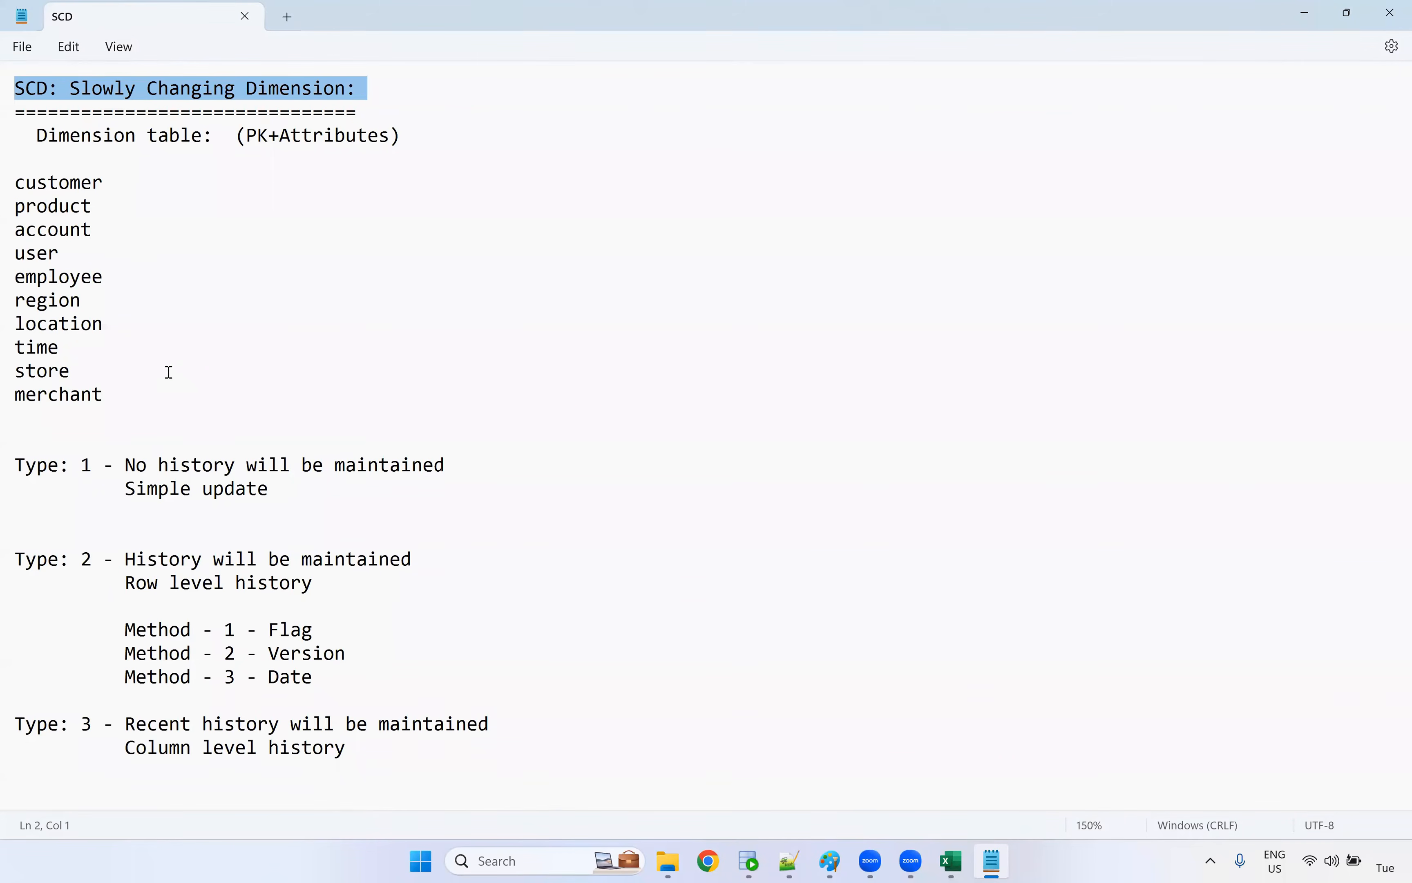
# Review the dimension table examples and the notes on SCD Types 1, 2 and 3, including the Type 2 Flag method
pyautogui.moveTo(138, 390); pyautogui.dragTo(9, 175)
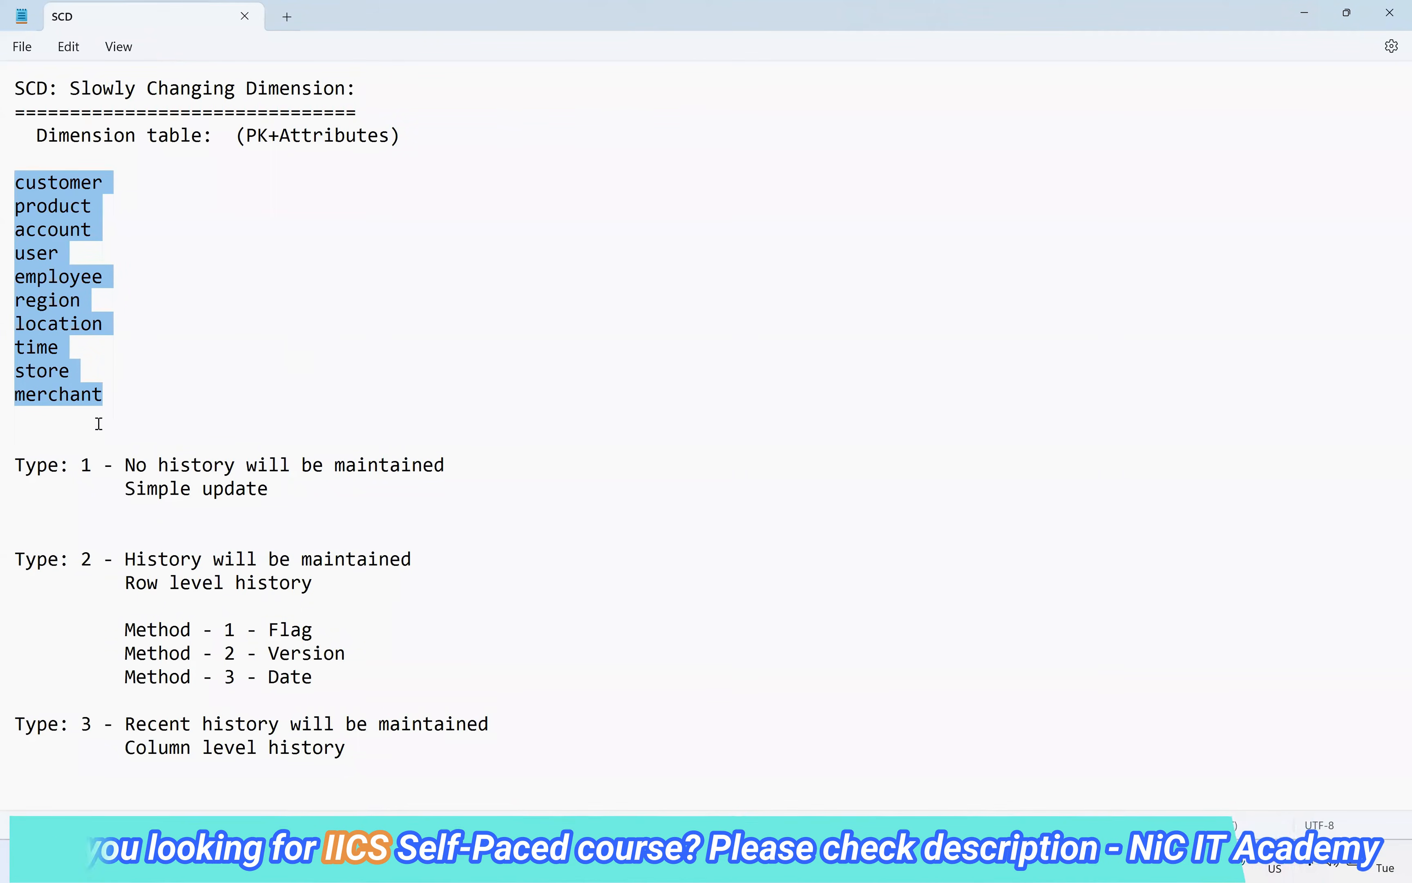
pyautogui.moveTo(46, 482); pyautogui.dragTo(91, 466)
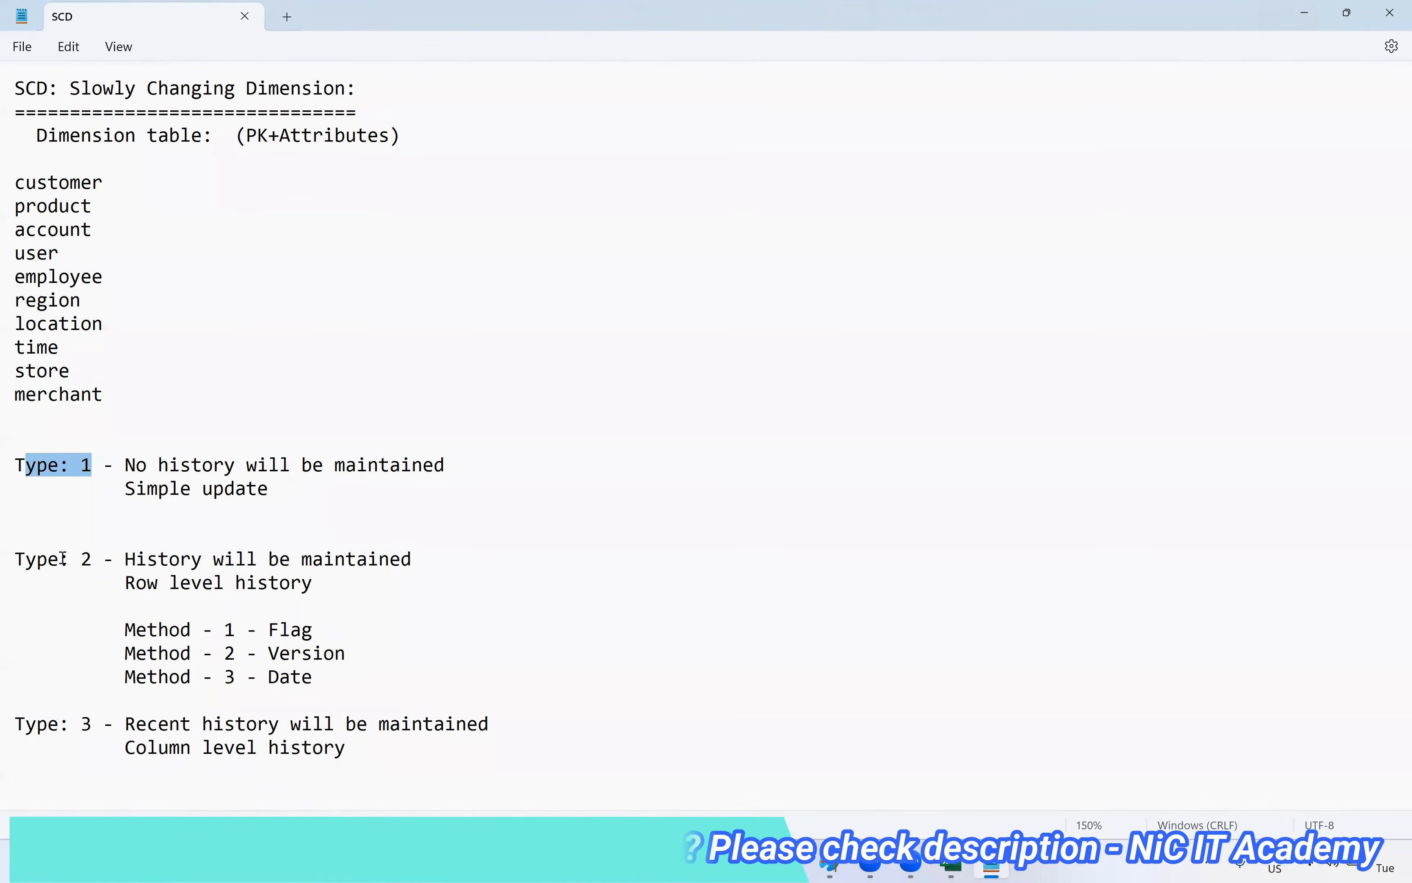
pyautogui.click(65, 726)
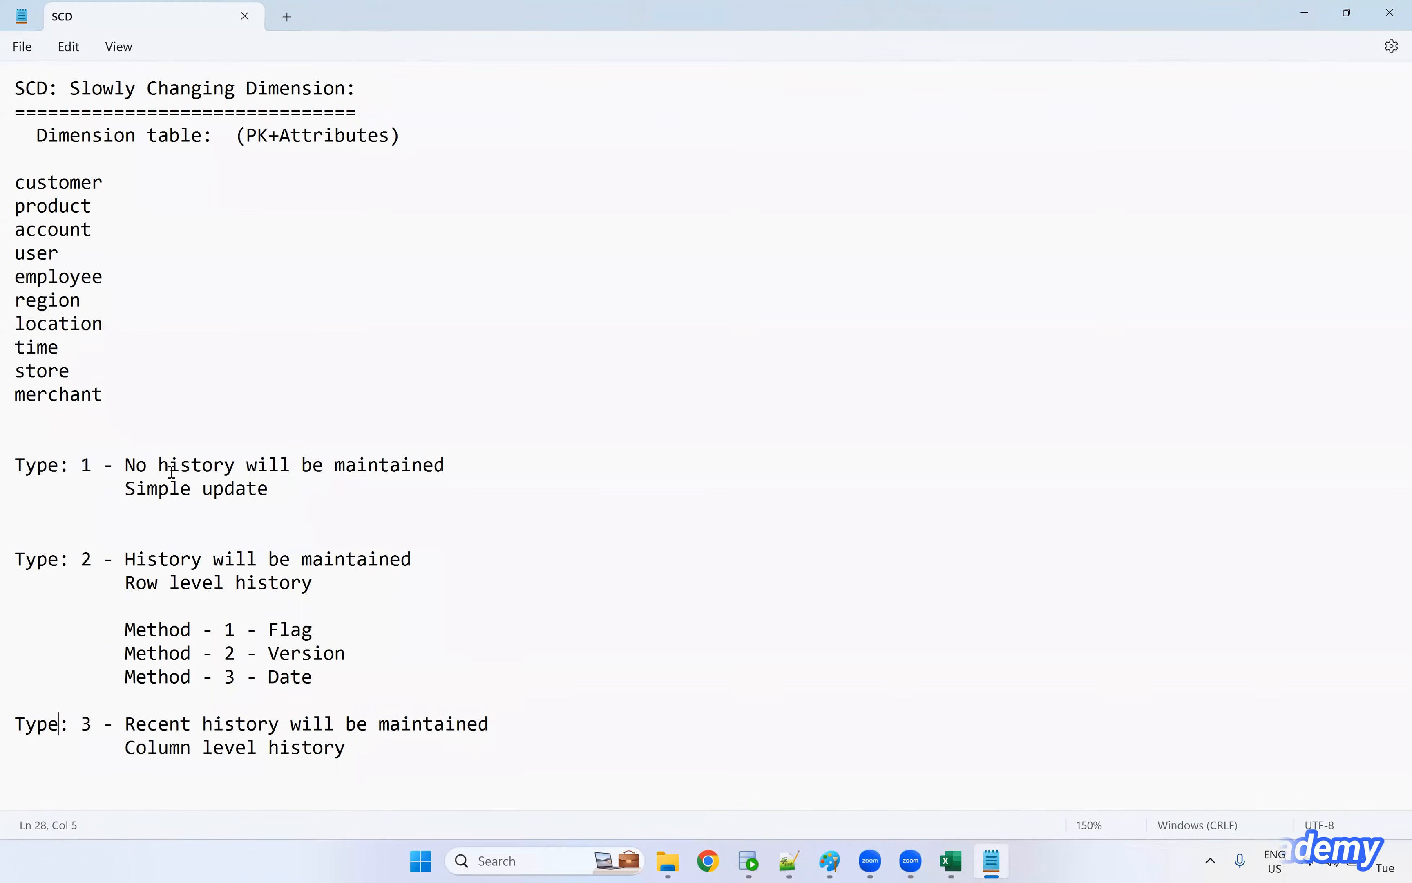
pyautogui.moveTo(125, 466); pyautogui.dragTo(443, 476)
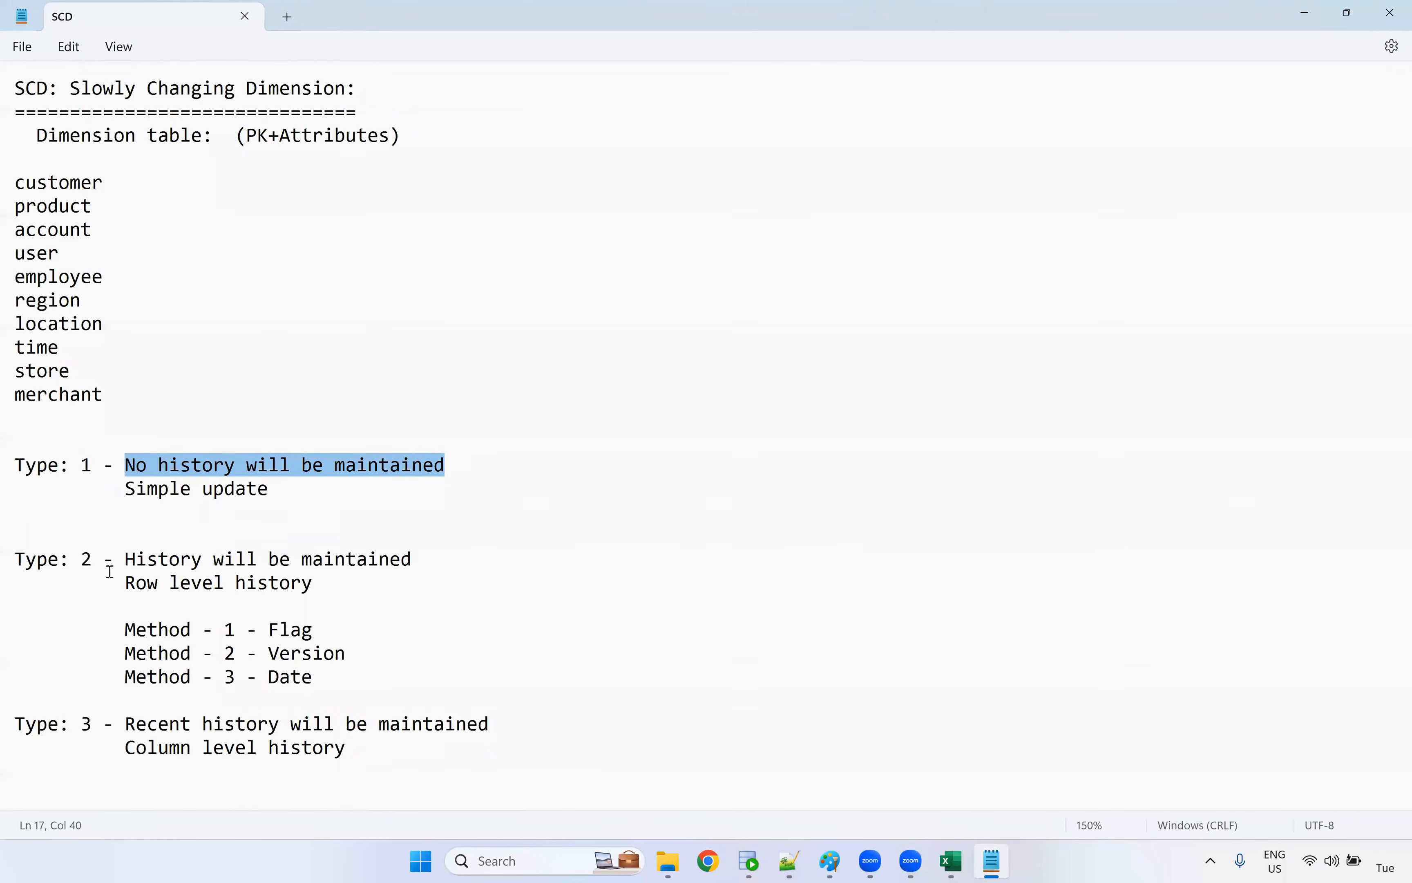
pyautogui.moveTo(59, 560); pyautogui.dragTo(92, 561)
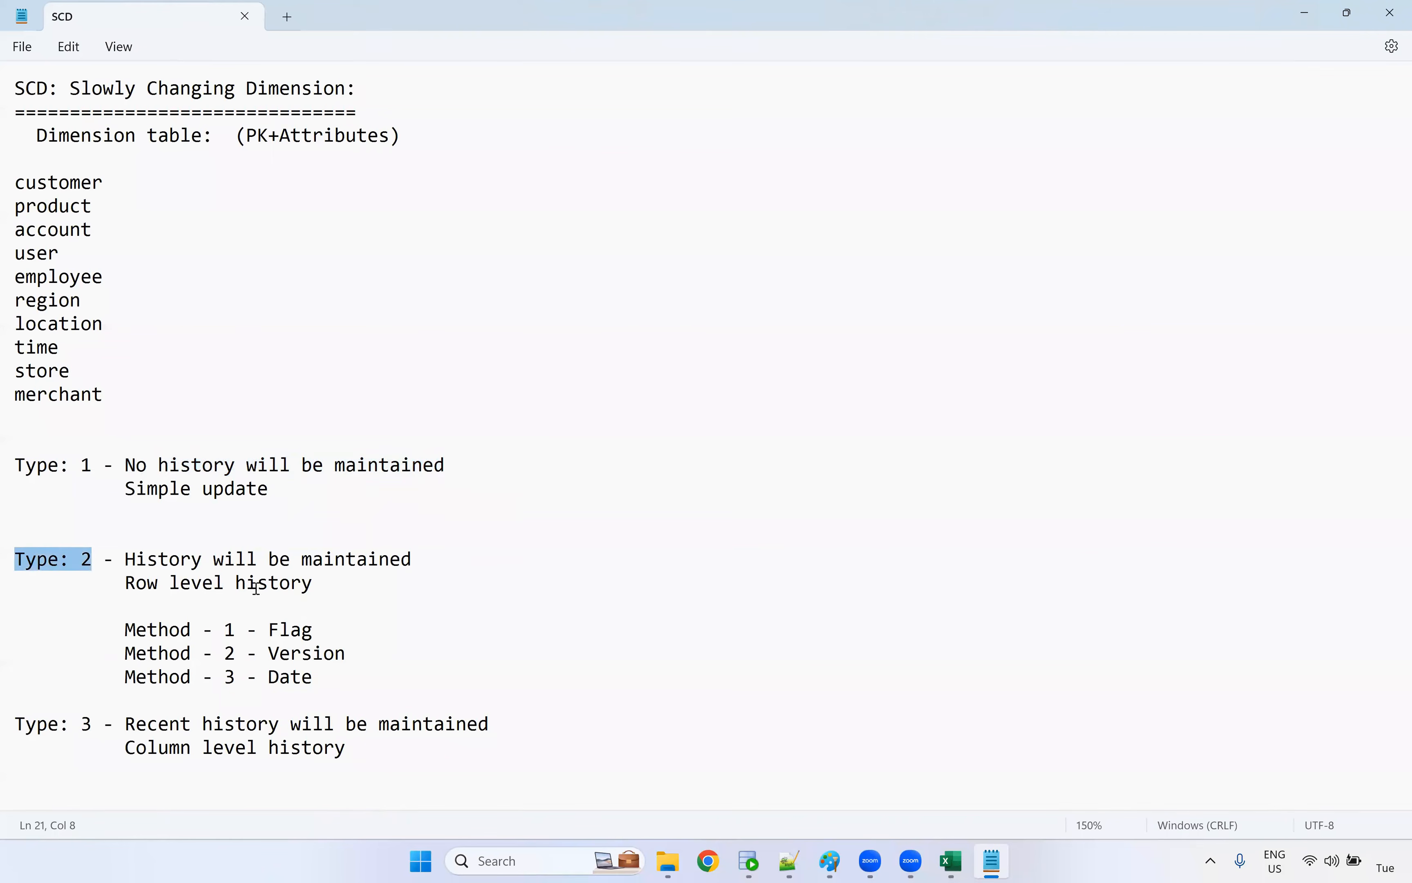
pyautogui.moveTo(314, 584); pyautogui.dragTo(129, 586)
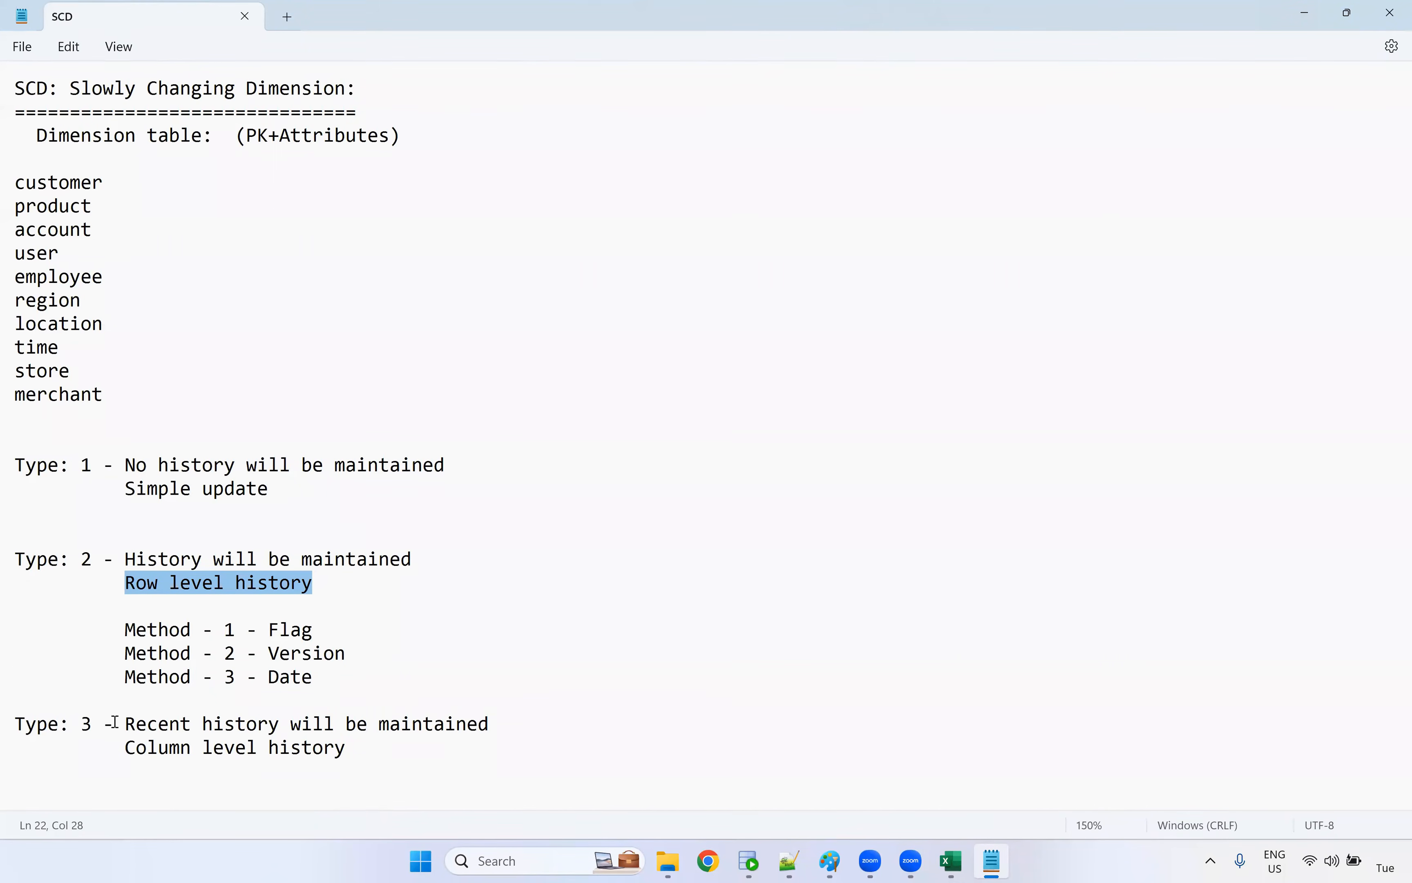
pyautogui.moveTo(313, 629); pyautogui.dragTo(126, 630)
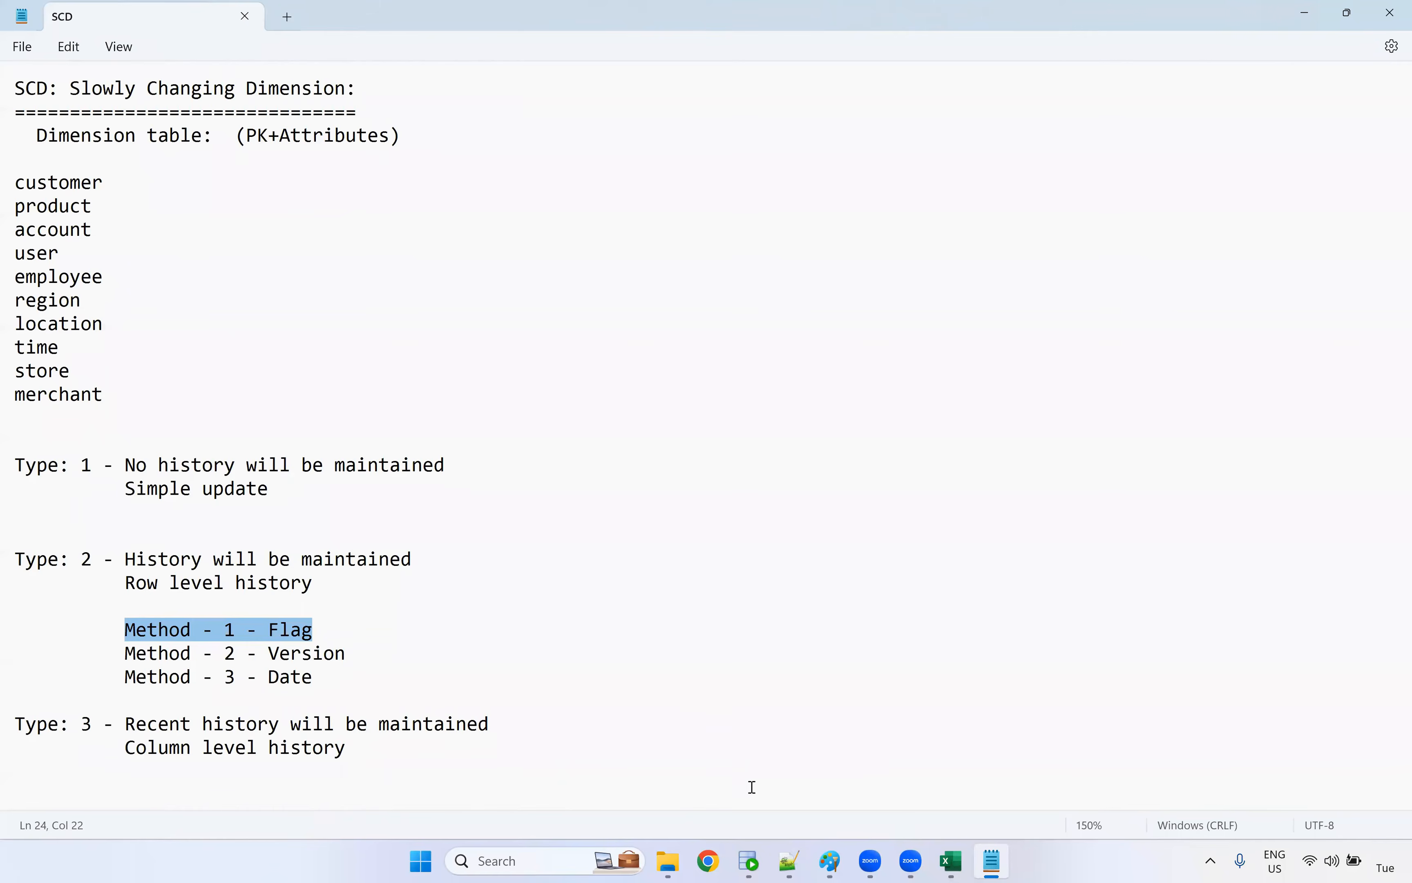
# Switch to the SCD workbook in Excel, bold both customer tables' header rows and widen the T_Customer_Flag columns to fit their headers
pyautogui.hotkey('alt', 'Tab')
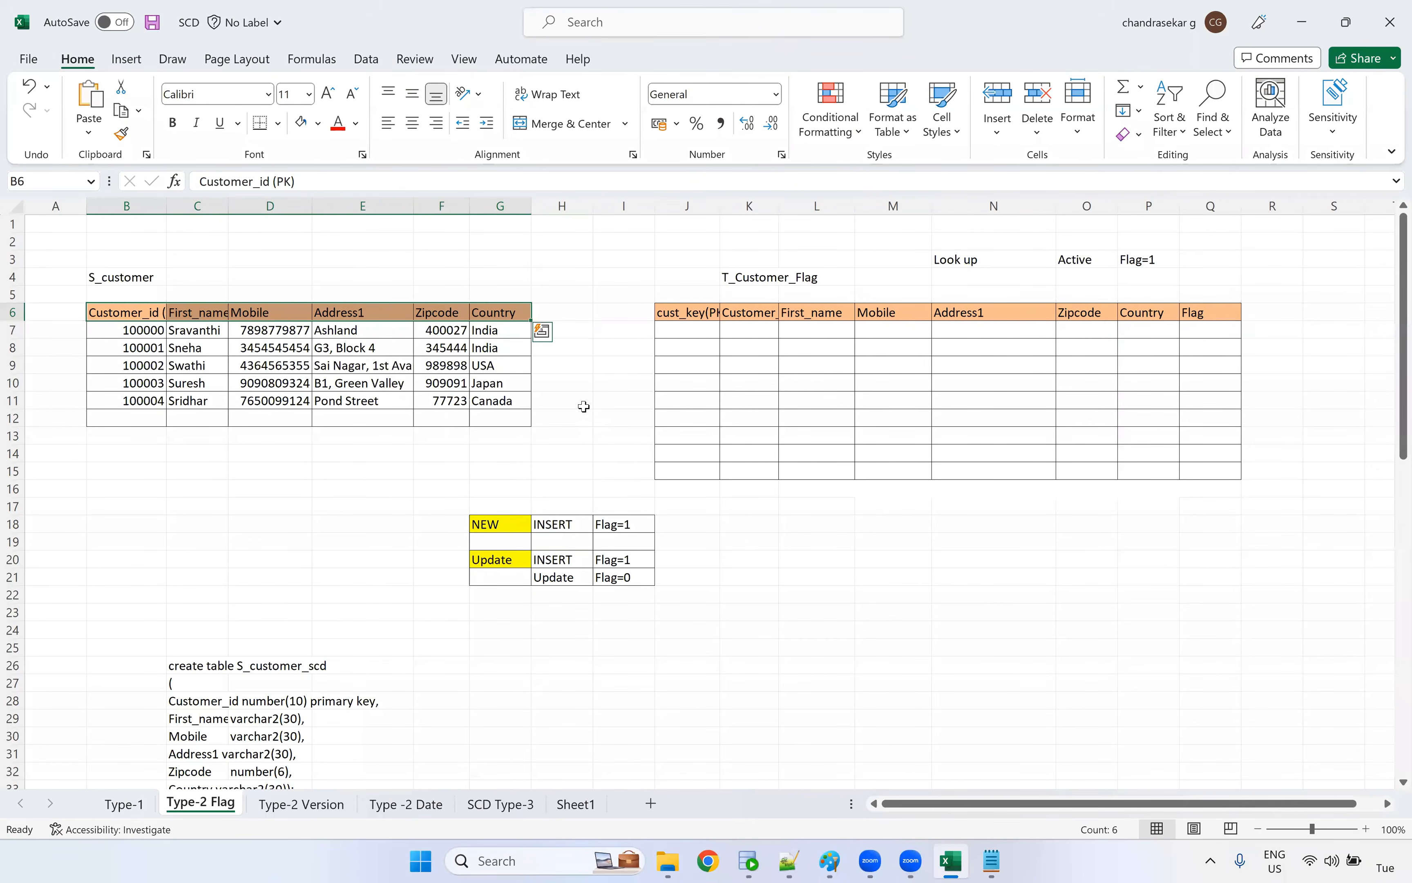
pyautogui.moveTo(694, 323); pyautogui.dragTo(1209, 317)
pyautogui.hotkey('ctrl', 'b')
pyautogui.click(892, 471)
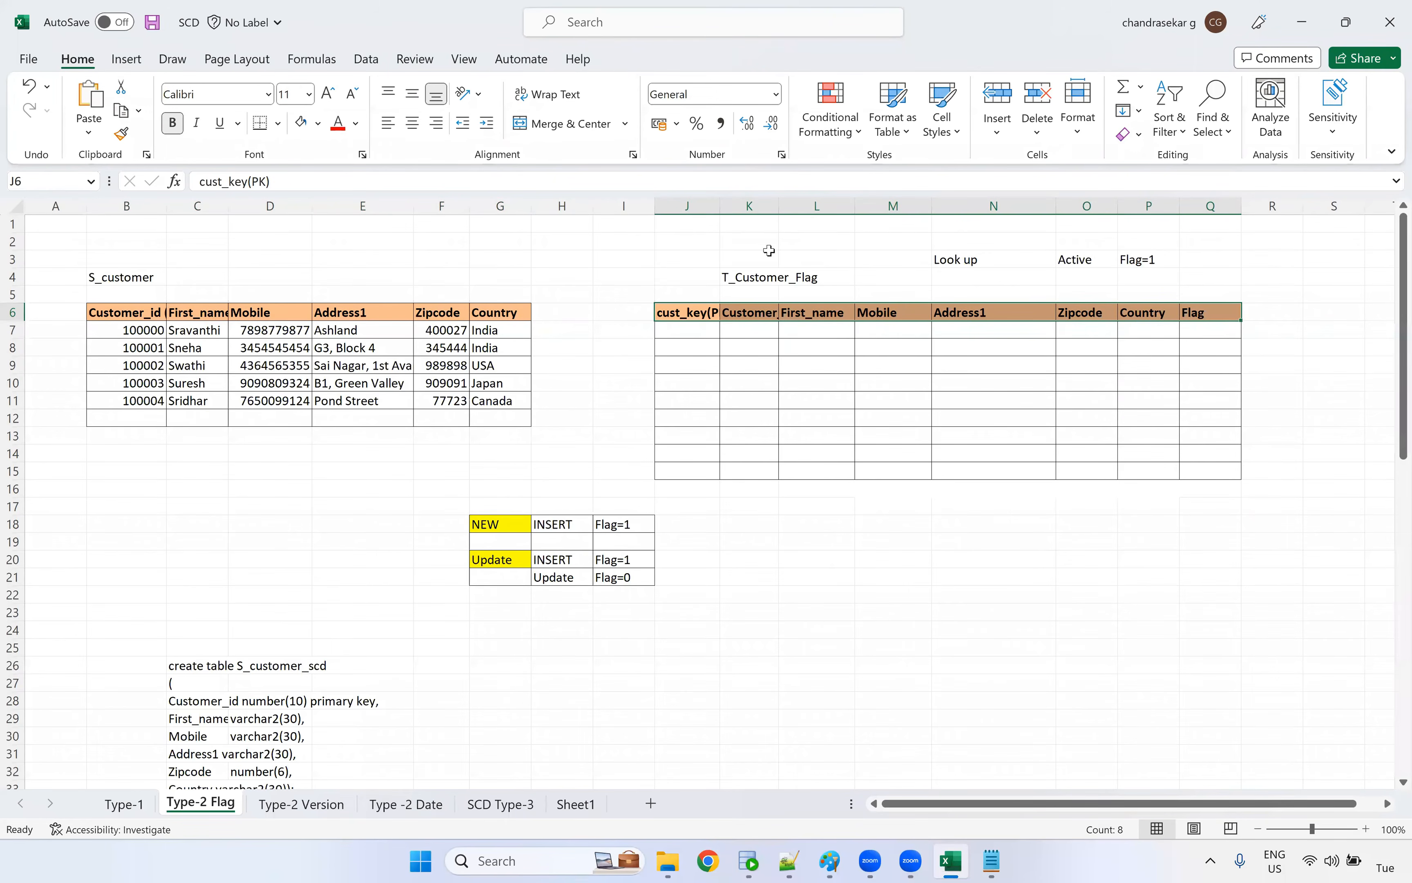
pyautogui.moveTo(776, 208)
pyautogui.mouseDown()
pyautogui.moveTo(800, 209)
pyautogui.moveTo(756, 212)
pyautogui.mouseUp()
# Compare the Customer_id column of S_customer with the cust_key(PK) column of T_Customer_Flag
pyautogui.click(127, 322)
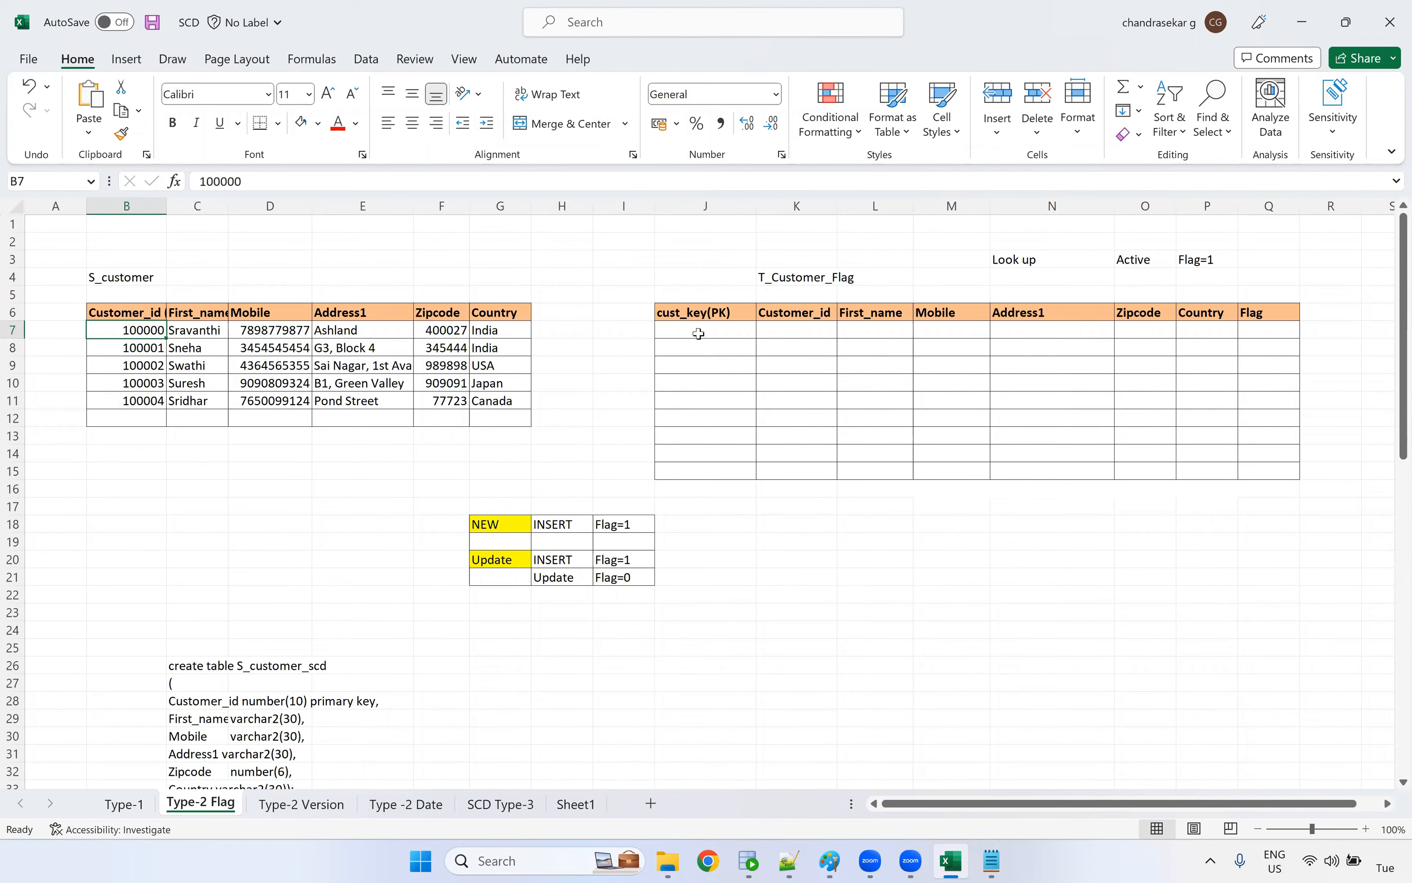
pyautogui.moveTo(694, 277); pyautogui.dragTo(693, 470)
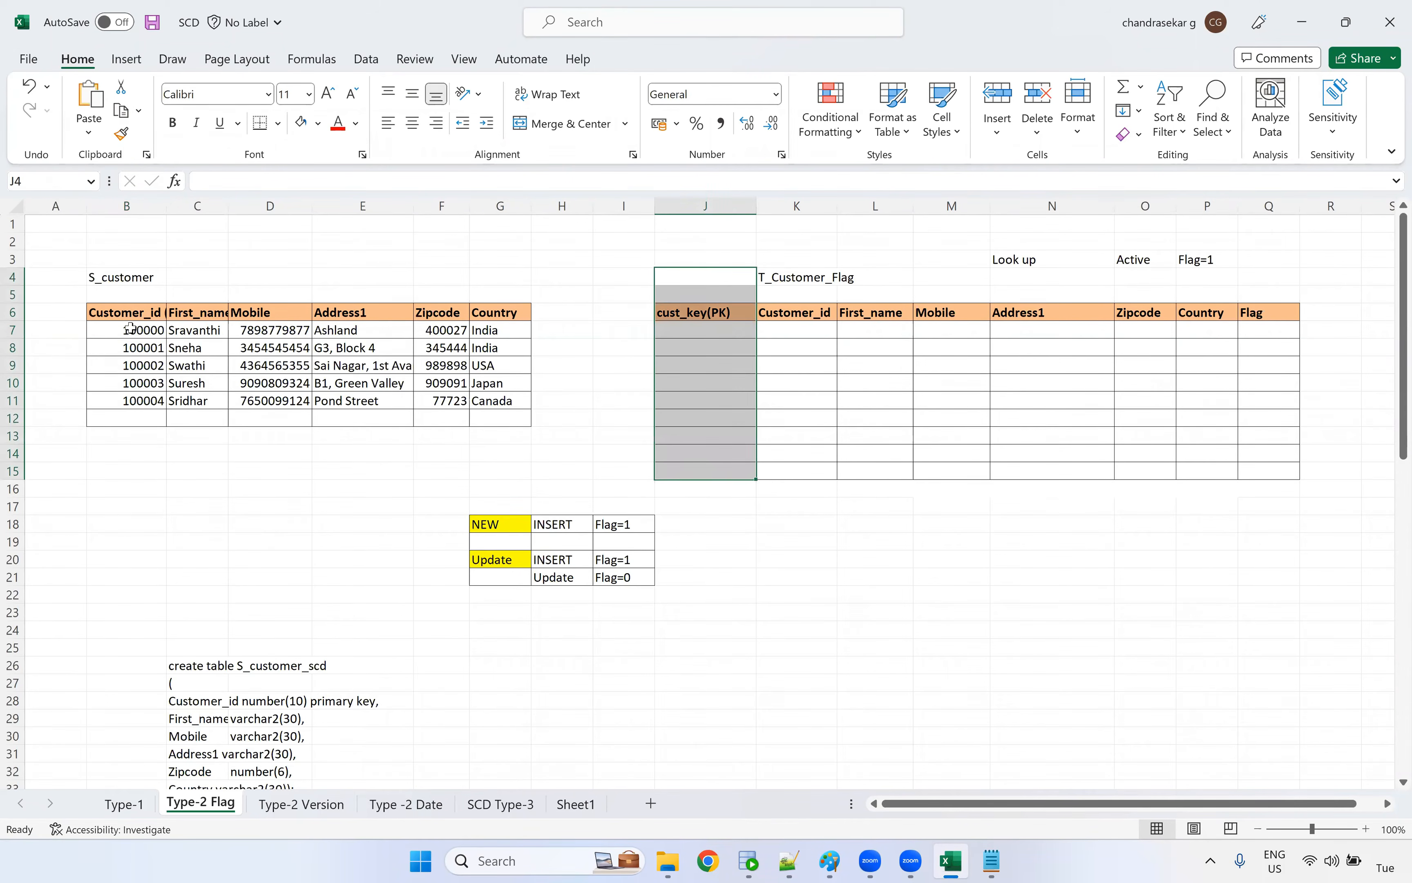
pyautogui.moveTo(127, 313); pyautogui.dragTo(128, 400)
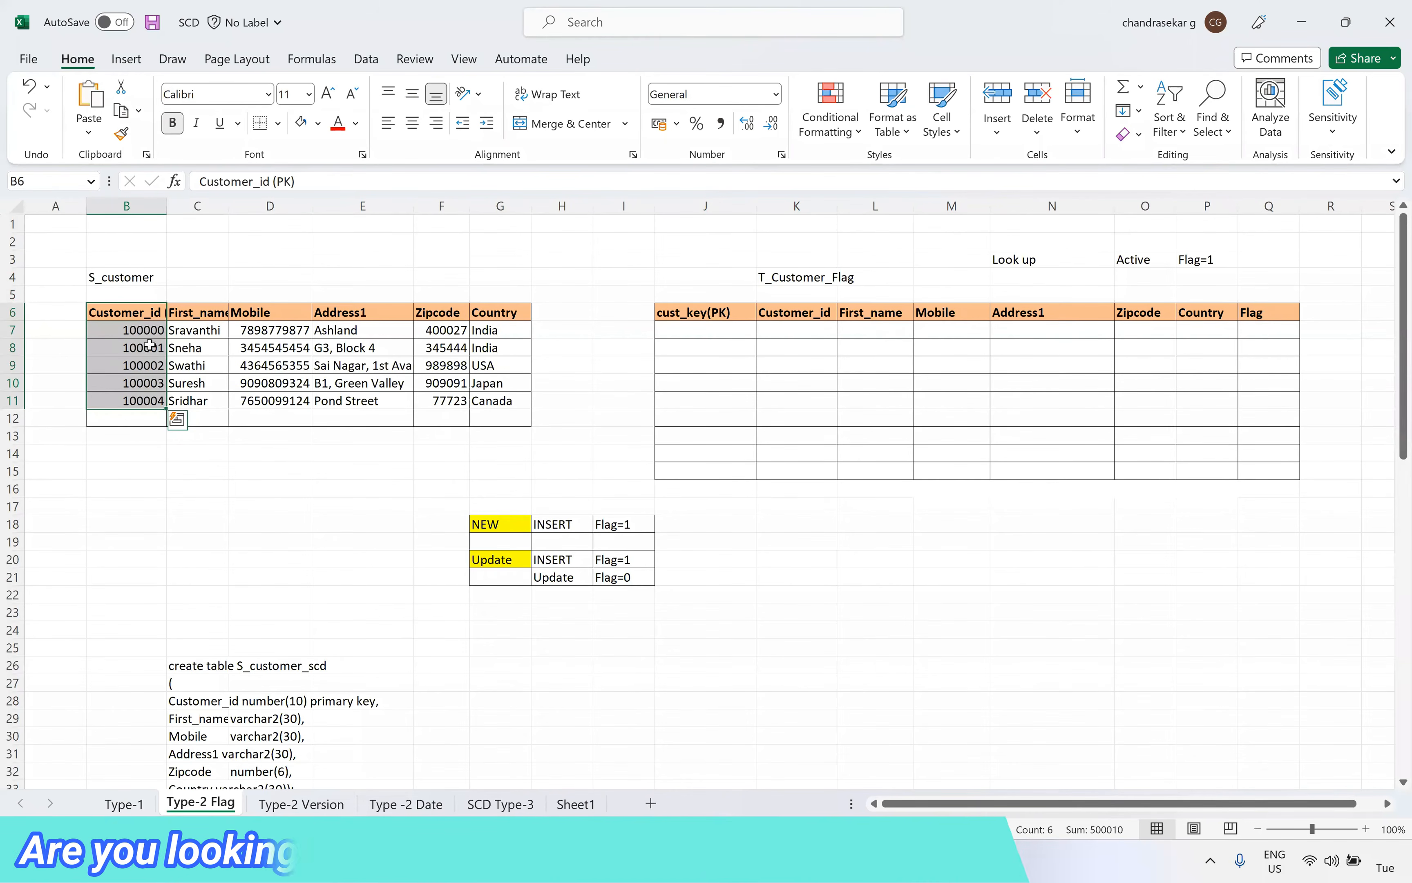
pyautogui.moveTo(699, 295); pyautogui.dragTo(697, 484)
pyautogui.click(695, 327)
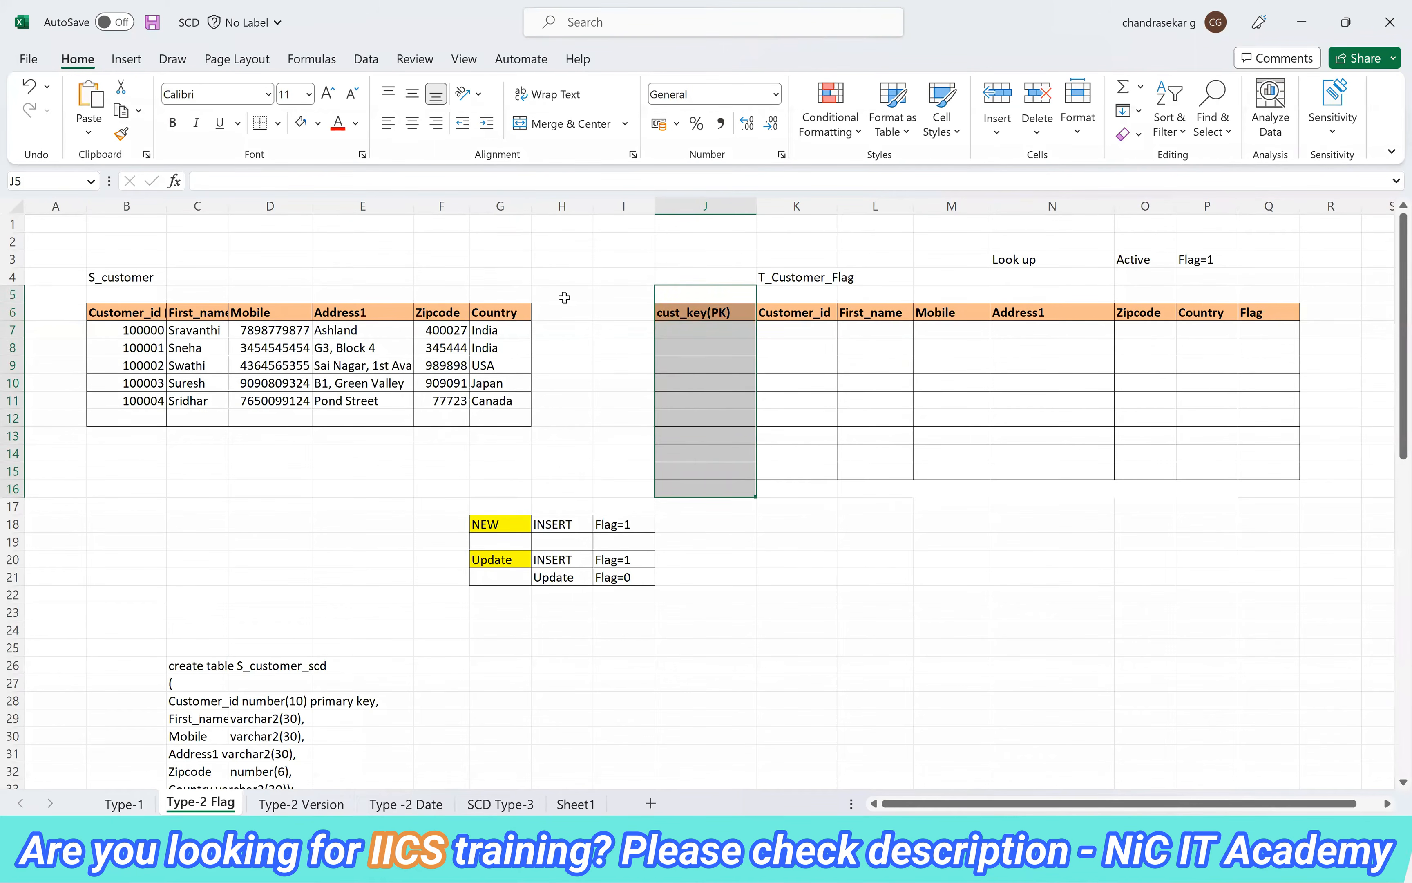
# Copy the first Customer_id value of S_customer into cell G3
pyautogui.click(152, 335)
pyautogui.hotkey('ctrl', 'c')
pyautogui.click(484, 260)
pyautogui.hotkey('ctrl', 'v')
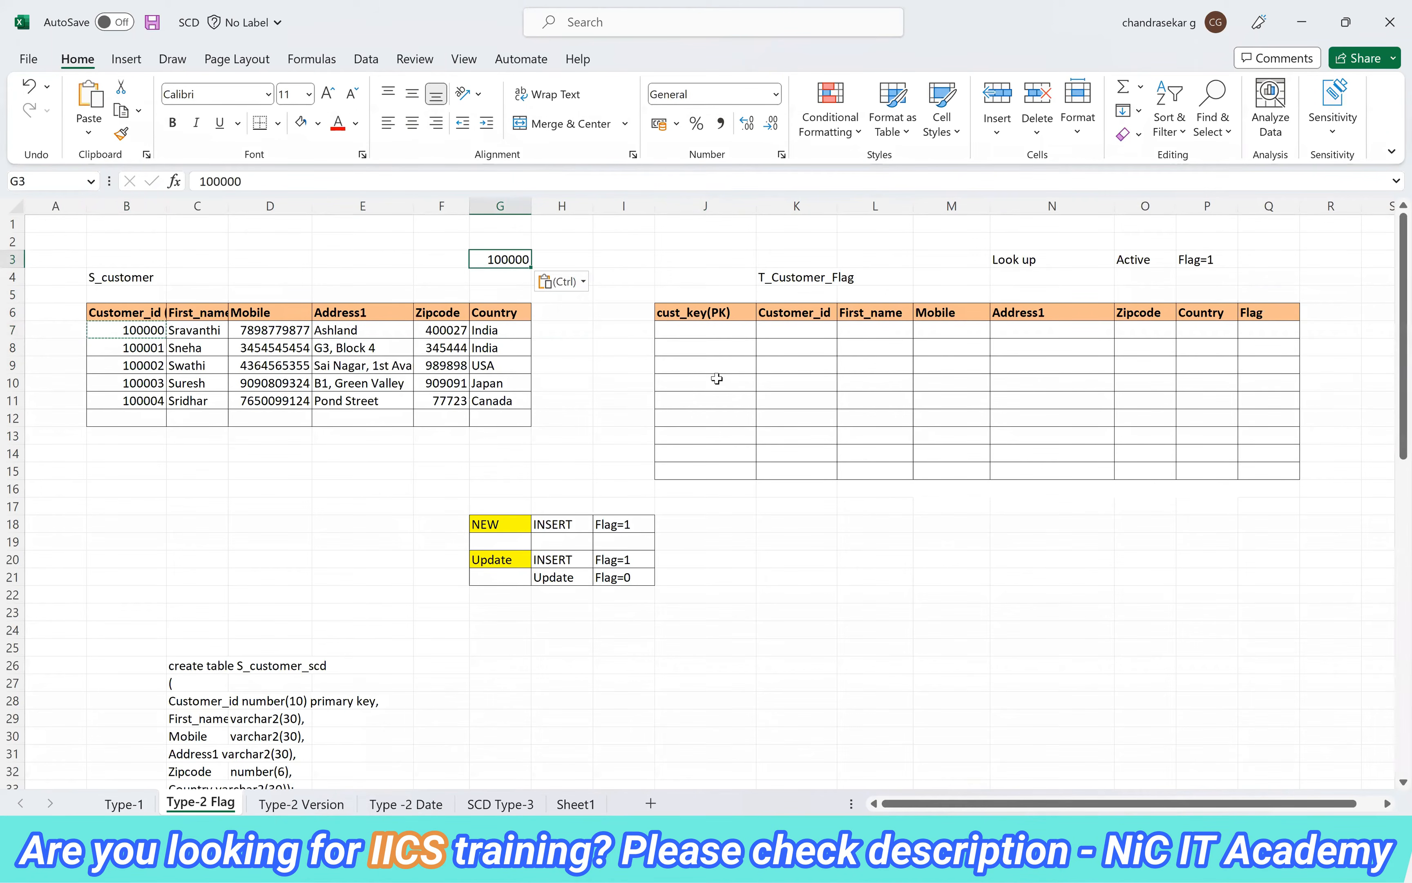
# Copy the empty first cust_key(PK) cell of T_Customer_Flag into J3 and compare it with the source ID in G3
pyautogui.click(712, 331)
pyautogui.hotkey('ctrl', 'c')
pyautogui.click(672, 263)
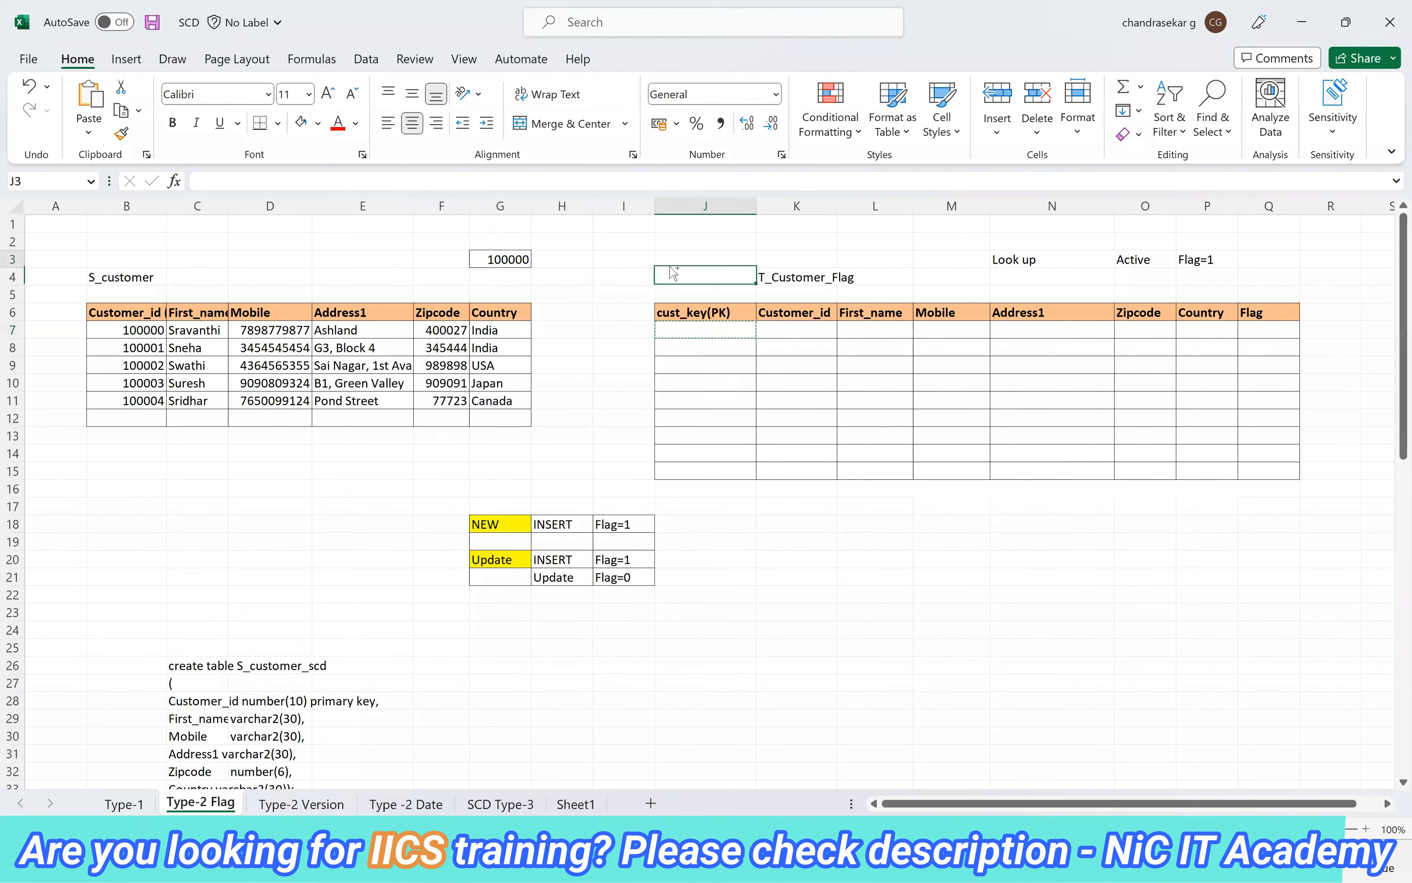
pyautogui.hotkey('ctrl', 'v')
pyautogui.press('Left')
pyautogui.press('Left')
pyautogui.press('Left')
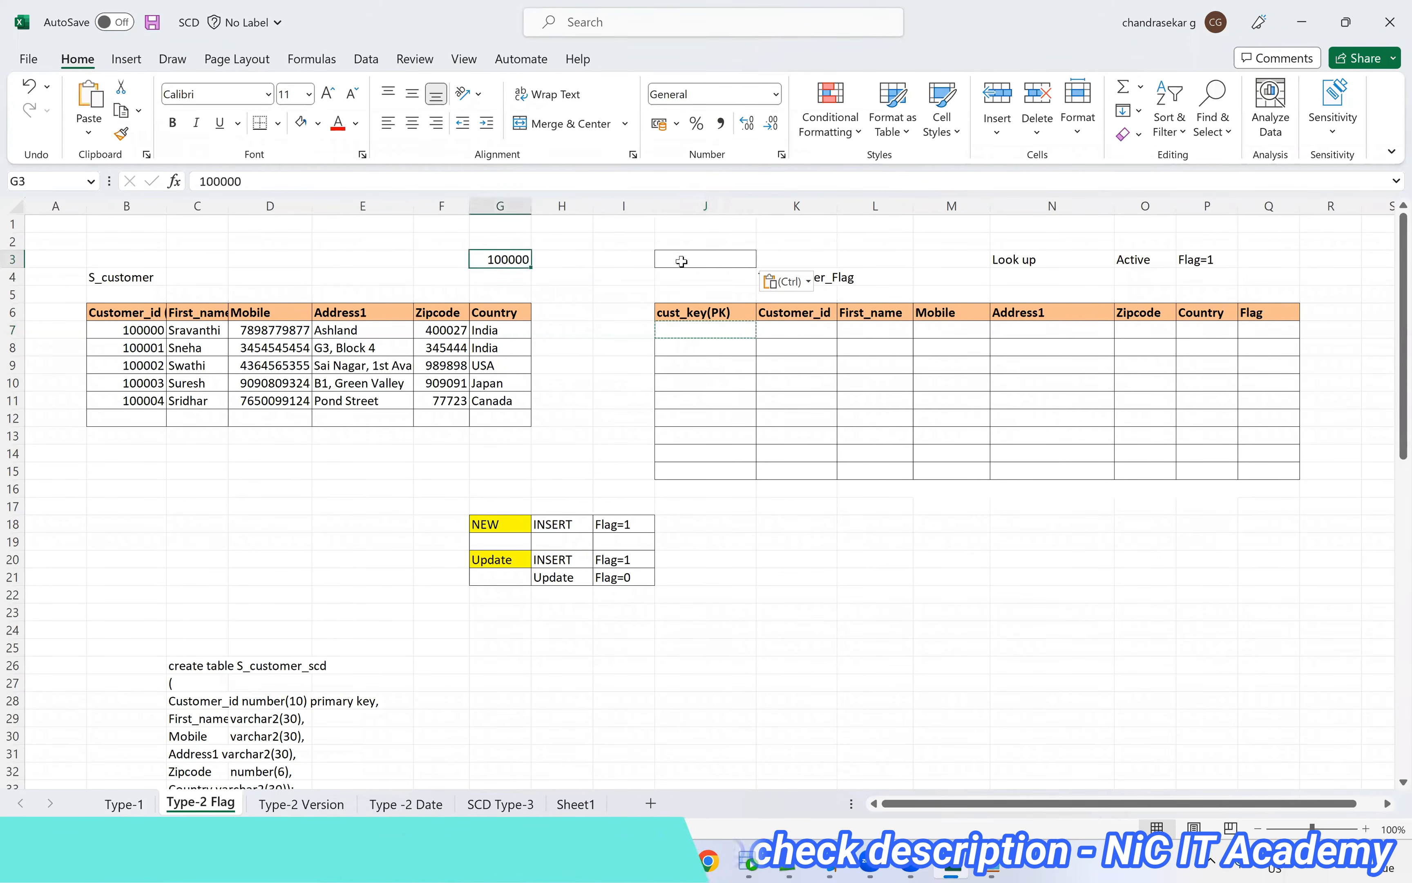
pyautogui.click(682, 261)
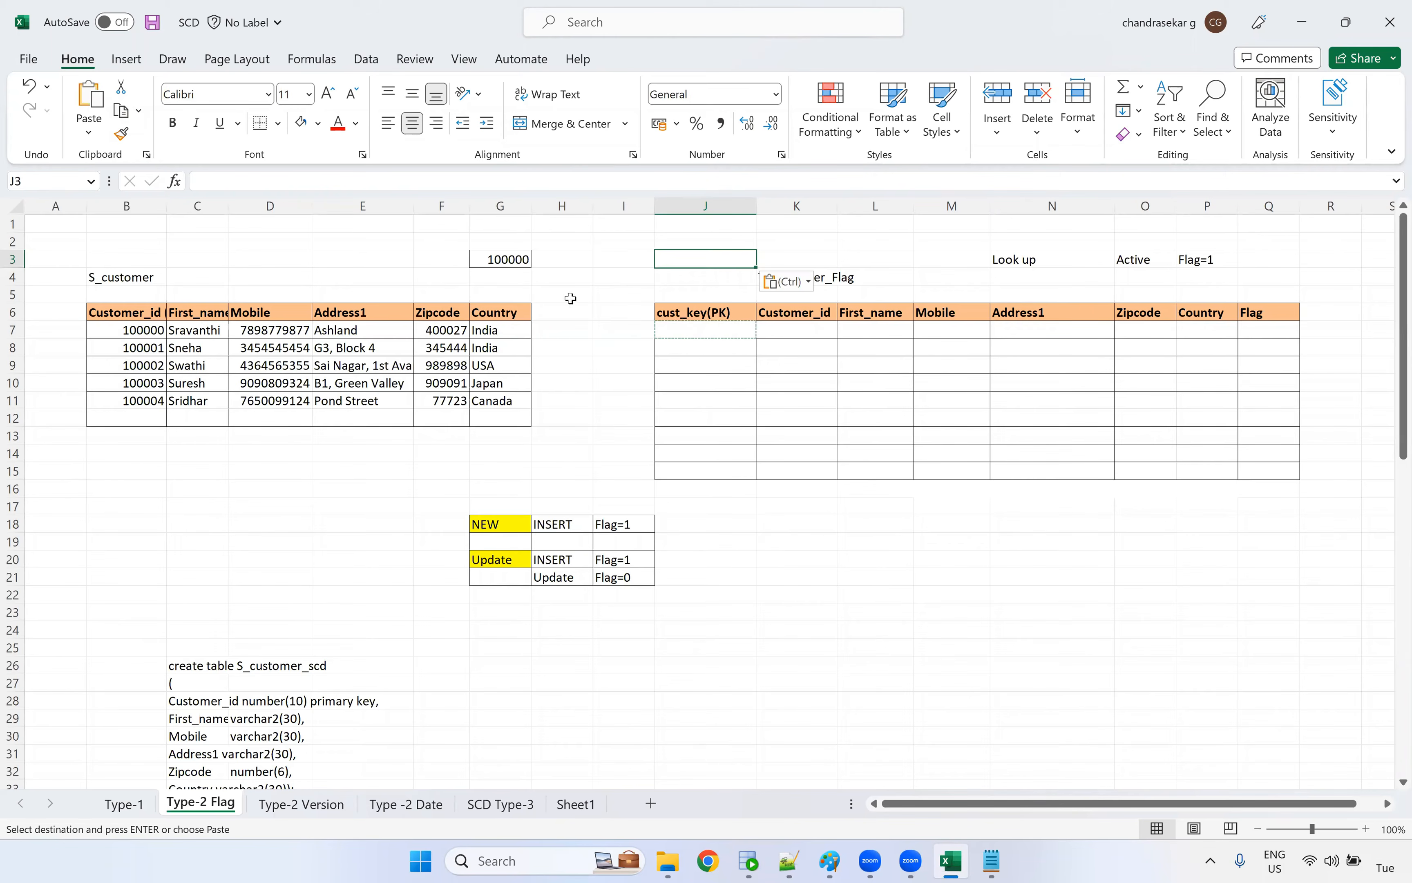
# Enter TRUE in H7 beside the first source customer and add the header "insert" above it in H6
pyautogui.click(548, 329)
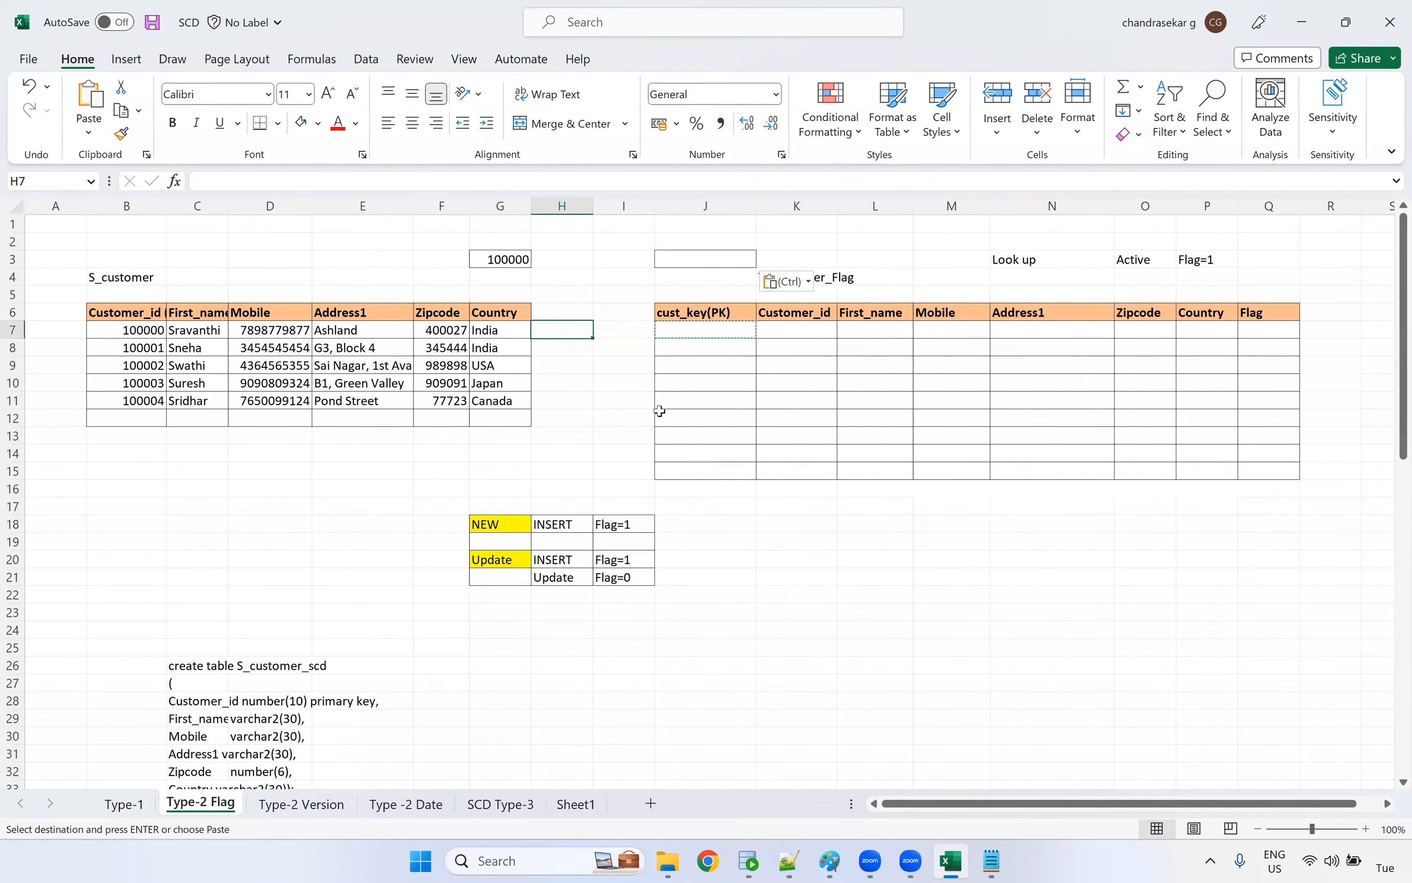
pyautogui.write('tru')
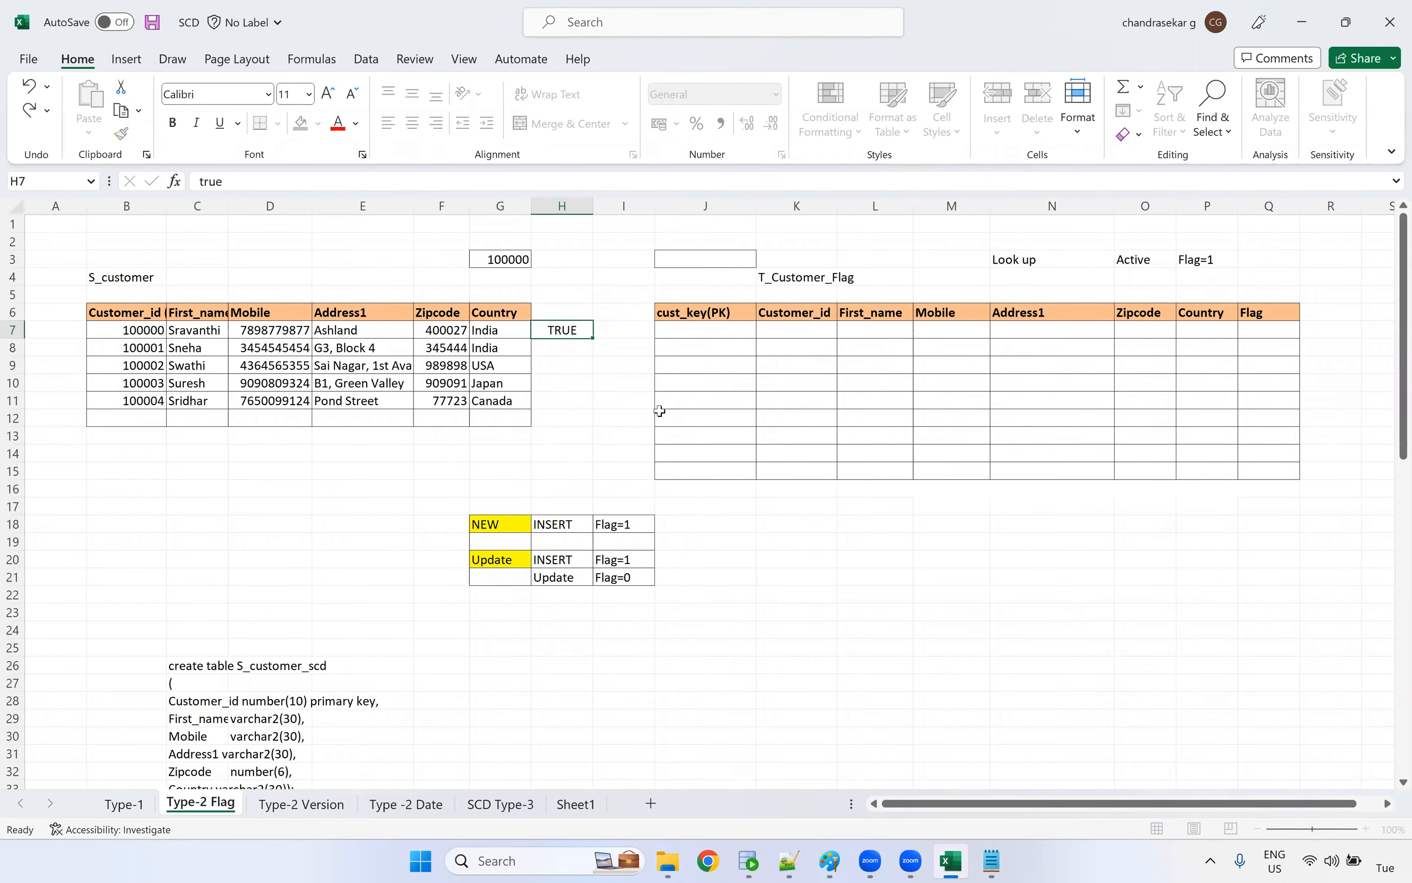
pyautogui.write('e')
pyautogui.press('Return')
pyautogui.press('Up')
pyautogui.press('Up')
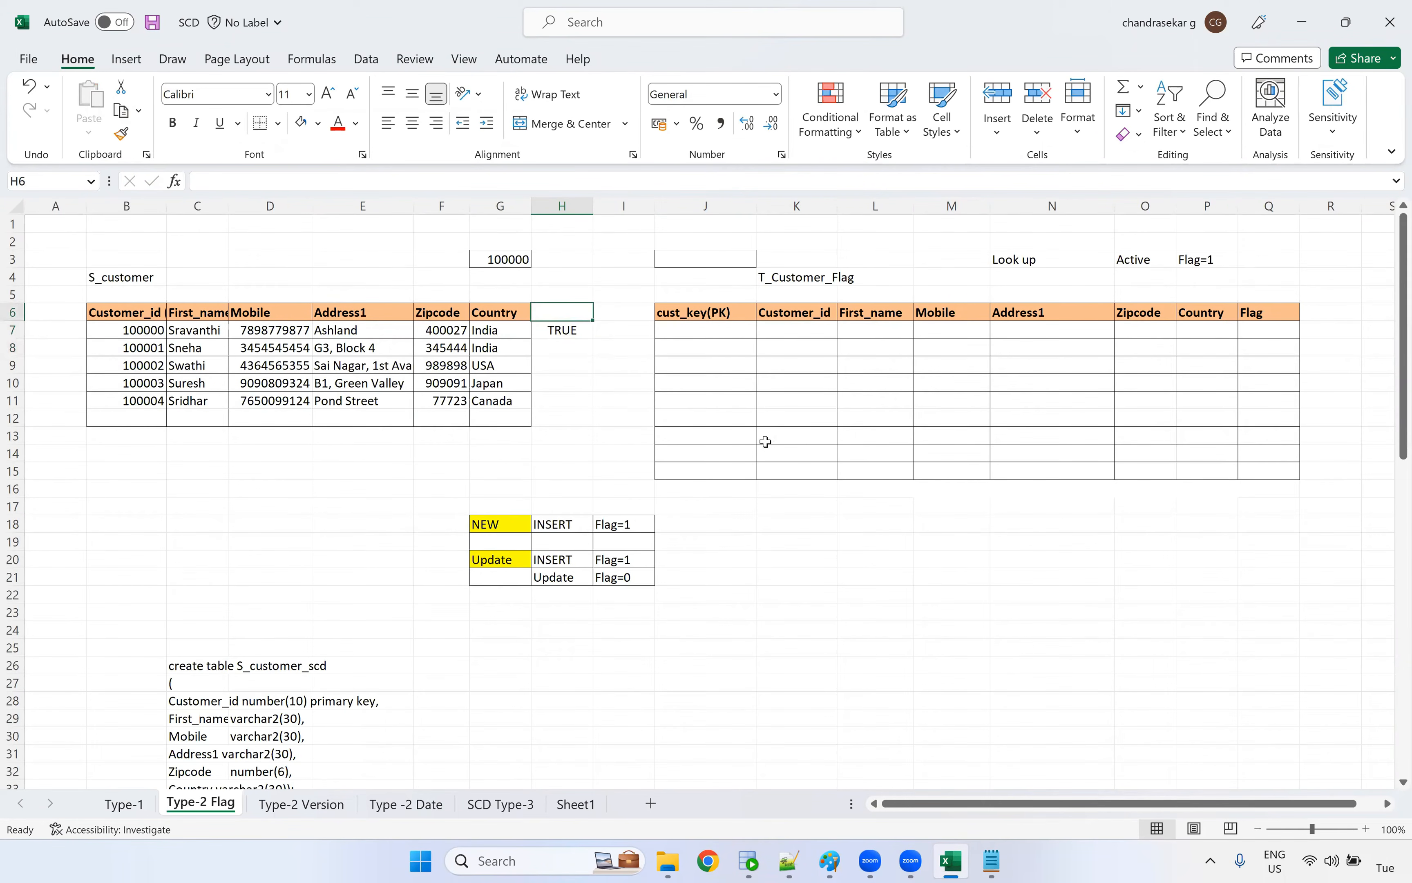
pyautogui.write('inser')
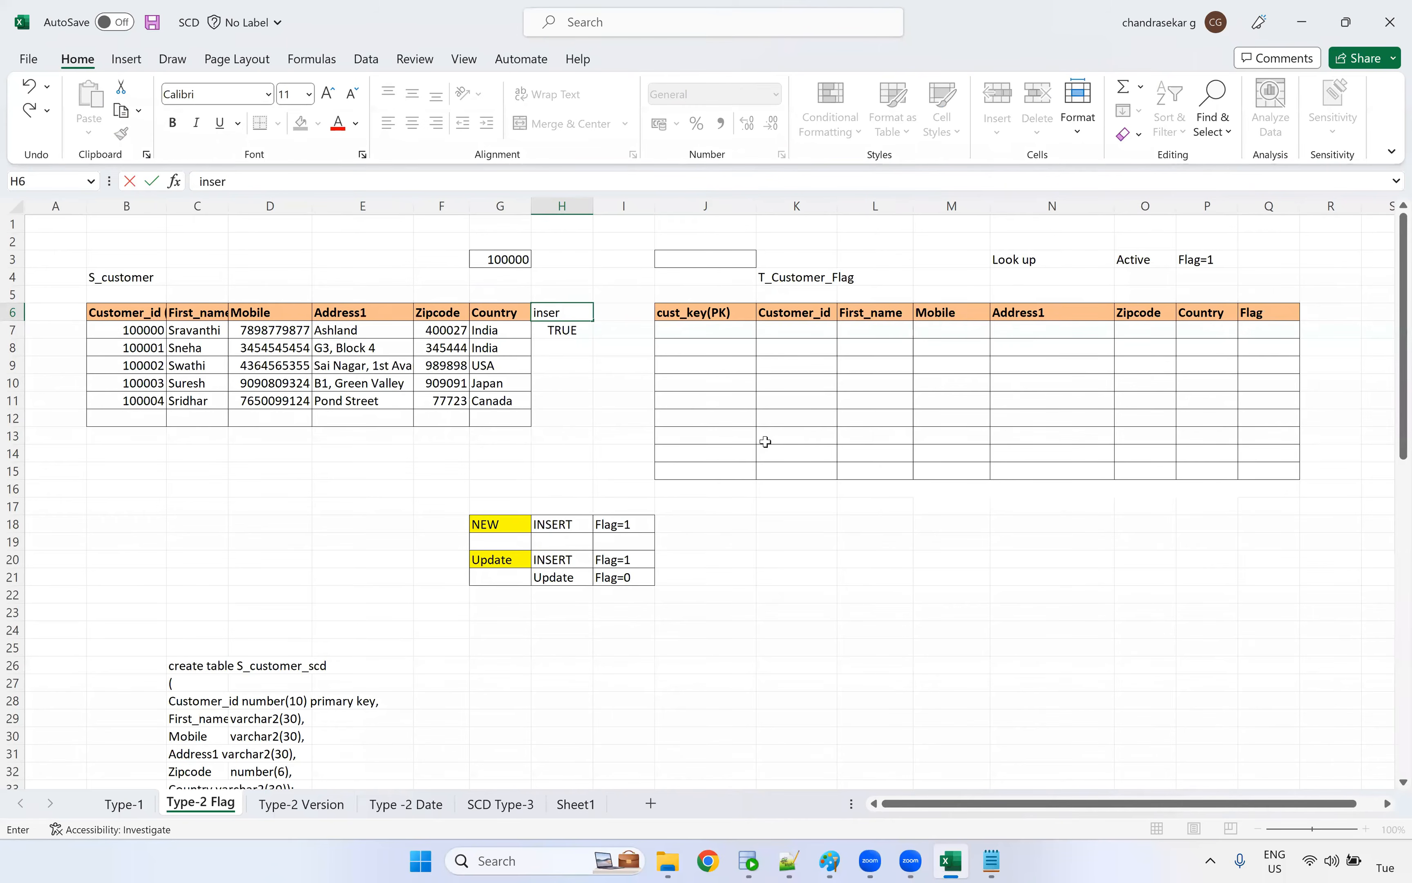
pyautogui.write('t')
pyautogui.click(580, 364)
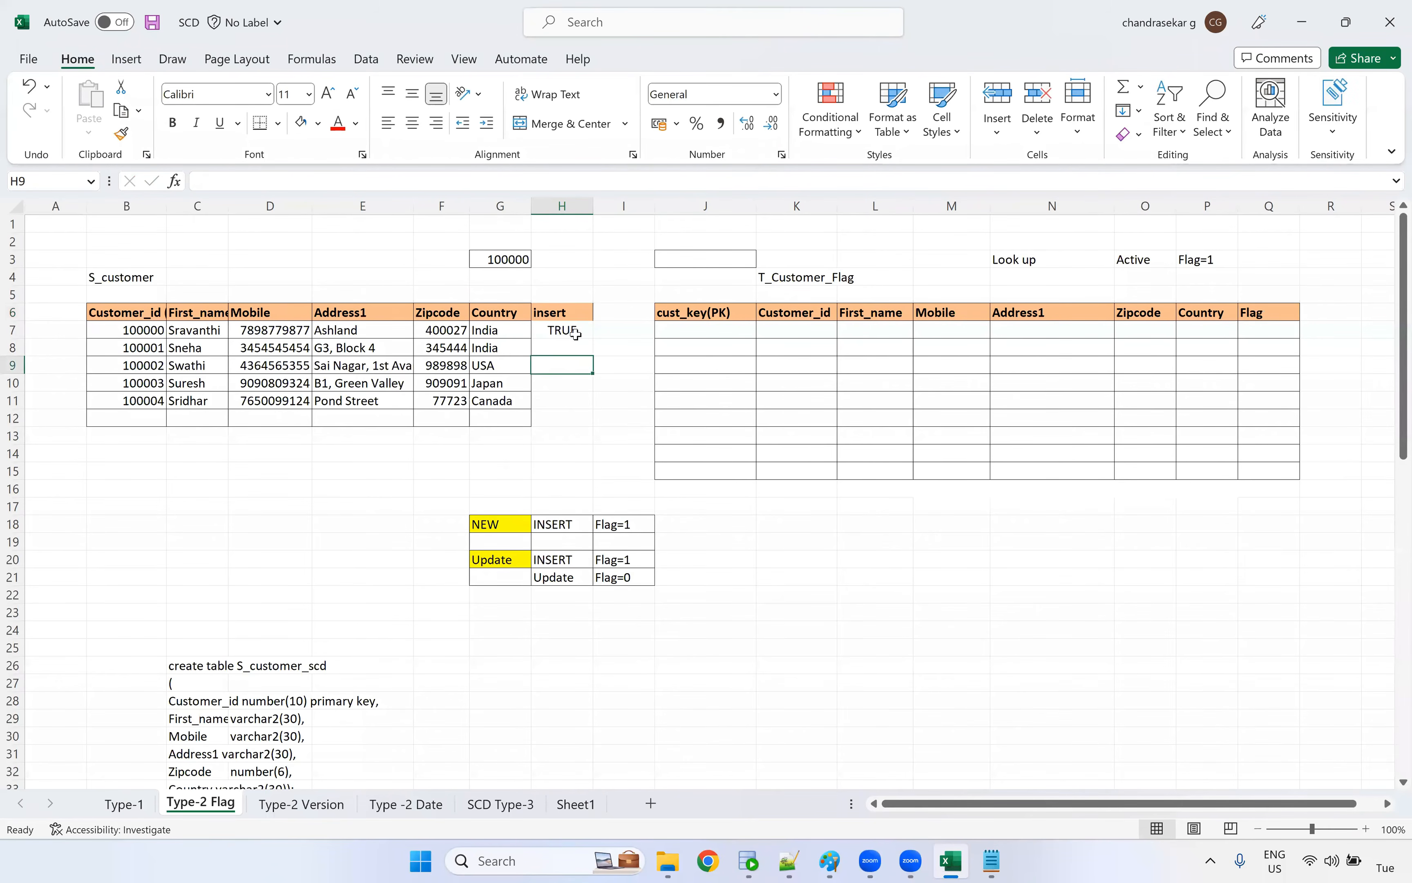
pyautogui.press('Up')
pyautogui.press('Up')
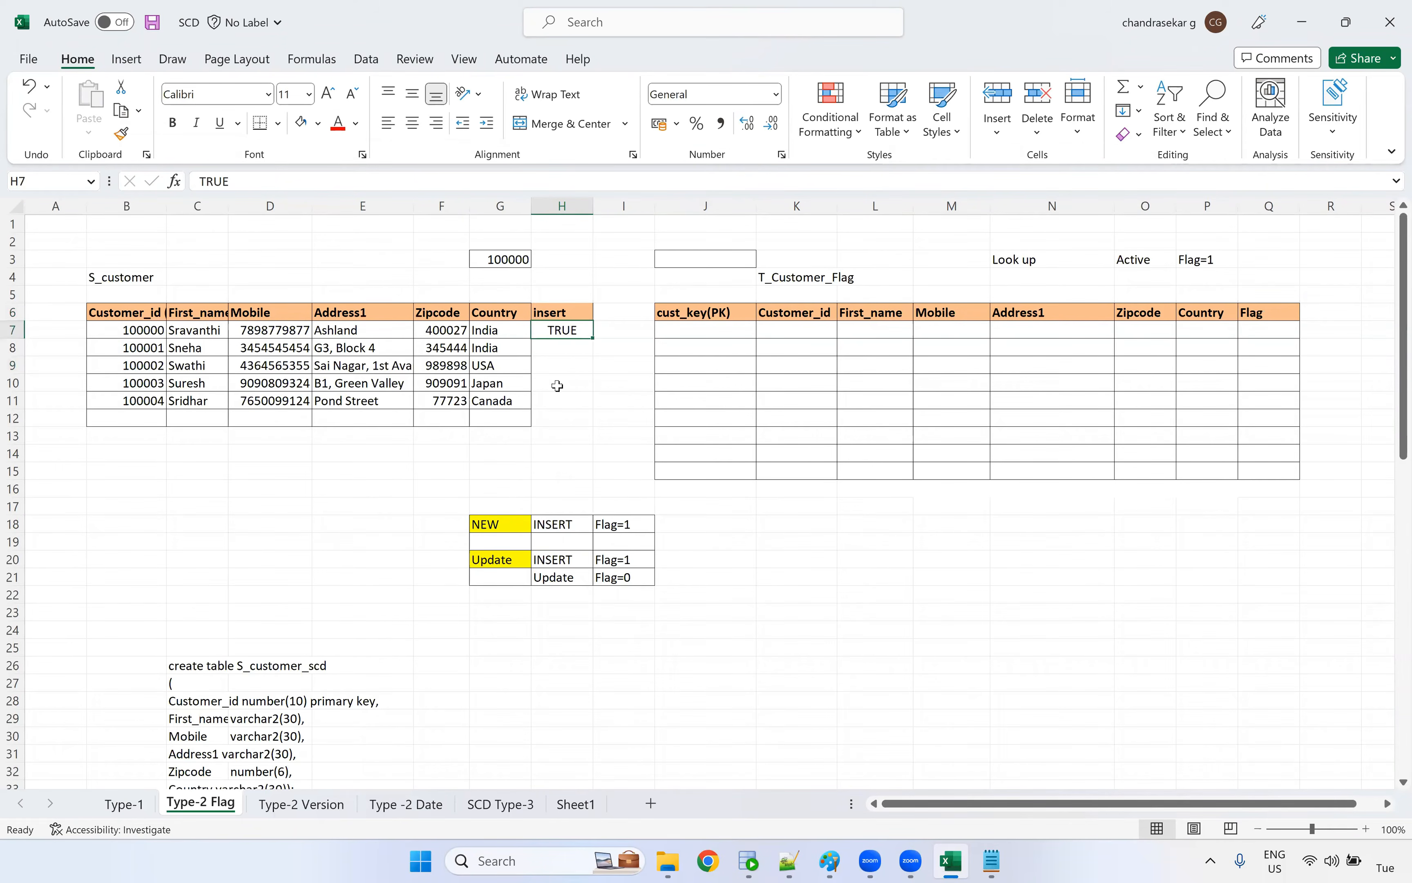
# Insert a new column at I, before the target table, and enter the header "update" in I6
pyautogui.click(610, 312)
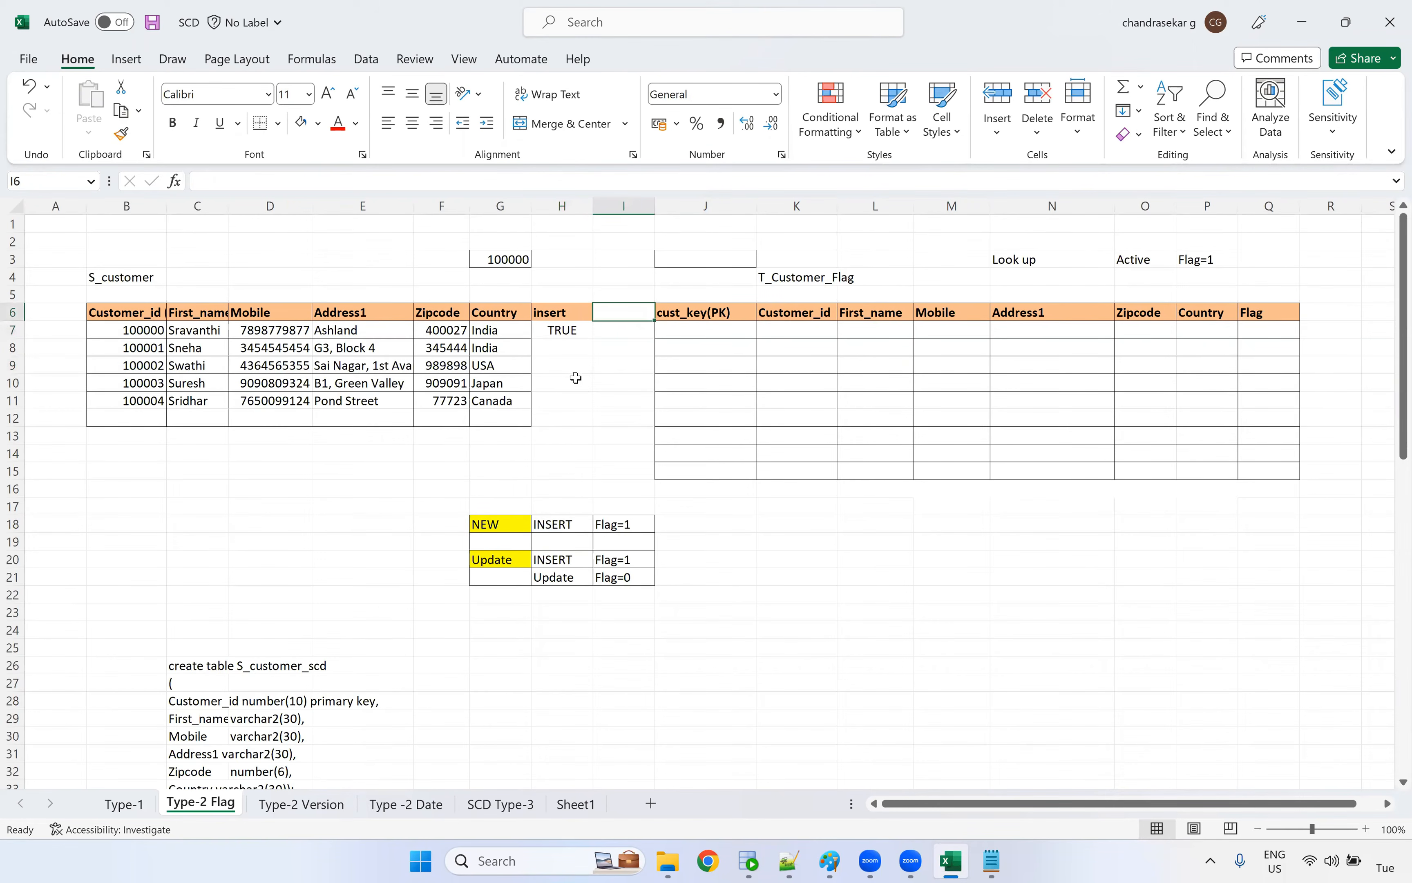
pyautogui.hotkey('alt', 'i')
pyautogui.press('c')
pyautogui.click(665, 417)
pyautogui.click(621, 421)
pyautogui.click(624, 313)
pyautogui.write('update')
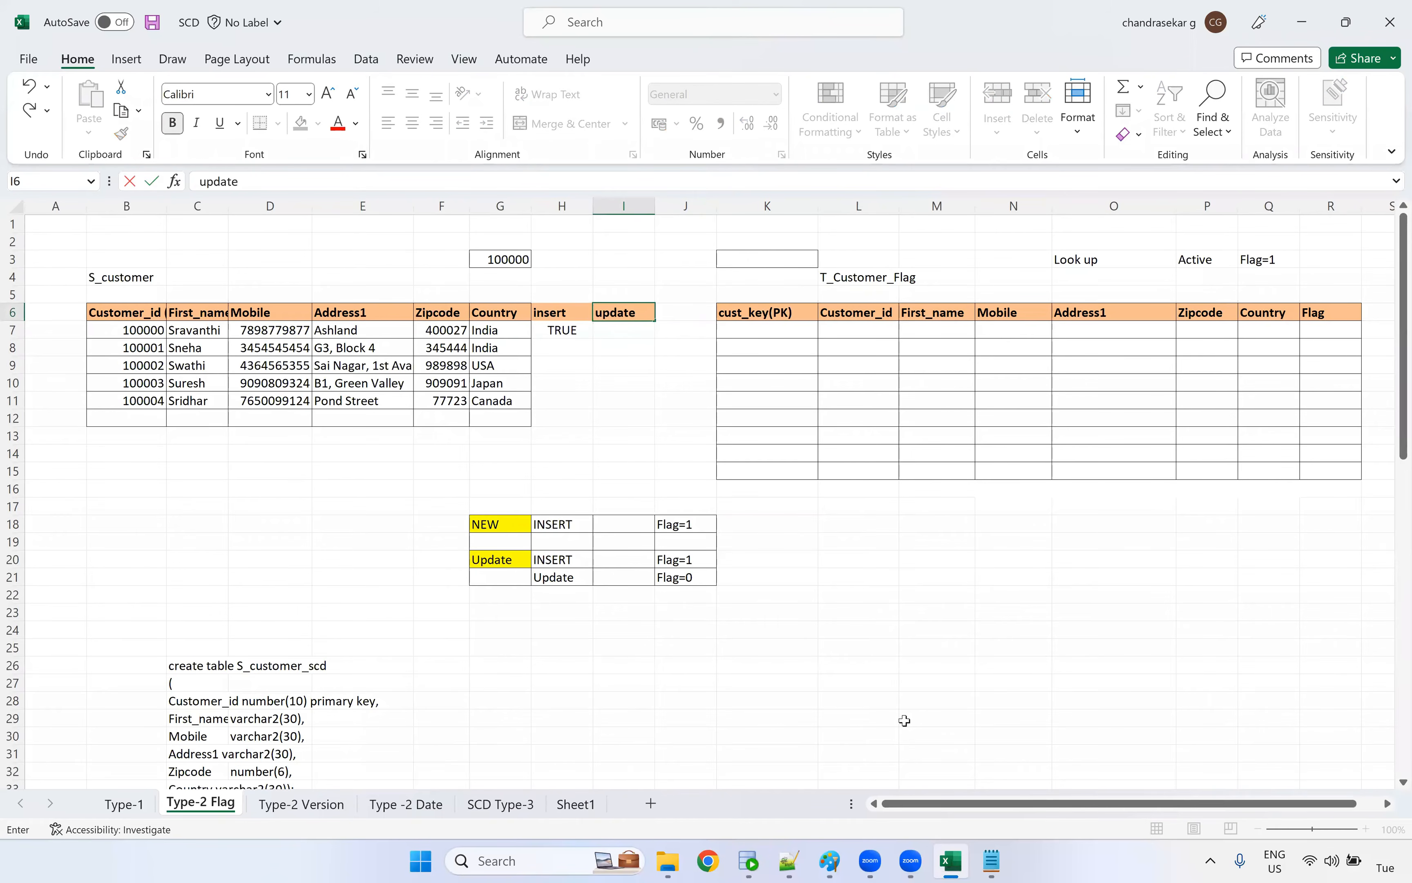
pyautogui.click(627, 461)
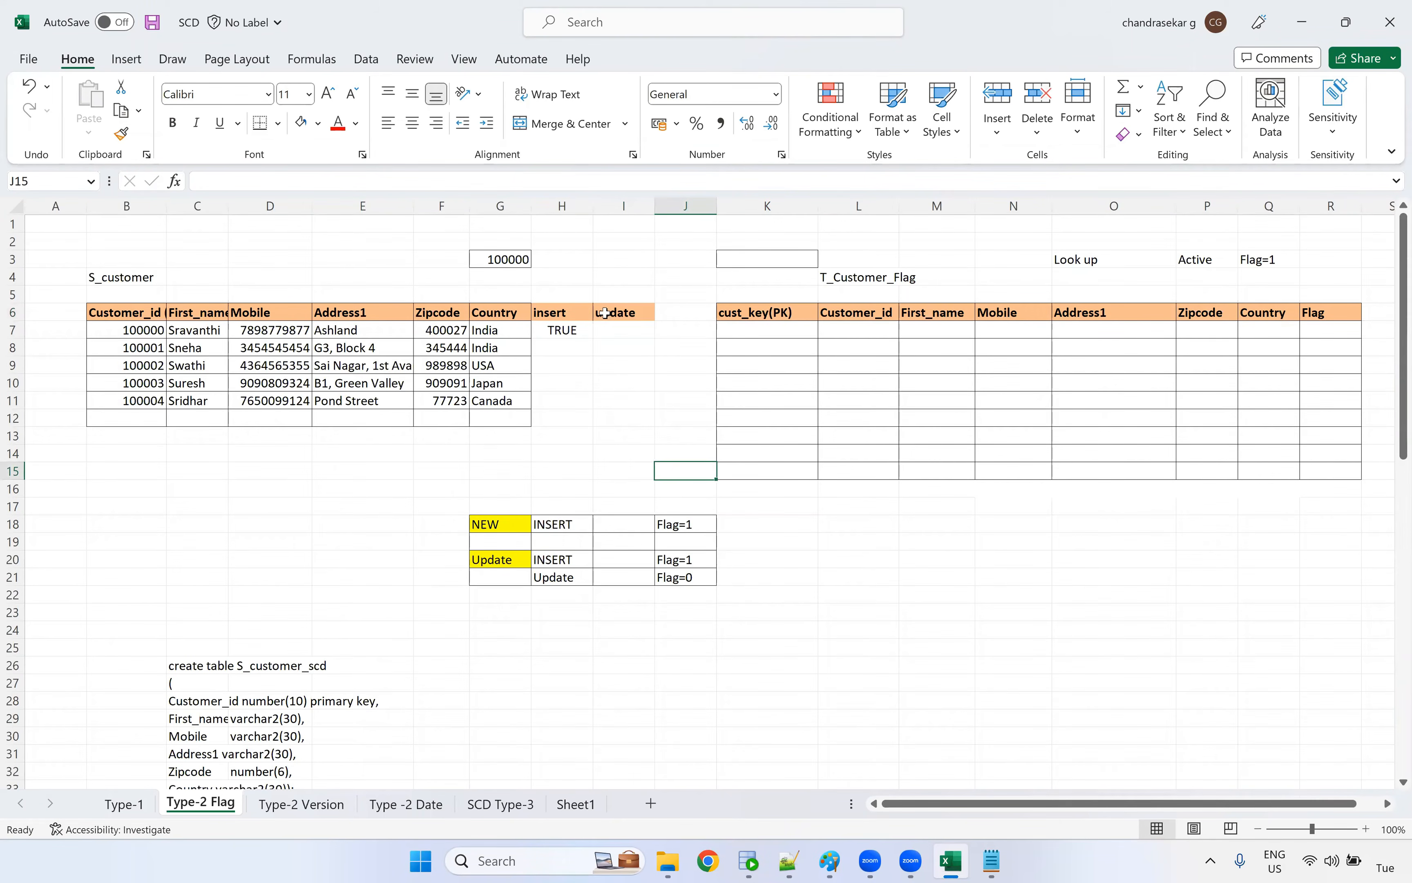
# Fill the insert and update header cells with yellow
pyautogui.moveTo(569, 314); pyautogui.dragTo(611, 314)
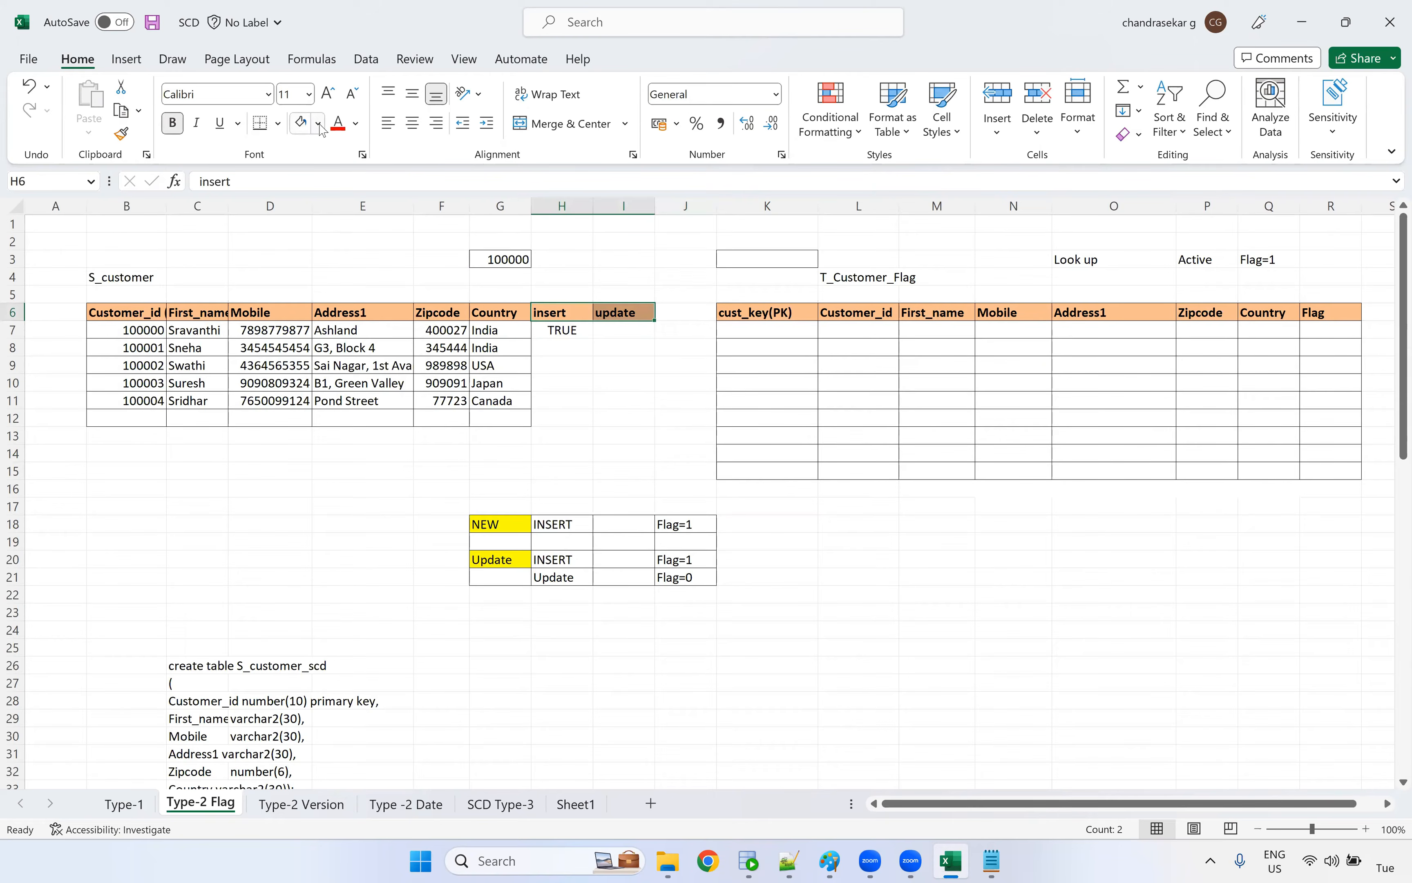
pyautogui.click(318, 126)
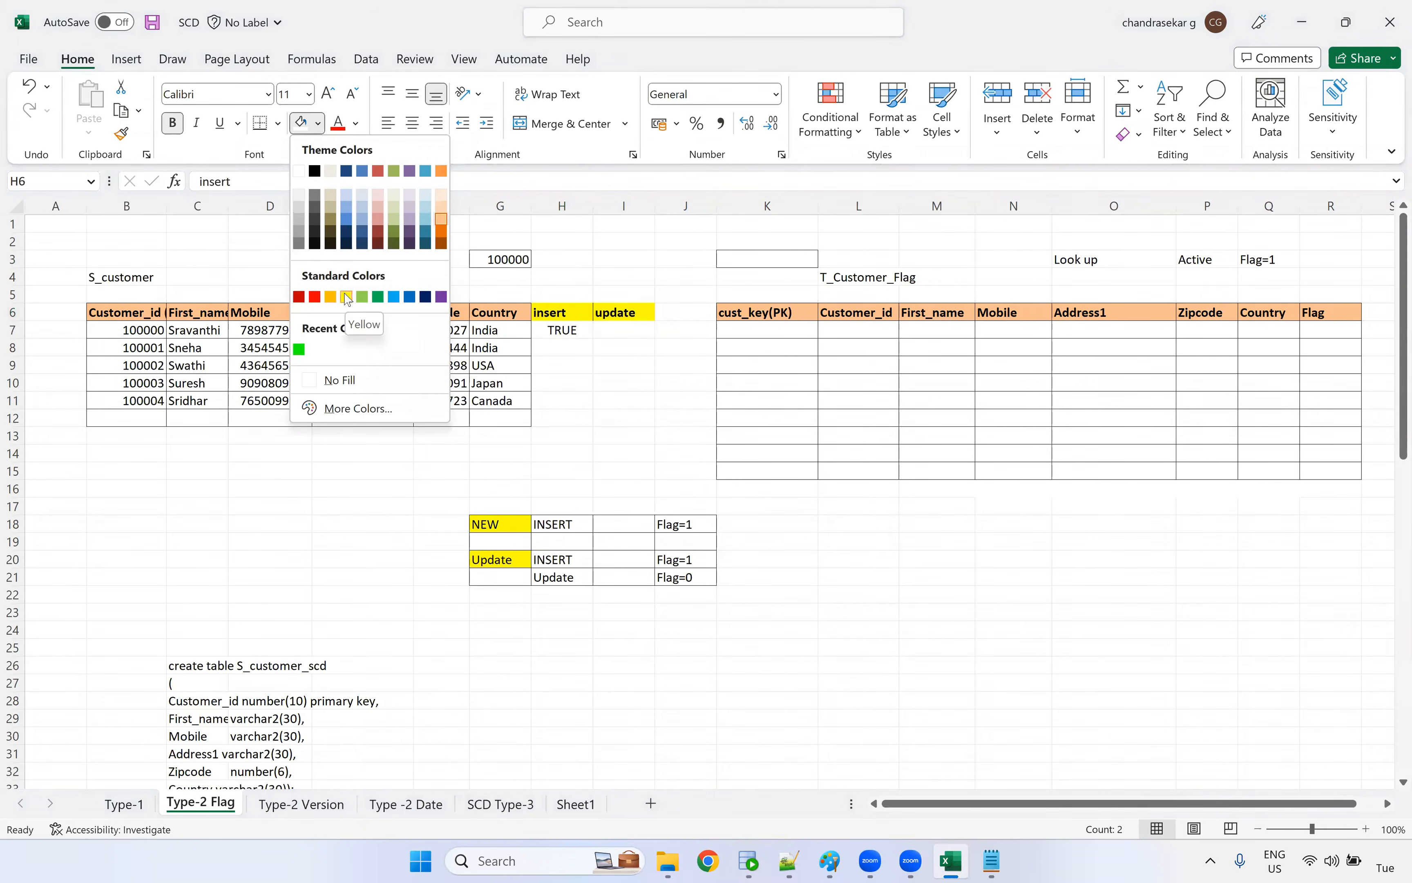
pyautogui.click(346, 297)
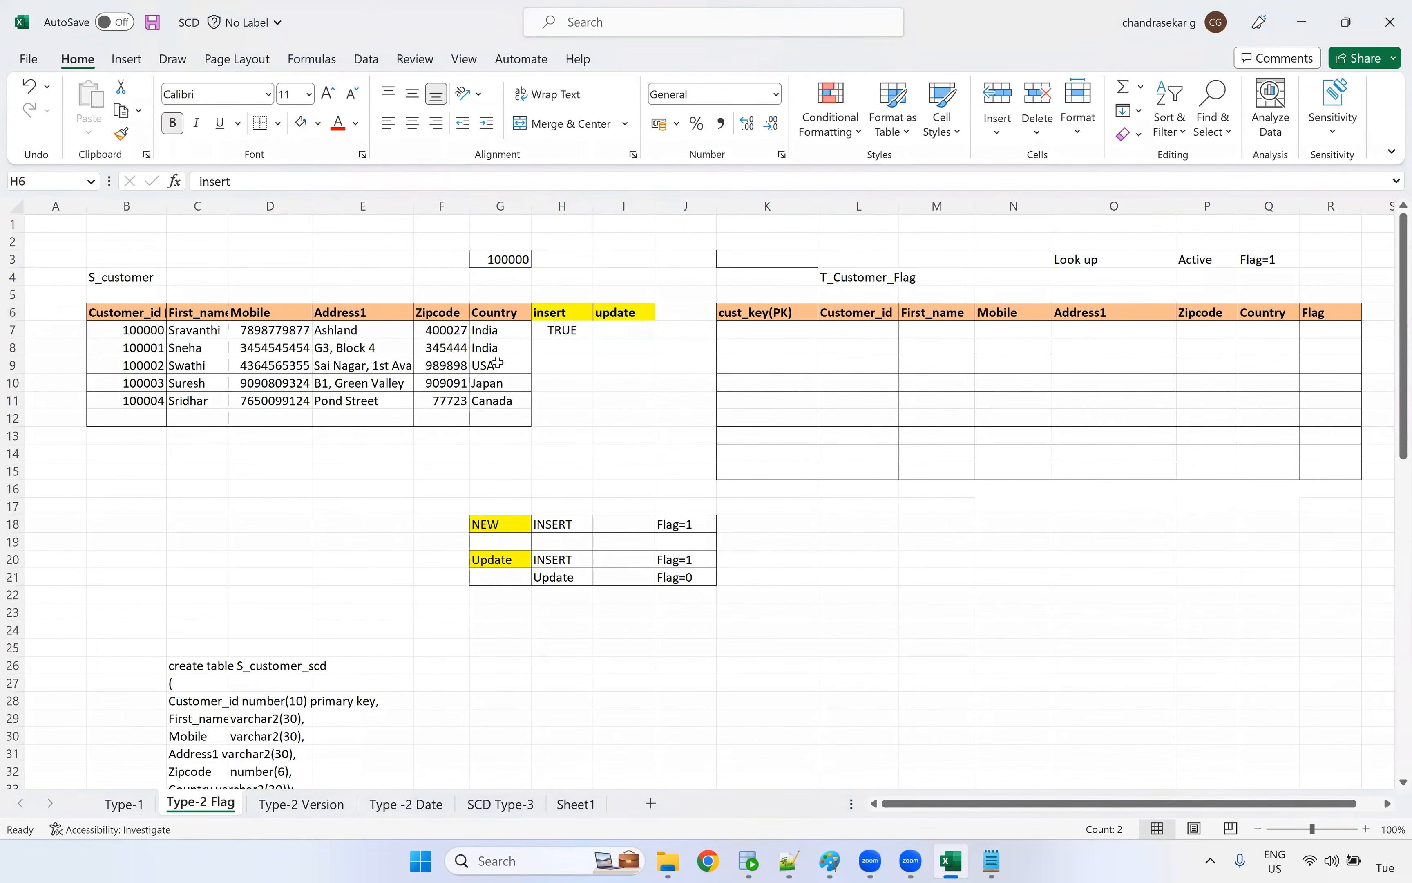
# Compare the source Customer_id column with both the cust_key(PK) and Customer_id columns of the target table
pyautogui.click(579, 338)
pyautogui.moveTo(144, 330); pyautogui.dragTo(146, 417)
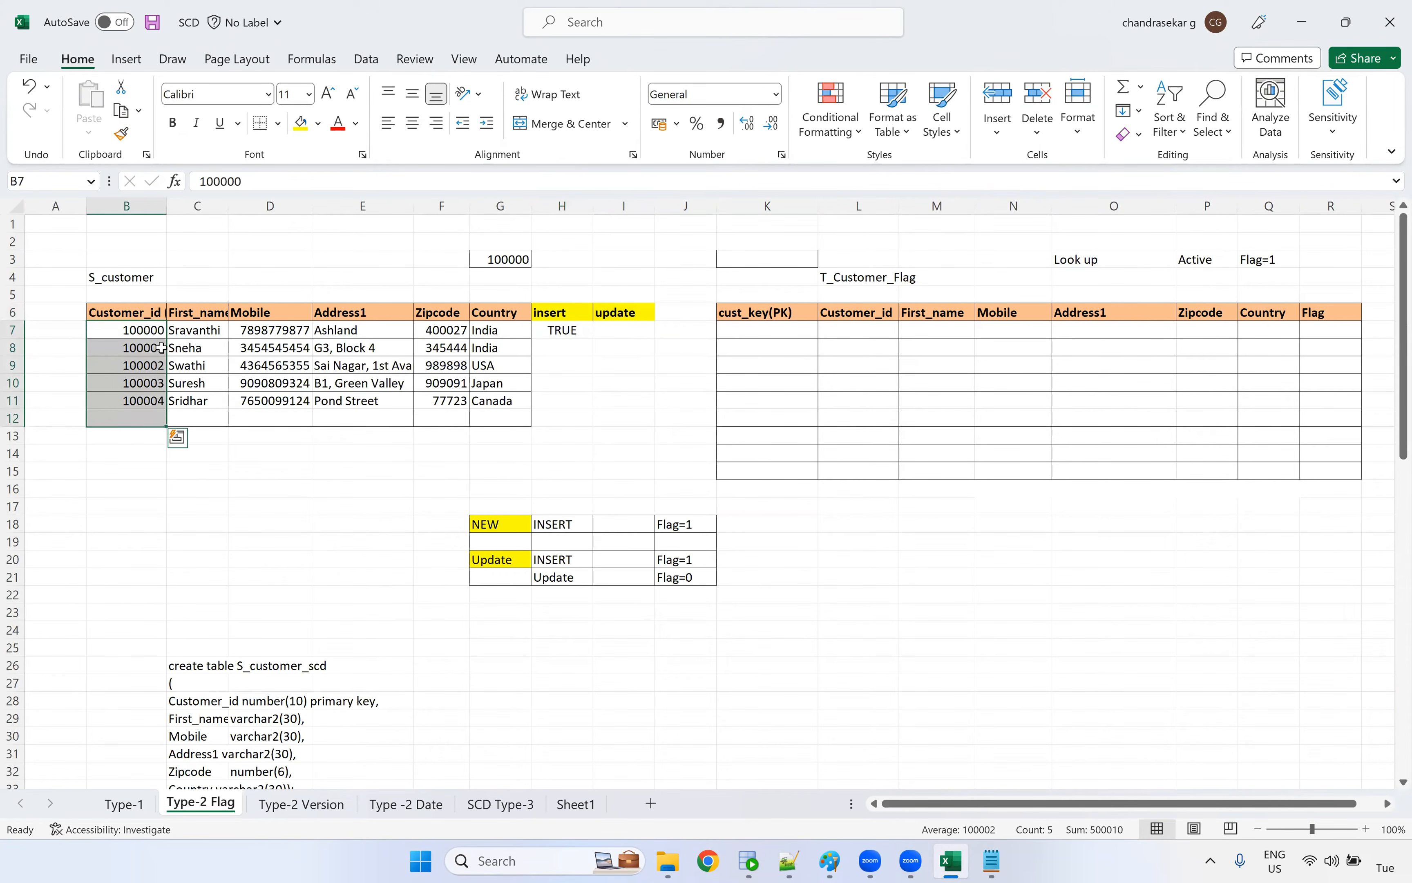
pyautogui.moveTo(747, 328); pyautogui.dragTo(752, 459)
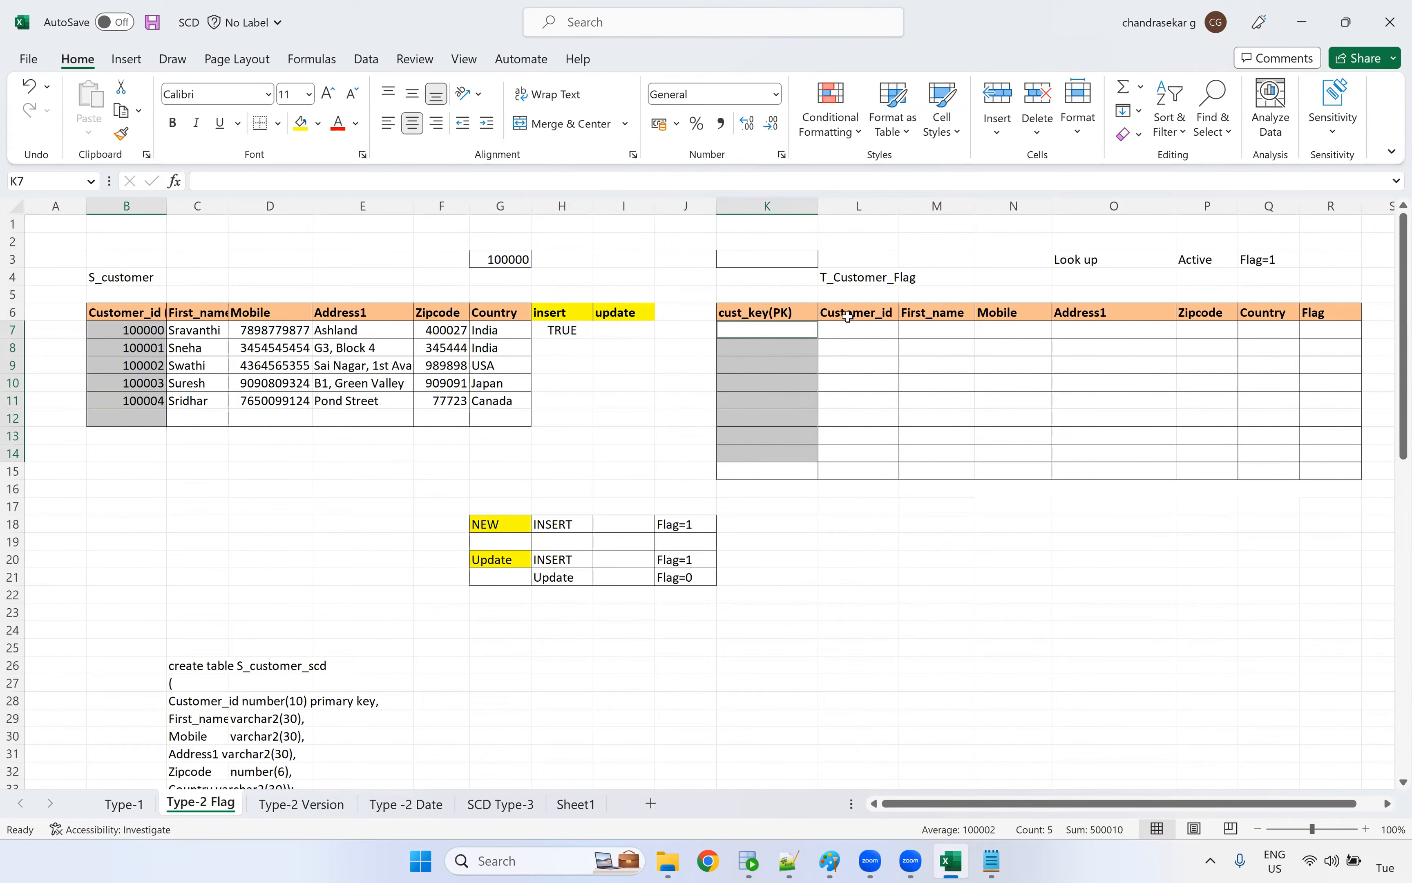
pyautogui.moveTo(849, 315); pyautogui.dragTo(842, 467)
pyautogui.moveTo(128, 312); pyautogui.dragTo(127, 435)
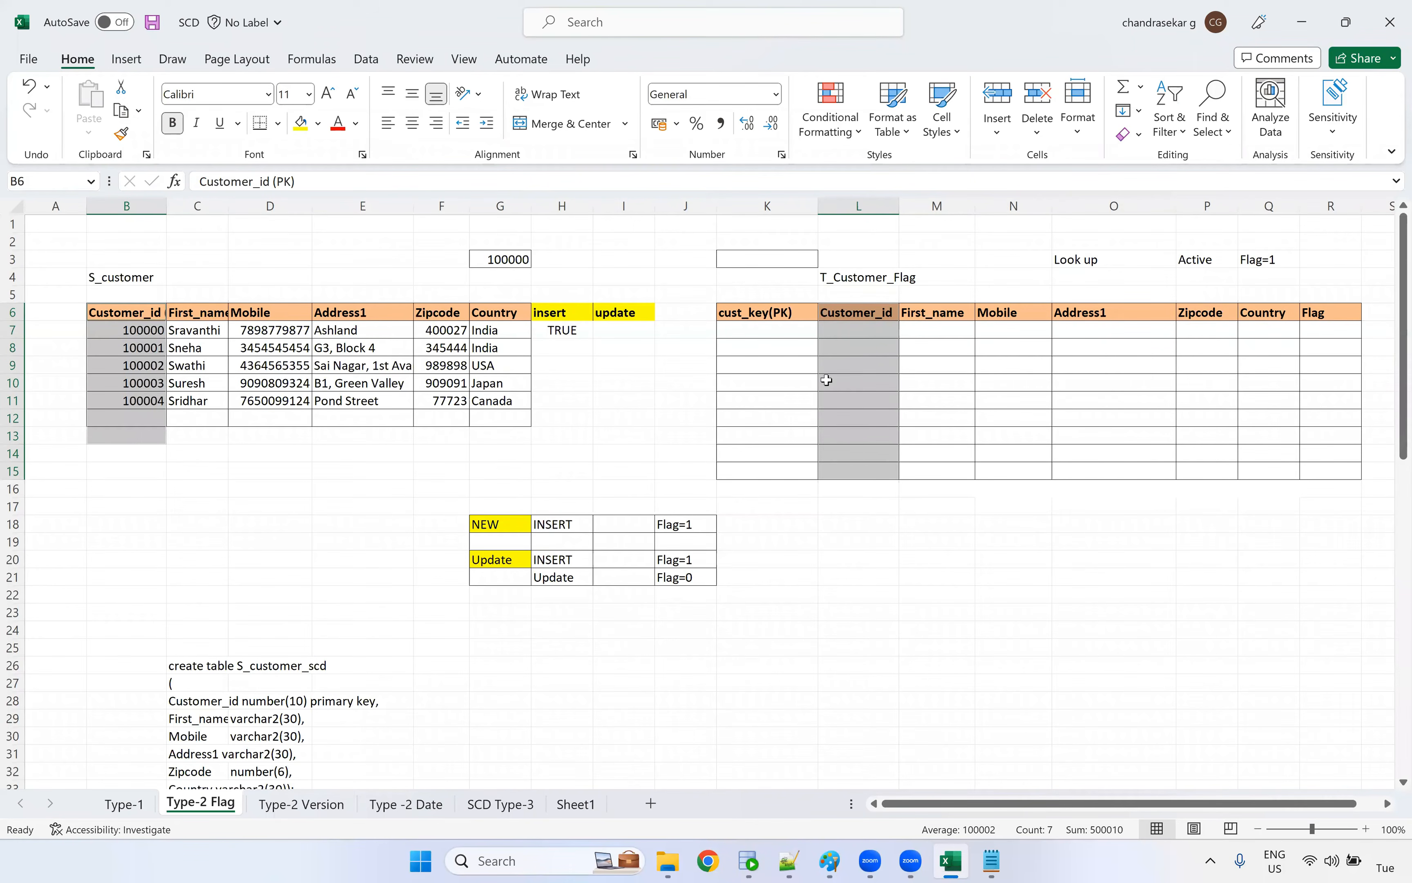
# Copy all five S_customer records into T_Customer_Flag, starting at its first Customer_id cell, L7
pyautogui.moveTo(152, 331); pyautogui.dragTo(495, 399)
pyautogui.hotkey('ctrl', 'c')
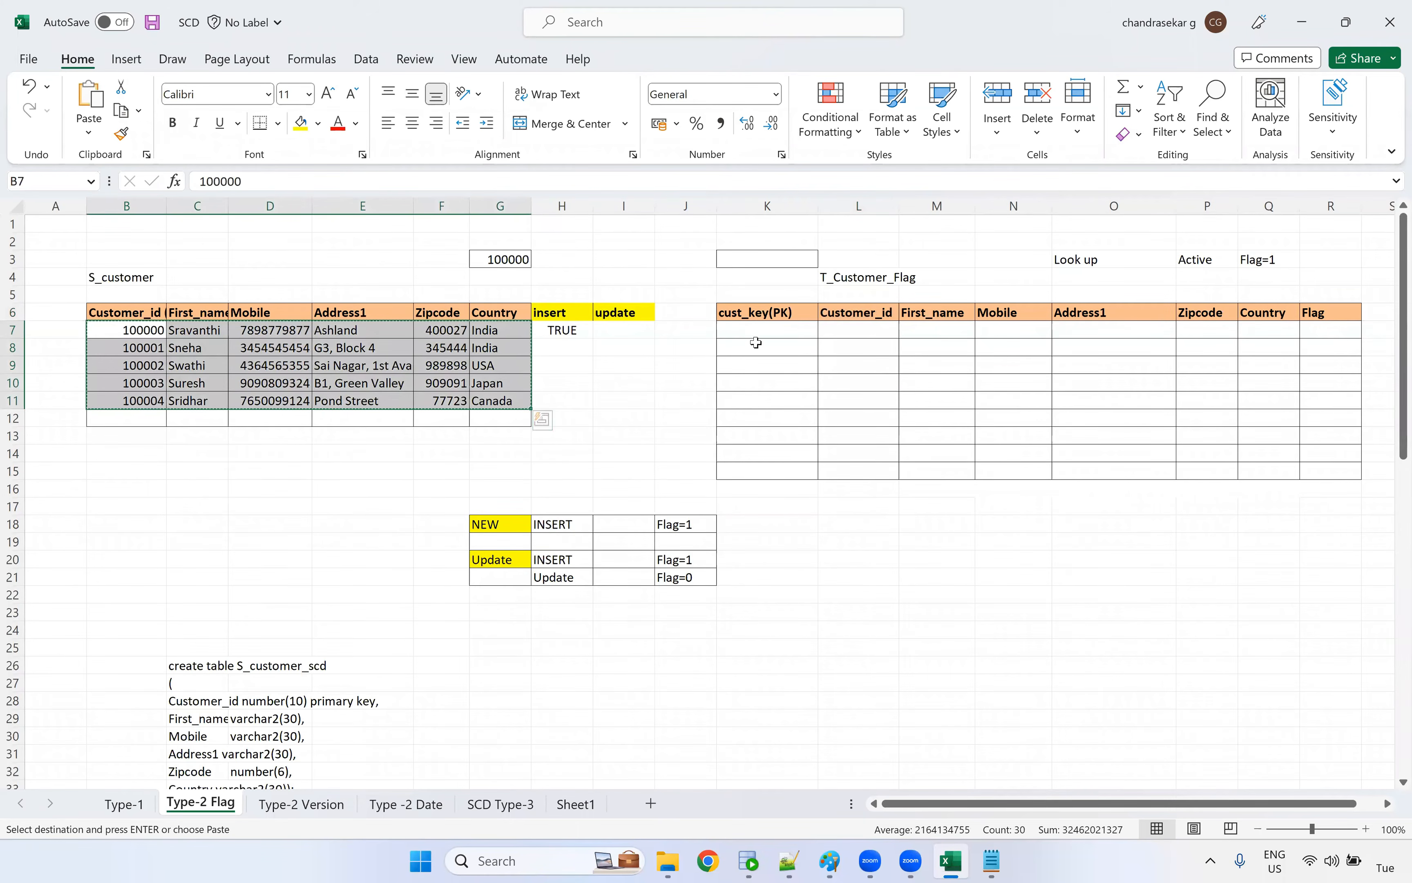
pyautogui.click(868, 332)
pyautogui.hotkey('ctrl', 'v')
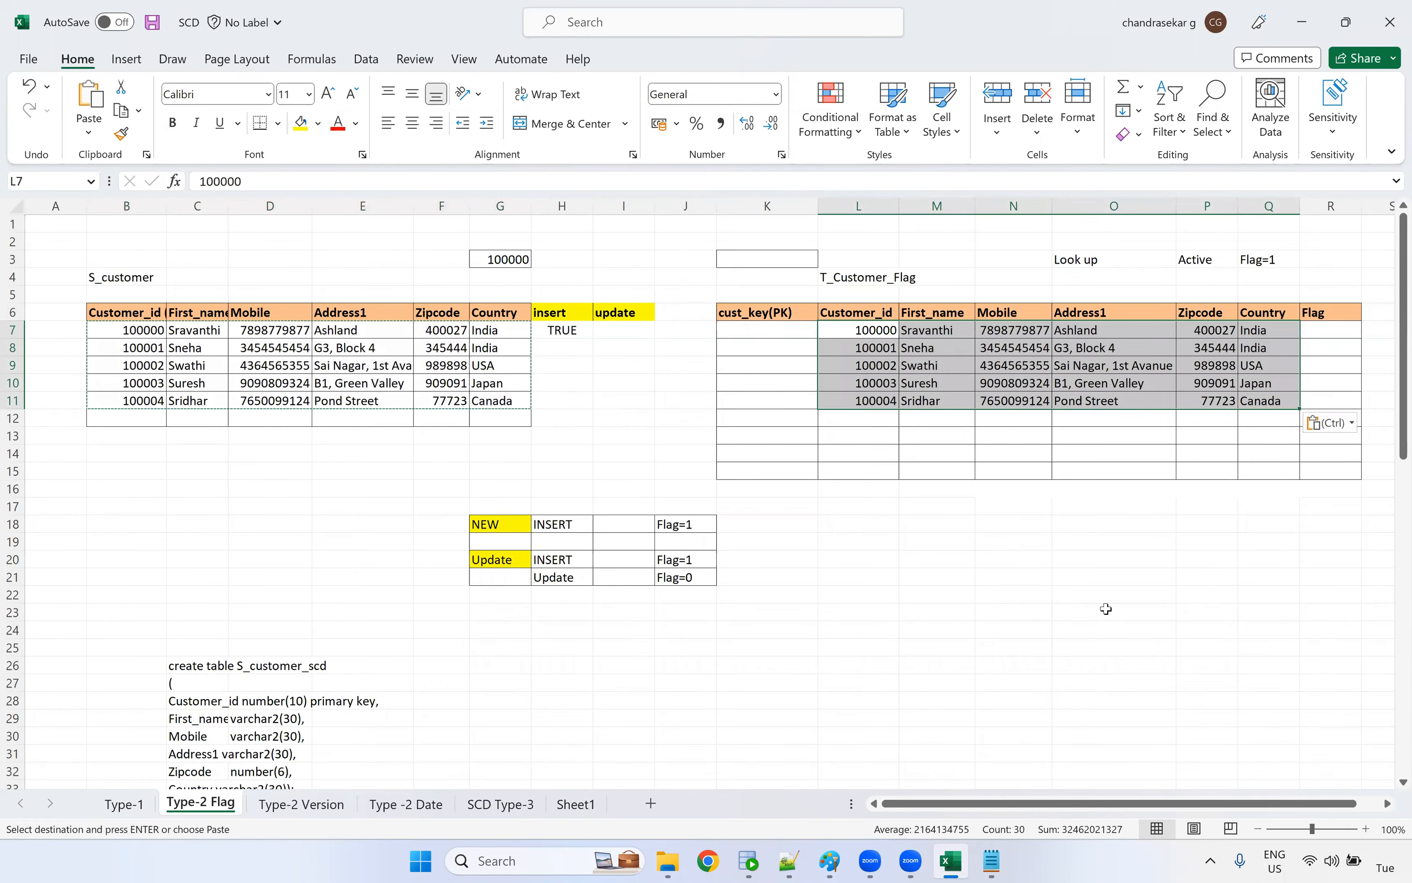
pyautogui.hscroll(1, 1103, 808)
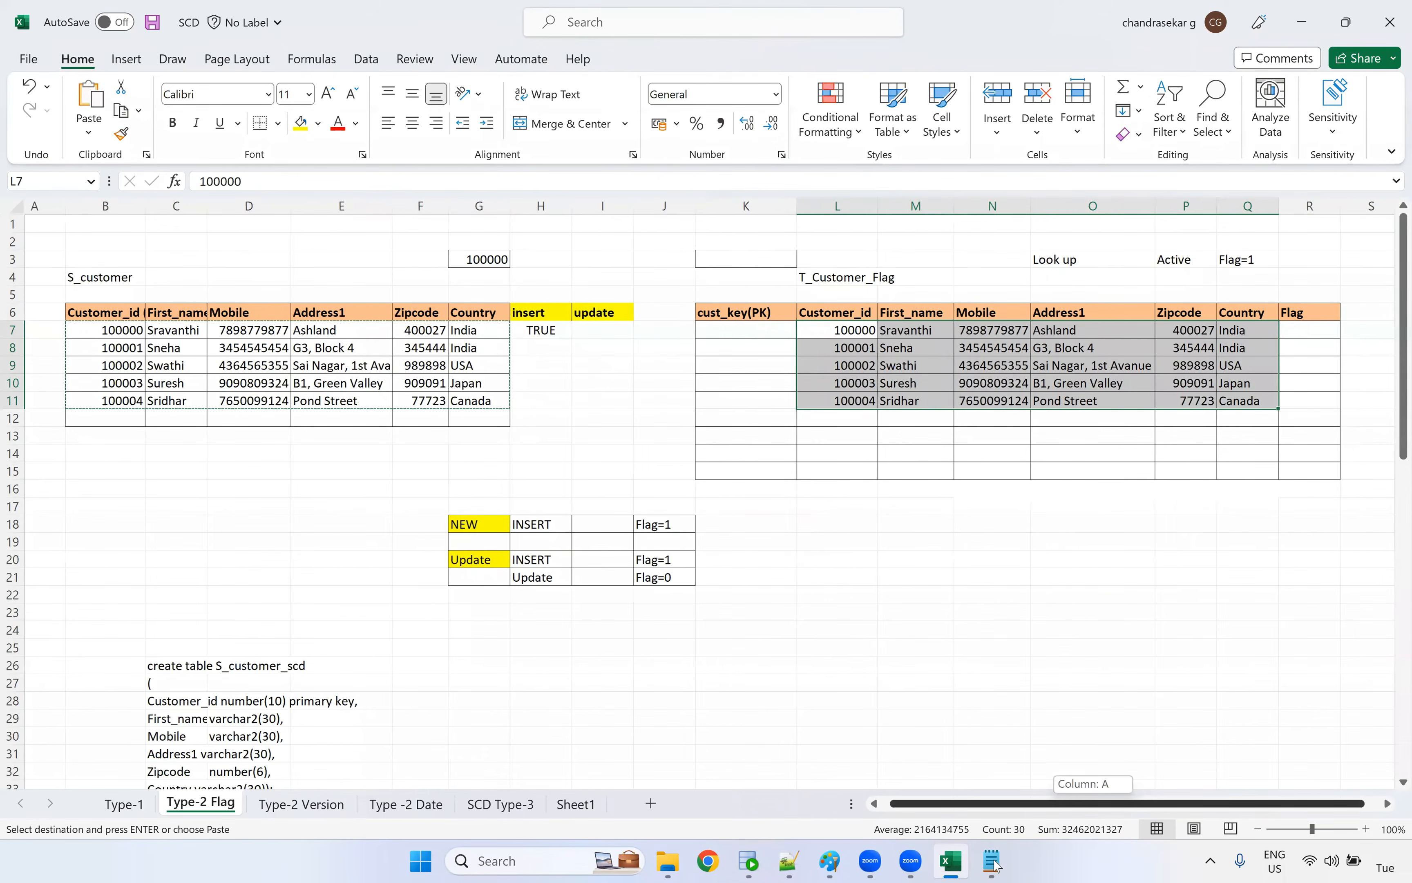
# Review the Type 2 history and Method 1 - Flag lines in the SCD notes, and the target table's Flag column in Excel
pyautogui.click(991, 861)
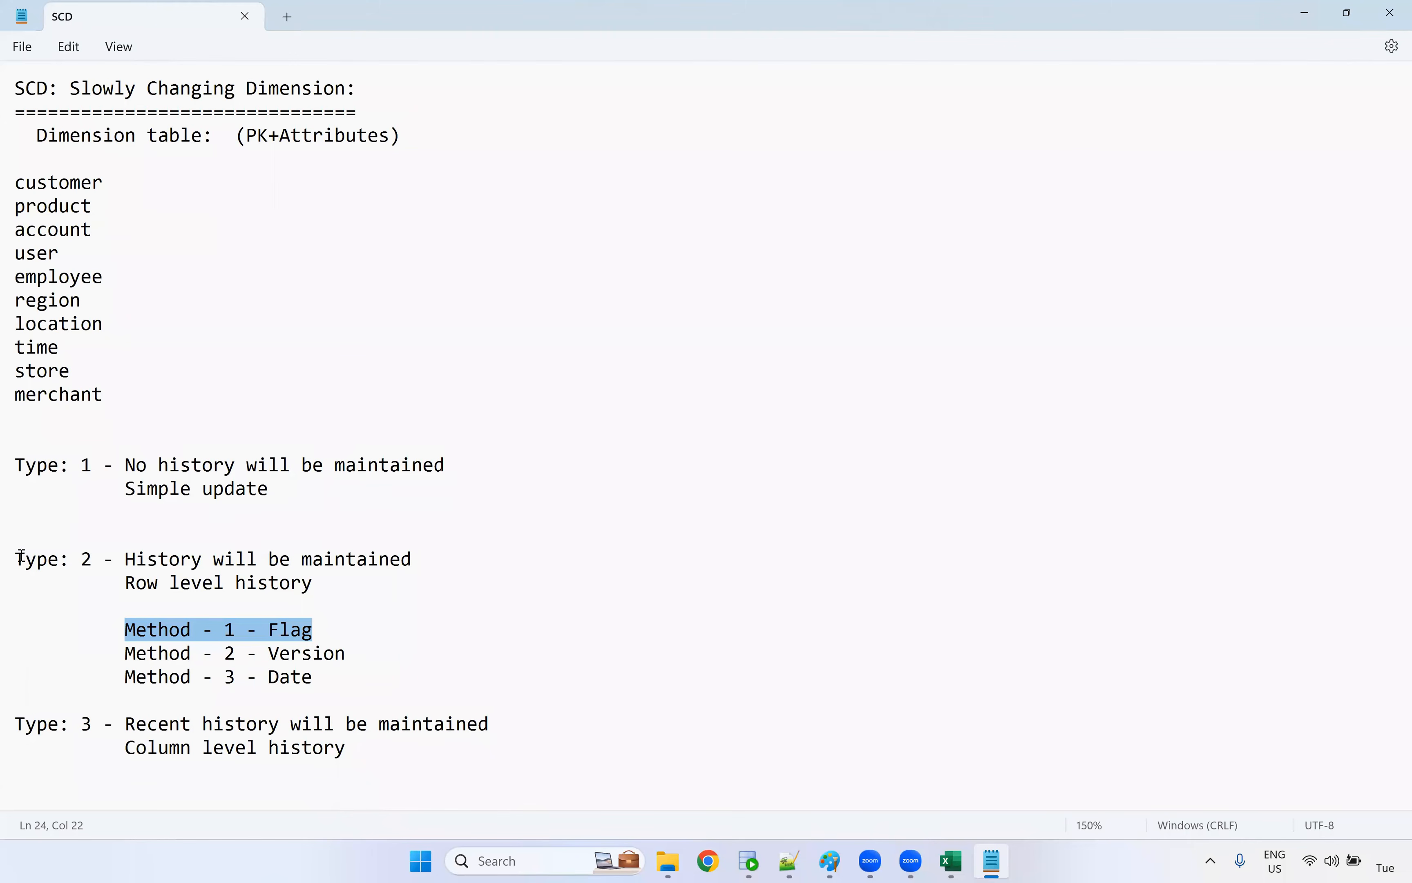
pyautogui.moveTo(20, 558); pyautogui.dragTo(411, 559)
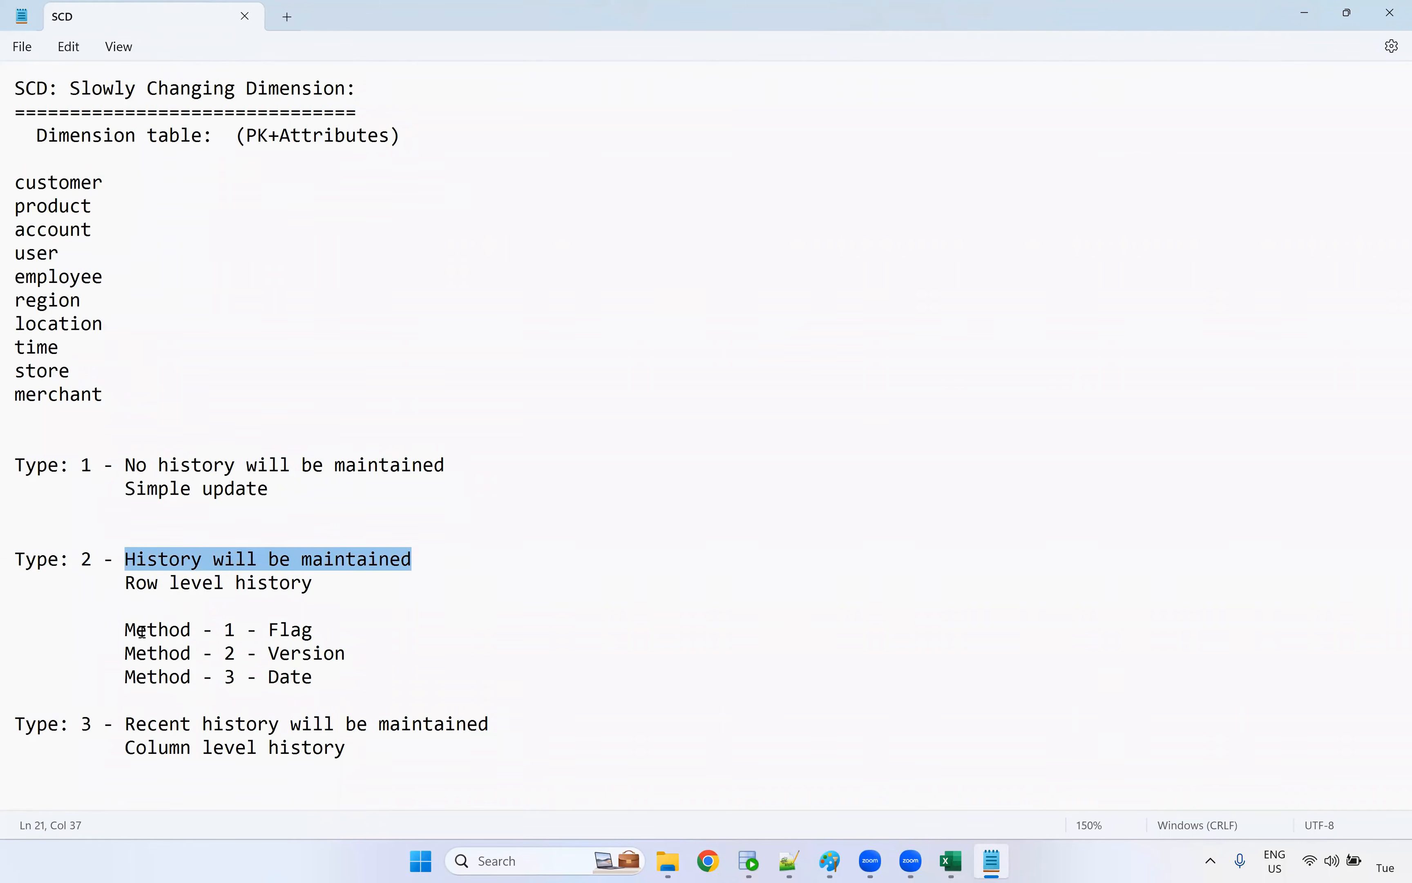
pyautogui.moveTo(117, 632); pyautogui.dragTo(385, 638)
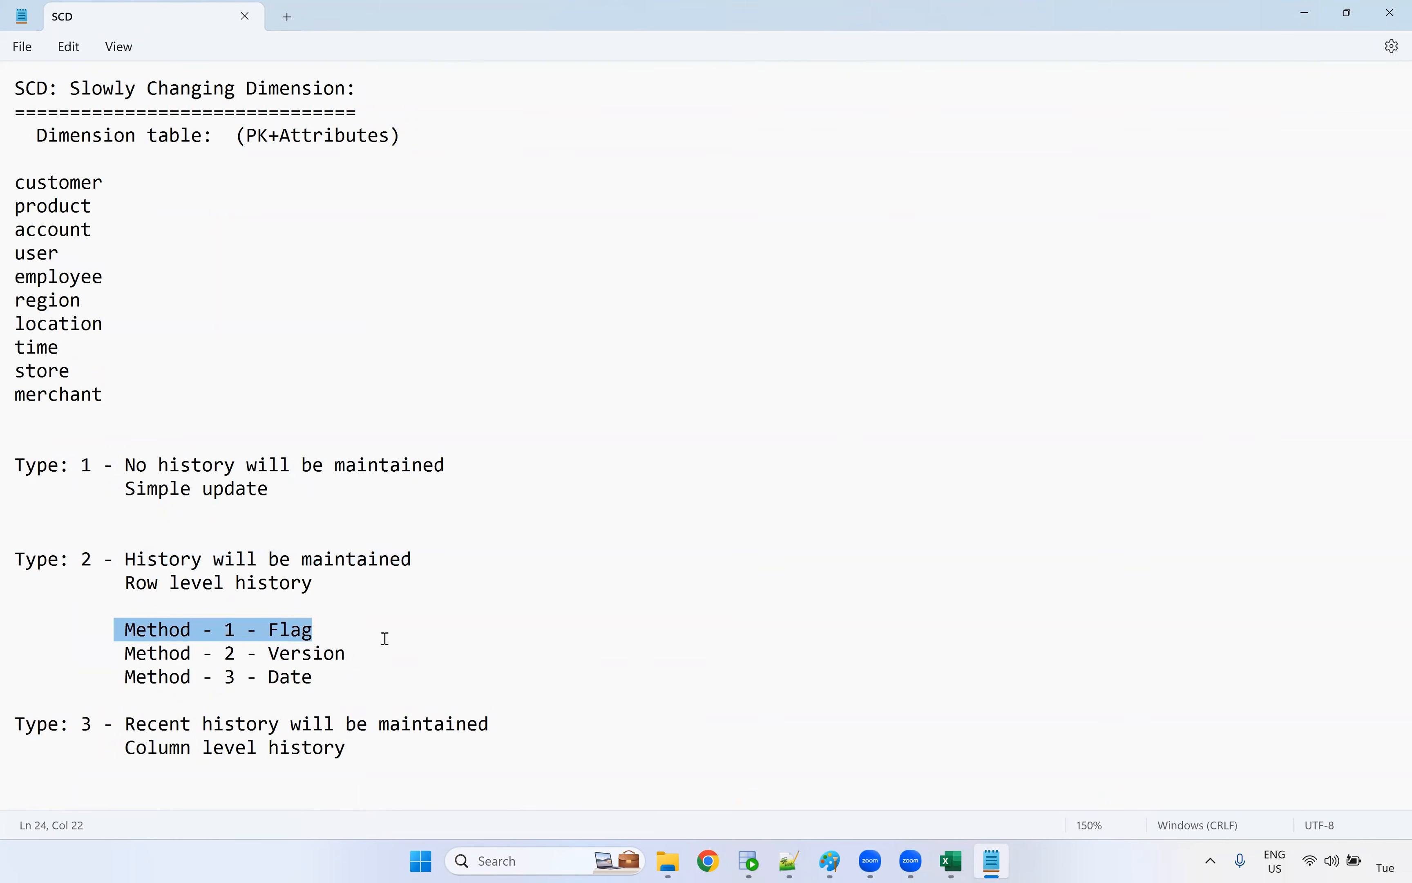
pyautogui.hotkey('alt', 'Tab')
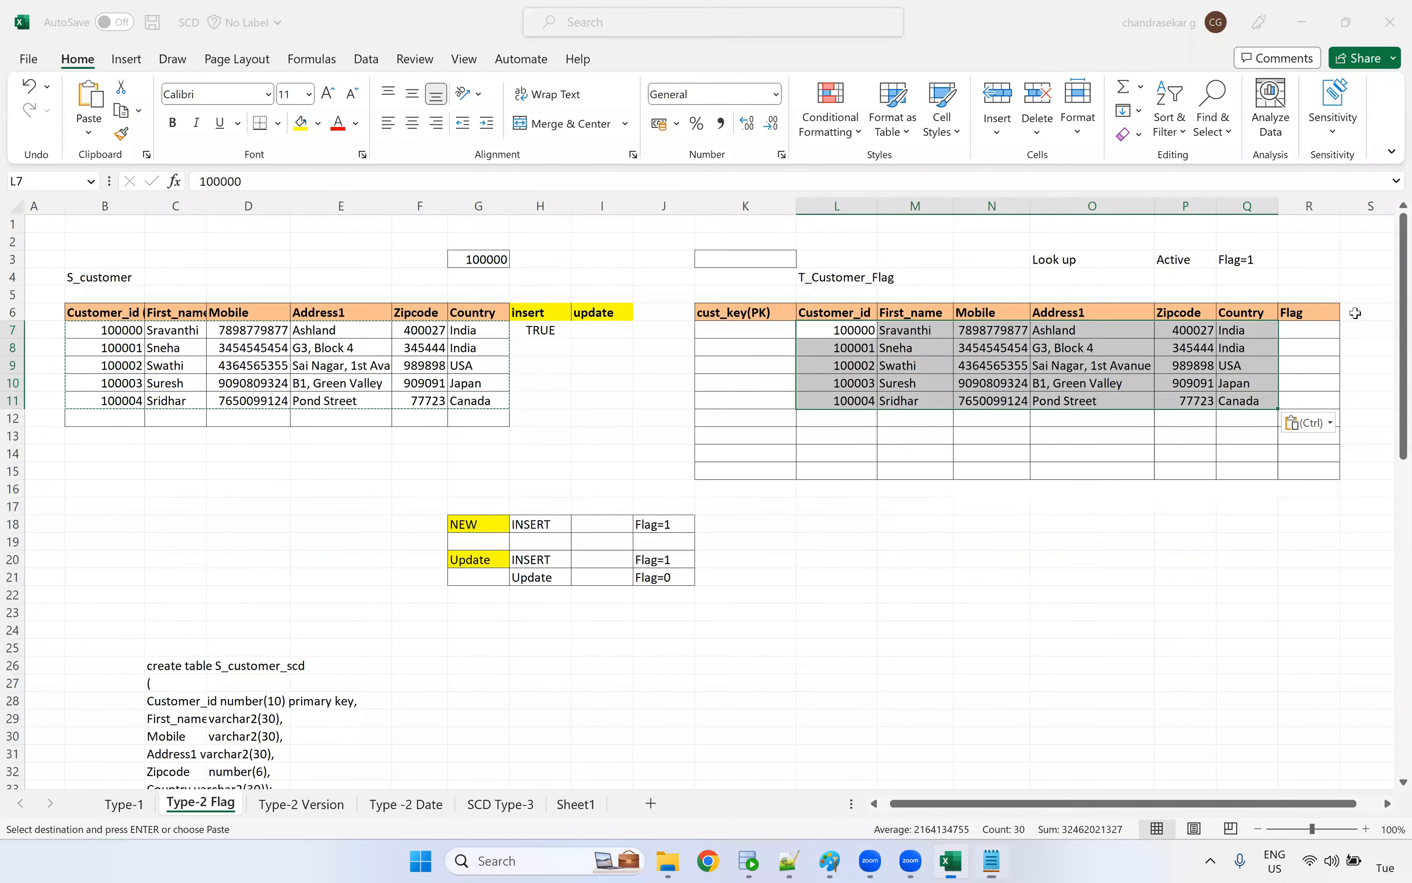
pyautogui.moveTo(1312, 311); pyautogui.dragTo(1308, 439)
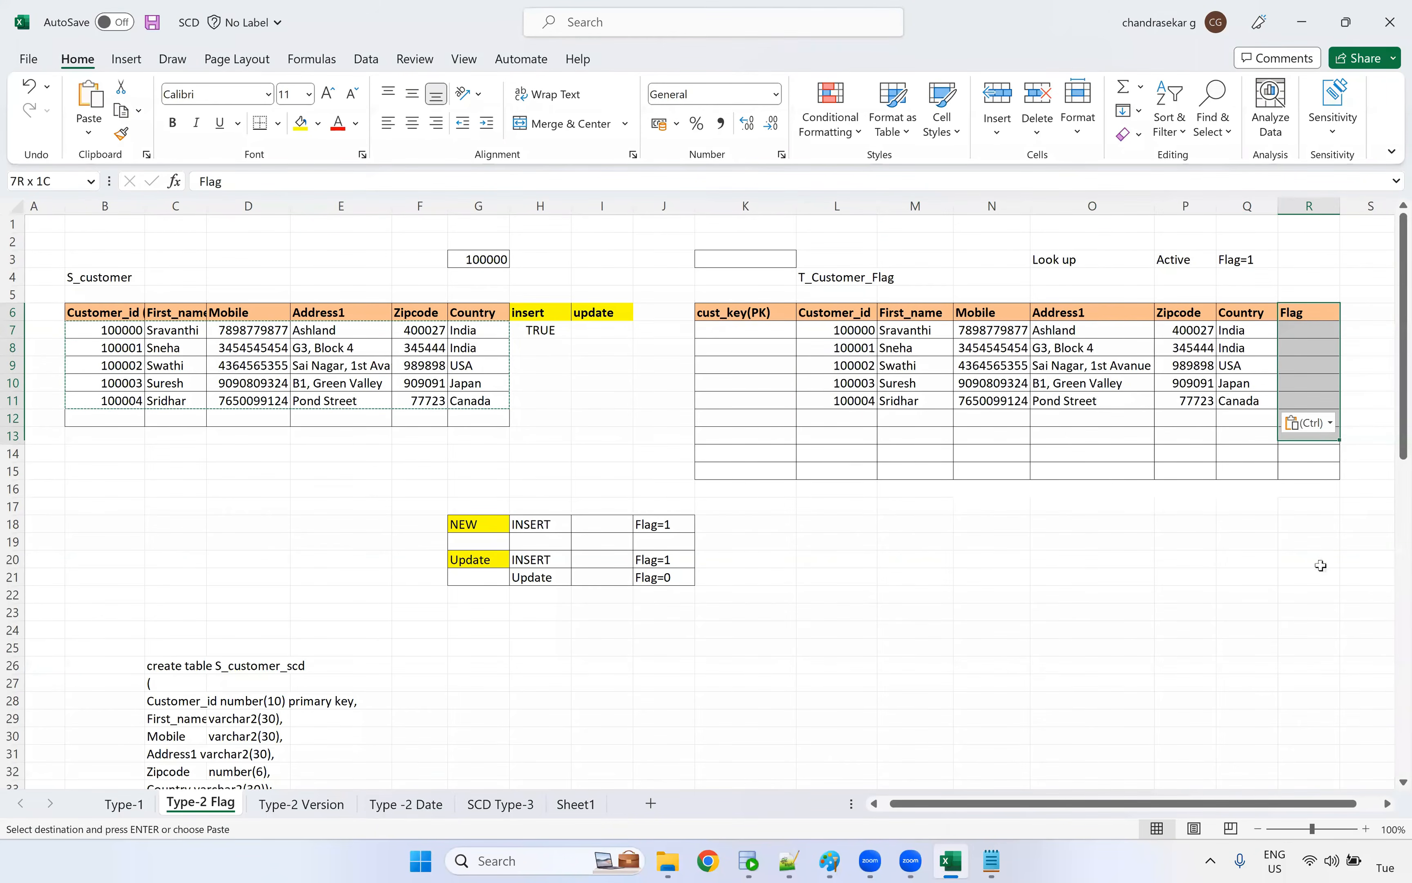
pyautogui.click(1288, 334)
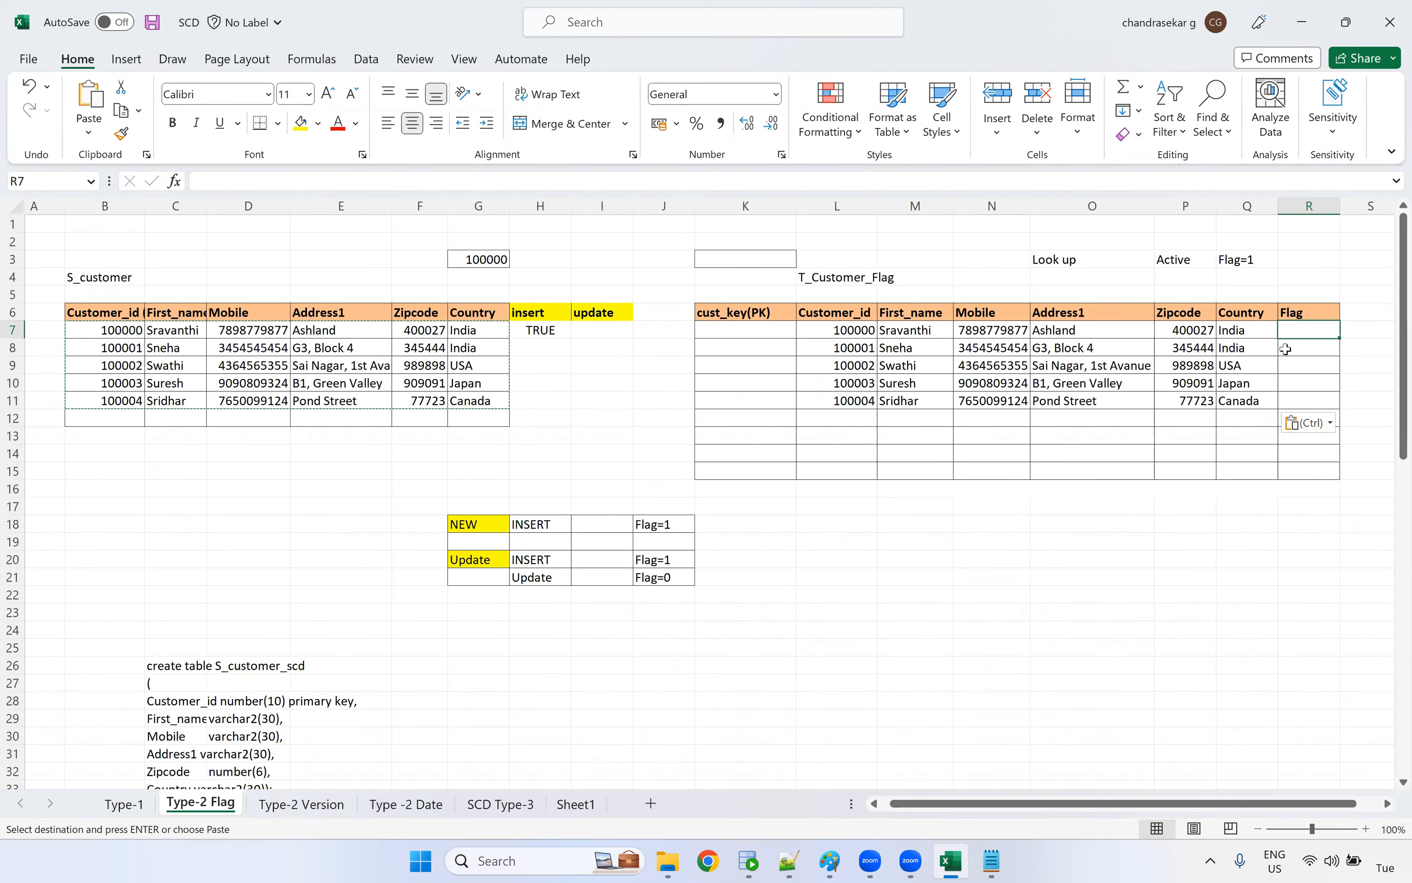
# Fill TRUE from H7 down the insert column through H11 for all five source customers
pyautogui.click(1091, 541)
pyautogui.click(535, 331)
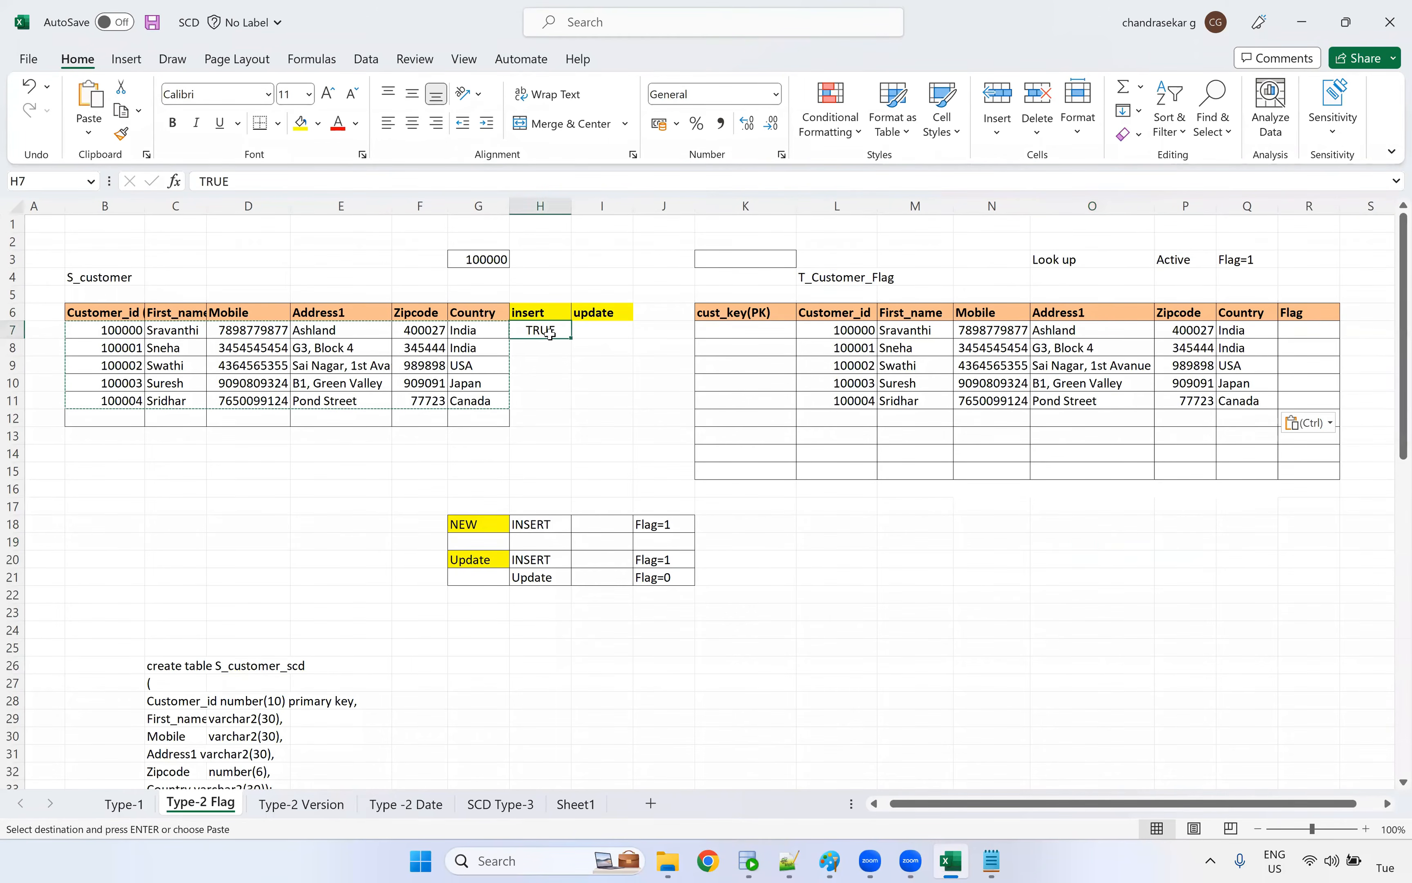
pyautogui.moveTo(569, 337); pyautogui.dragTo(569, 429)
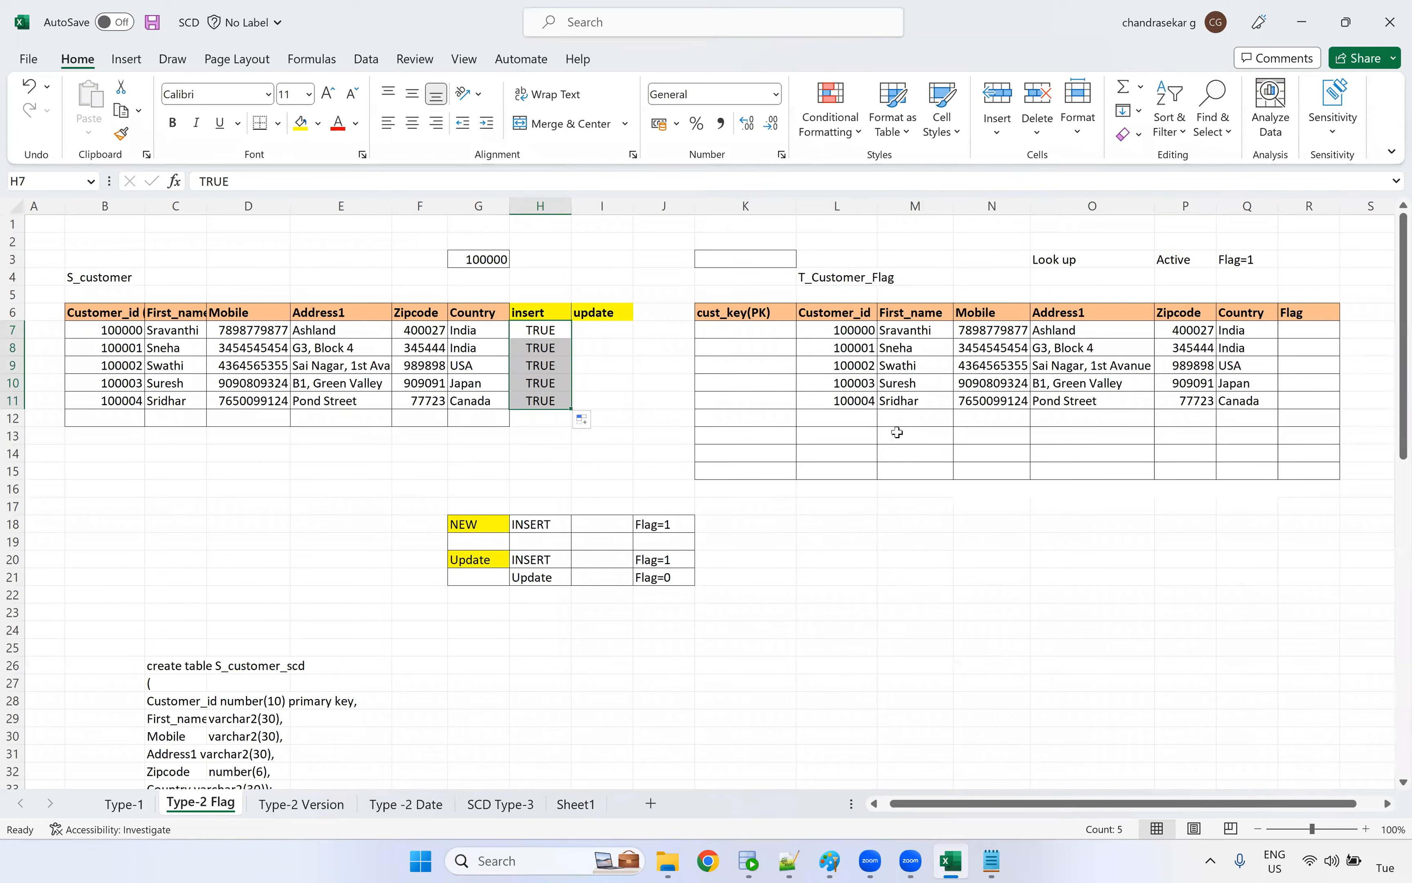
# Examine the T_Customer_Flag columns: cust_key(PK), Flag, Customer_id and the customer attributes, including the empty row below the loaded records
pyautogui.click(810, 358)
pyautogui.moveTo(768, 295); pyautogui.dragTo(754, 481)
pyautogui.moveTo(1312, 298); pyautogui.dragTo(1304, 544)
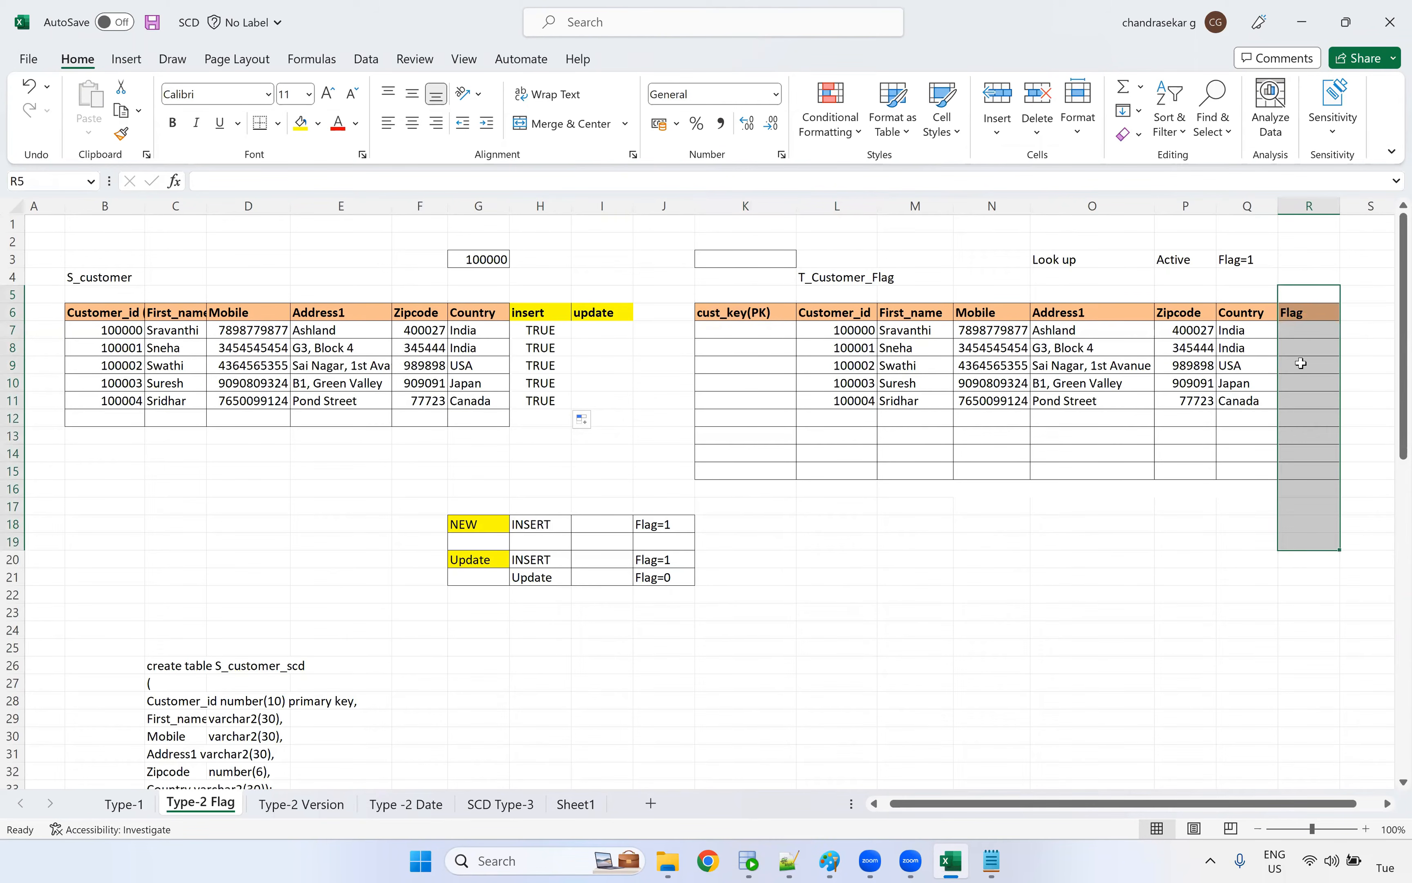
pyautogui.moveTo(1240, 329); pyautogui.dragTo(1238, 414)
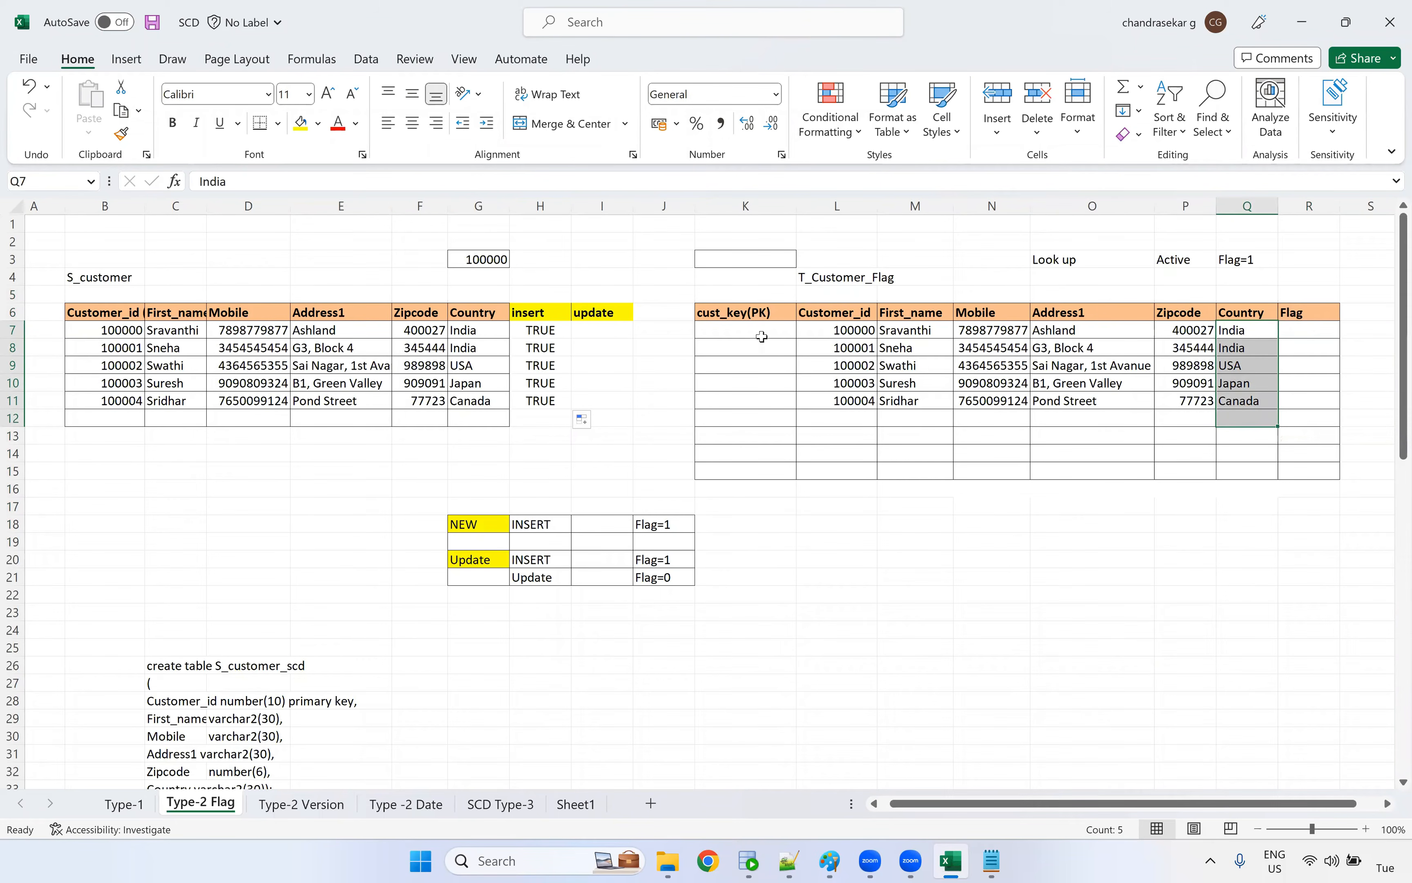
pyautogui.moveTo(761, 330); pyautogui.dragTo(750, 435)
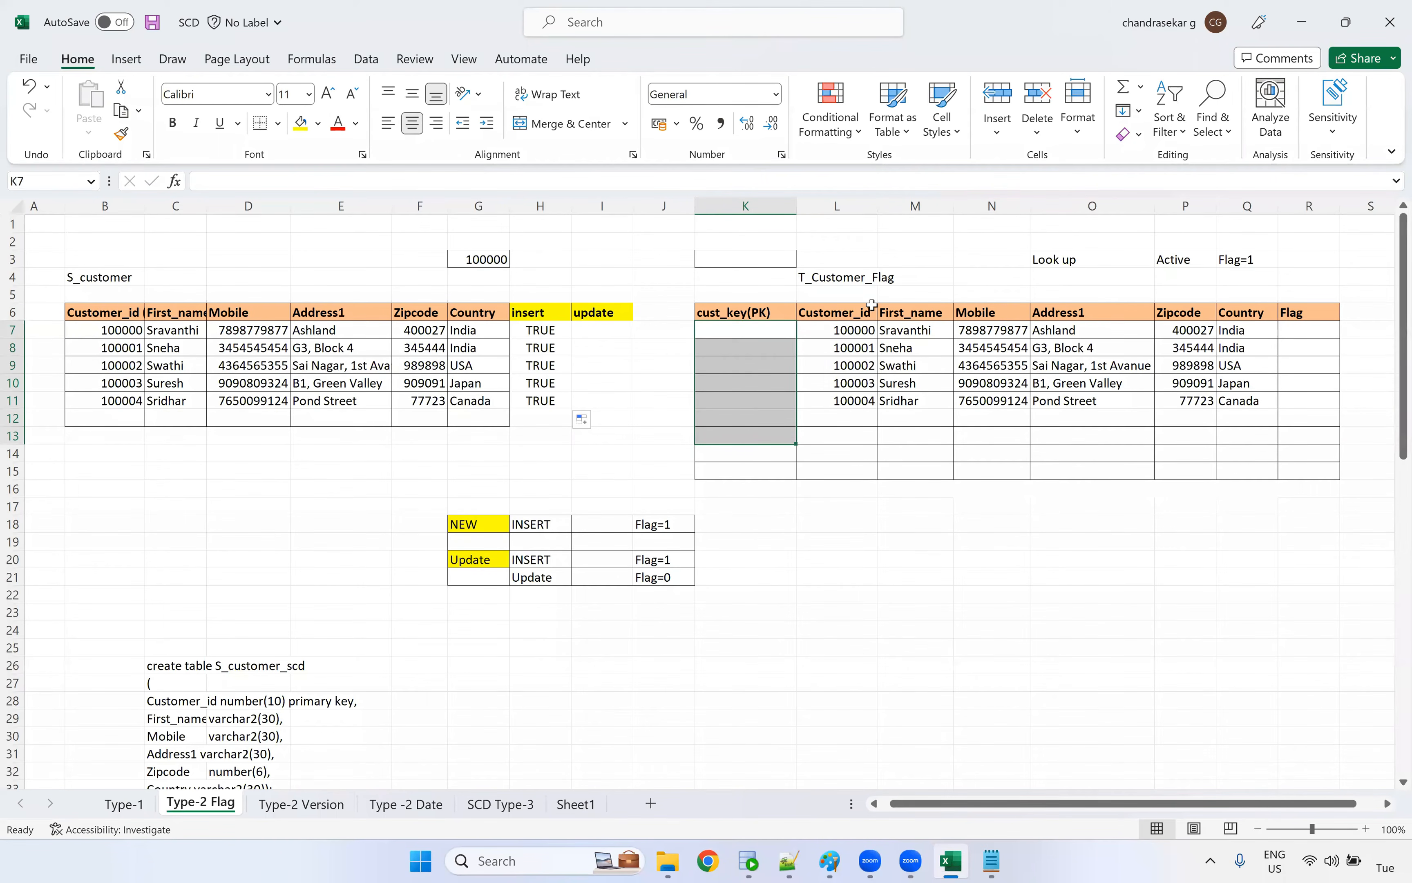
pyautogui.moveTo(848, 331); pyautogui.dragTo(849, 400)
pyautogui.moveTo(992, 401); pyautogui.dragTo(928, 369)
pyautogui.moveTo(1051, 400); pyautogui.dragTo(1227, 403)
pyautogui.moveTo(840, 294); pyautogui.dragTo(849, 469)
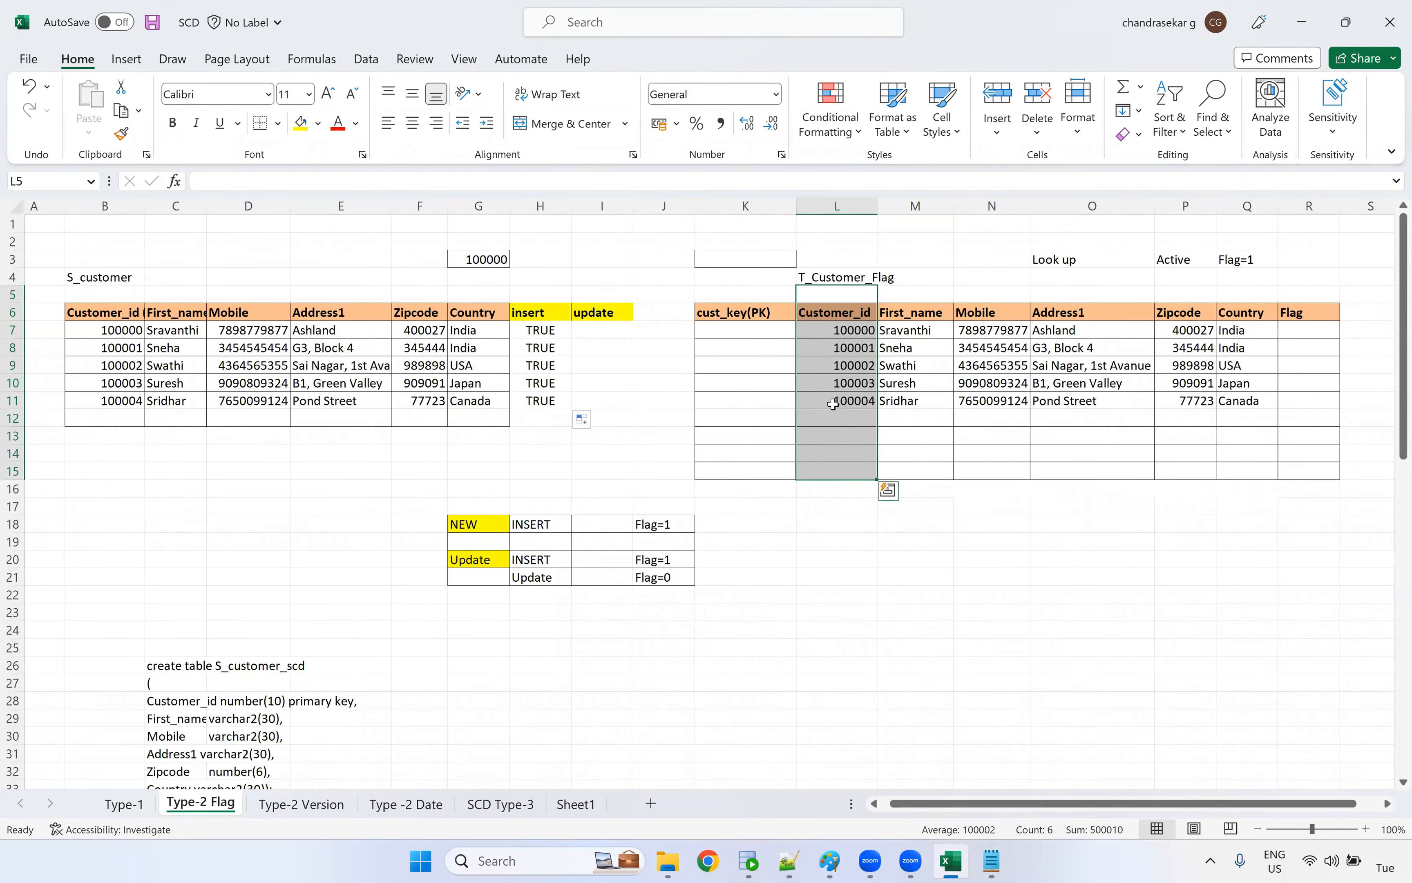
pyautogui.moveTo(835, 406); pyautogui.dragTo(1027, 419)
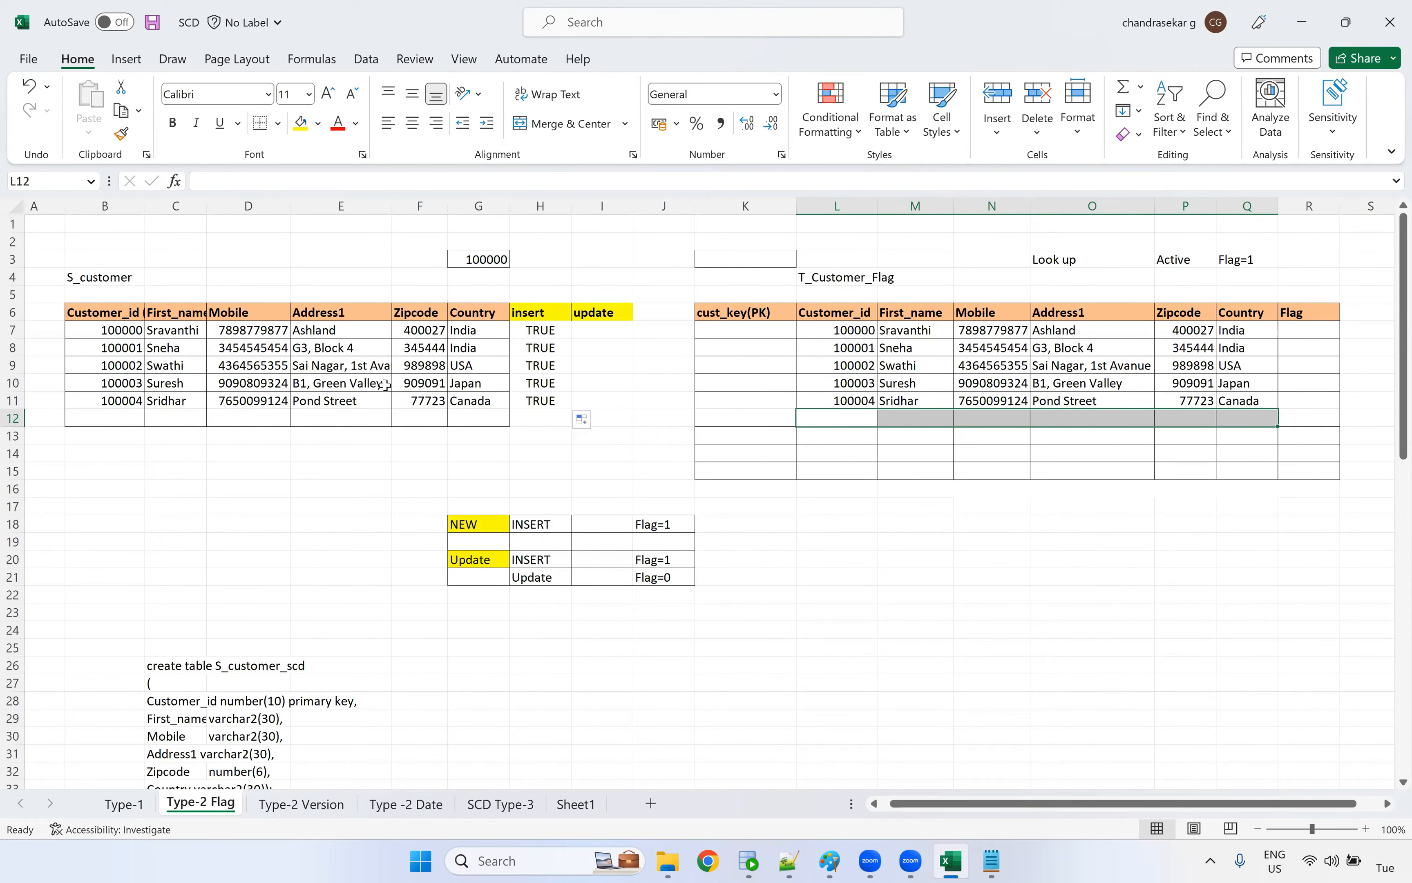
# Replace the source customer's mobile number in D9 with a new mobile number
pyautogui.click(252, 362)
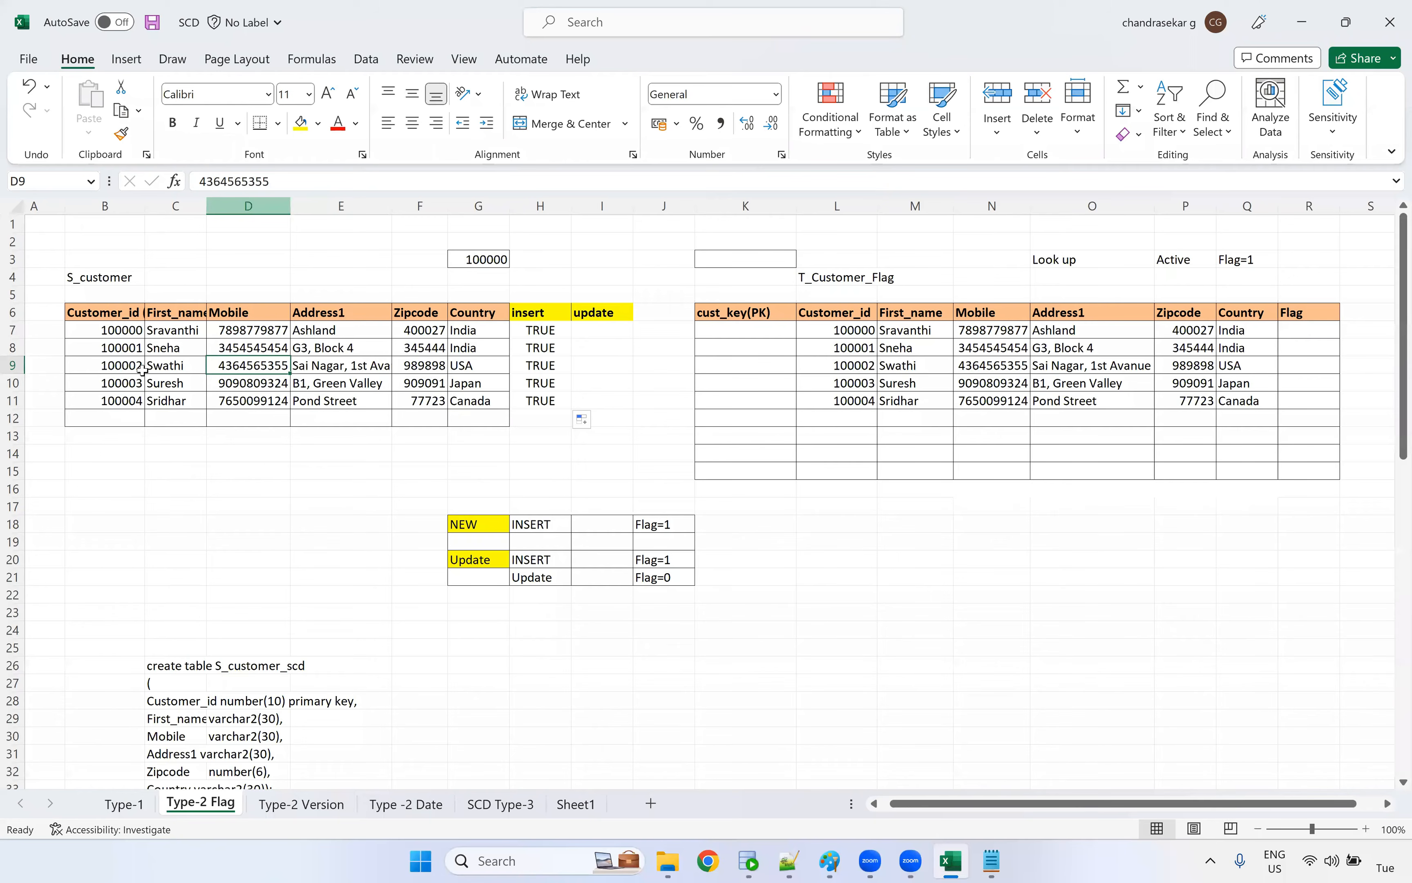
pyautogui.moveTo(284, 181); pyautogui.dragTo(145, 192)
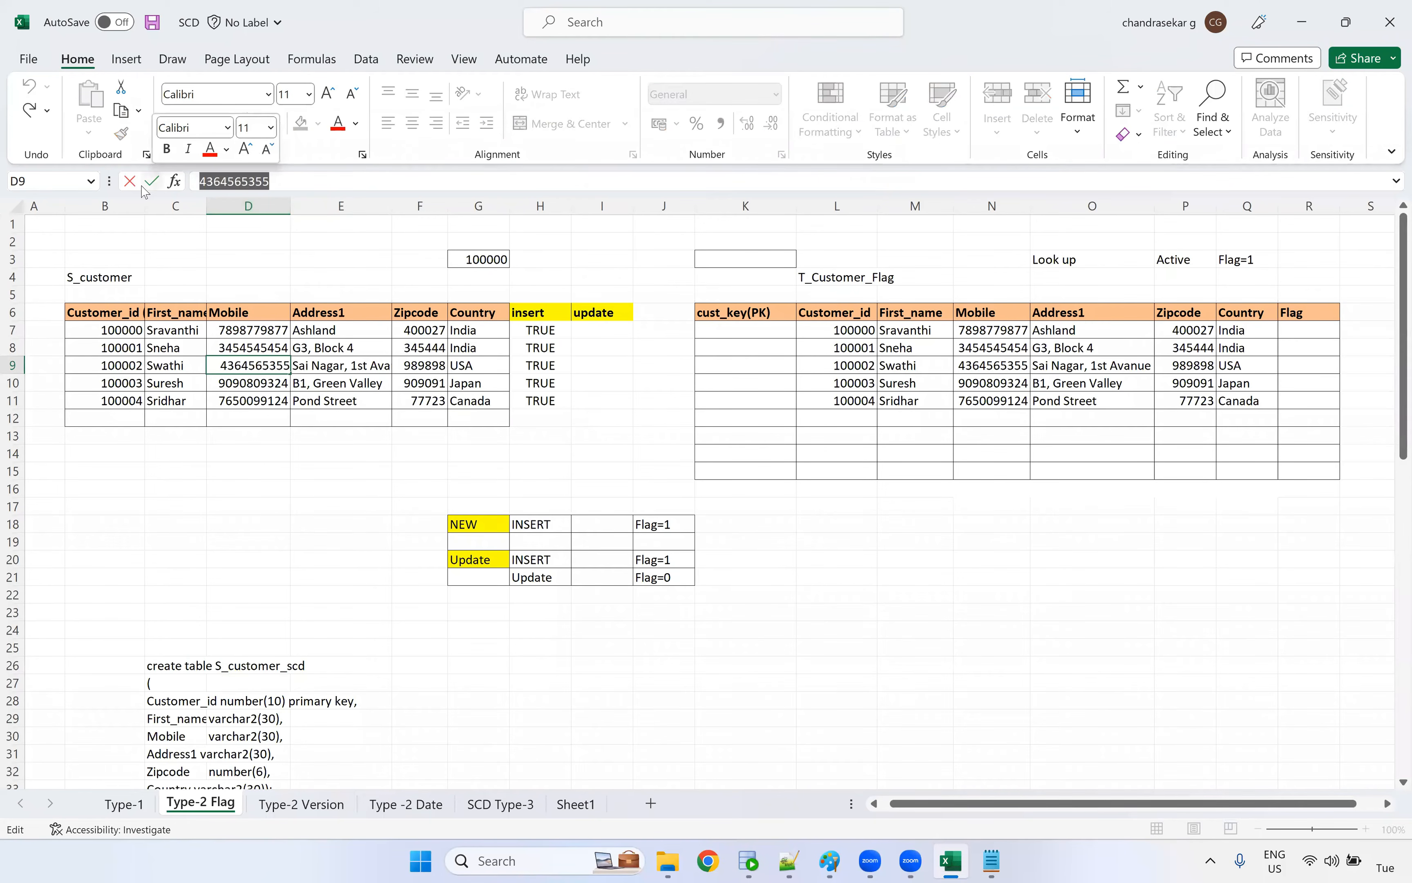
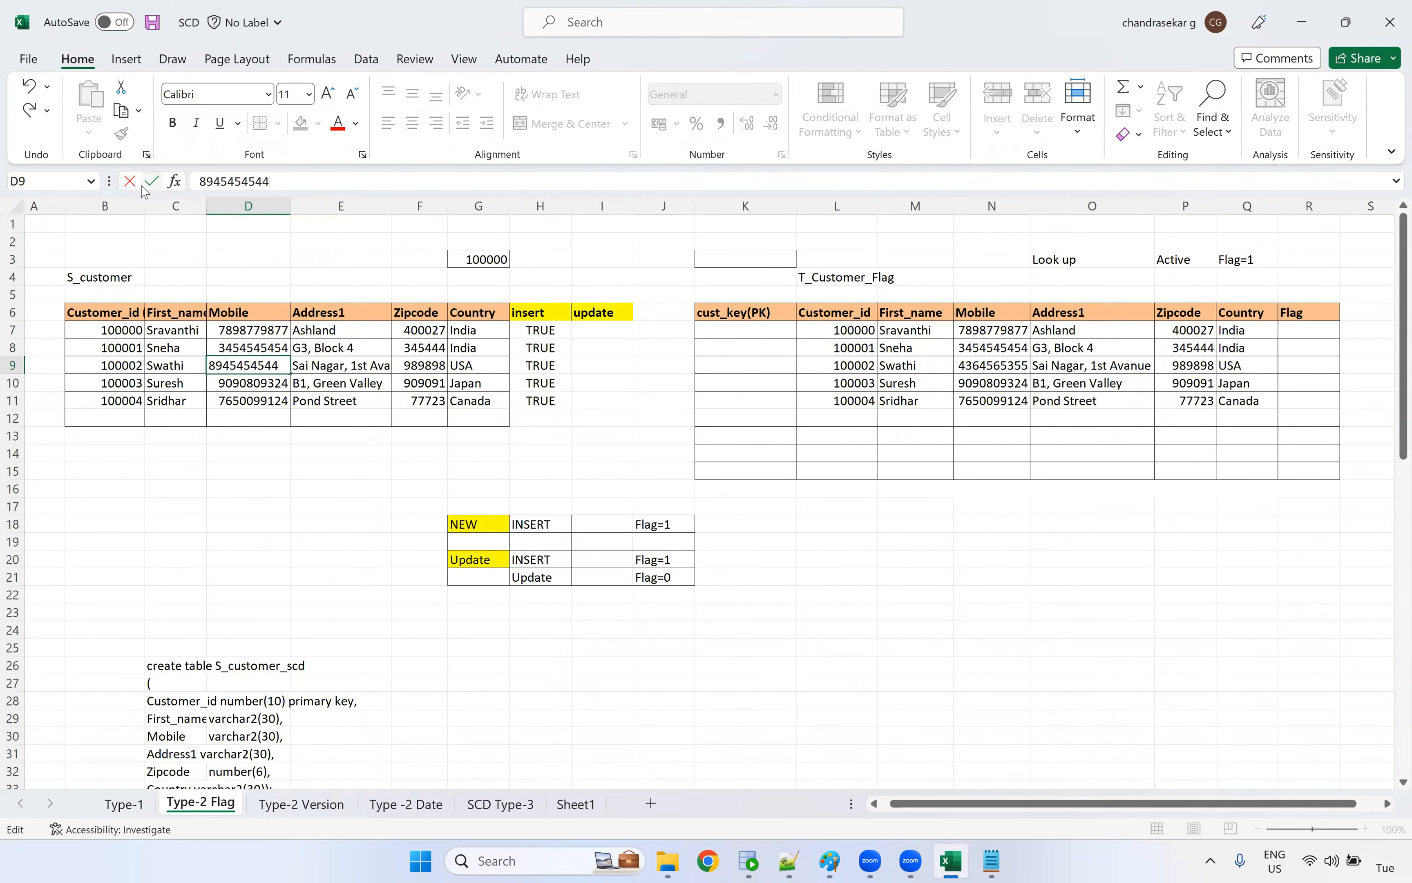
pyautogui.press('Return')
# Fill the changed Mobile cell D9 with light blue
pyautogui.click(268, 368)
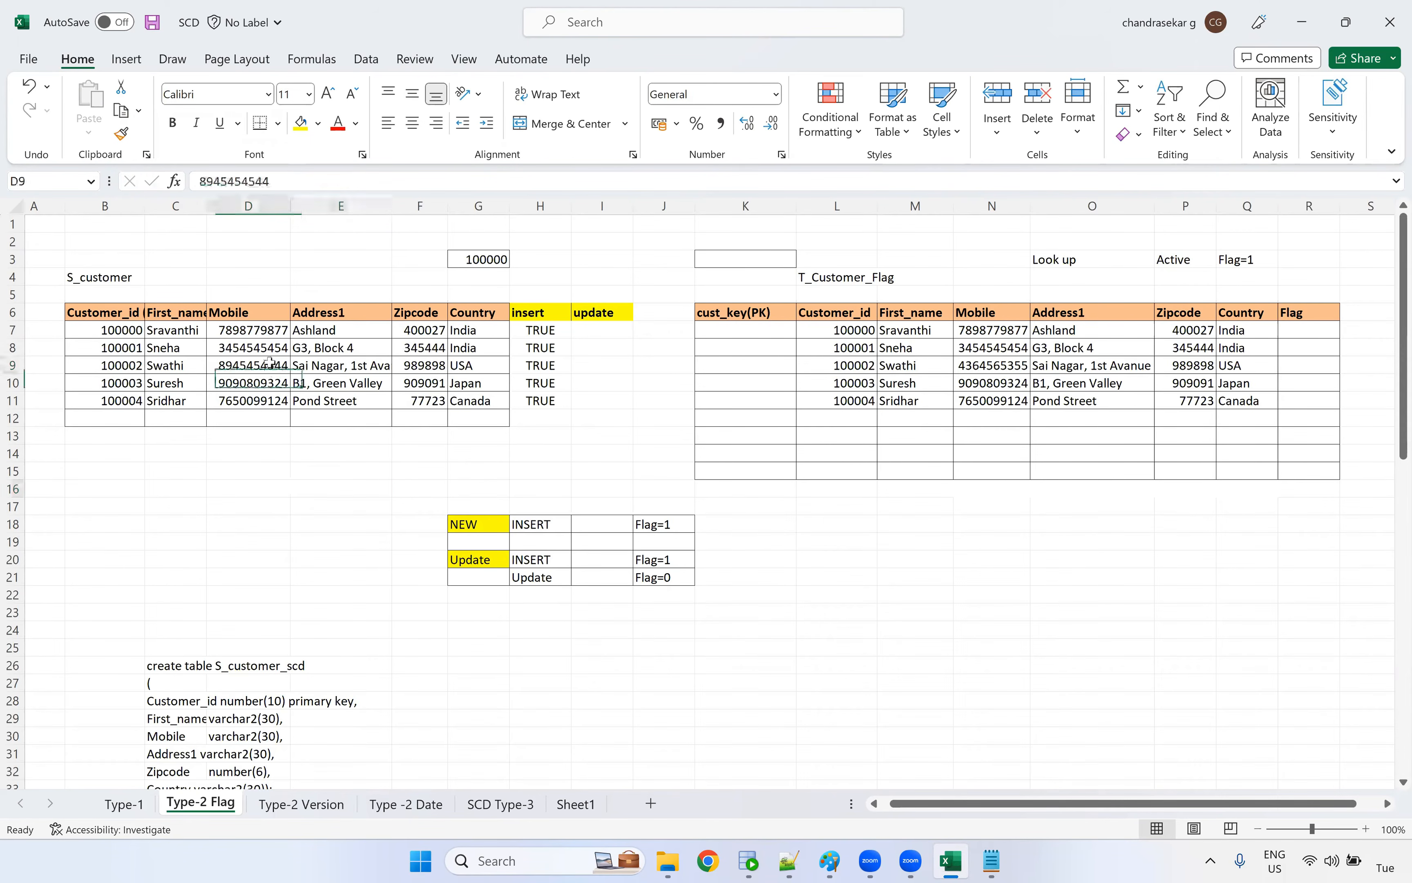
pyautogui.click(318, 123)
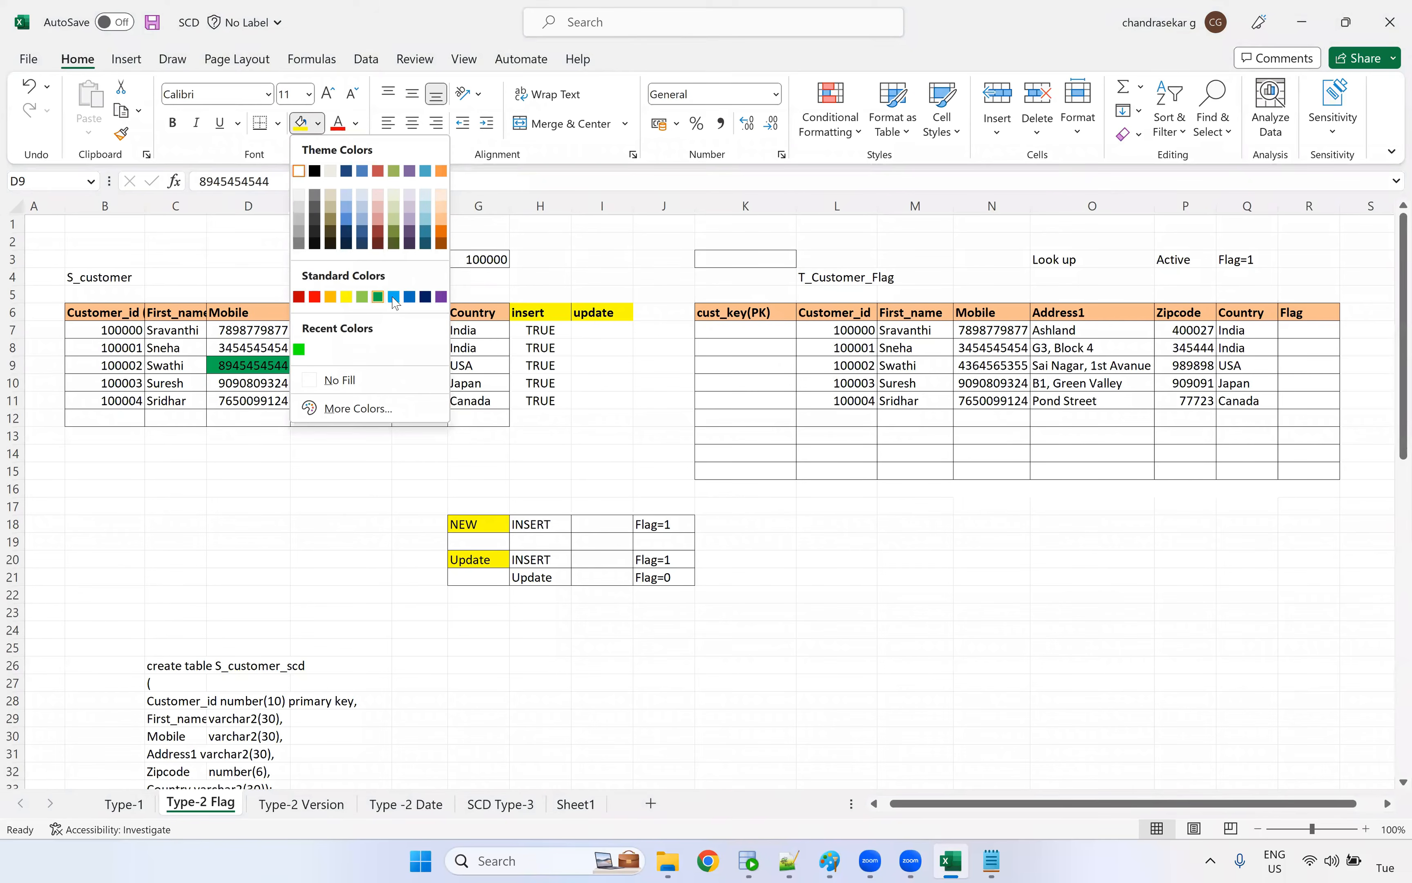
pyautogui.click(428, 220)
pyautogui.click(248, 453)
pyautogui.click(261, 362)
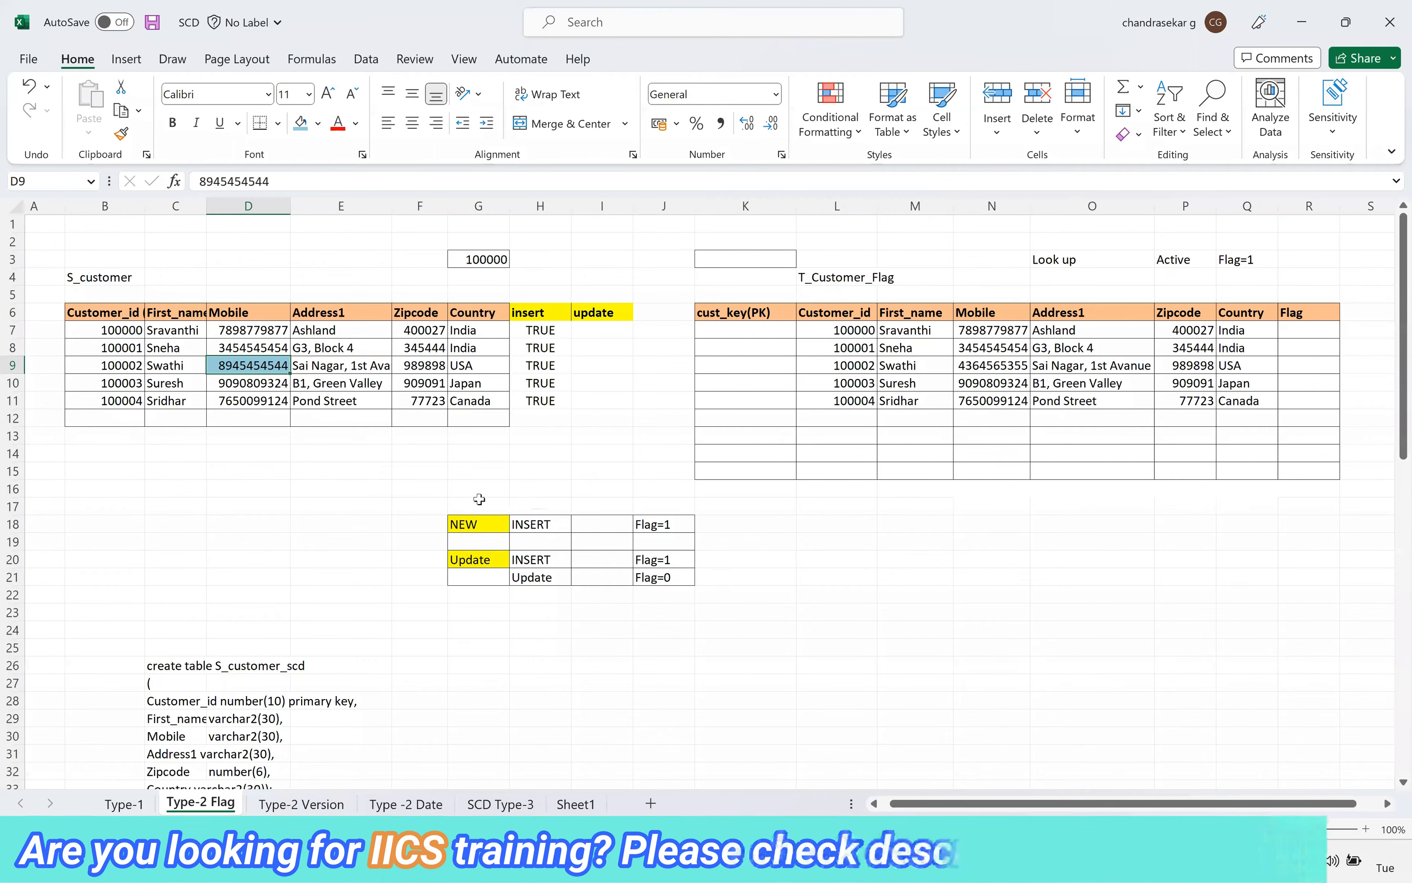
# Review the NEW and Update flag rules in rows 18 and 20 alongside the changed source record in B9:G9
pyautogui.moveTo(419, 524); pyautogui.dragTo(722, 527)
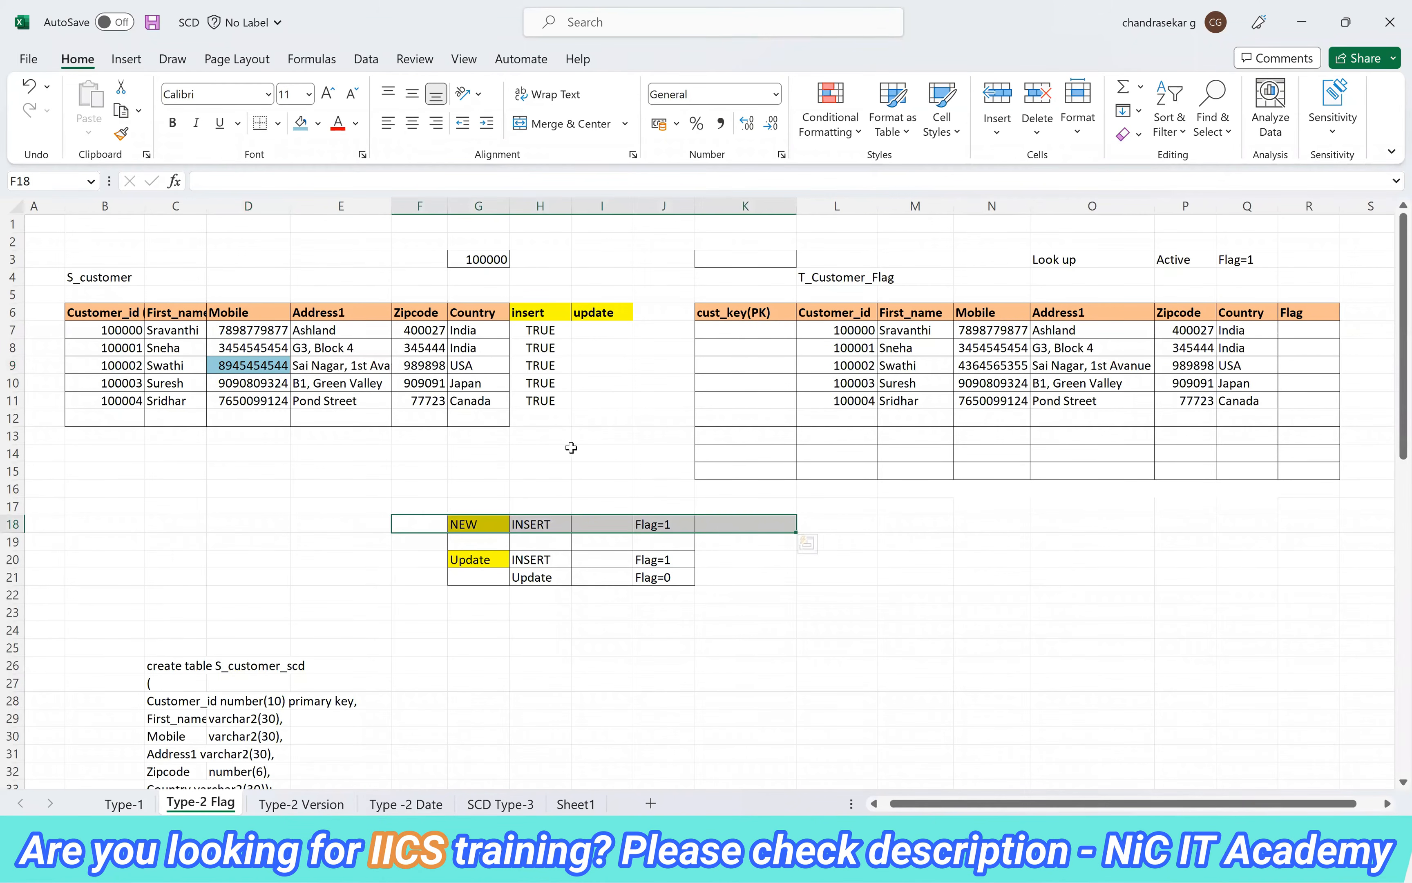
pyautogui.click(417, 565)
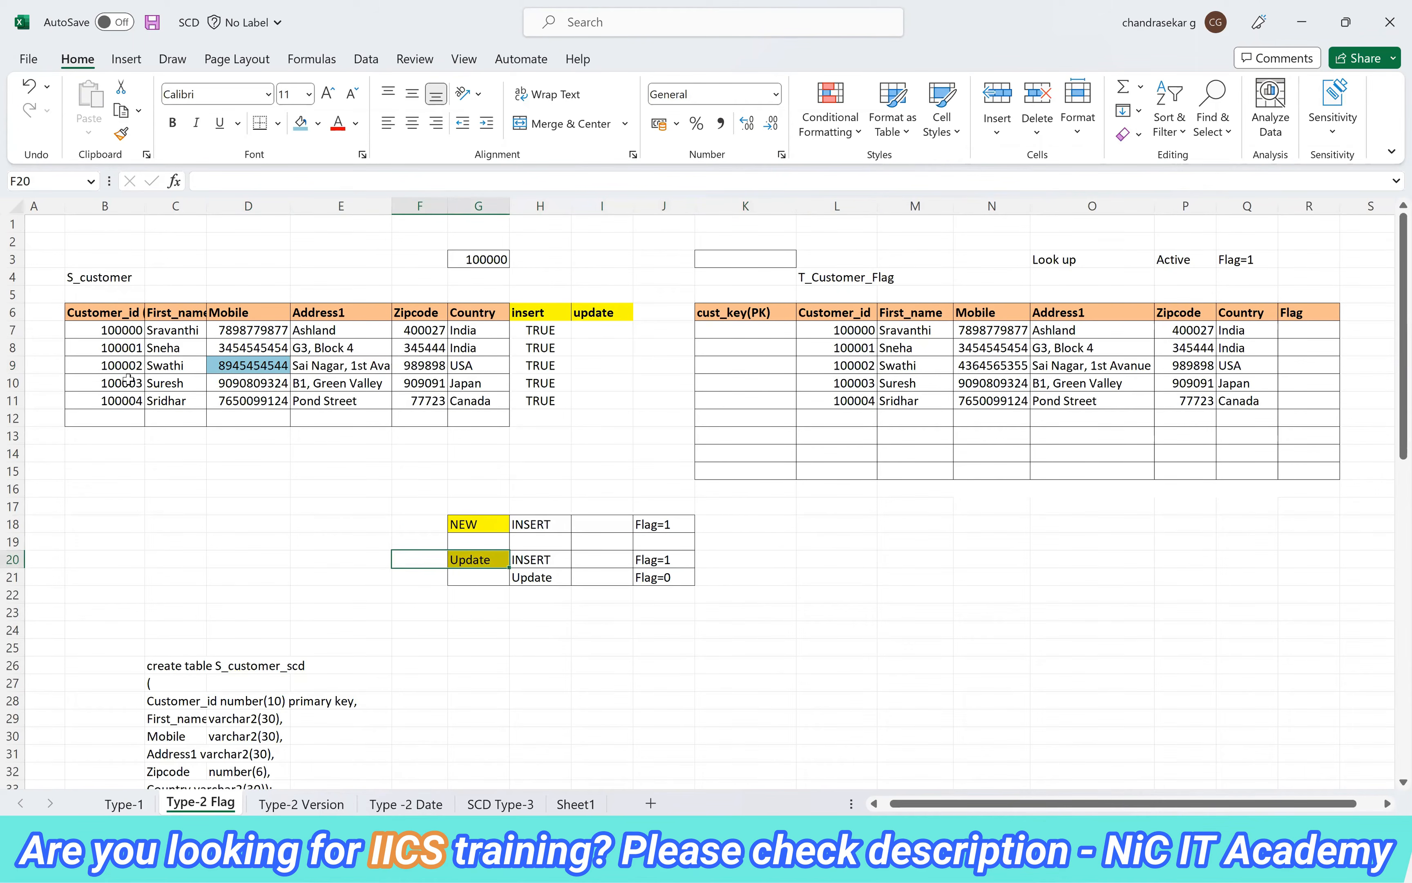
pyautogui.moveTo(124, 368); pyautogui.dragTo(493, 369)
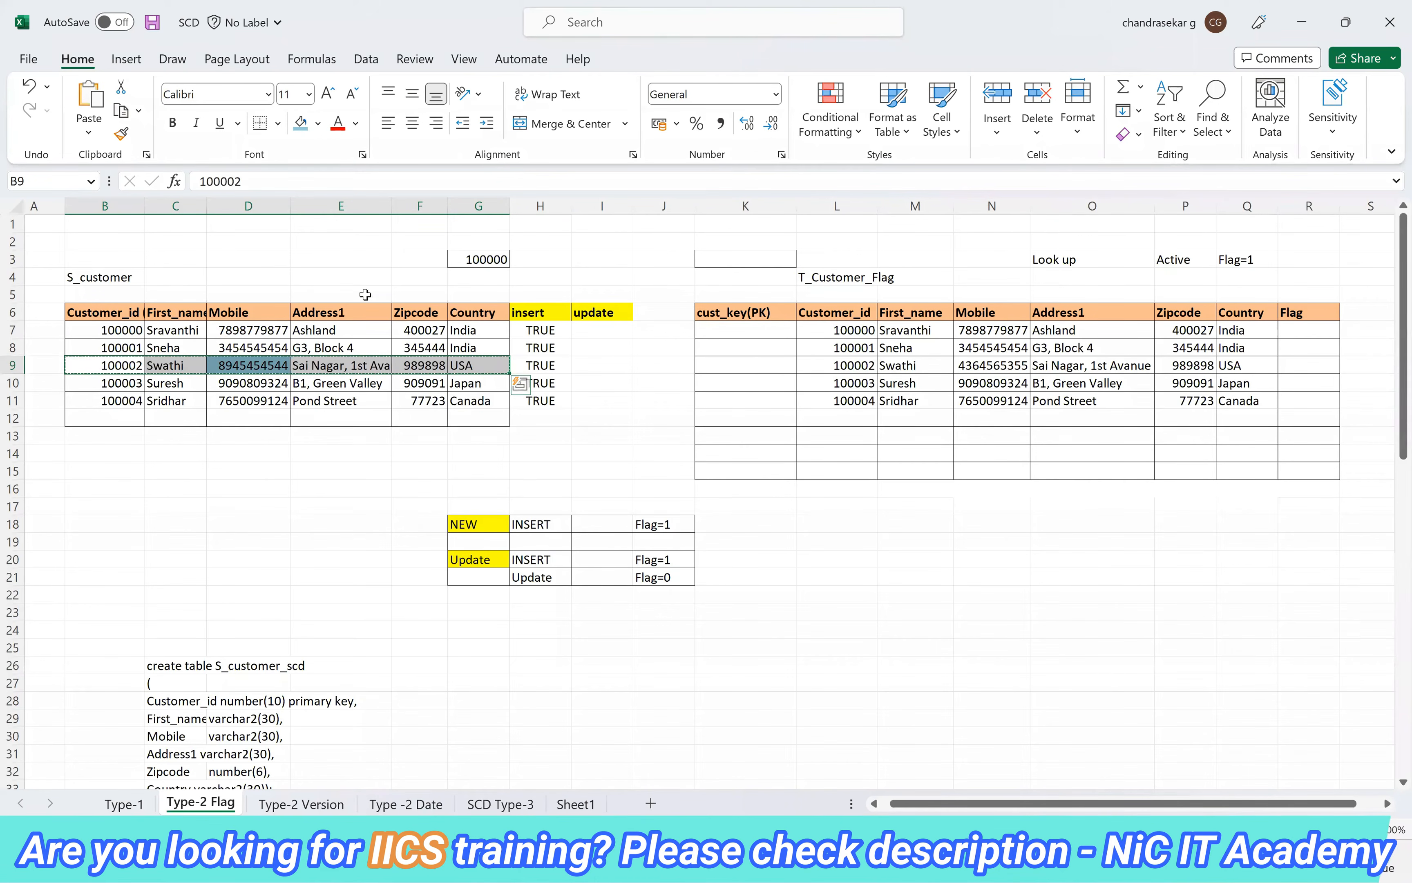
pyautogui.hotkey('ctrl', 'c')
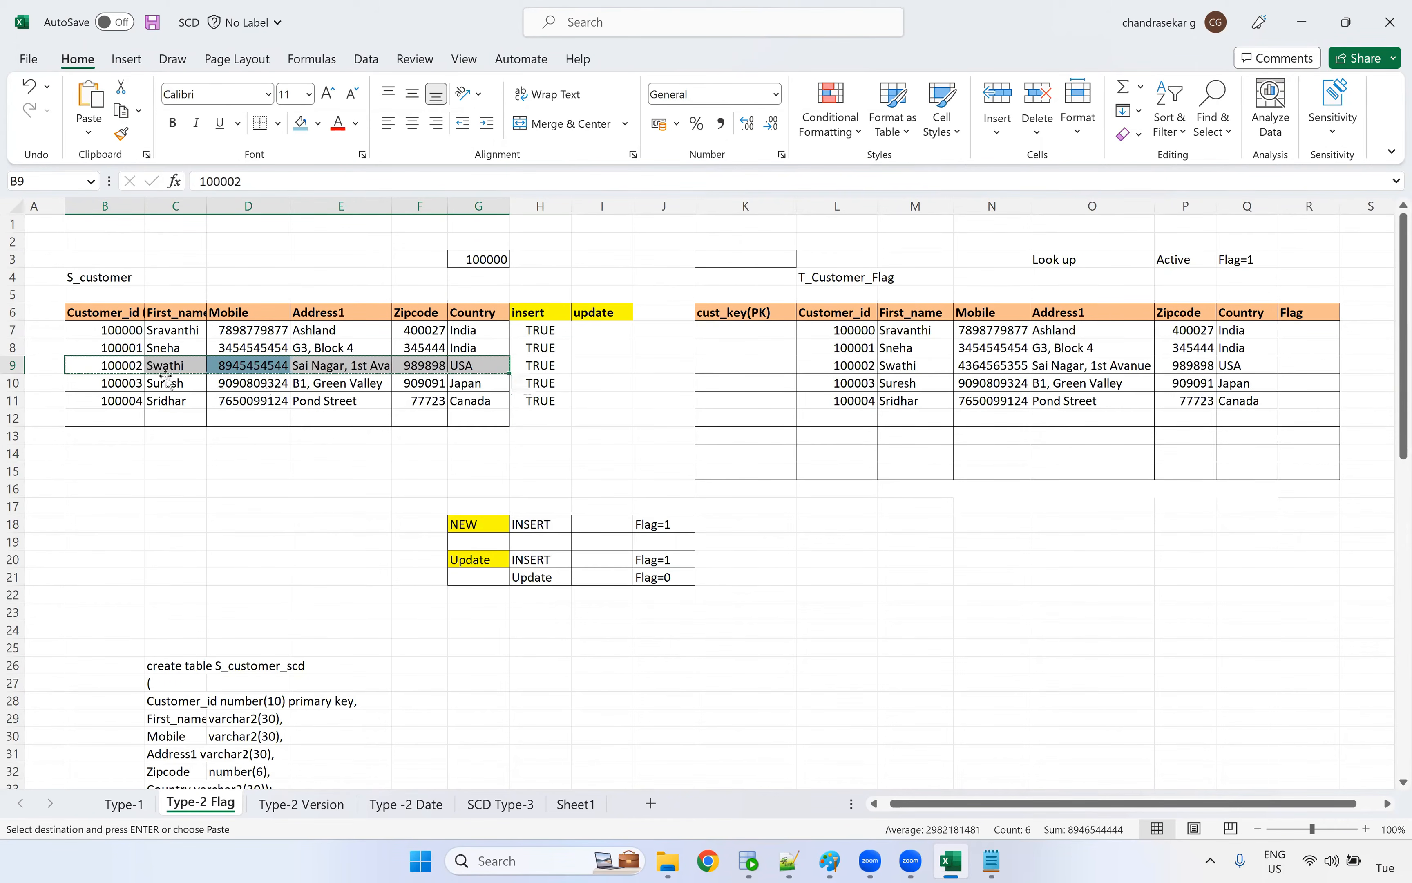
# Fill the matching Customer_id cells B9 in the source and L9 in the target with light blue
pyautogui.click(134, 367)
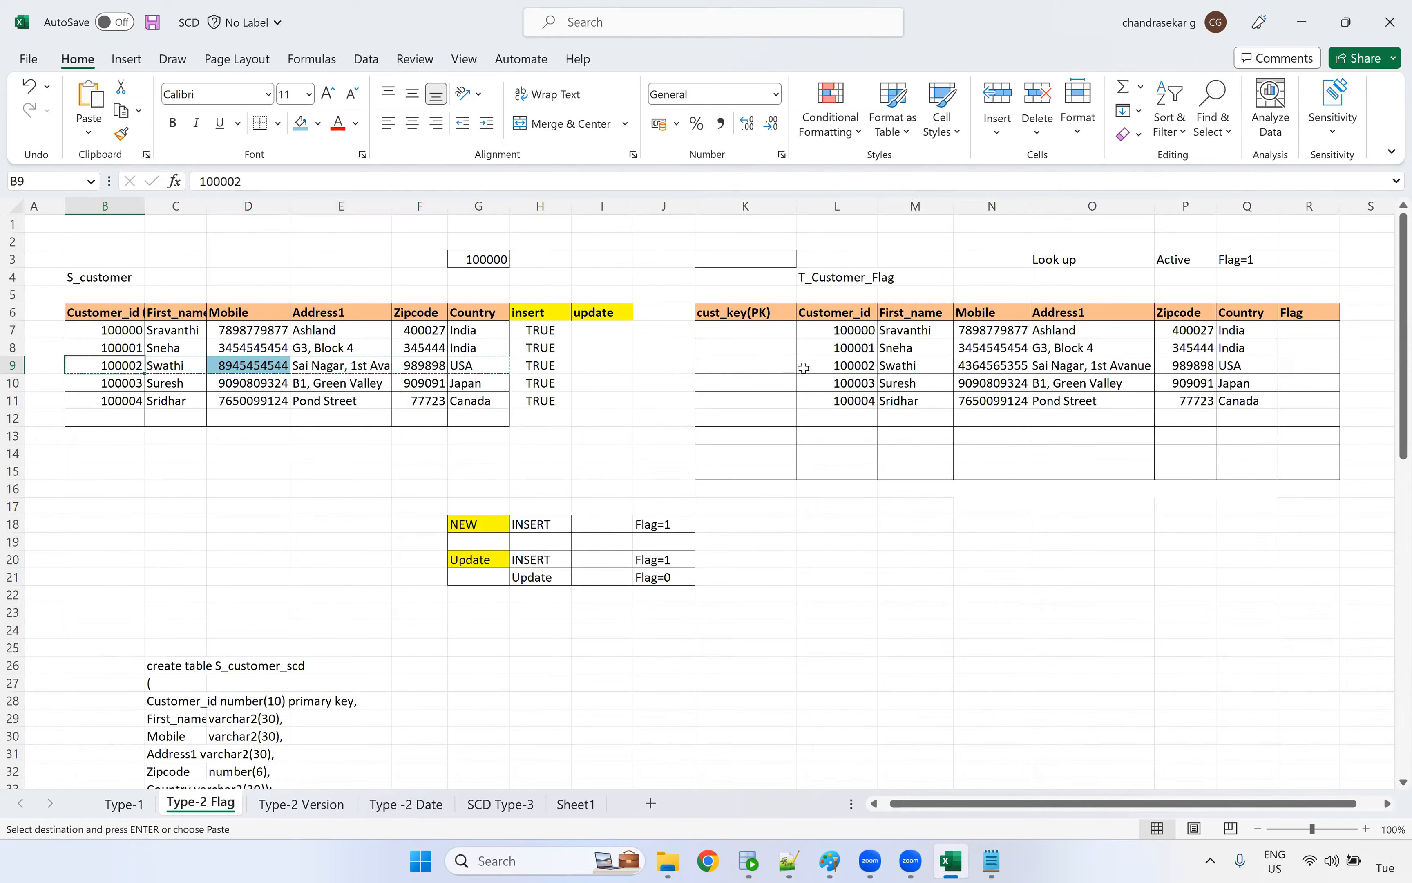
pyautogui.keyDown('ctrl'); pyautogui.click(819, 368); pyautogui.keyUp('ctrl')
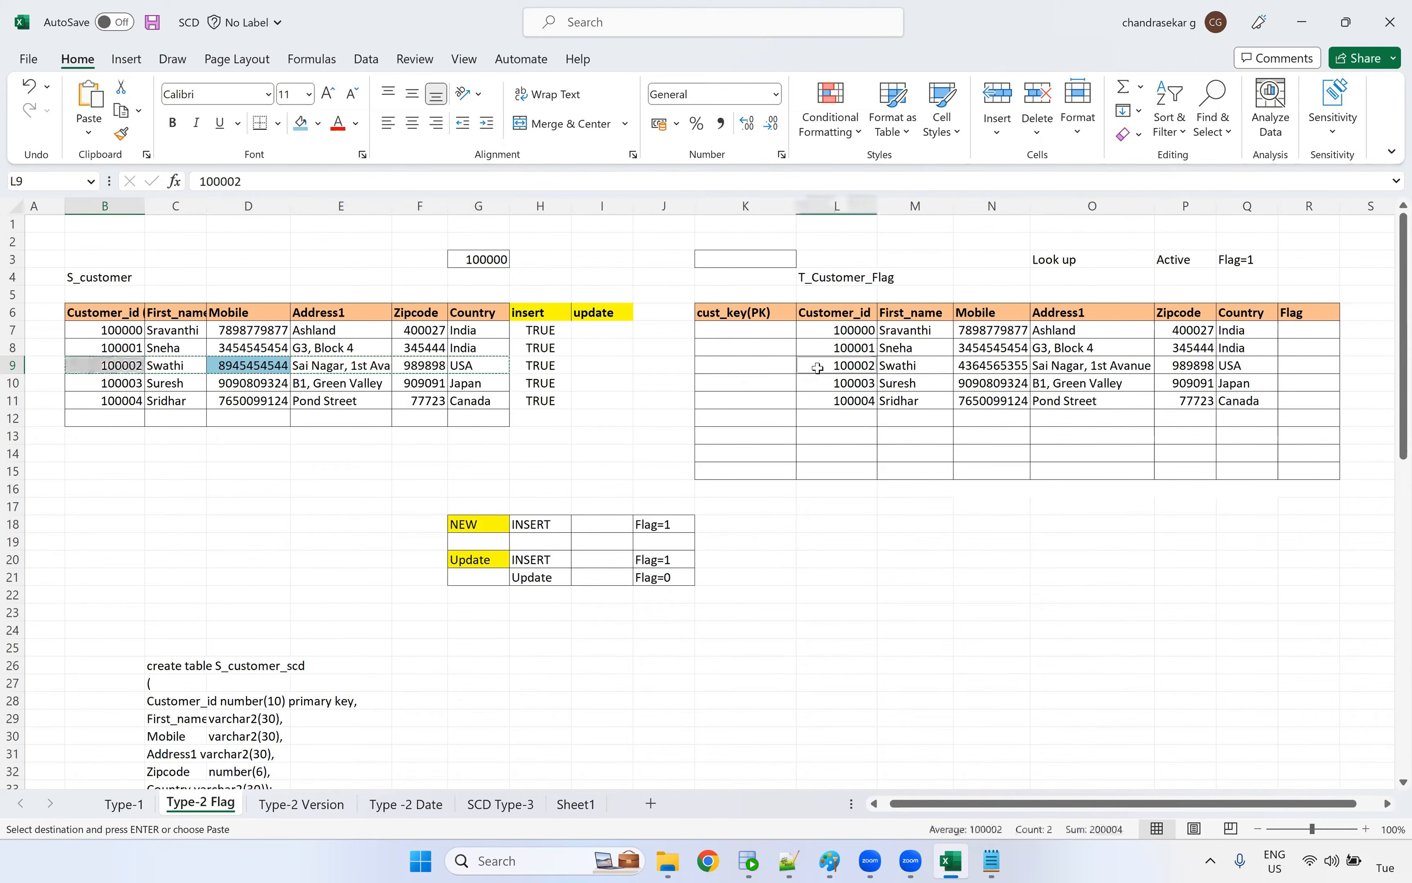
pyautogui.click(305, 128)
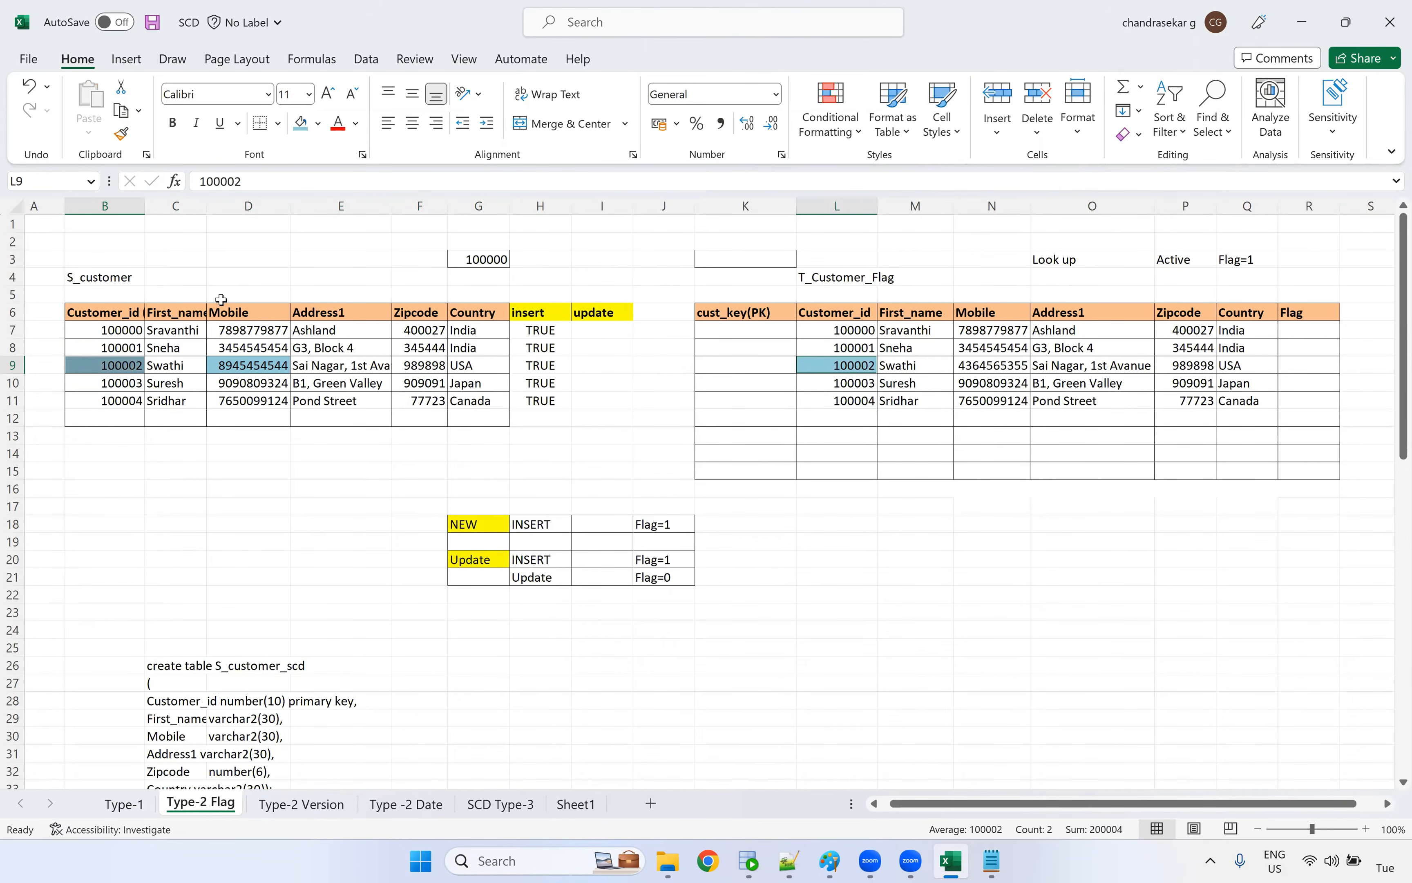
pyautogui.click(204, 447)
# Compare the row 9 Customer_id, Mobile and other attributes of the source record with the matching target record
pyautogui.moveTo(192, 369); pyautogui.dragTo(466, 357)
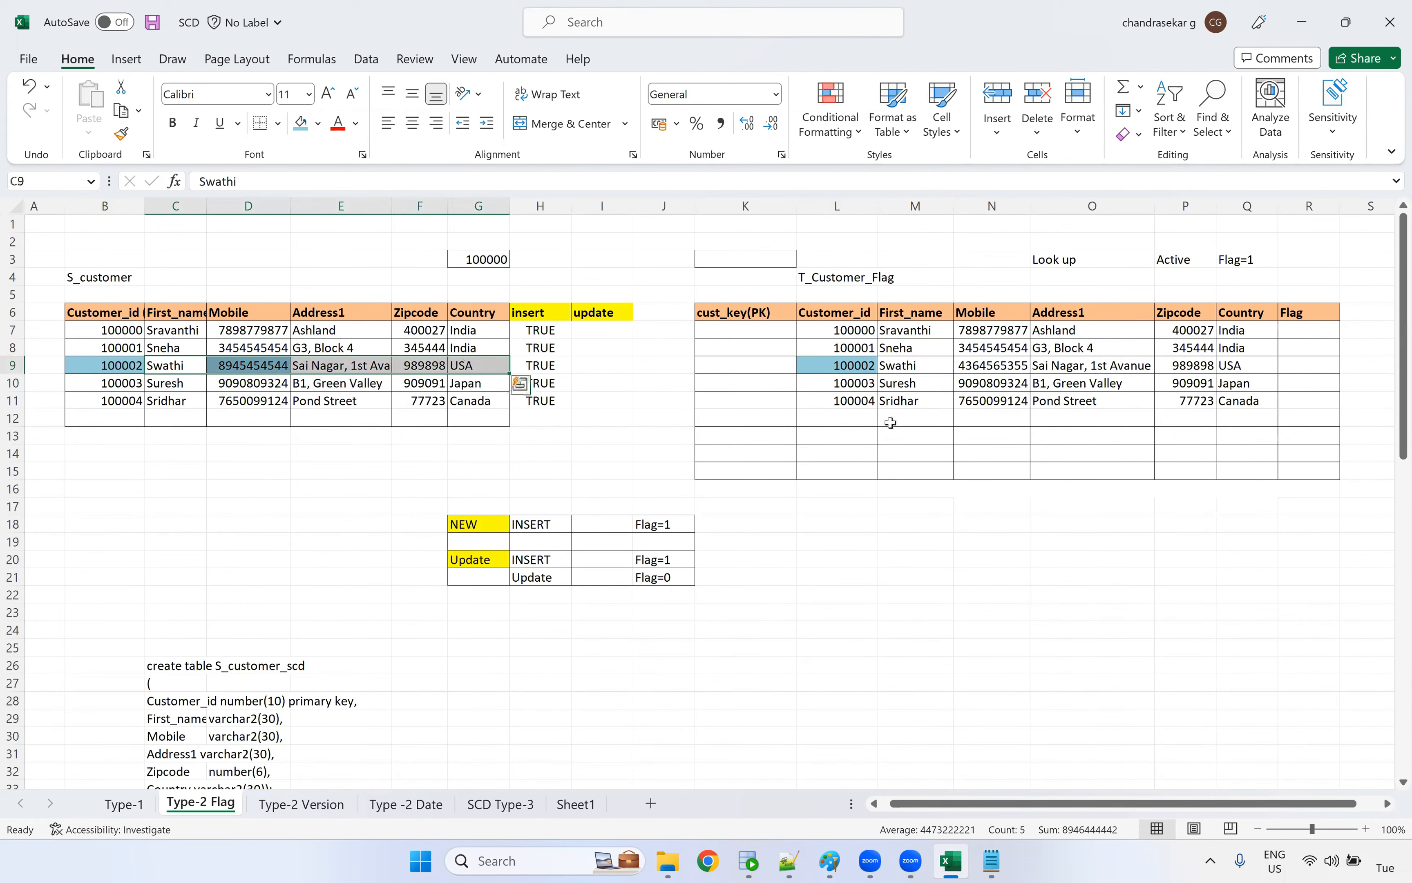
pyautogui.click(994, 366)
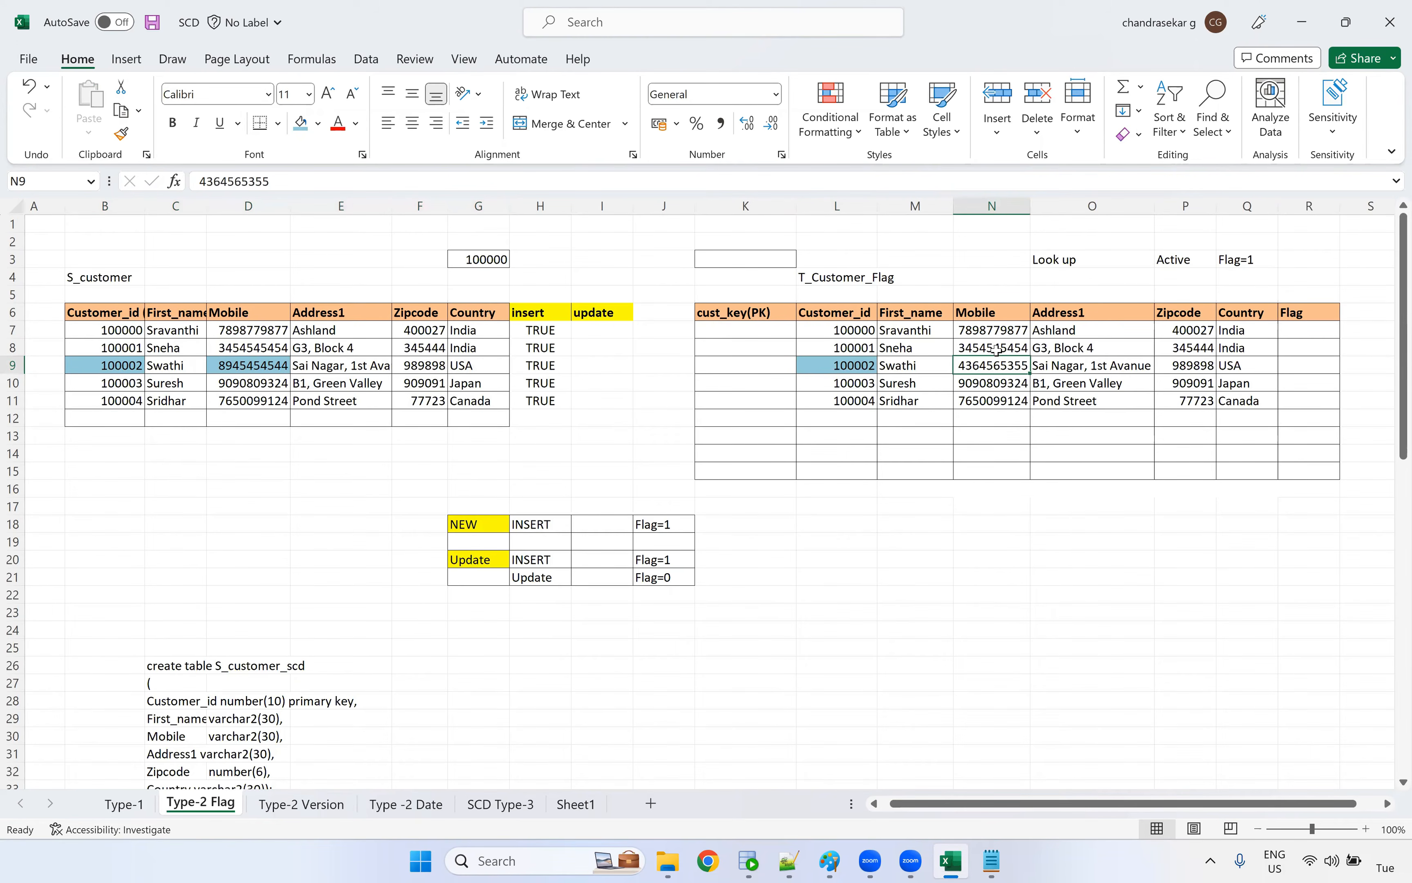
pyautogui.click(264, 370)
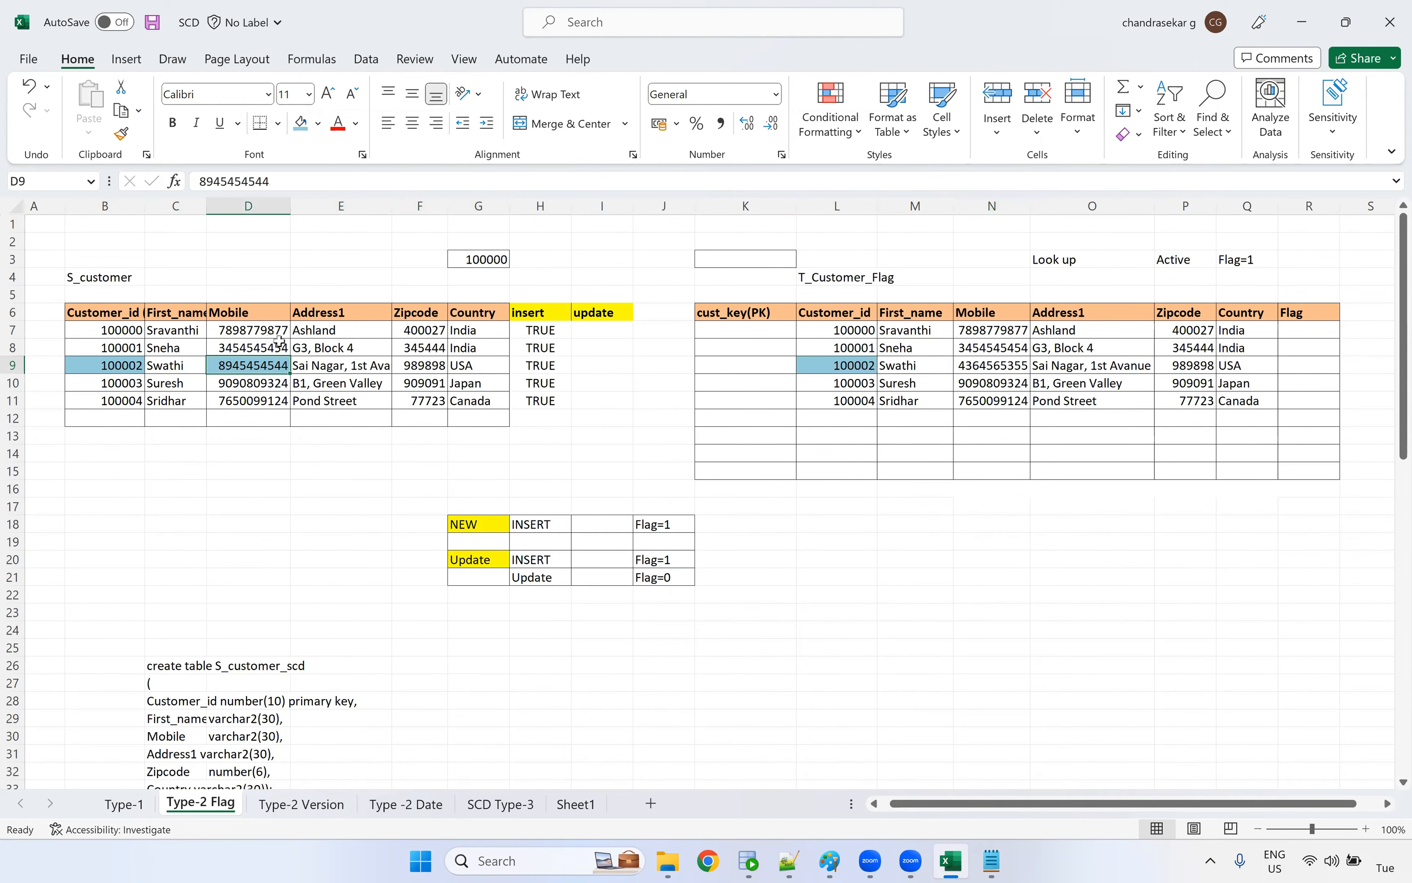
pyautogui.click(132, 372)
pyautogui.keyDown('ctrl'); pyautogui.click(844, 359); pyautogui.keyUp('ctrl')
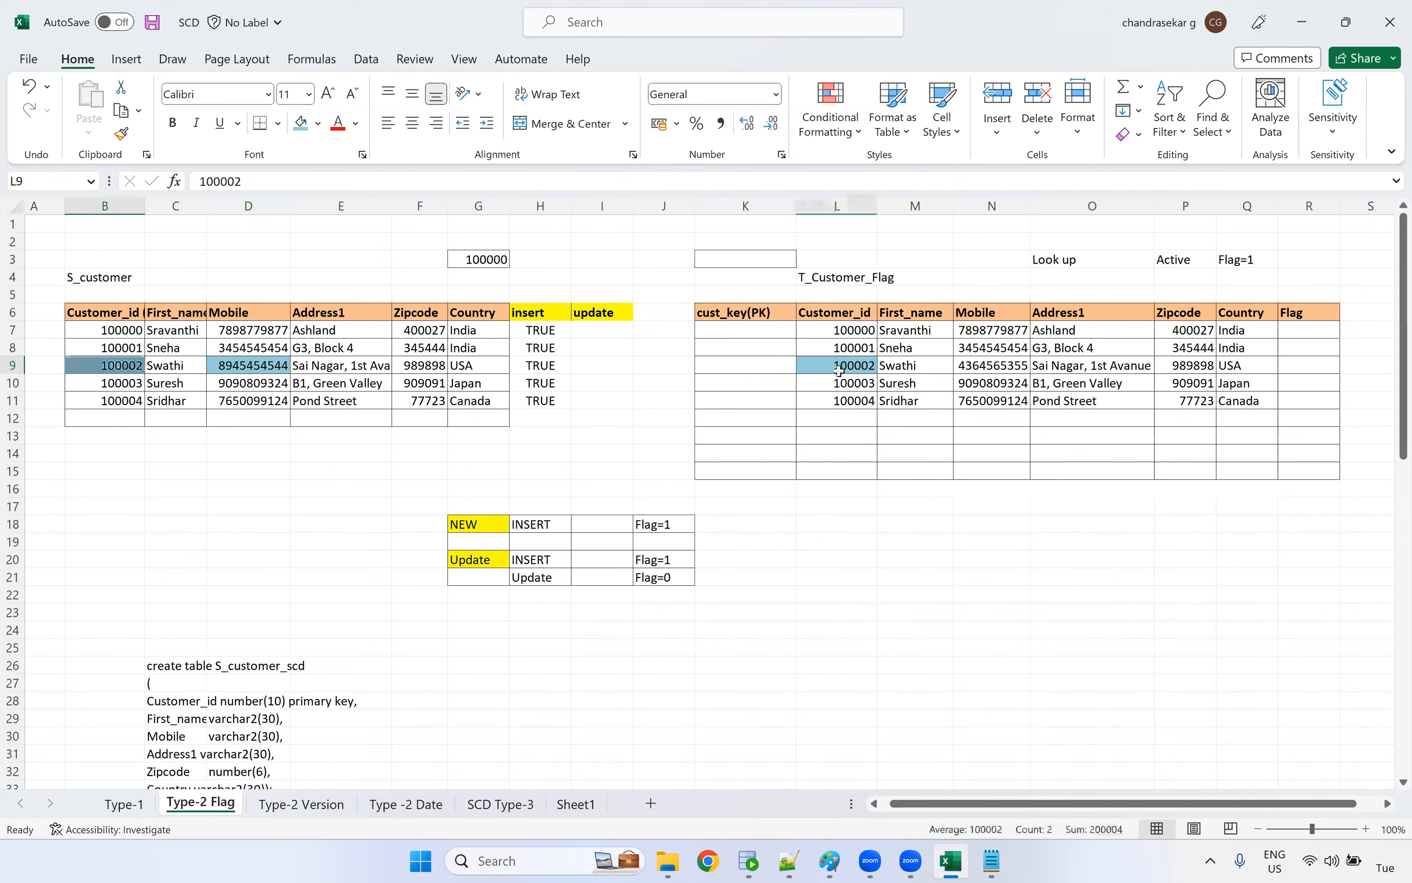
pyautogui.moveTo(189, 370); pyautogui.dragTo(493, 365)
# Mark the row 9 source customer as TRUE in the update column, cell I9
pyautogui.click(595, 365)
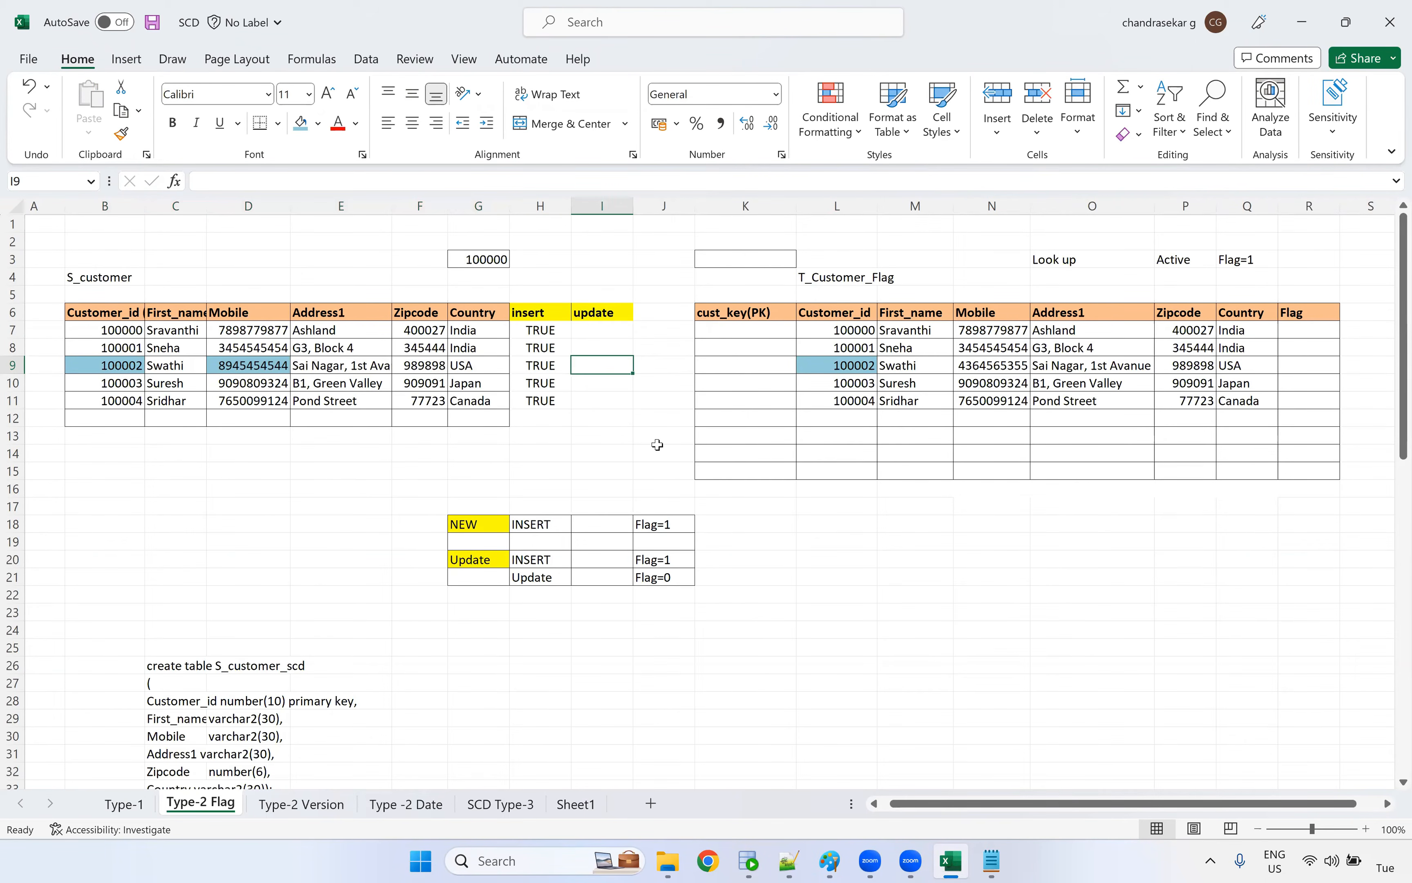
pyautogui.write('True')
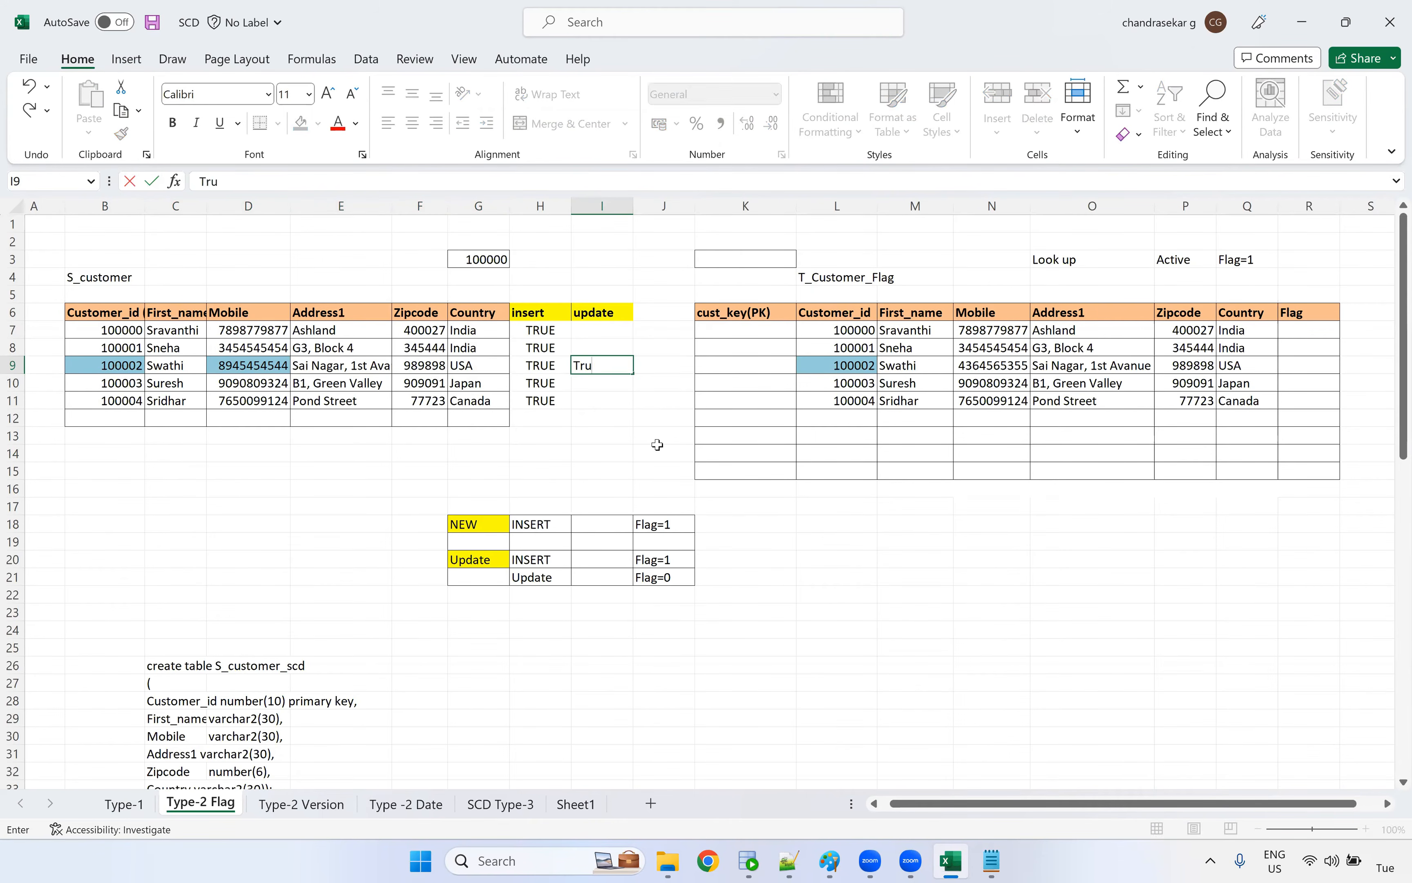
pyautogui.press('Return')
# Set the insert column to FALSE for all five source customers, H7 through H11
pyautogui.click(548, 331)
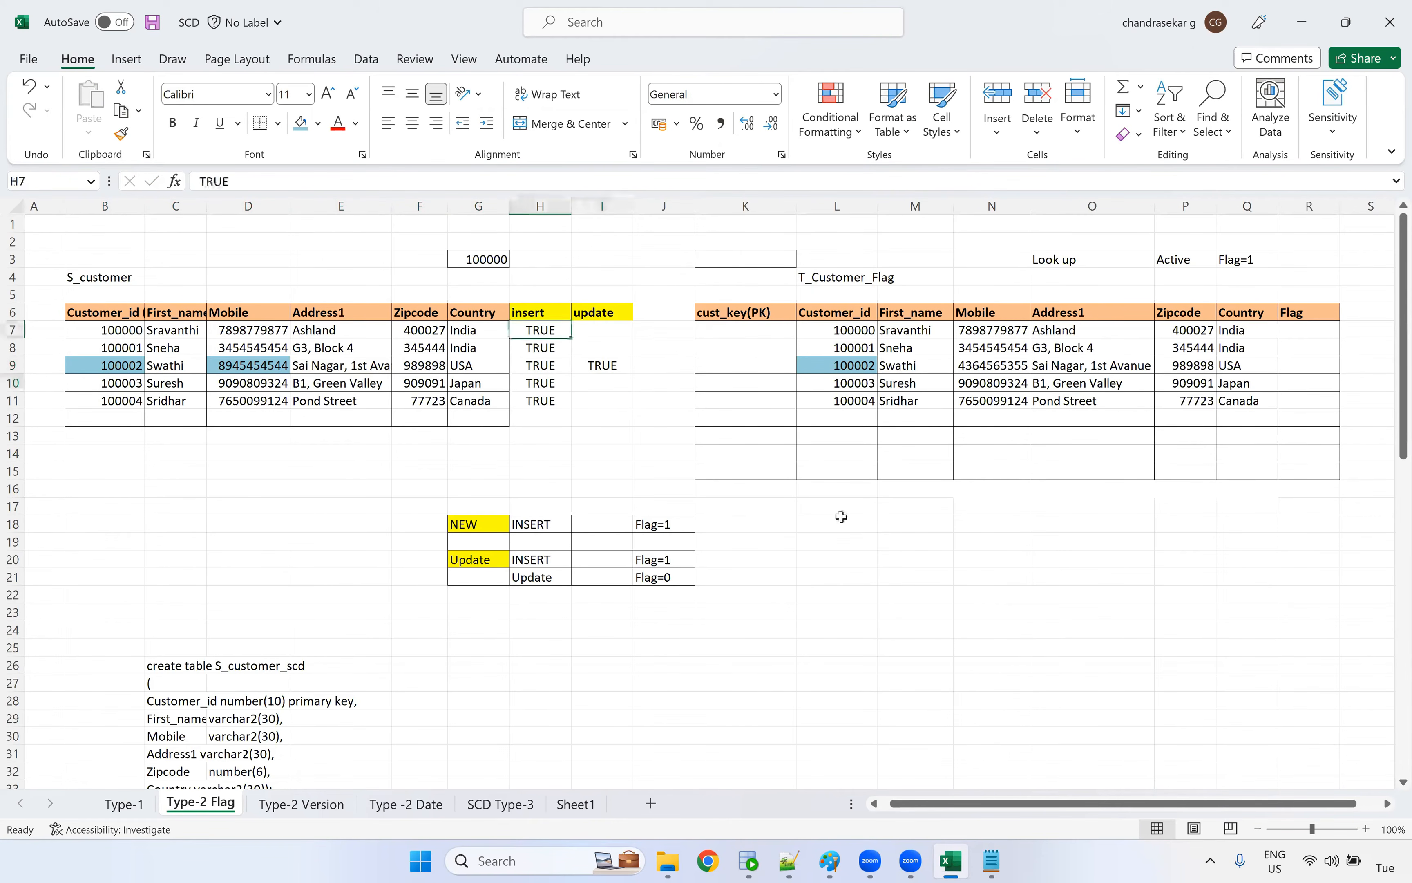
pyautogui.write('false')
pyautogui.press('Return')
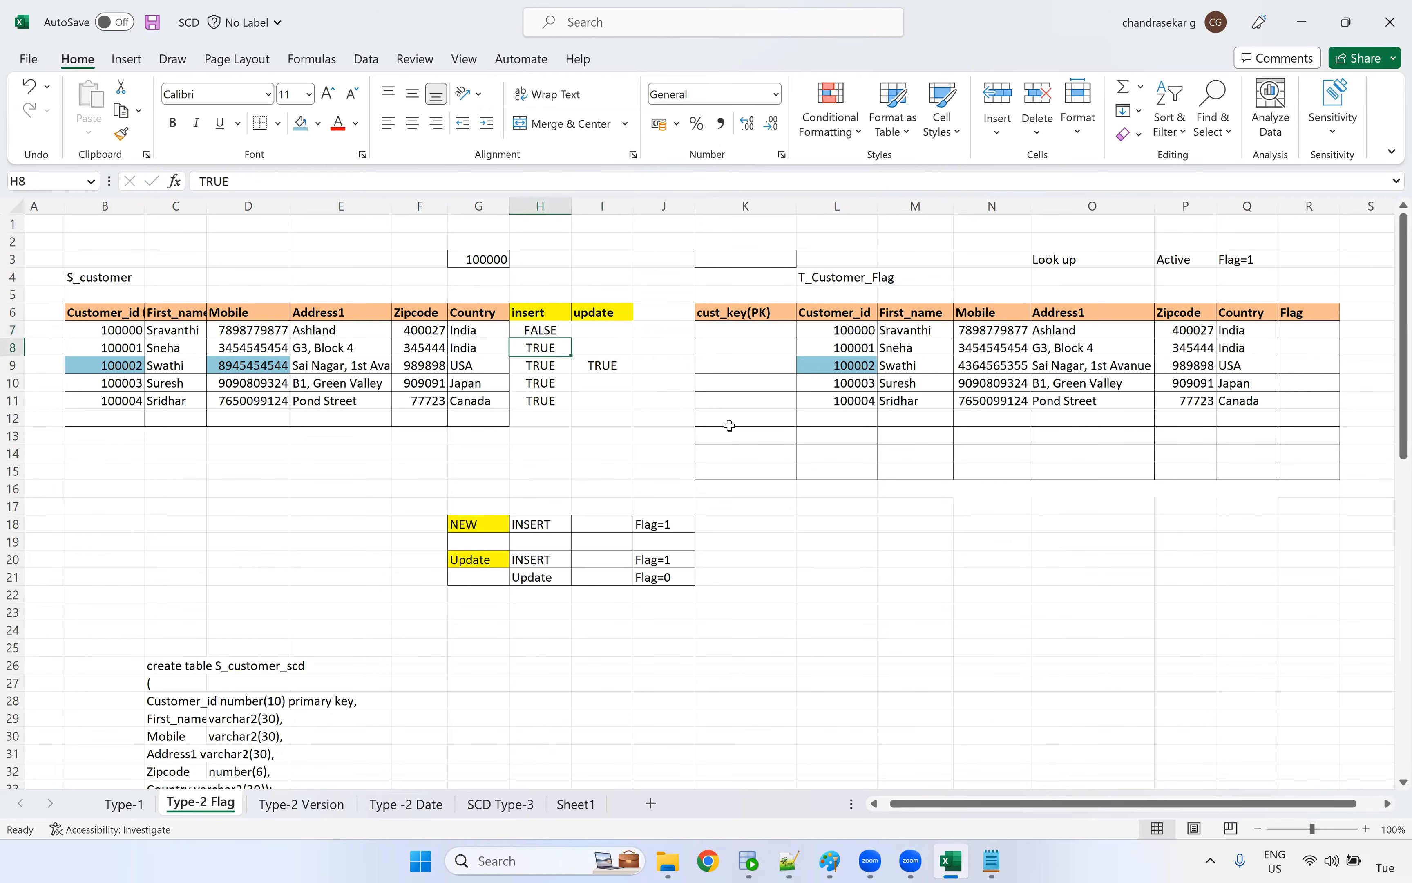
pyautogui.click(560, 329)
pyautogui.moveTo(573, 338); pyautogui.dragTo(559, 403)
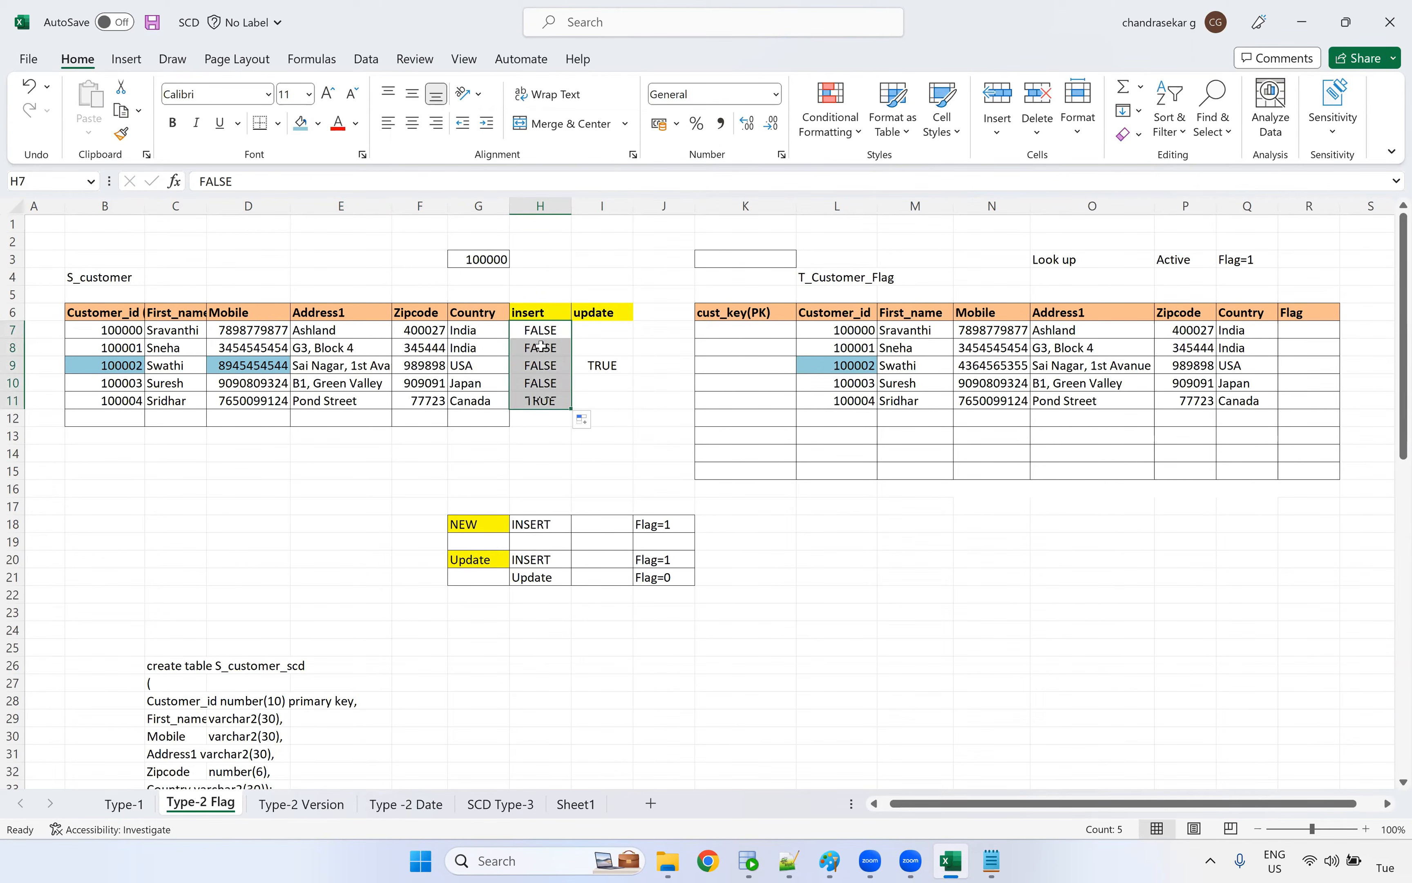
# Set the update column to FALSE for the other four source customers, cells I7, I8, I10 and I11
pyautogui.click(603, 328)
pyautogui.write('false')
pyautogui.press('Return')
pyautogui.write('false')
pyautogui.press('Return')
pyautogui.press('Return')
pyautogui.write('false')
pyautogui.press('Return')
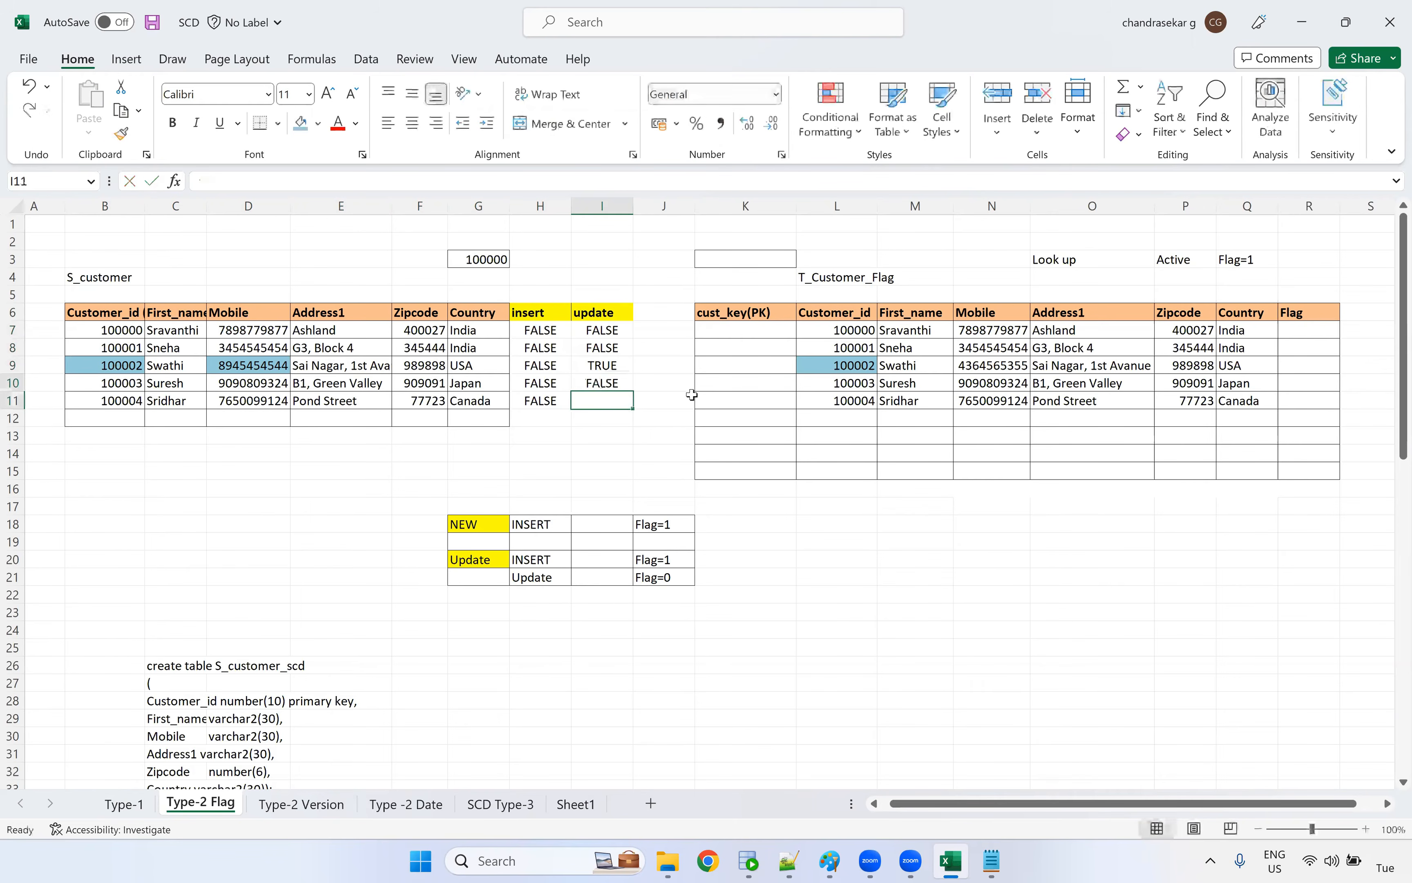
pyautogui.write('false')
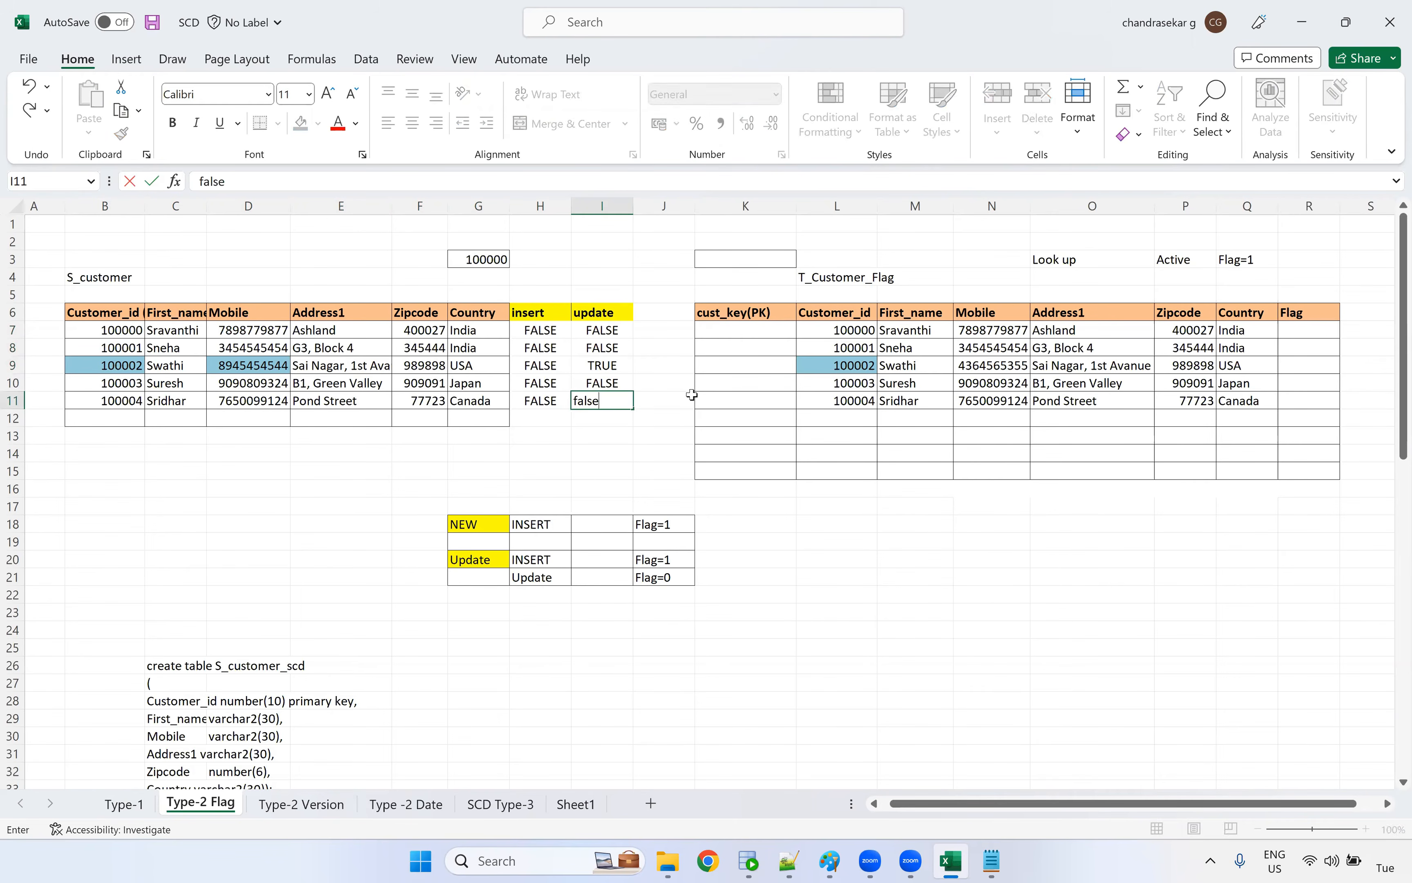
pyautogui.click(622, 467)
# Fill the row 9 update cell, I9, with light blue
pyautogui.click(607, 365)
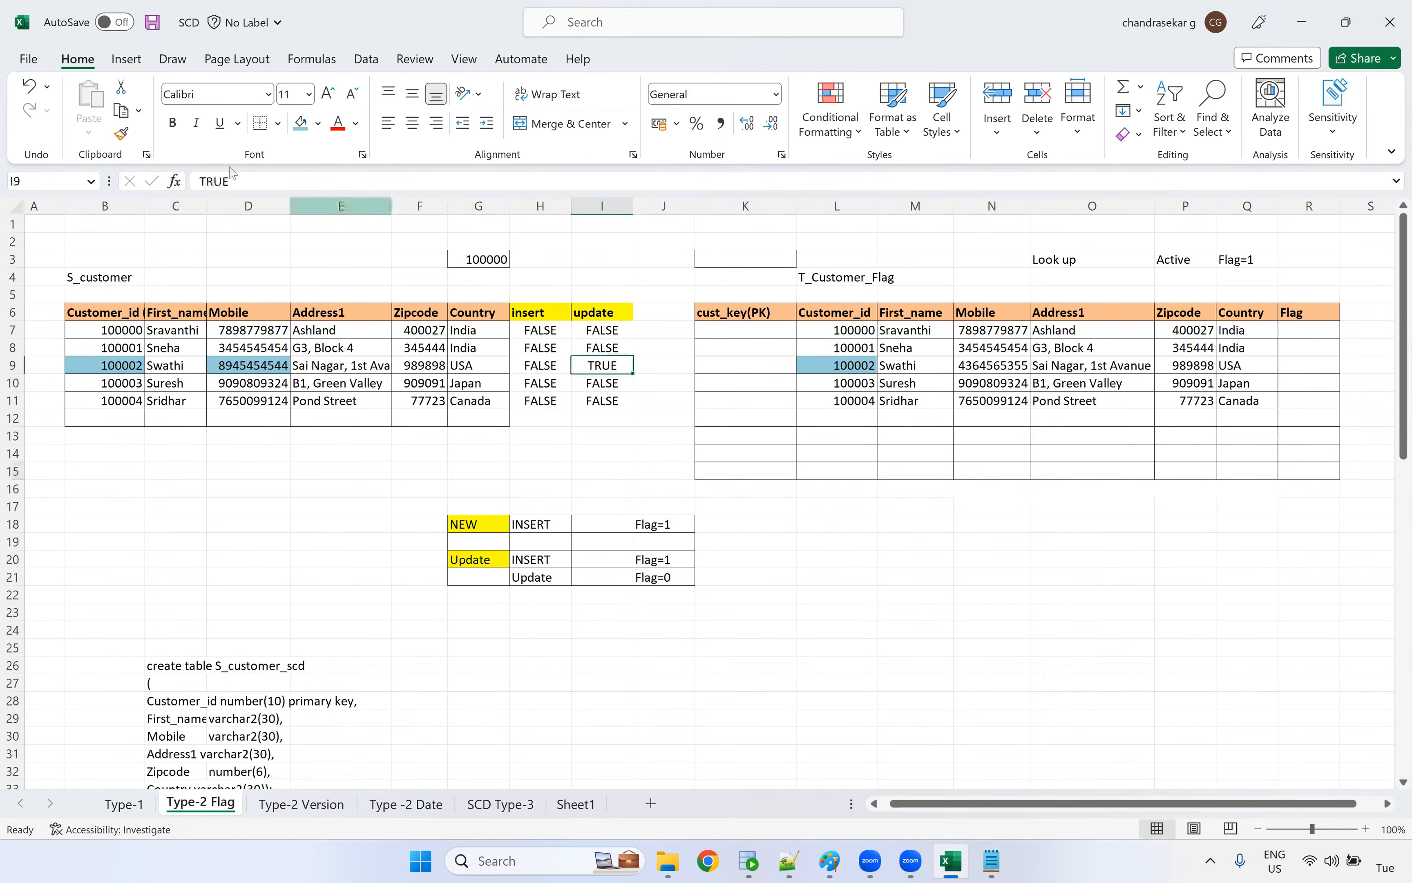
pyautogui.click(301, 124)
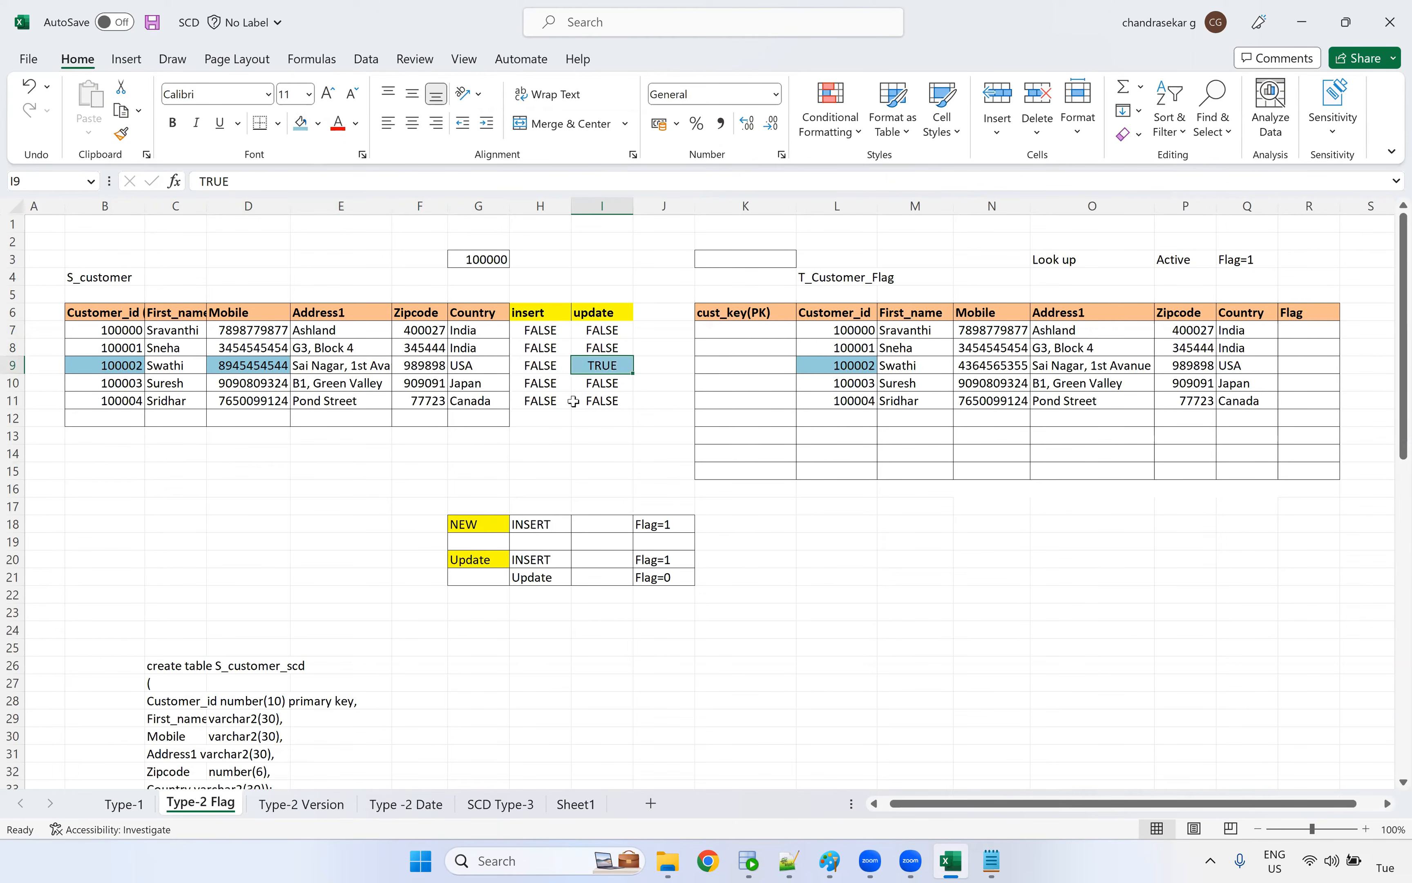
pyautogui.click(261, 387)
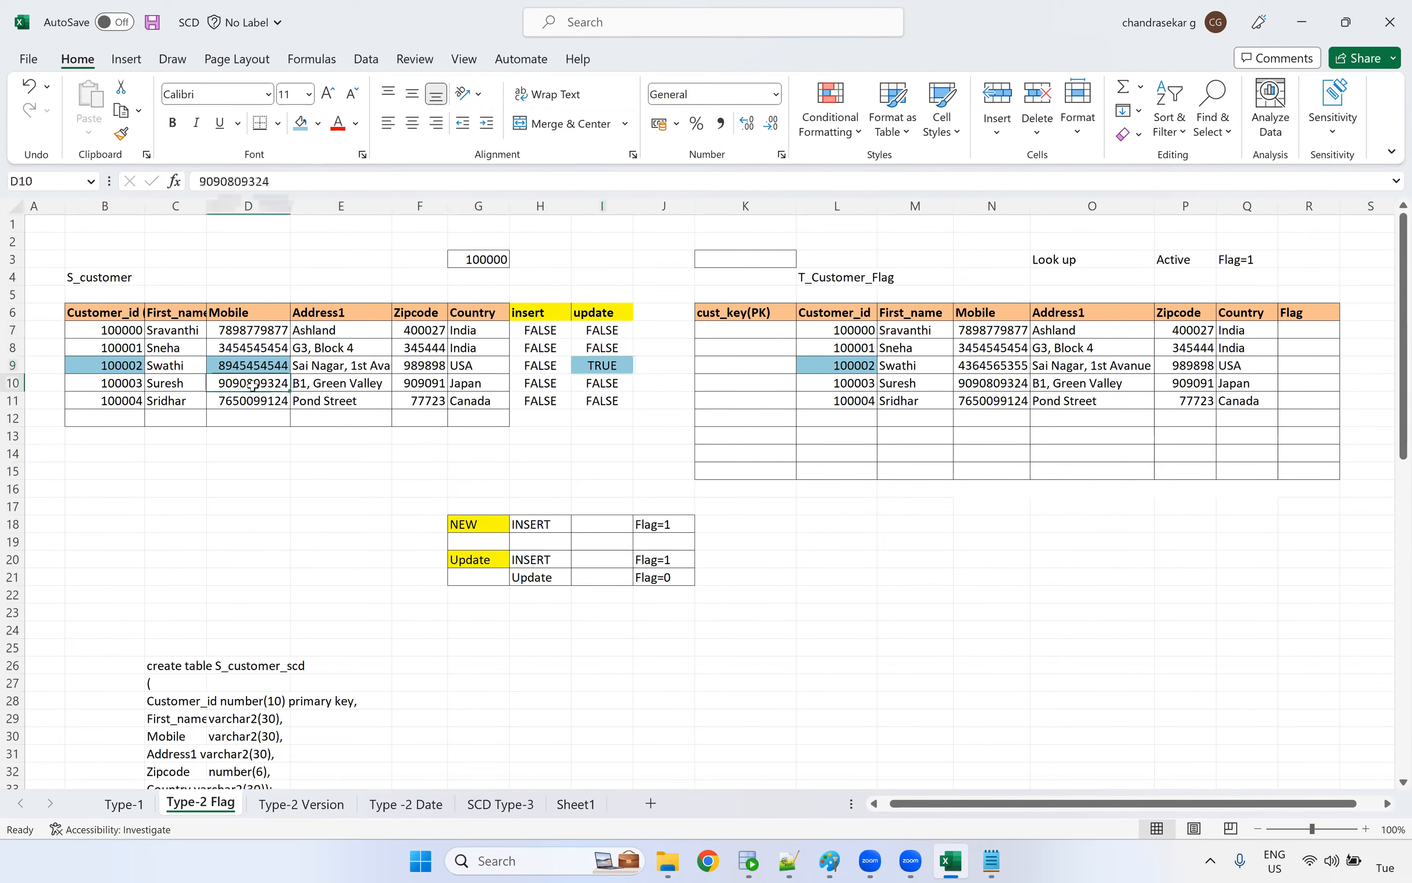
pyautogui.click(620, 368)
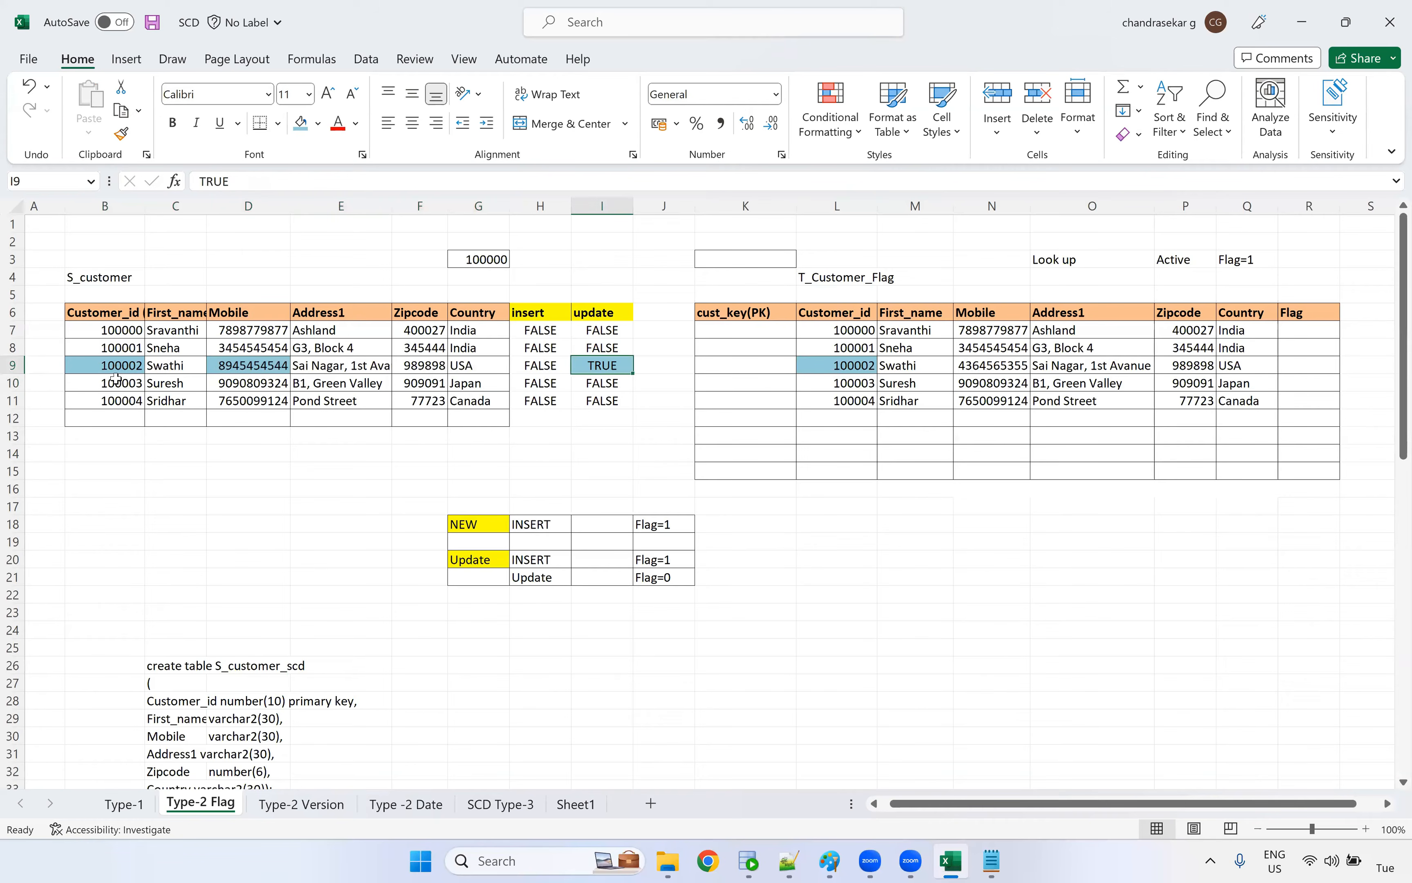
# Copy the changed source record B9:G9 into the first empty target row, starting at L12
pyautogui.moveTo(134, 365); pyautogui.dragTo(462, 367)
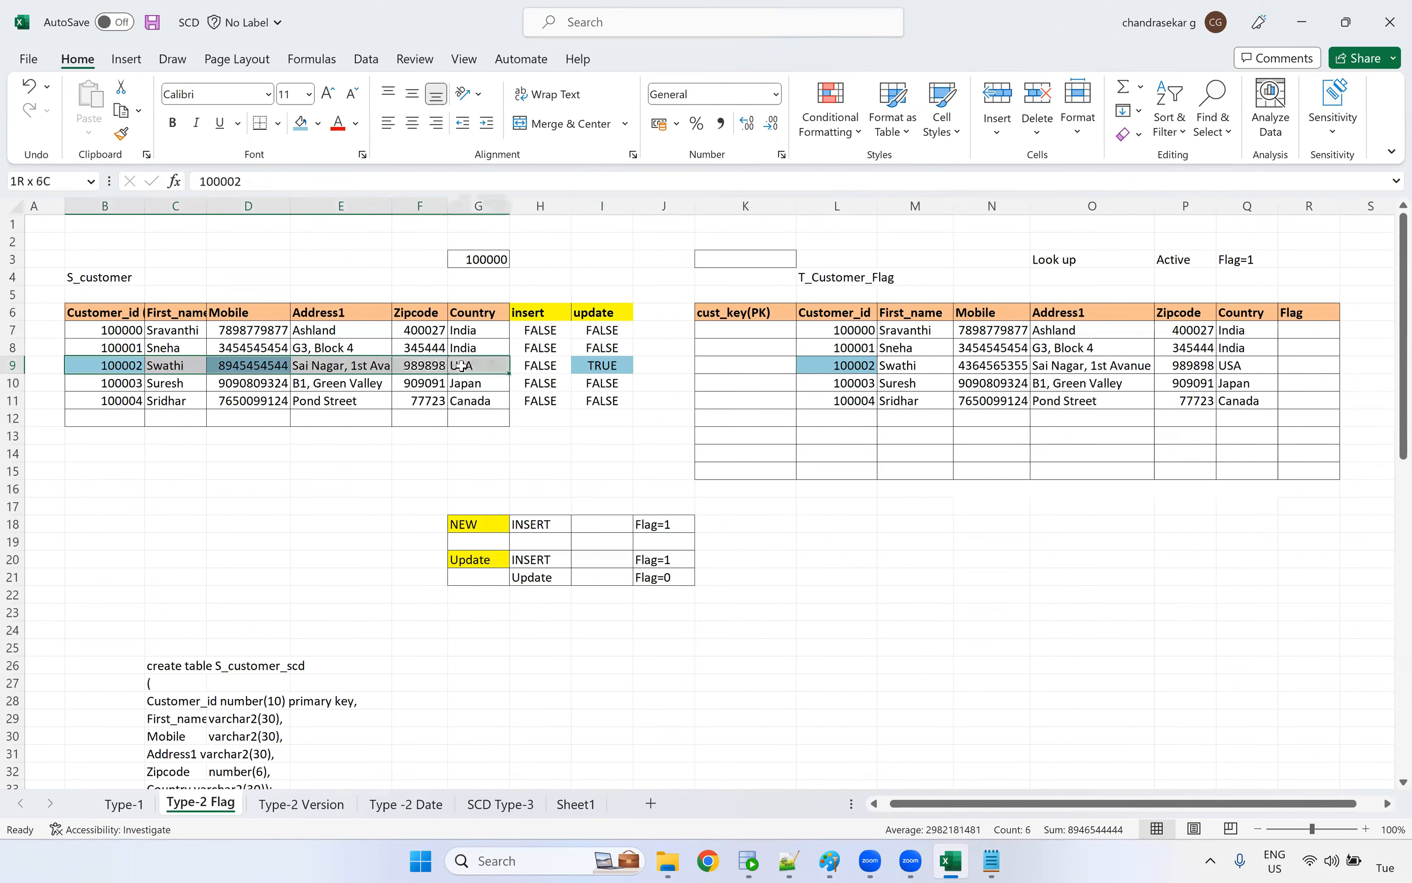
pyautogui.hotkey('ctrl', 'c')
pyautogui.click(857, 422)
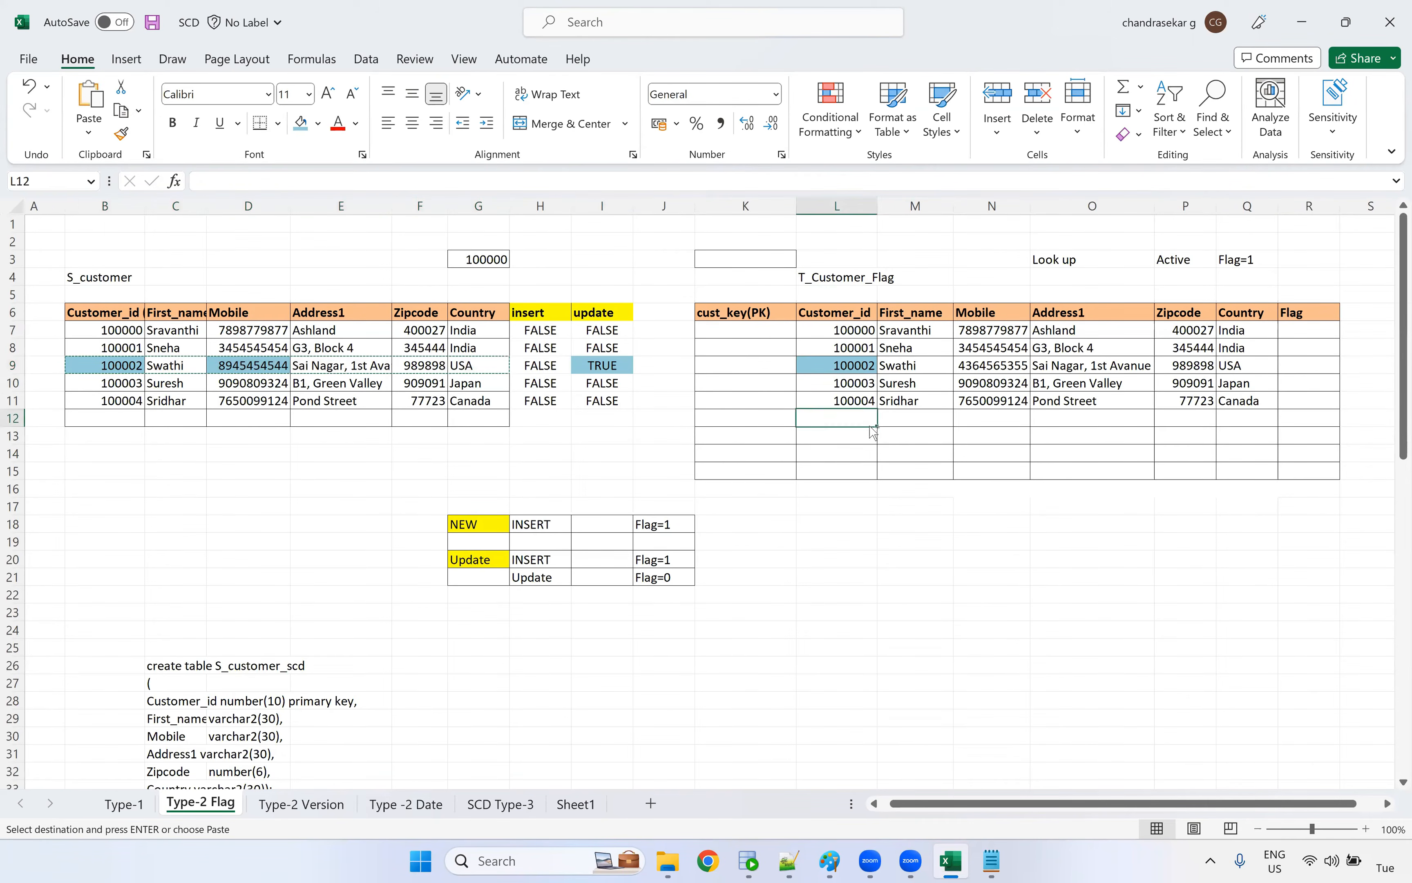
pyautogui.hotkey('ctrl', 'v')
# Compare the Mobile and Customer_id values of target rows 9 and 12
pyautogui.click(984, 370)
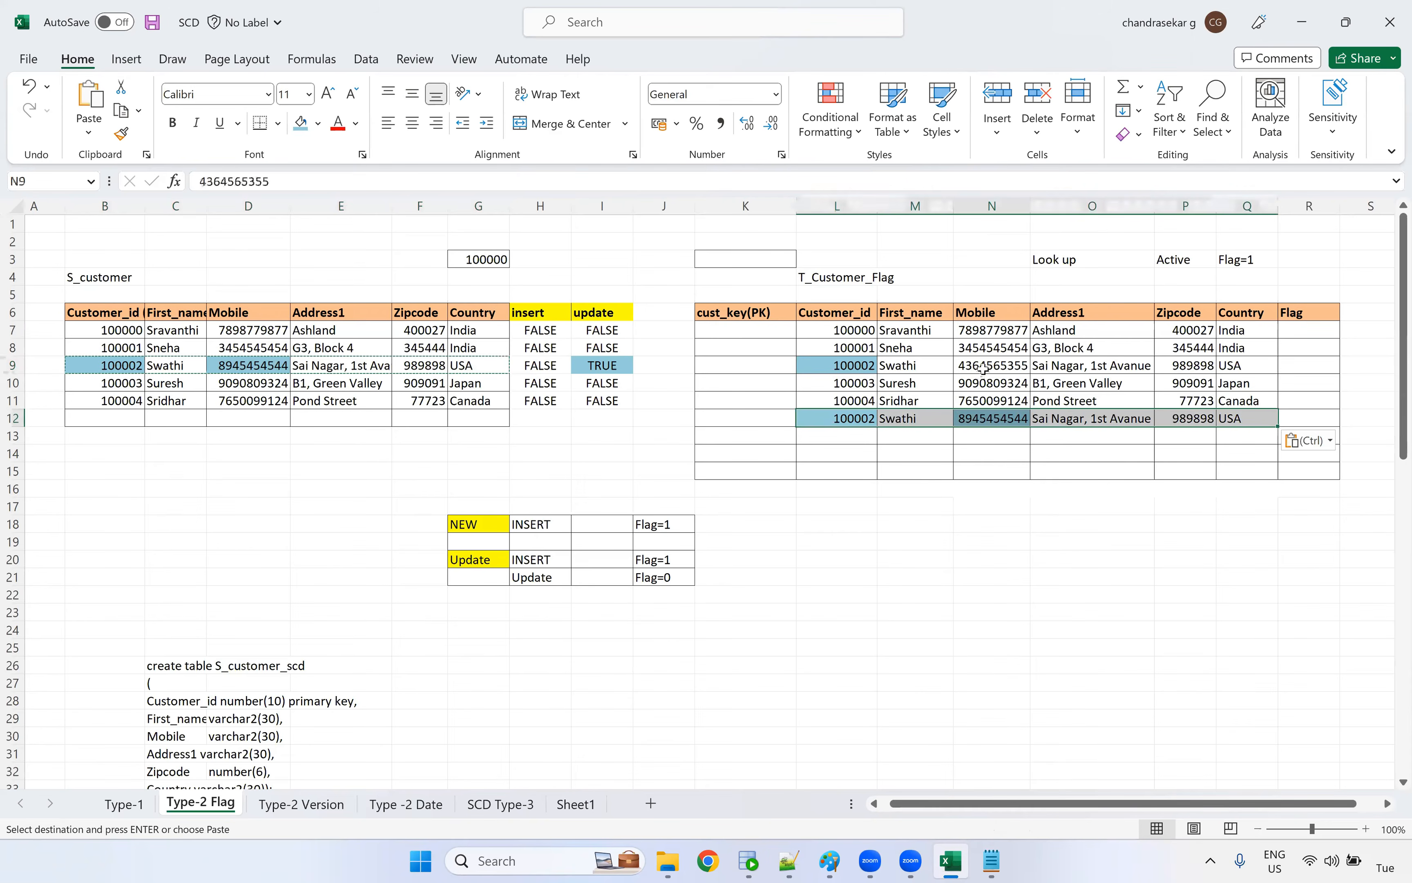
pyautogui.click(991, 429)
pyautogui.click(992, 369)
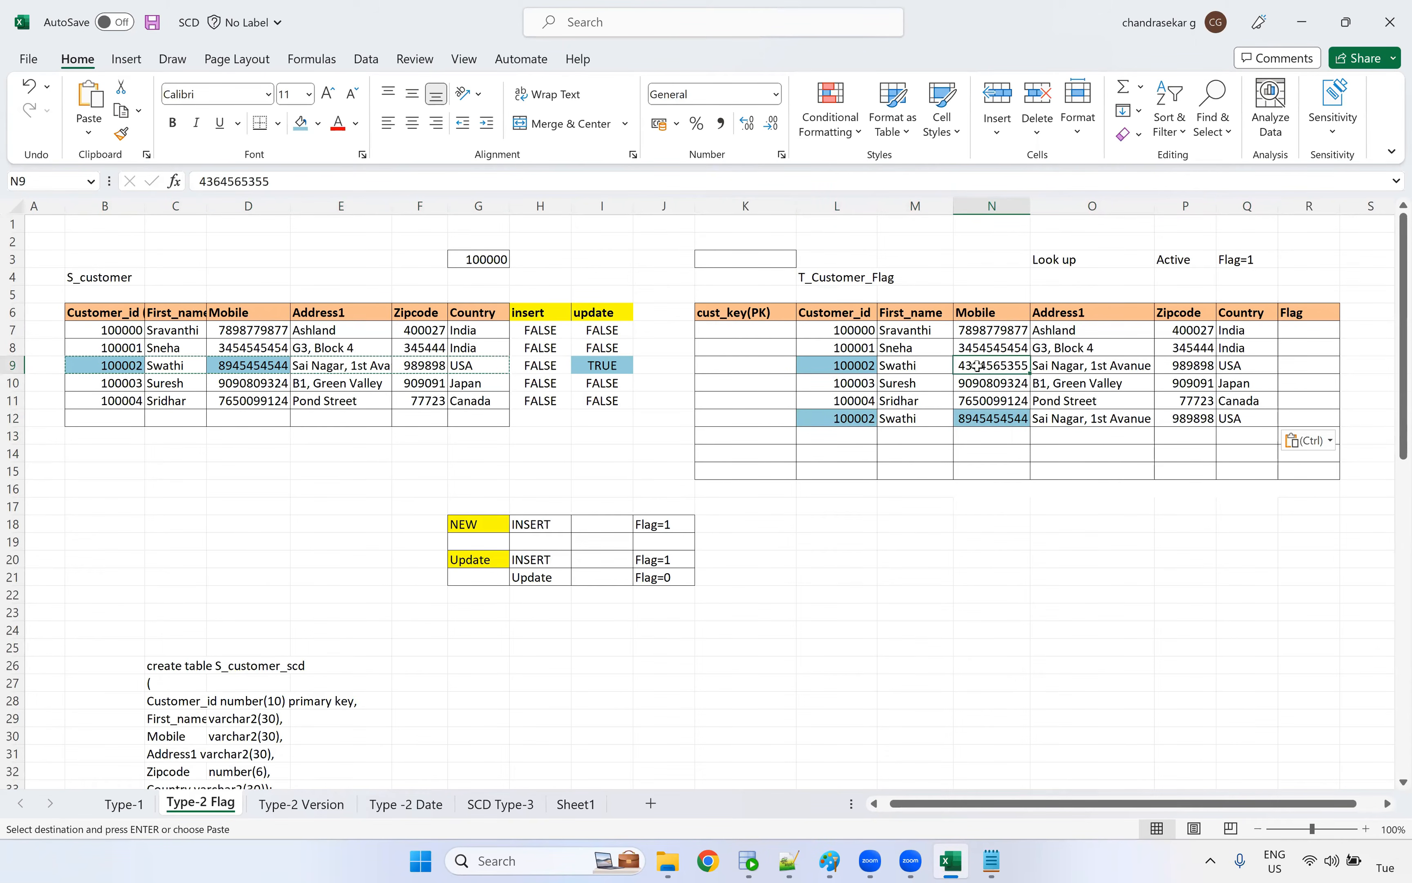
pyautogui.click(999, 420)
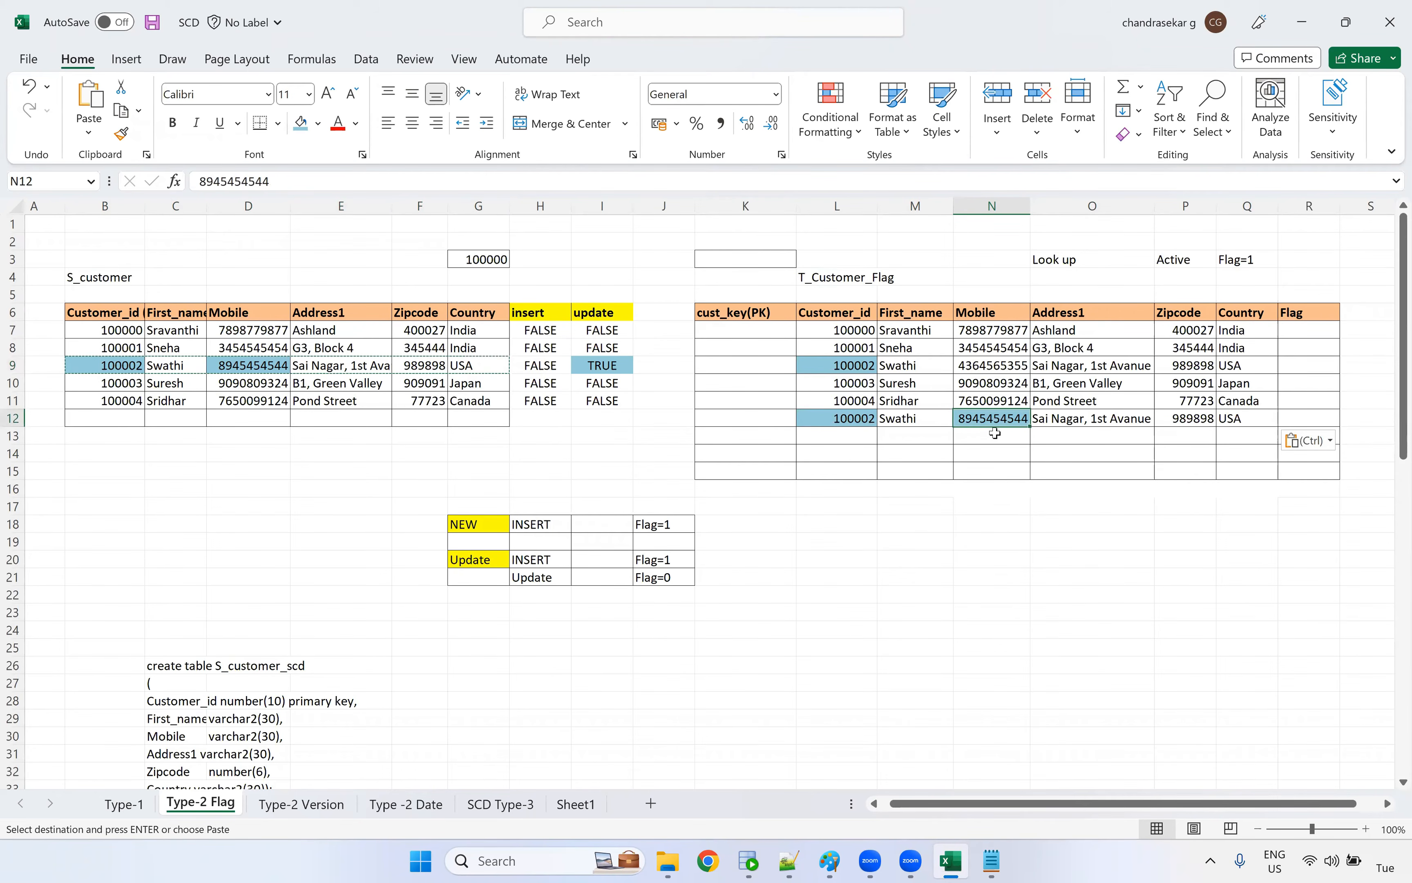
pyautogui.click(862, 369)
pyautogui.click(836, 432)
pyautogui.click(840, 421)
pyautogui.click(842, 367)
pyautogui.click(838, 417)
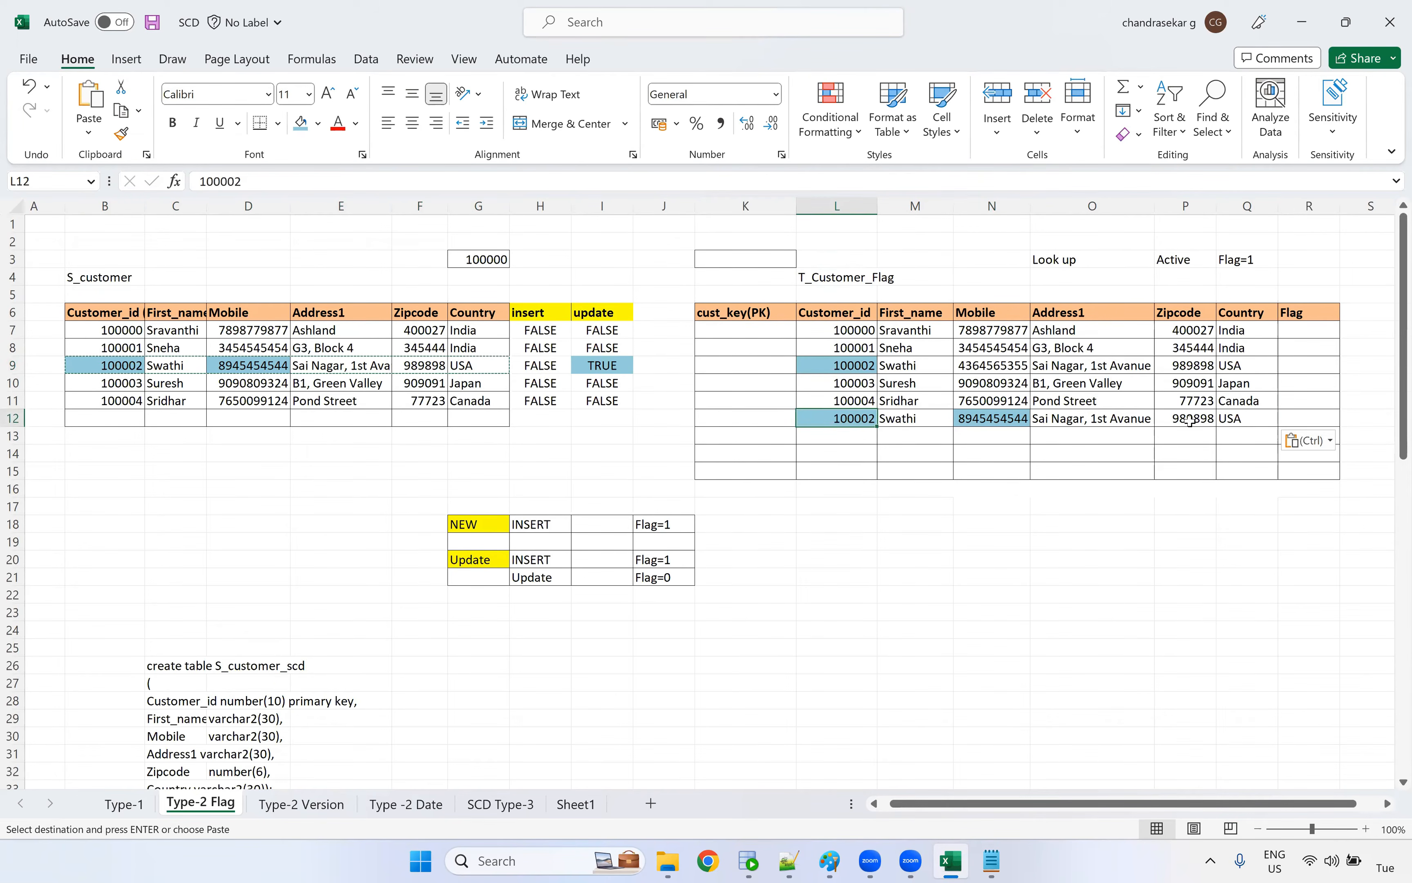
# Enter Flag 1 for all six target records, R7 through R12
pyautogui.click(1279, 415)
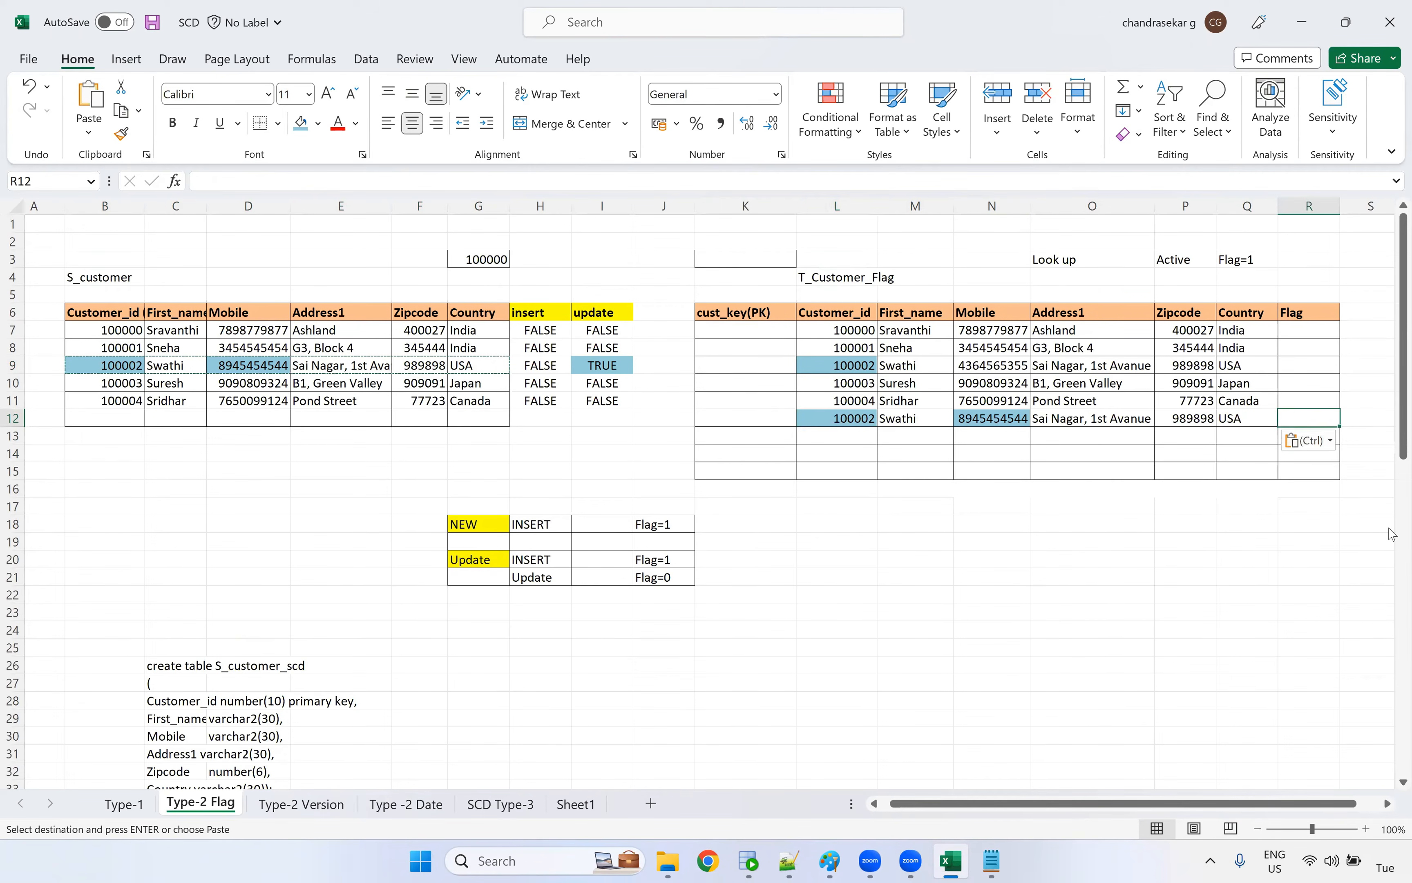
pyautogui.write('1')
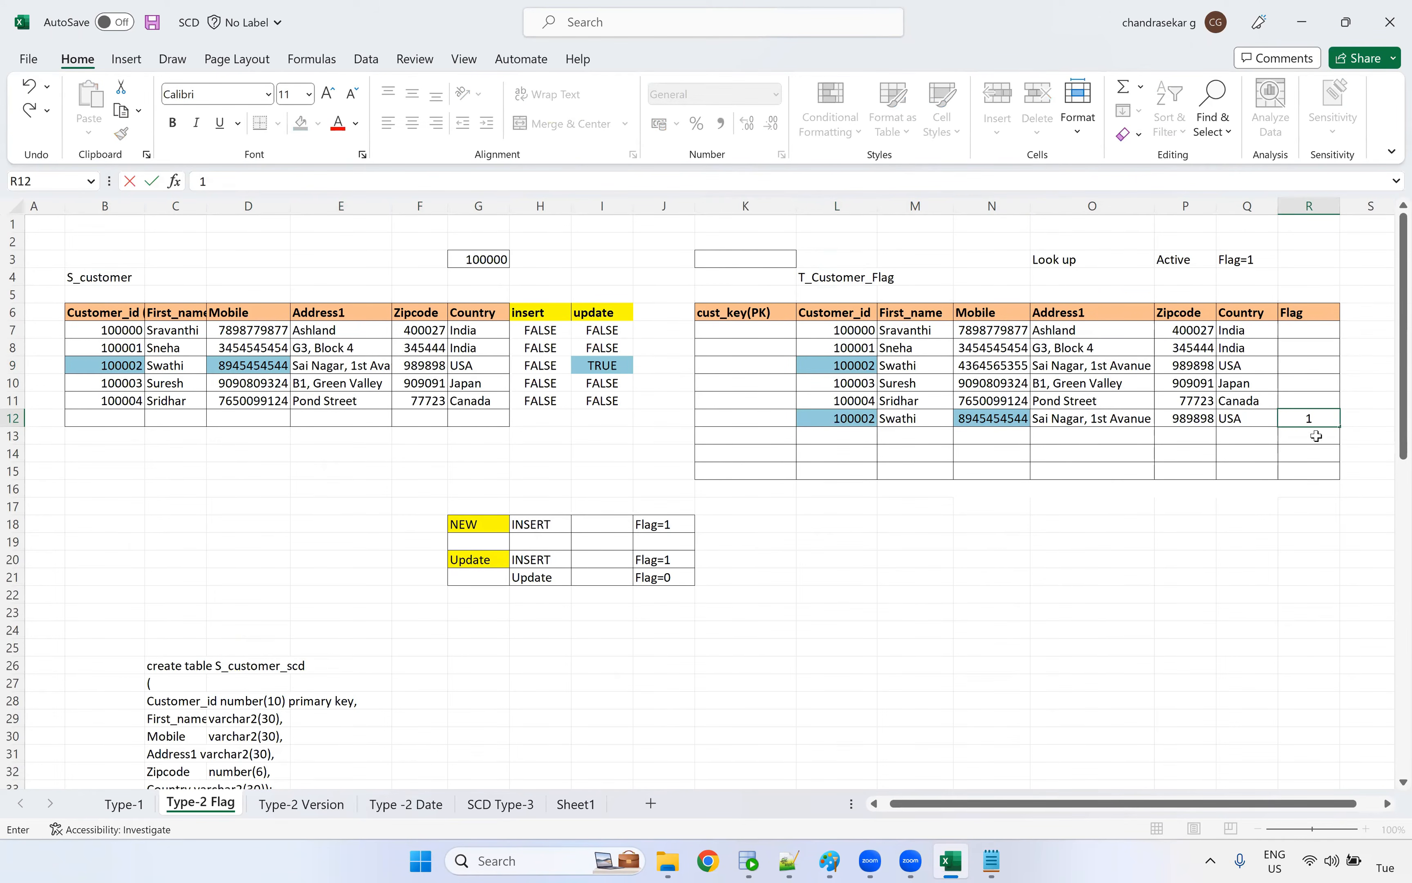
pyautogui.click(1317, 403)
pyautogui.write('1')
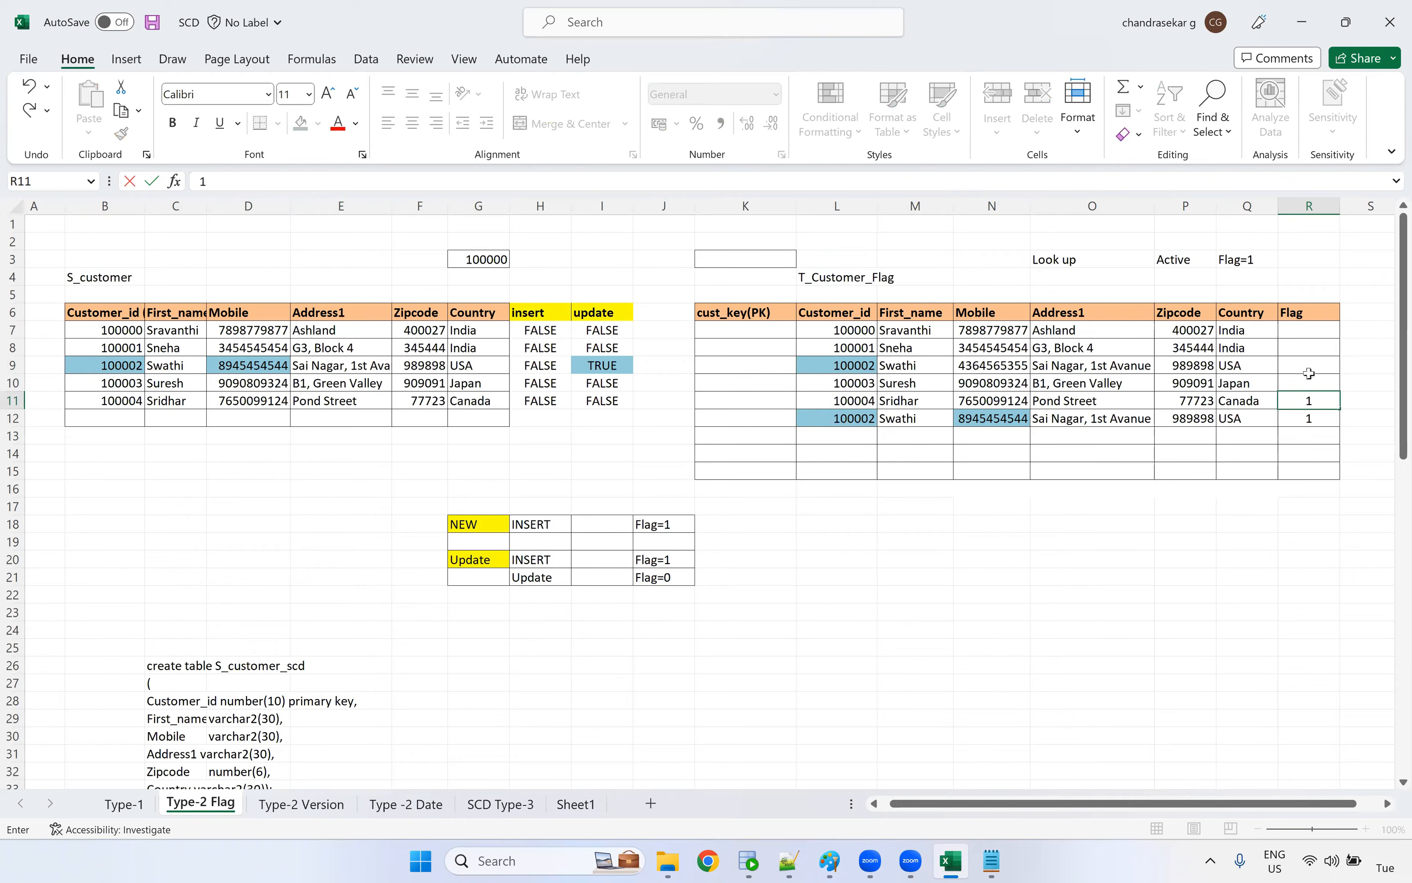
pyautogui.press('Up')
pyautogui.press('Up')
pyautogui.press('Up')
pyautogui.press('Up')
pyautogui.write('1')
pyautogui.press('Return')
pyautogui.write('1')
pyautogui.press('Return')
pyautogui.write('1')
pyautogui.press('Return')
pyautogui.write('1')
pyautogui.click(1314, 474)
# Examine target rows 9 and 12 and the Customer_id column to see whether Customer_id can identify a single record
pyautogui.moveTo(1308, 419); pyautogui.dragTo(832, 418)
pyautogui.keyDown('ctrl'); pyautogui.moveTo(849, 364); pyautogui.dragTo(1313, 371); pyautogui.keyUp('ctrl')
pyautogui.click(1313, 370)
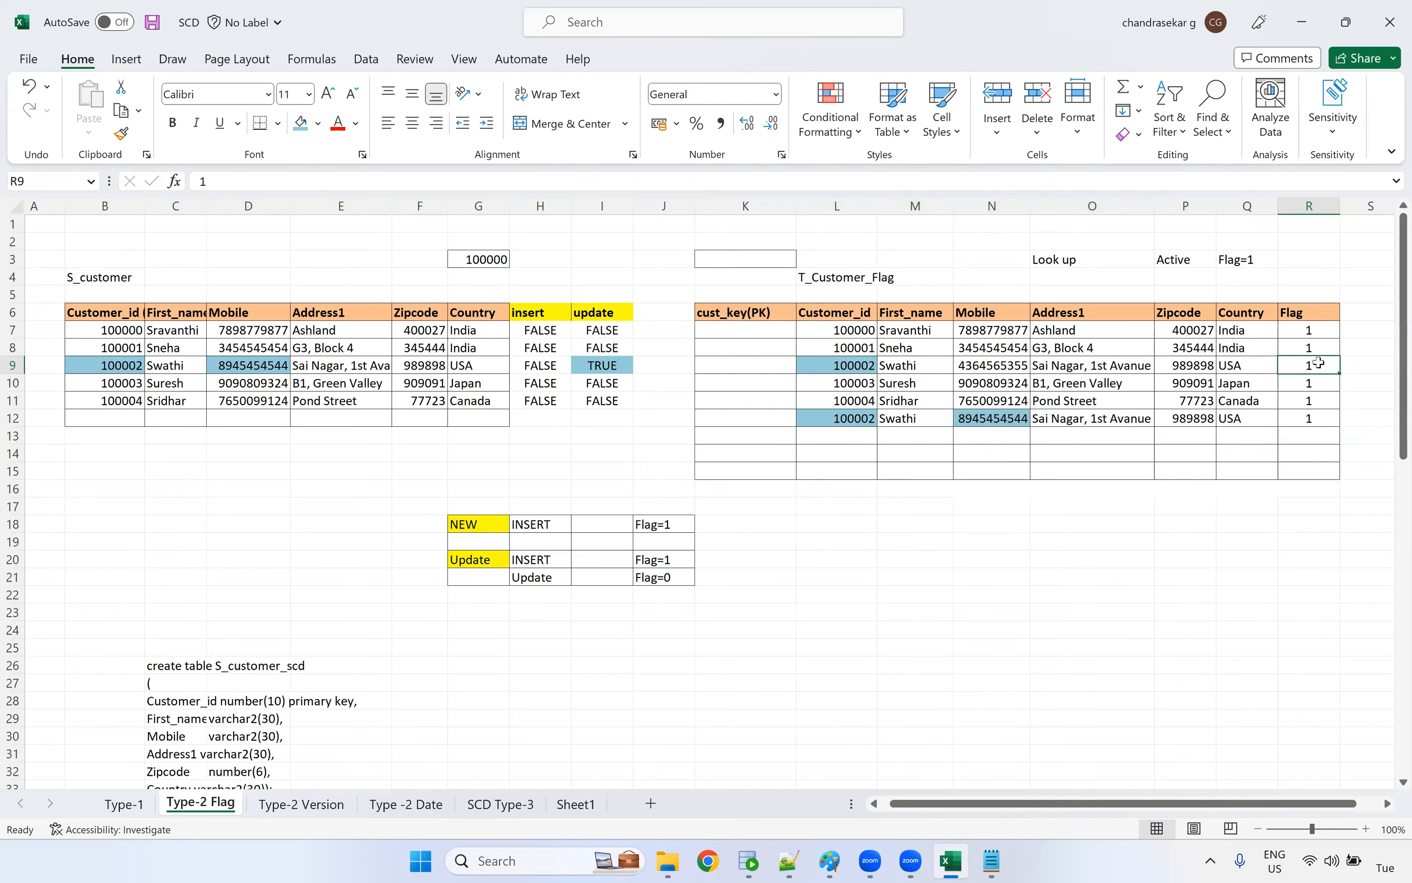
pyautogui.moveTo(867, 367); pyautogui.dragTo(1304, 370)
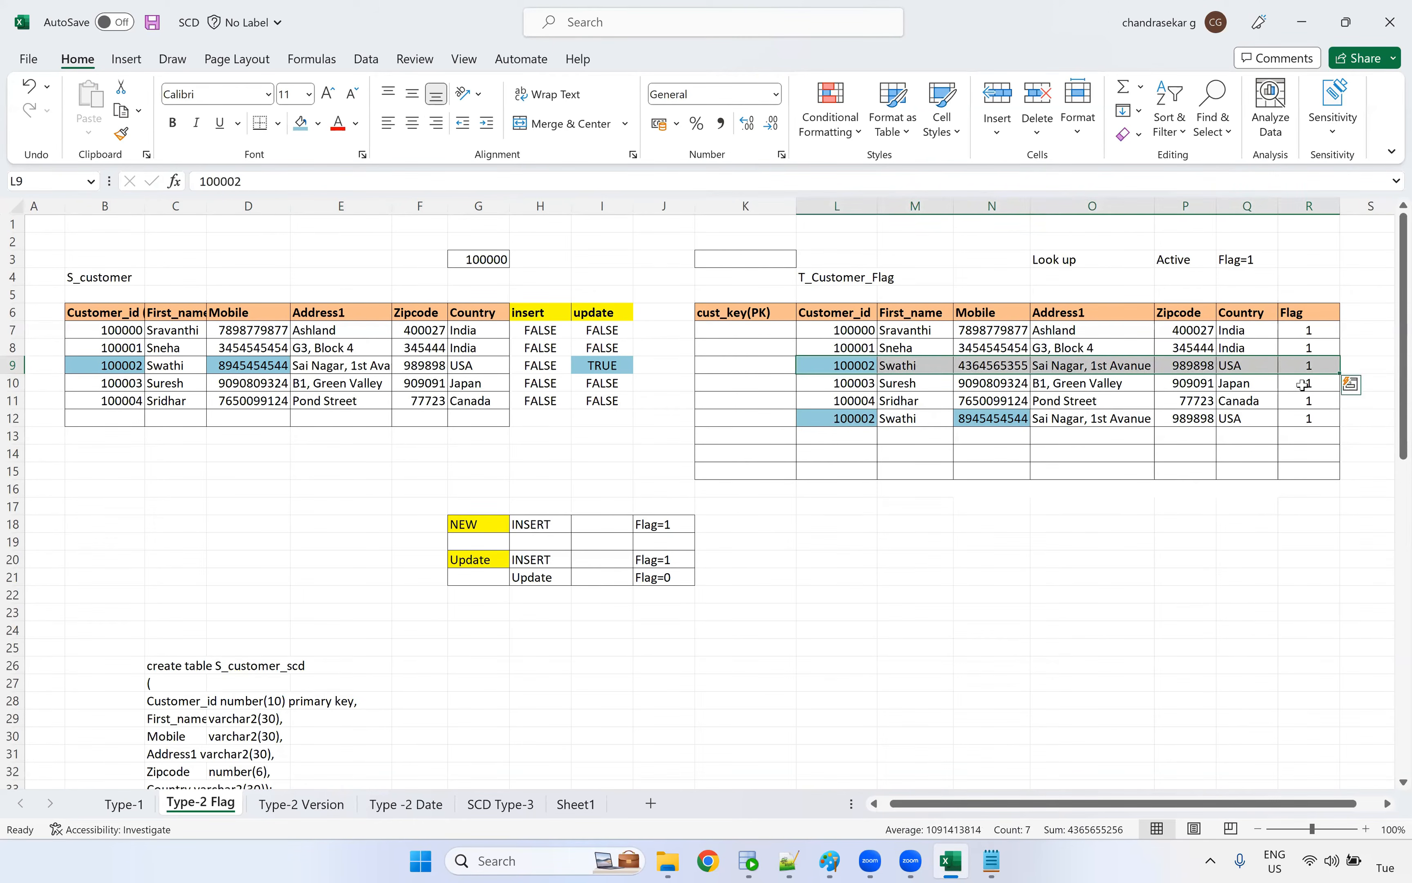
pyautogui.click(1305, 368)
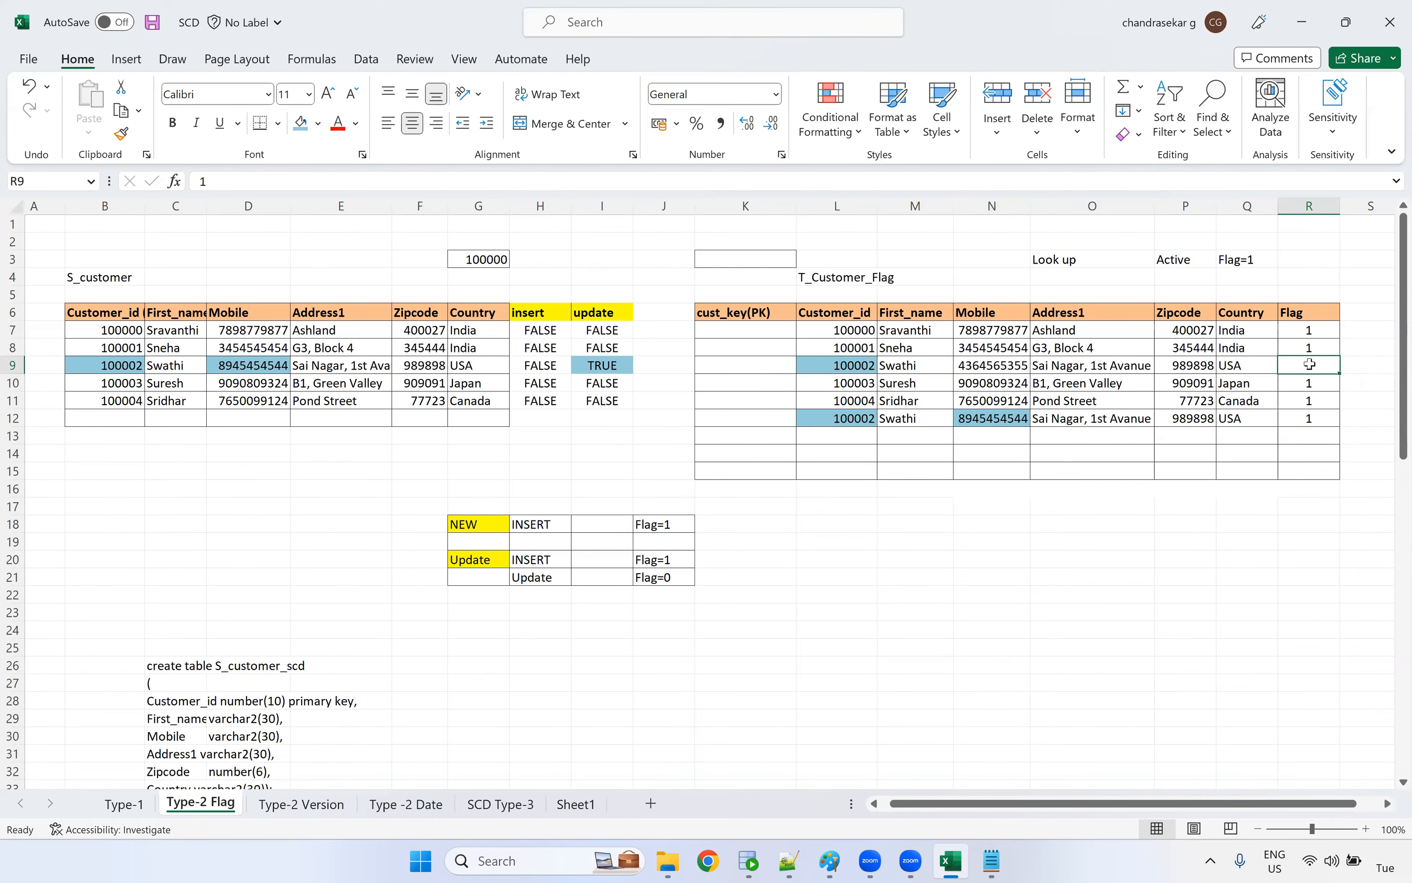
pyautogui.click(858, 418)
pyautogui.click(857, 365)
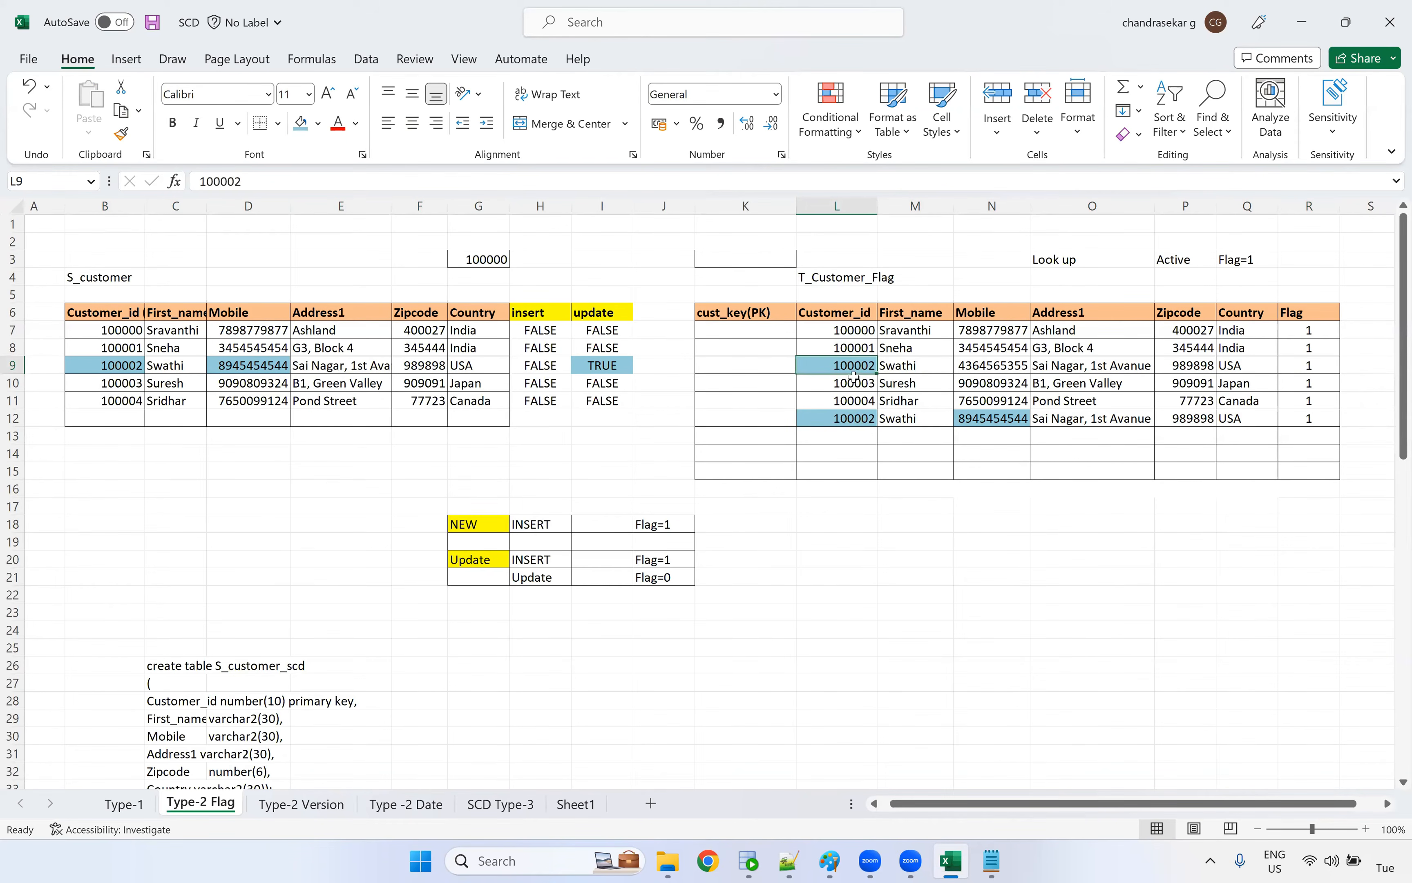
pyautogui.click(842, 435)
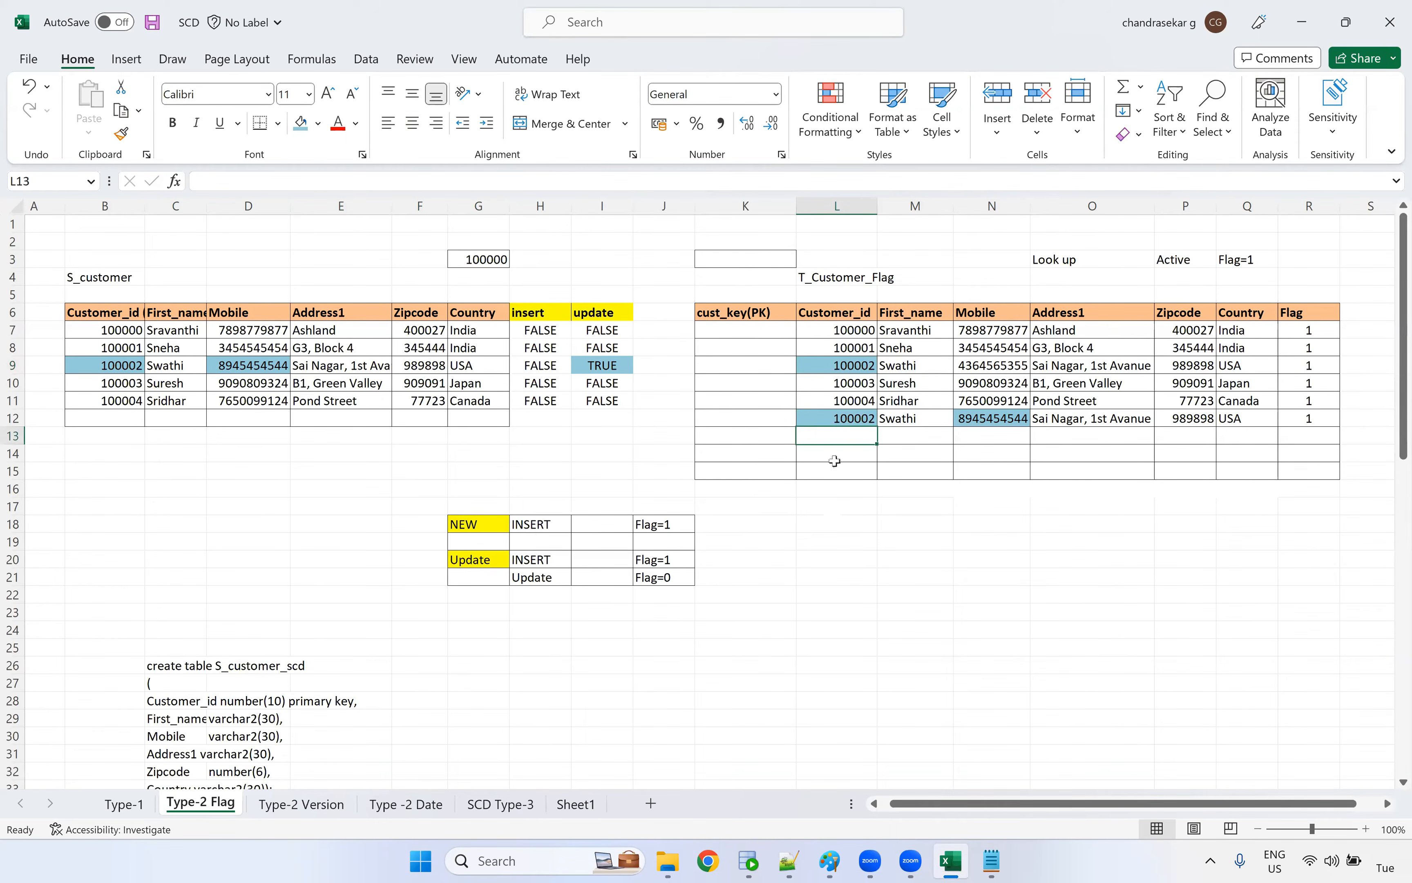
pyautogui.moveTo(845, 349); pyautogui.dragTo(840, 450)
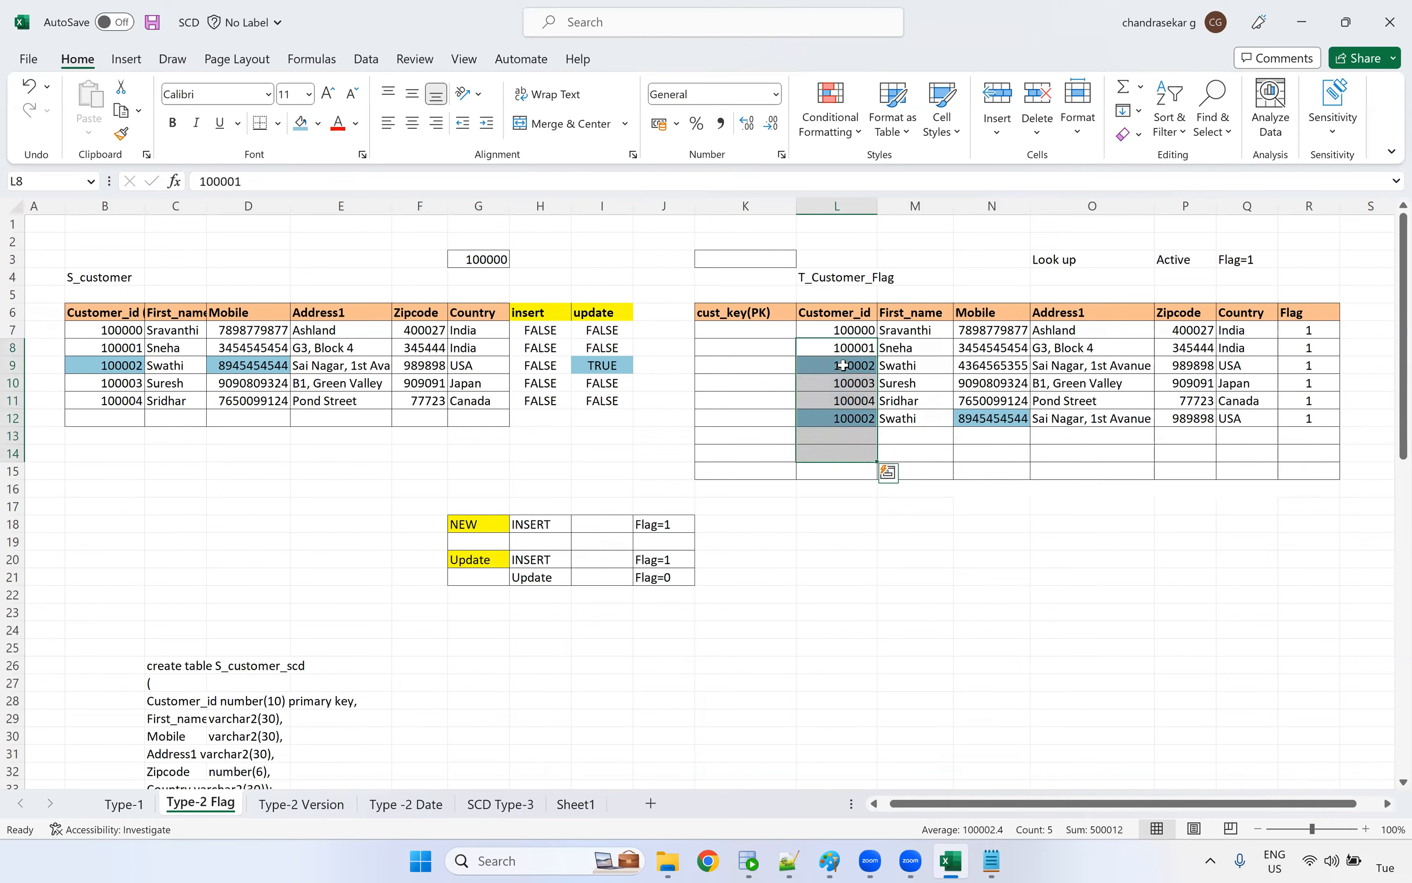
pyautogui.click(846, 419)
pyautogui.moveTo(834, 286); pyautogui.dragTo(835, 543)
pyautogui.click(854, 418)
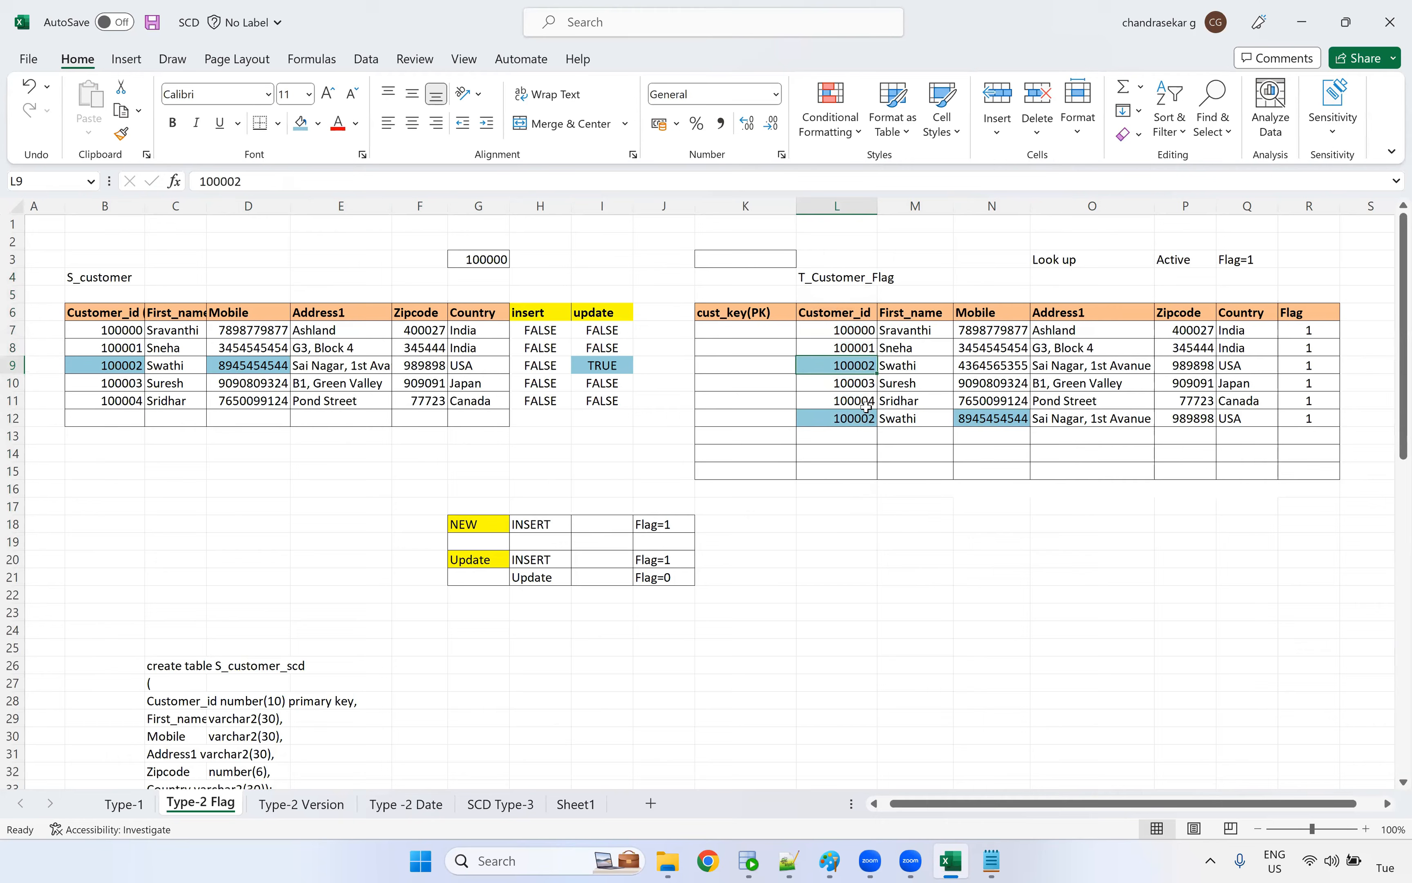
pyautogui.click(856, 362)
pyautogui.moveTo(857, 308); pyautogui.dragTo(839, 448)
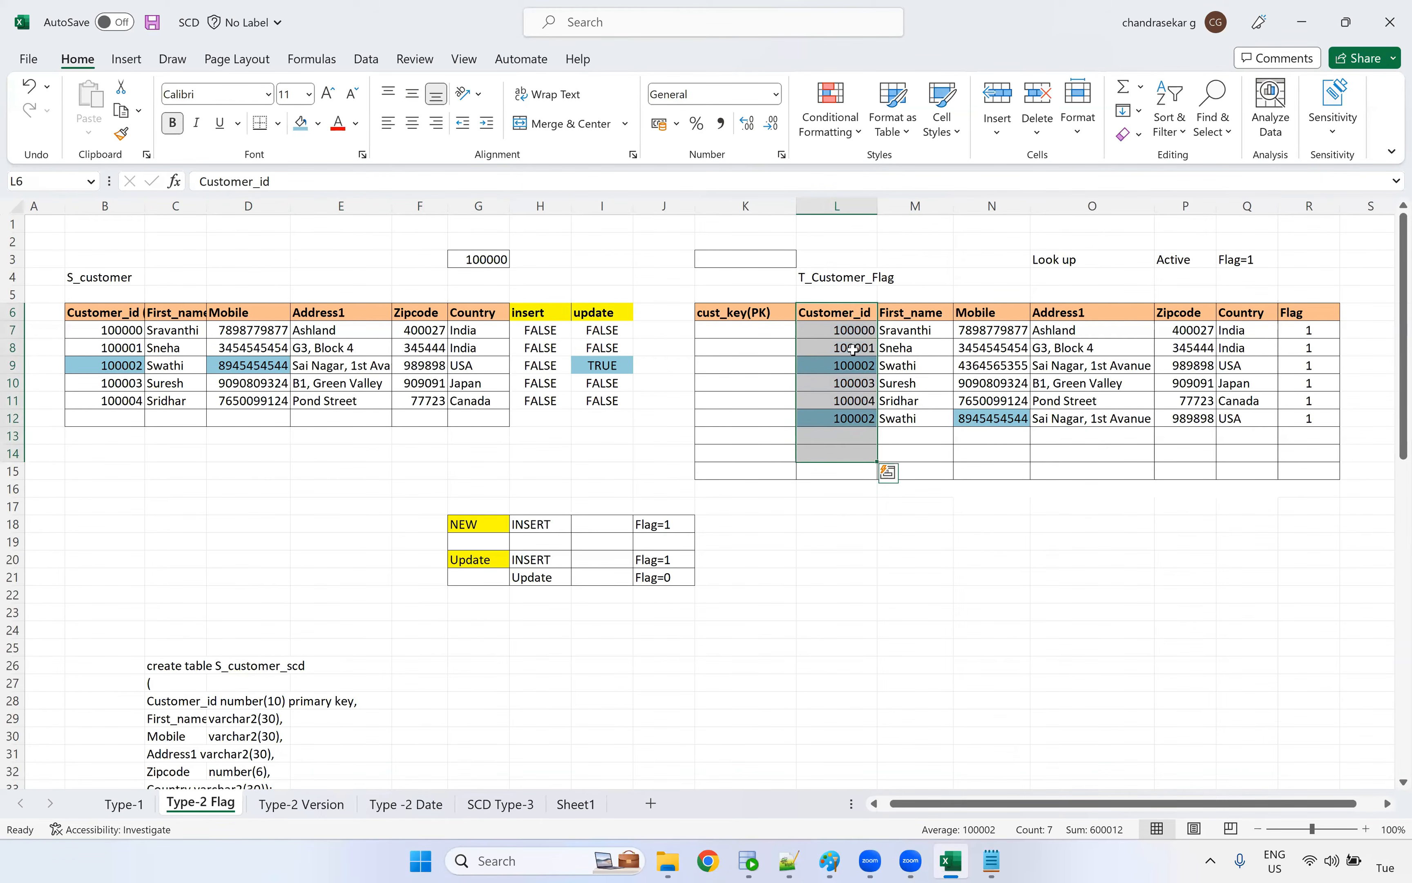
# Number the target records 1 to 6 in the cust_key(PK) column, K7 through K12
pyautogui.click(747, 330)
pyautogui.write('1')
pyautogui.press('Return')
pyautogui.write('2')
pyautogui.press('Return')
pyautogui.write('3')
pyautogui.press('Return')
pyautogui.write('4')
pyautogui.press('Return')
pyautogui.write('5')
pyautogui.press('Return')
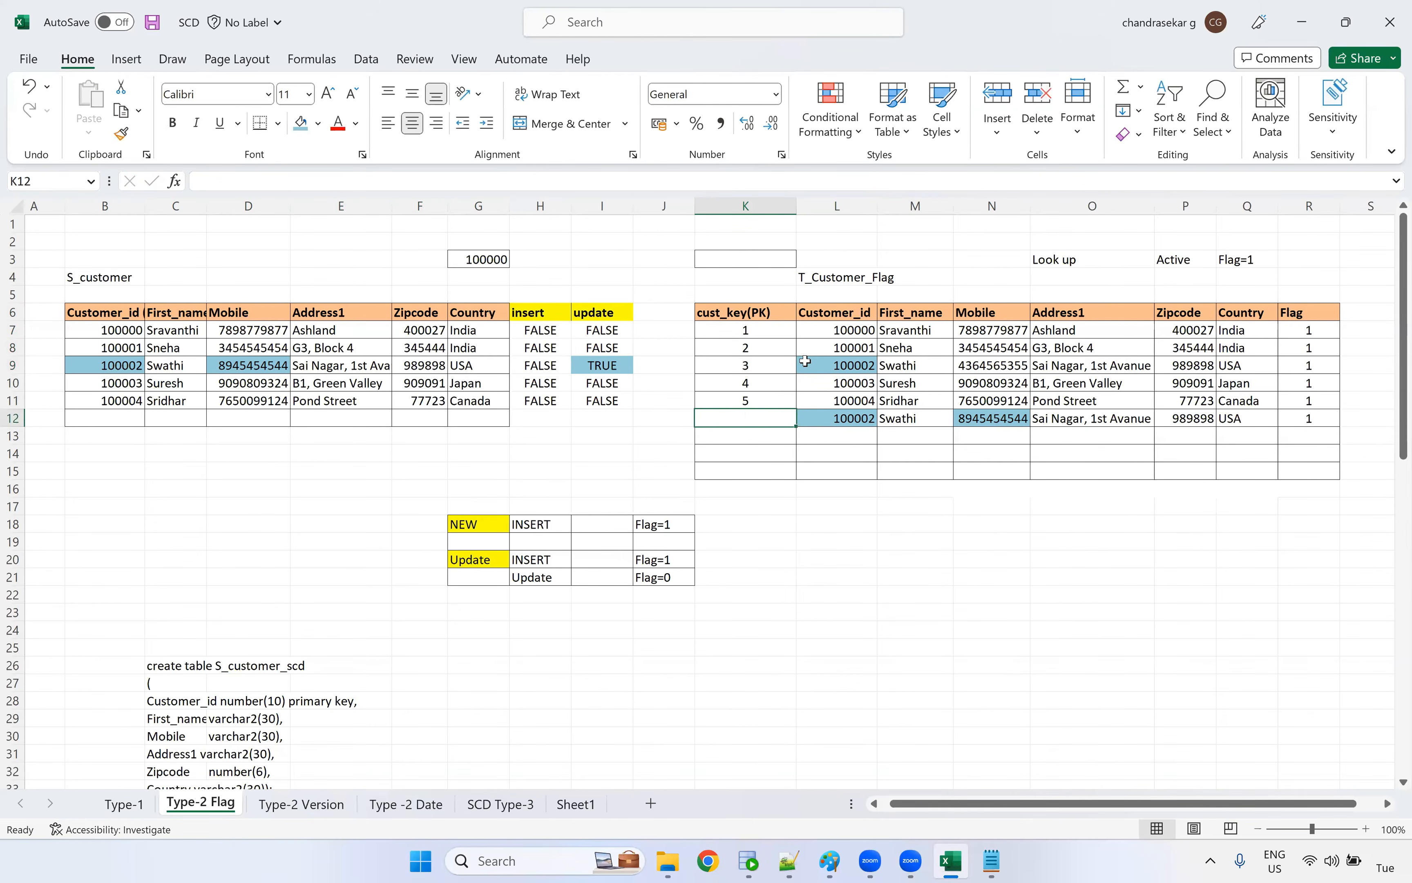
pyautogui.write('6')
pyautogui.press('Return')
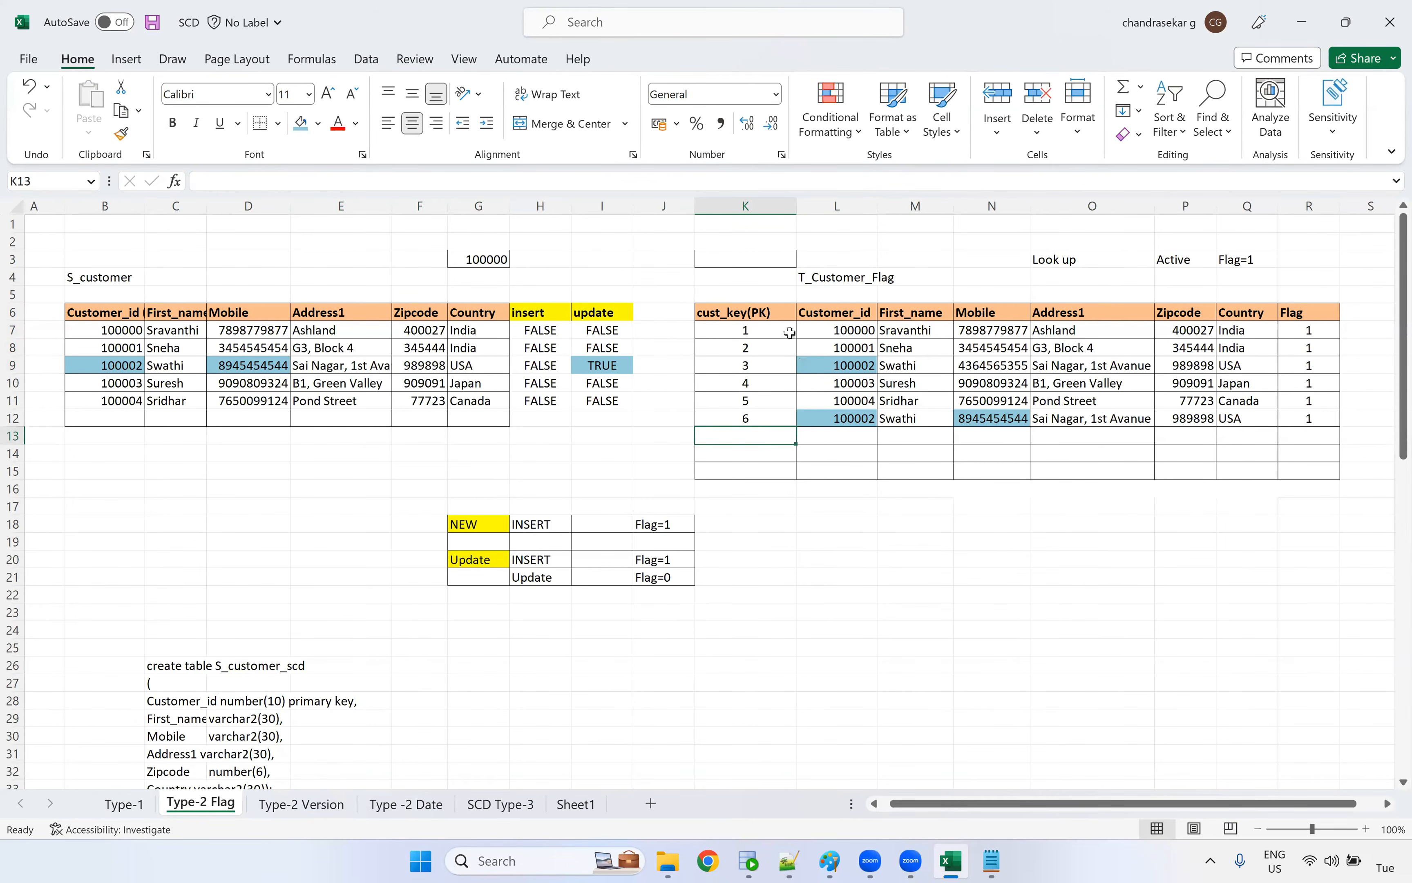
pyautogui.moveTo(759, 330); pyautogui.dragTo(765, 413)
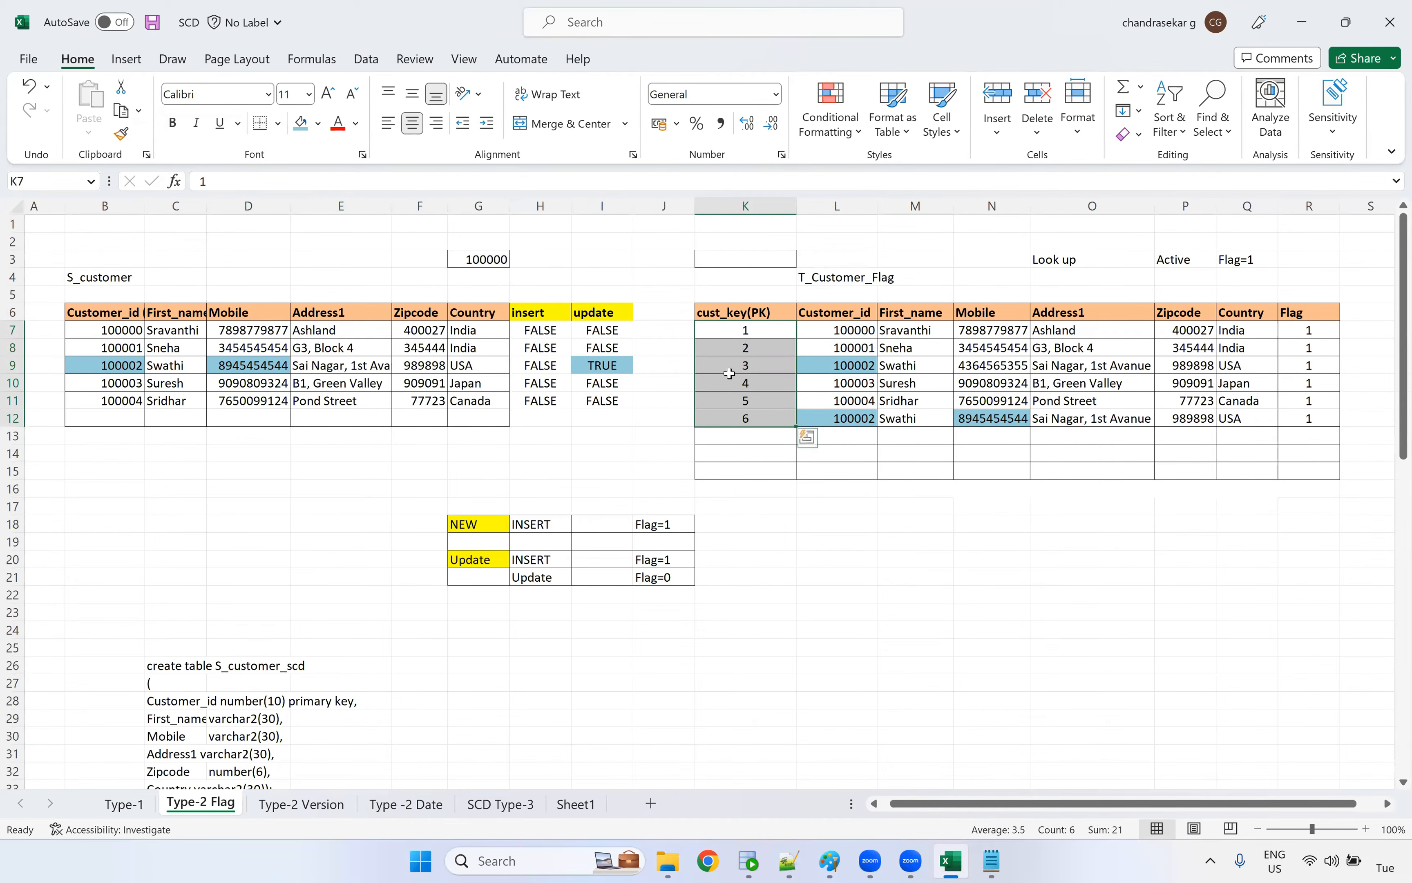
pyautogui.click(820, 468)
# Fill the row 9 cust_key and Flag cells, K9 and R9, with light blue and set the Flag in R9 to 0
pyautogui.click(722, 368)
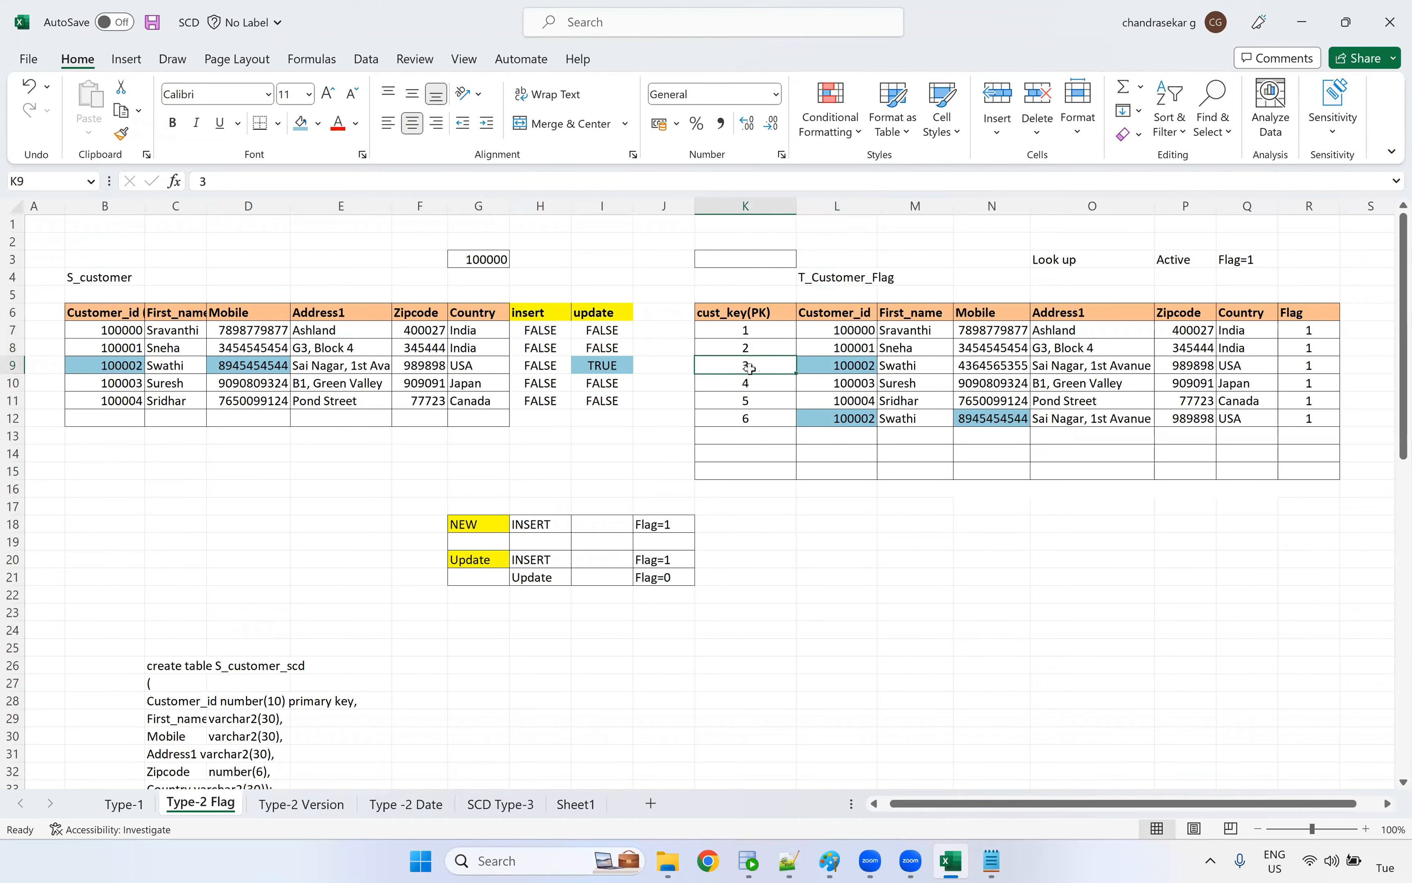
pyautogui.click(301, 123)
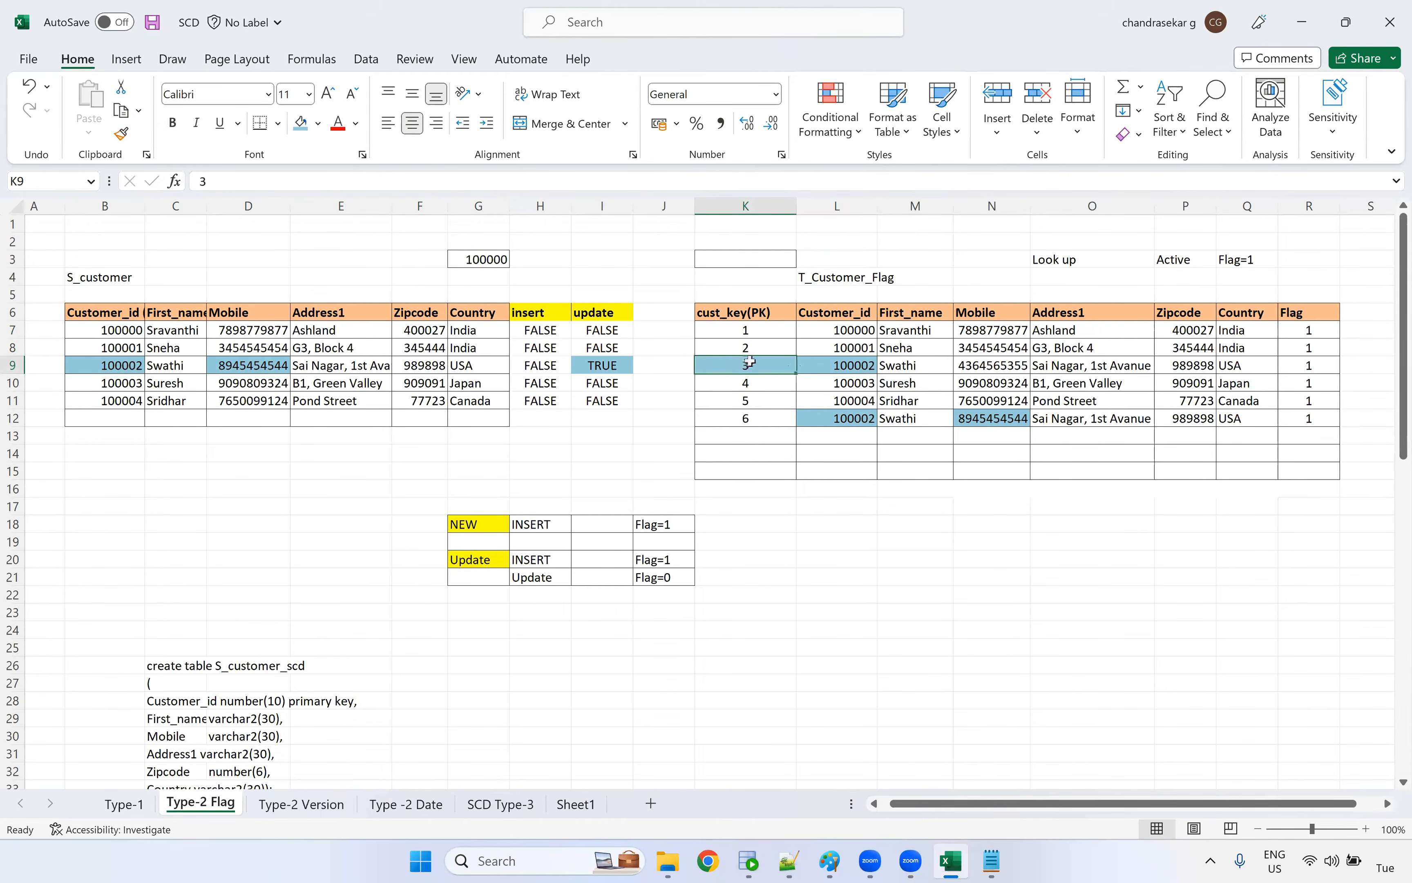
pyautogui.click(1309, 366)
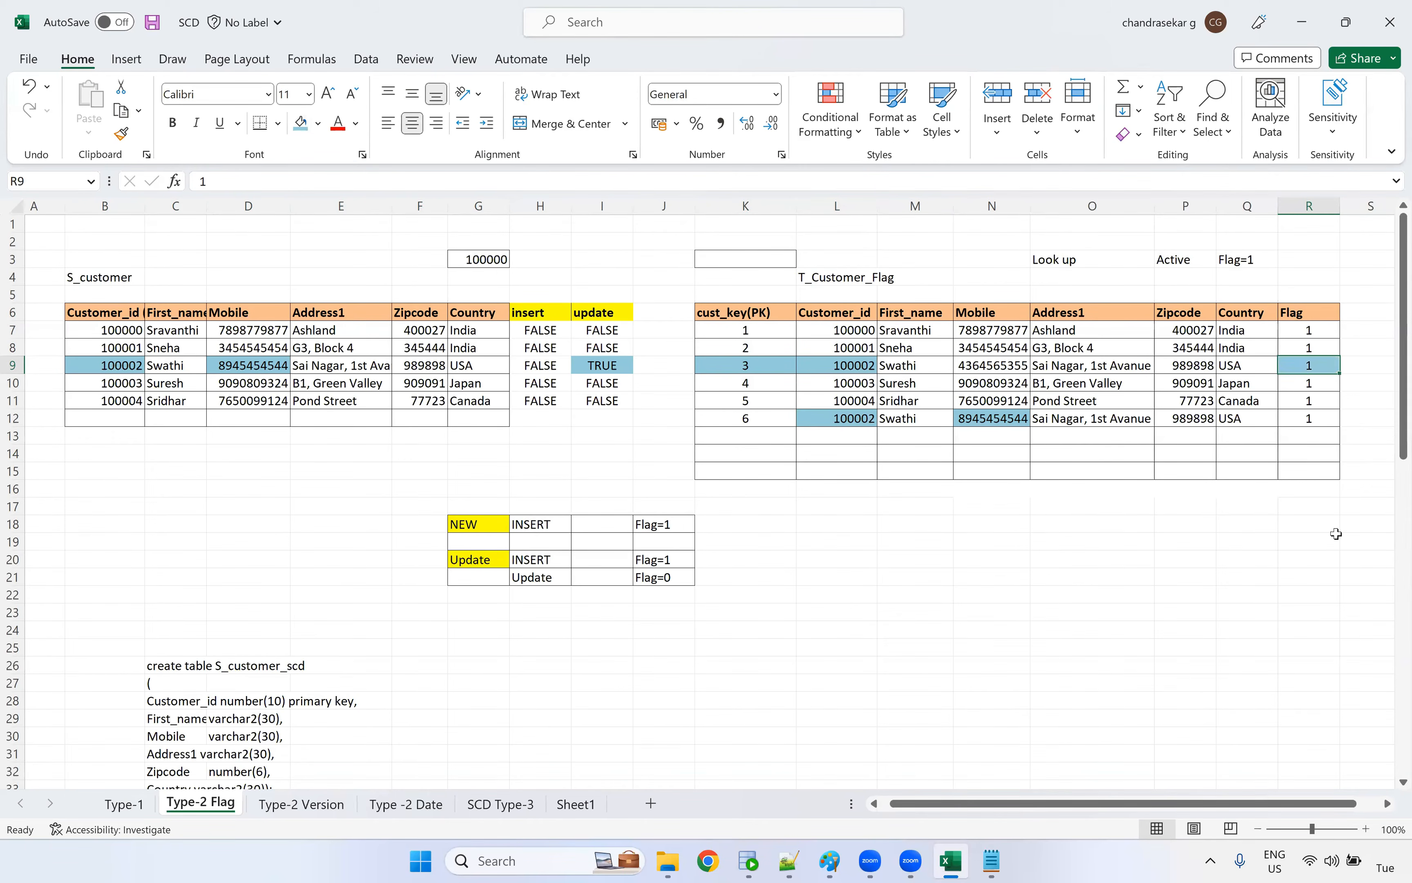
pyautogui.write('0')
pyautogui.click(1319, 541)
pyautogui.click(1312, 362)
# Review the NEW and Update rules in G18:J21 against the target Flag column and the inserted row 12 record
pyautogui.moveTo(372, 502); pyautogui.dragTo(726, 627)
pyautogui.click(561, 722)
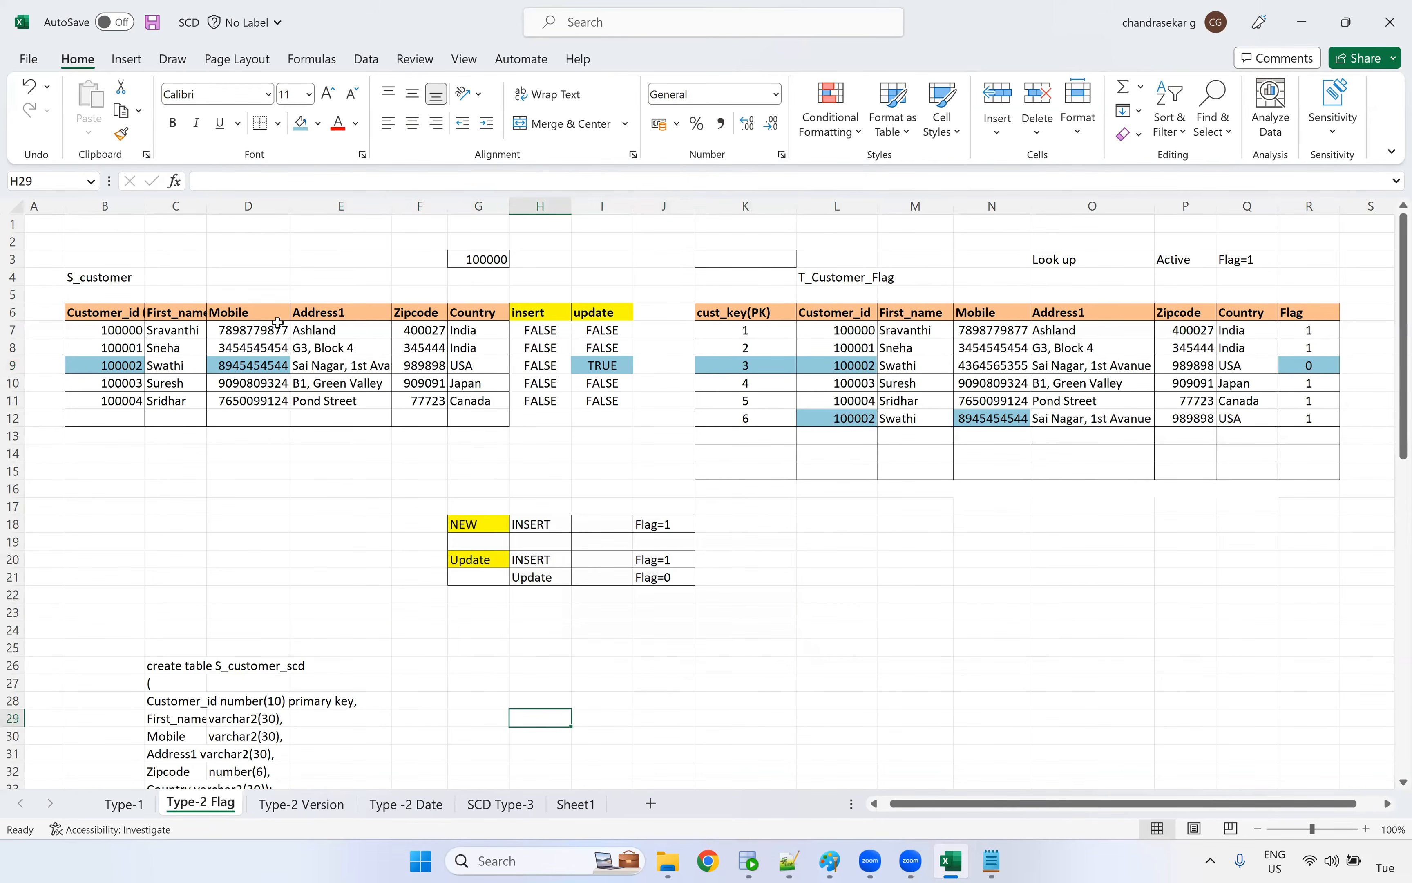
pyautogui.click(538, 524)
pyautogui.click(645, 536)
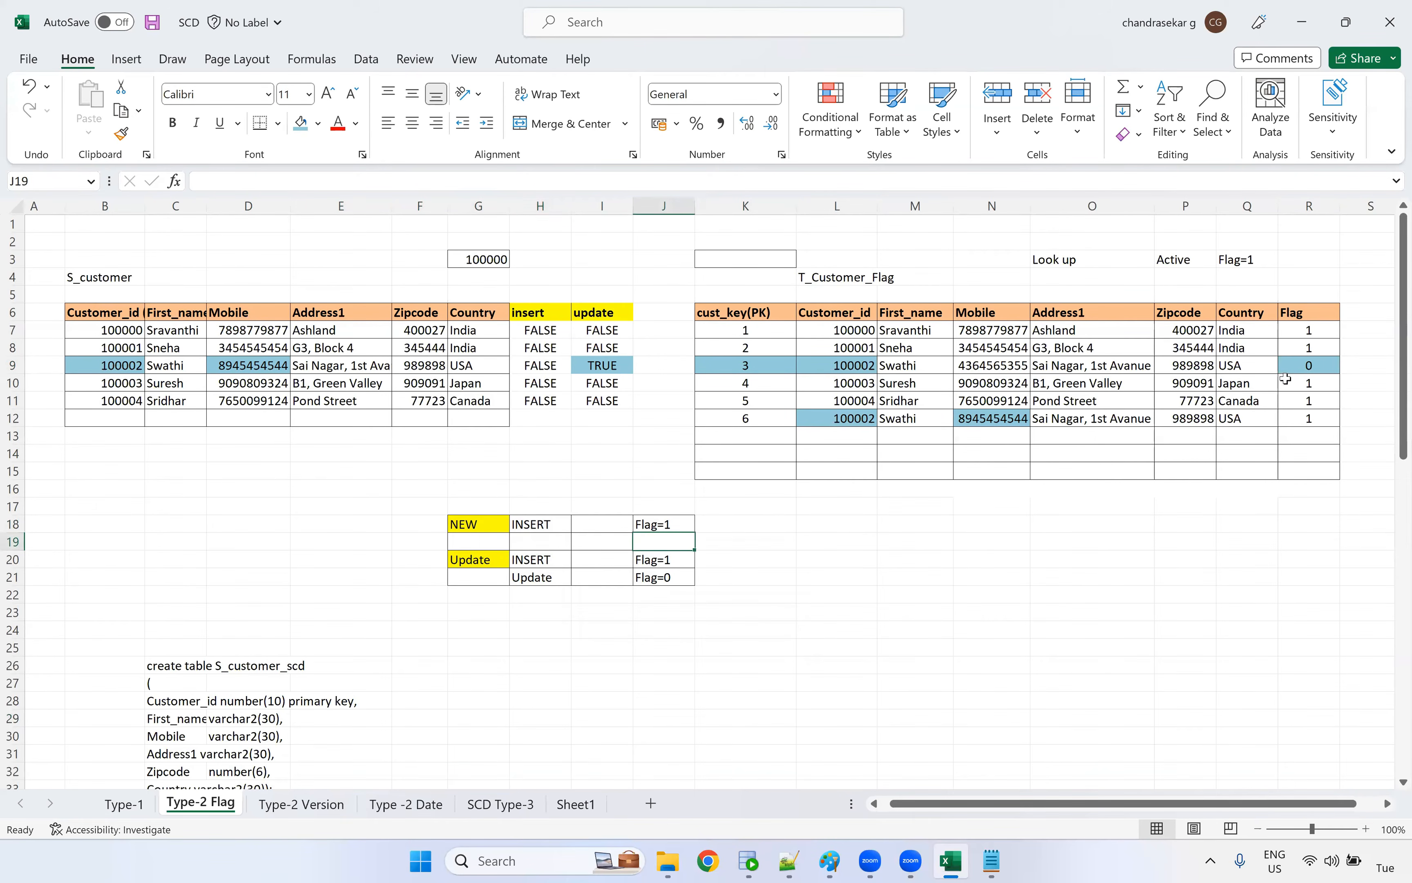
pyautogui.moveTo(1308, 331); pyautogui.dragTo(1307, 435)
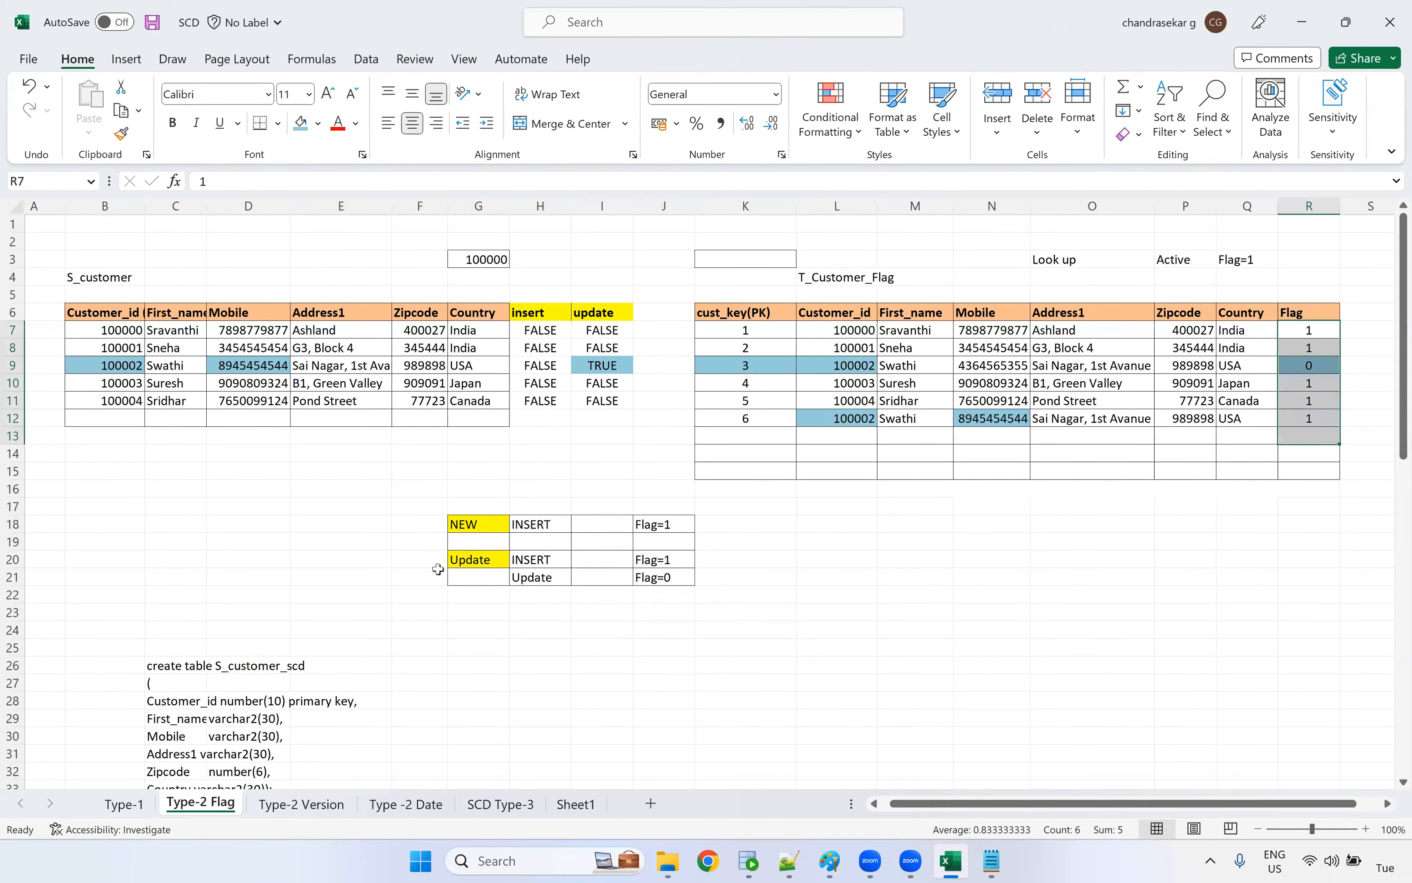
pyautogui.click(465, 562)
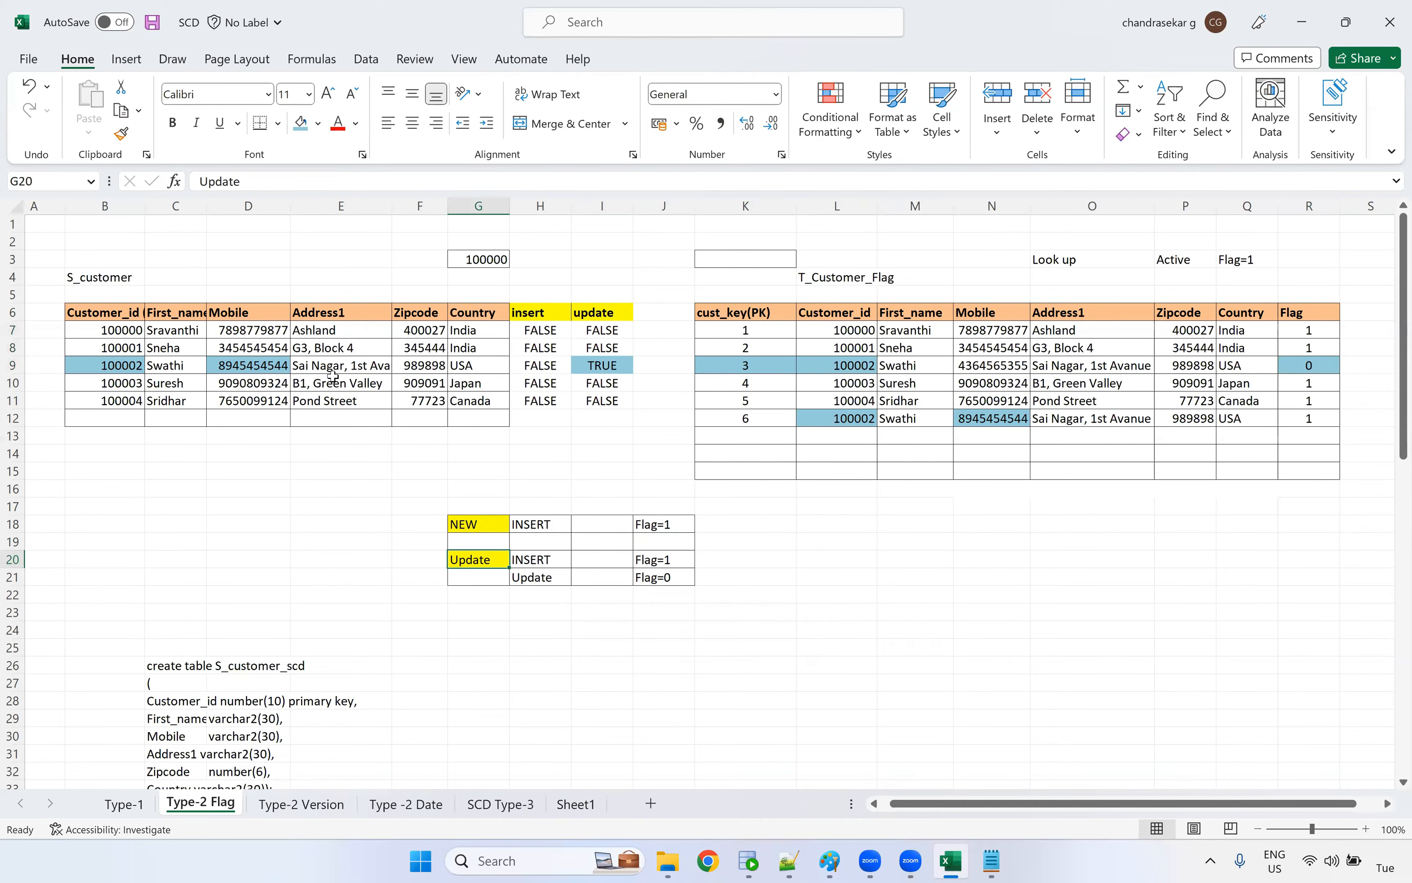
pyautogui.moveTo(541, 558); pyautogui.dragTo(642, 559)
pyautogui.moveTo(806, 412); pyautogui.dragTo(1330, 419)
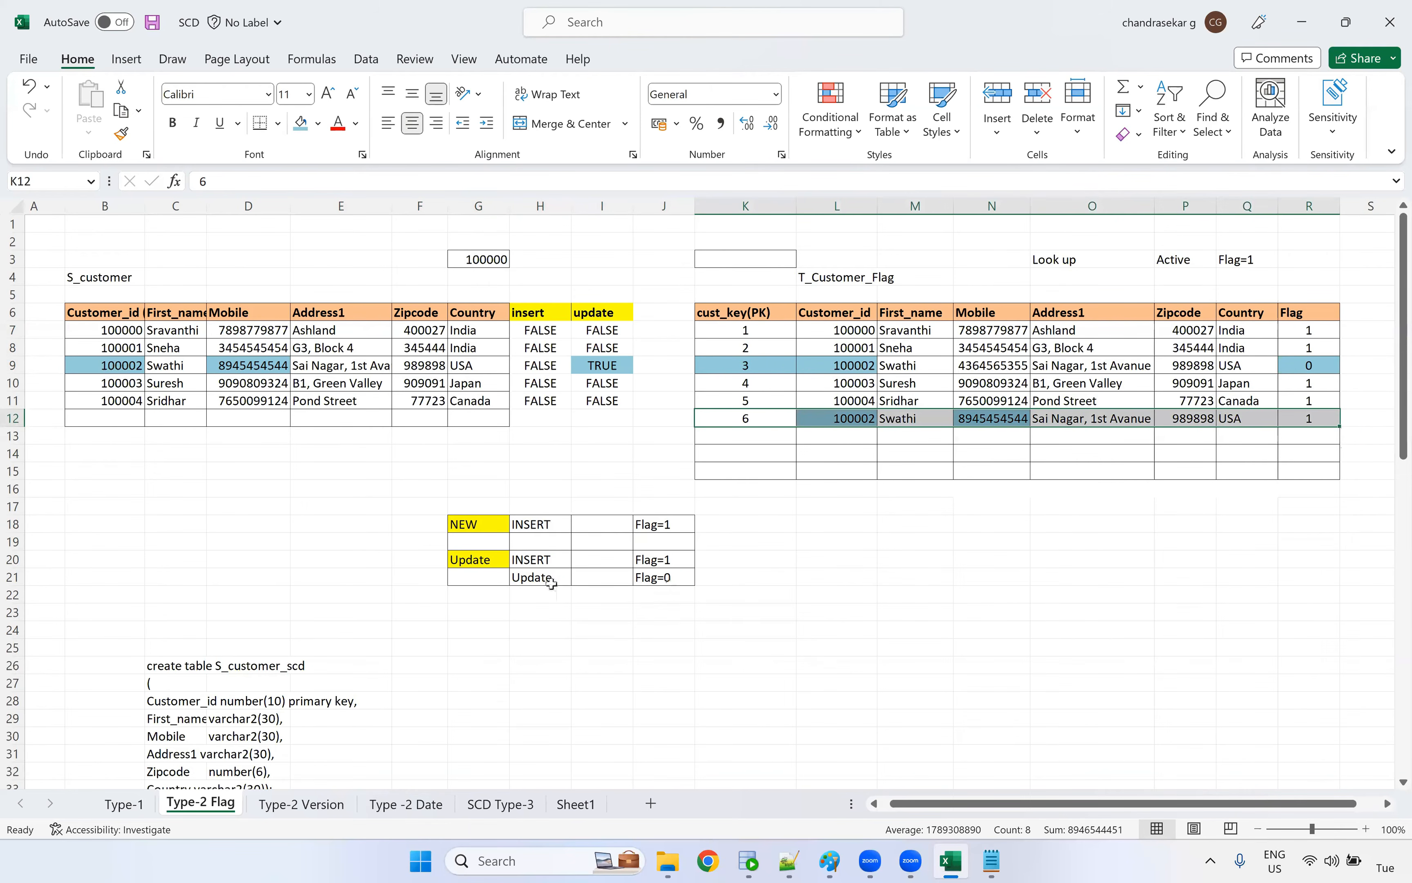
# Check the Update rule with Flag=0 in H21:J21 against the cust_key and Flag cells of target row 9
pyautogui.moveTo(541, 580); pyautogui.dragTo(677, 578)
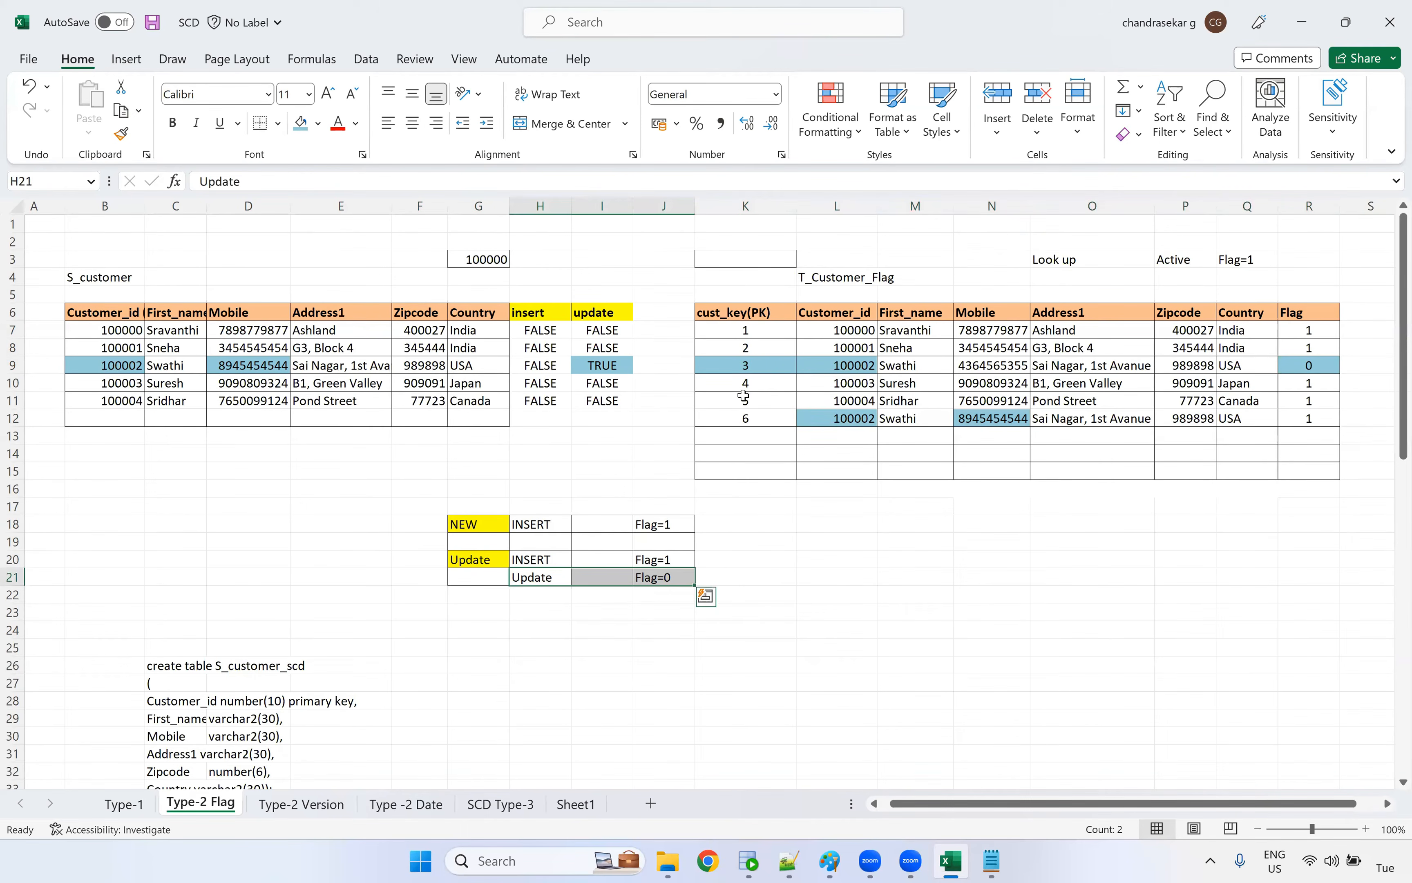
pyautogui.click(761, 371)
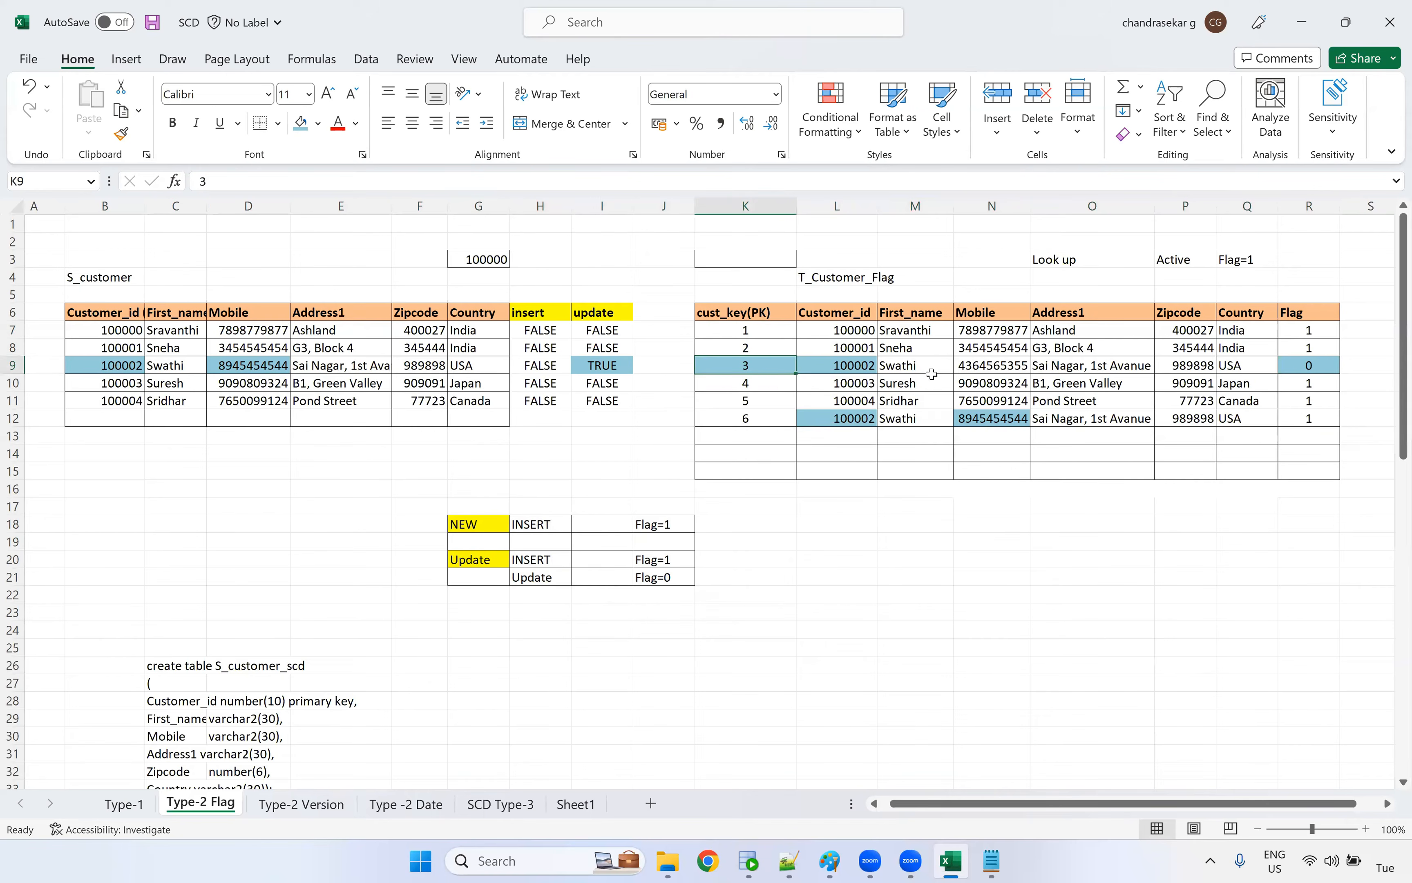
pyautogui.click(1307, 365)
pyautogui.click(915, 559)
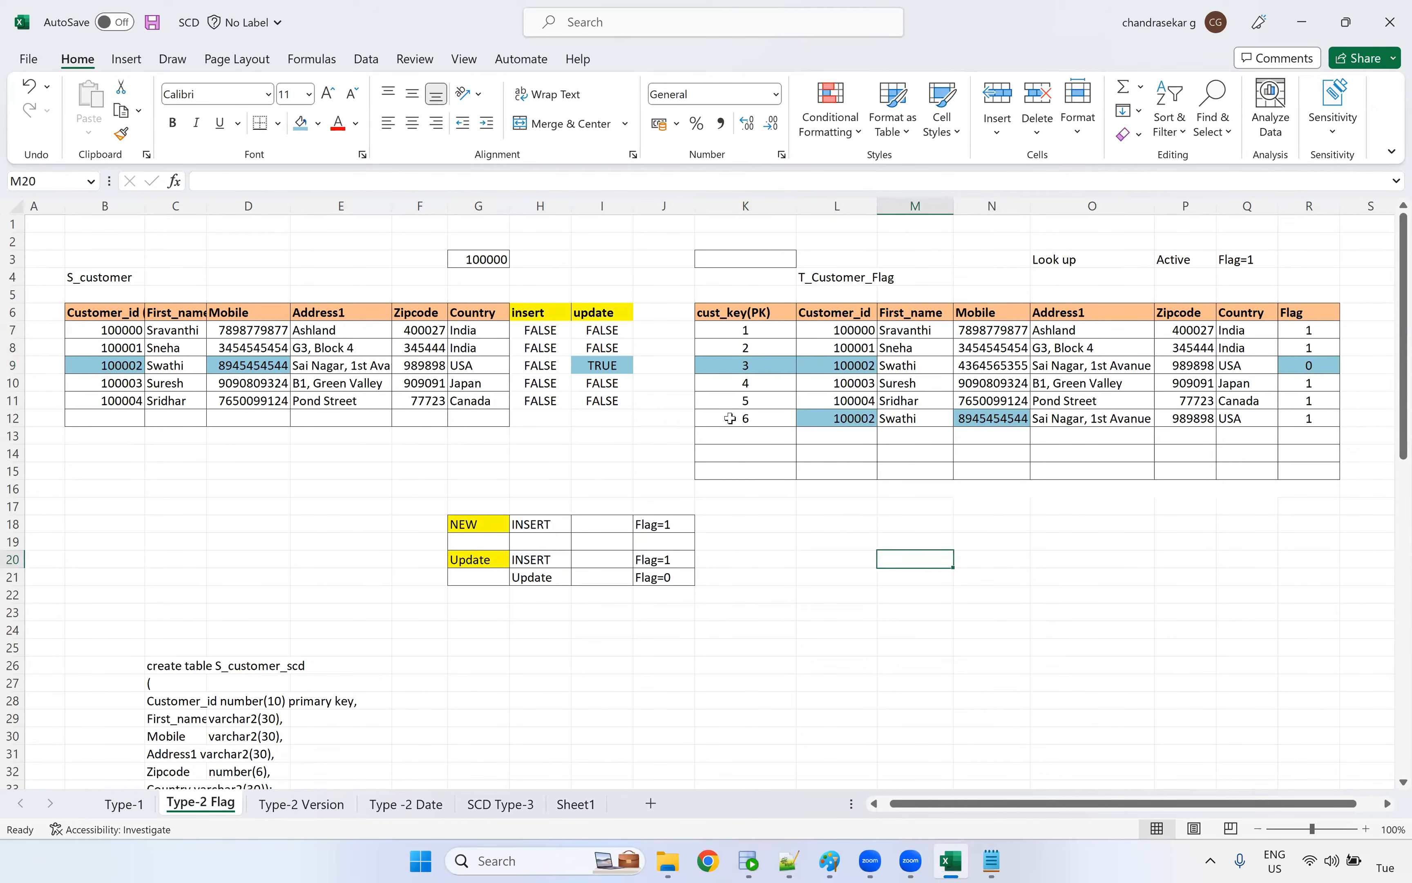
# Fill the source row 9 Zipcode cell, F9, with orange and change its value to 943545
pyautogui.click(462, 367)
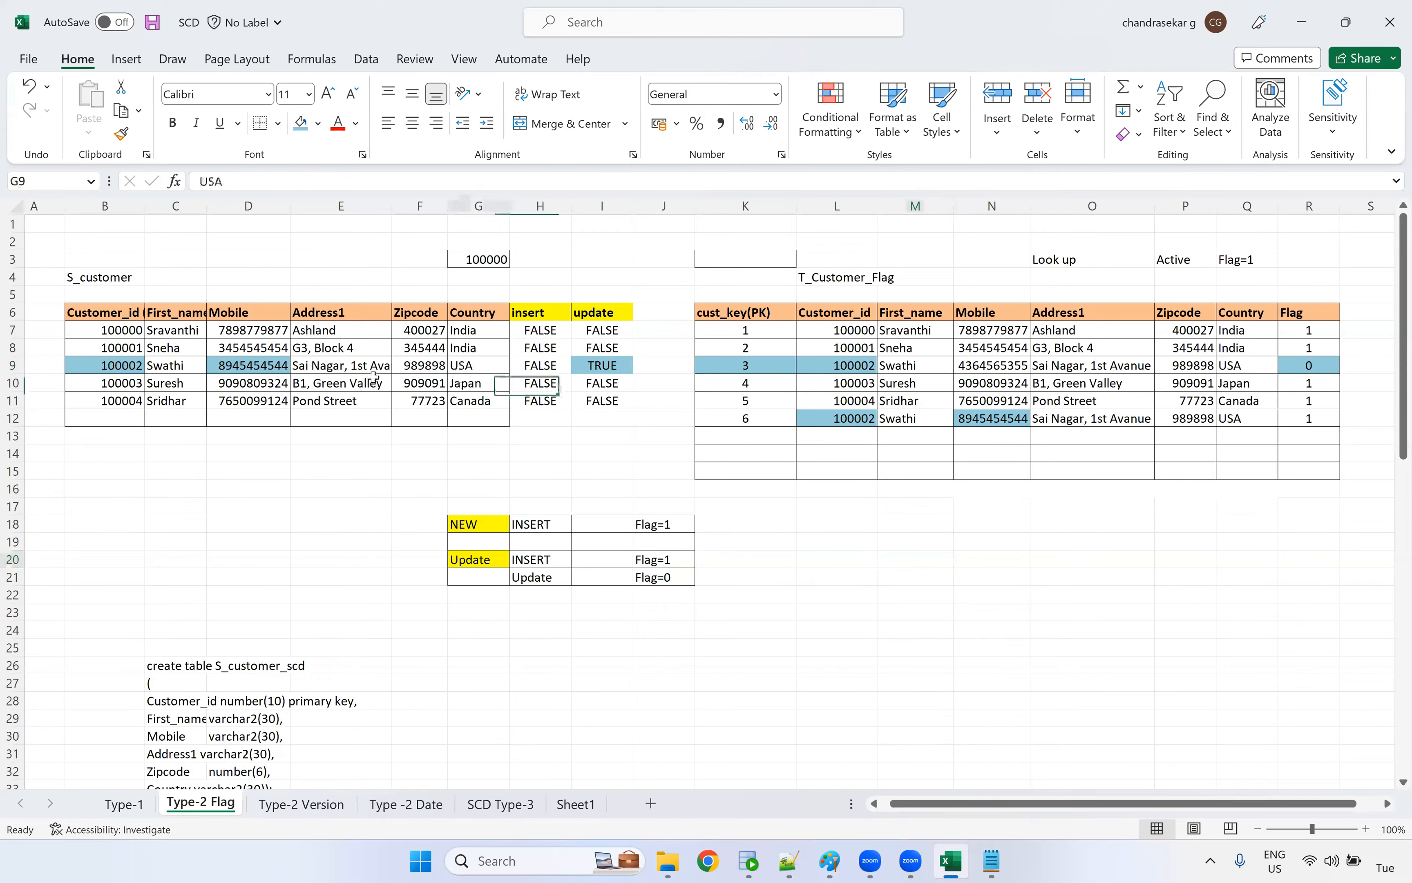
pyautogui.click(423, 364)
pyautogui.click(318, 123)
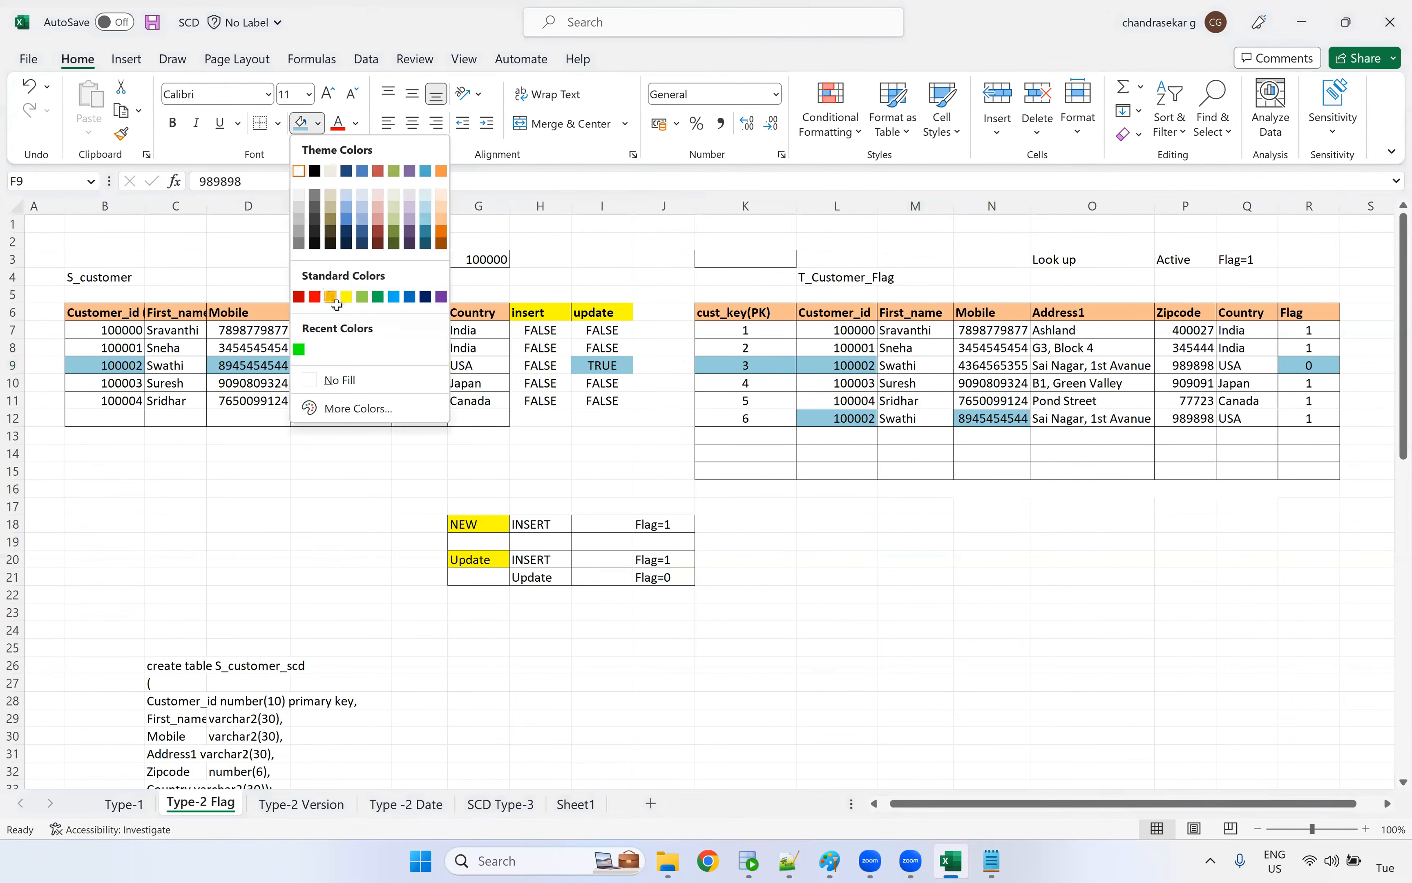
pyautogui.click(330, 297)
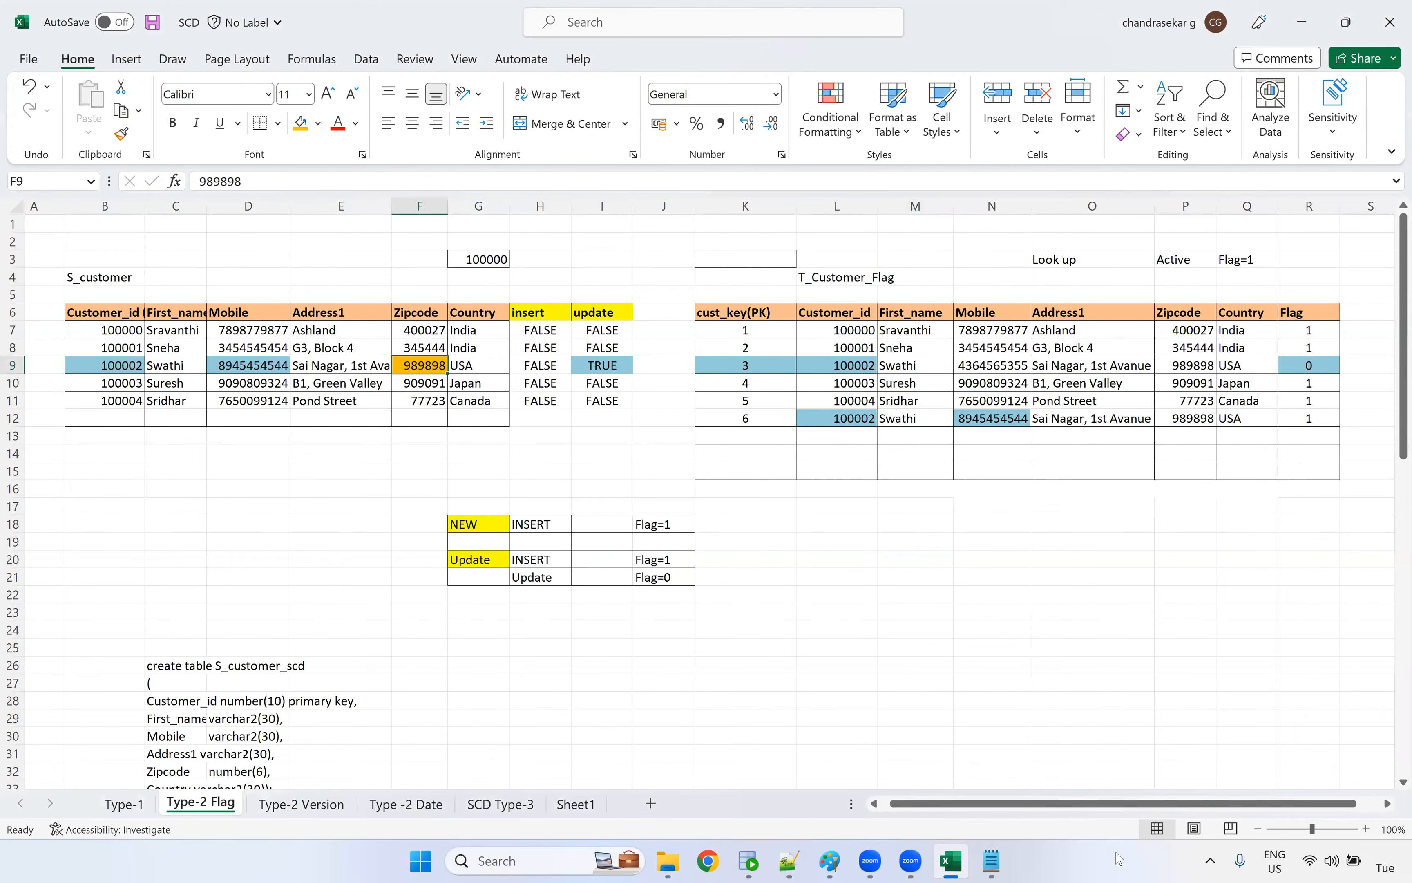
pyautogui.write('9435454')
pyautogui.press('BackSpace')
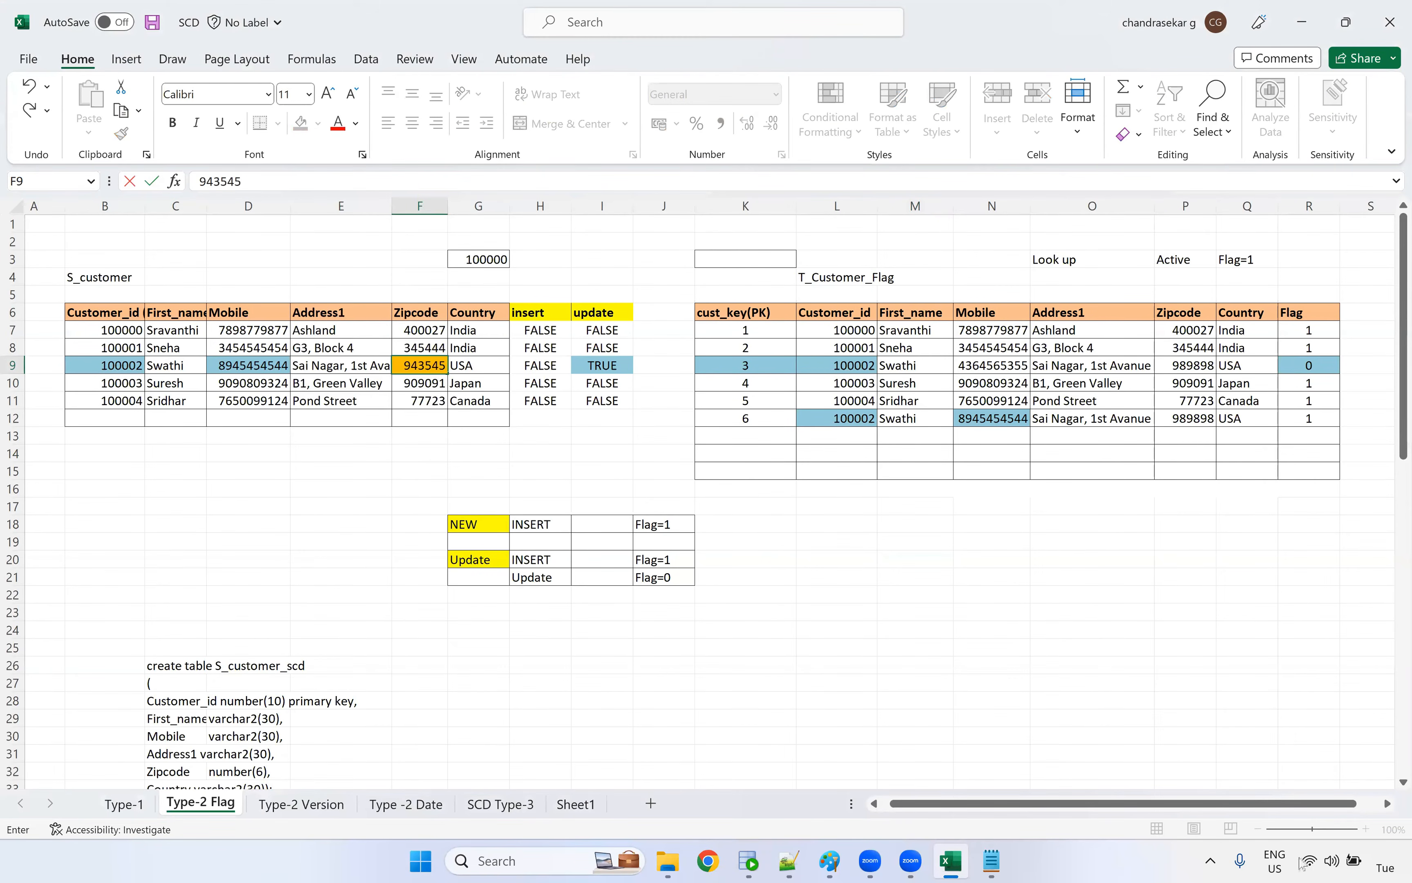
pyautogui.click(405, 421)
pyautogui.click(428, 366)
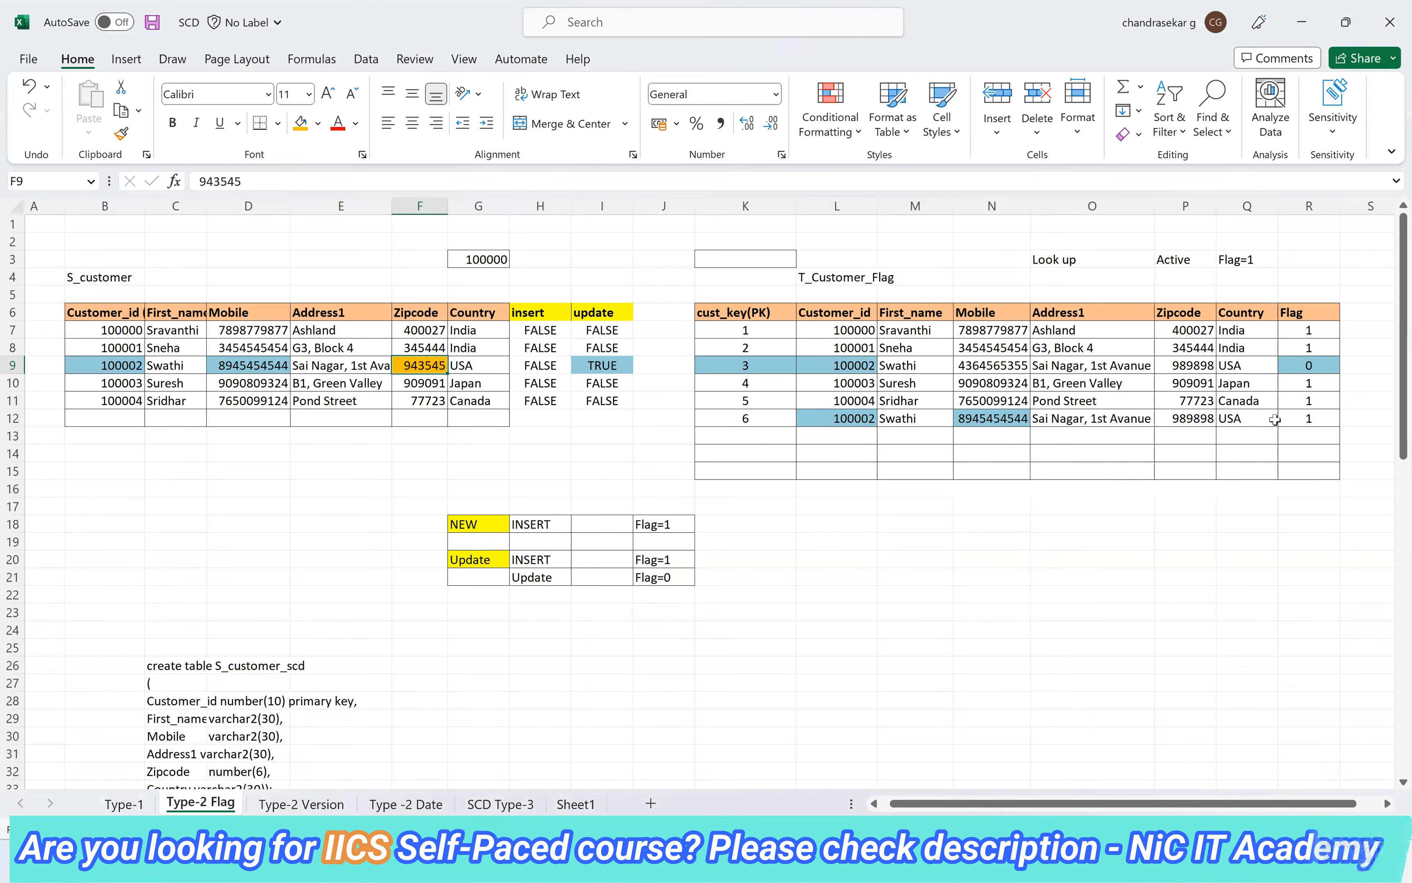
# Fill the cust_key cell of the active target record in row 12, K12, with orange
pyautogui.click(1294, 416)
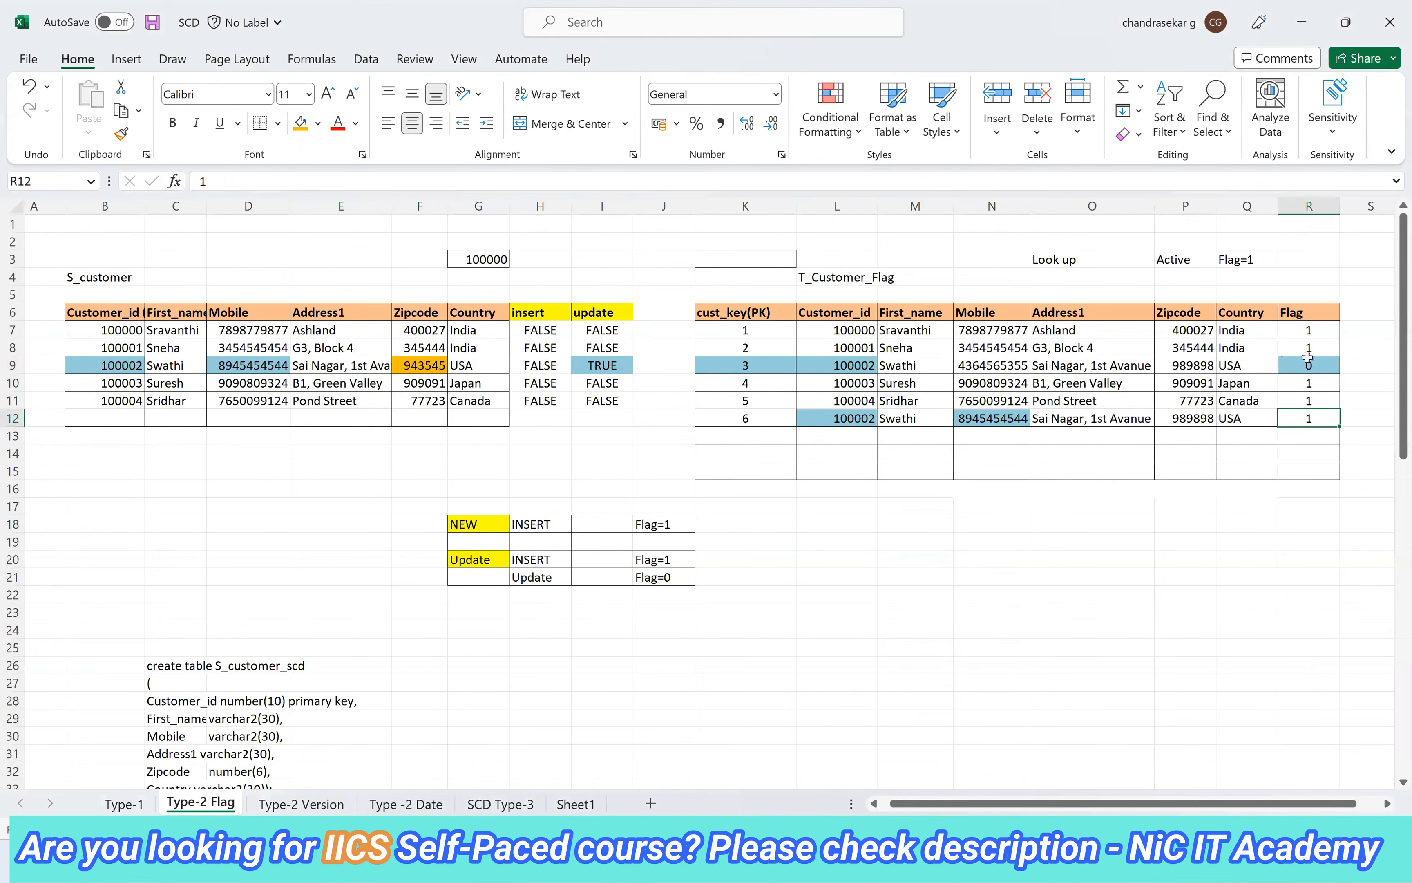
pyautogui.moveTo(748, 369); pyautogui.dragTo(829, 418)
pyautogui.moveTo(733, 414); pyautogui.dragTo(736, 417)
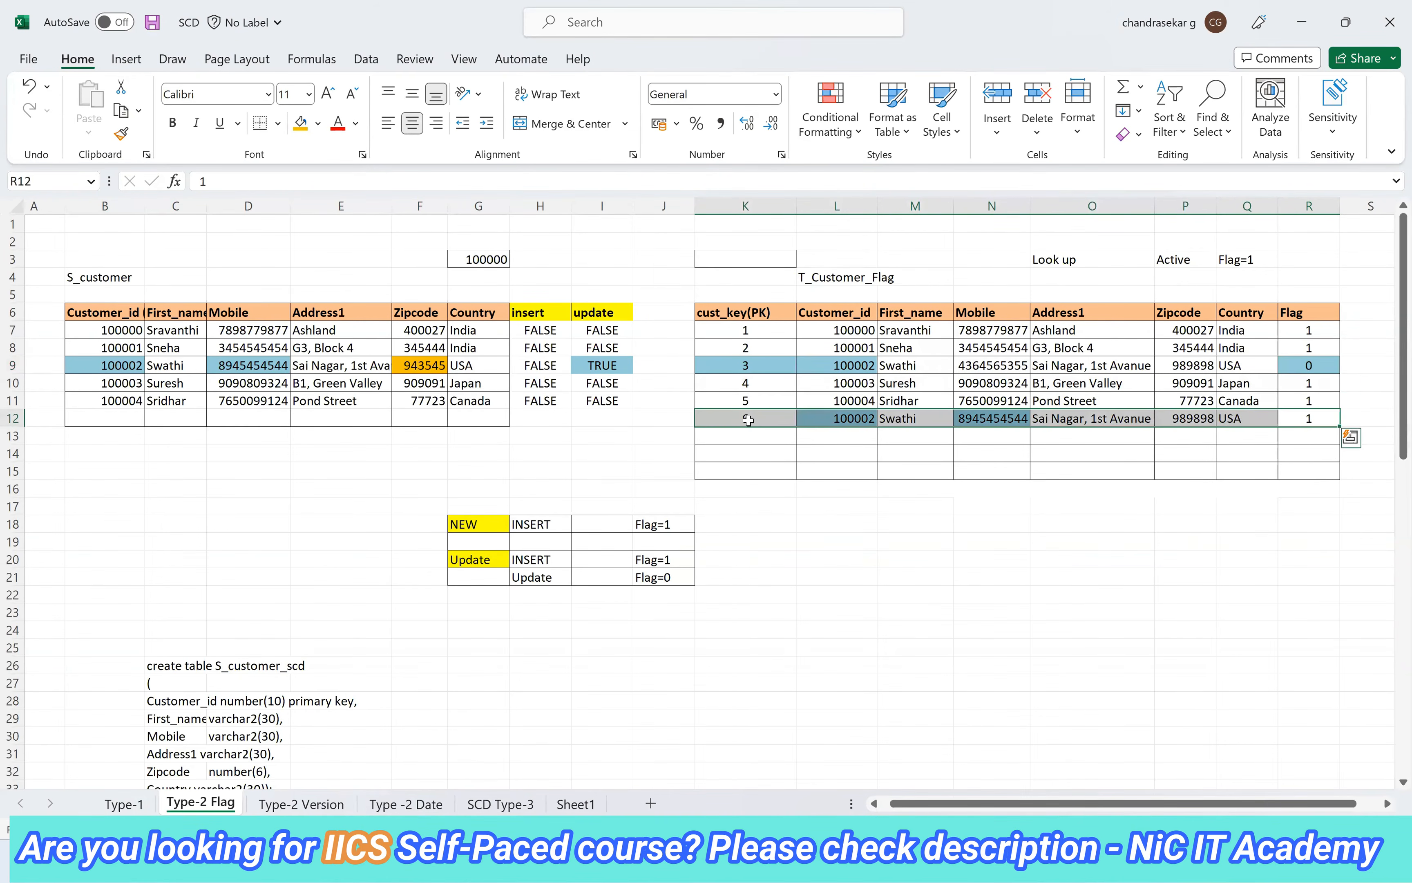
pyautogui.click(745, 420)
pyautogui.click(301, 131)
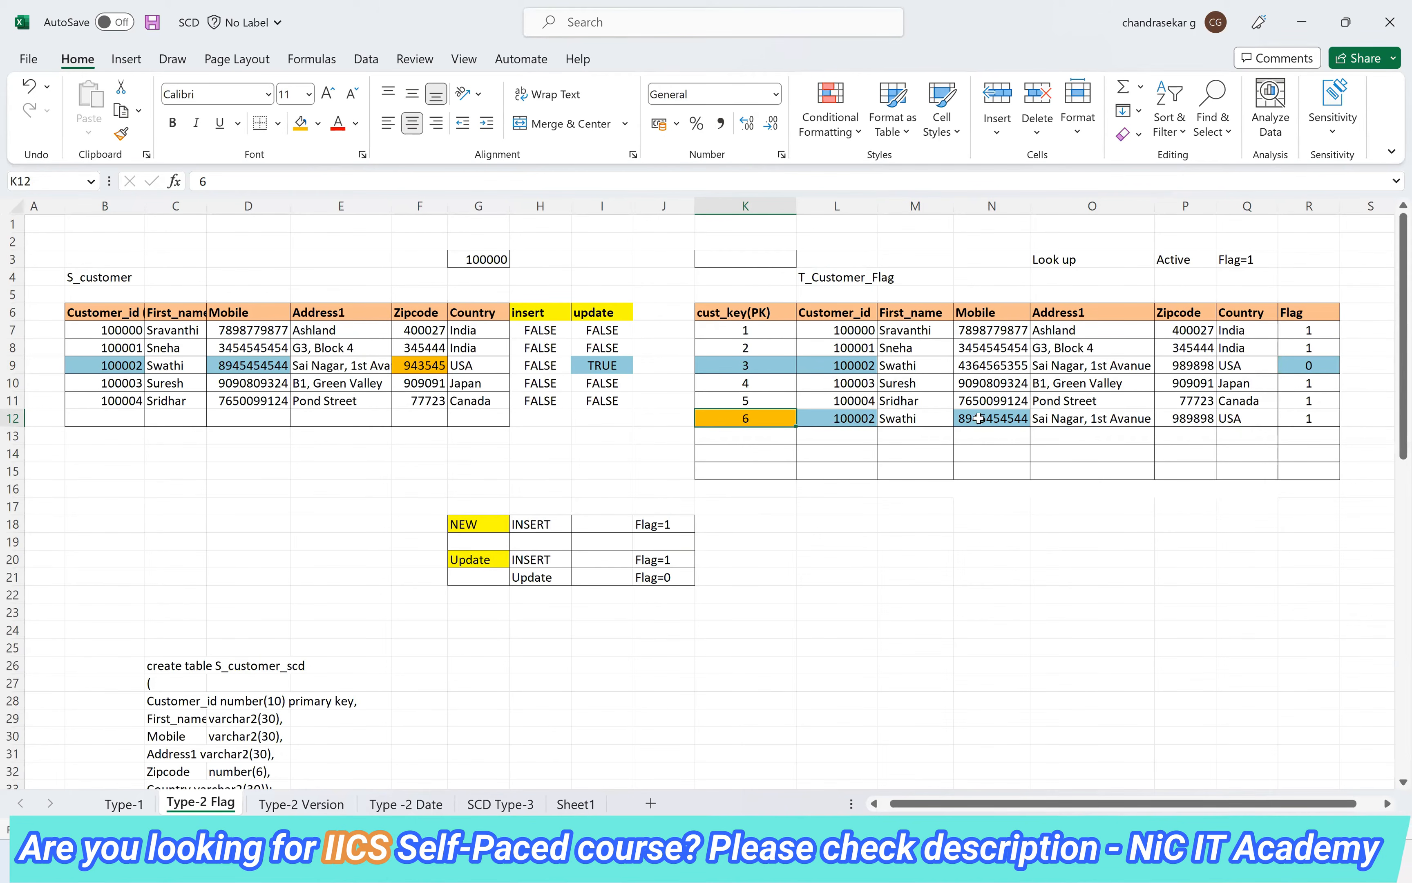
# Copy the changed source record B9:G9 into target row 13, starting at L13
pyautogui.click(589, 366)
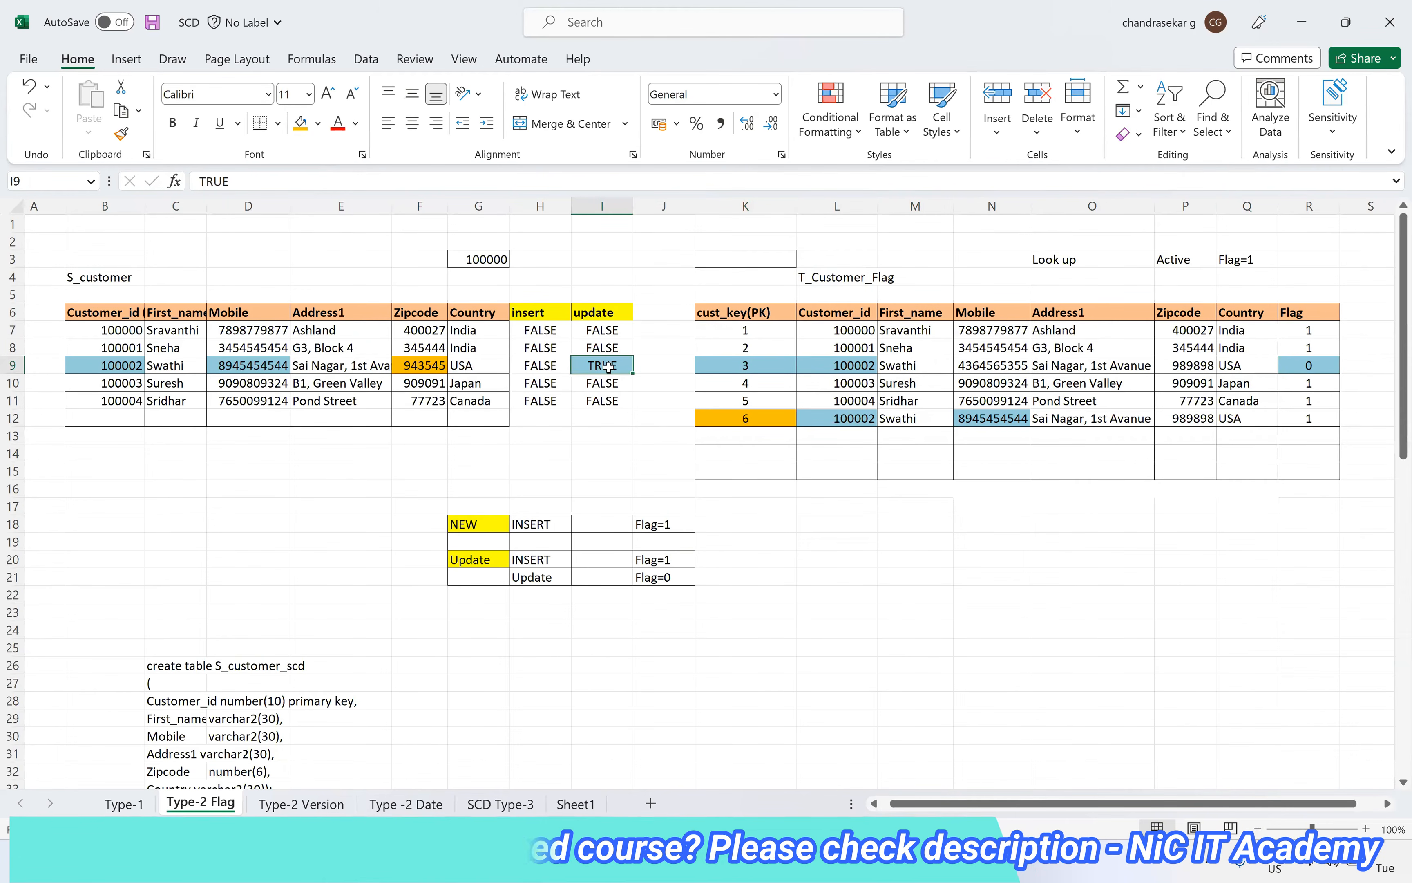
pyautogui.moveTo(110, 365); pyautogui.dragTo(476, 365)
pyautogui.hotkey('ctrl', 'c')
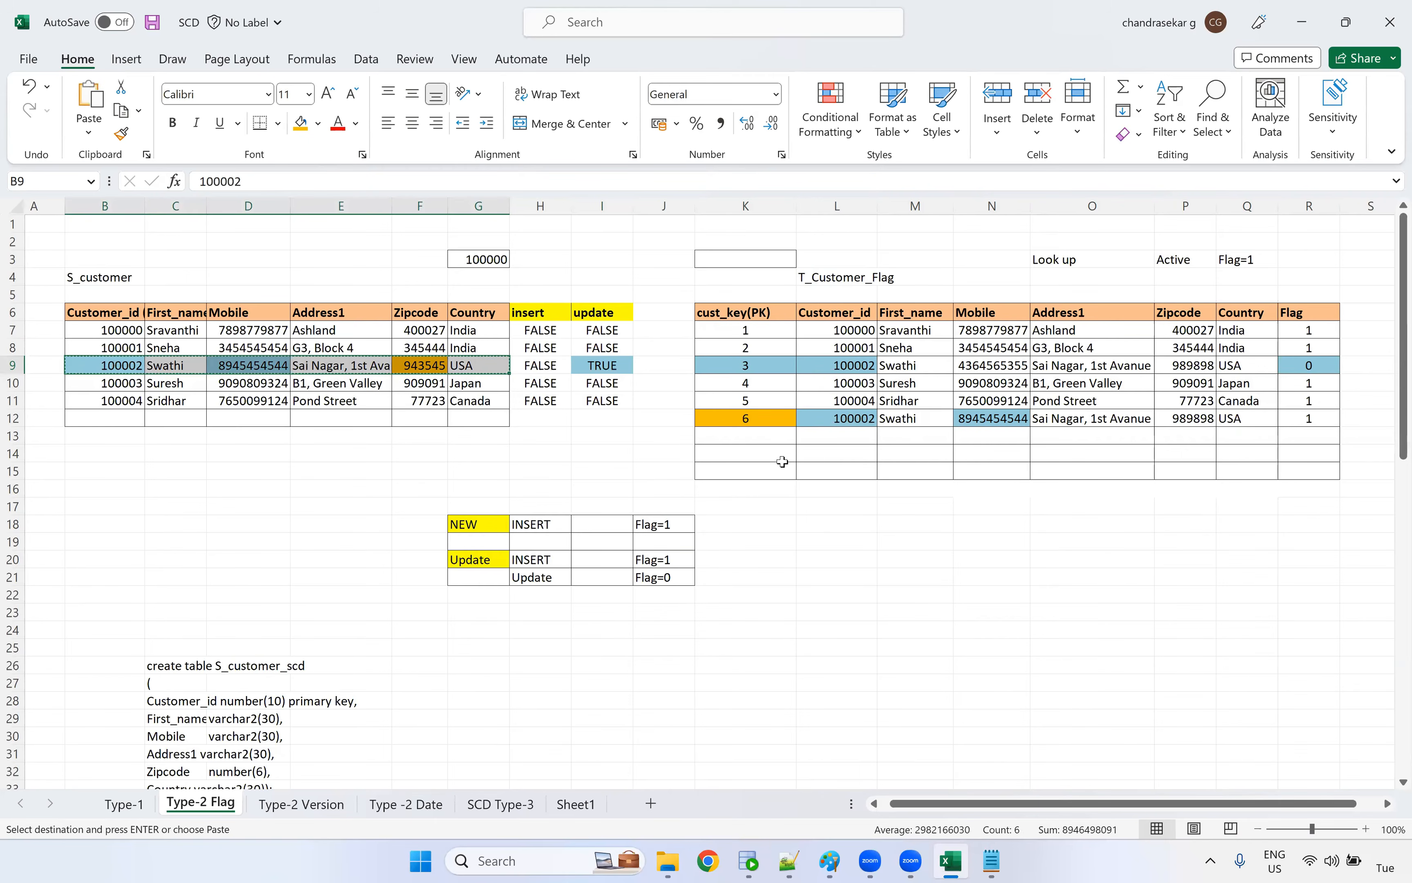
pyautogui.click(817, 442)
pyautogui.hotkey('ctrl', 'v')
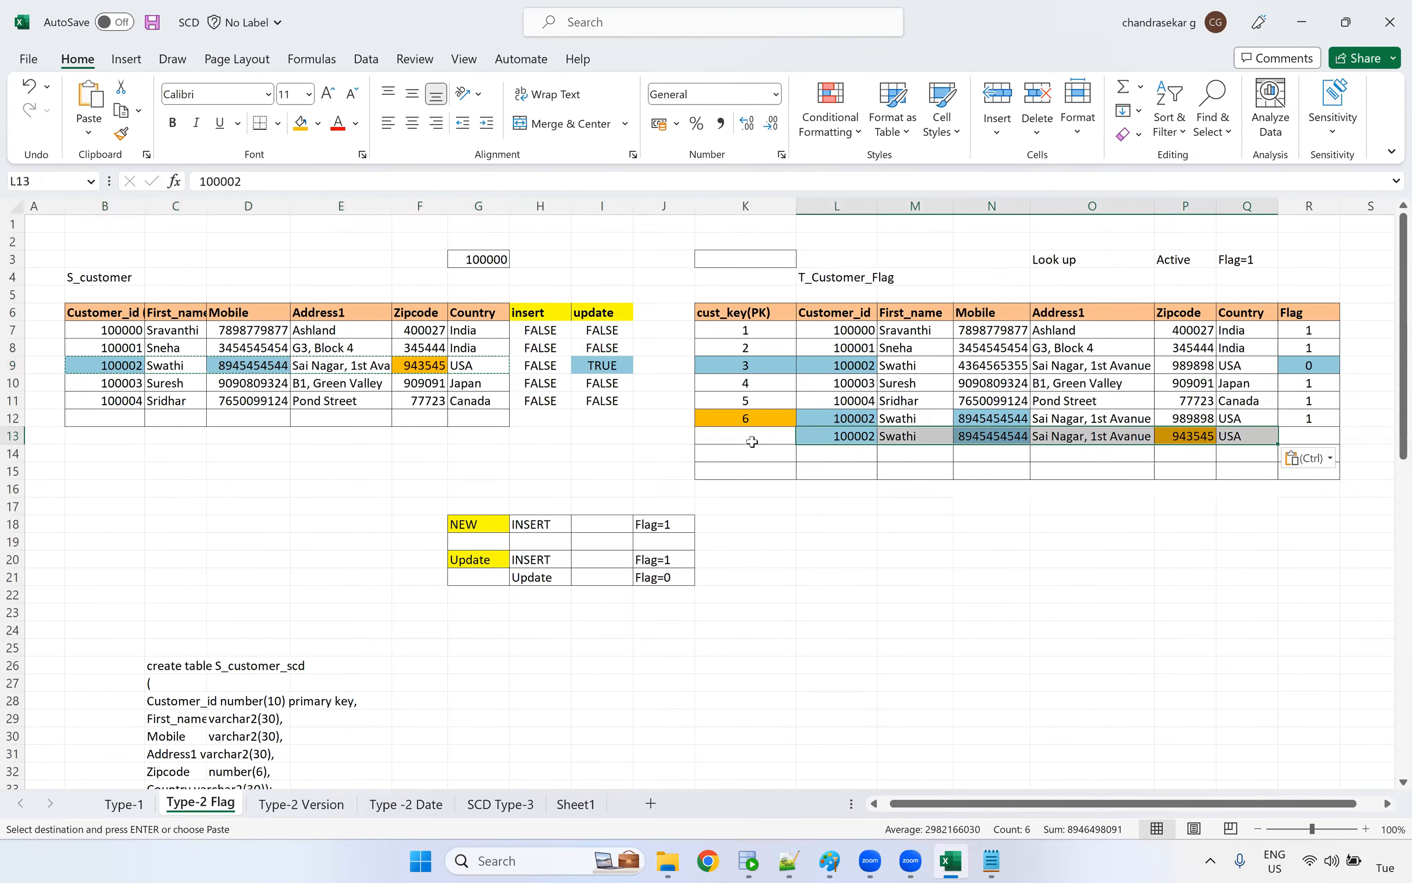
# Give the inserted row 13 record cust_key 7 in K13 and Flag 1 in R13
pyautogui.click(751, 442)
pyautogui.write('7')
pyautogui.click(782, 523)
pyautogui.click(1302, 439)
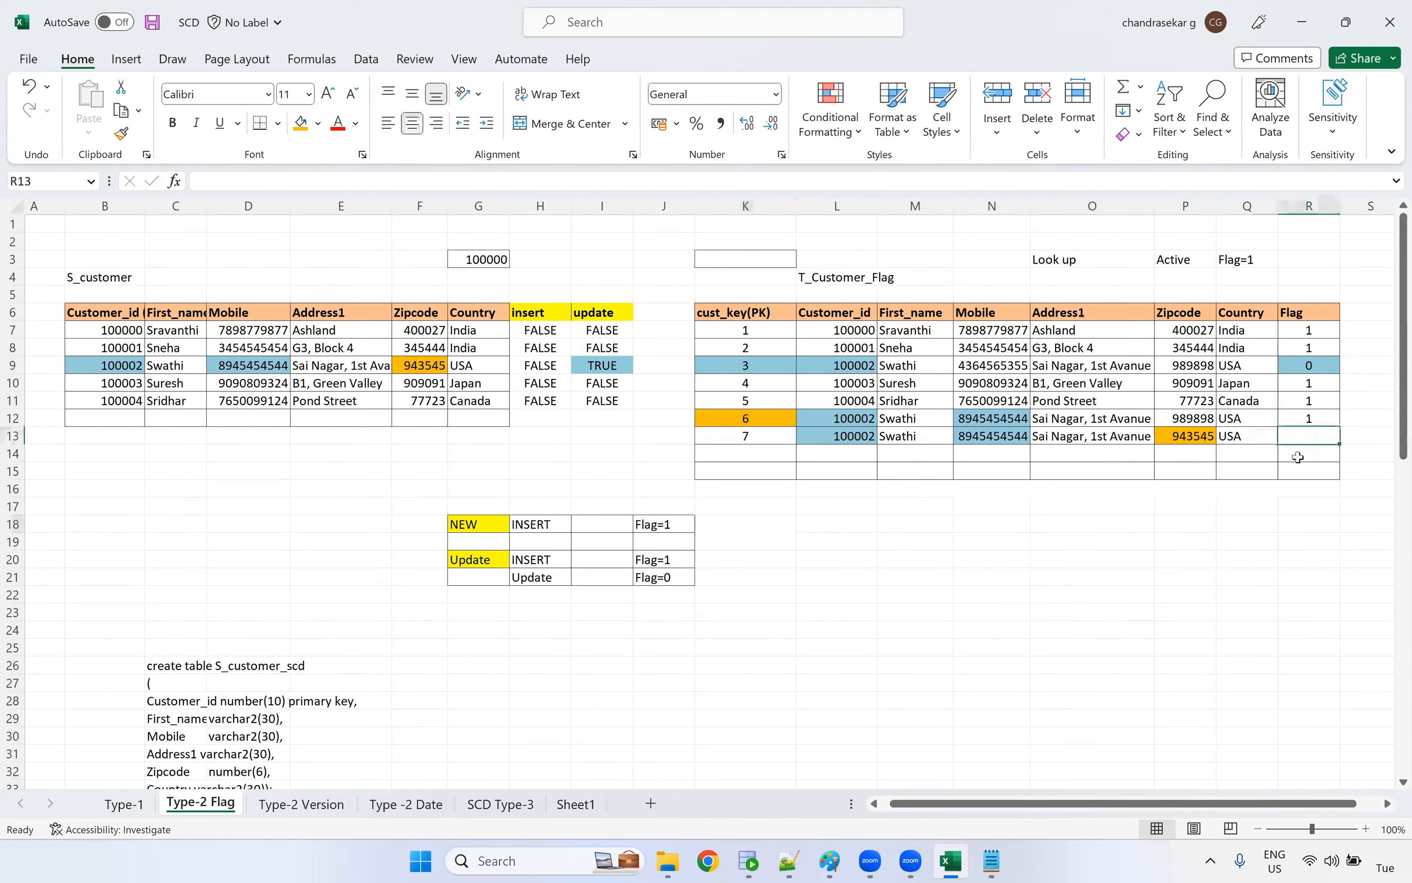
pyautogui.write('1')
pyautogui.press('Return')
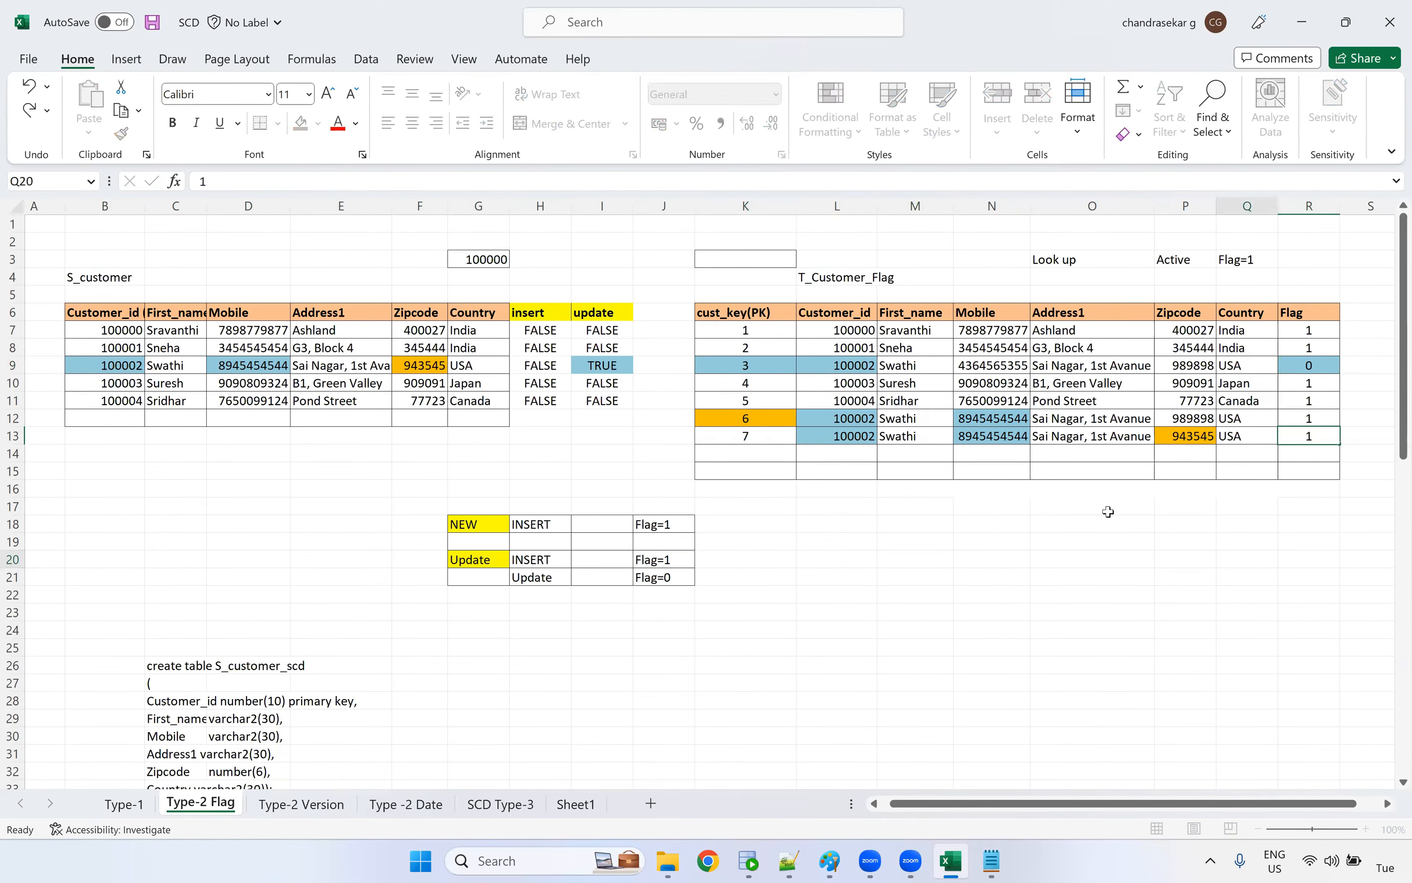
# Expire the row 12 target record by setting its Flag in R12 to 0
pyautogui.click(749, 421)
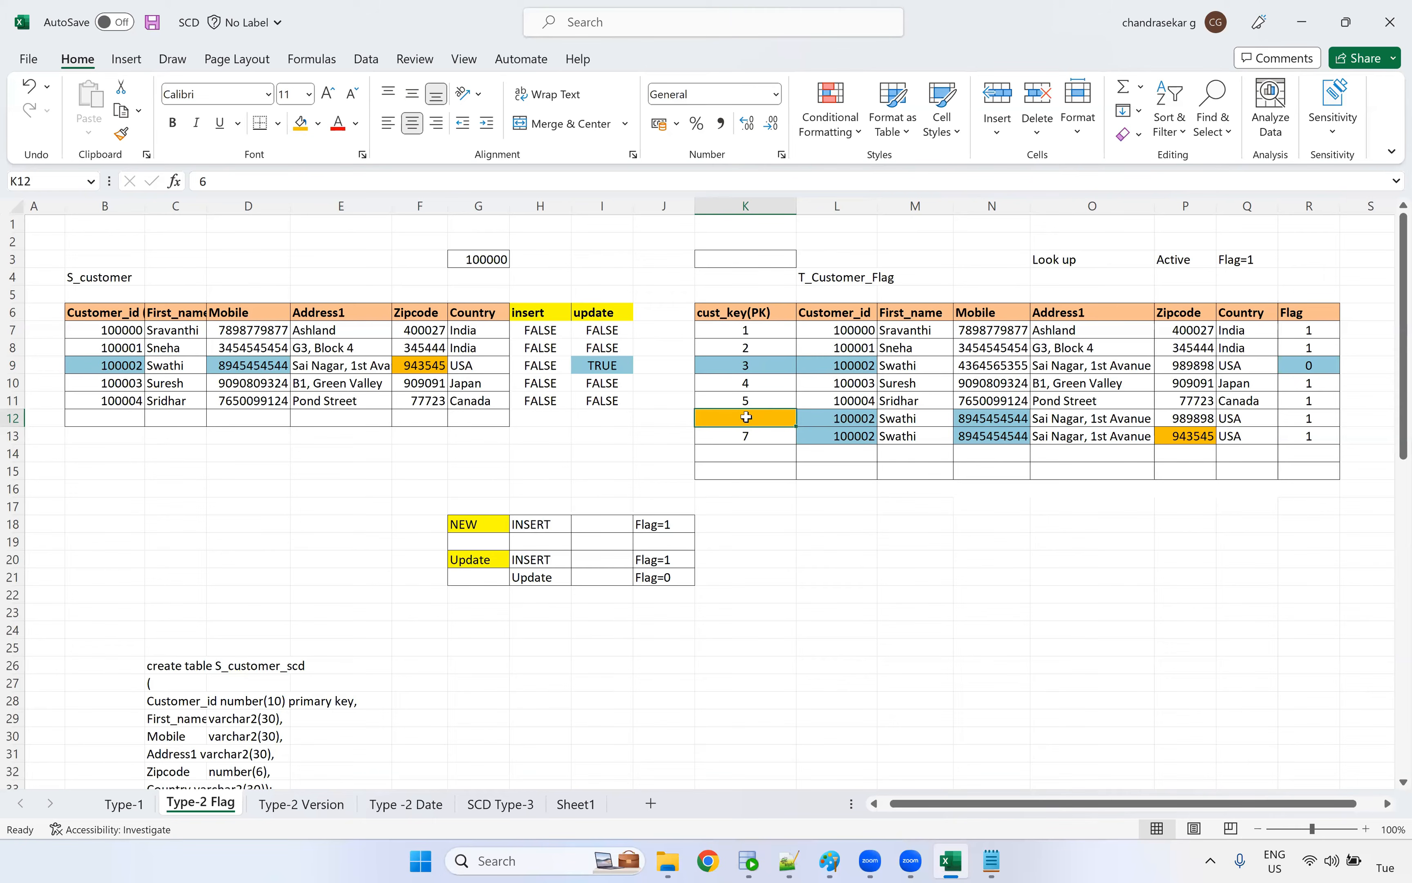
pyautogui.click(1290, 418)
pyautogui.write('0')
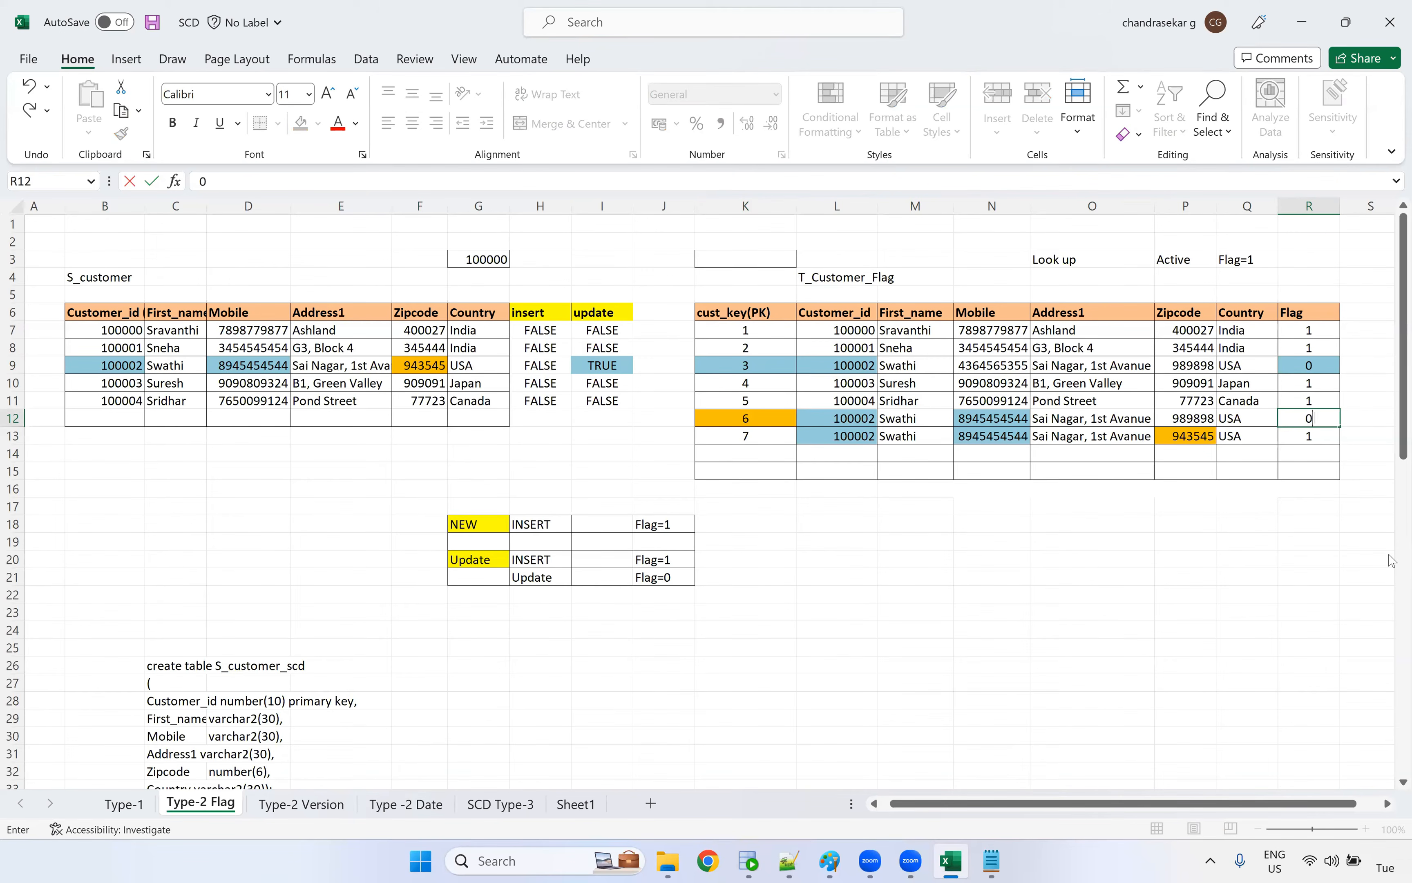
pyautogui.click(1231, 564)
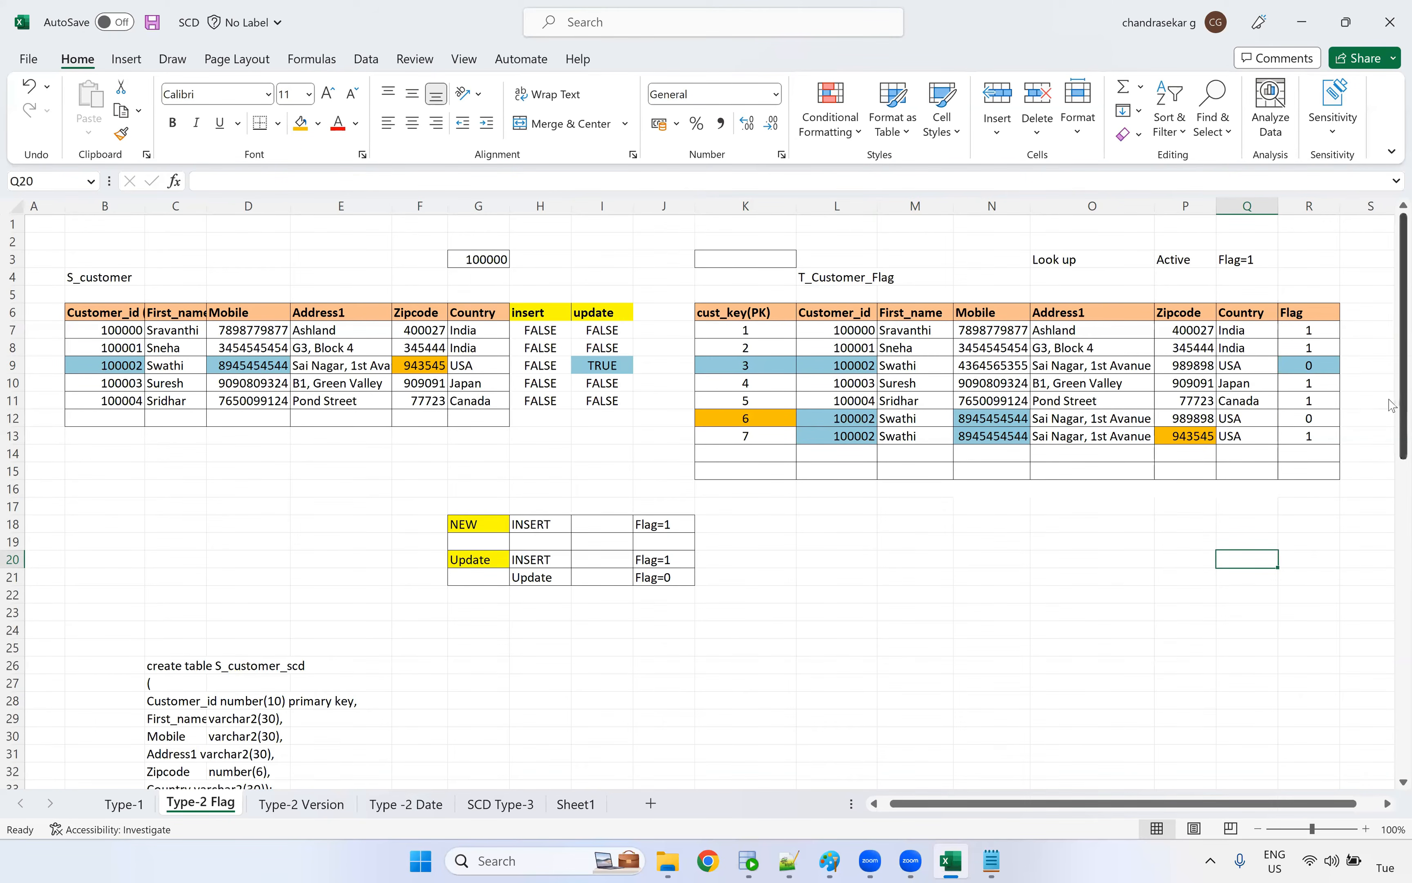
# Compare the source table B6:G12 with the target's additional cust_key(PK) and Flag columns
pyautogui.moveTo(1390, 407); pyautogui.dragTo(1391, 437)
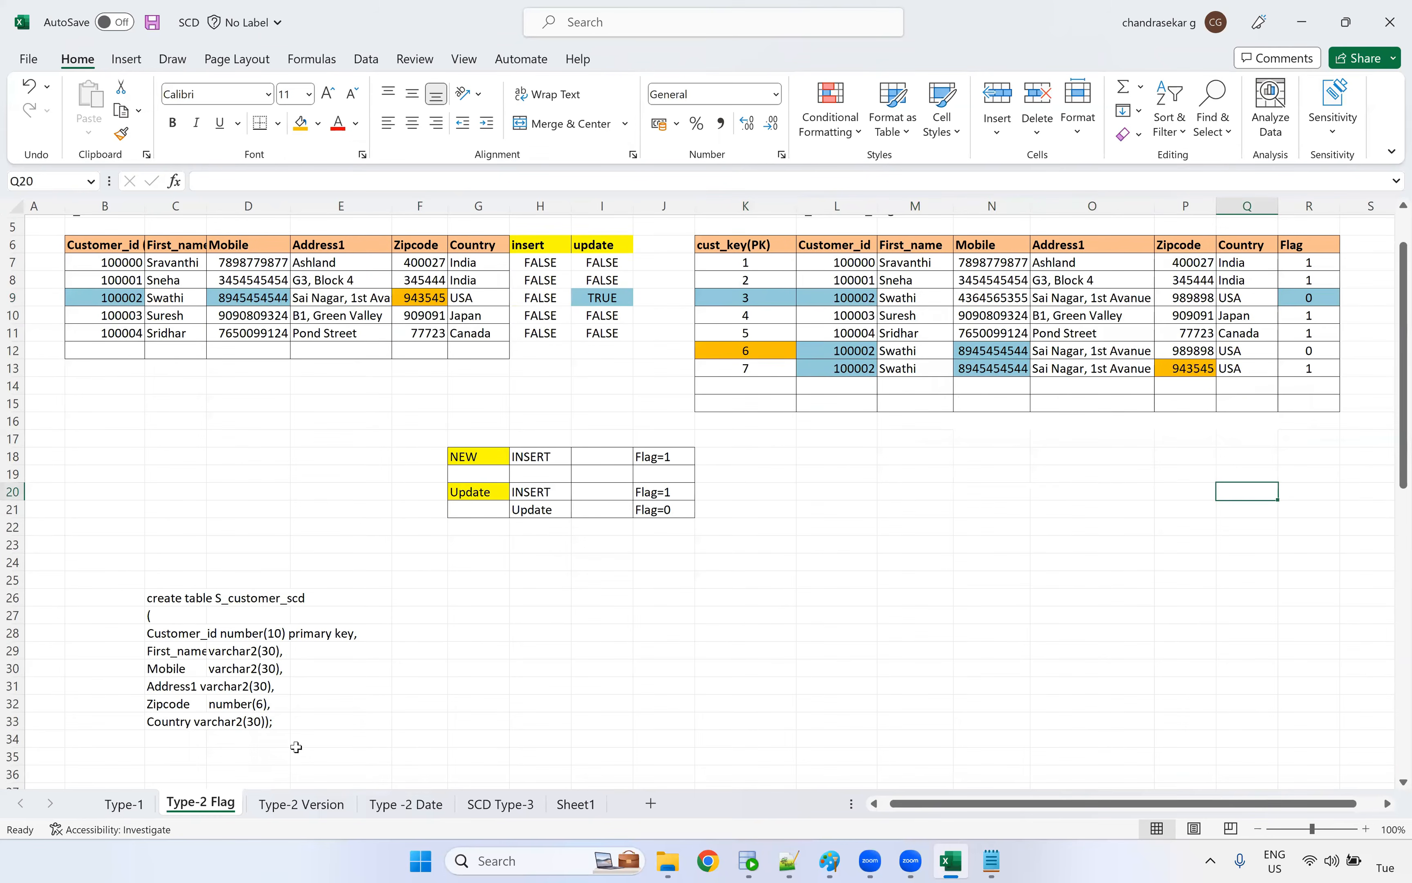
pyautogui.scroll(2, 366, 555)
pyautogui.moveTo(121, 312); pyautogui.dragTo(502, 417)
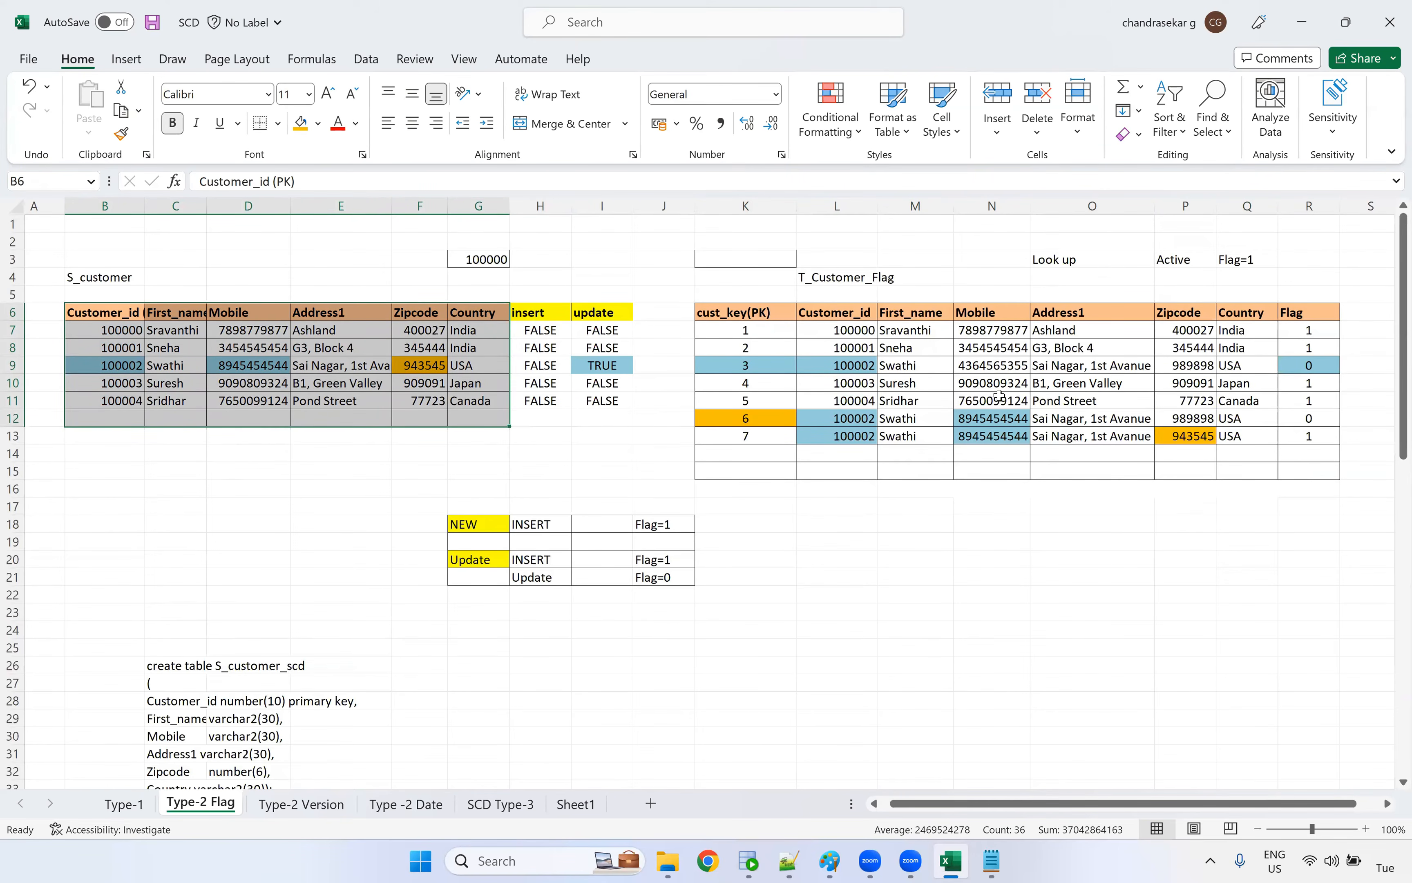
pyautogui.moveTo(756, 284); pyautogui.dragTo(749, 471)
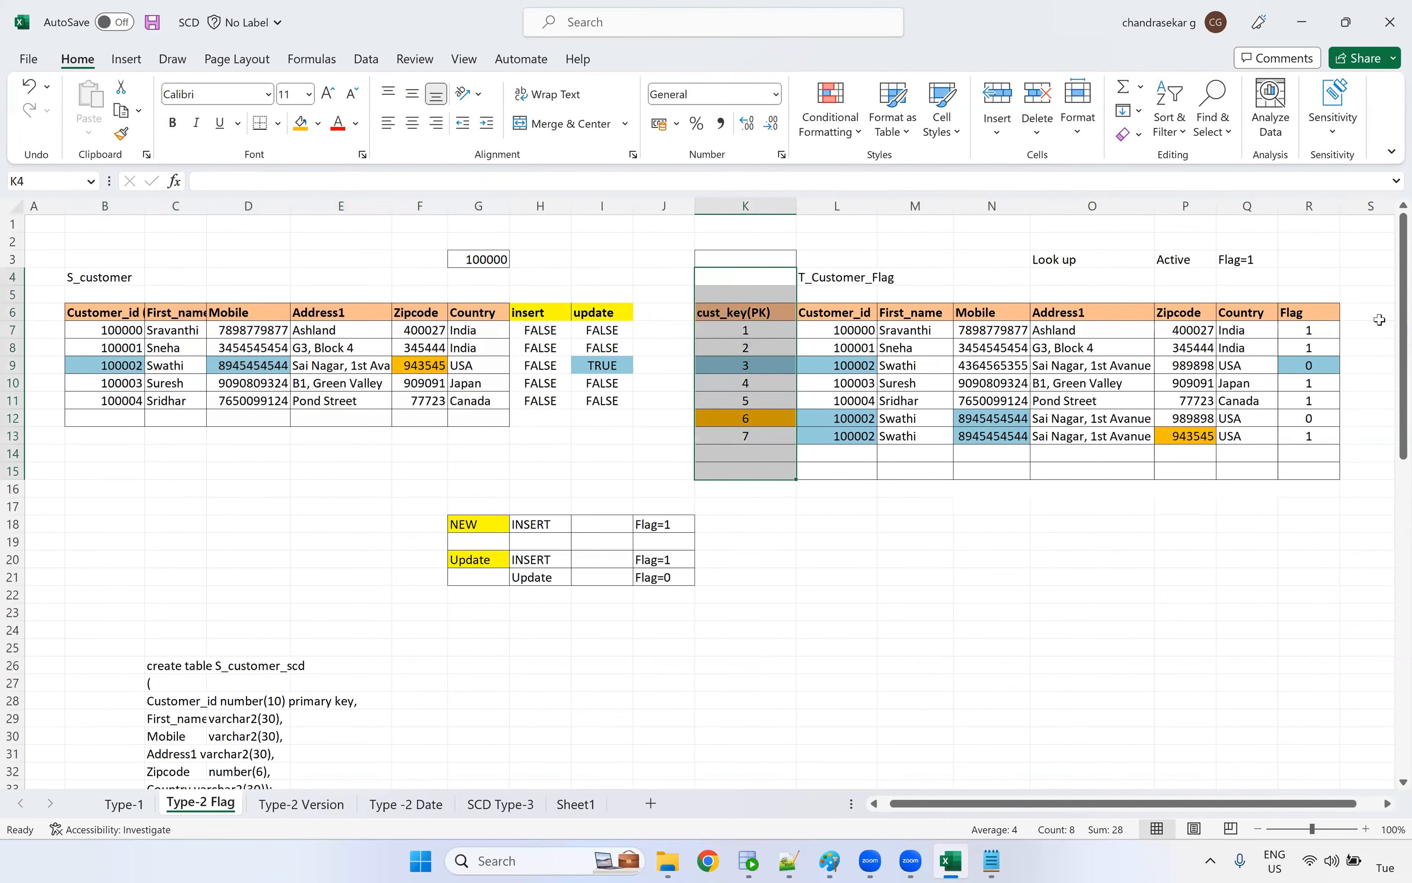
pyautogui.moveTo(1312, 278); pyautogui.dragTo(1319, 493)
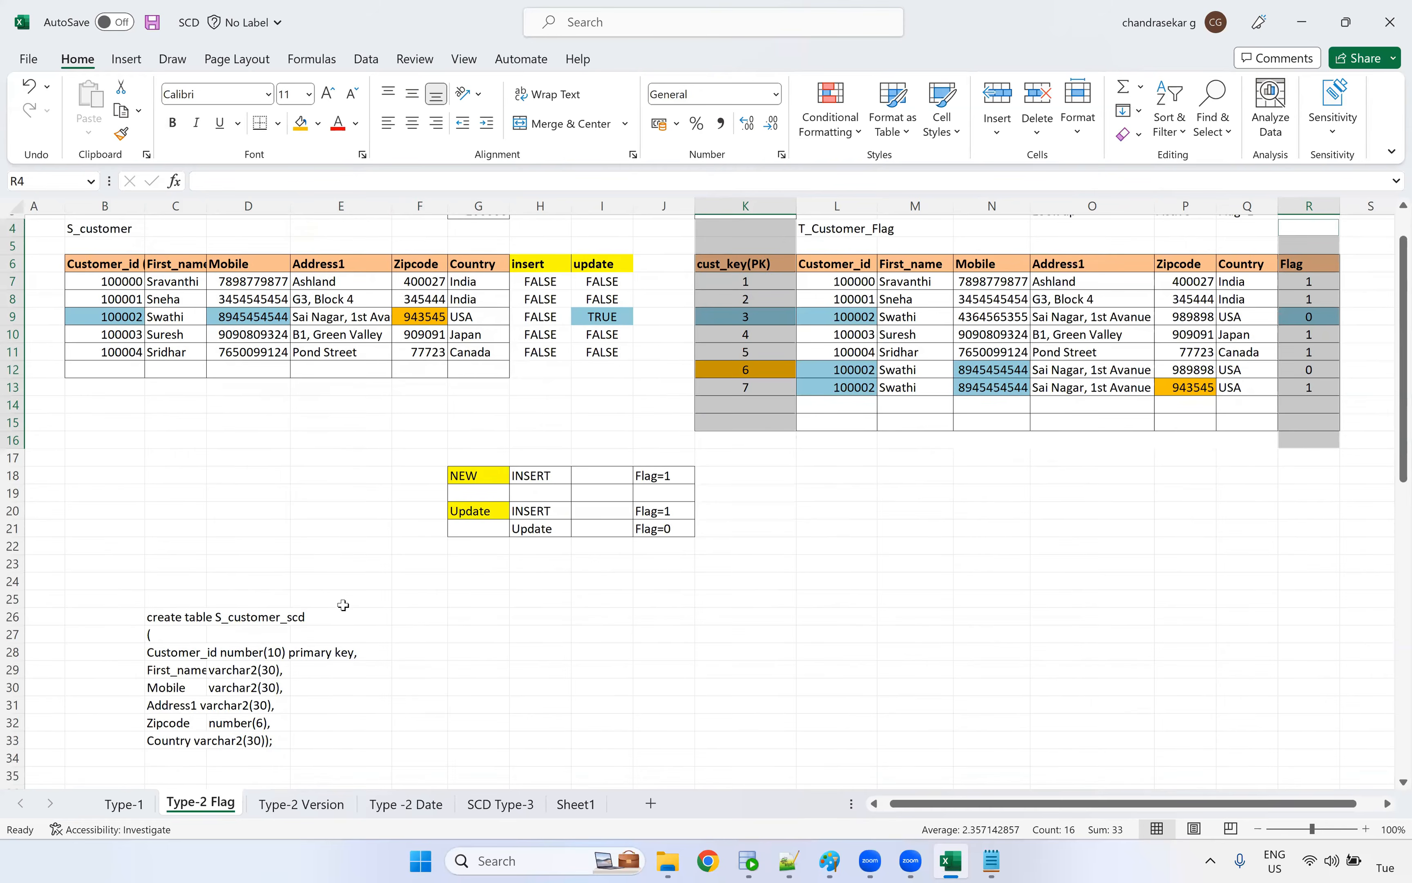
# Copy the create table t_customer_scd_flag statement from C38:C47 and paste it into the CORE worksheet in Oracle SQL Developer
pyautogui.scroll(-2, 342, 603)
pyautogui.click(148, 554)
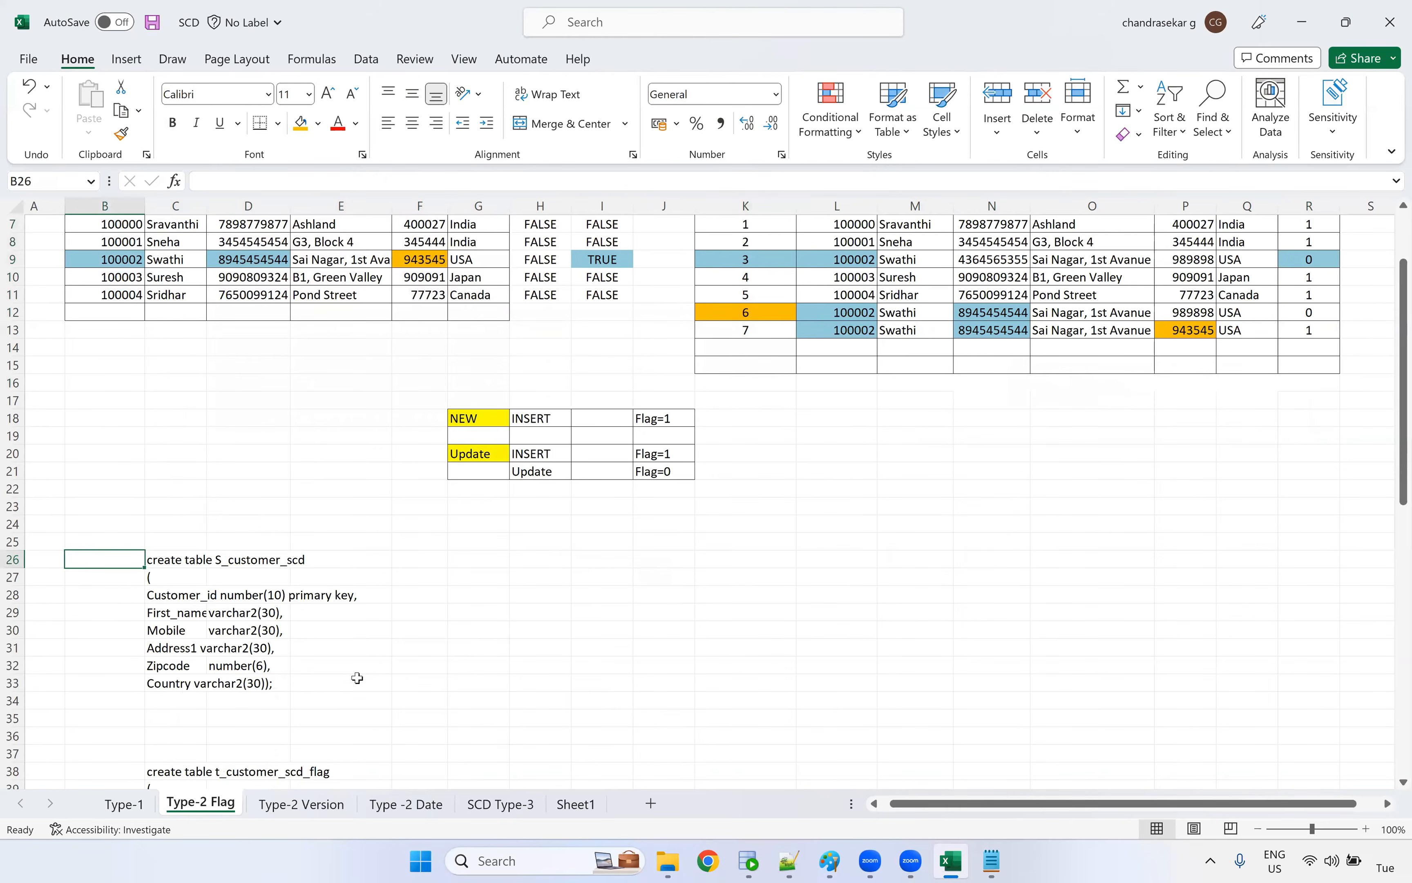
pyautogui.scroll(-4, 356, 686)
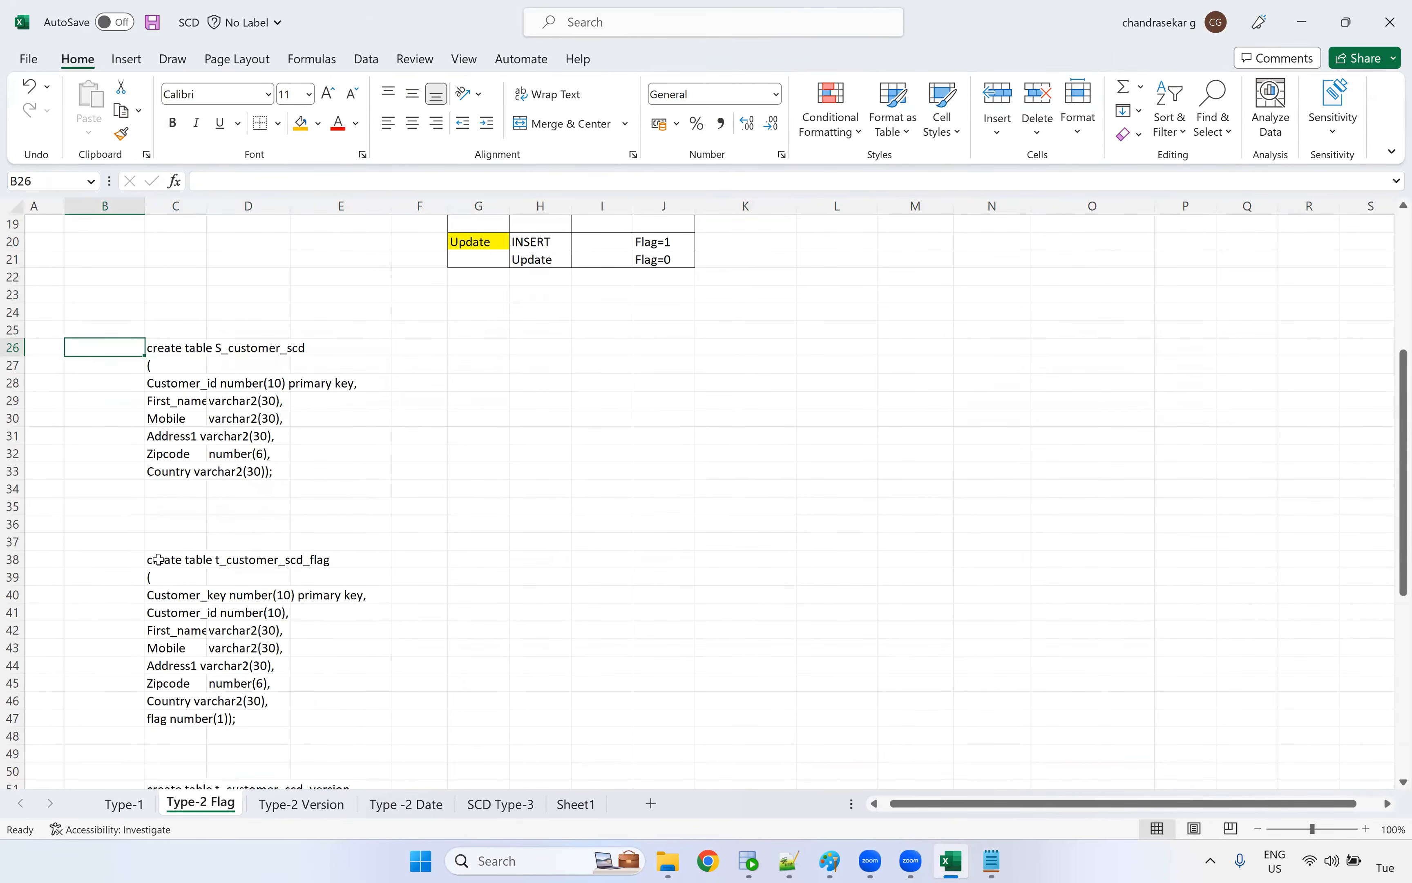
pyautogui.click(156, 559)
pyautogui.moveTo(250, 648); pyautogui.dragTo(385, 736)
pyautogui.hotkey('ctrl', 'c')
pyautogui.click(752, 862)
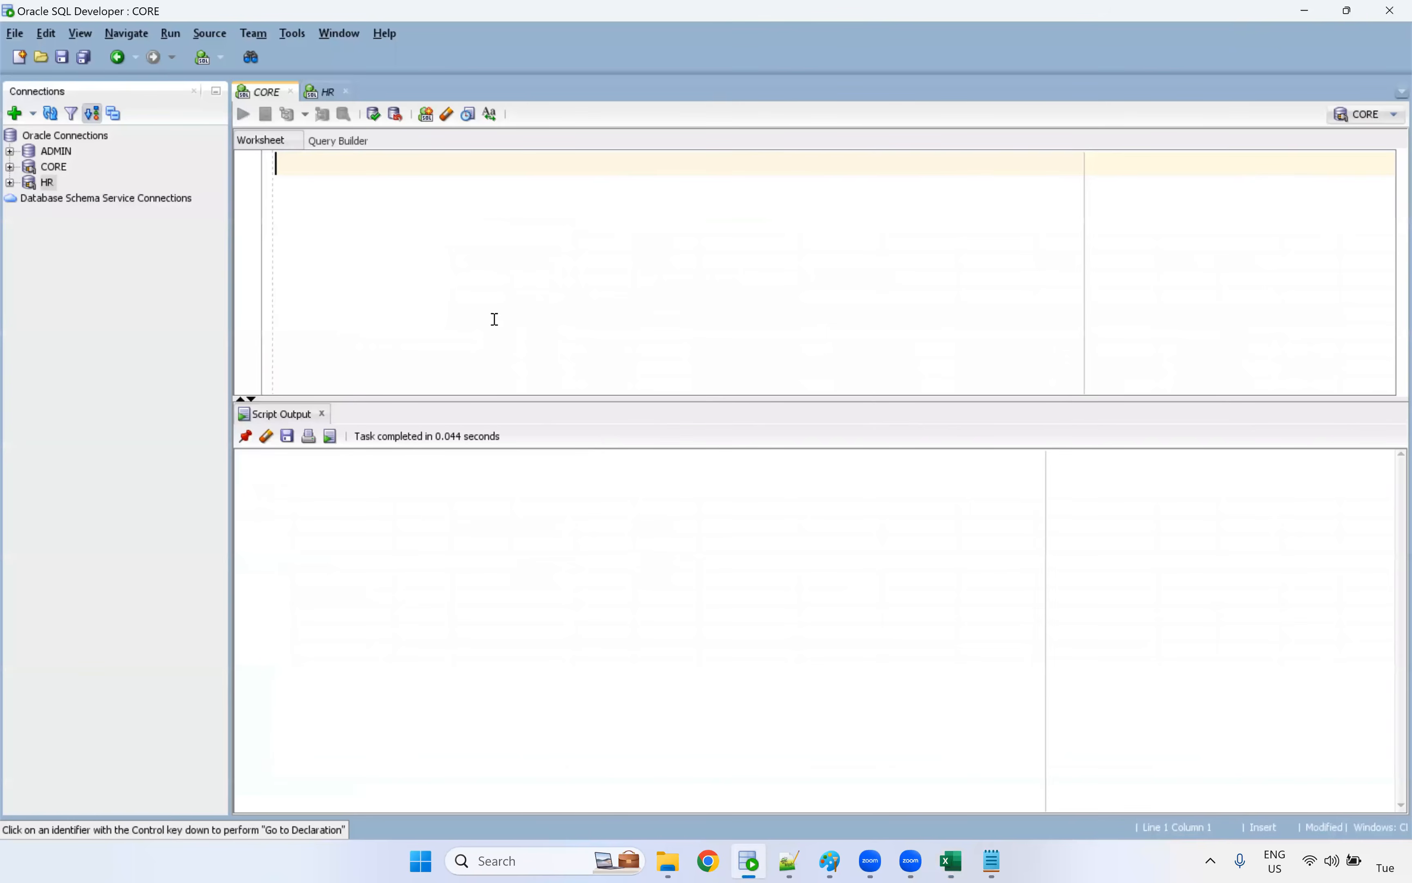
pyautogui.hotkey('ctrl', 'v')
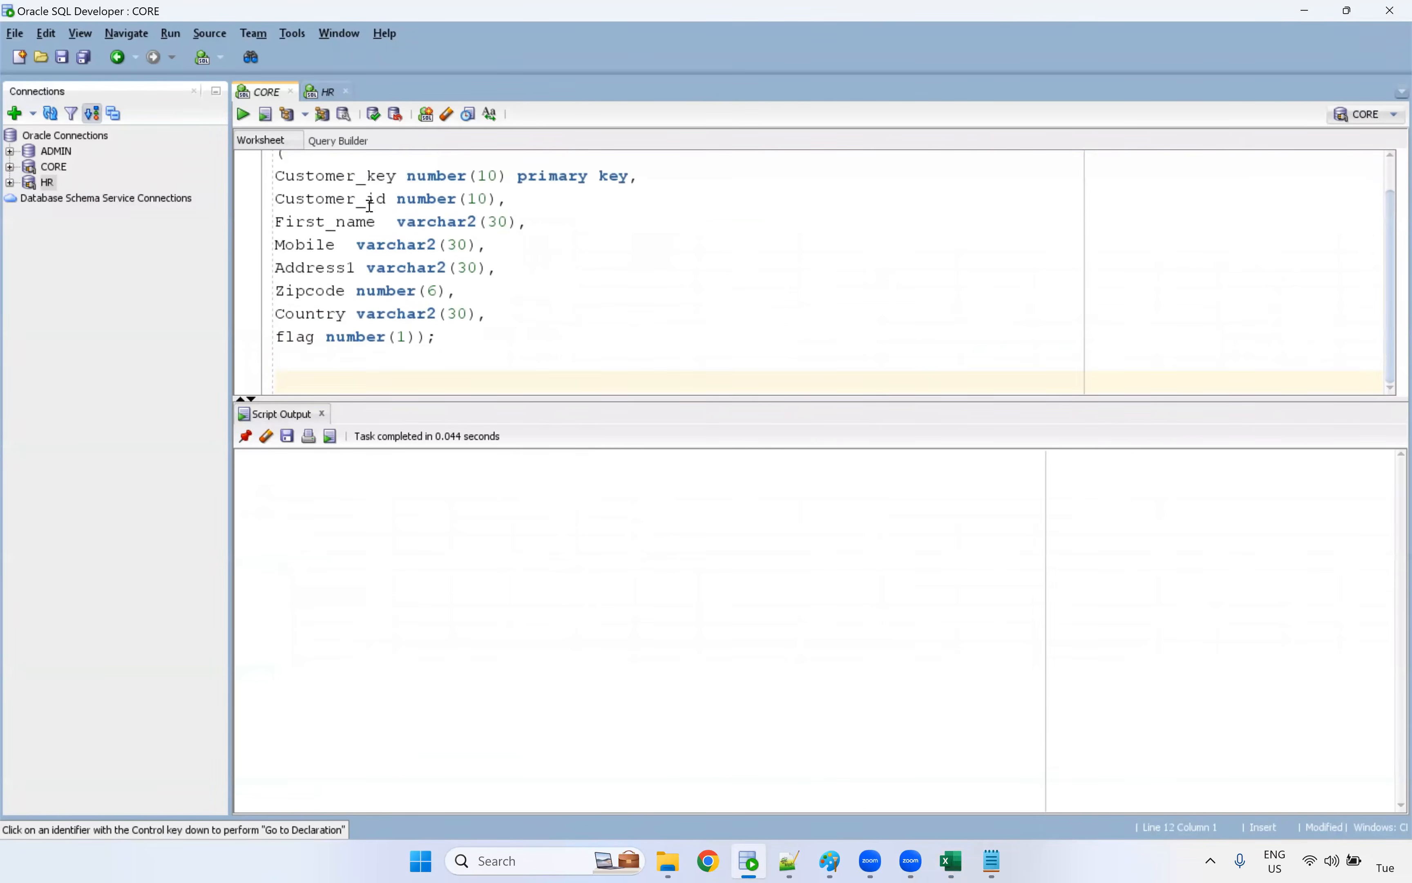
# Place the CORE worksheet after HR with a taller editor area, and run the create table t_customer_scd_flag statement
pyautogui.scroll(2, 401, 266)
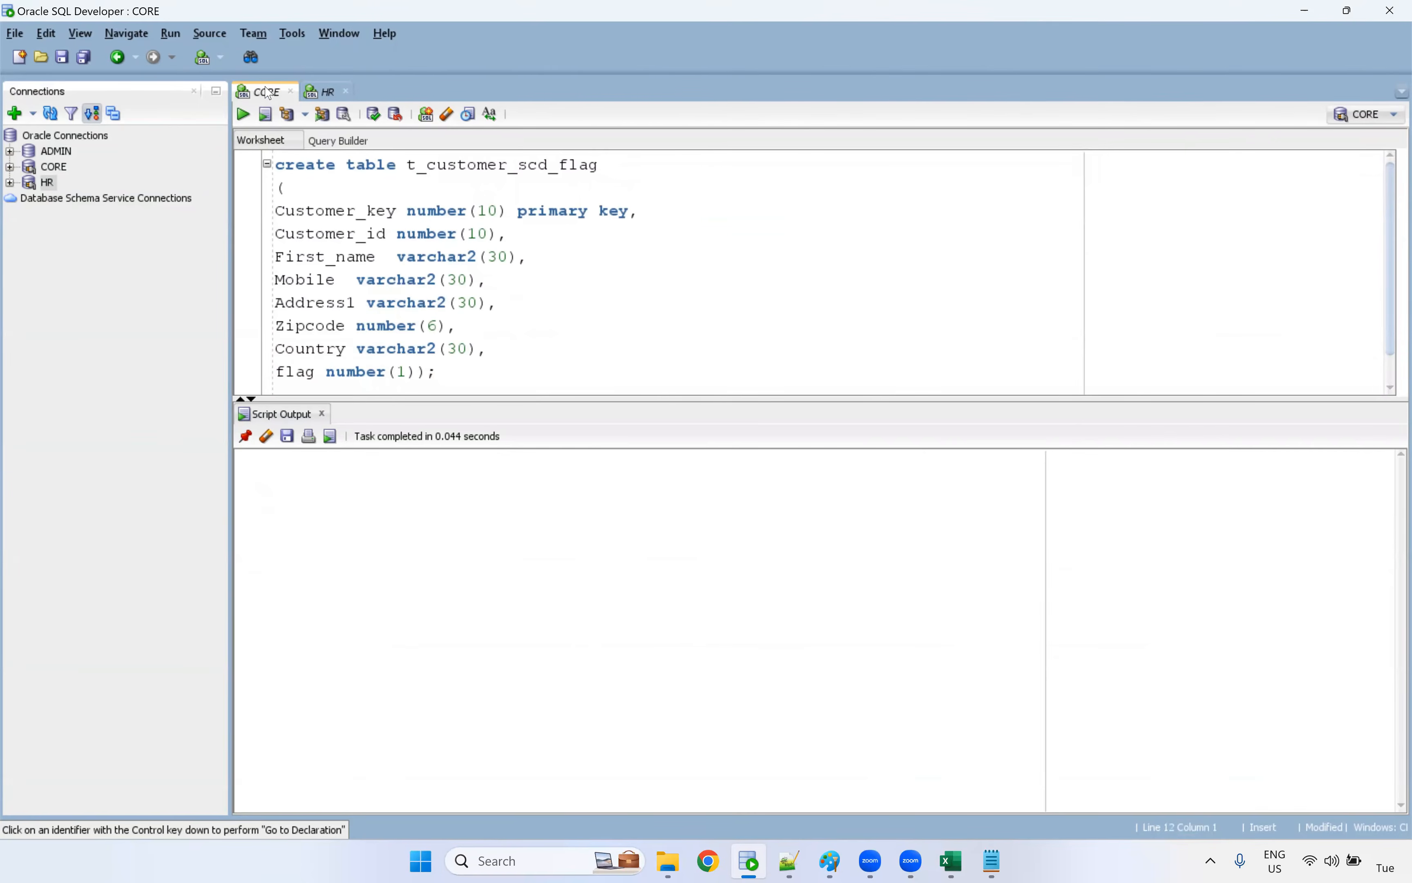
pyautogui.moveTo(265, 87); pyautogui.dragTo(327, 90)
pyautogui.moveTo(497, 397); pyautogui.dragTo(514, 495)
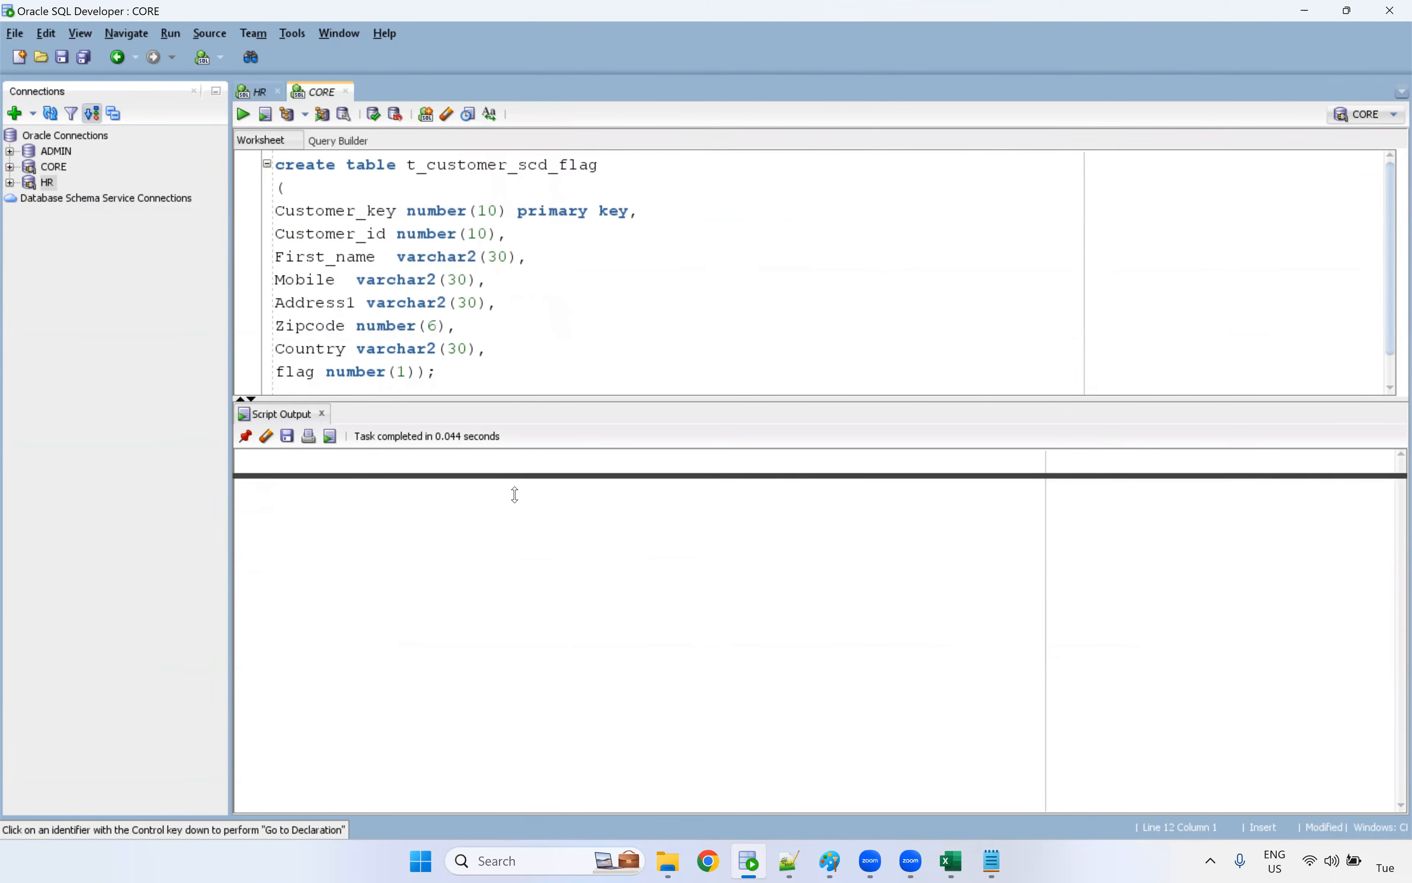
pyautogui.click(443, 374)
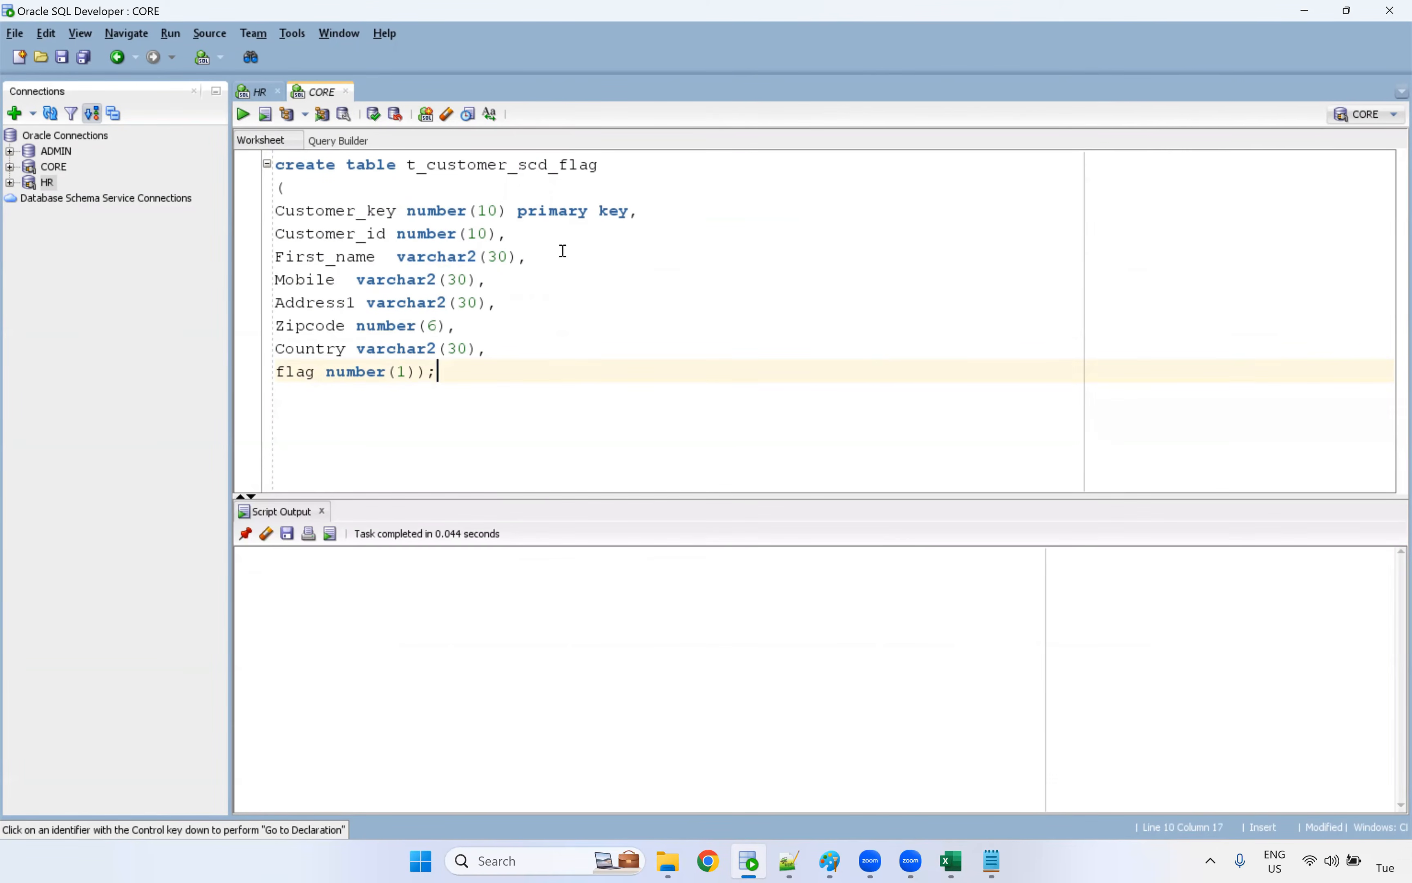
pyautogui.hotkey('ctrl', 'Return')
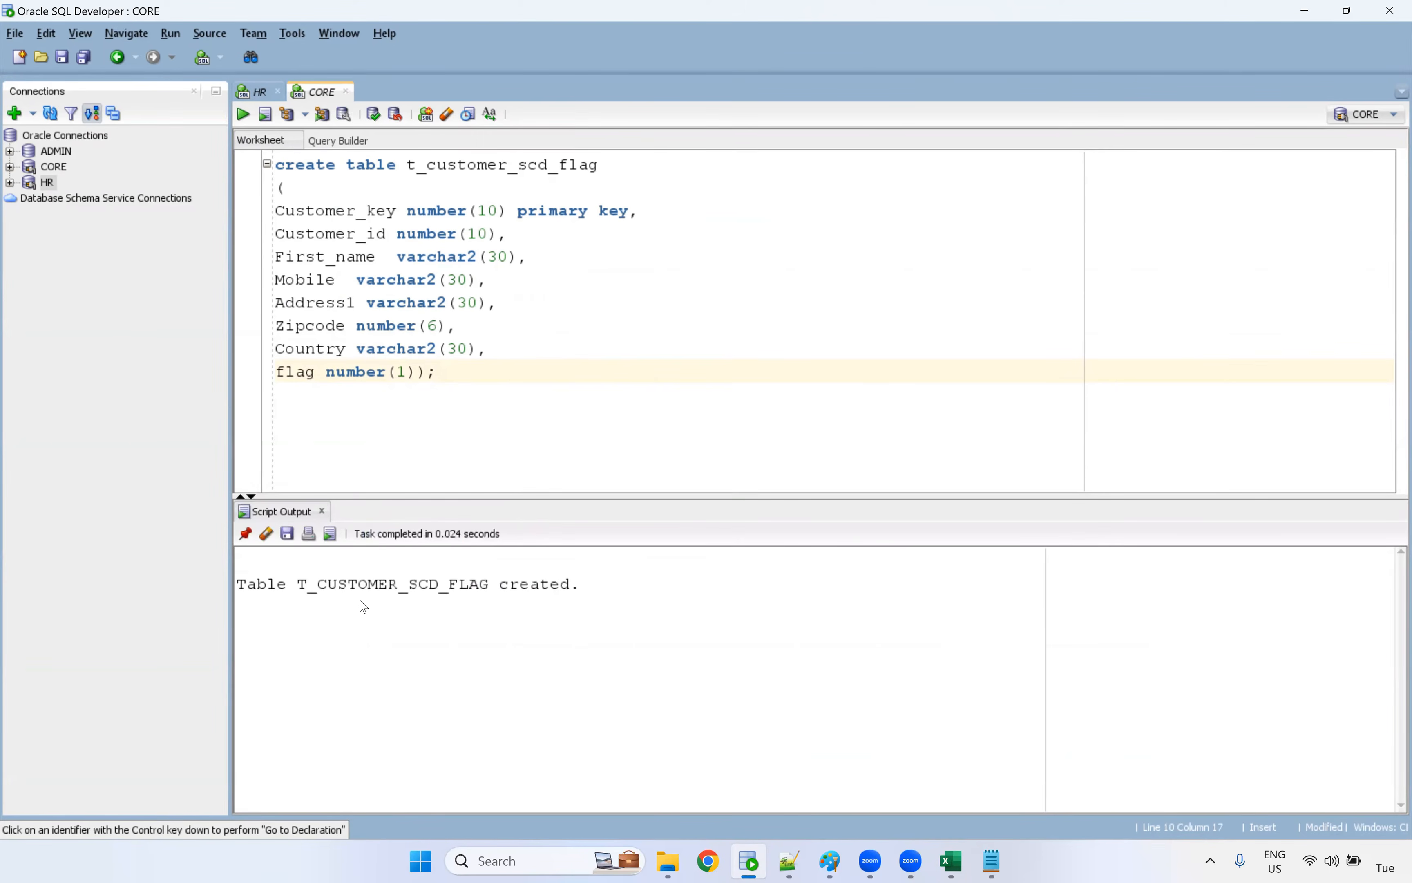
# Write and run select * from T_CUSTOMER_SCD_FLAG; below the create table statement
pyautogui.doubleClick(383, 586)
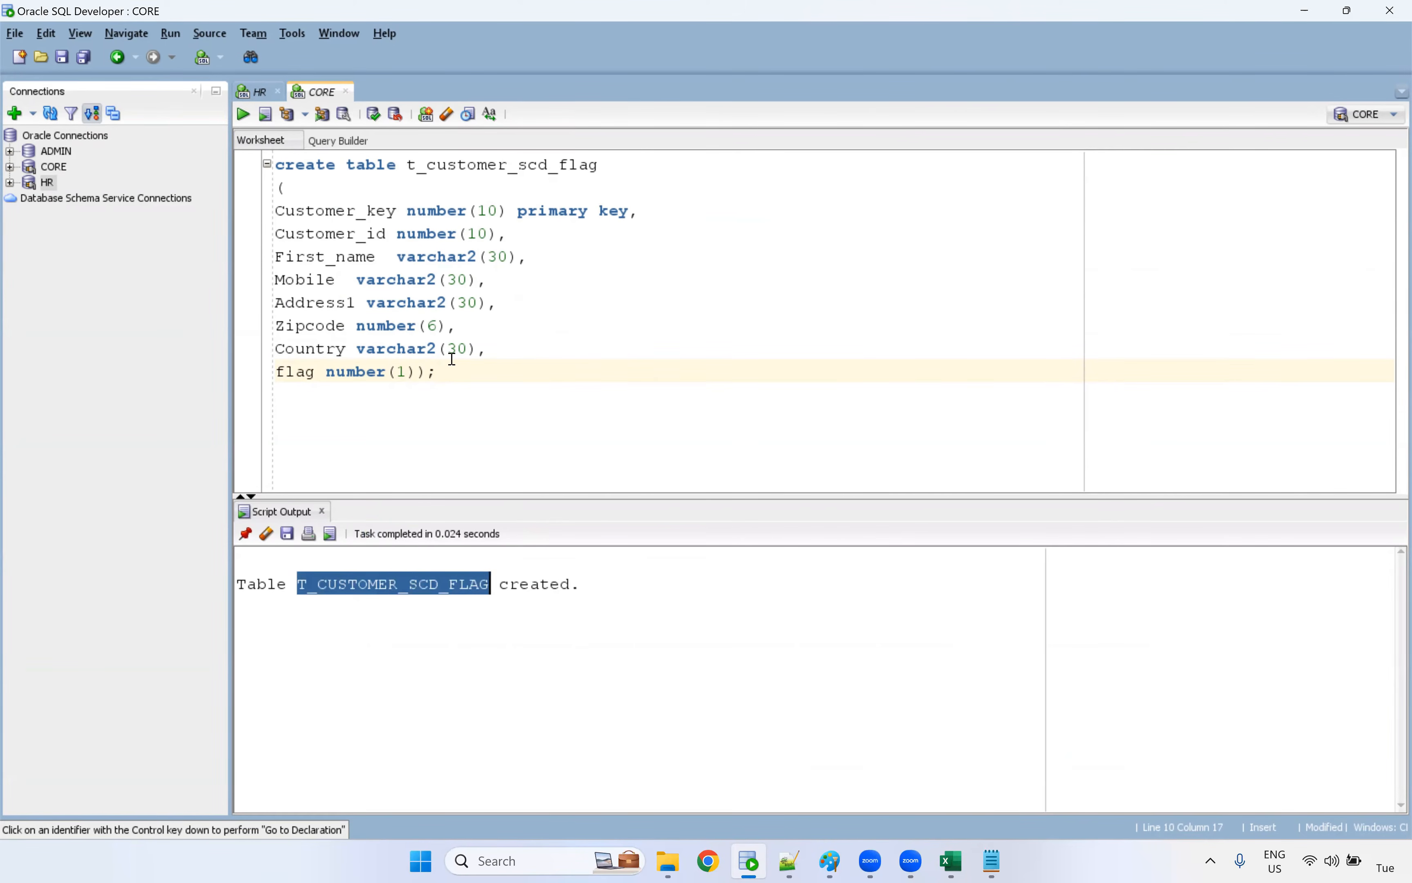
pyautogui.press('Return')
pyautogui.press('Return')
pyautogui.write('select')
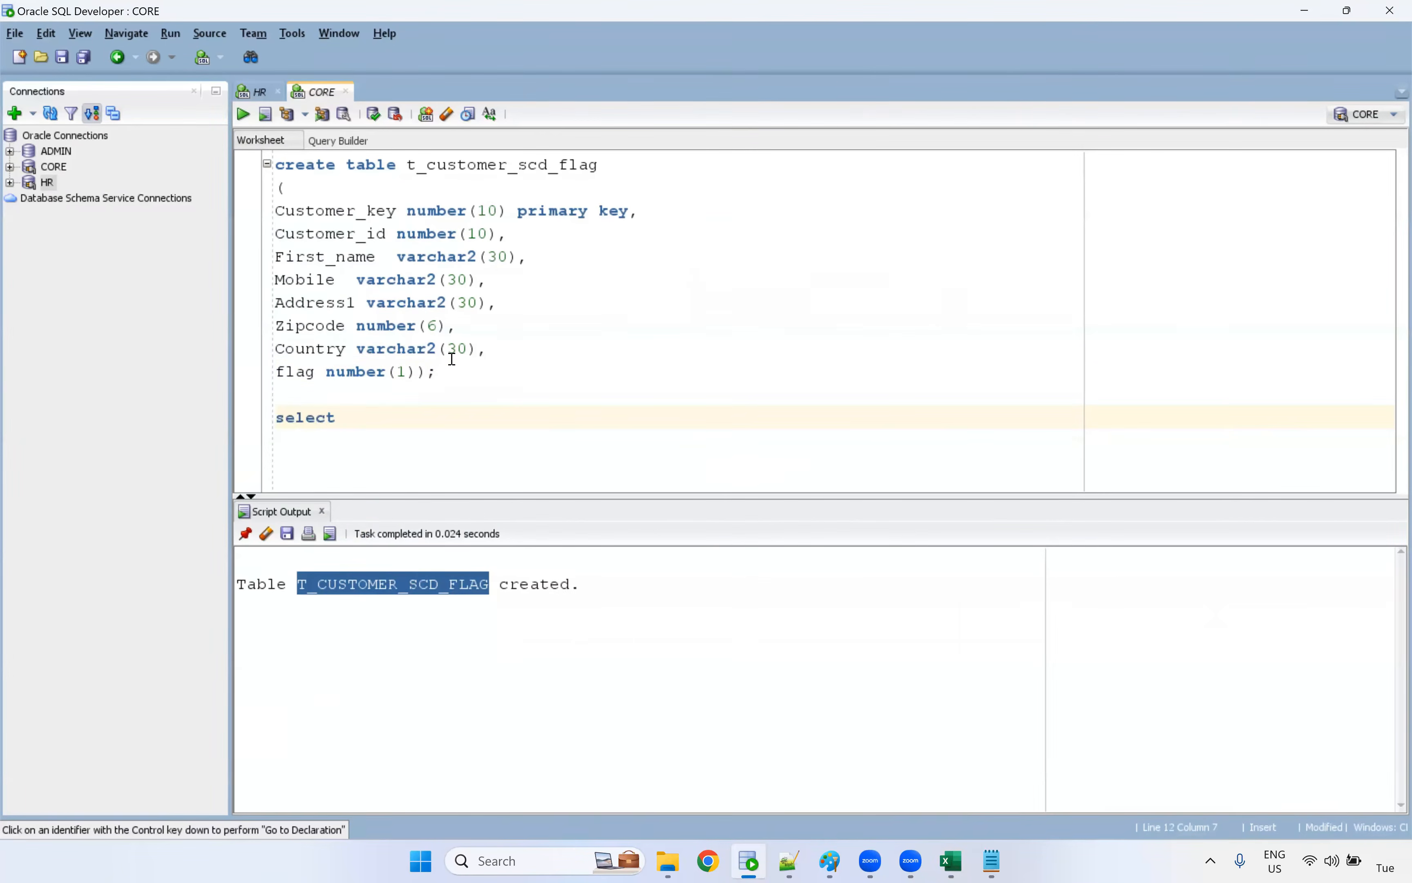
pyautogui.write(' * from')
pyautogui.hotkey('ctrl', 'v')
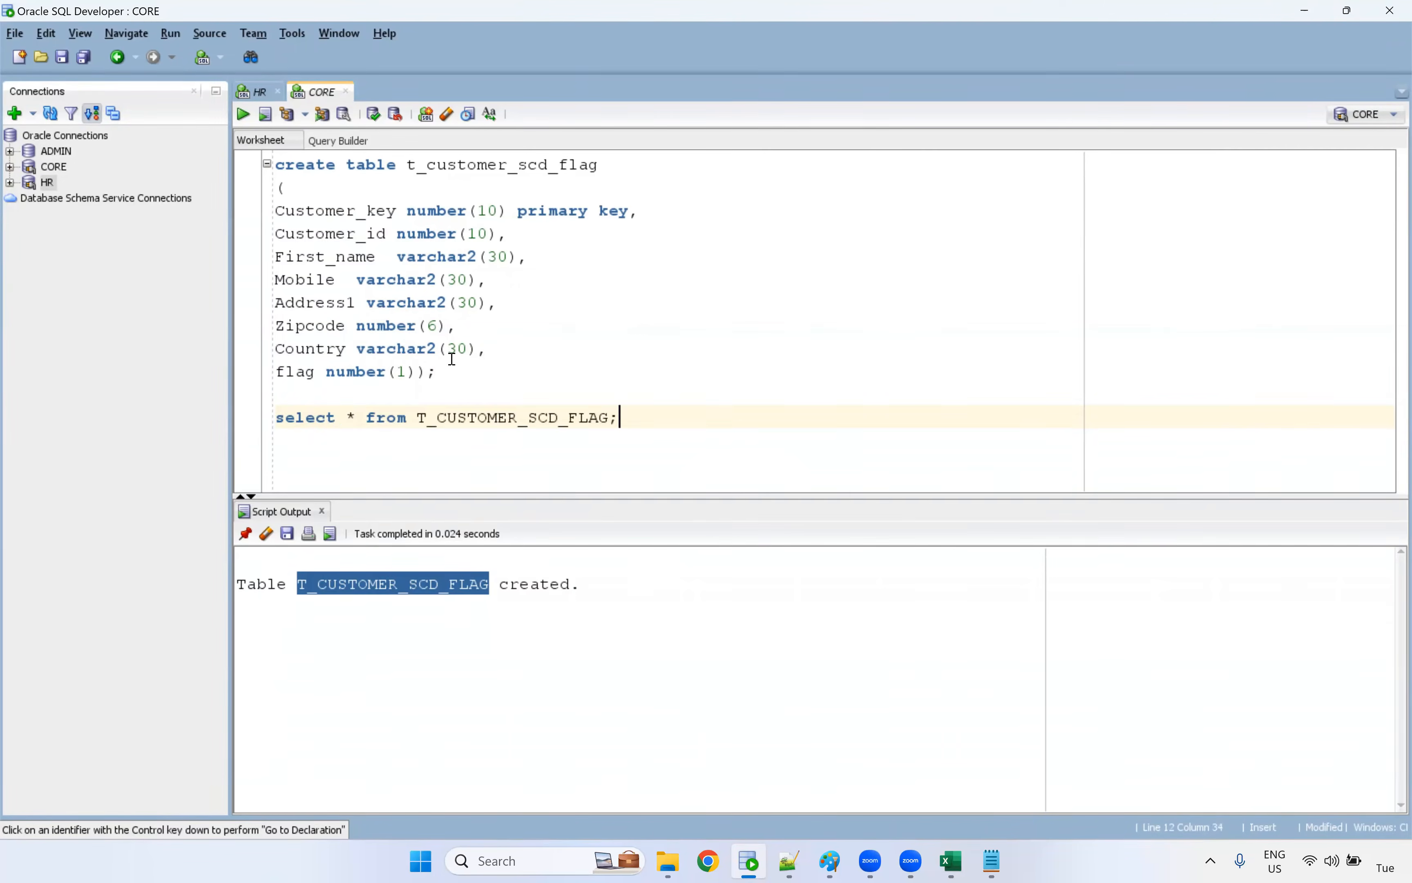
pyautogui.hotkey('ctrl', 'Return')
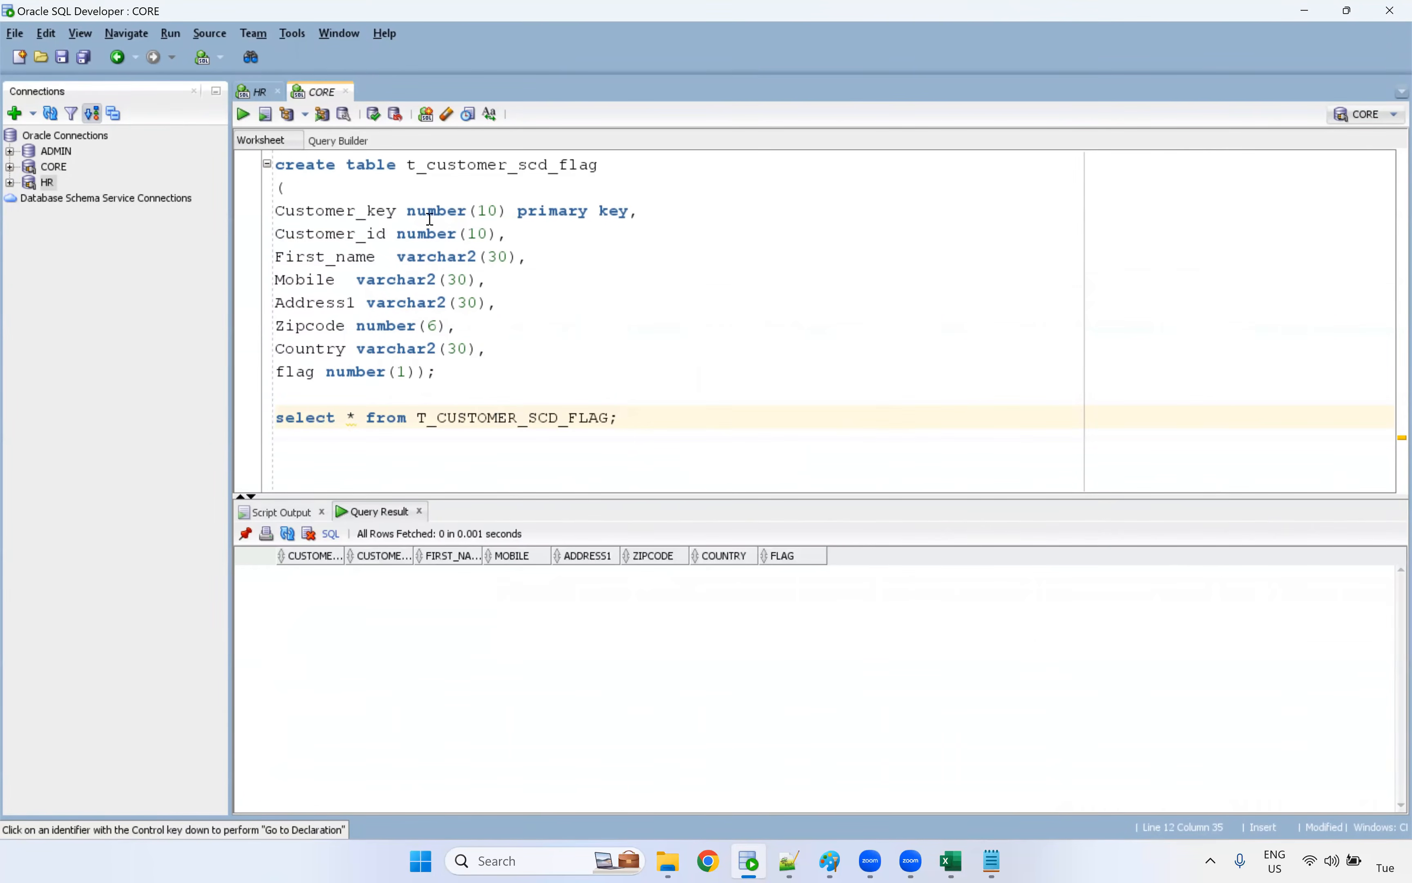
# Write and run select * From s_customer_scd; in the HR worksheet, and select all returned rows
pyautogui.click(258, 92)
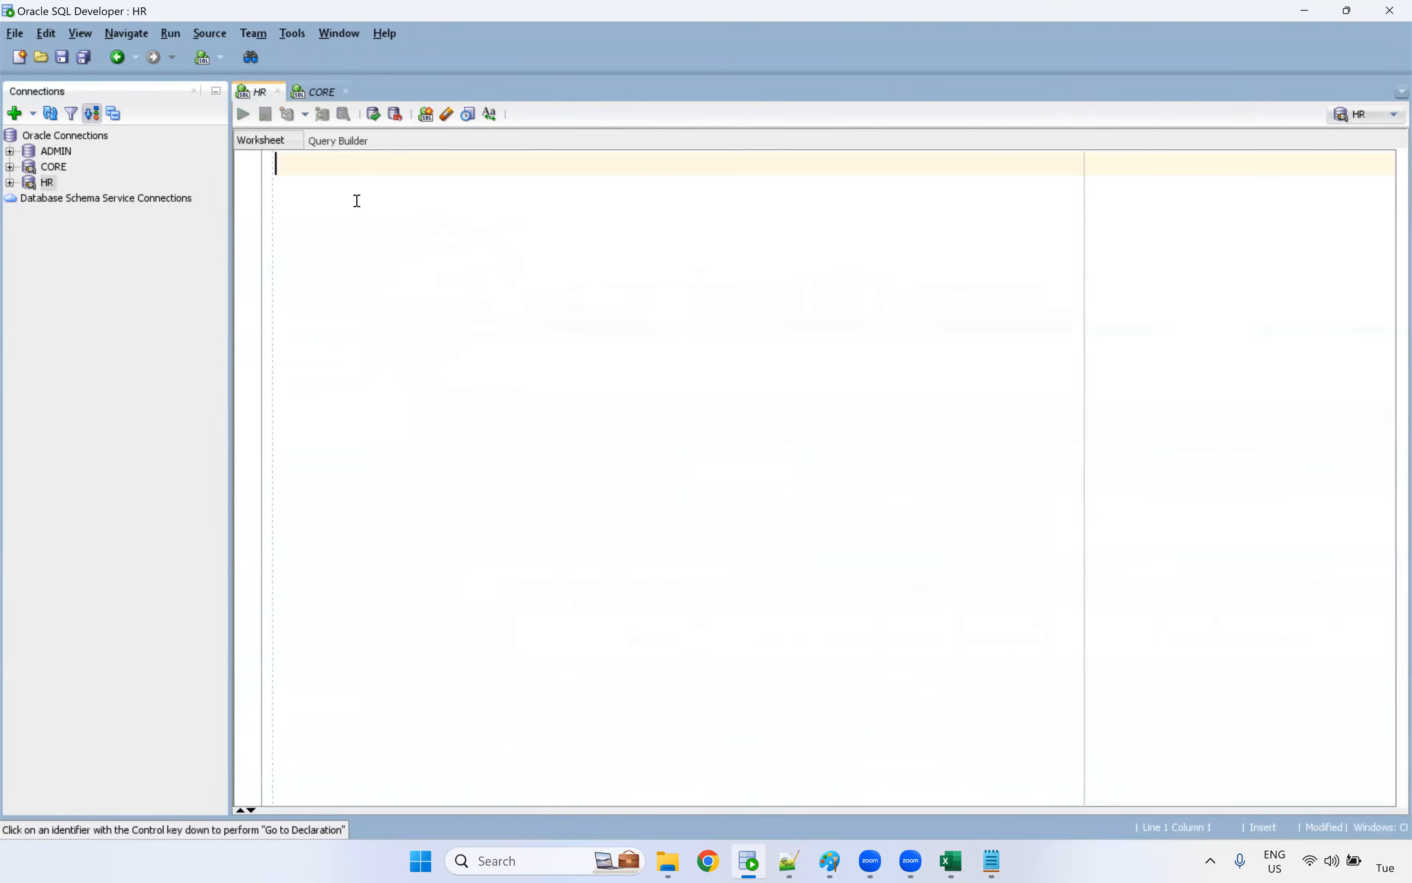
pyautogui.write('select * From s_custo')
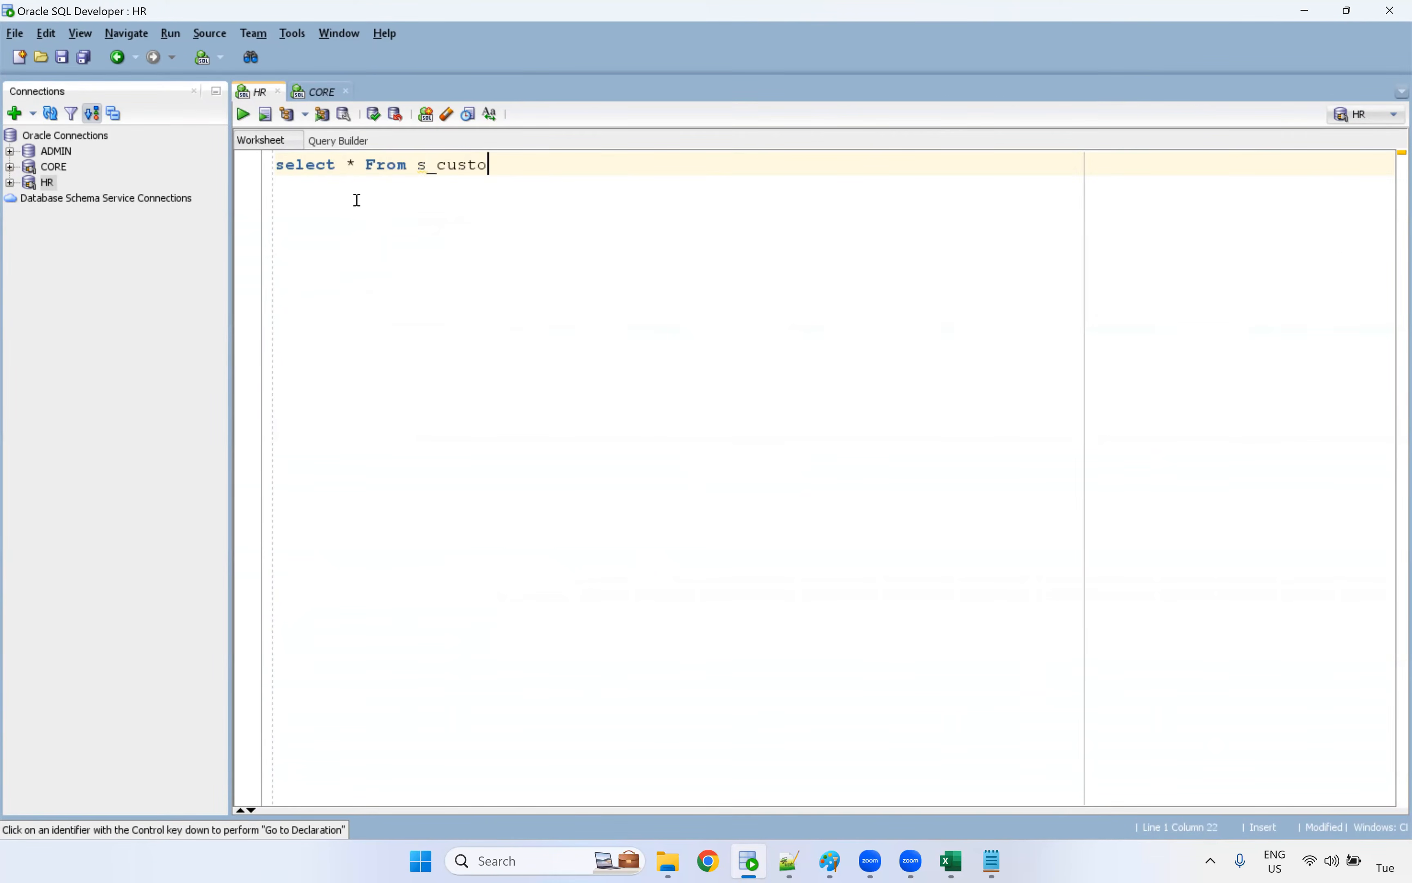
pyautogui.write('mer_scd;')
pyautogui.hotkey('ctrl', 'Return')
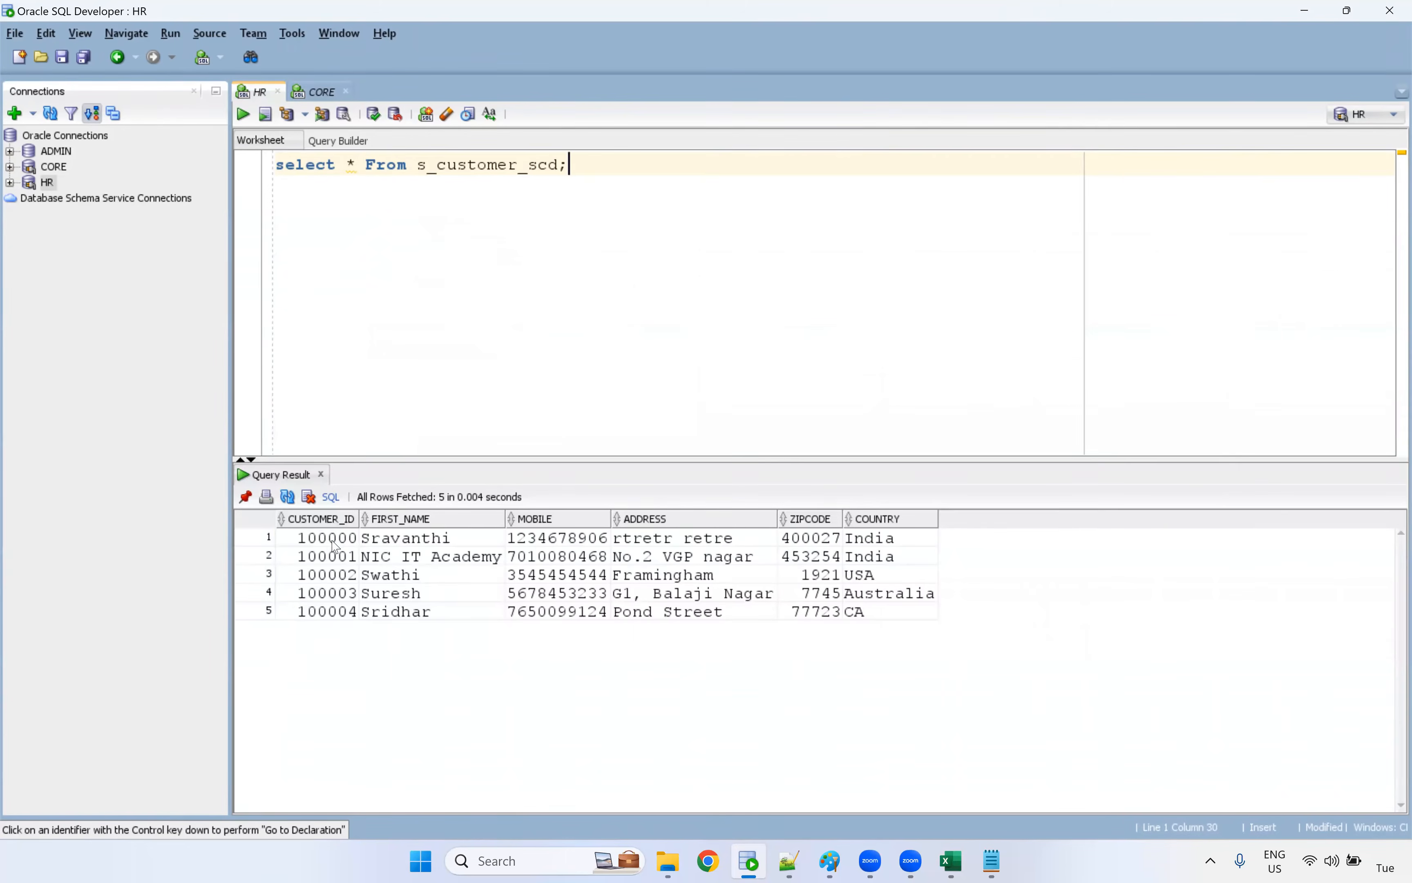
pyautogui.moveTo(330, 541); pyautogui.dragTo(435, 612)
pyautogui.moveTo(803, 614); pyautogui.dragTo(919, 621)
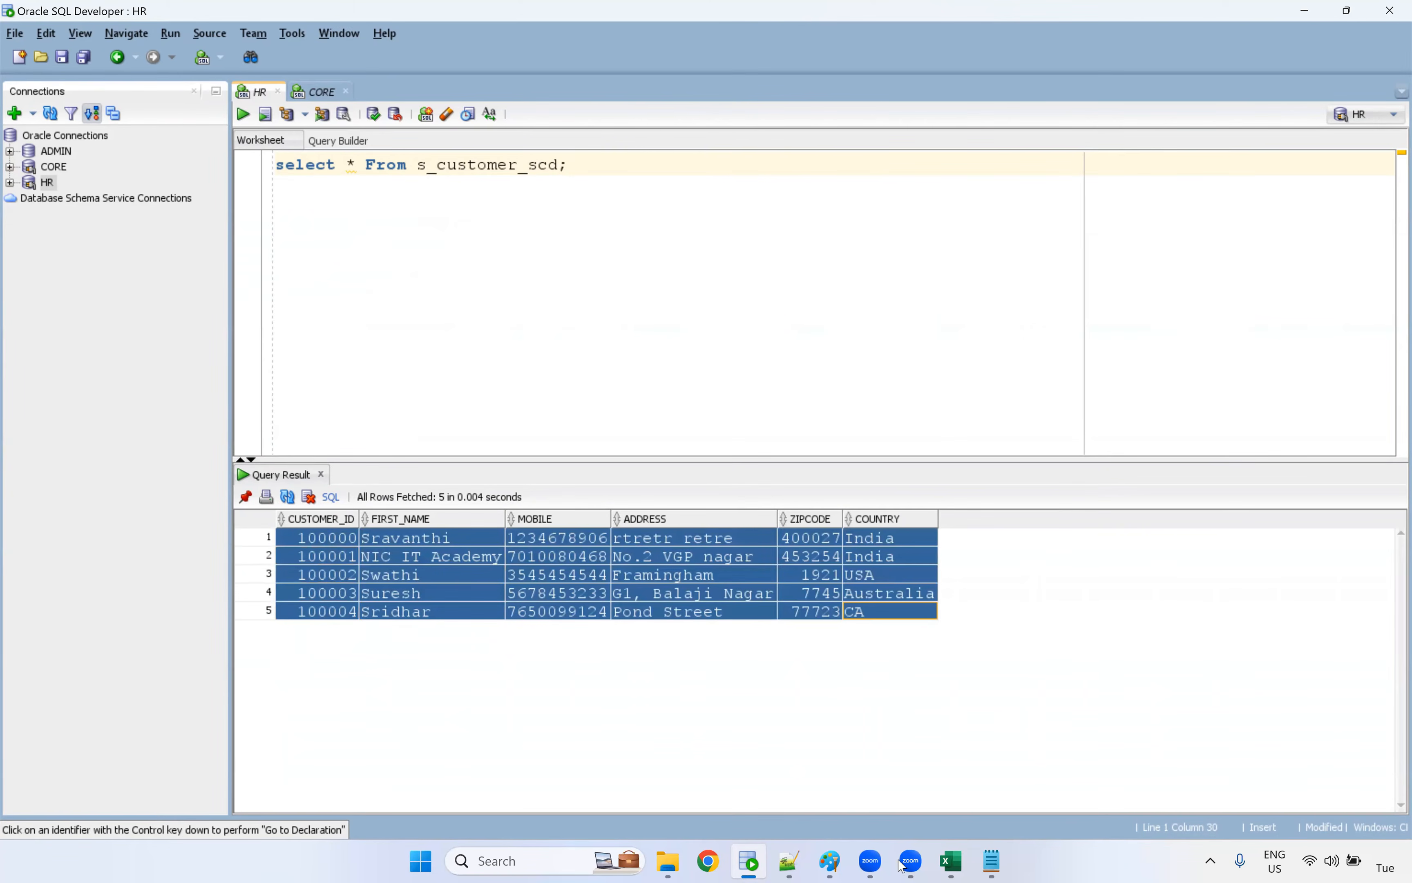
# Launch Informatica PowerCenter Designer and connect to the rep repository as Administrator, pasting in the account password
pyautogui.click(498, 861)
pyautogui.write('des')
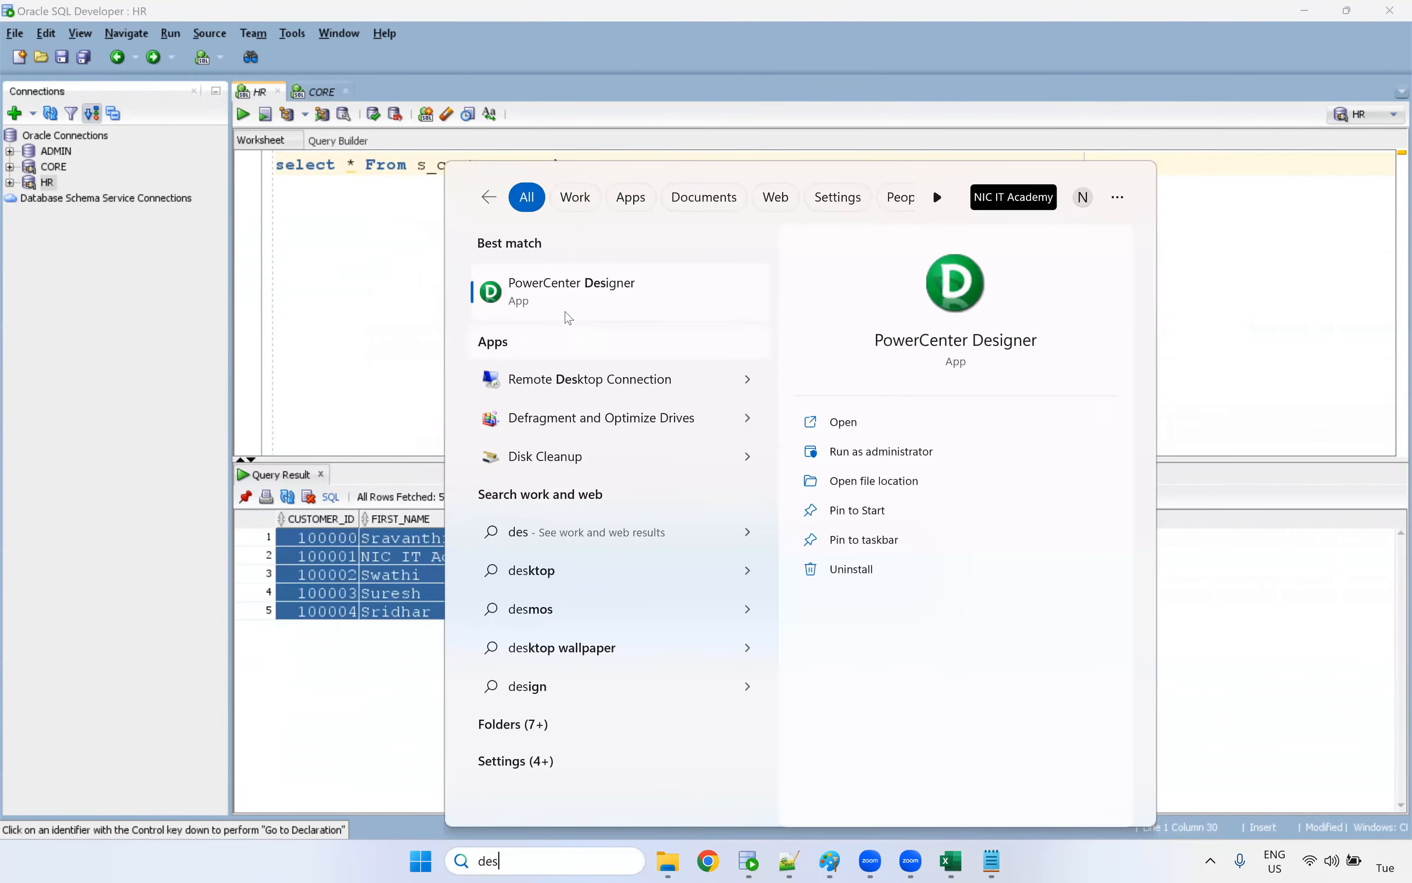
pyautogui.click(569, 301)
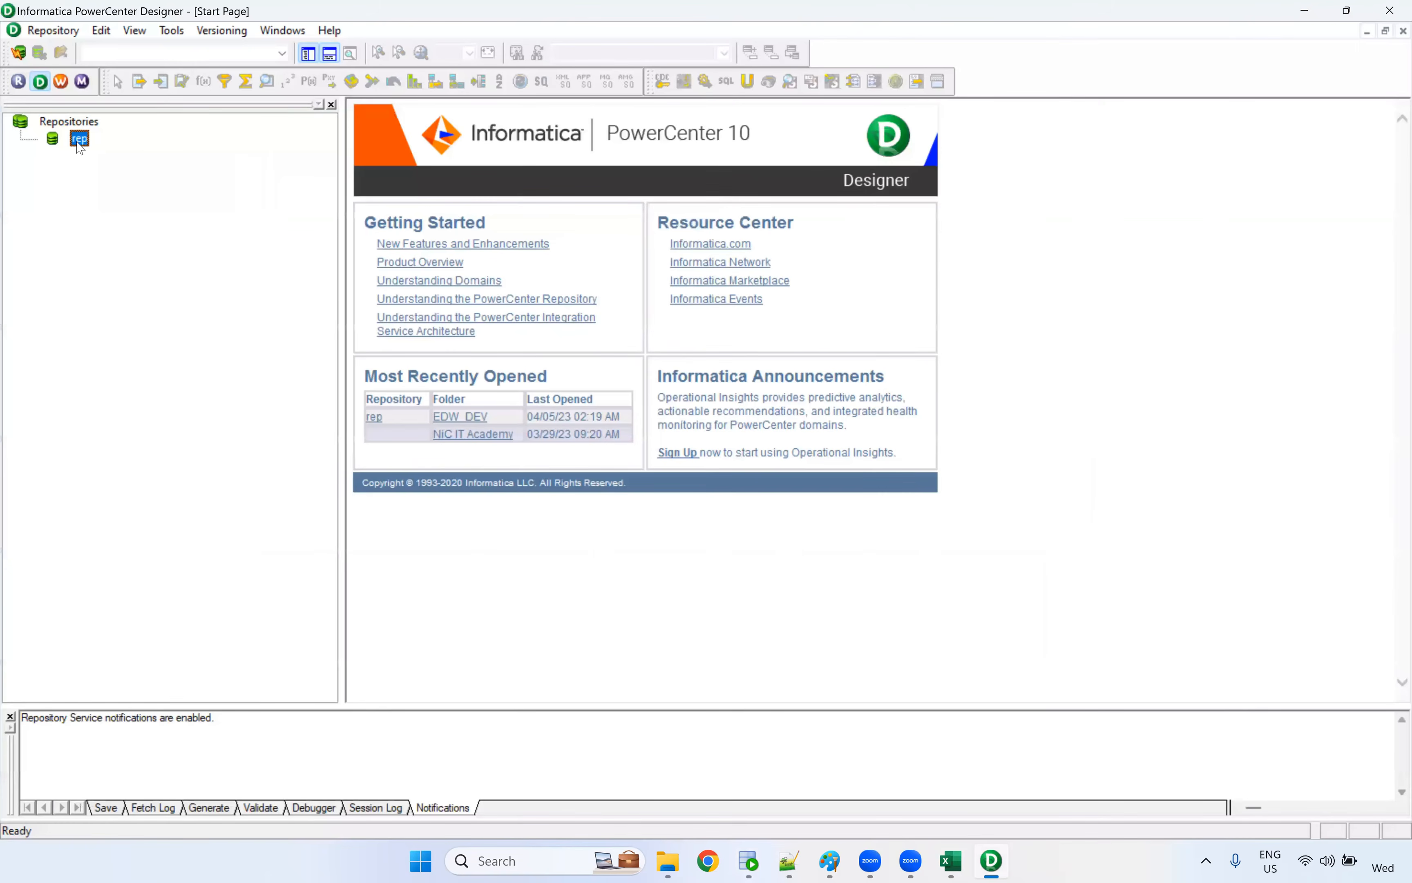
pyautogui.doubleClick(78, 143)
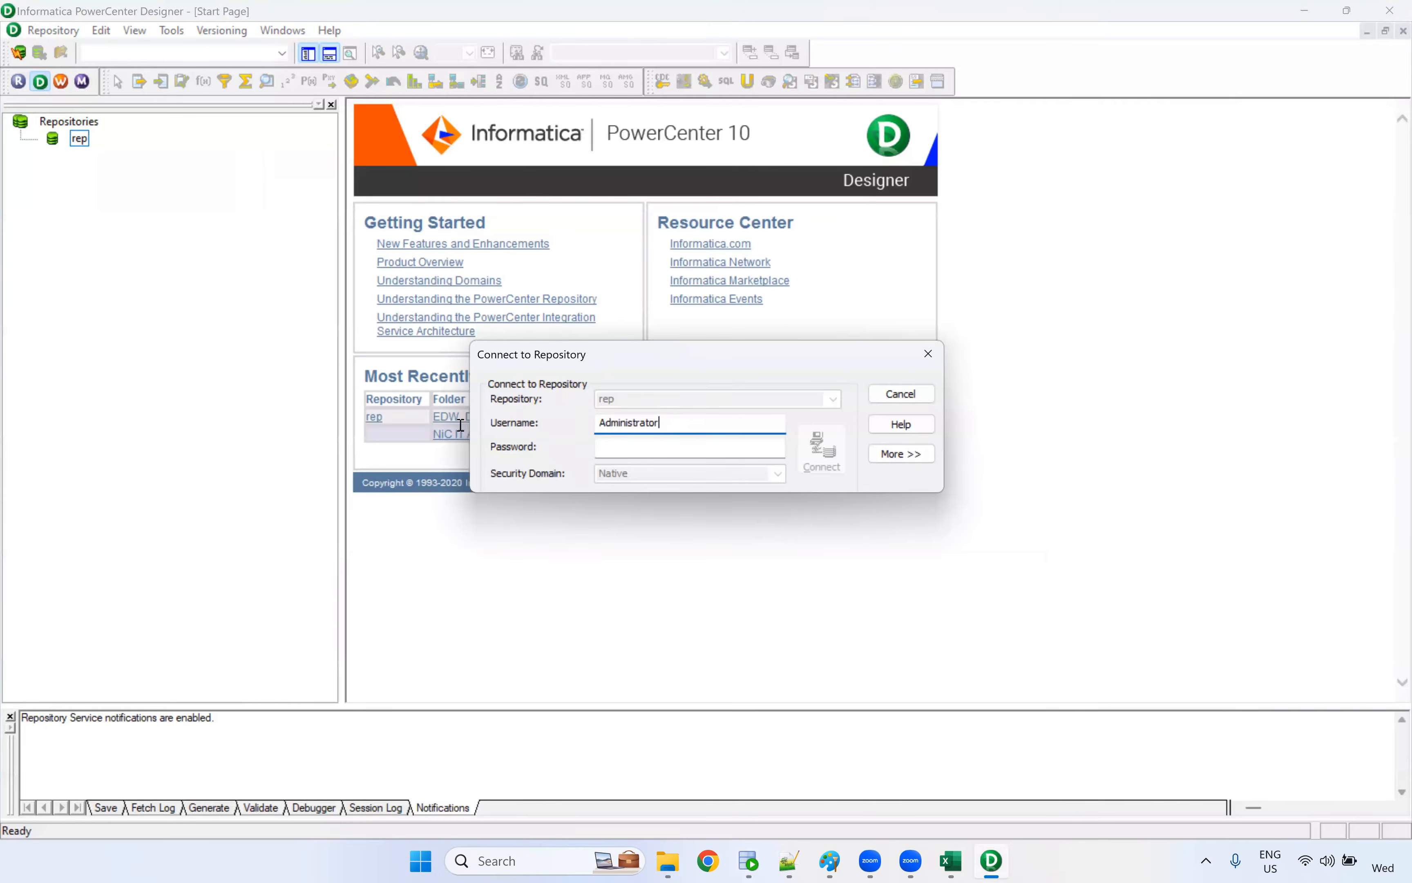
pyautogui.click(675, 452)
pyautogui.hotkey('ctrl', 'v')
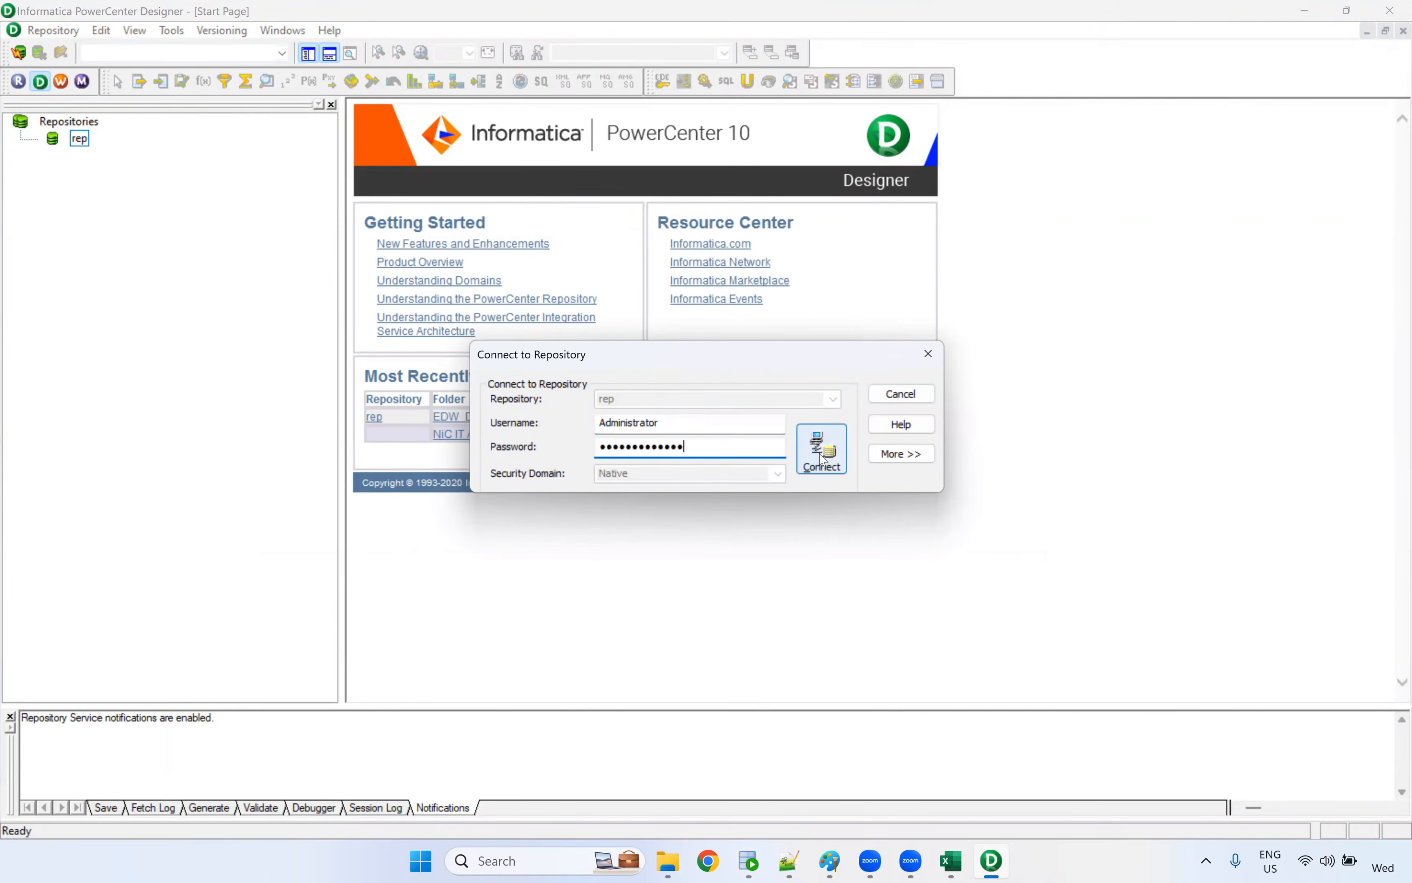
pyautogui.click(823, 455)
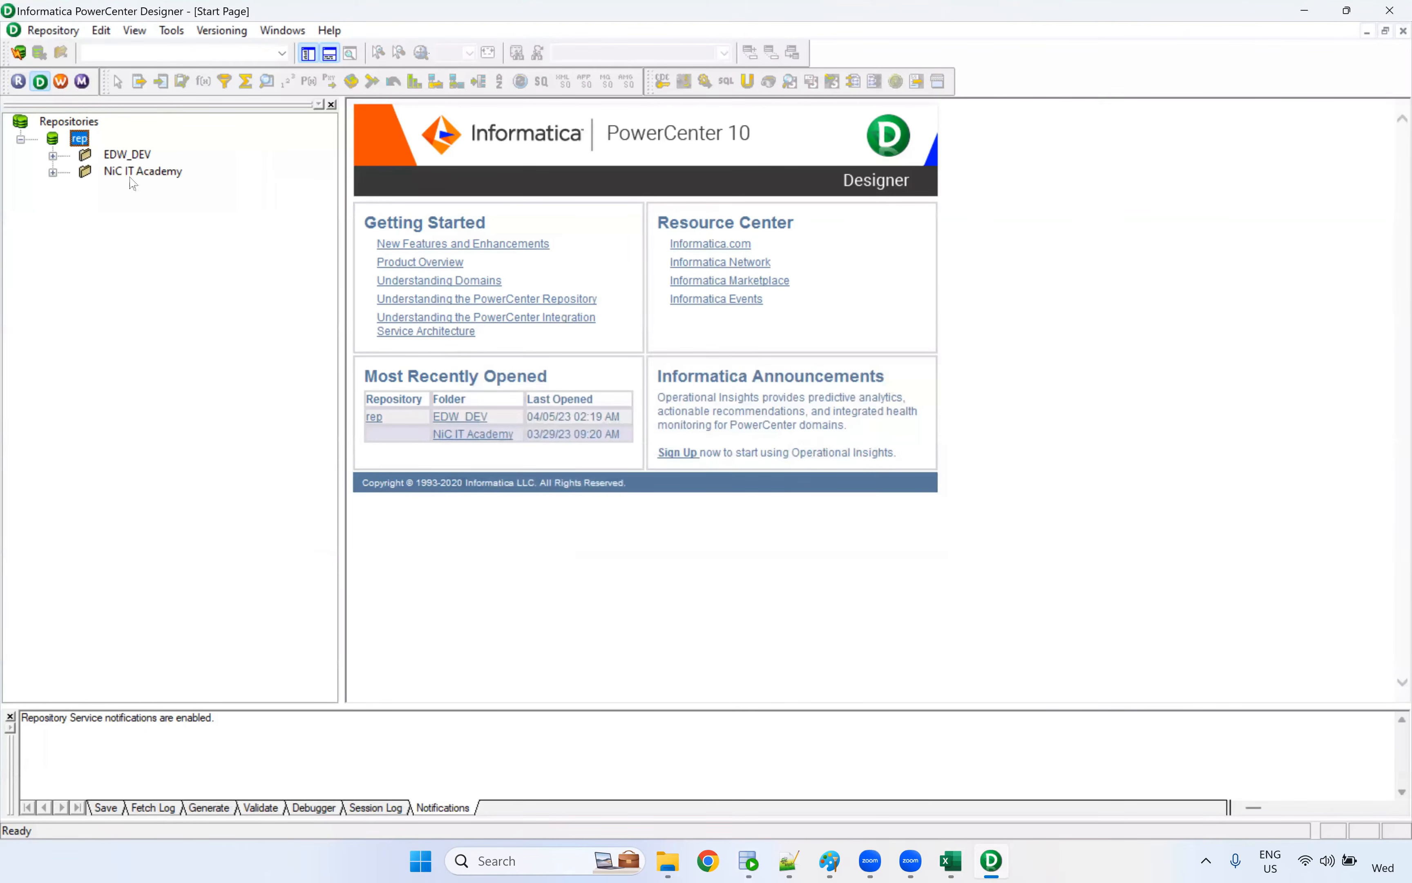
# Open the EDW_DEV folder and create a new mapping named m_SCD_Type_2_Flag
pyautogui.rightClick(149, 154)
pyautogui.click(198, 268)
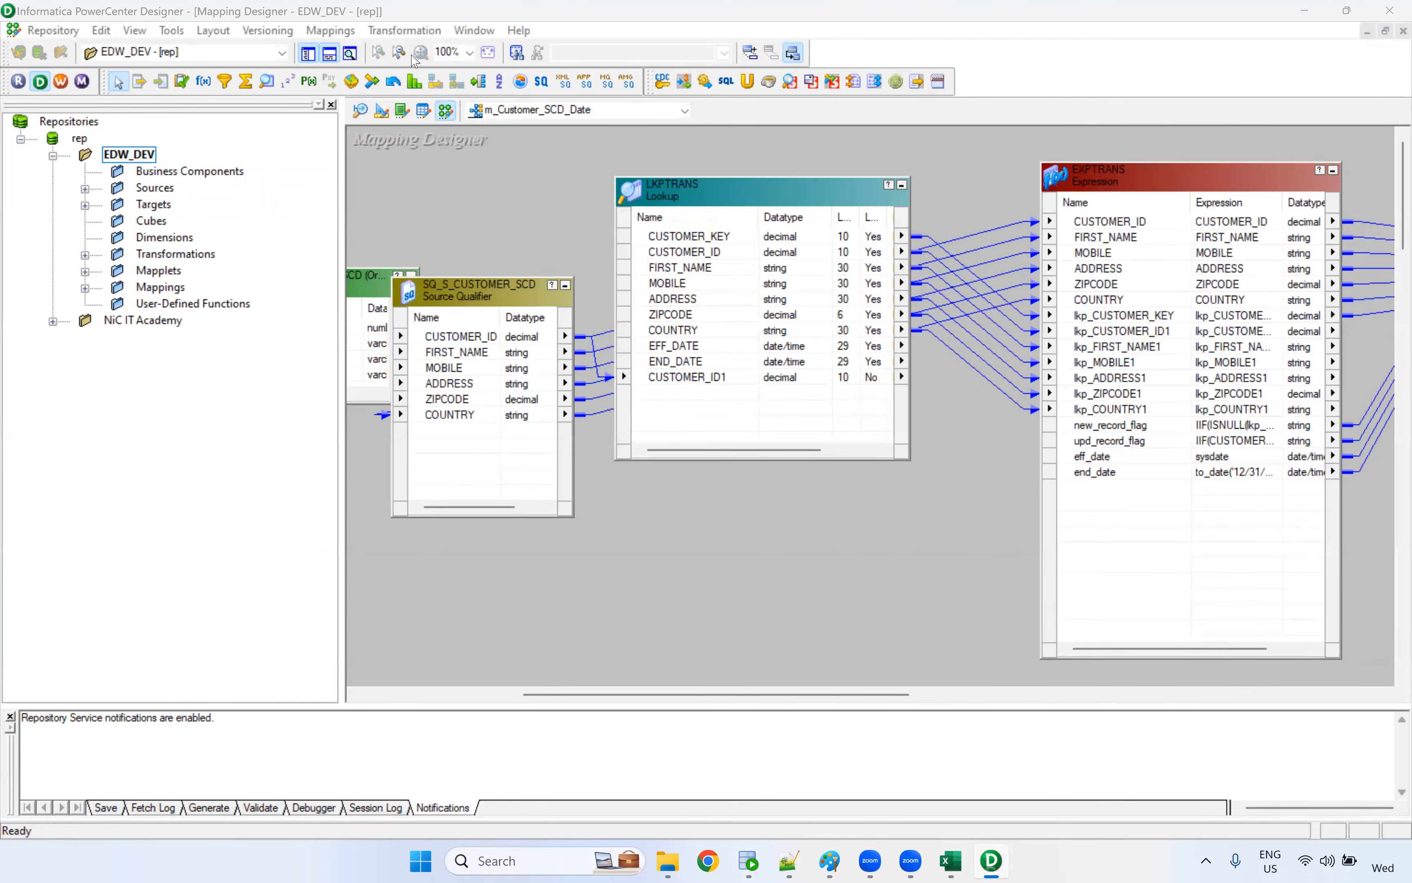
pyautogui.click(330, 30)
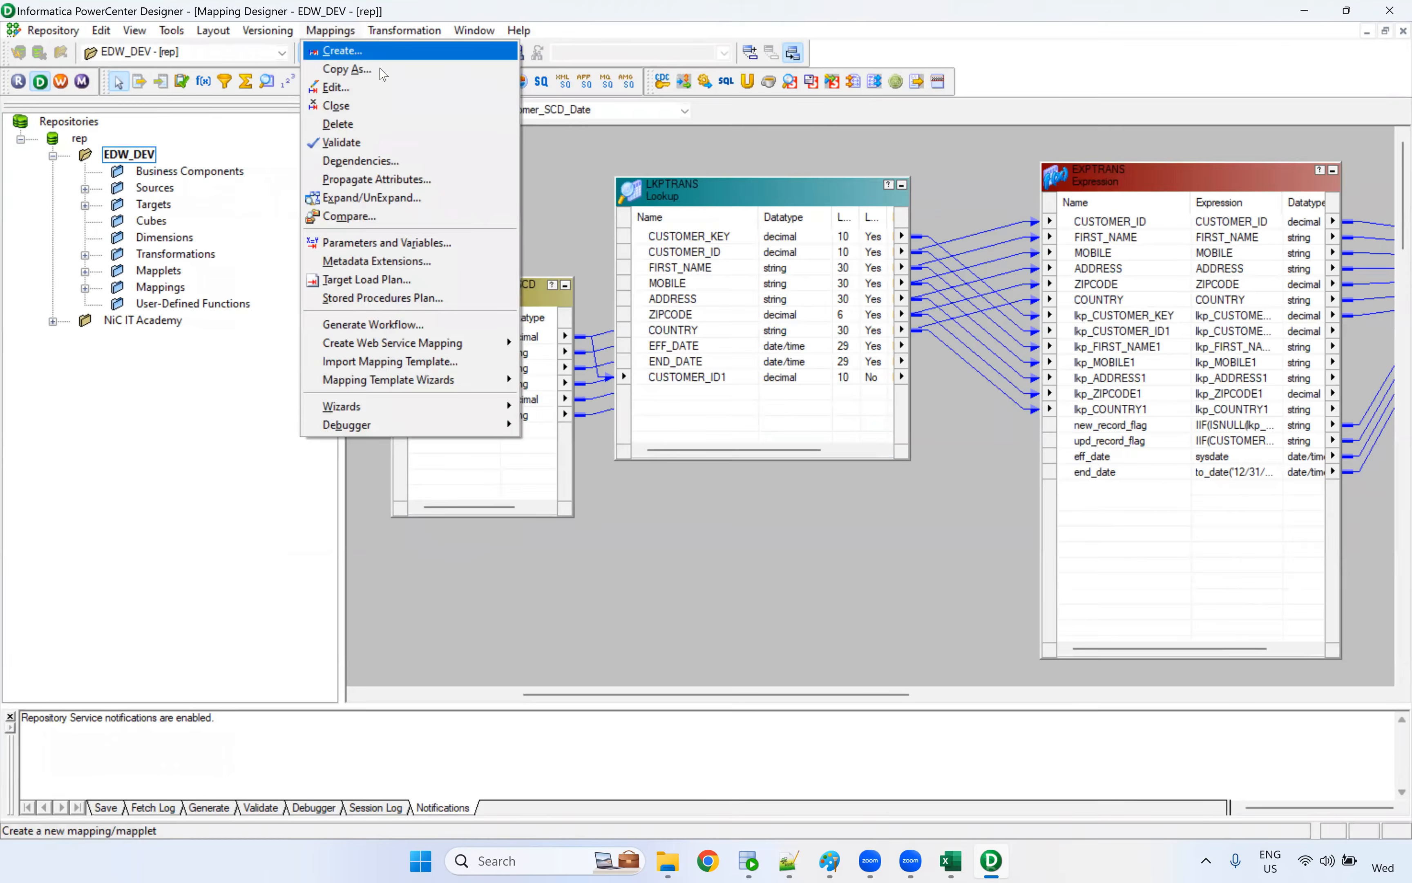
pyautogui.click(332, 50)
pyautogui.write('m_SCD_Type_2_Flag')
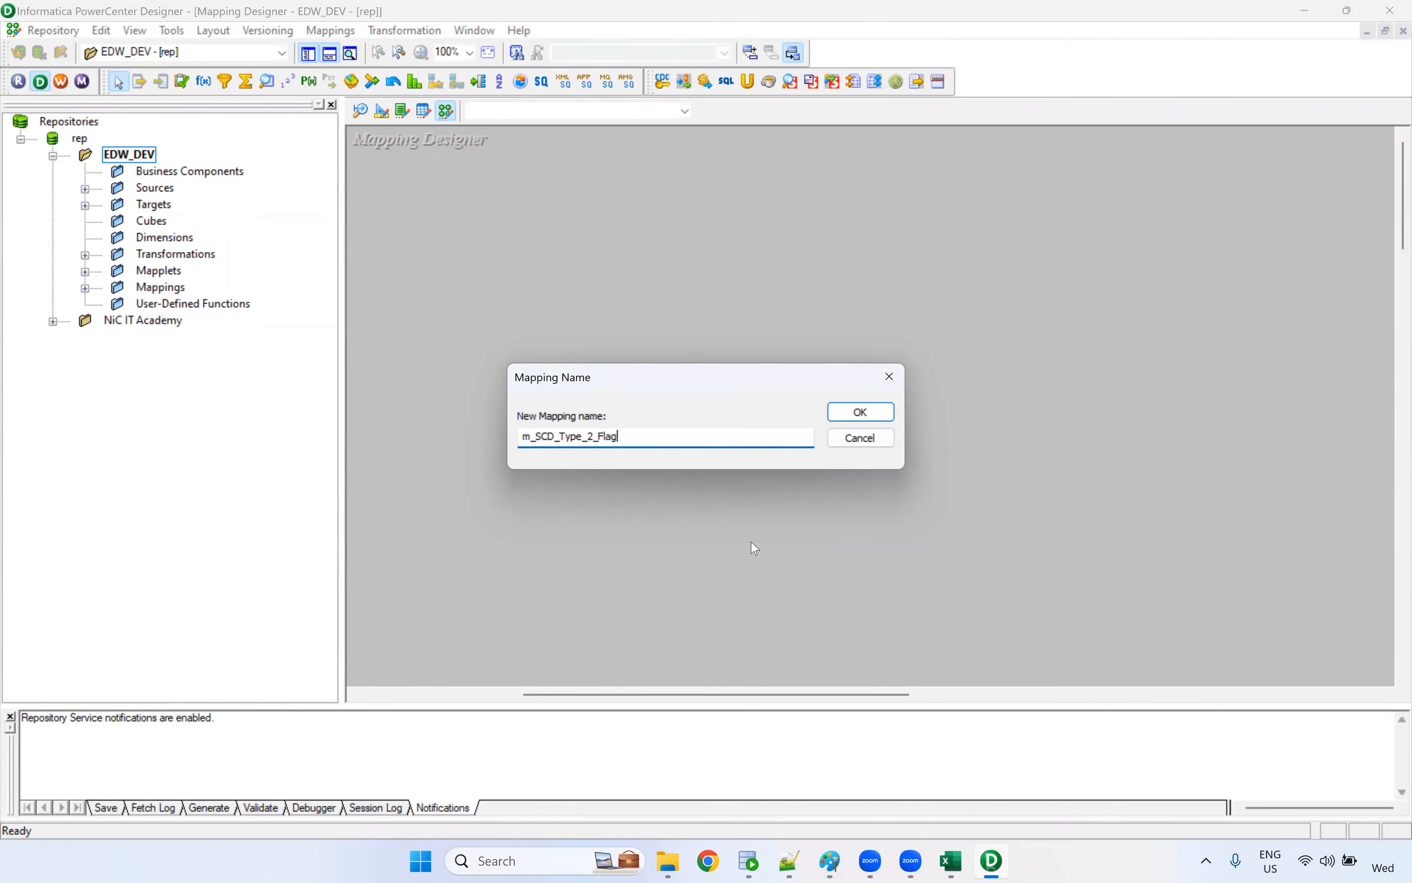
pyautogui.click(863, 412)
# Open the Source Analyzer, expand the Sources and Targets folders, and locate S_CUSTOMER_SCD under Oracle_Src
pyautogui.click(361, 110)
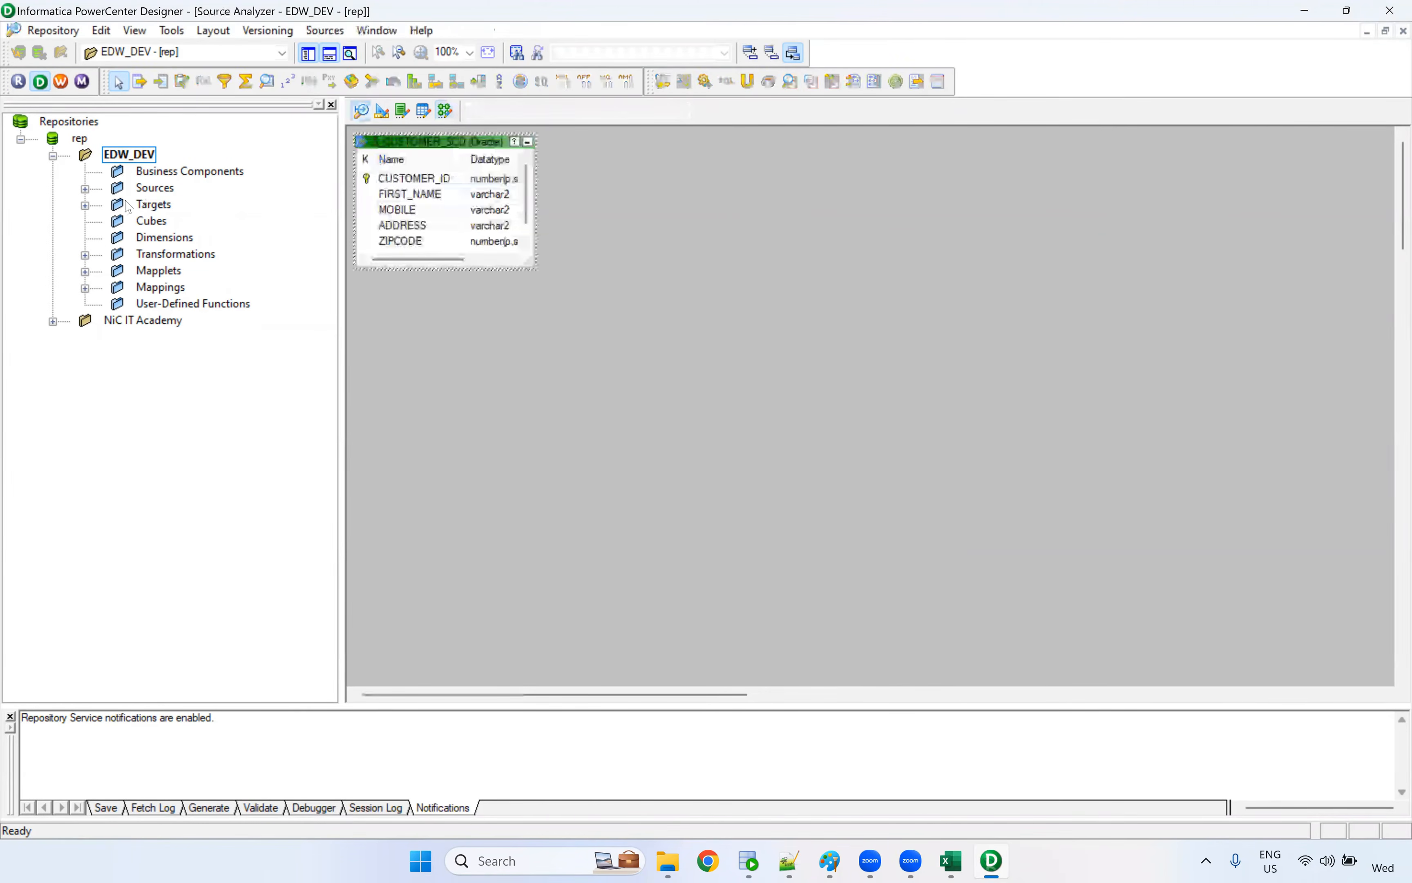
pyautogui.click(85, 189)
pyautogui.click(86, 255)
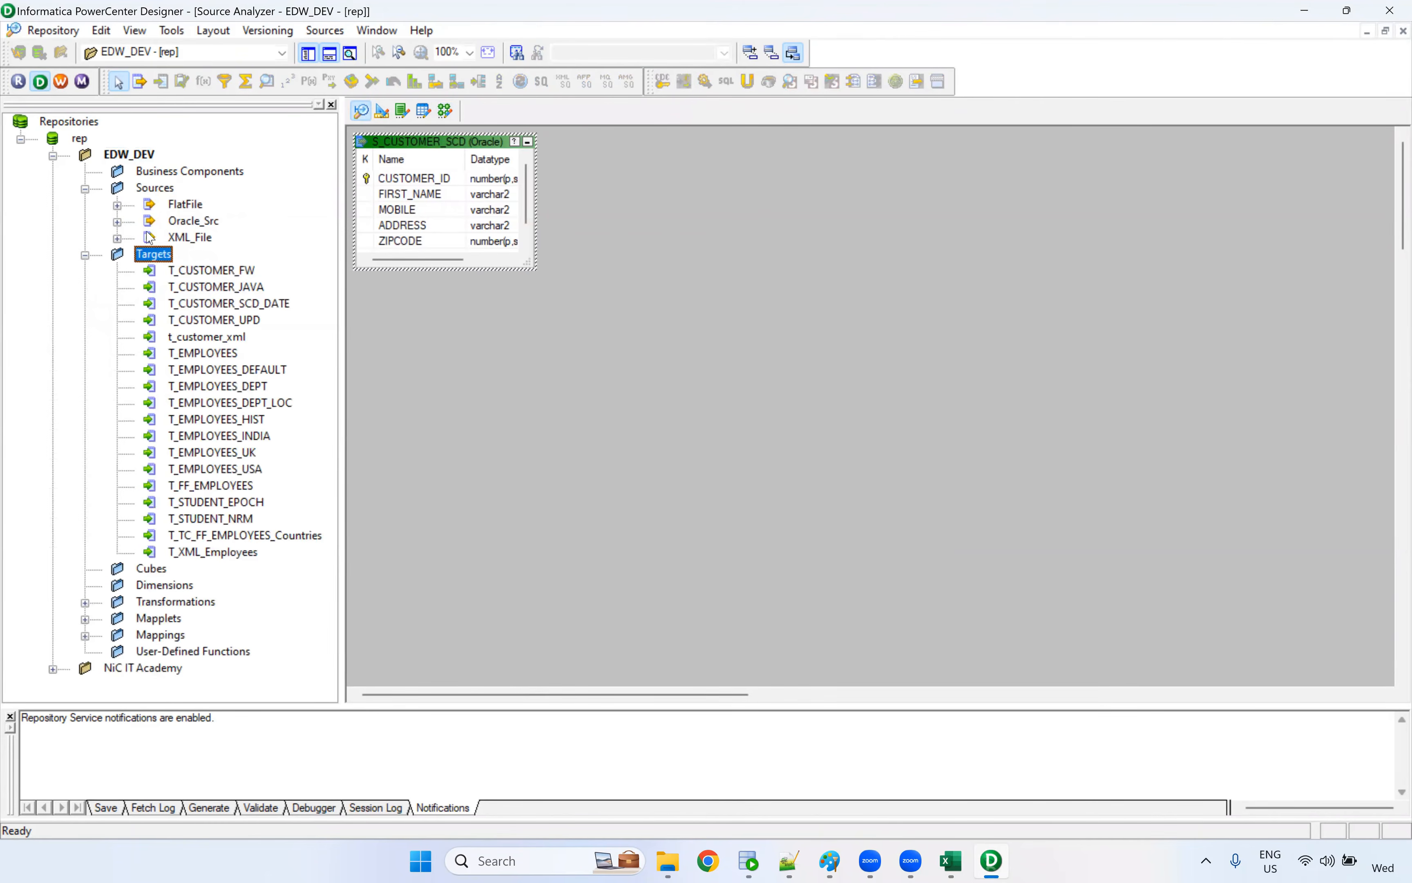
pyautogui.click(118, 222)
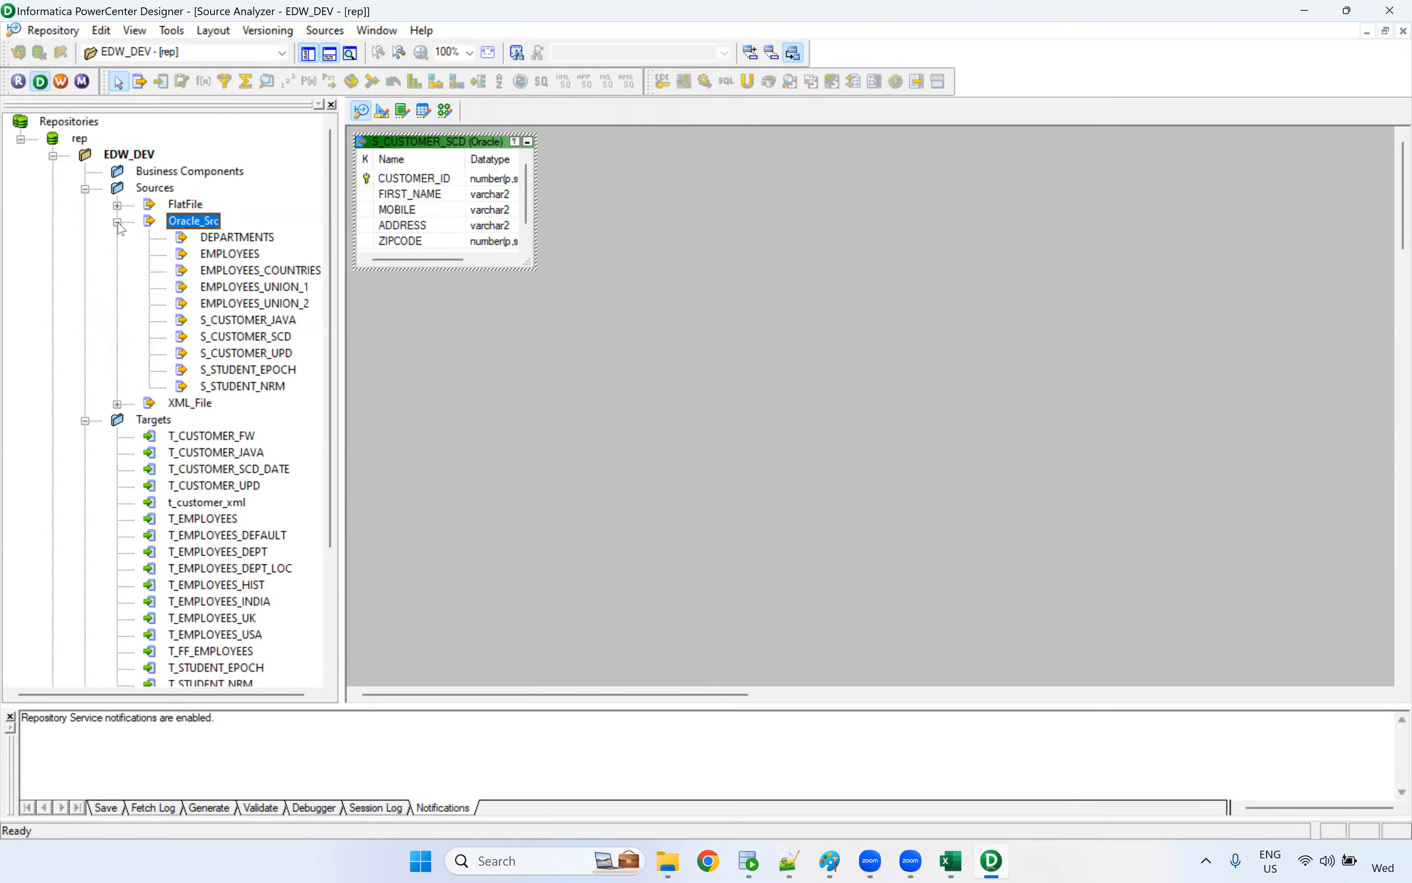
pyautogui.click(271, 338)
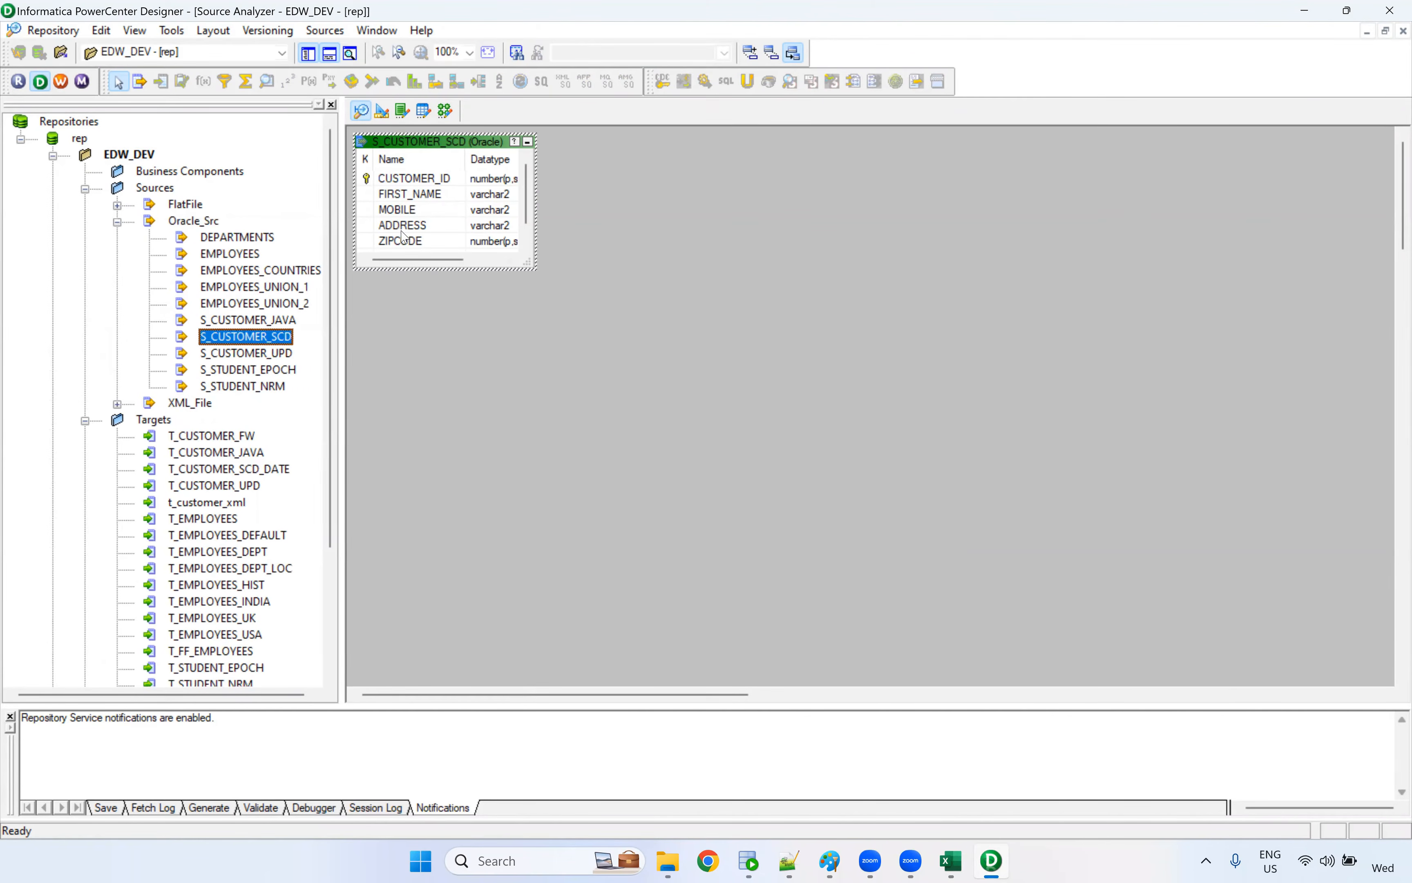
# Open the Target Designer and clear the T_CUSTOMER_SCD_DATE definition from its workspace
pyautogui.click(381, 115)
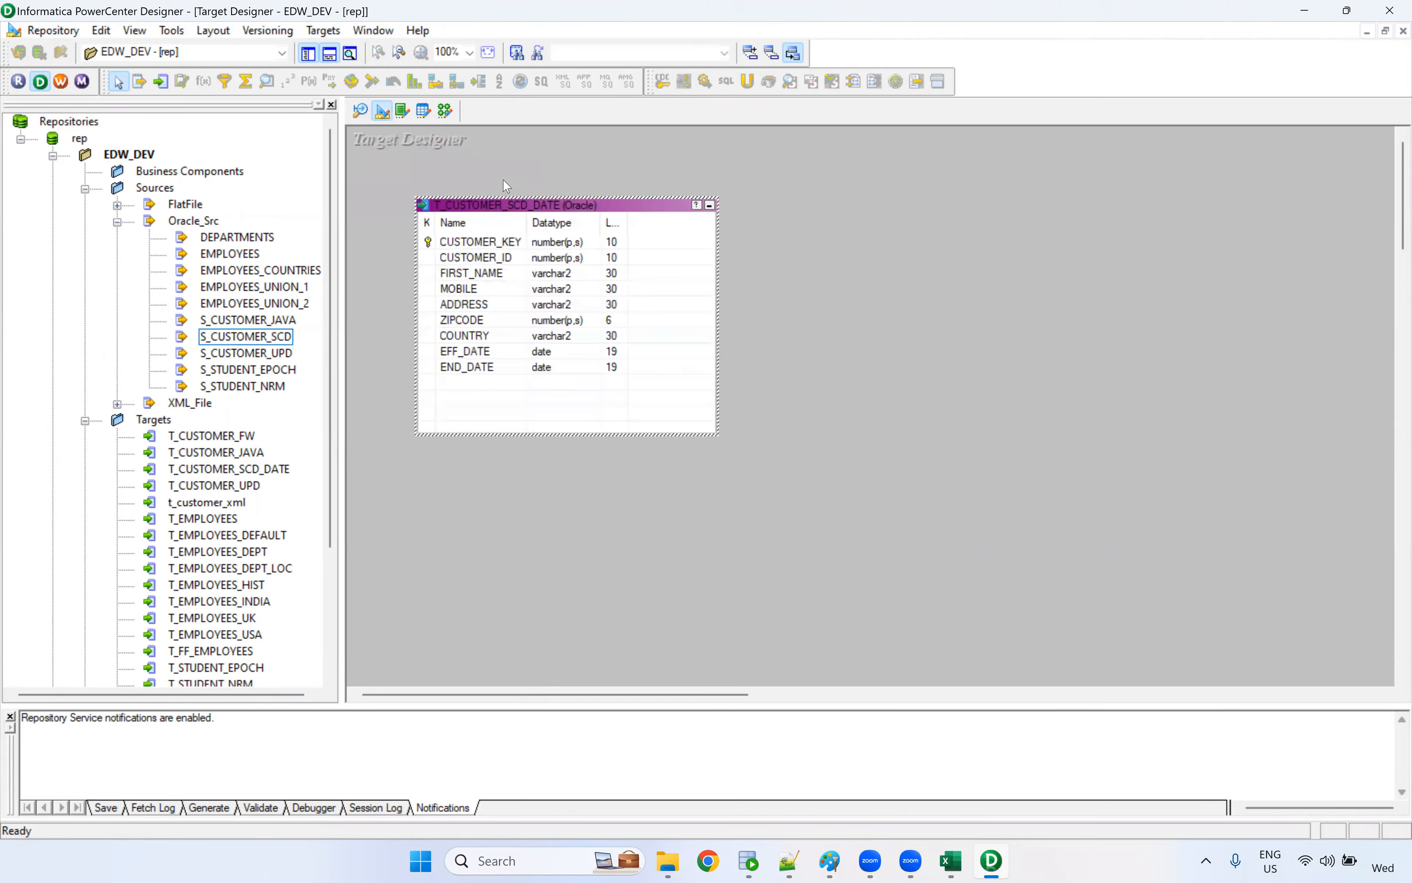
pyautogui.rightClick(540, 173)
pyautogui.click(568, 197)
# Start a target import from a database and connect to the Oracle_Tgt data source as core, entering the account password
pyautogui.click(333, 32)
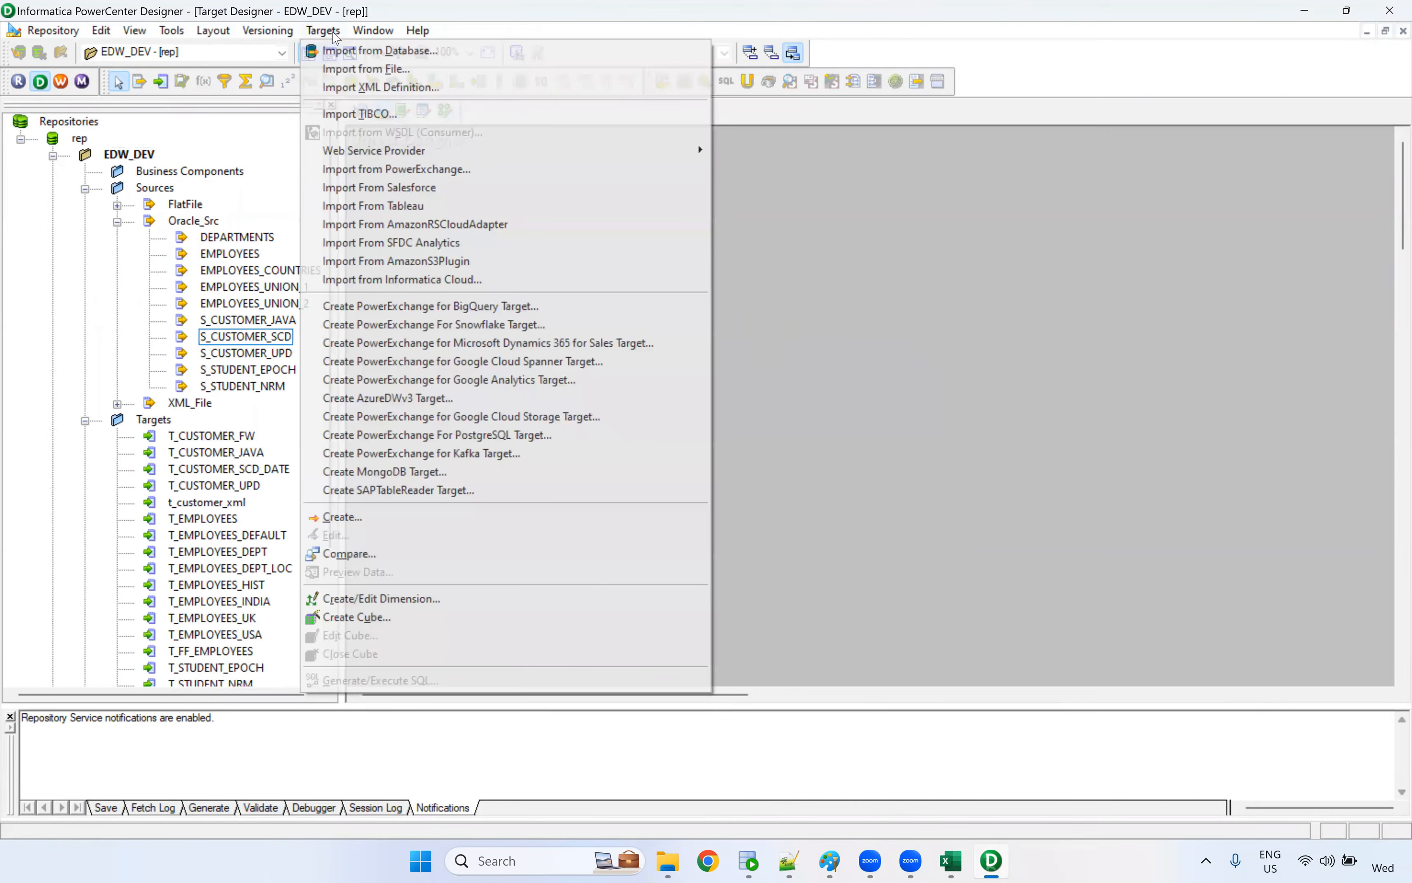
pyautogui.click(347, 52)
pyautogui.click(602, 373)
pyautogui.write('••••')
pyautogui.press('Return')
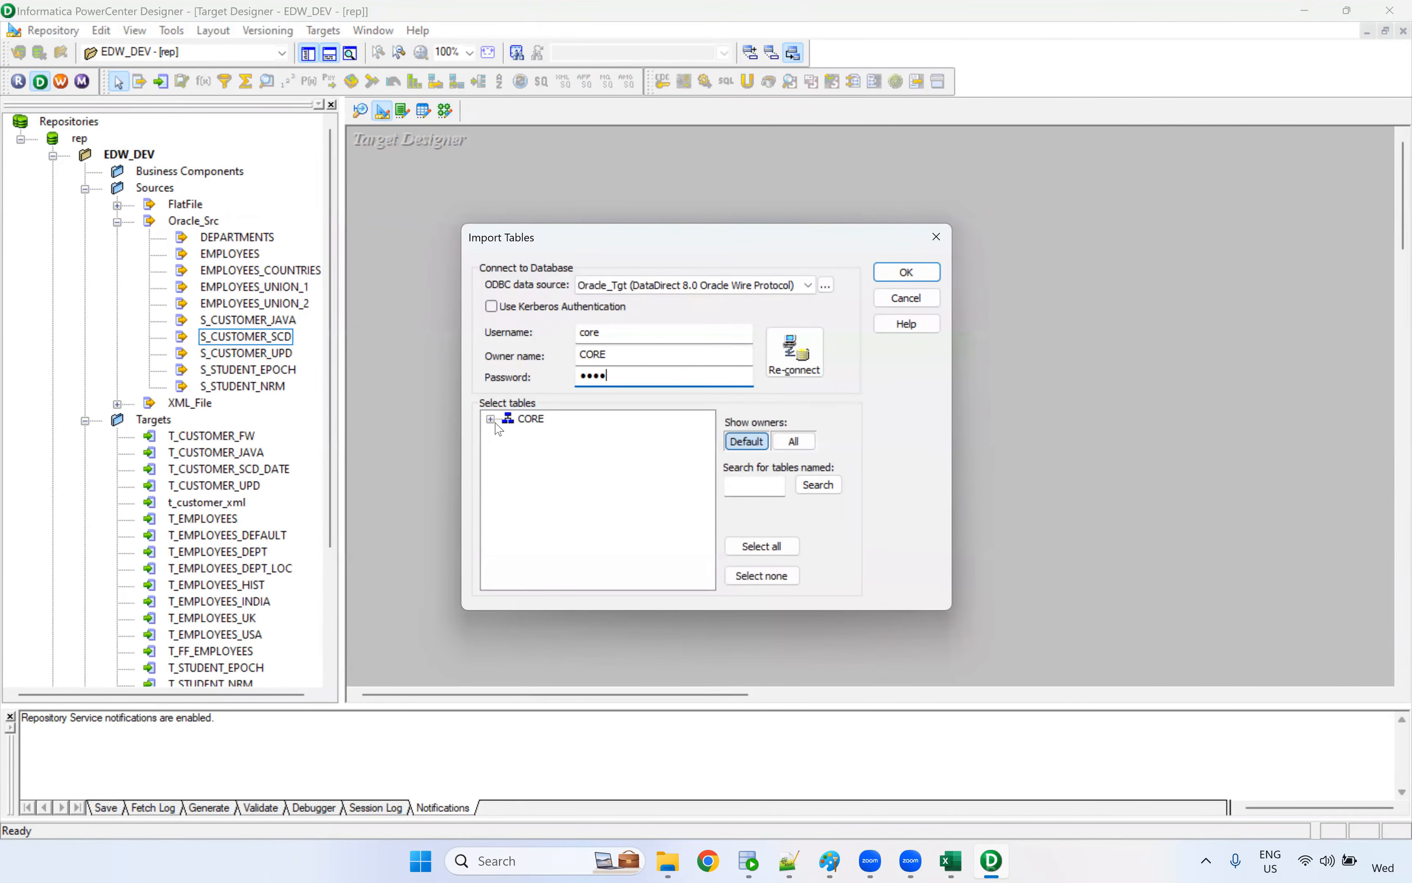
# Import the T_CUSTOMER_SCD_FLAG table from the CORE schema as a target definition
pyautogui.click(491, 420)
pyautogui.click(507, 434)
pyautogui.scroll(-2, 648, 500)
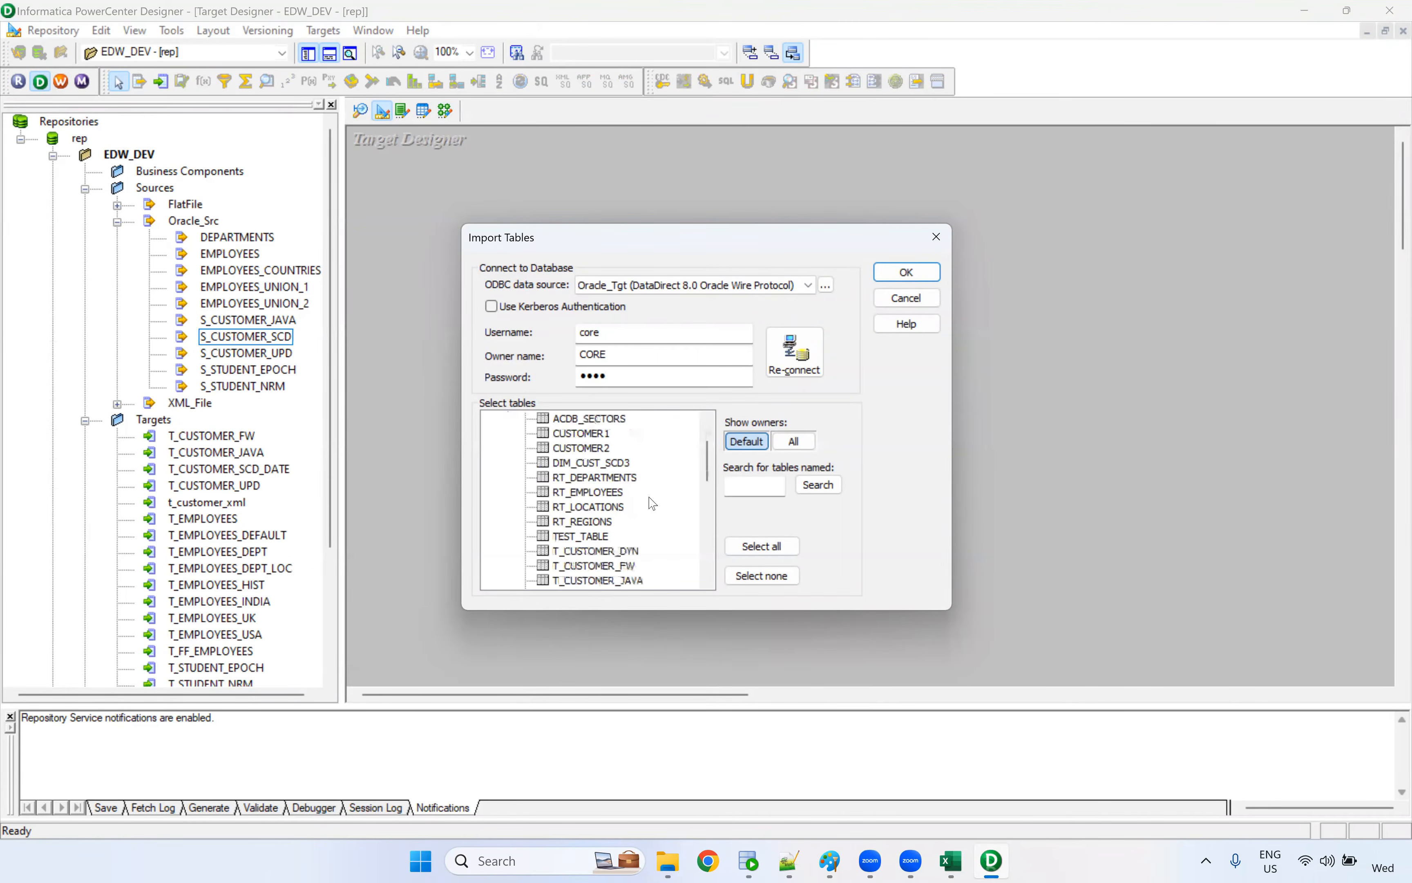
pyautogui.scroll(-1, 653, 547)
pyautogui.click(656, 542)
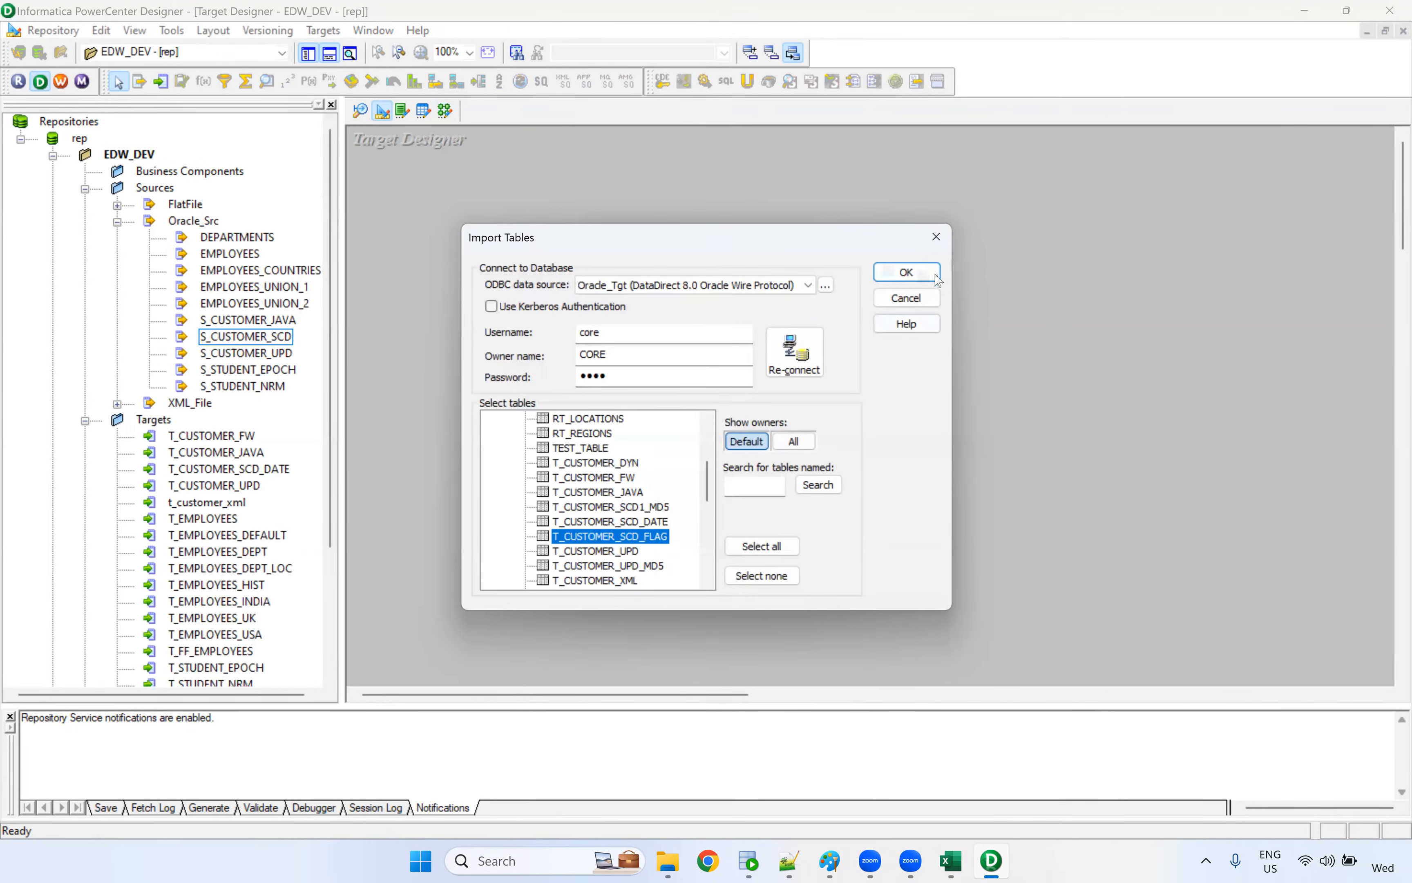
pyautogui.click(906, 272)
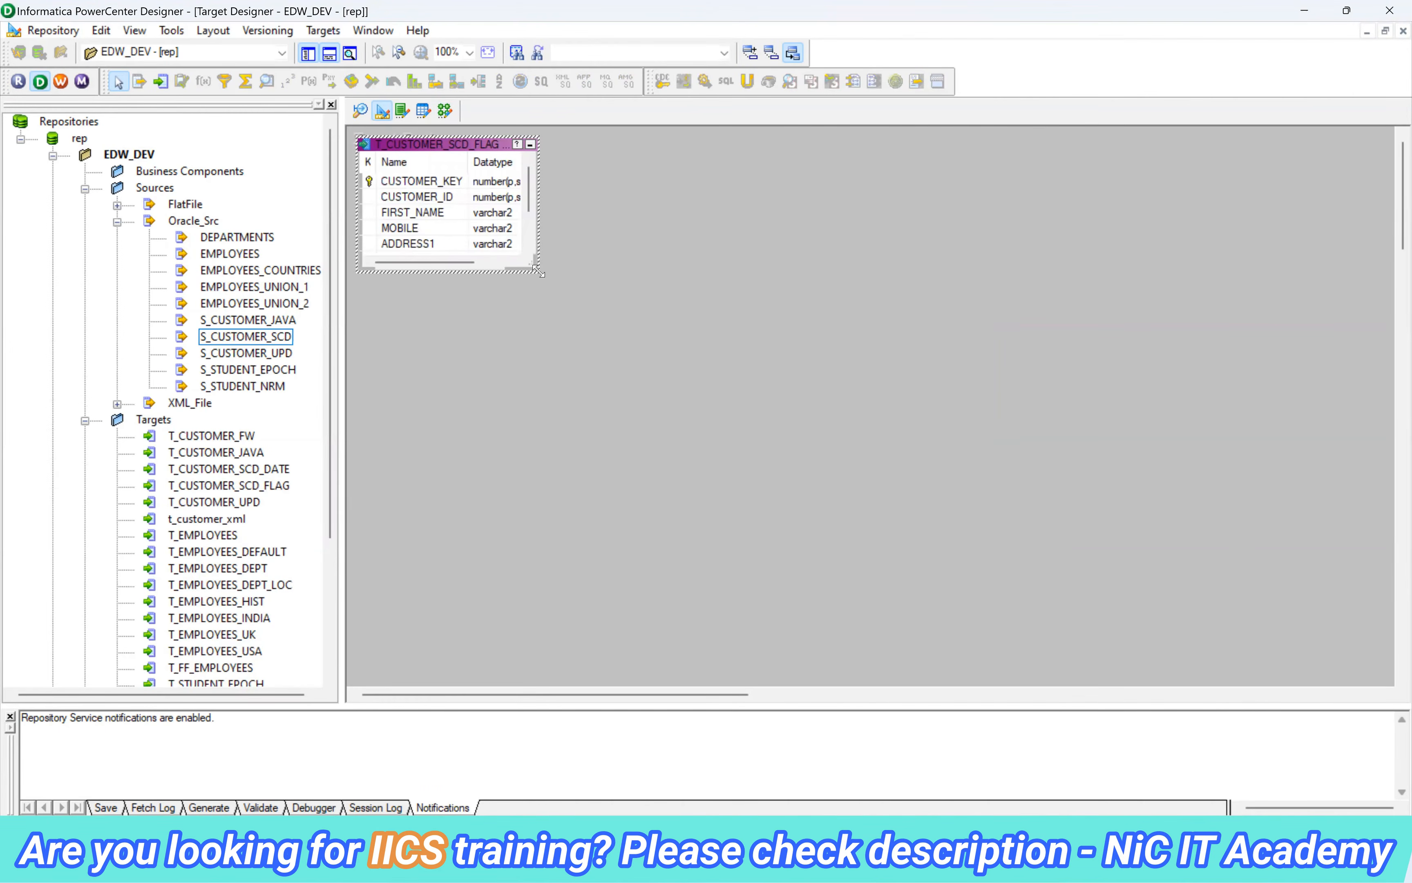
# Enlarge and reposition the T_CUSTOMER_SCD_FLAG target definition, and review its CUSTOMER_KEY, CUSTOMER_ID and FLAG columns
pyautogui.moveTo(537, 270); pyautogui.dragTo(682, 478)
pyautogui.click(442, 183)
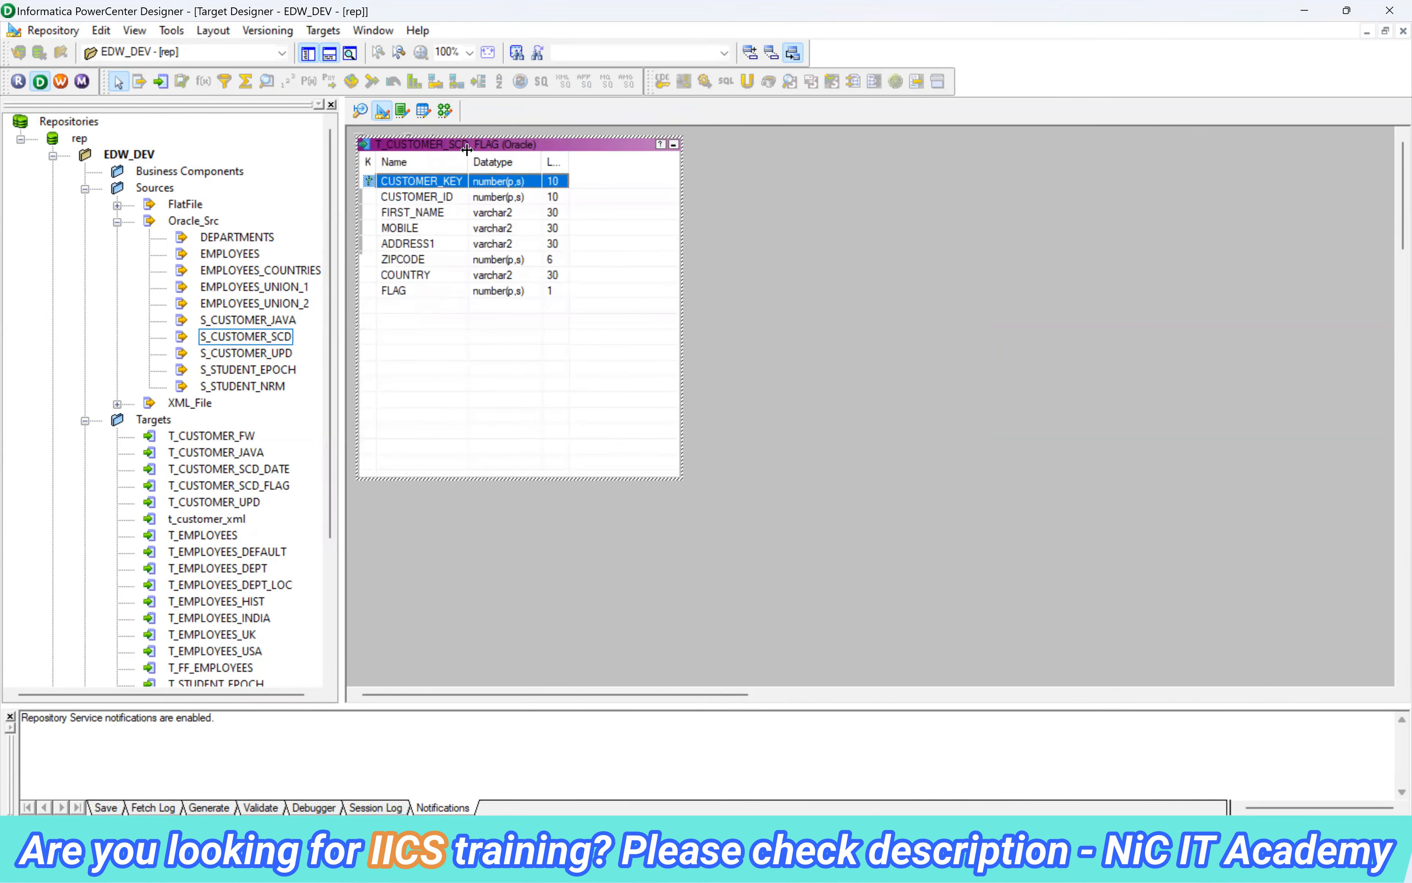
pyautogui.moveTo(469, 149); pyautogui.dragTo(572, 172)
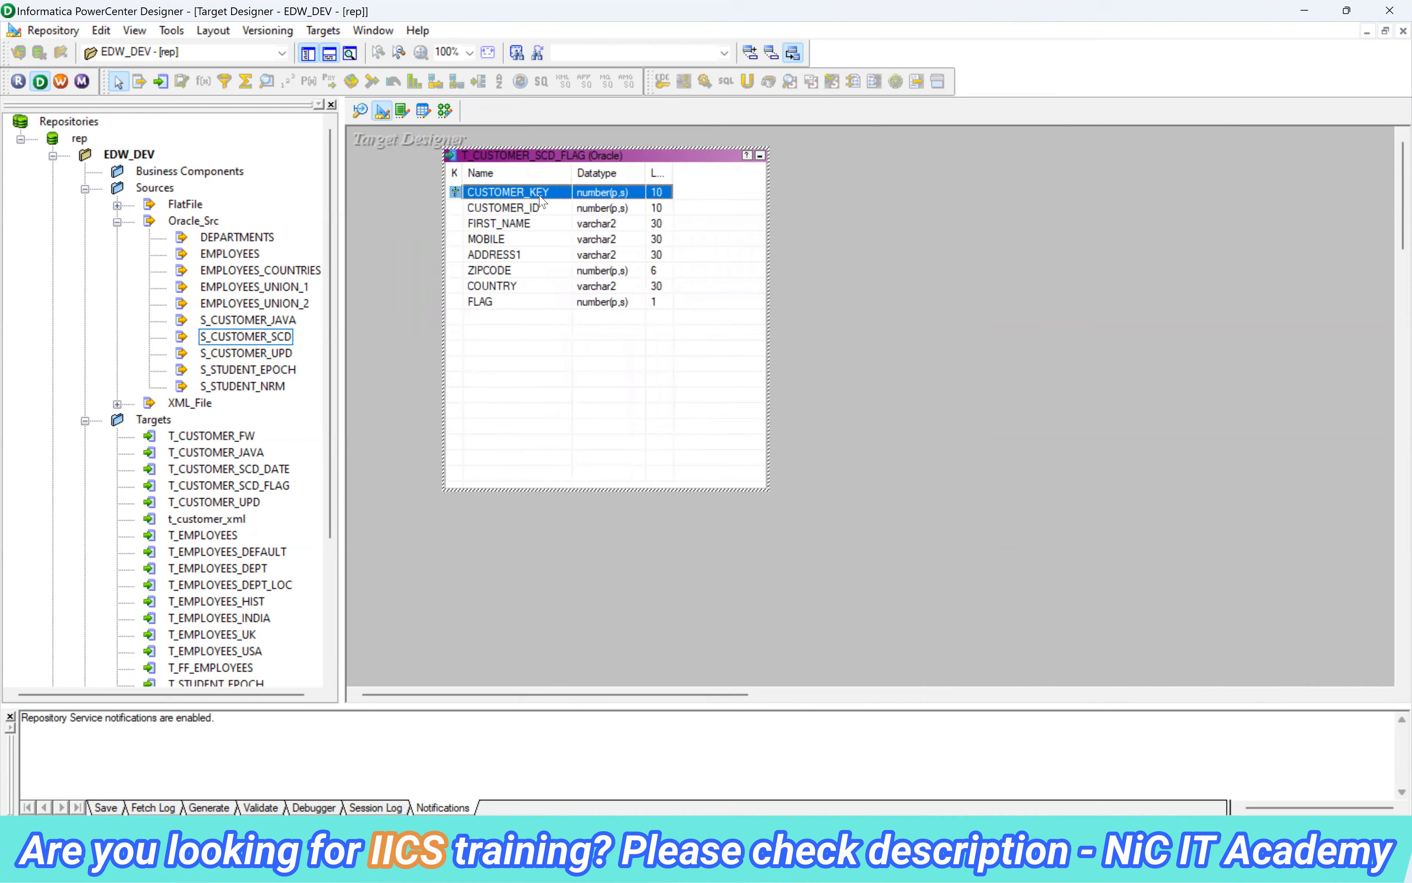
pyautogui.click(518, 222)
pyautogui.click(487, 195)
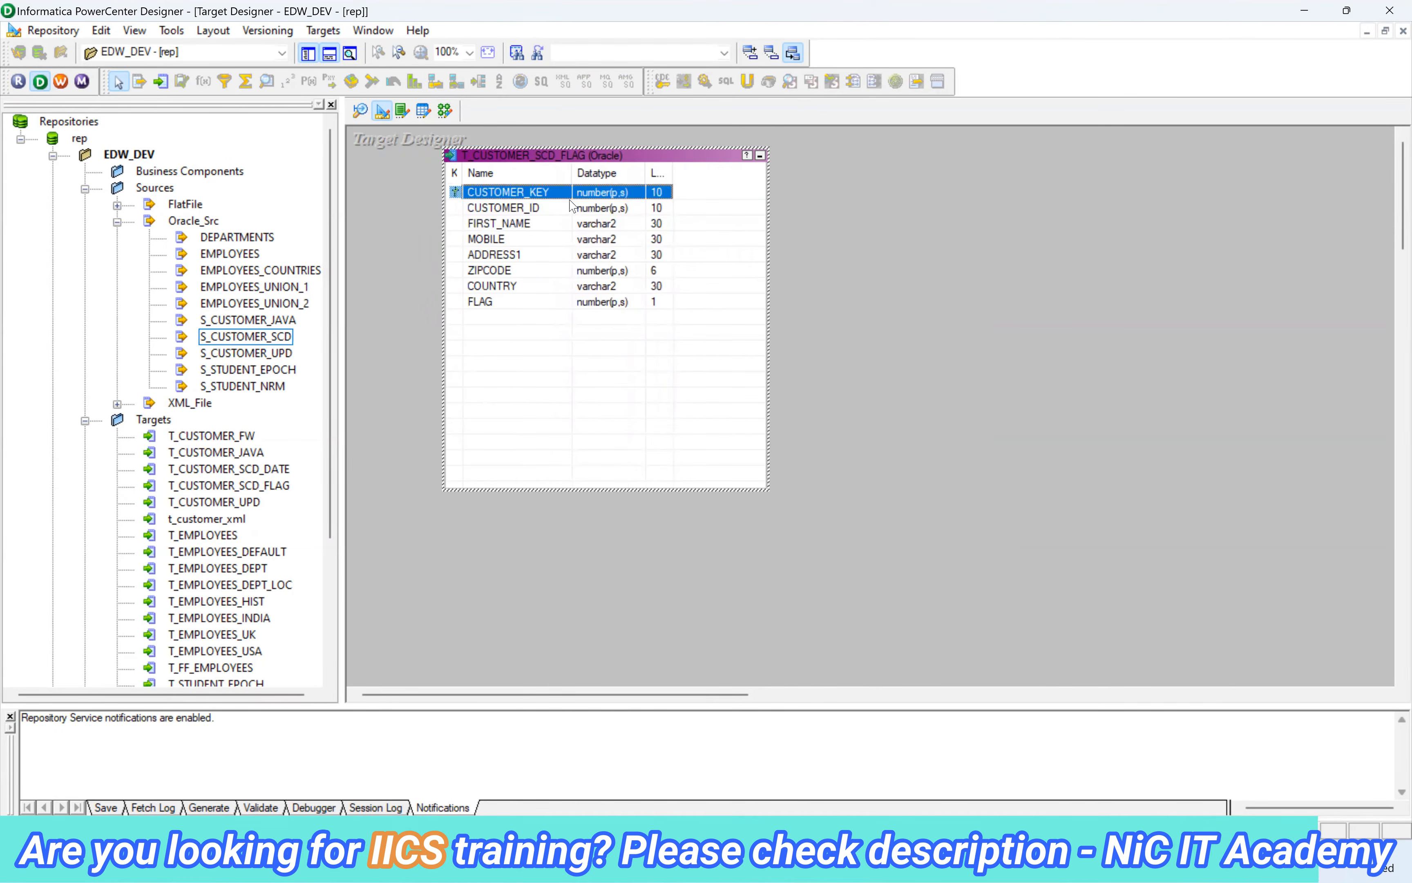
pyautogui.click(485, 205)
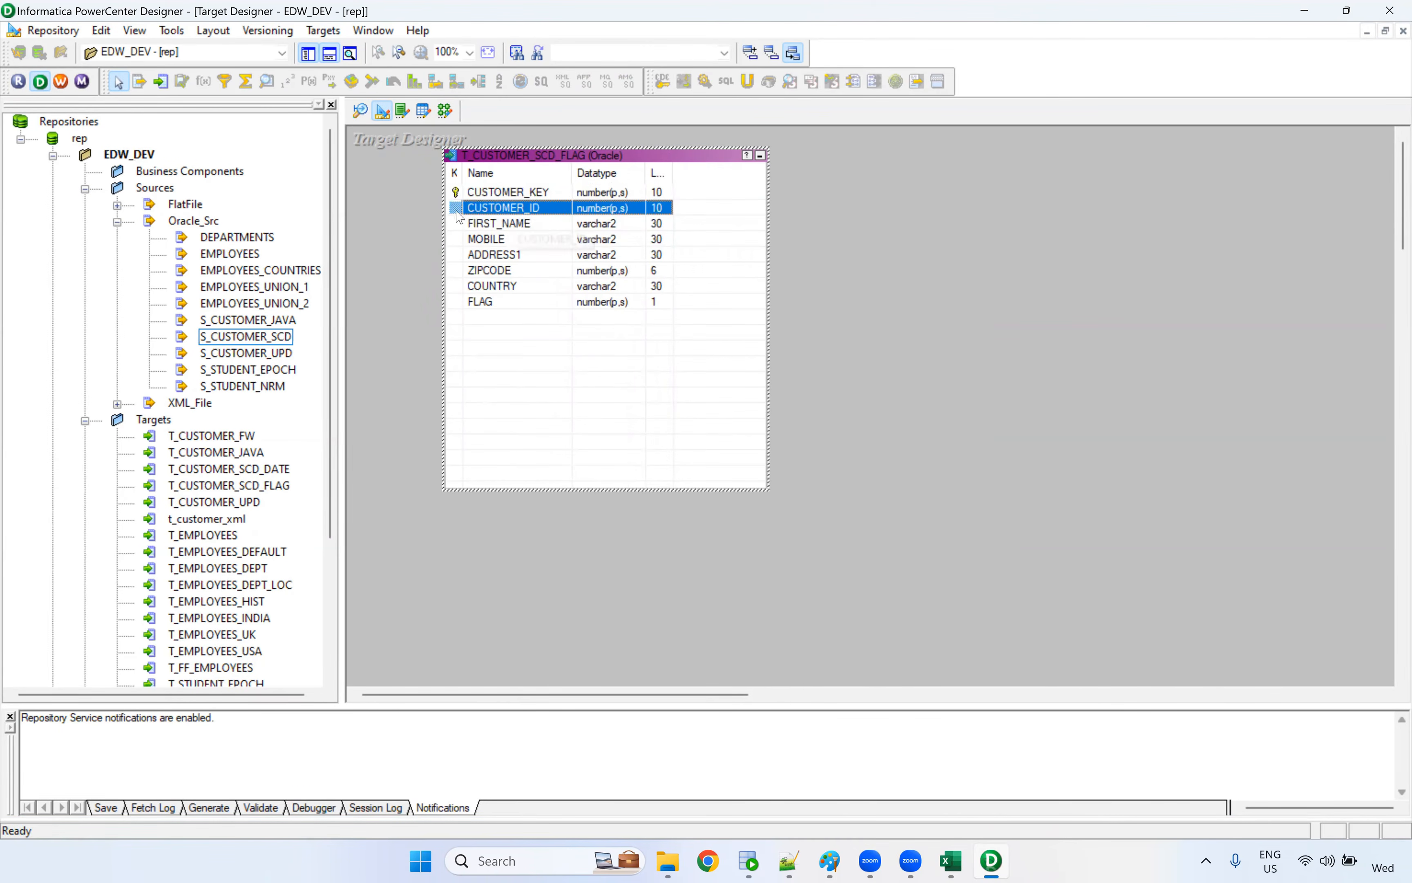
pyautogui.click(481, 303)
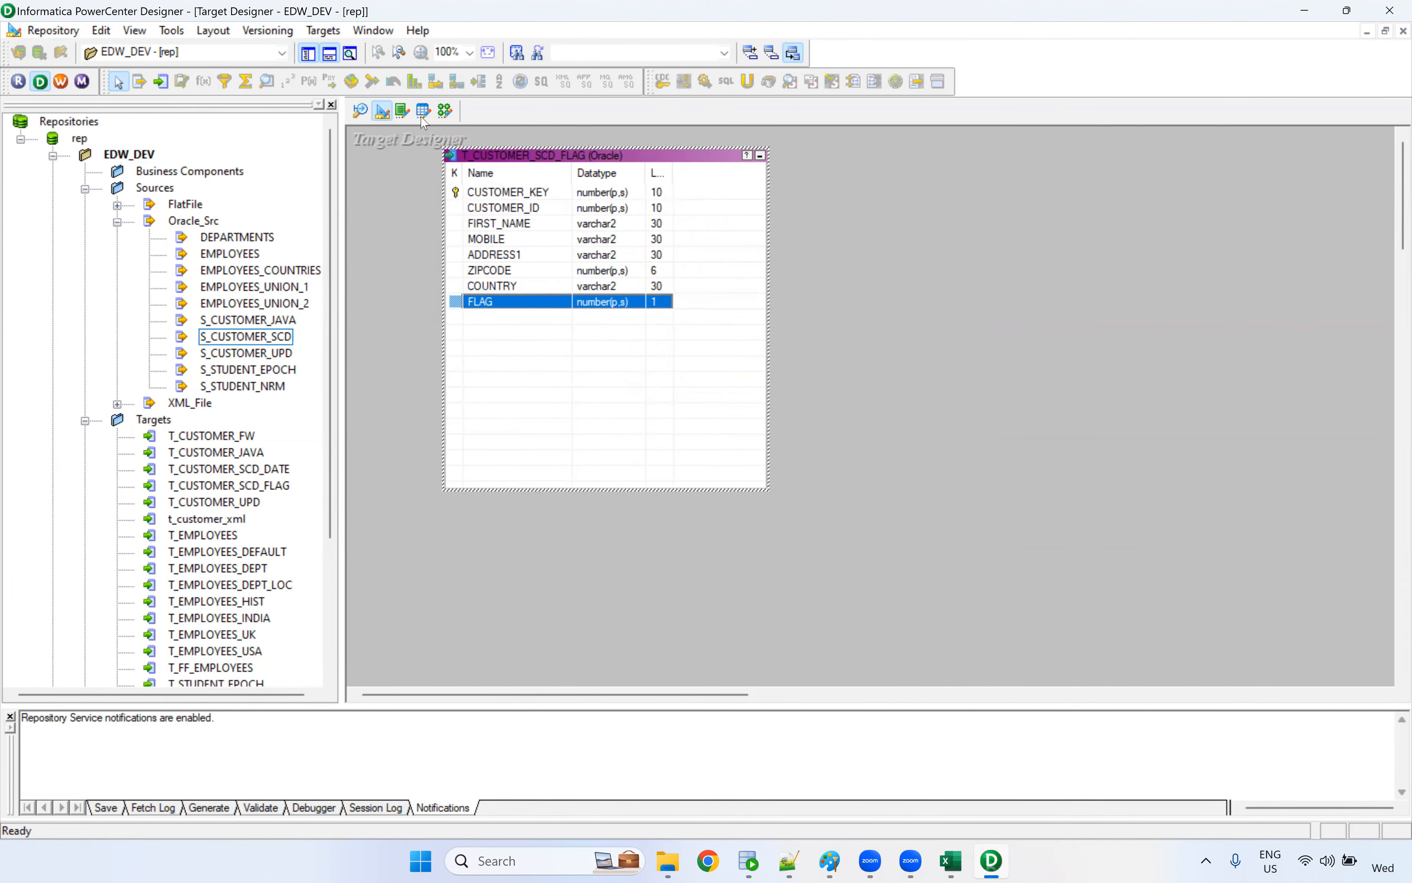
# Add the S_CUSTOMER_SCD source to the m_SCD_Type_2_Flag mapping and place its Source Qualifier beside it
pyautogui.click(445, 111)
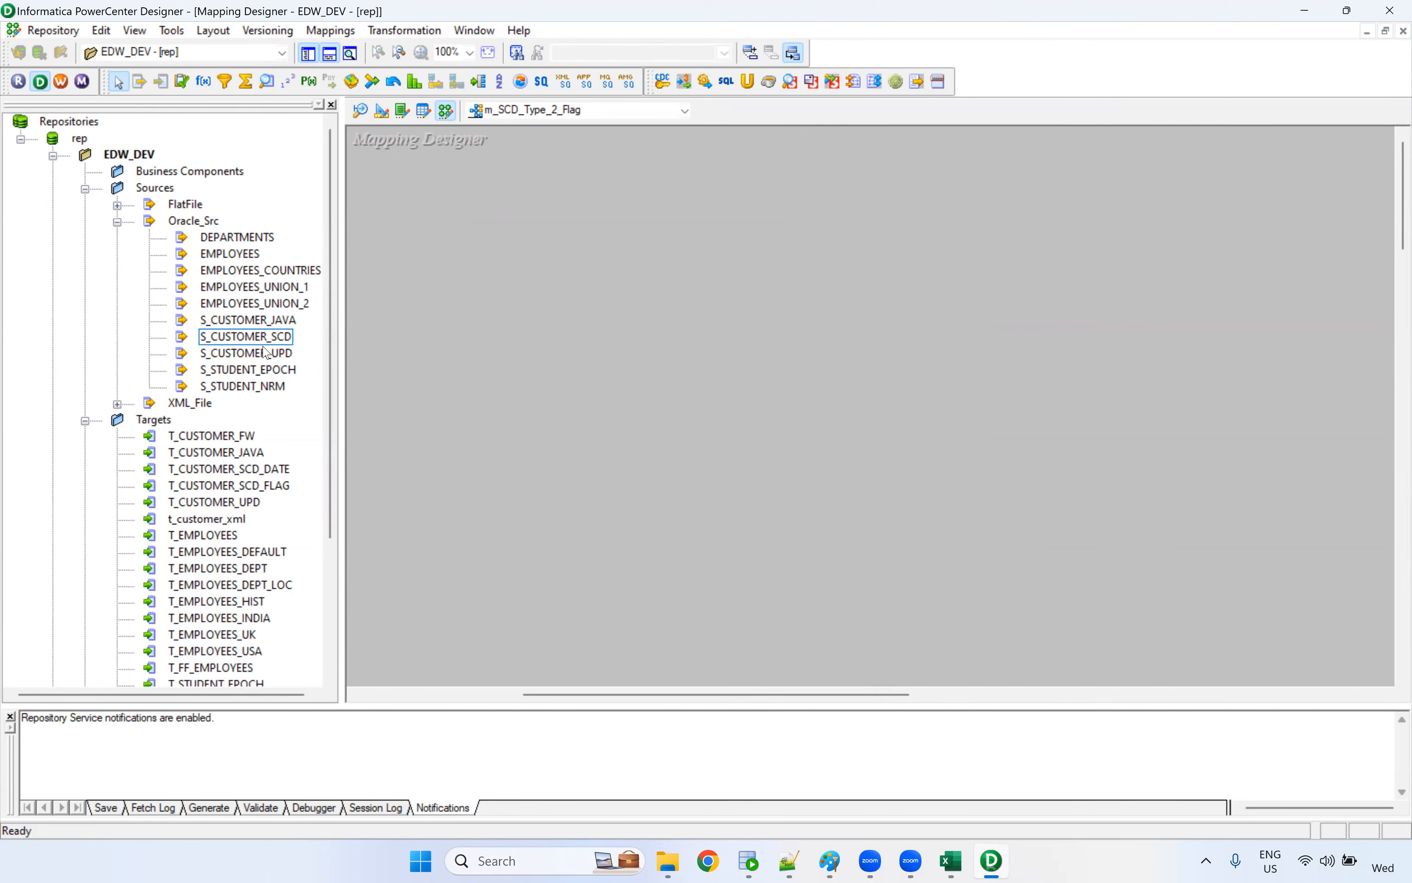
pyautogui.moveTo(251, 341); pyautogui.dragTo(420, 228)
pyautogui.moveTo(610, 330); pyautogui.dragTo(731, 247)
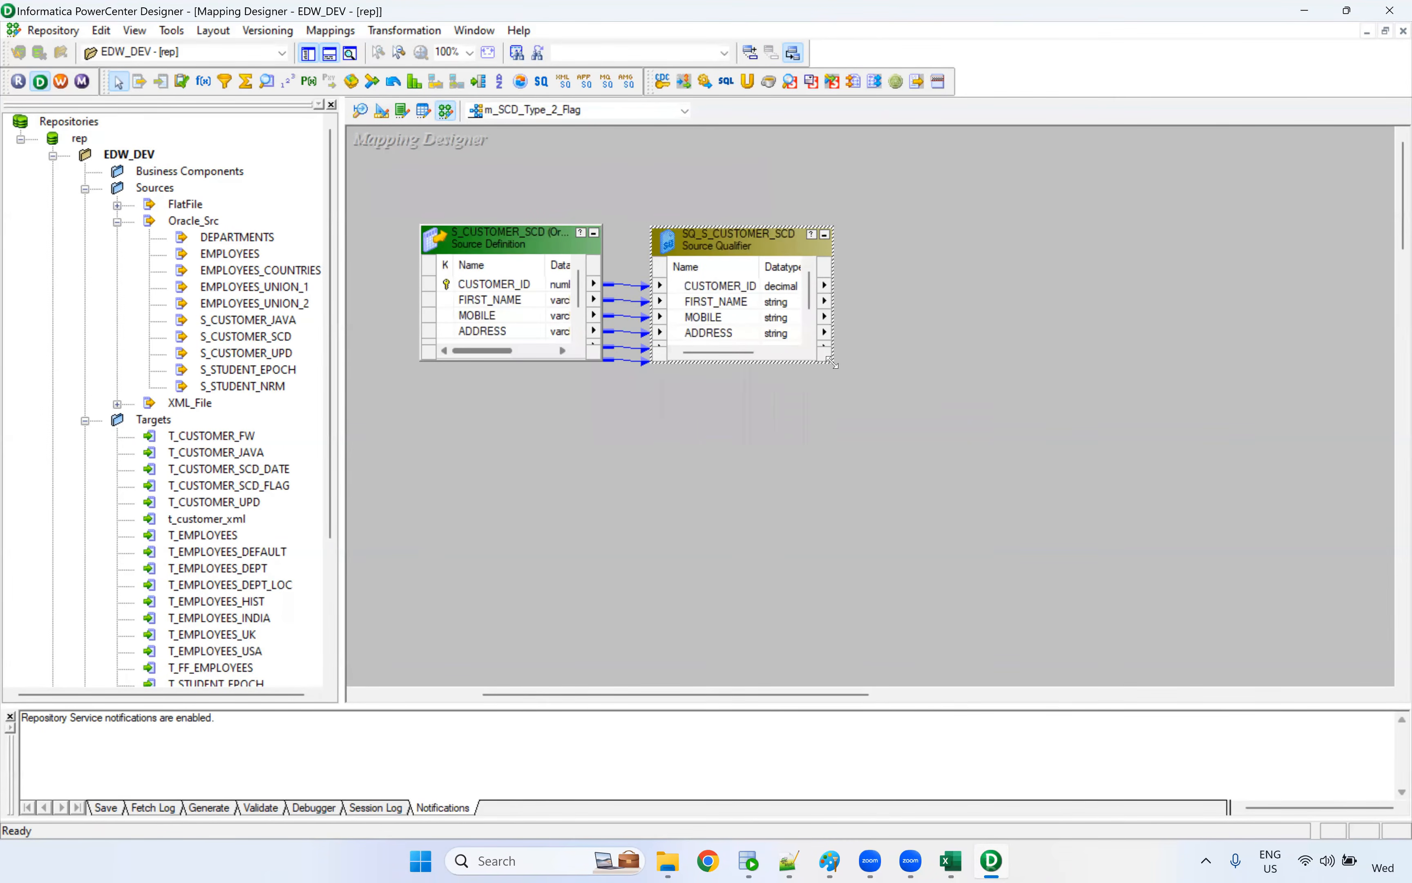
# Add the T_CUSTOMER_SCD_FLAG target to the mapping, leaving wide space between it and the Source Qualifier
pyautogui.moveTo(270, 486); pyautogui.dragTo(1174, 228)
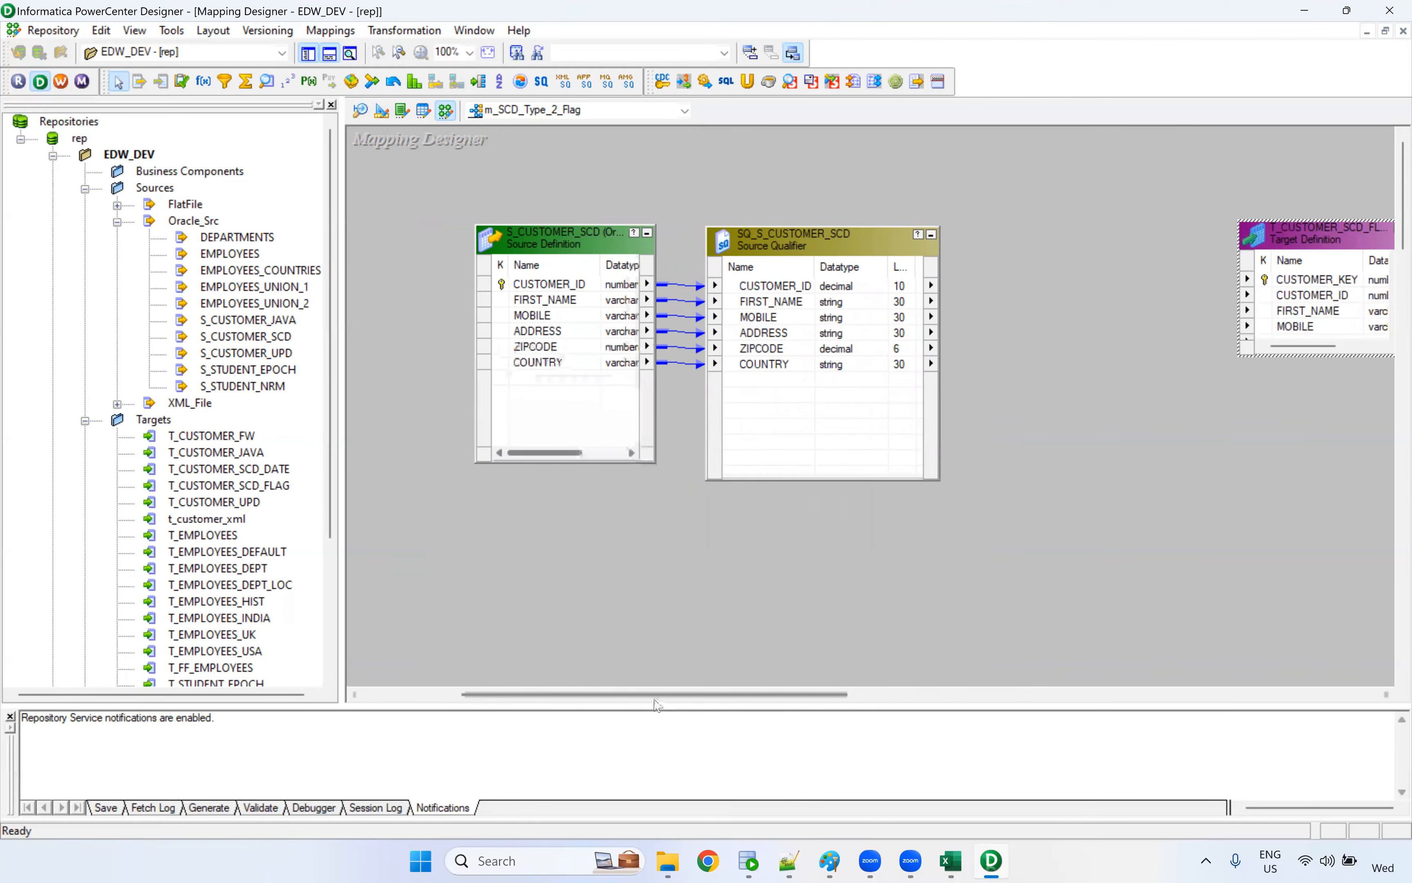
pyautogui.moveTo(677, 695); pyautogui.dragTo(791, 695)
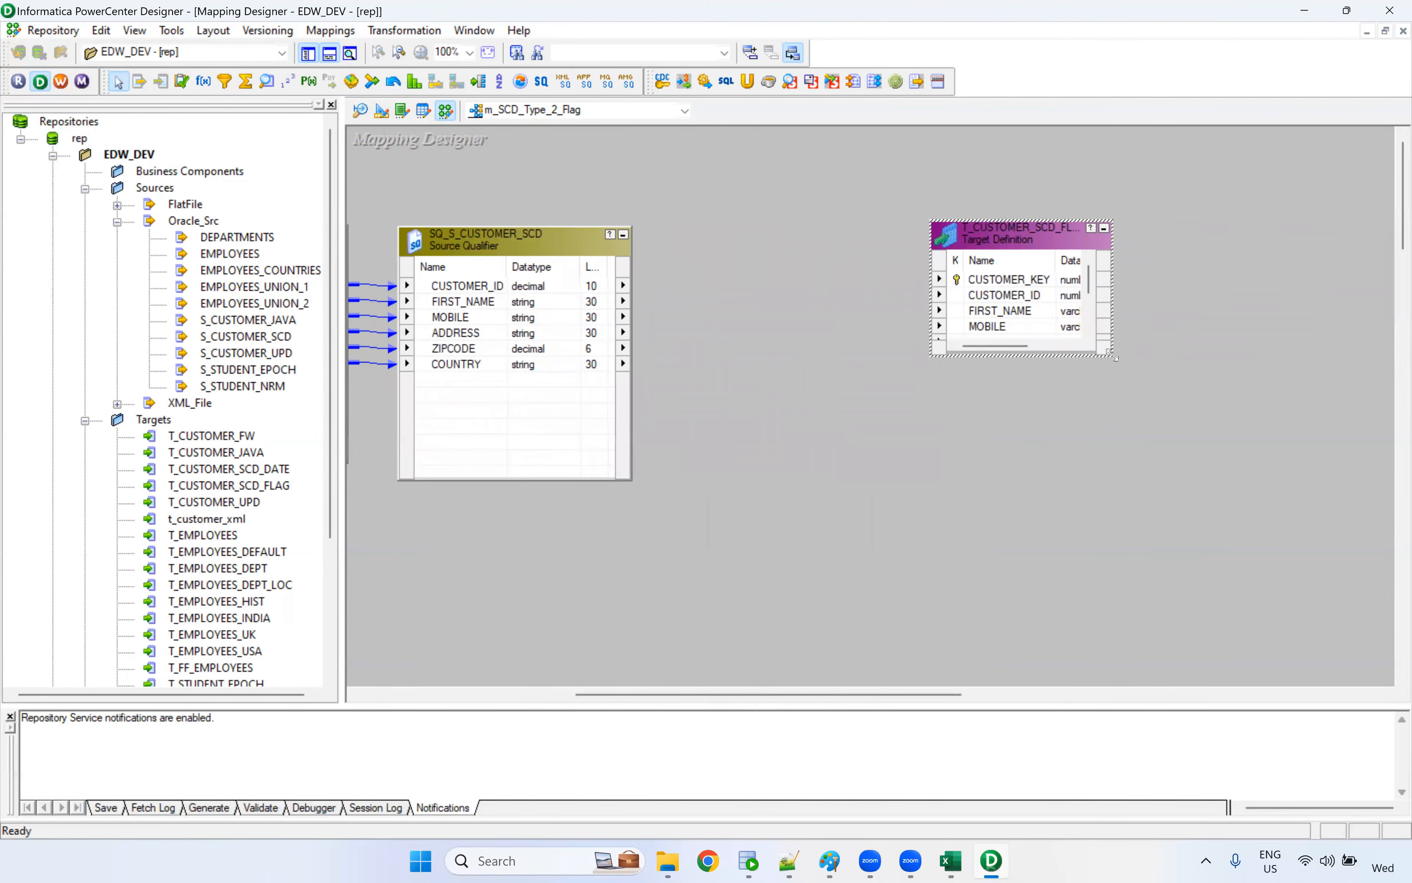
pyautogui.moveTo(1091, 240); pyautogui.dragTo(1235, 236)
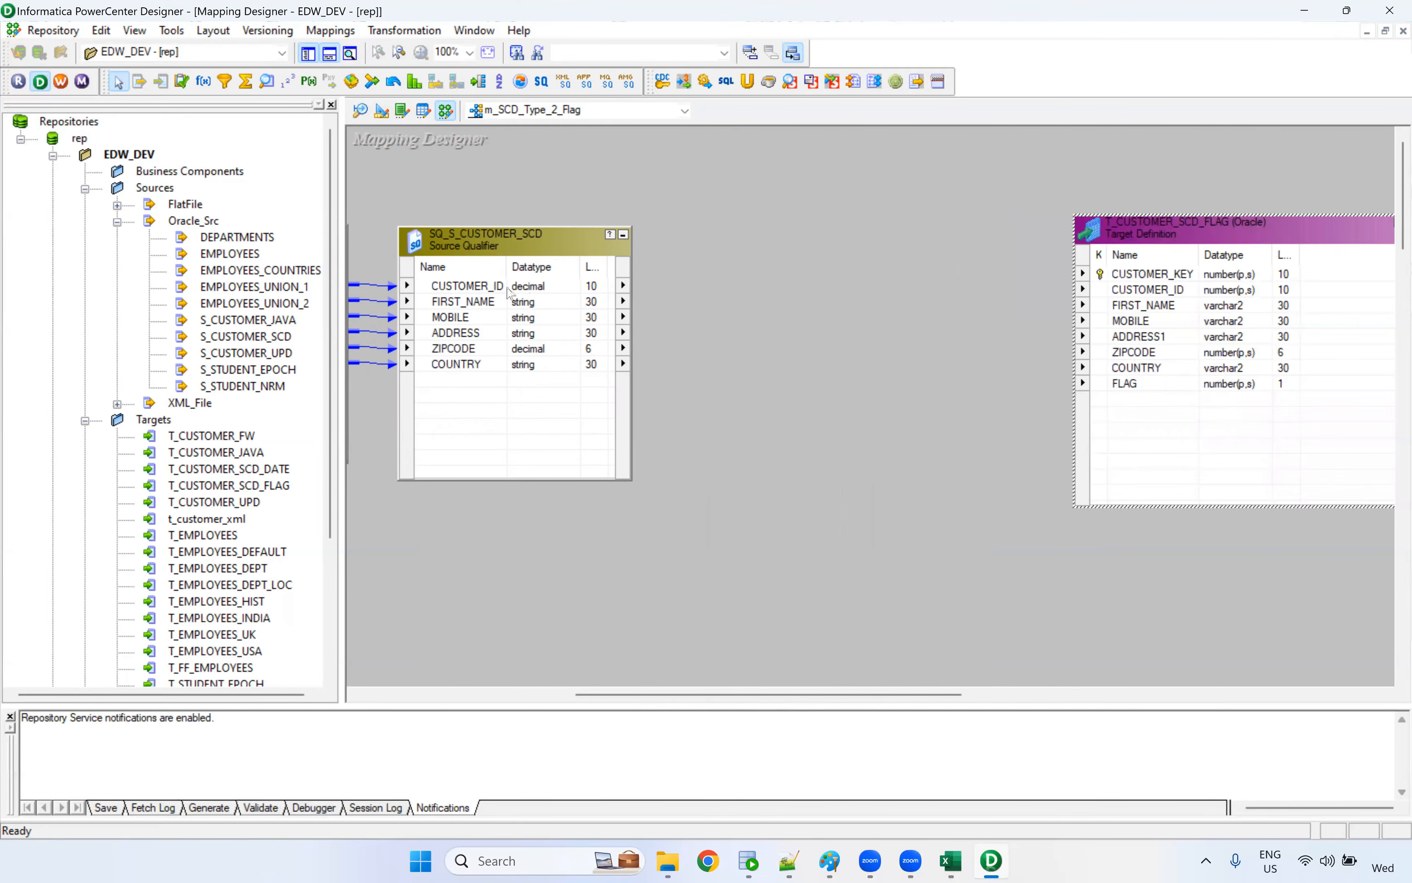
# Add a Lookup transformation between the Source Qualifier and the target, using the target table T_CUSTOMER_SCD_FLAG as its lookup table
pyautogui.click(571, 206)
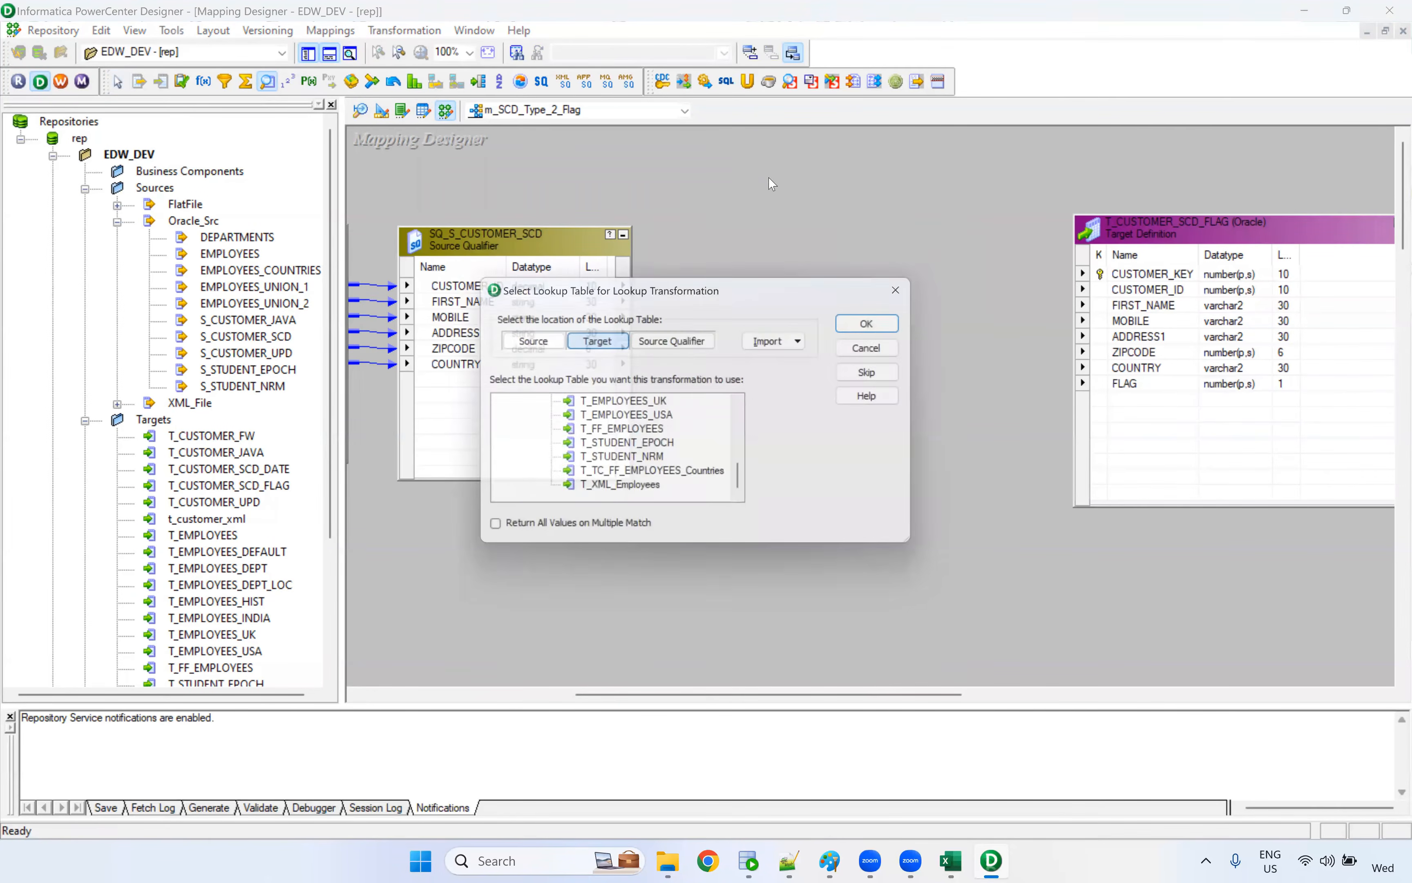
pyautogui.click(764, 176)
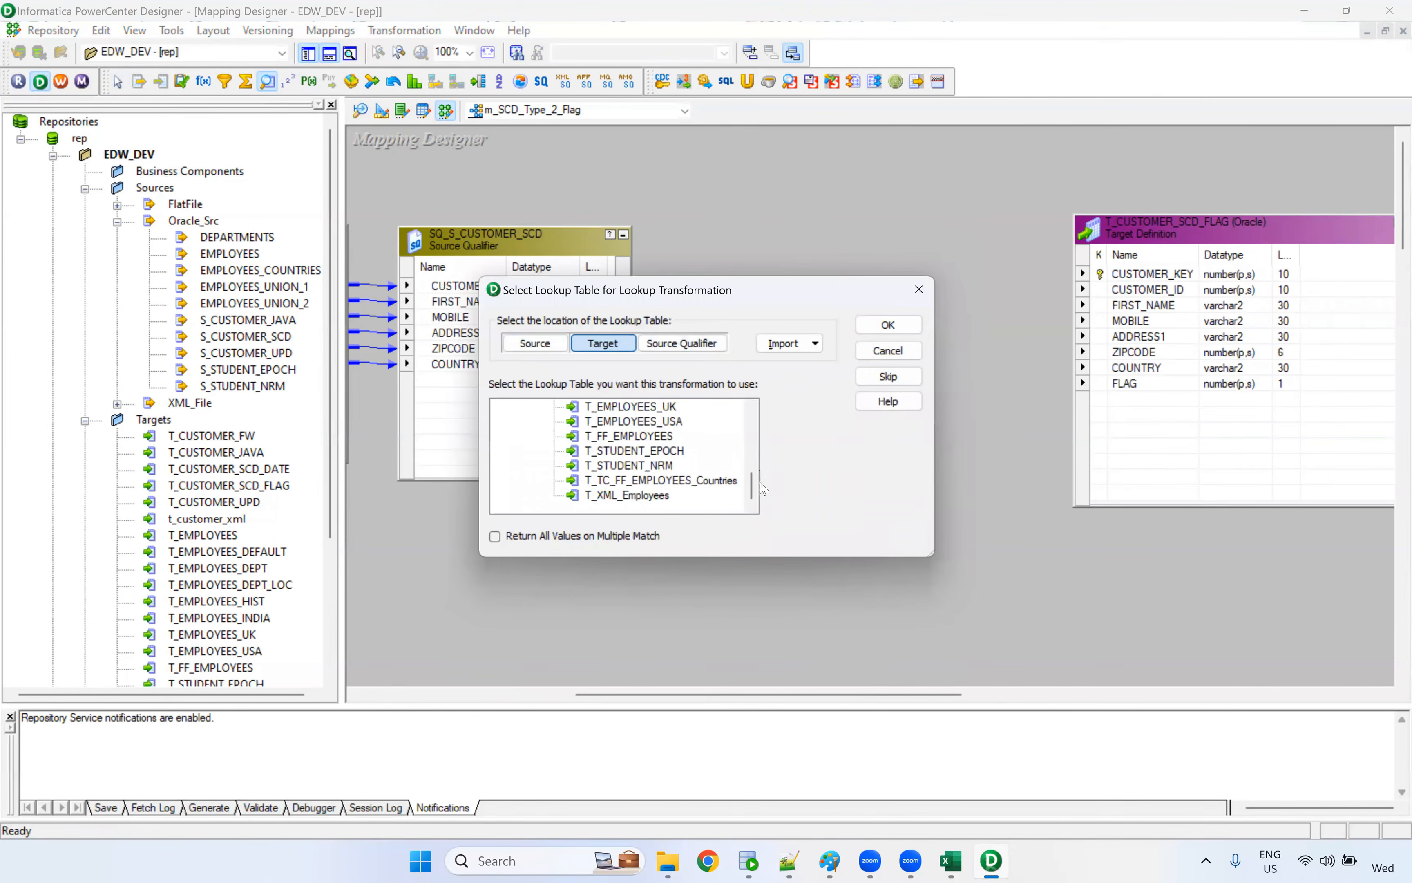
pyautogui.moveTo(753, 485); pyautogui.dragTo(753, 441)
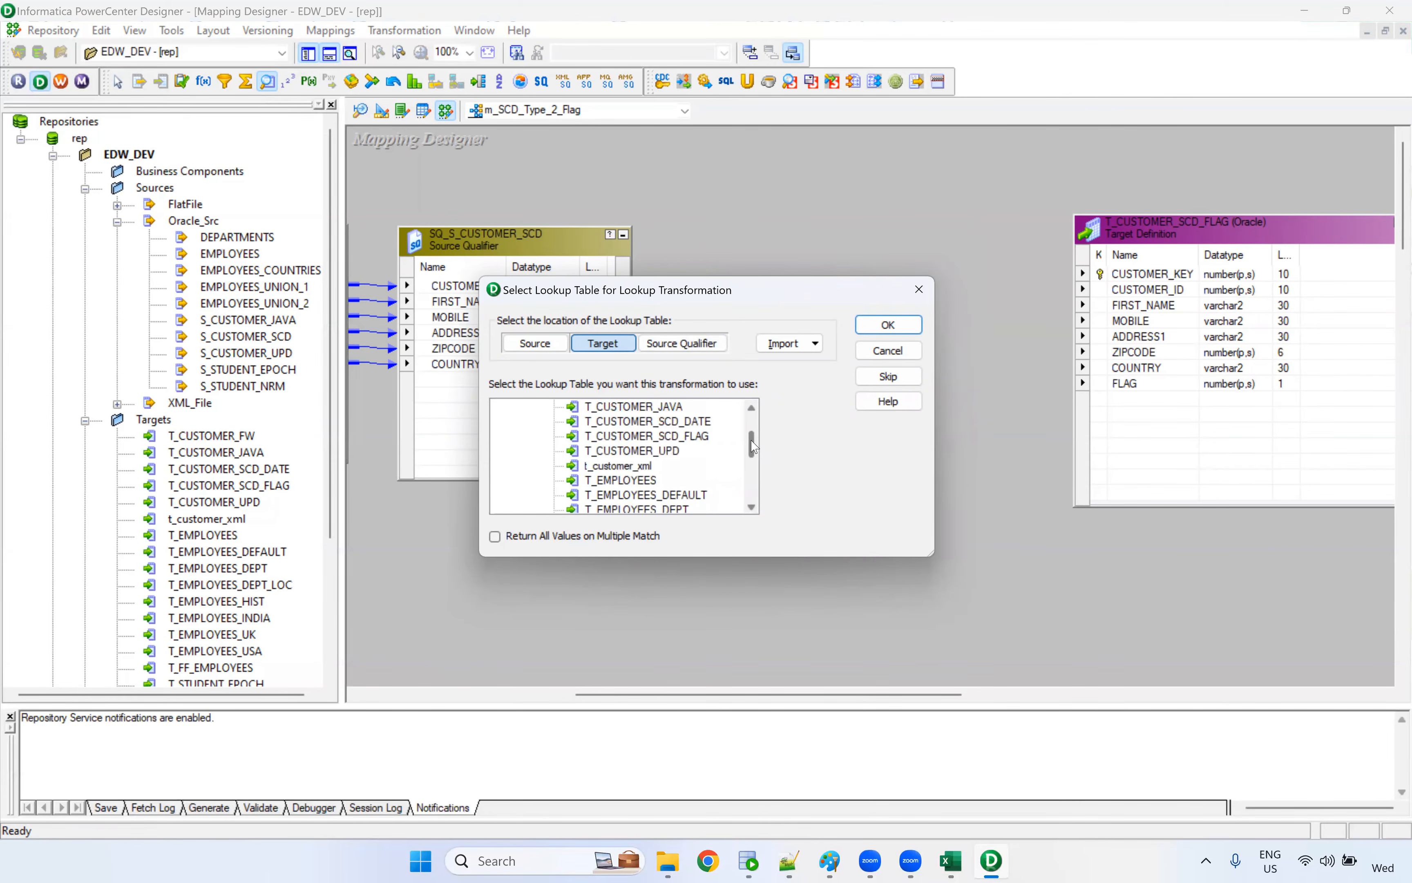
pyautogui.click(697, 442)
pyautogui.click(892, 327)
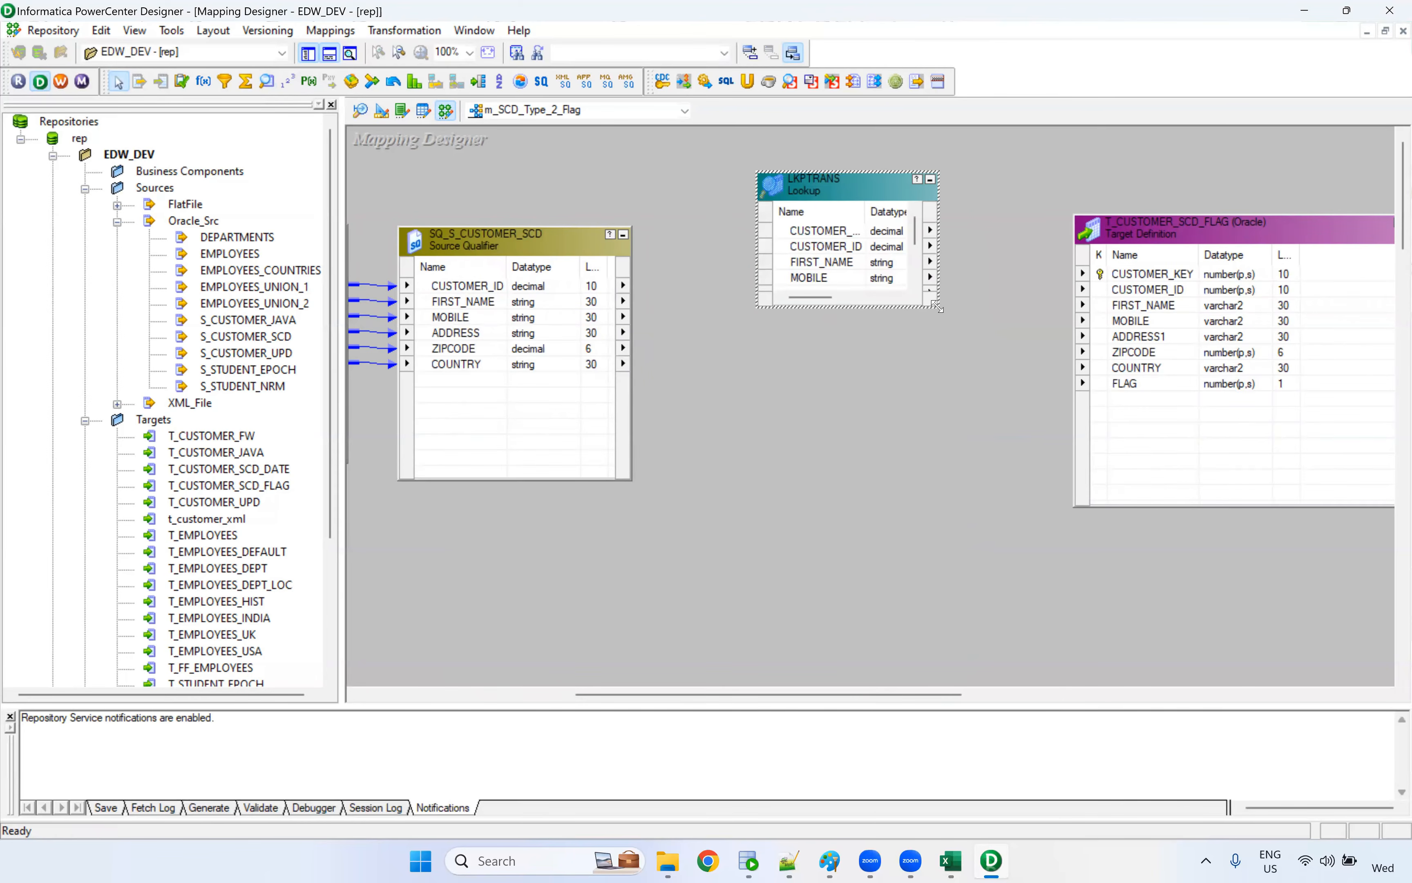
# Link CUSTOMER_ID from the Source Qualifier into the Lookup, enlarging the Lookup and its name column to show all ports fully
pyautogui.moveTo(936, 307); pyautogui.dragTo(995, 415)
pyautogui.moveTo(501, 289); pyautogui.dragTo(839, 390)
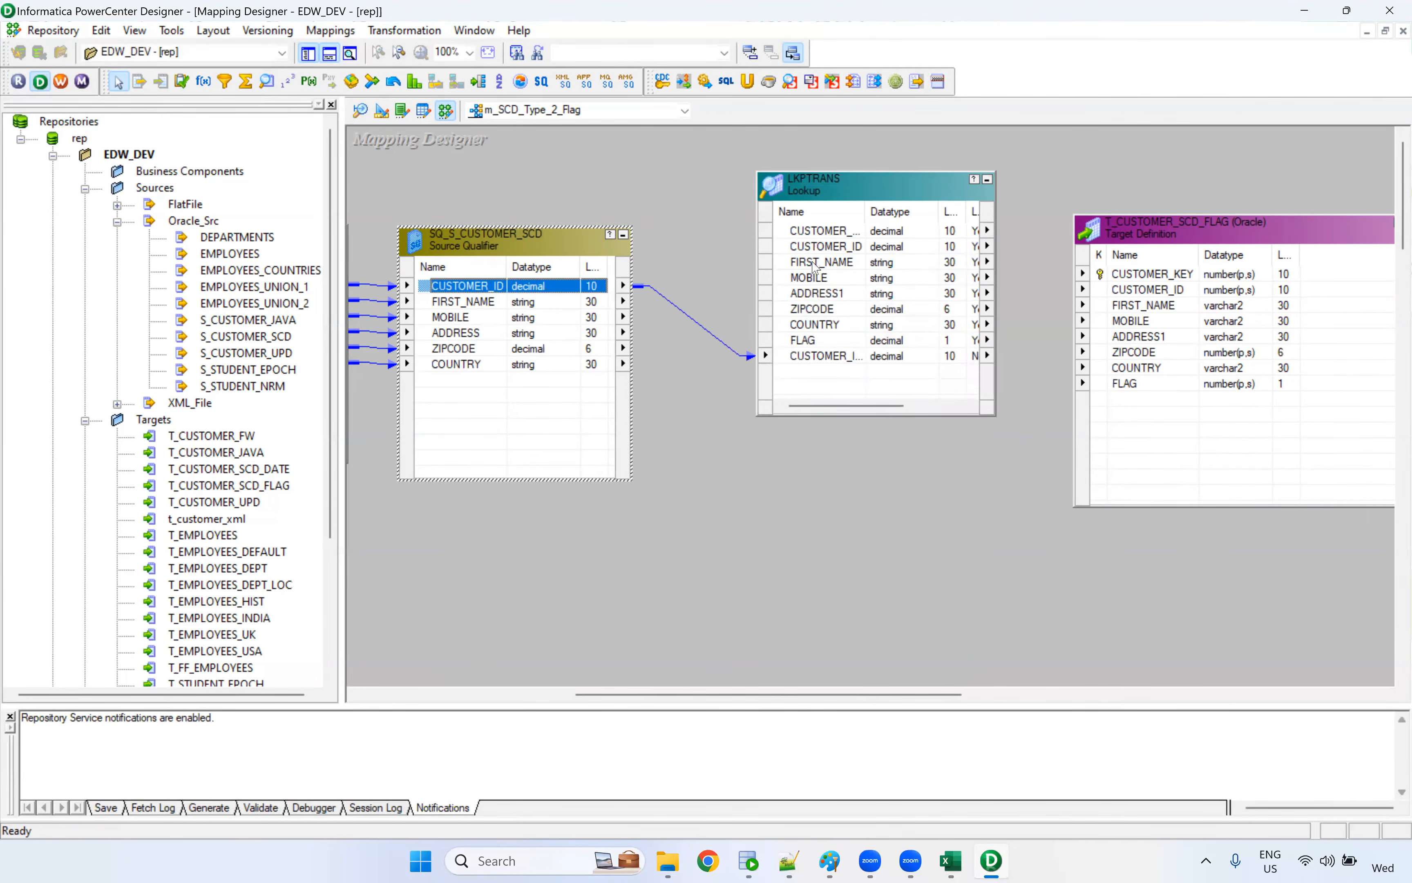
pyautogui.moveTo(864, 212); pyautogui.dragTo(911, 212)
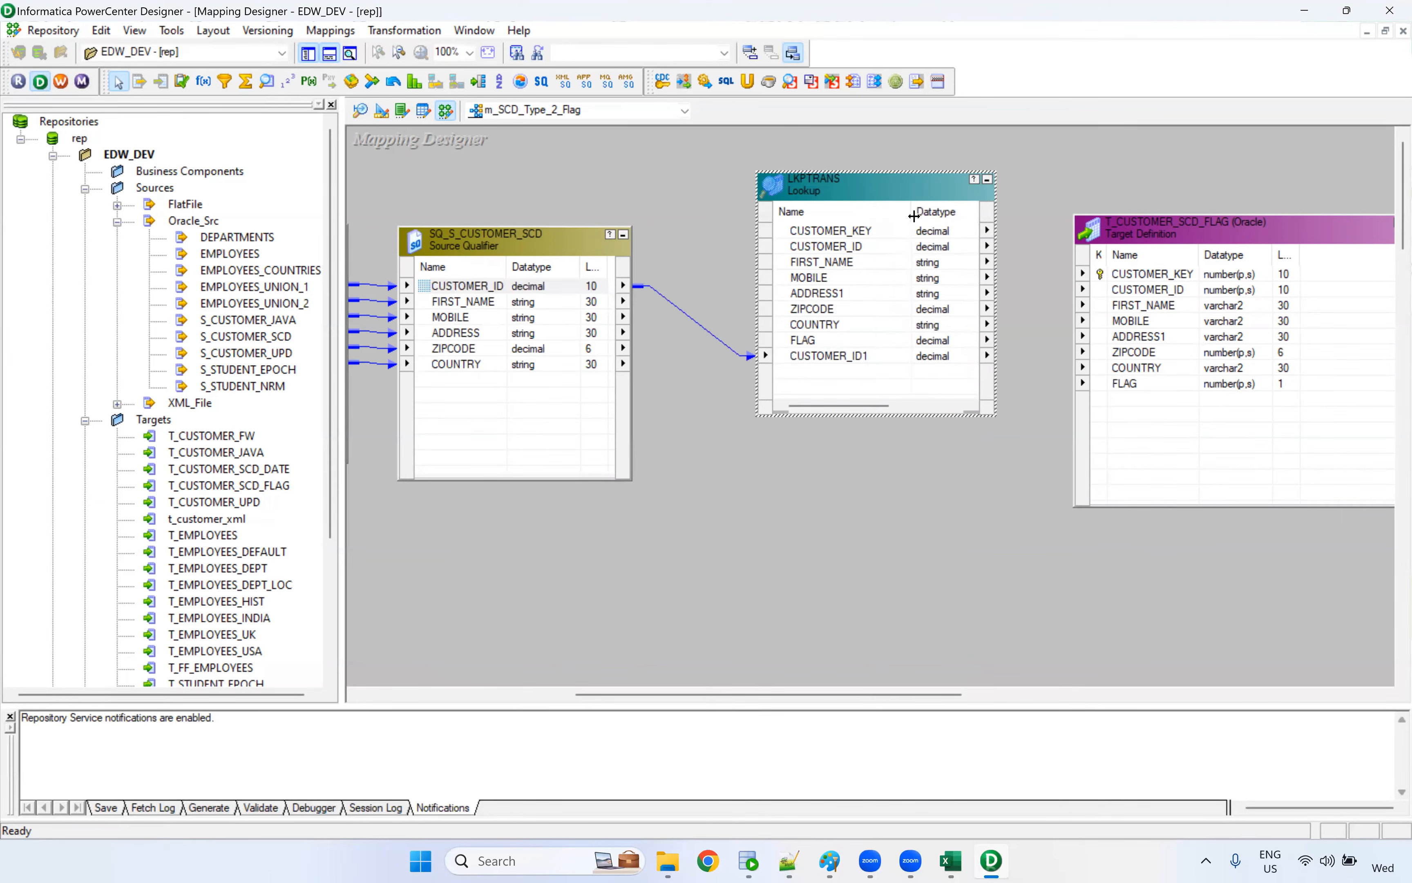
pyautogui.click(860, 248)
pyautogui.click(853, 356)
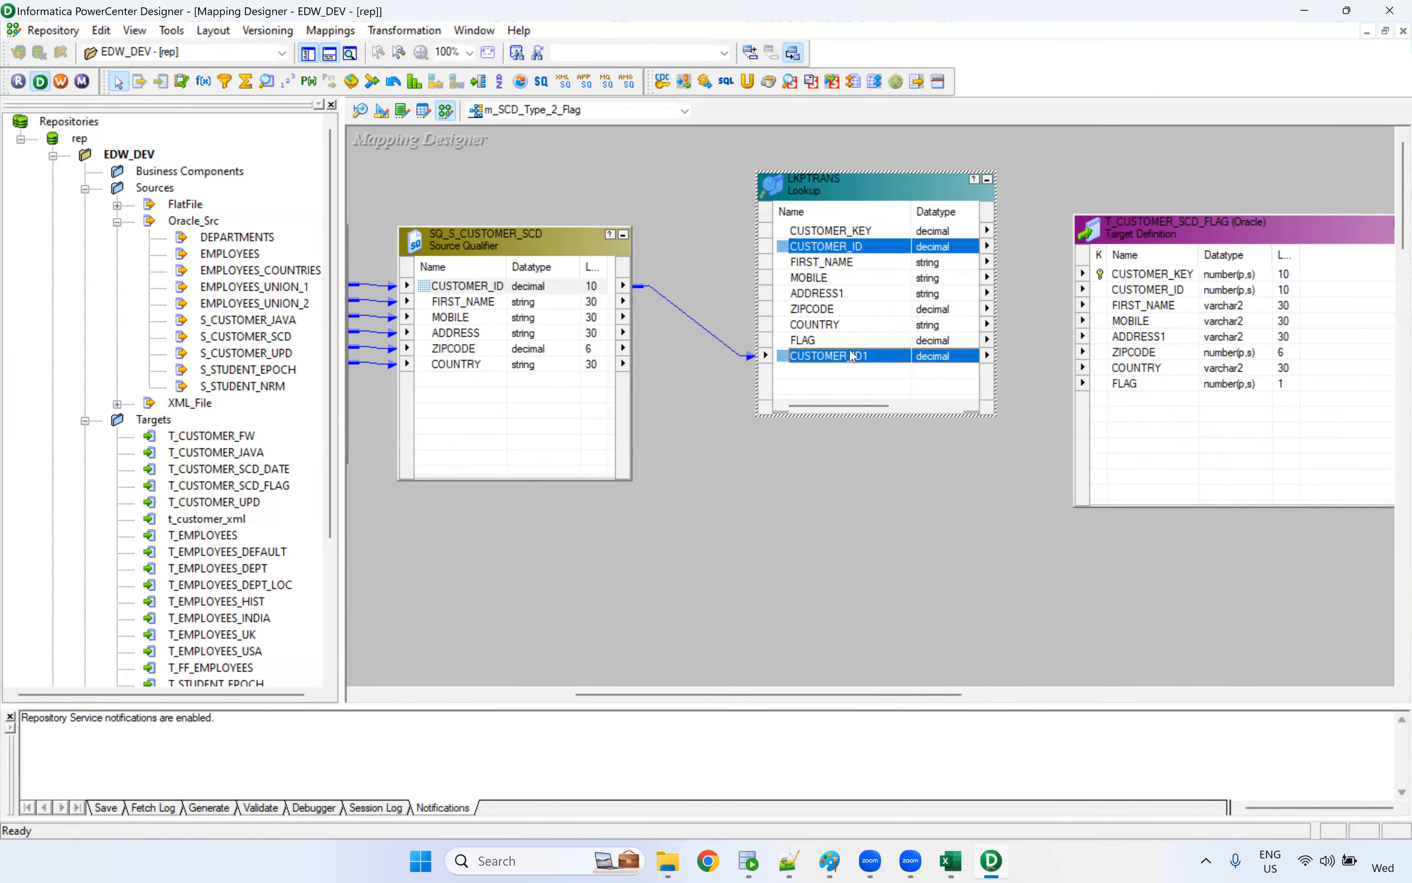
# Add the lookup condition CUSTOMER_ID = CUSTOMER_ID1, check it against the Type-2 Flag sheet in Excel, and apply it
pyautogui.doubleClick(838, 246)
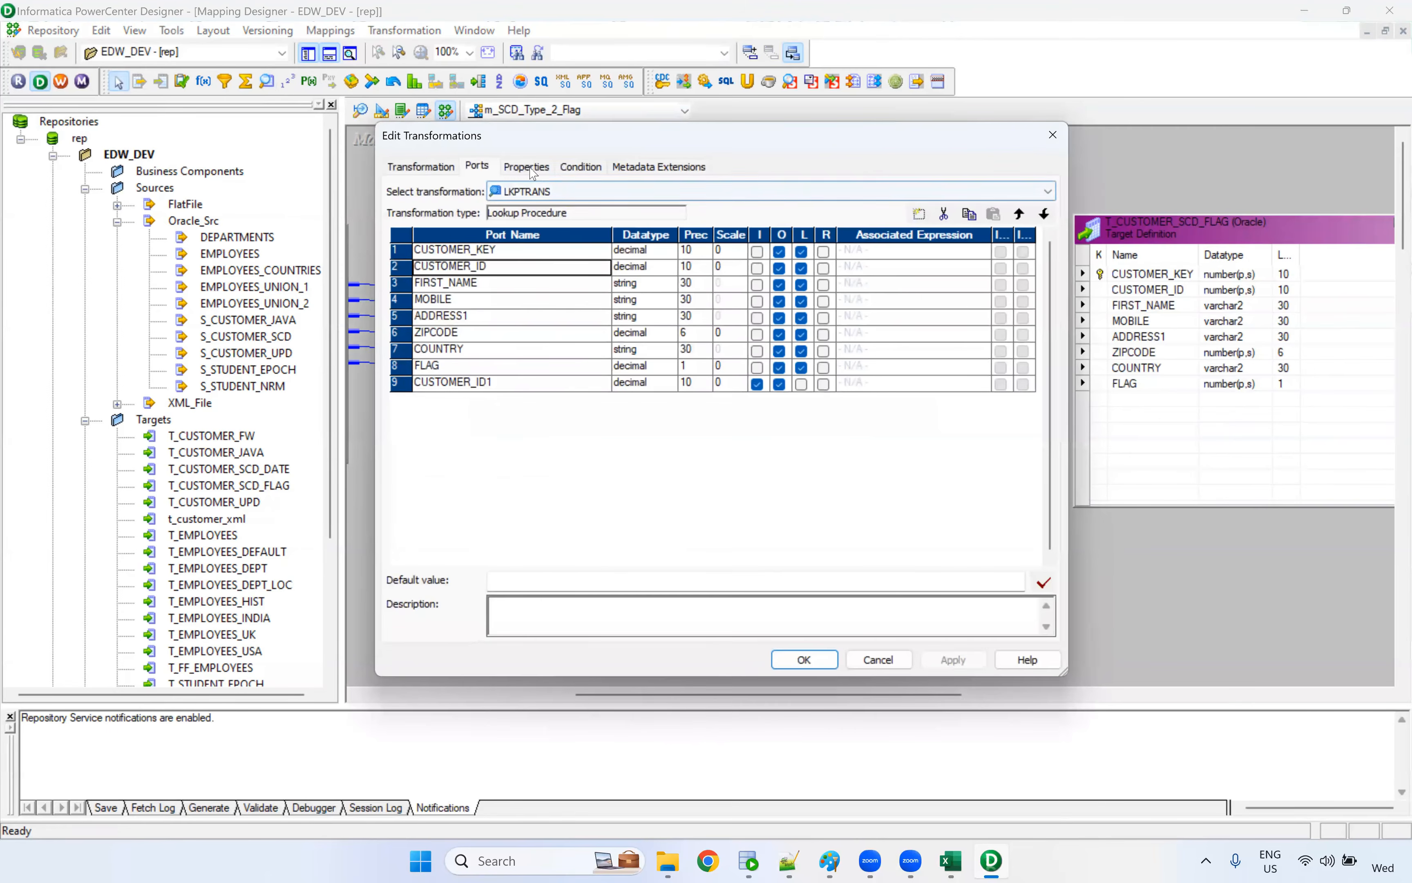
pyautogui.click(601, 168)
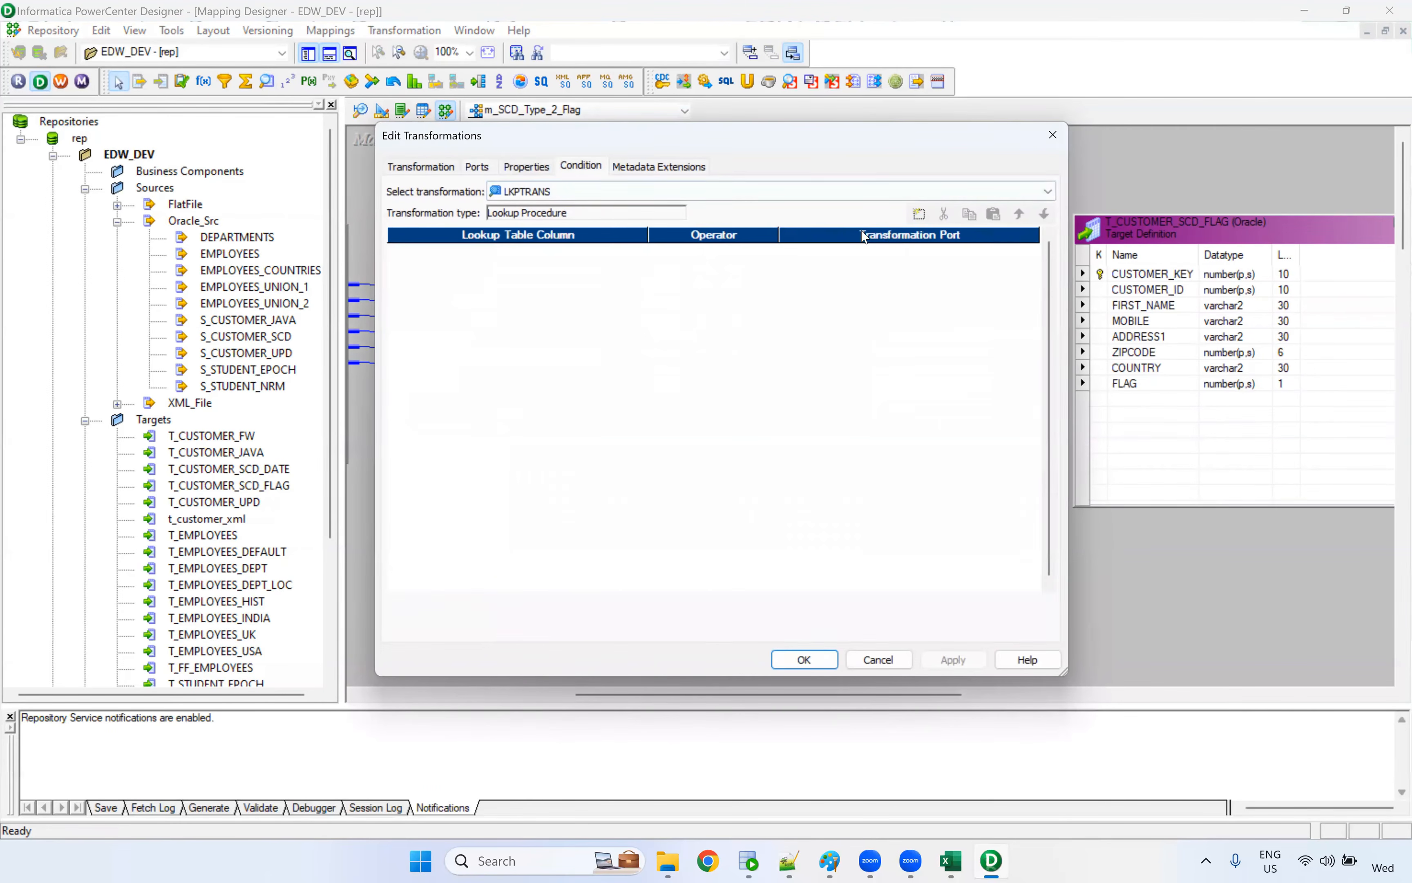
pyautogui.click(920, 215)
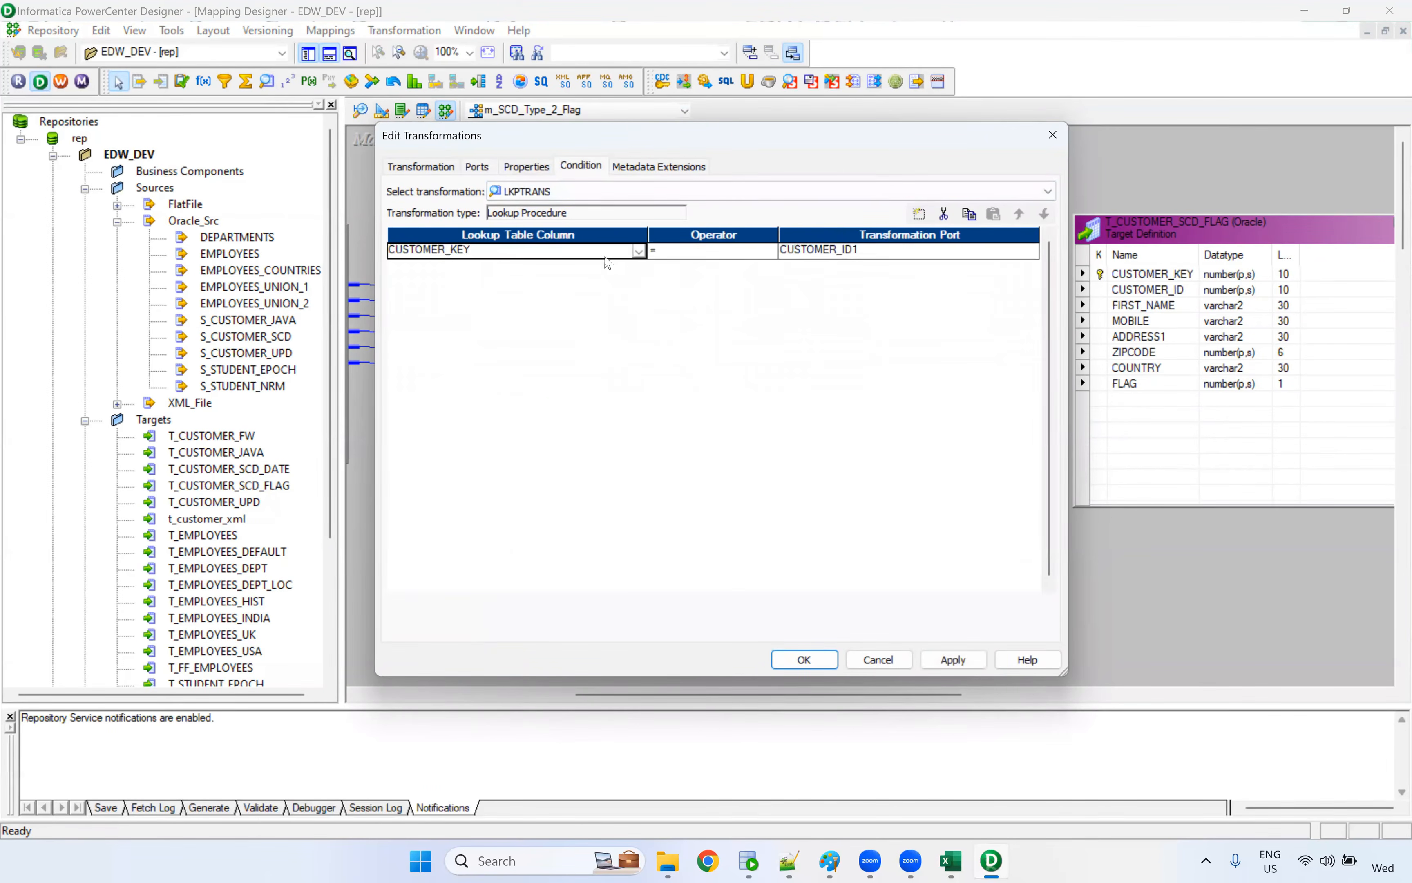
pyautogui.click(638, 251)
pyautogui.click(630, 274)
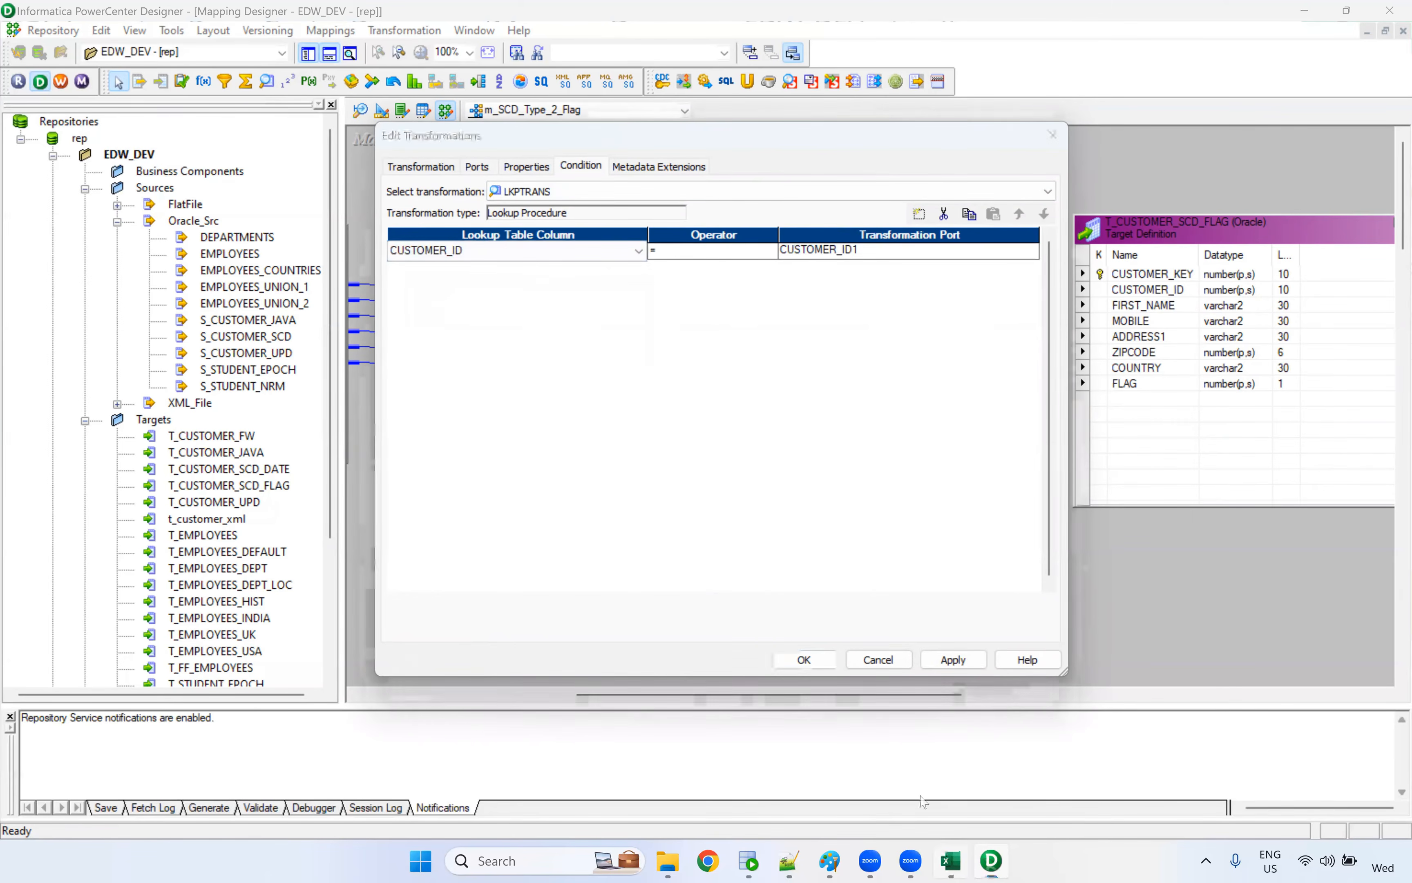
pyautogui.click(949, 859)
pyautogui.click(320, 327)
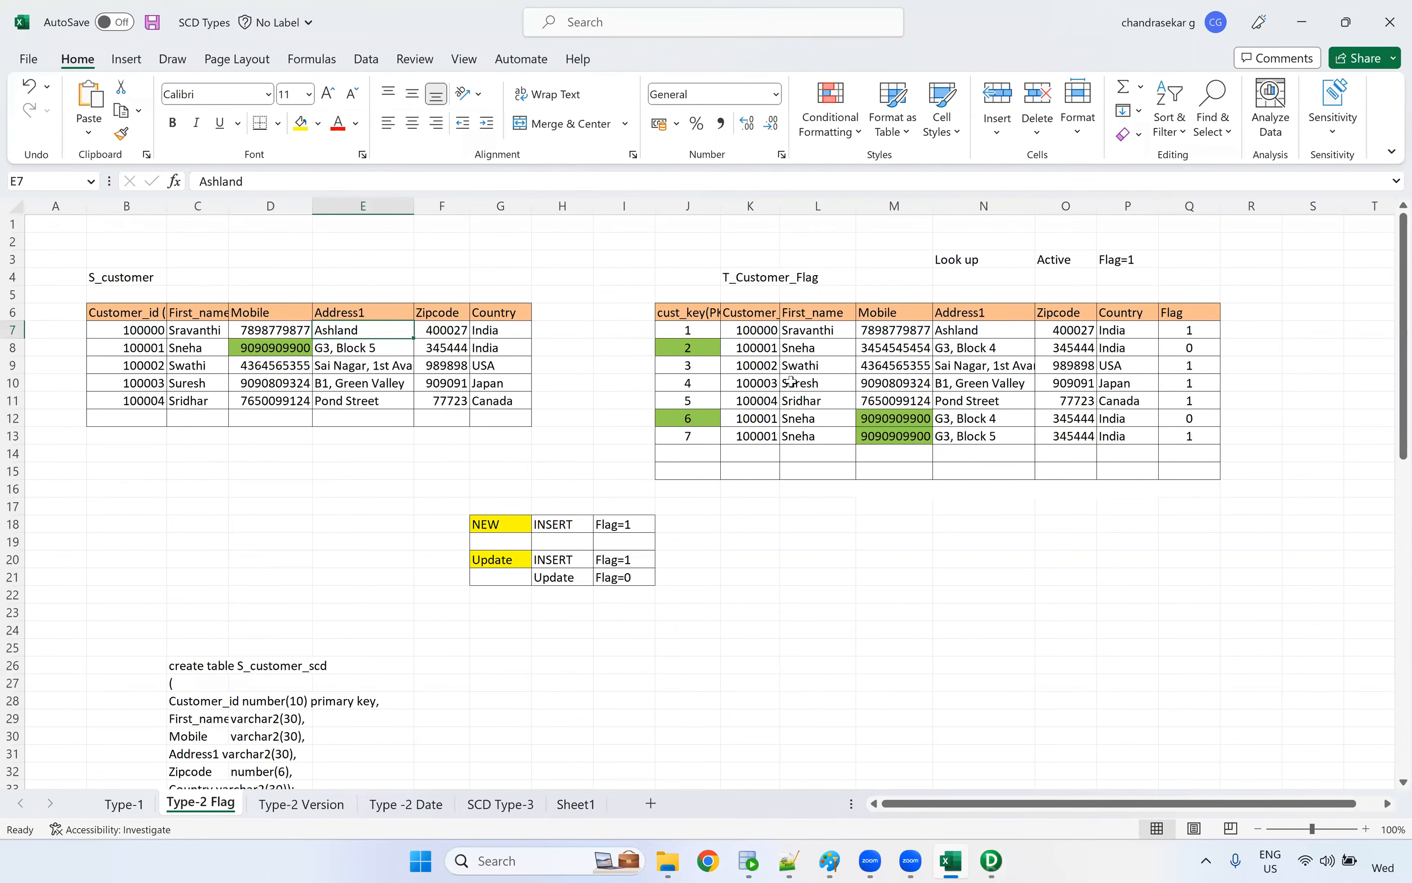
pyautogui.hotkey('alt', 'Tab')
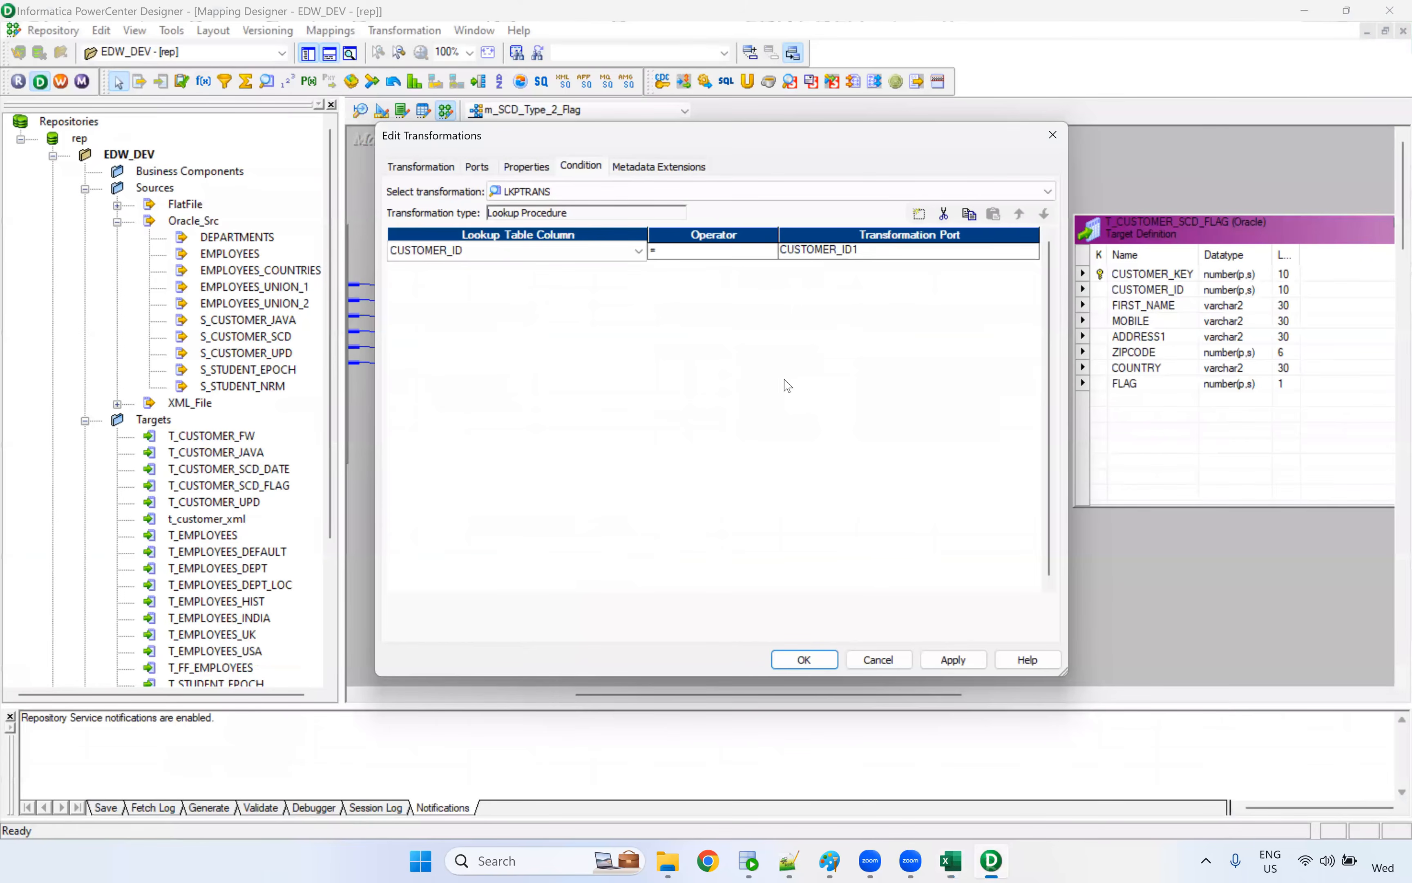
pyautogui.click(480, 257)
pyautogui.click(953, 659)
# Examine the Lookup's SQL override and source filter properties, including the source filter's SQL editor
pyautogui.click(544, 171)
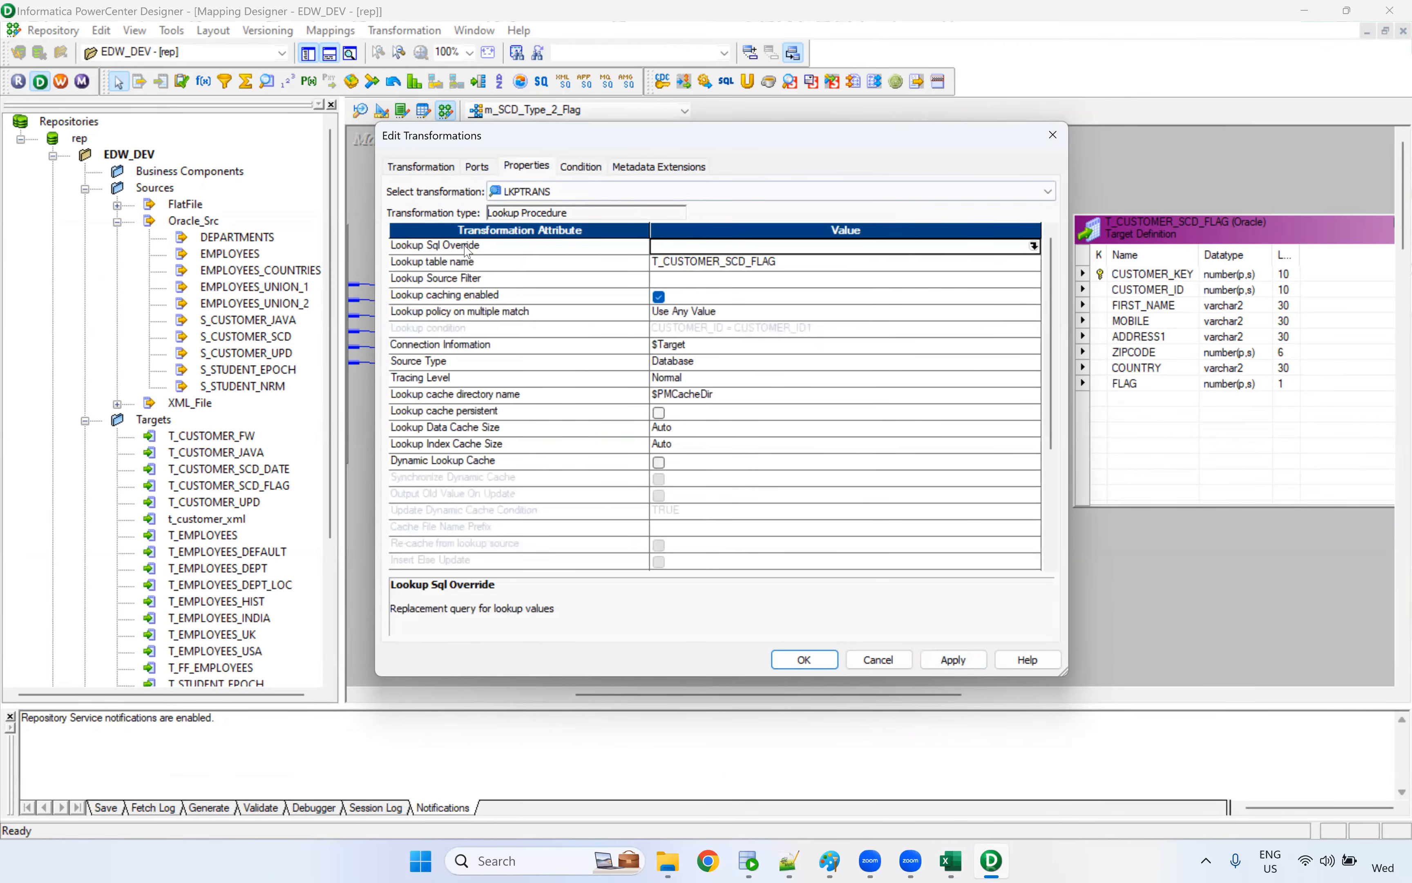
pyautogui.click(454, 252)
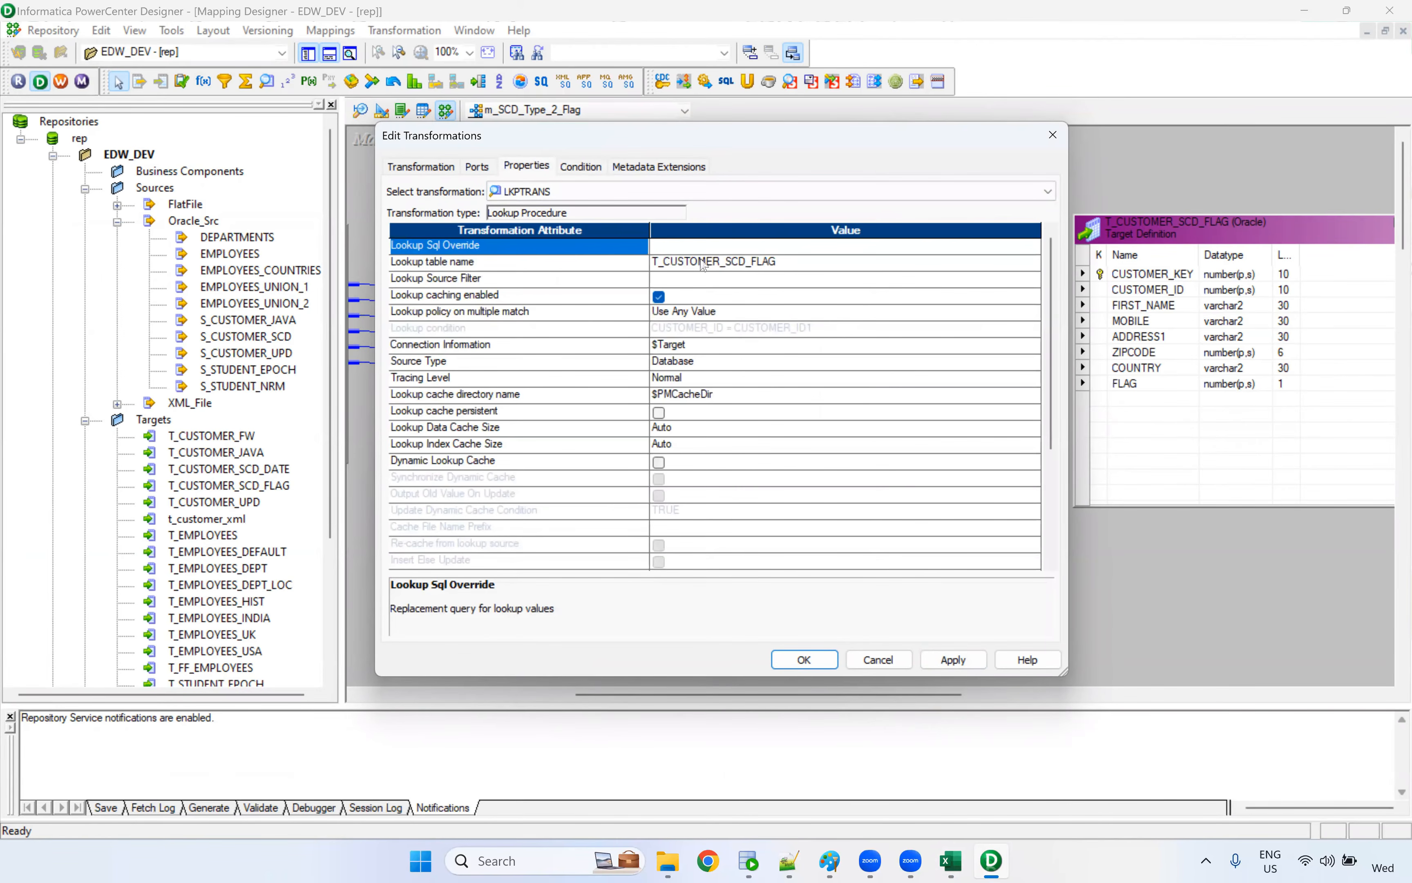
pyautogui.click(511, 282)
pyautogui.click(727, 282)
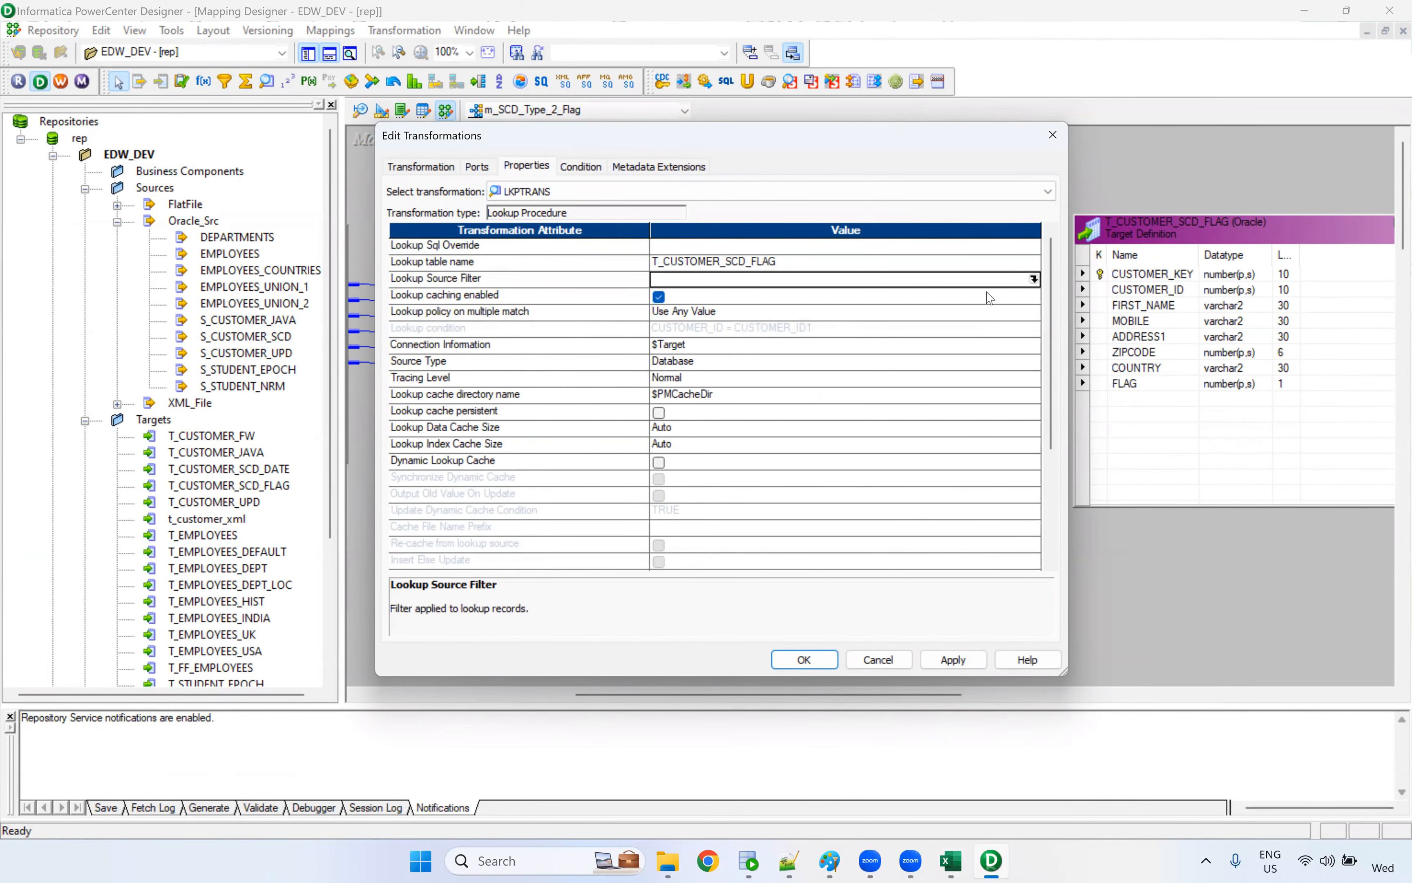
pyautogui.click(1033, 279)
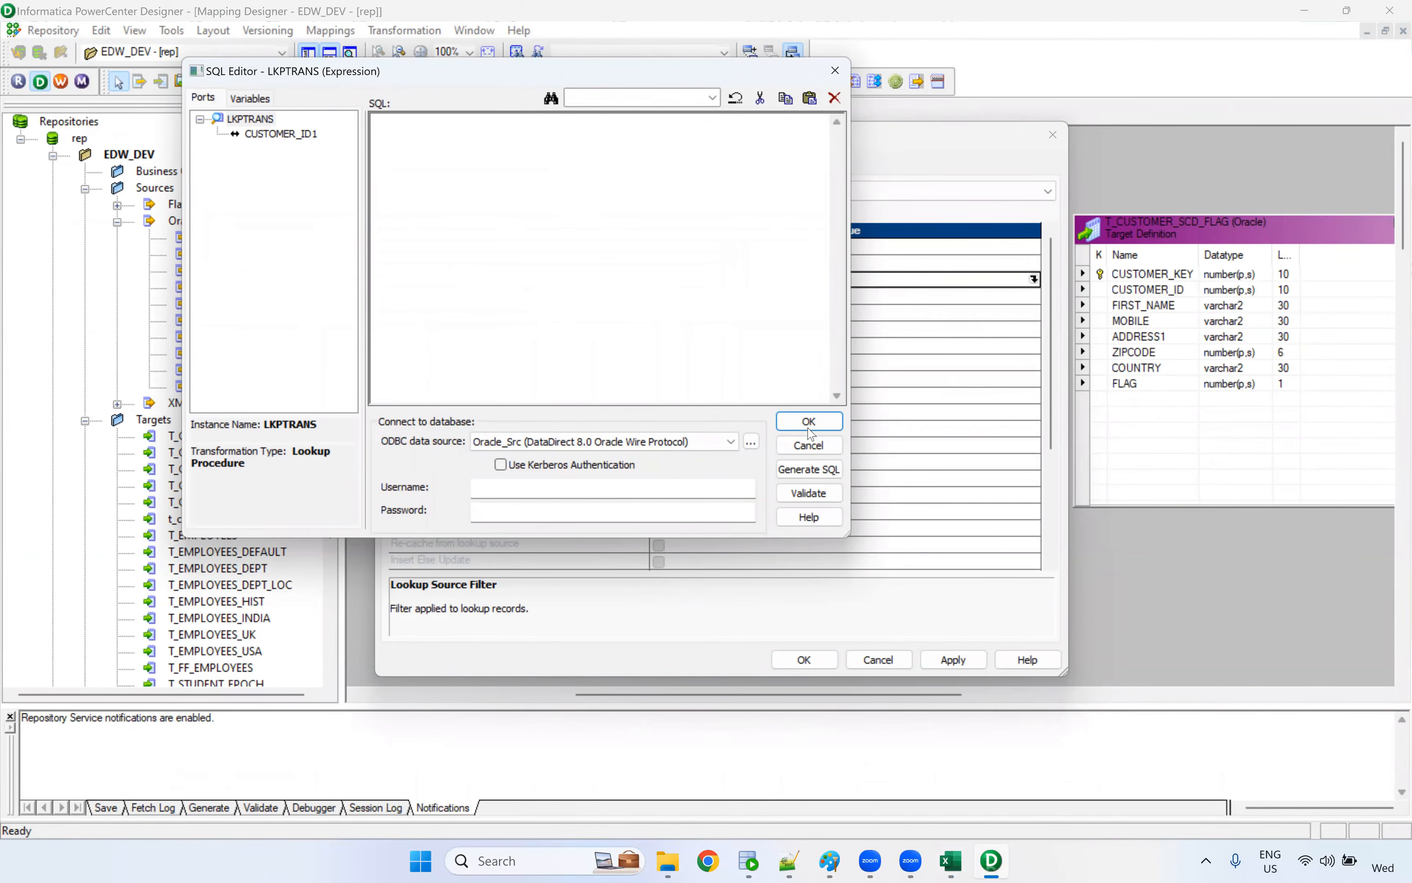
pyautogui.click(814, 446)
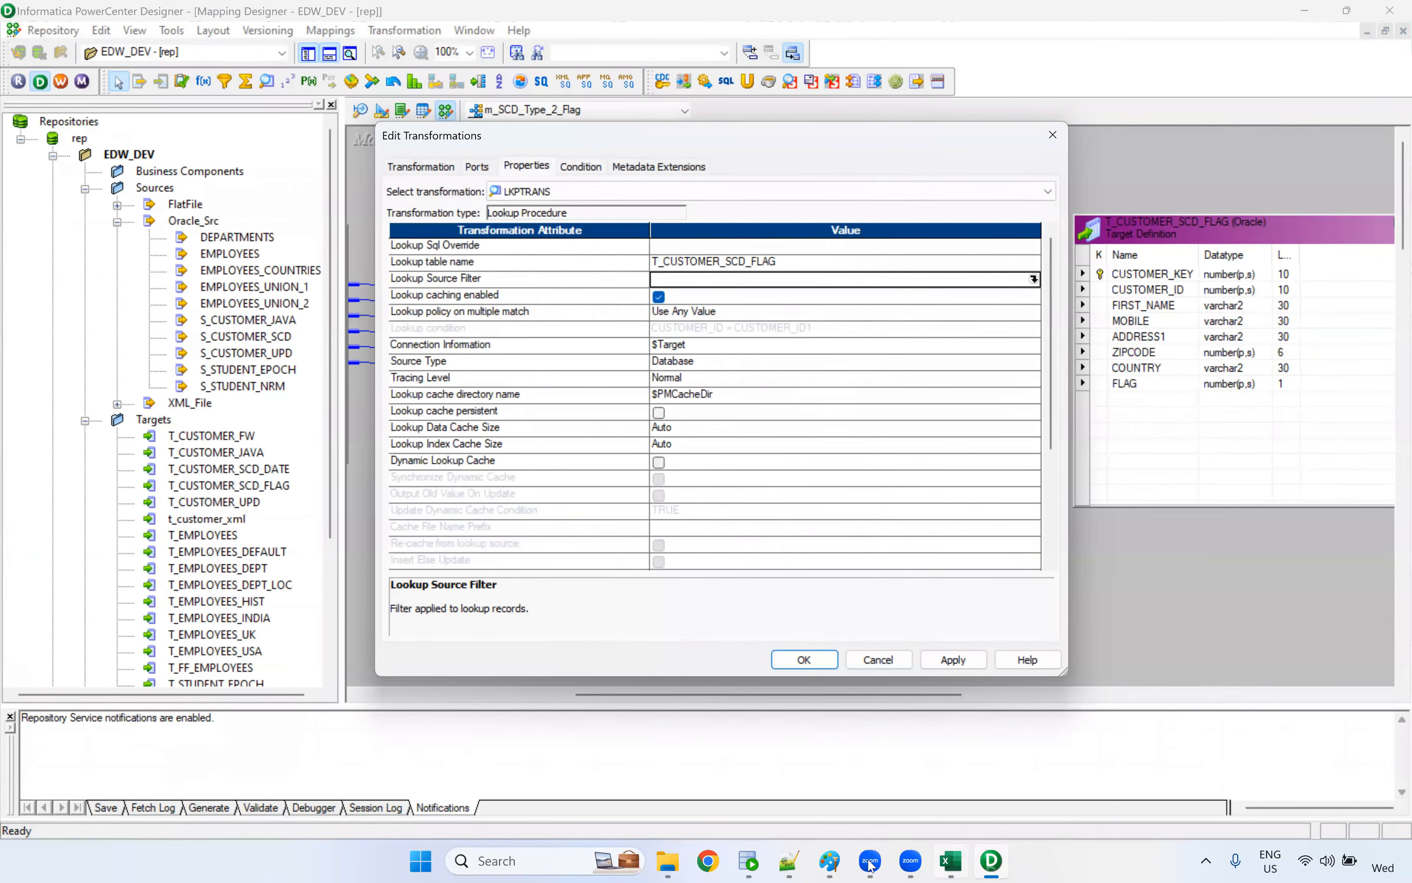
# Check the Flag column in the Excel Type-2 Flag sheet, and set the Lookup Source Filter to FLAG=1
pyautogui.click(950, 861)
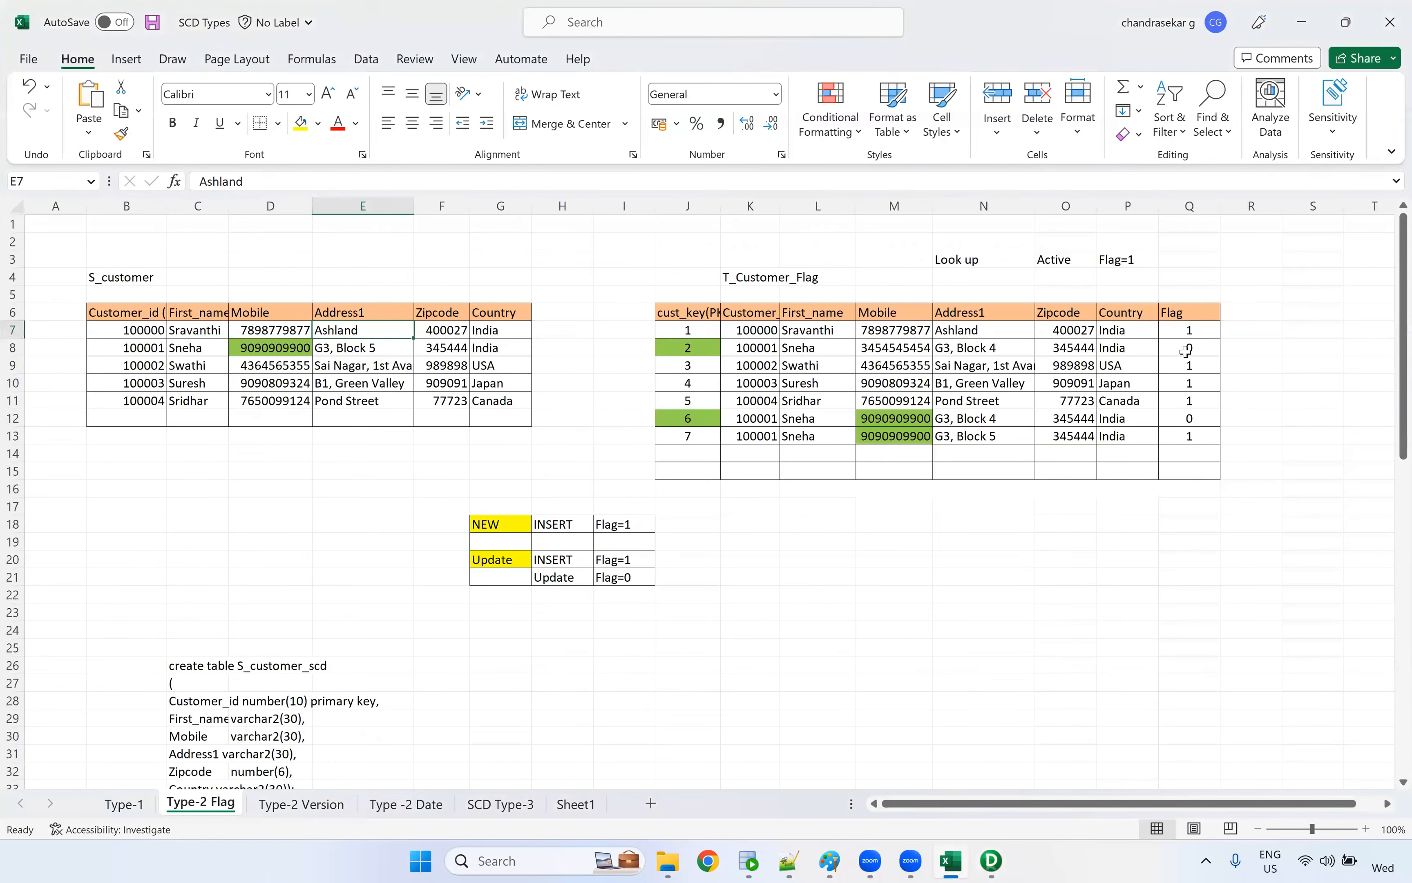
pyautogui.hotkey('alt', 'Tab')
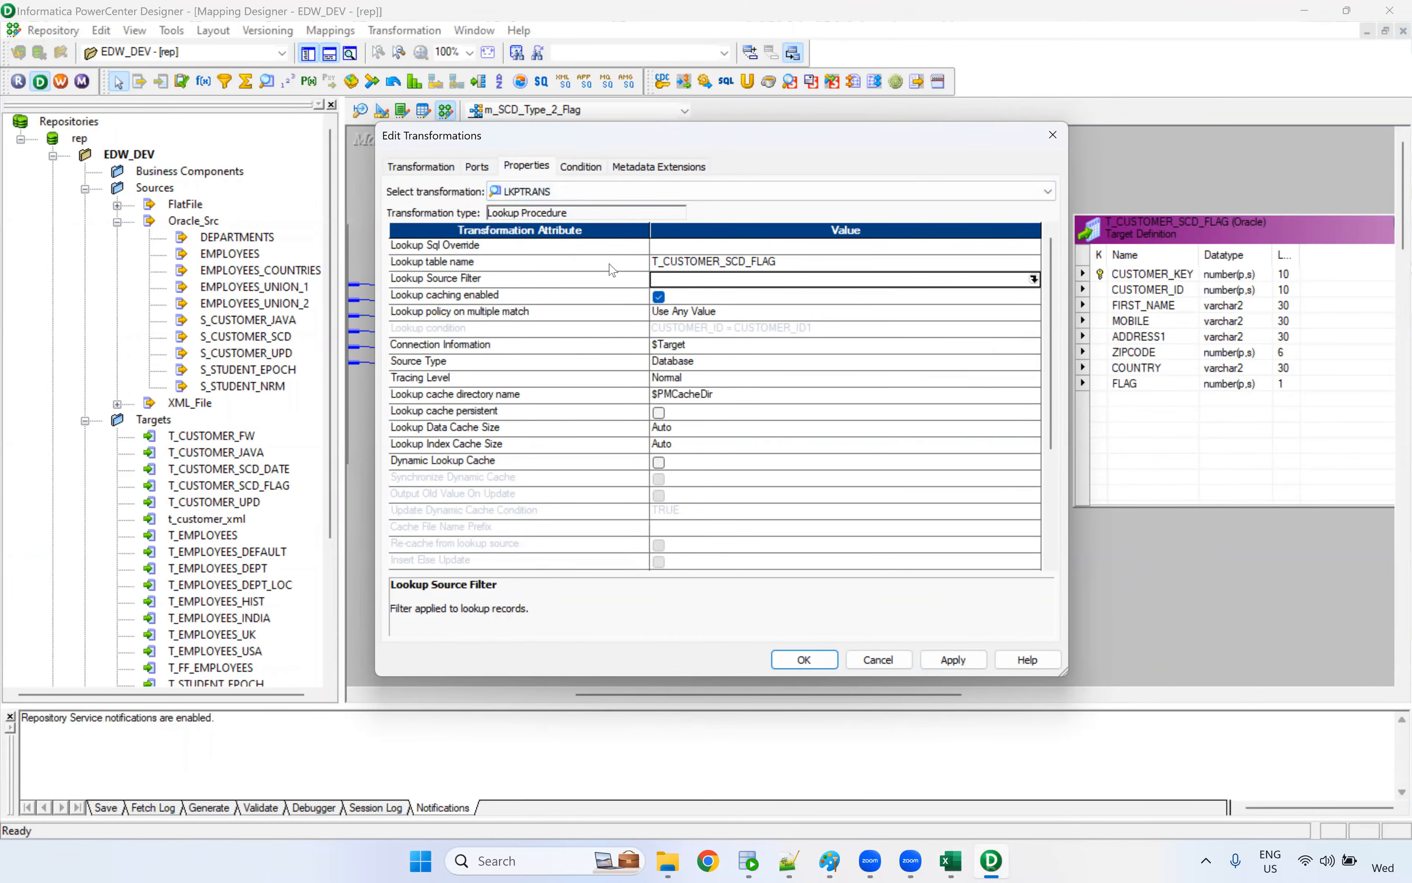
pyautogui.click(518, 278)
pyautogui.click(723, 282)
pyautogui.click(1034, 280)
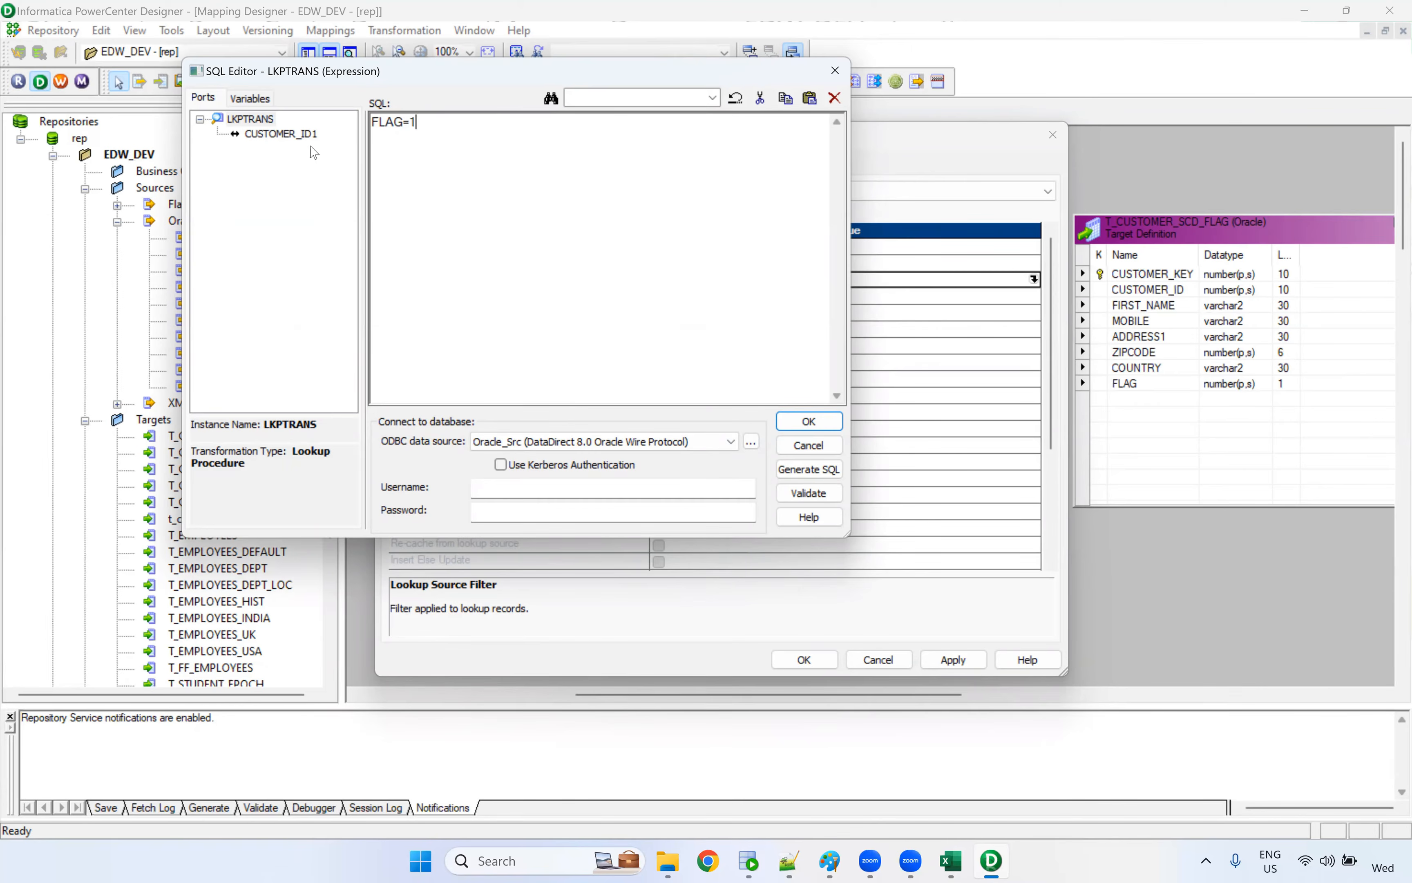
pyautogui.click(808, 421)
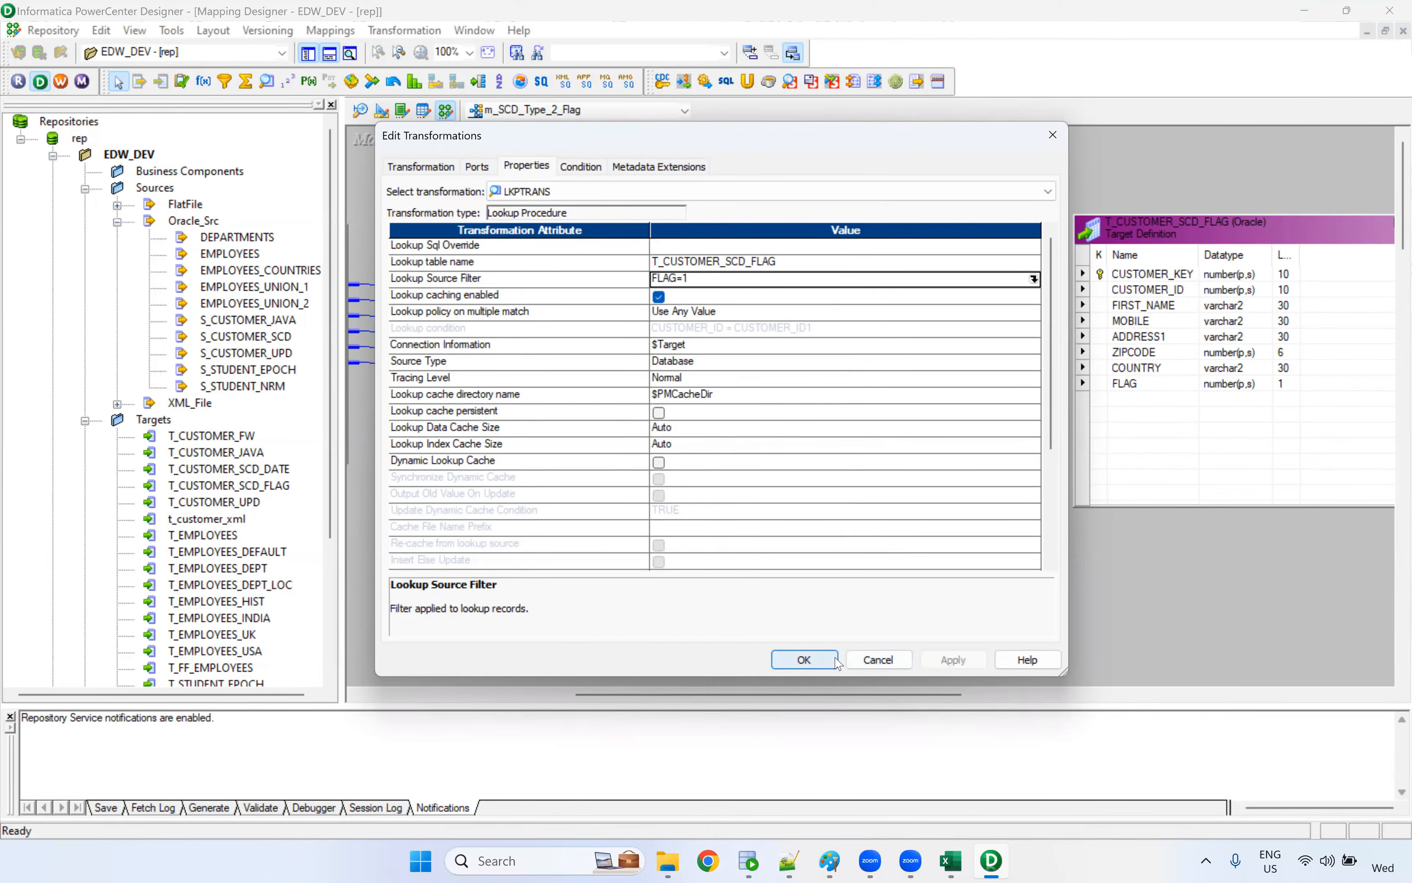
pyautogui.click(804, 660)
# Place a tall Expression transformation between the Lookup and the target, and link all six Source Qualifier ports into it
pyautogui.moveTo(717, 693); pyautogui.dragTo(863, 694)
pyautogui.moveTo(824, 244); pyautogui.dragTo(1193, 255)
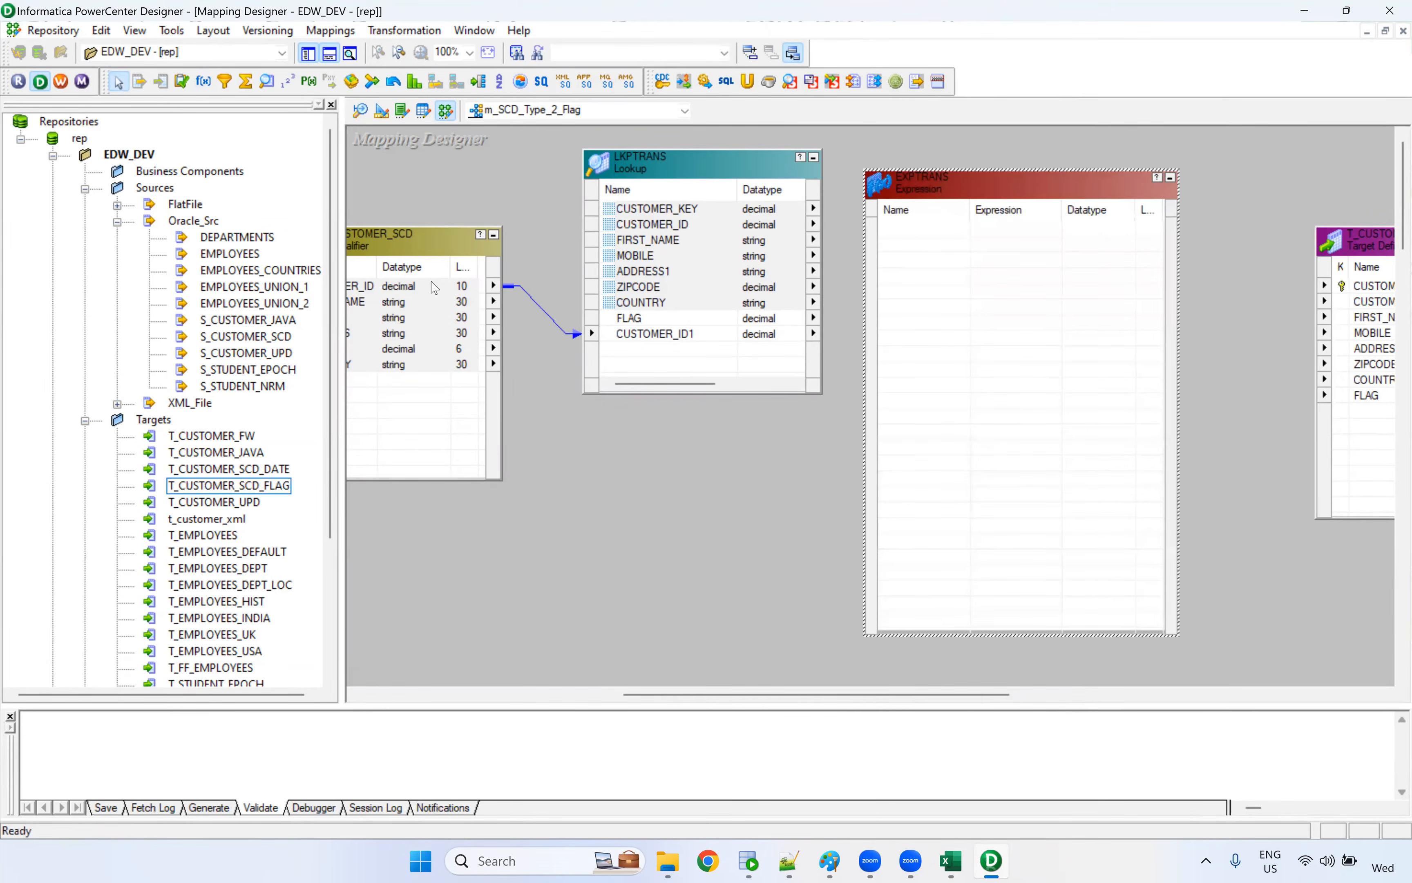
pyautogui.moveTo(419, 286); pyautogui.dragTo(928, 254)
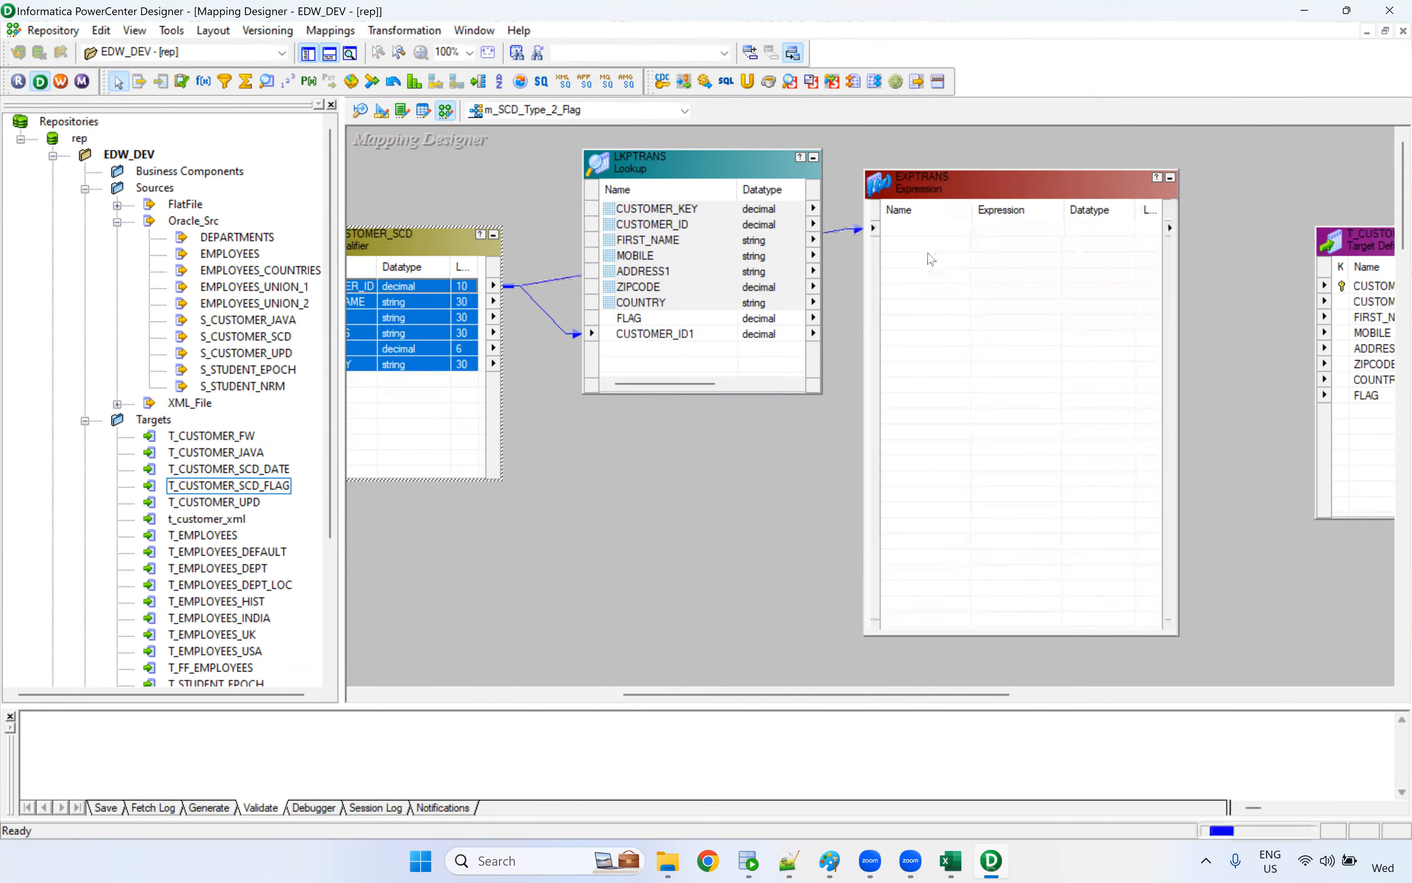
# Link the Lookup ports CUSTOMER_KEY through COUNTRY into the Expression, and move the Expression slightly further from the Lookup
pyautogui.moveTo(853, 204); pyautogui.dragTo(848, 348)
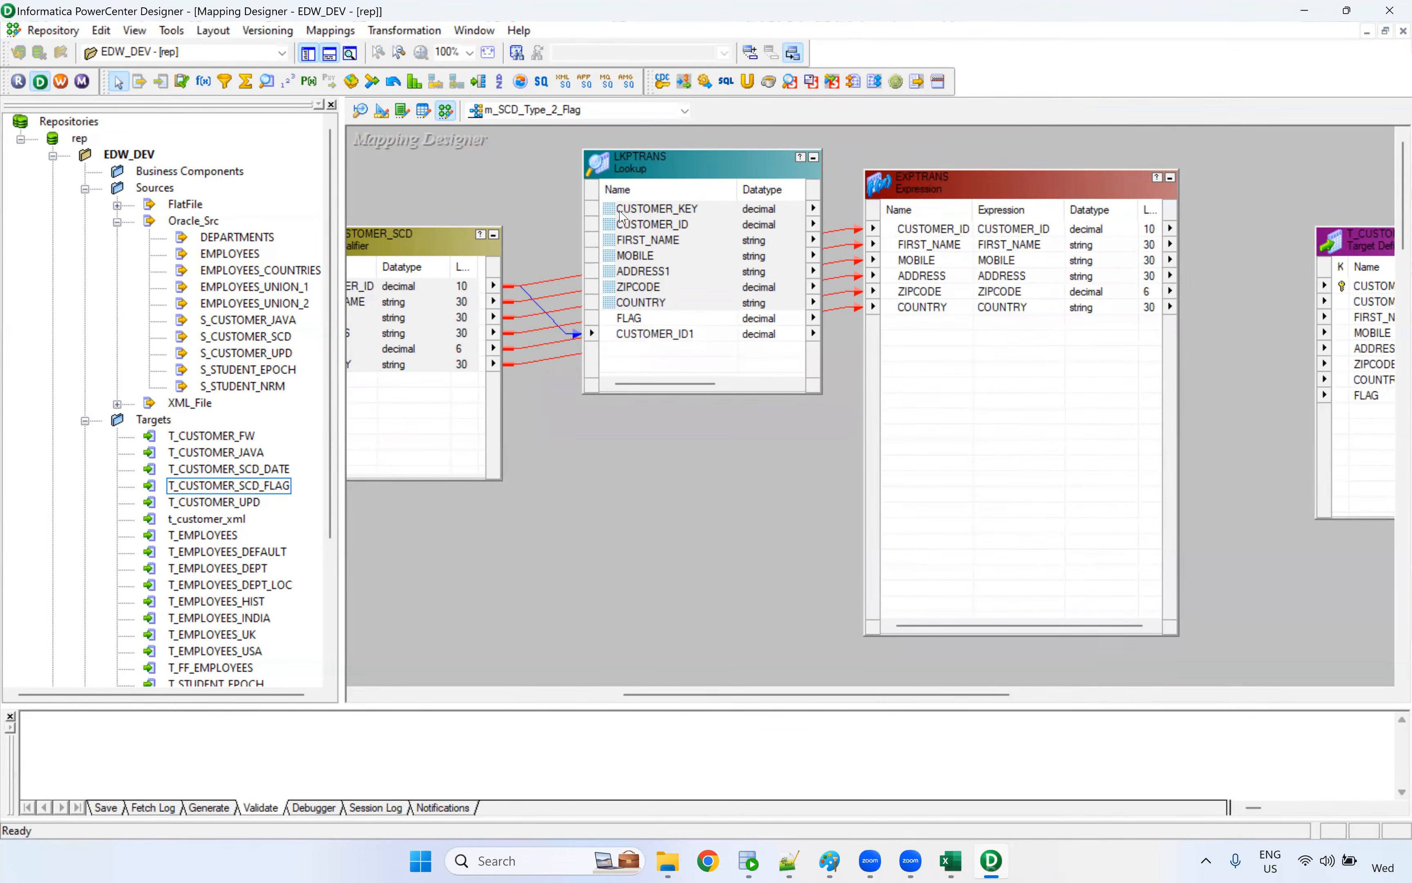
pyautogui.moveTo(619, 210); pyautogui.dragTo(931, 428)
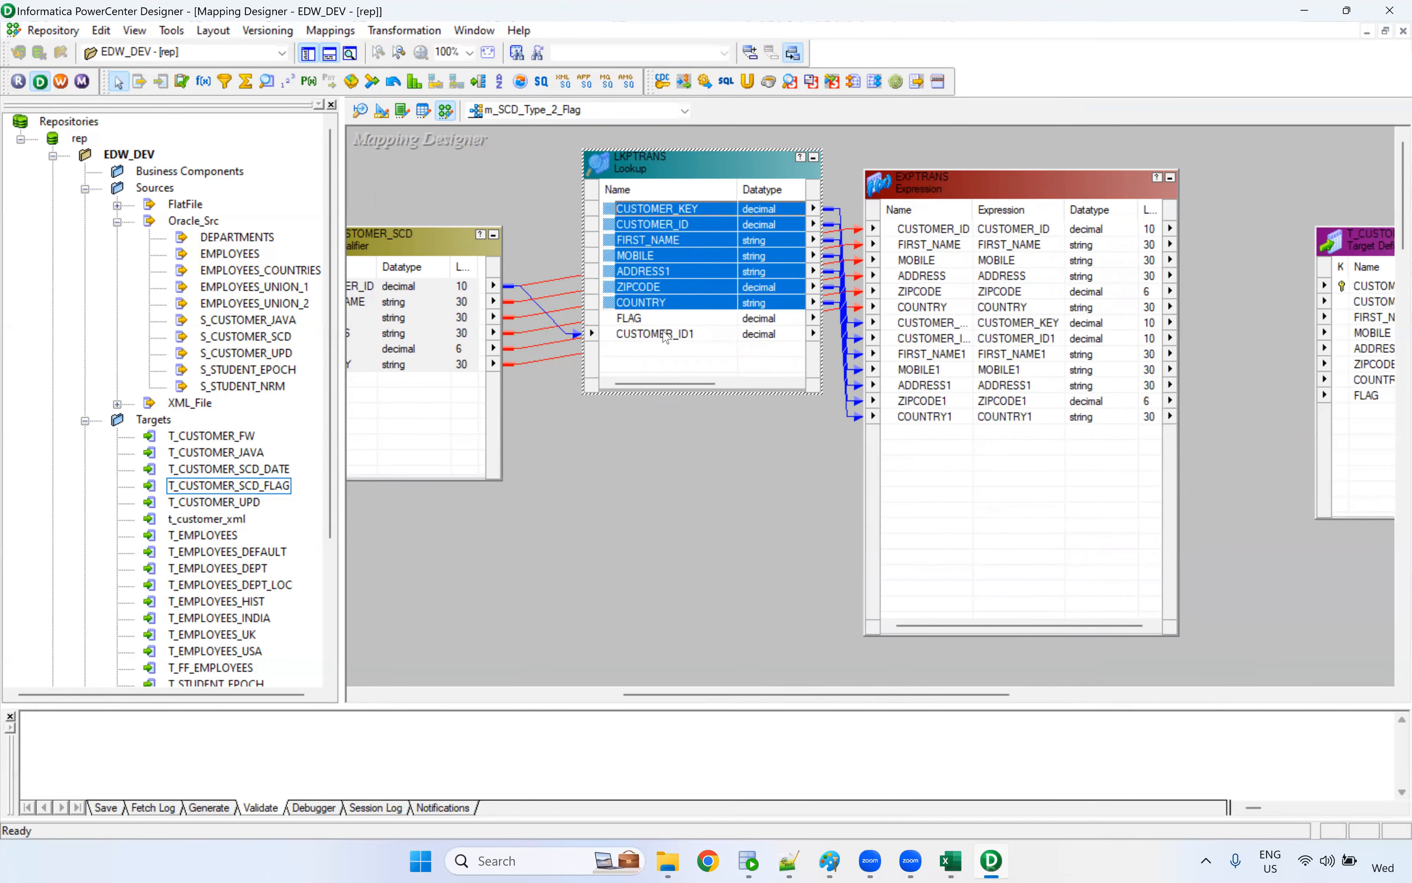
pyautogui.moveTo(994, 184); pyautogui.dragTo(1044, 180)
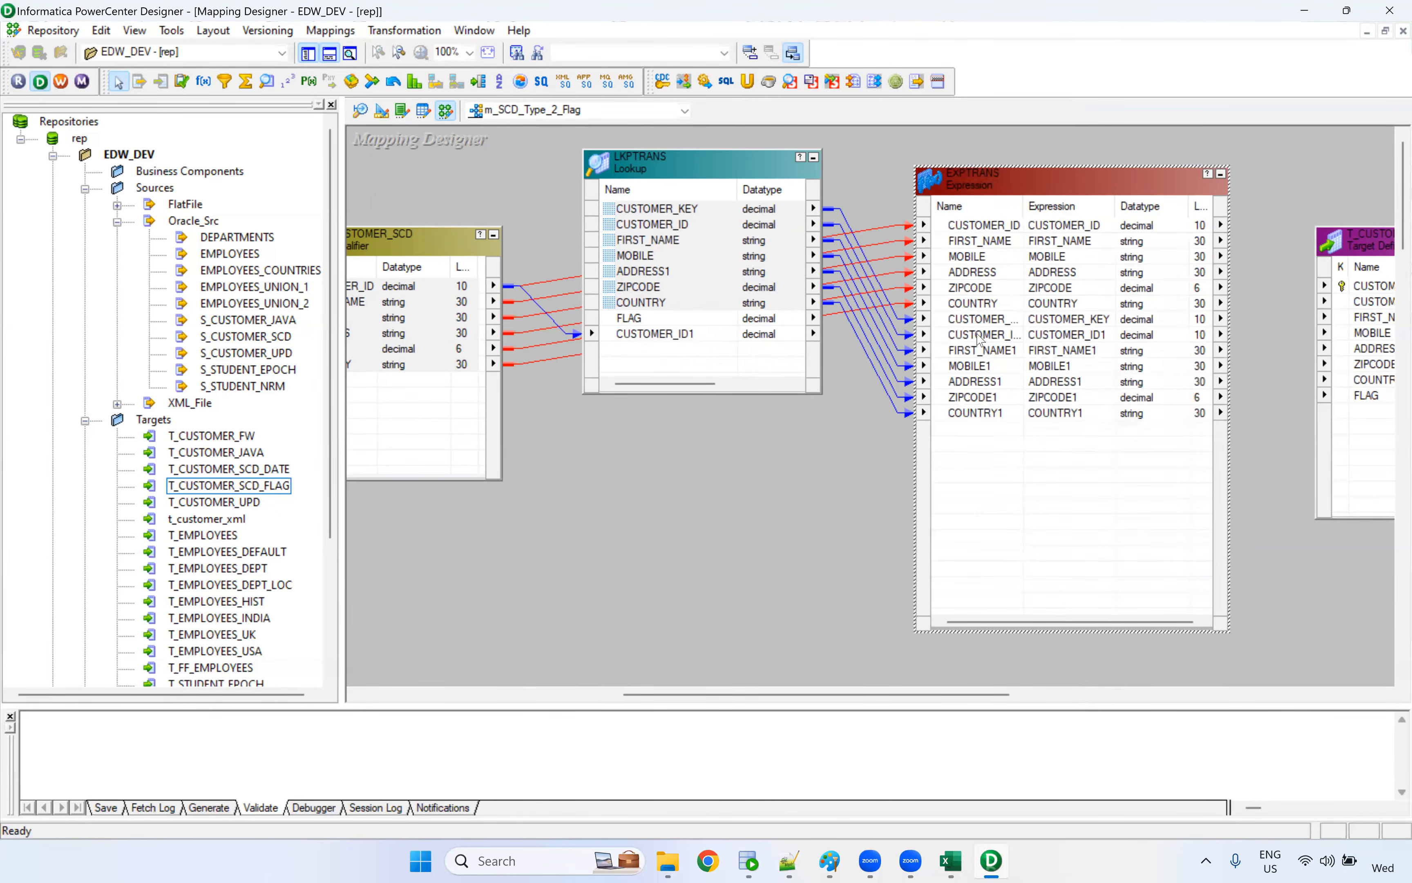
# Add two ports below COUNTRY1 in the Expression transformation, and name the first one o_new_record_flag
pyautogui.doubleClick(989, 325)
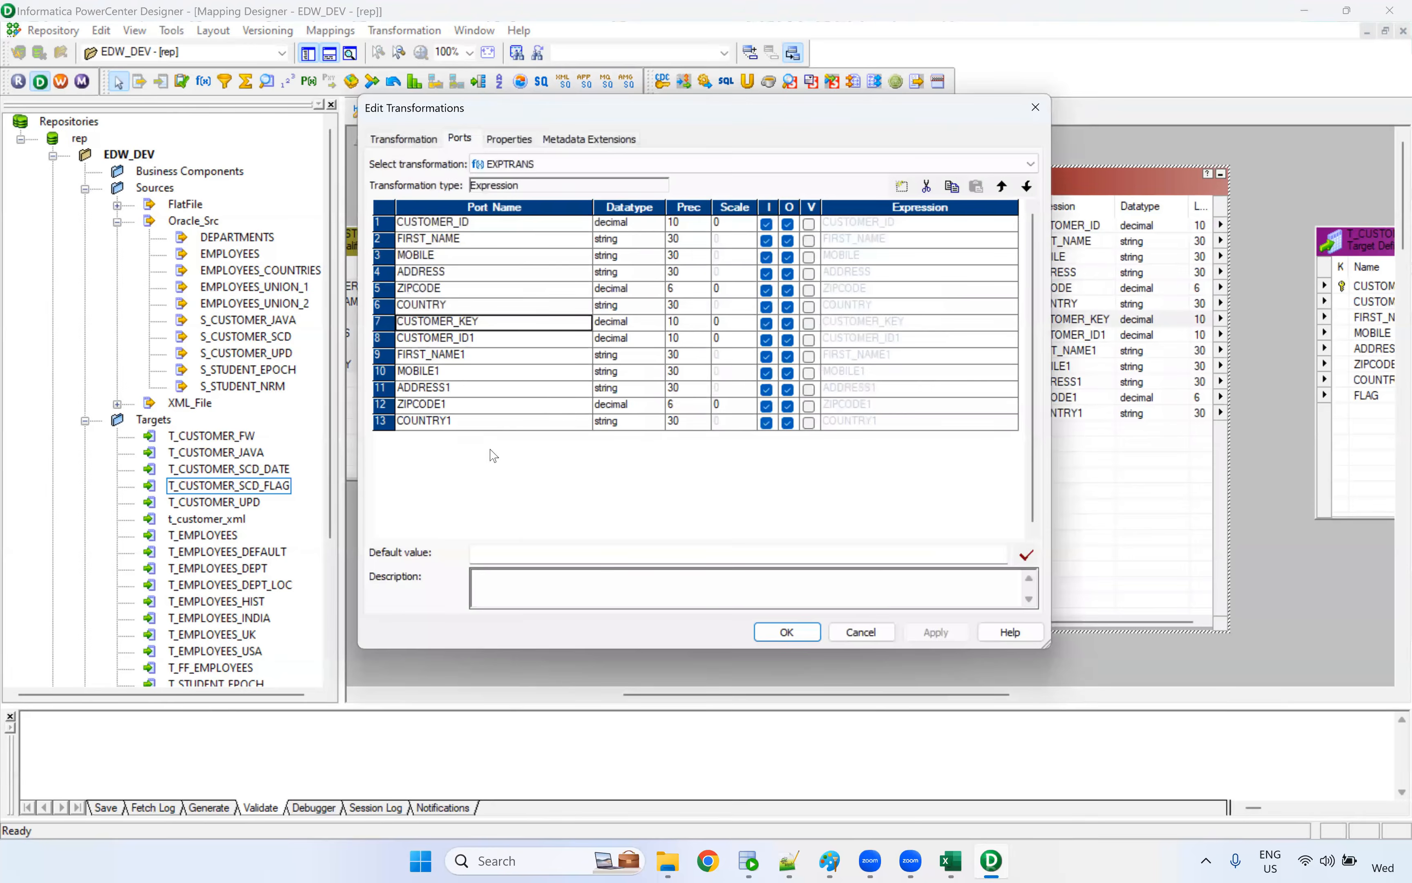
pyautogui.click(498, 425)
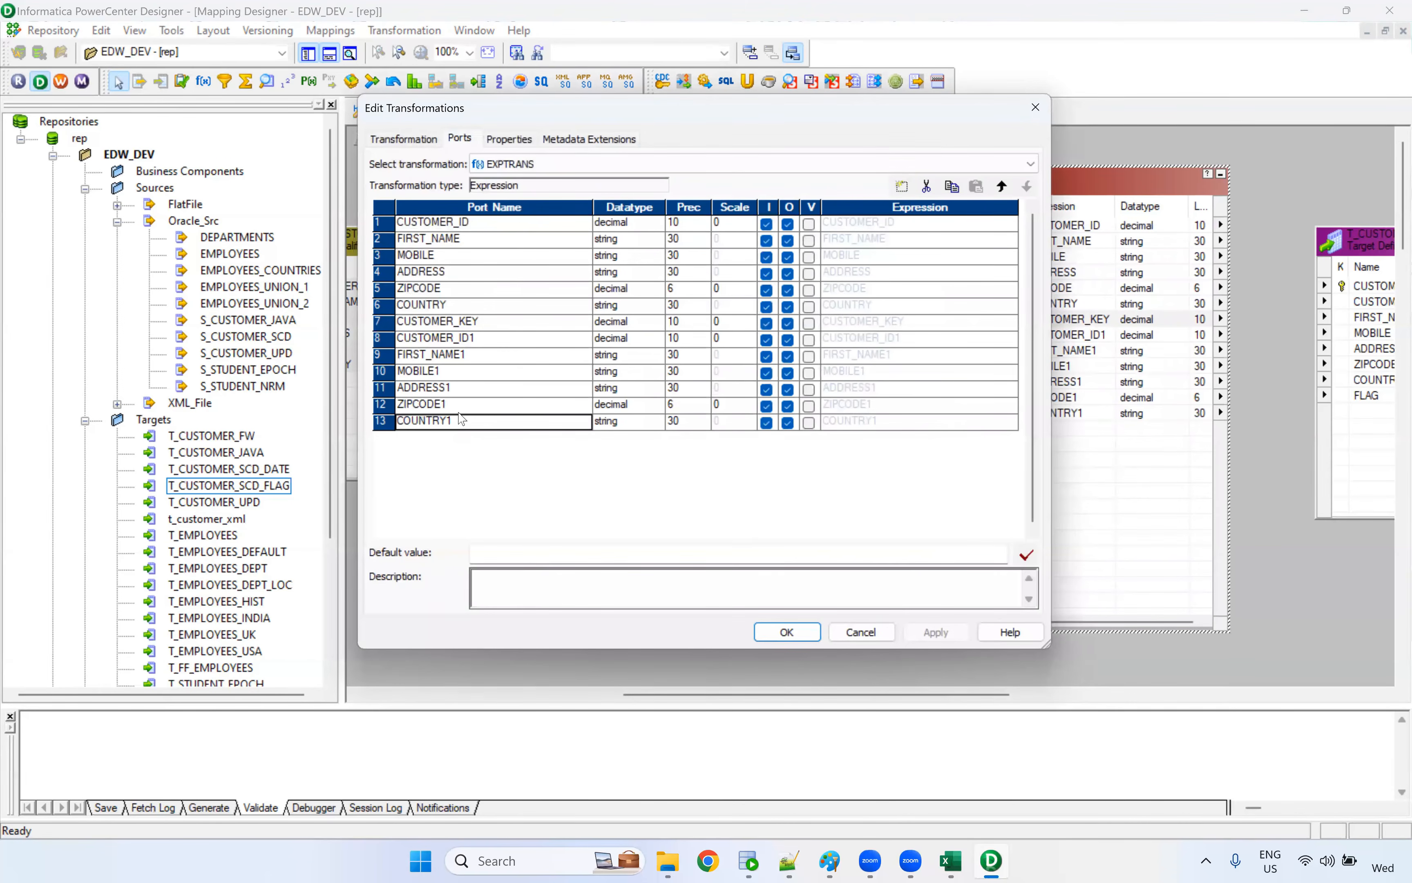
pyautogui.click(901, 187)
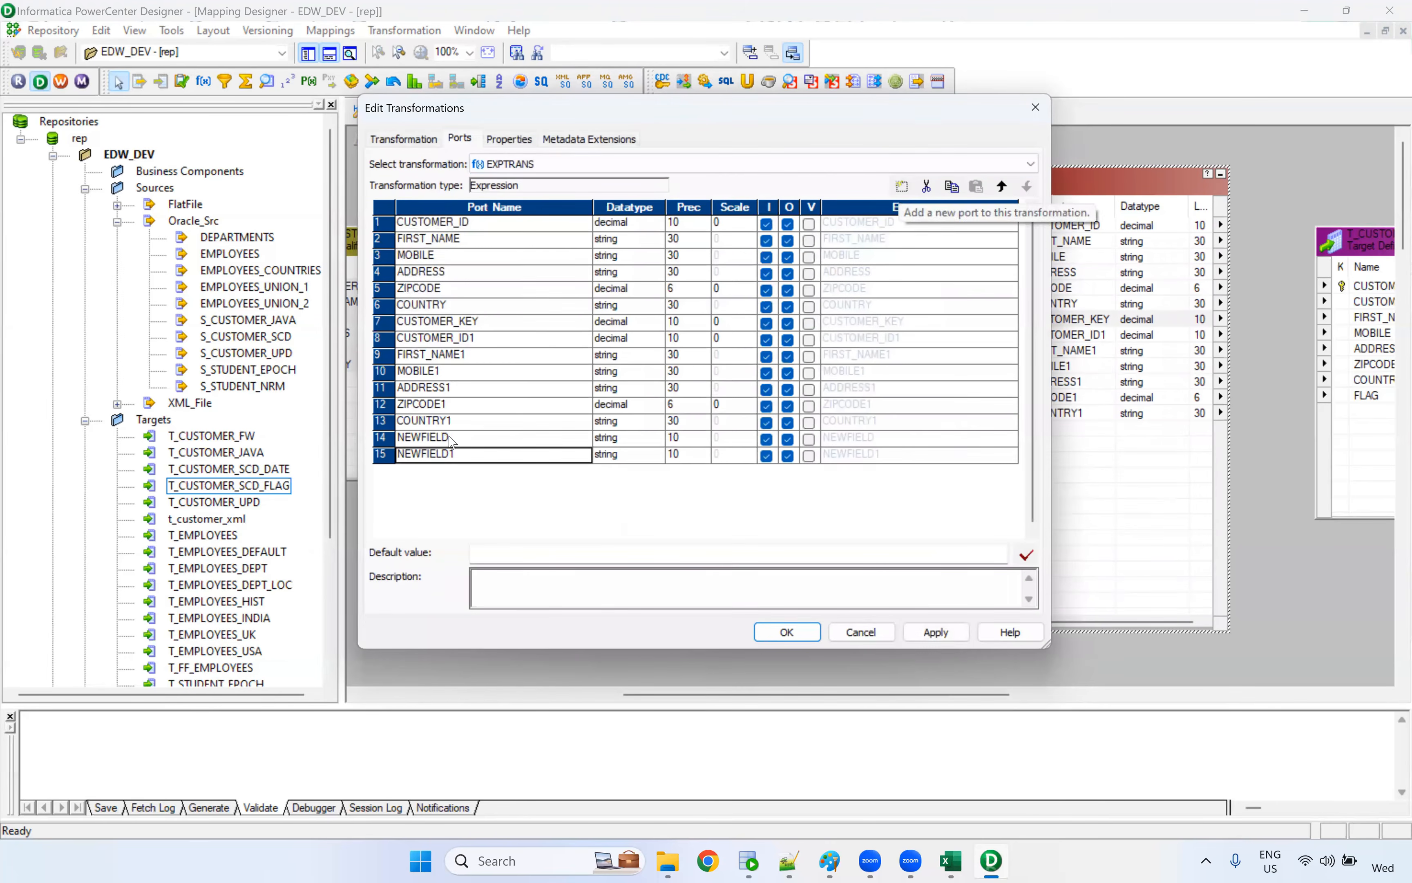
pyautogui.click(443, 438)
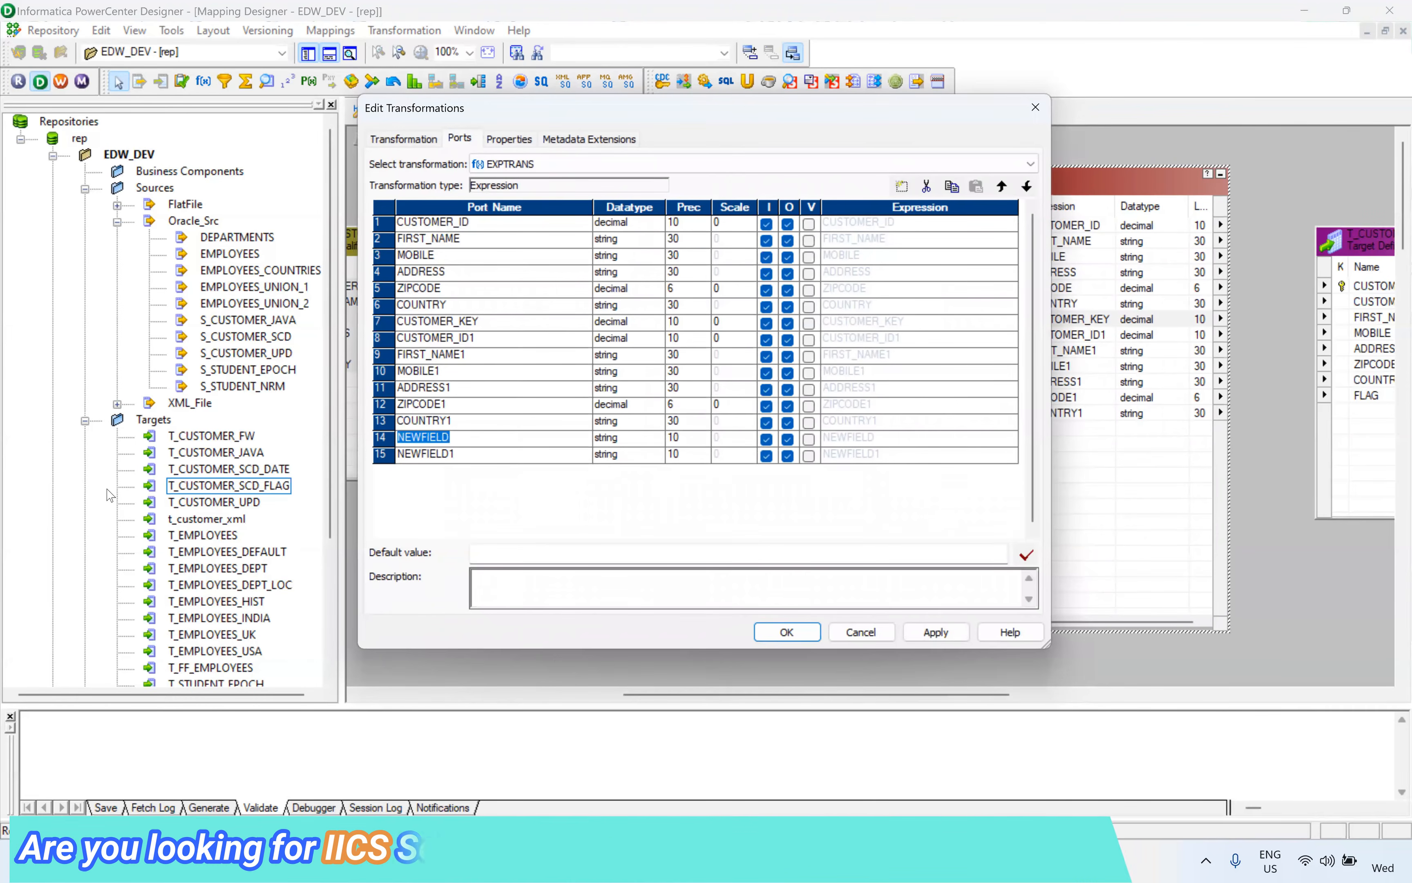
pyautogui.write('o')
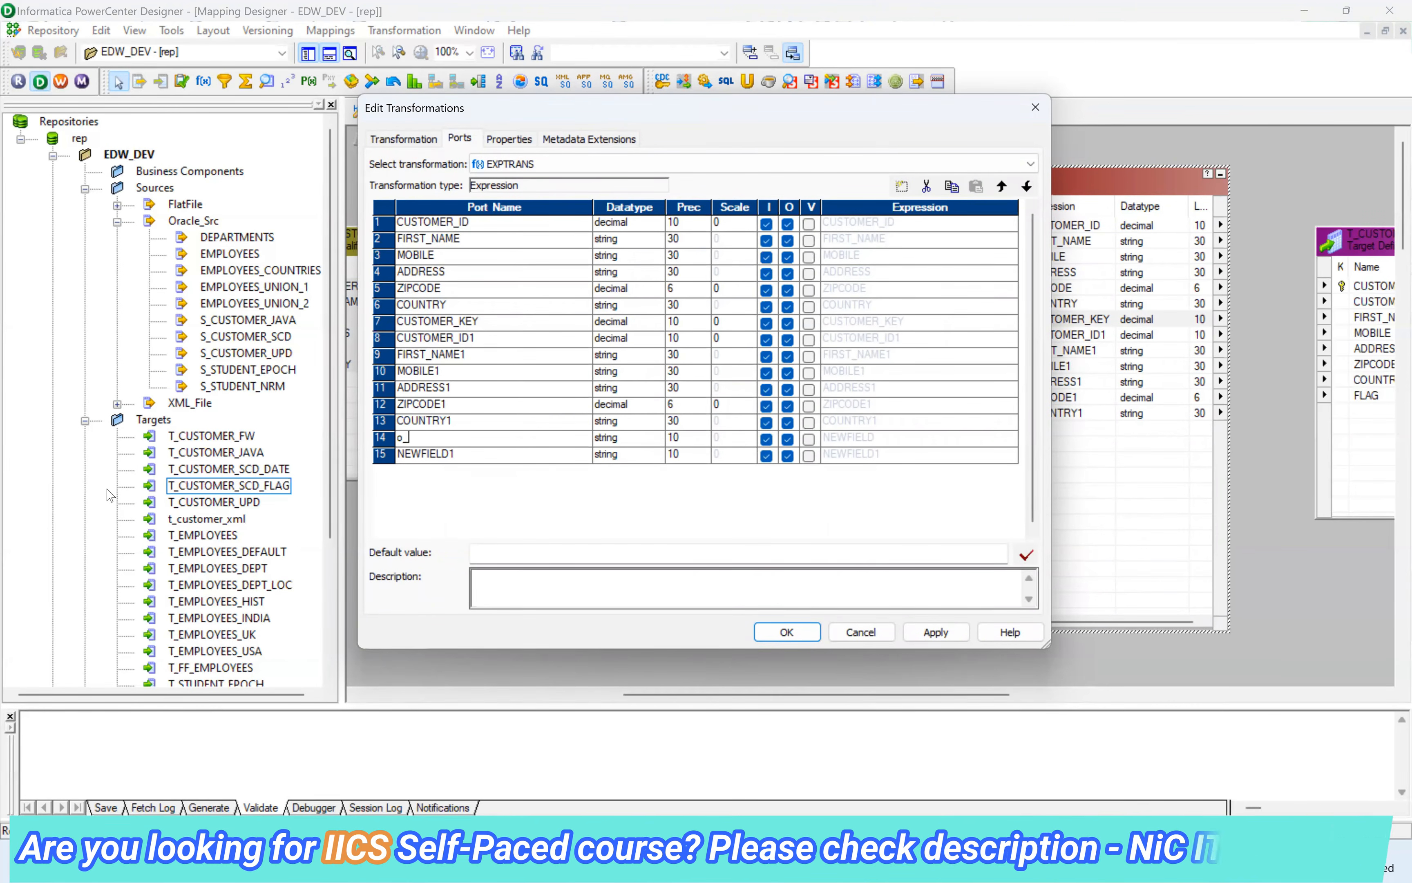
pyautogui.write('_ins')
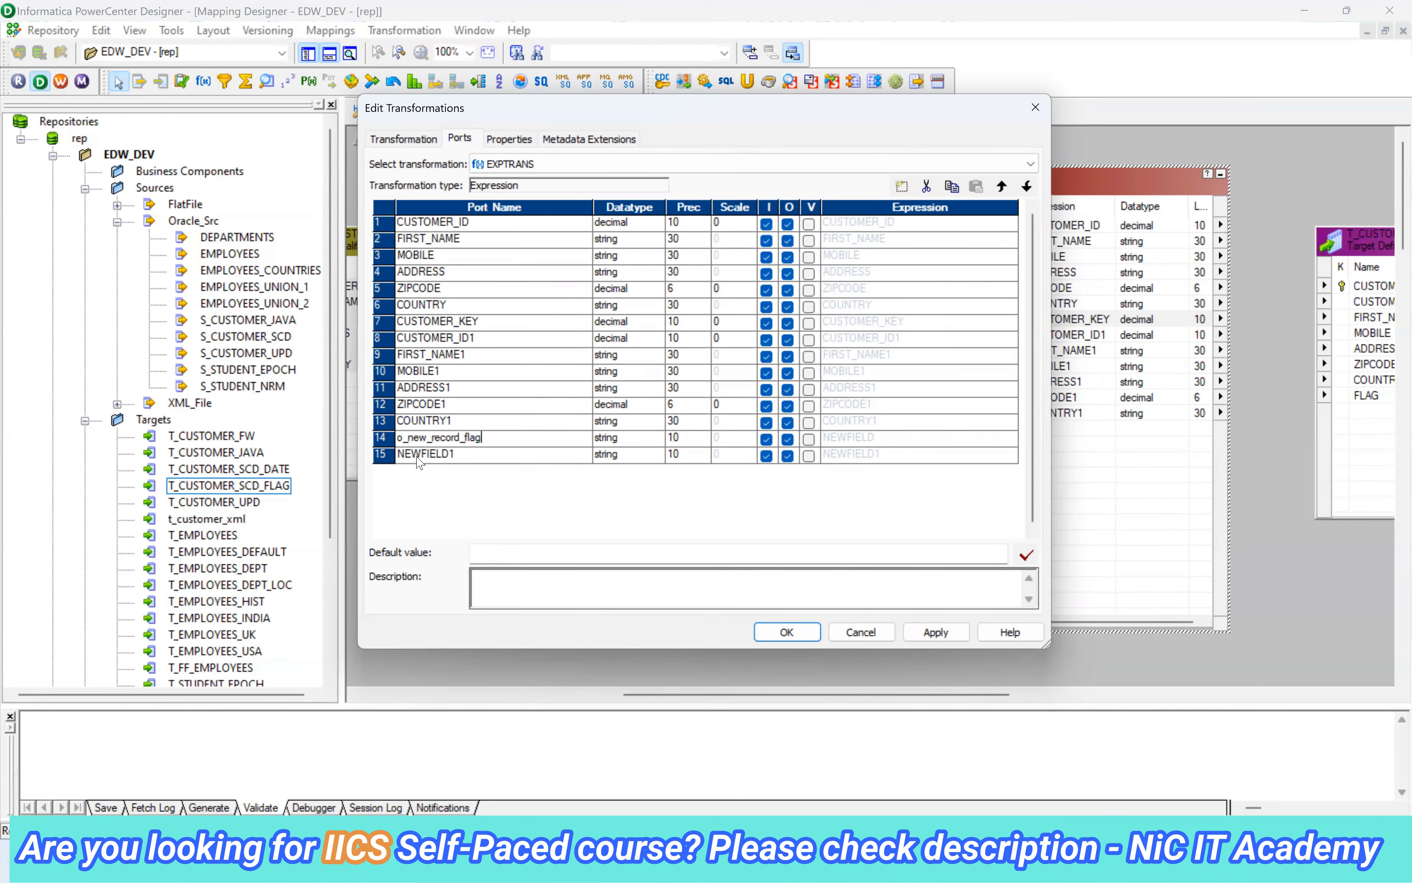
# Name the last port in the Expression transformation o_upd_record_flag
pyautogui.click(452, 454)
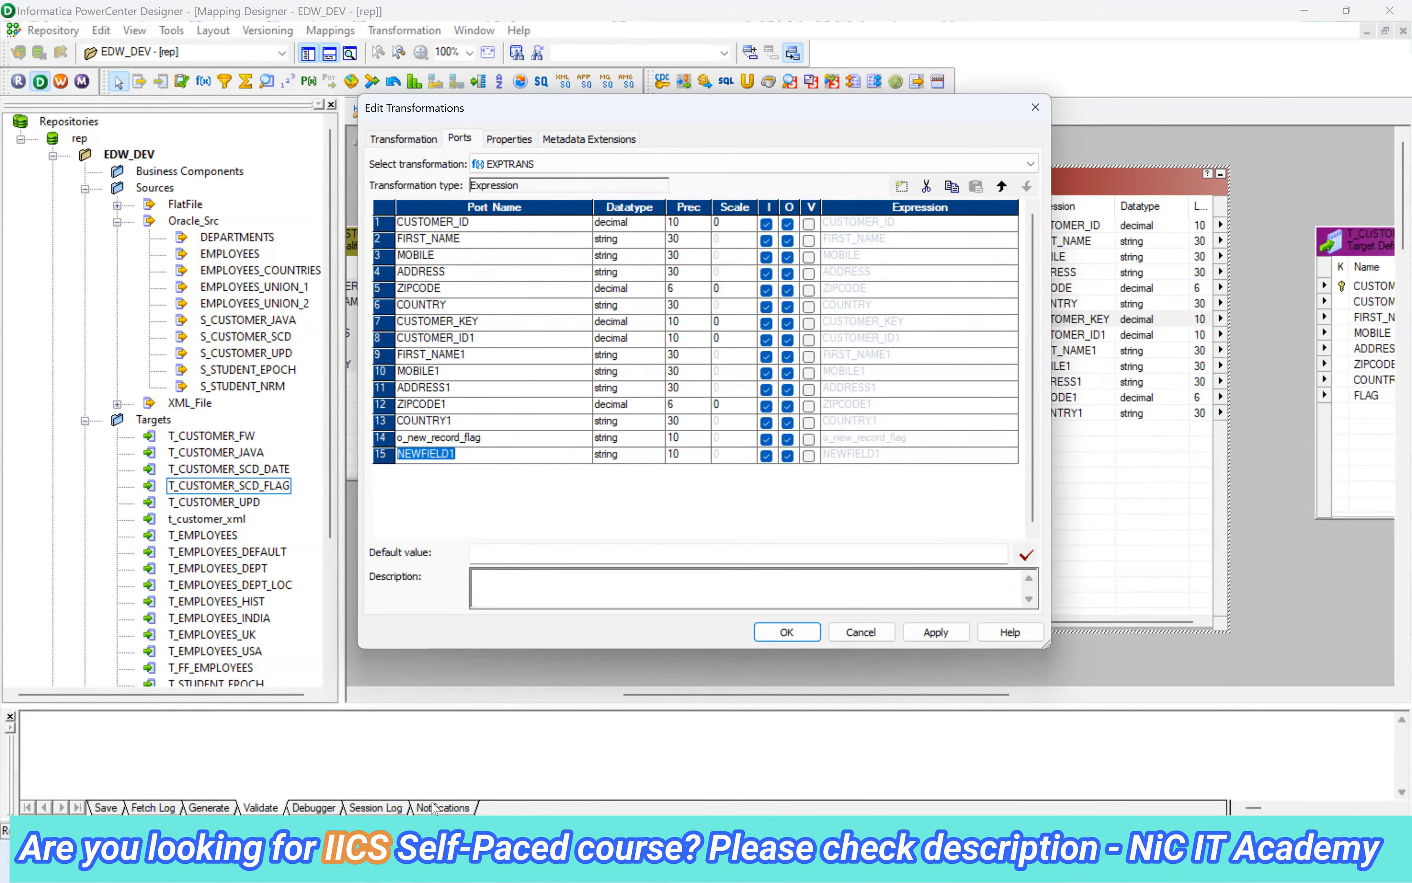
pyautogui.write('o_upd_record_')
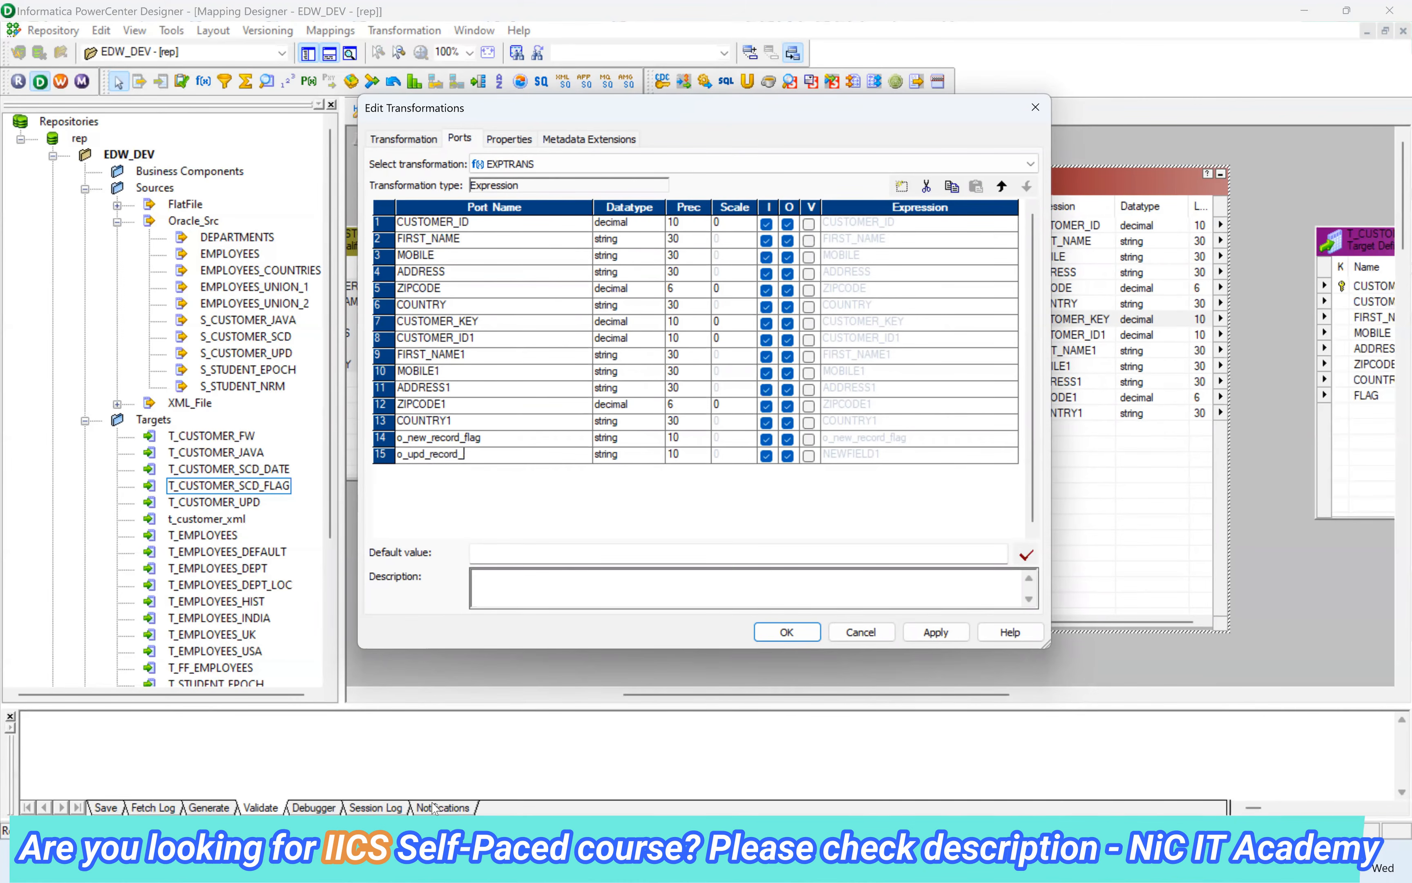
pyautogui.write('flag')
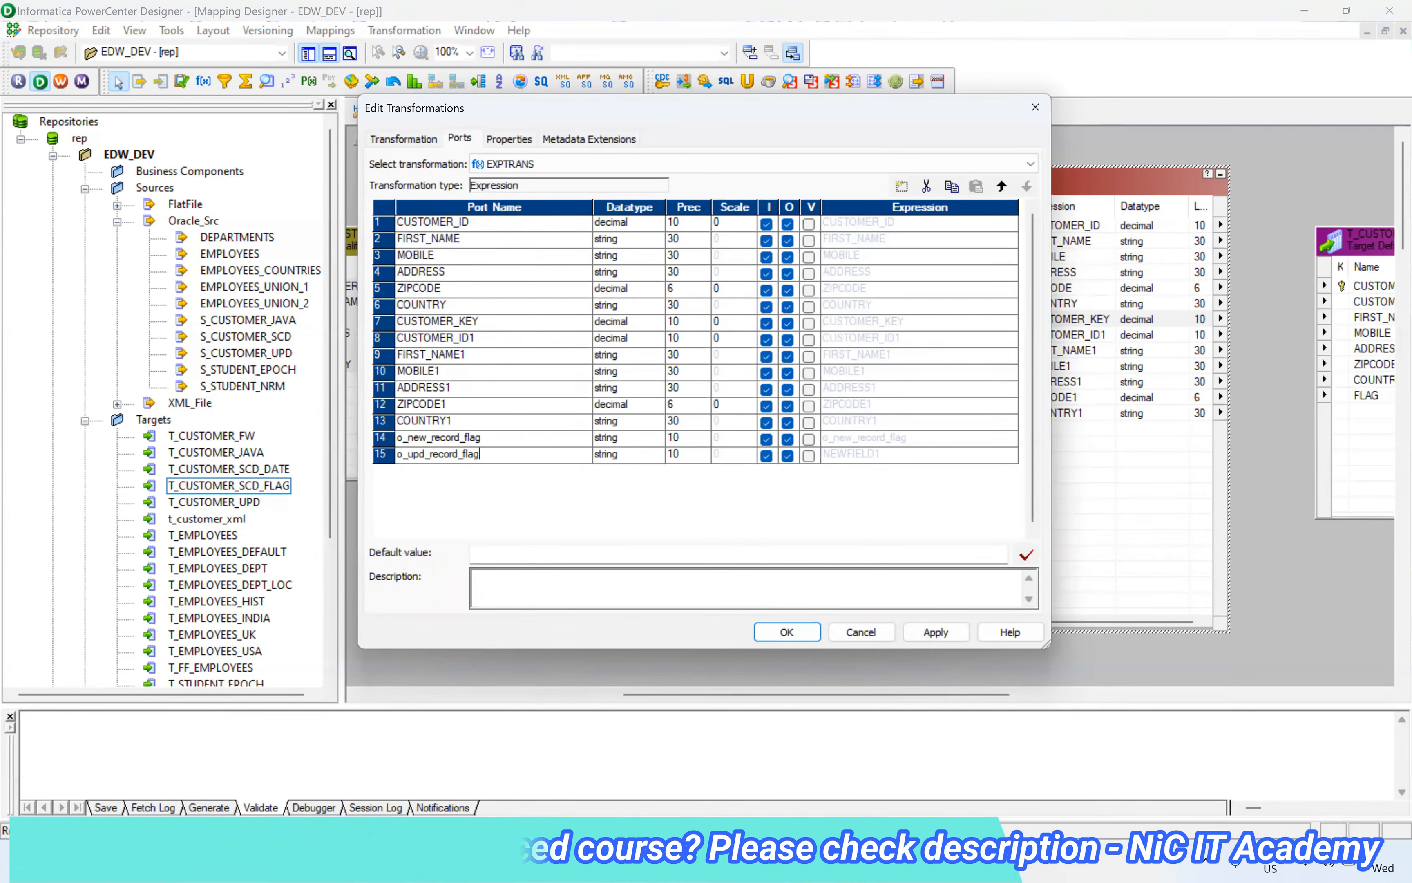
# Switch to Excel and examine the source rows, target flag rows and NEW/Update rules on the Type-2 Flag sheet, returning to PowerCenter Designer
pyautogui.click(951, 861)
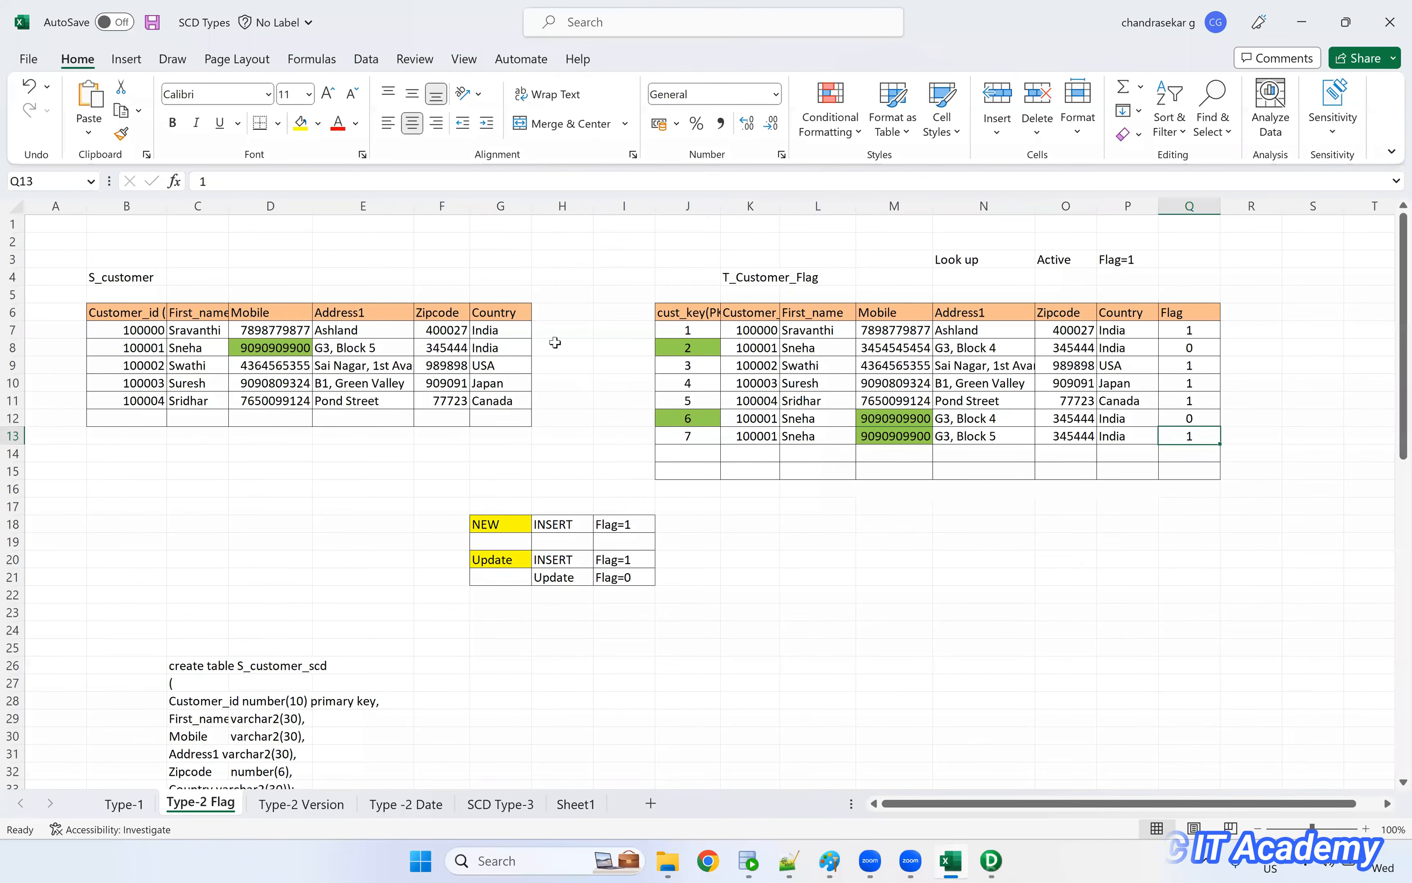
pyautogui.click(546, 321)
pyautogui.moveTo(552, 403); pyautogui.dragTo(548, 415)
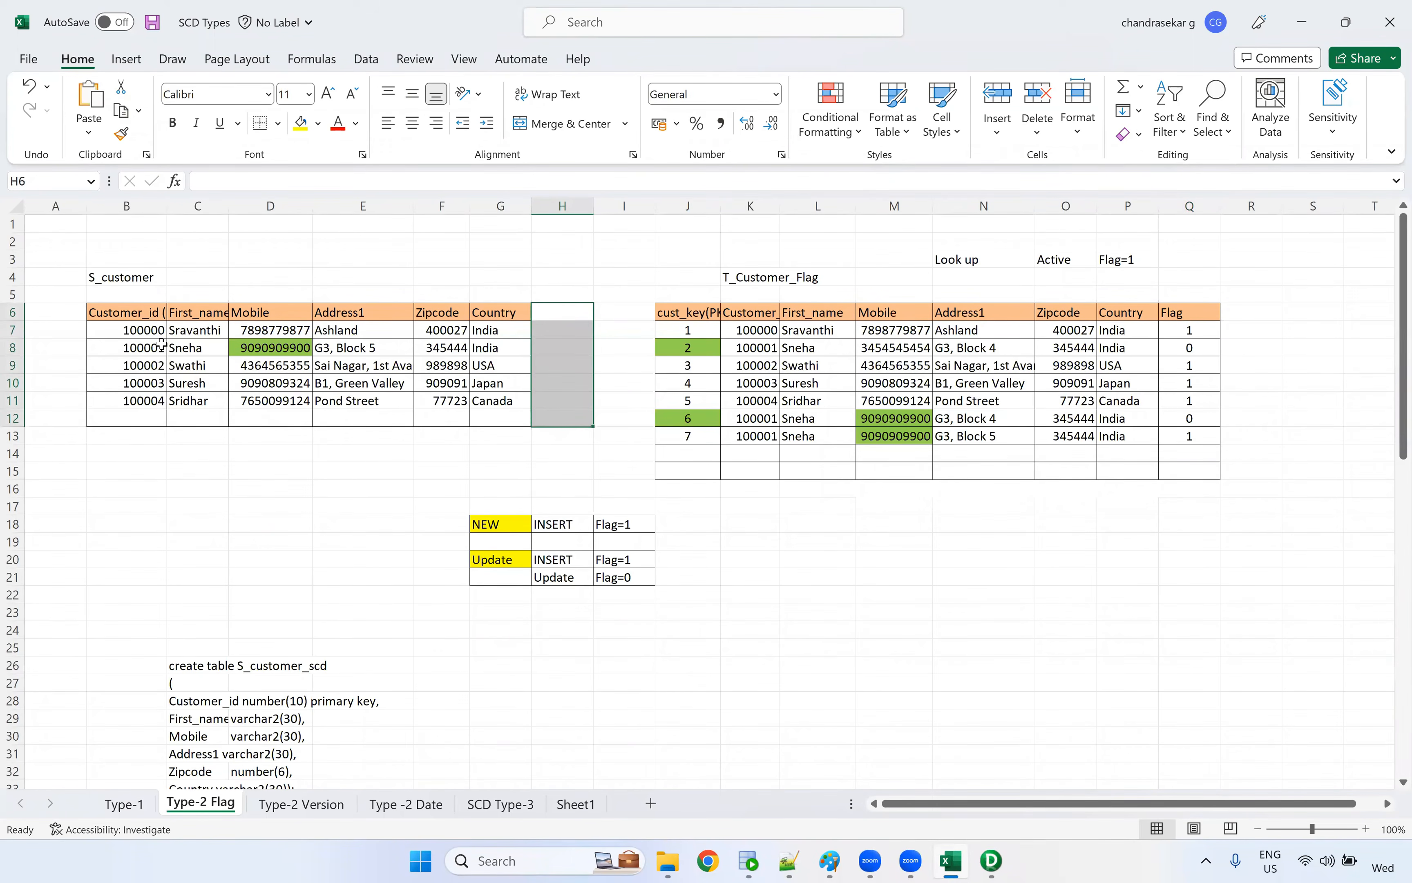
pyautogui.moveTo(155, 333); pyautogui.dragTo(505, 390)
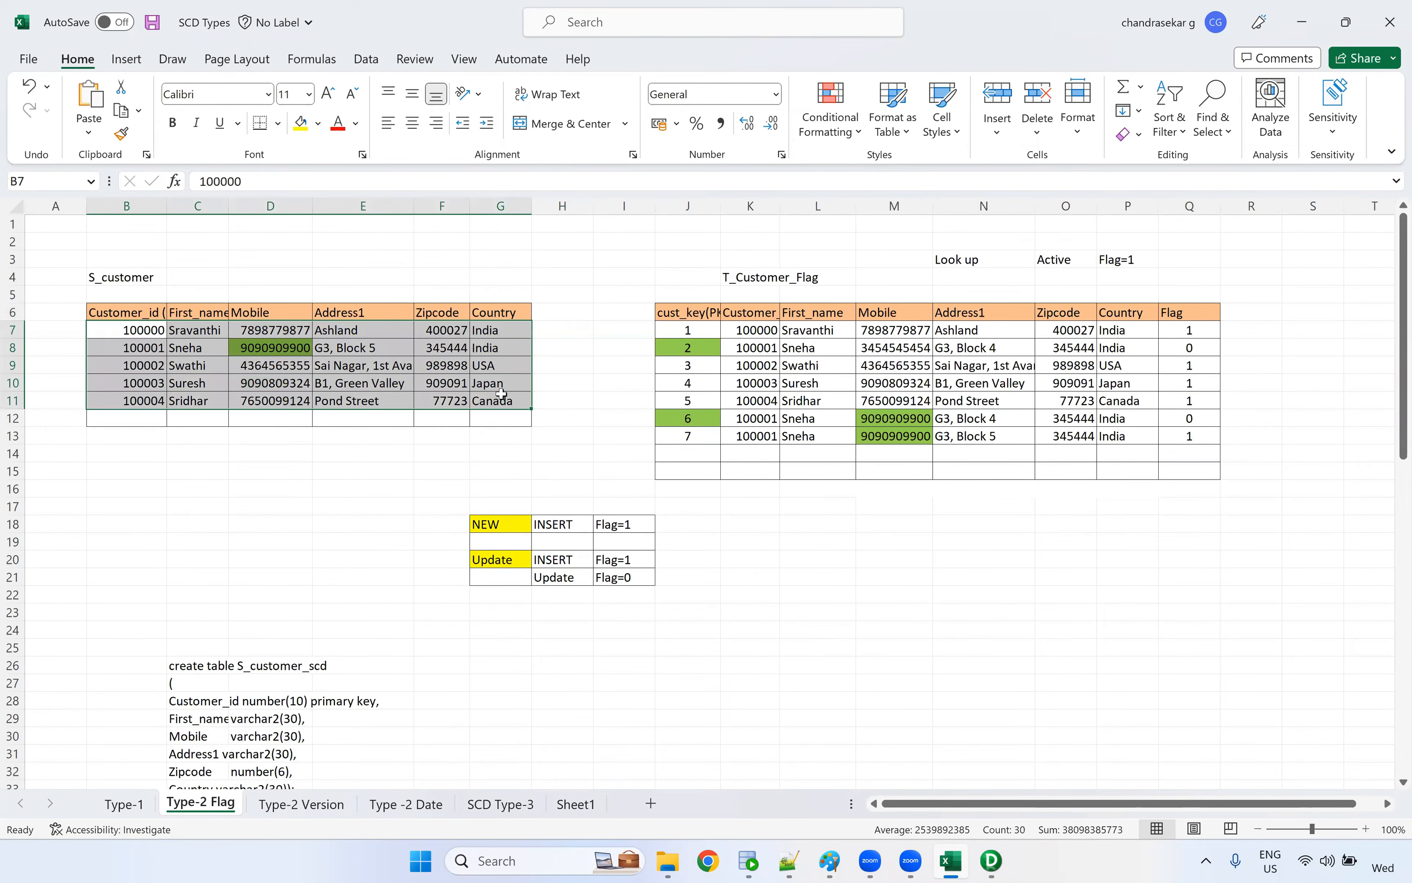
pyautogui.click(500, 396)
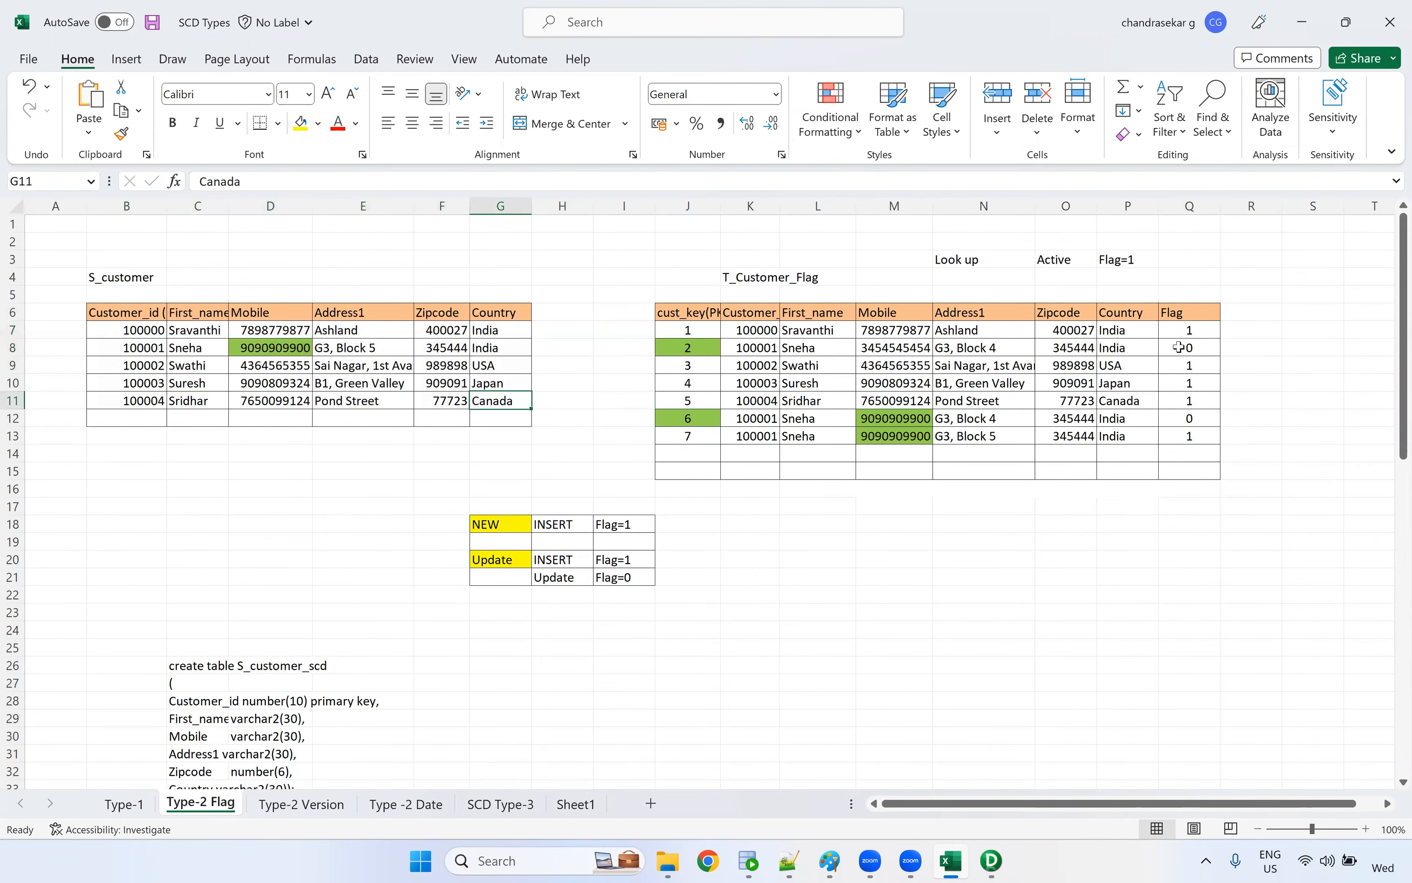
pyautogui.click(1190, 436)
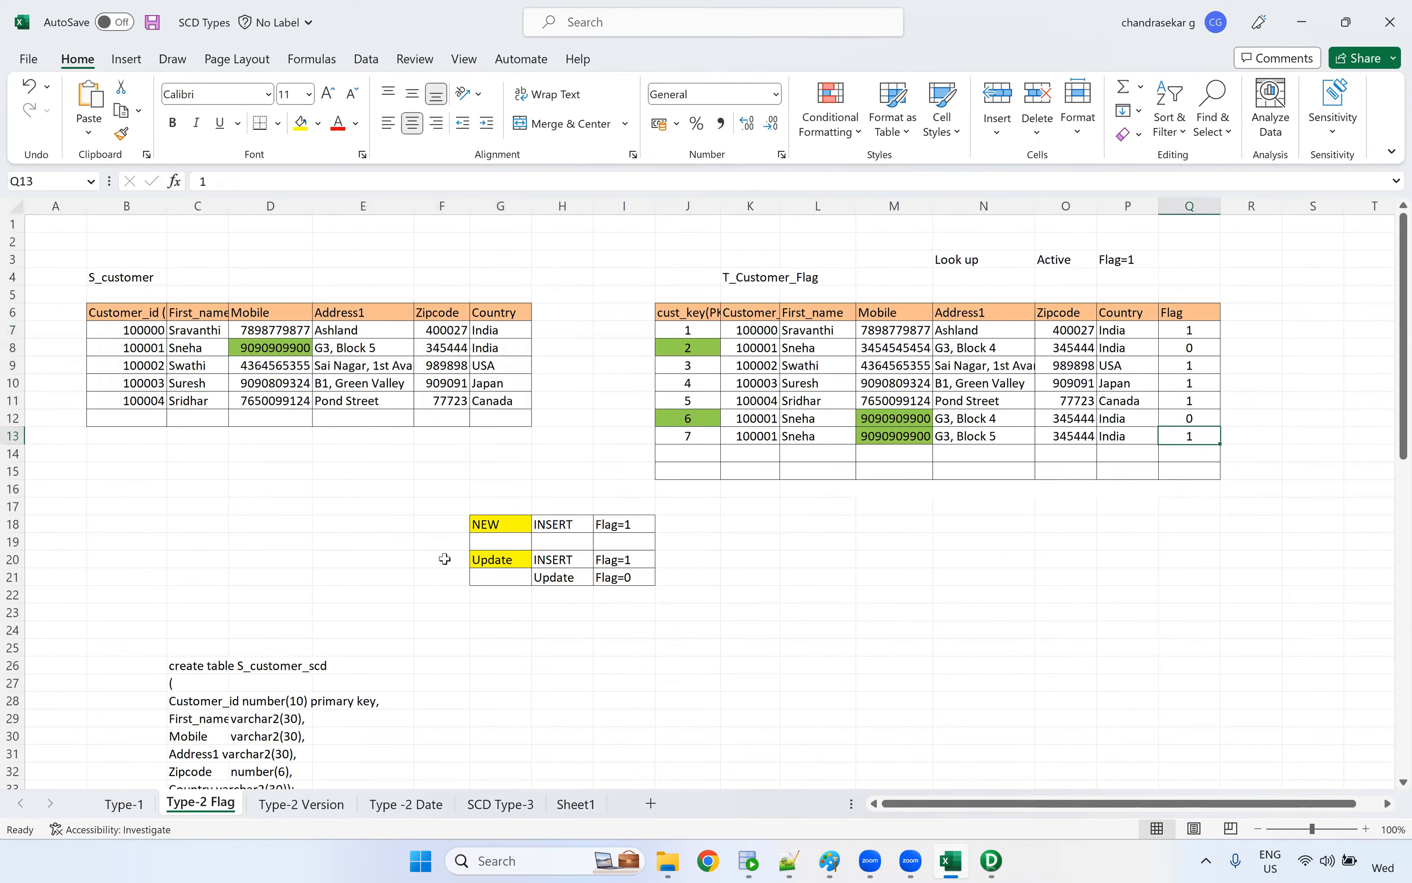
pyautogui.moveTo(443, 559); pyautogui.dragTo(680, 609)
pyautogui.moveTo(689, 437); pyautogui.dragTo(1176, 434)
pyautogui.moveTo(713, 415); pyautogui.dragTo(1074, 415)
pyautogui.moveTo(1211, 411); pyautogui.dragTo(1212, 414)
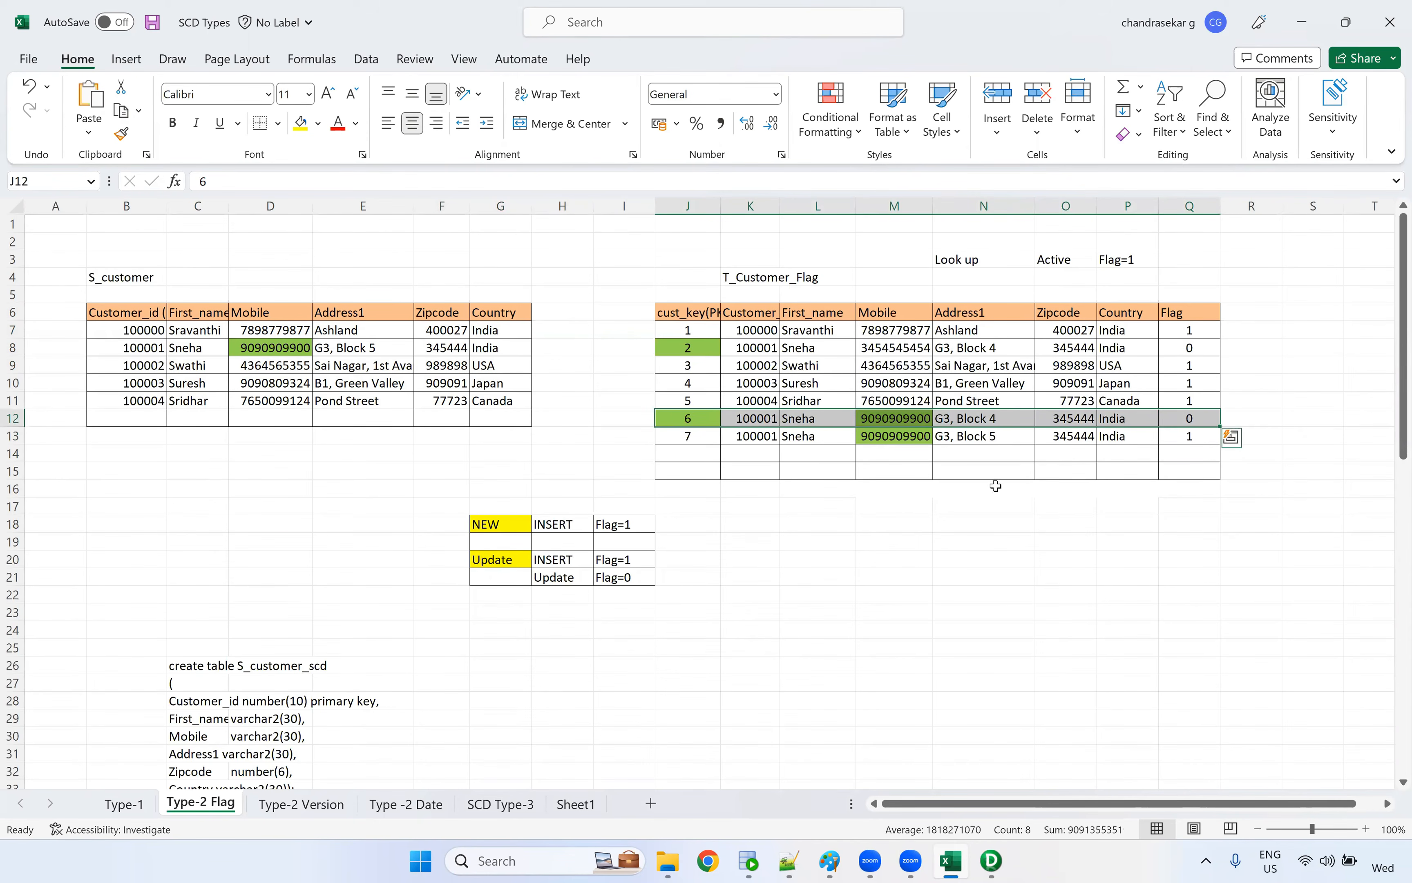
pyautogui.moveTo(448, 509); pyautogui.dragTo(742, 655)
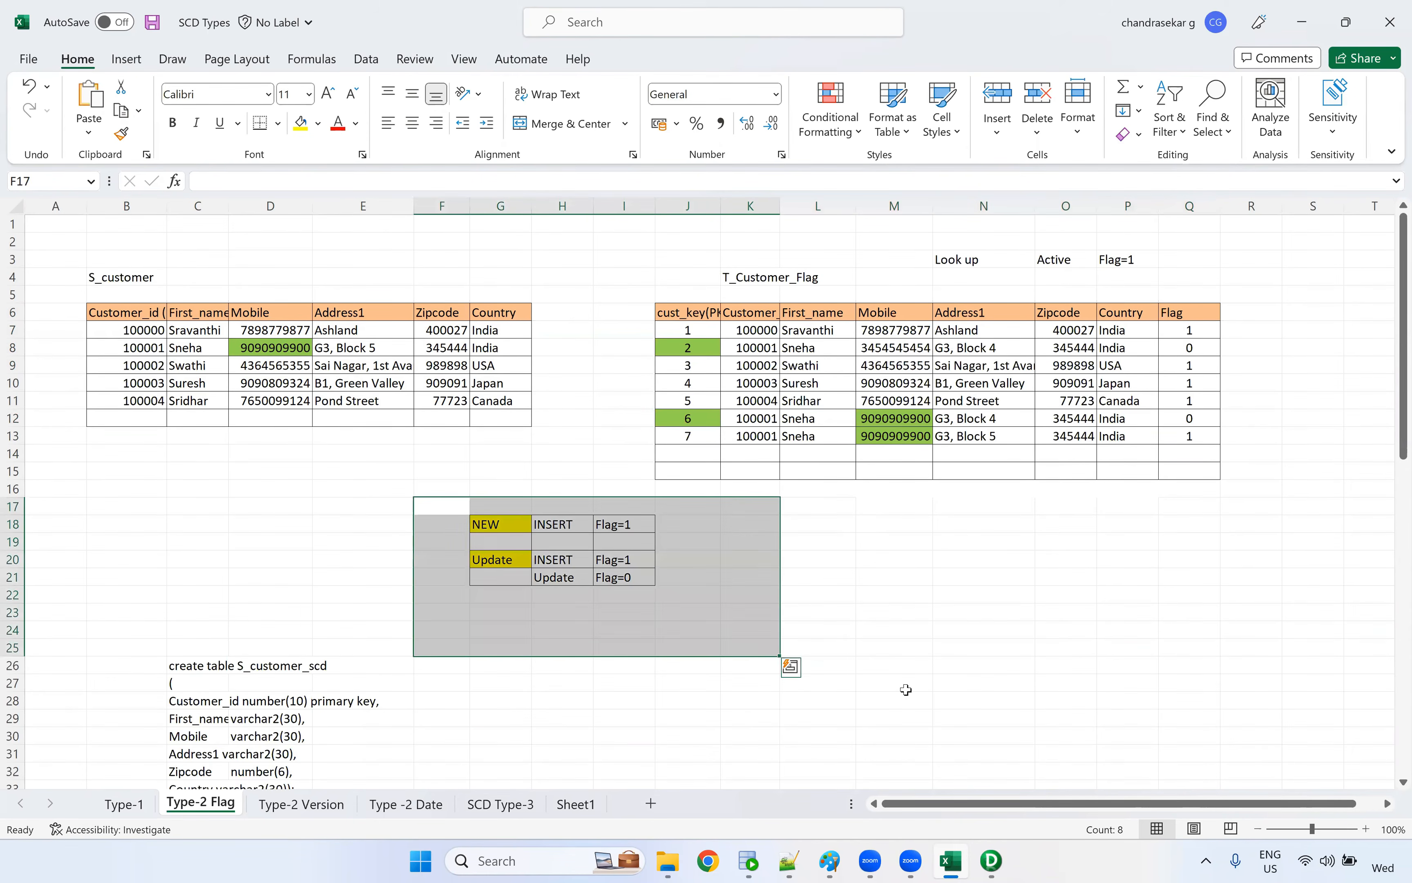
pyautogui.click(907, 688)
pyautogui.hotkey('alt', 'Tab')
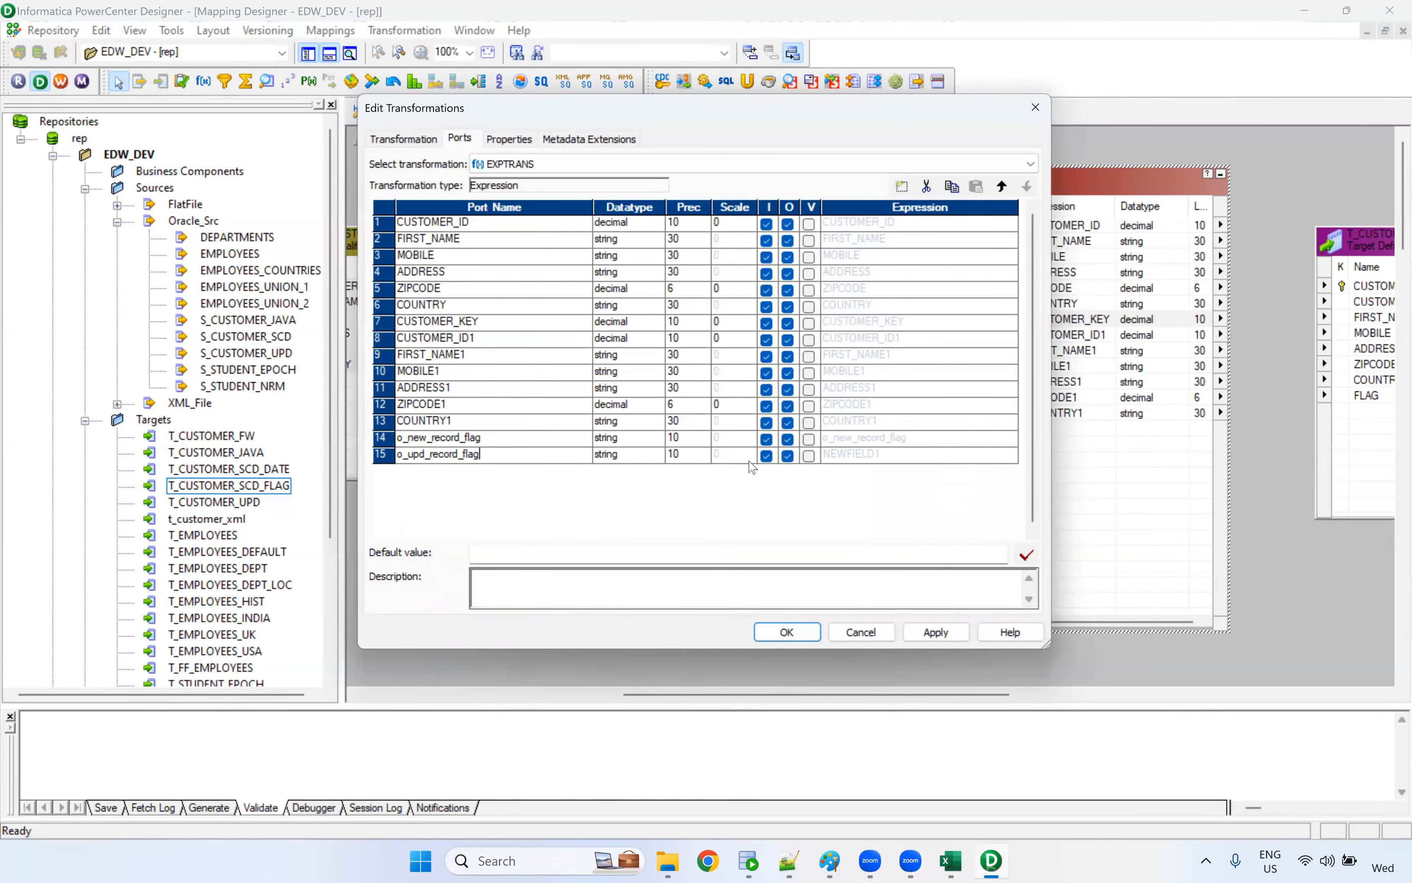
# Make both flag ports output-only, and begin the o_new_record_flag expression with IIF(ISNULL(CUSTOMER_ID1)
pyautogui.click(767, 439)
pyautogui.click(767, 456)
pyautogui.click(1012, 439)
pyautogui.click(1012, 438)
pyautogui.moveTo(541, 257); pyautogui.dragTo(333, 257)
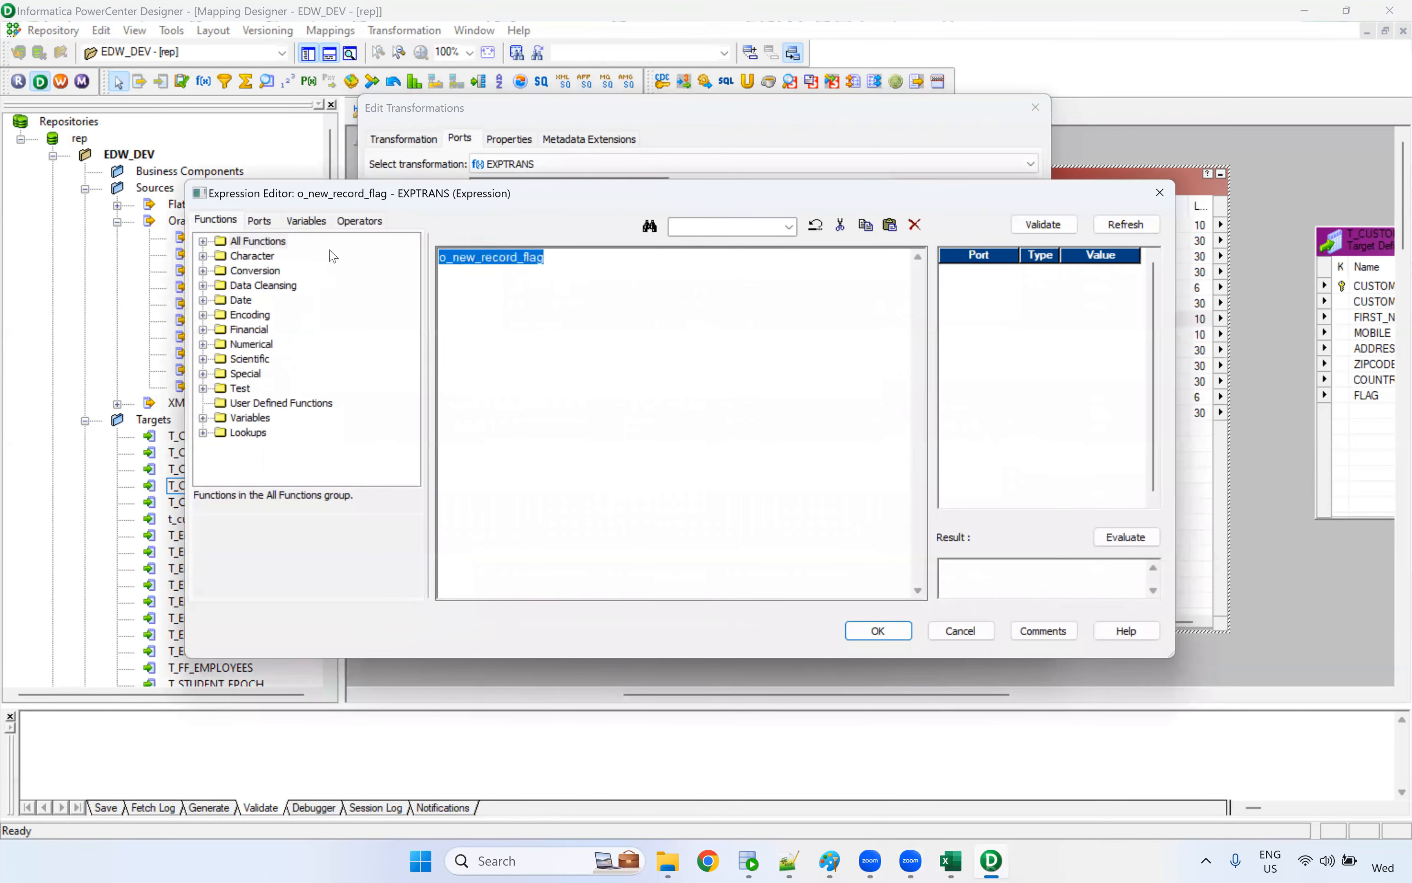
pyautogui.click(264, 223)
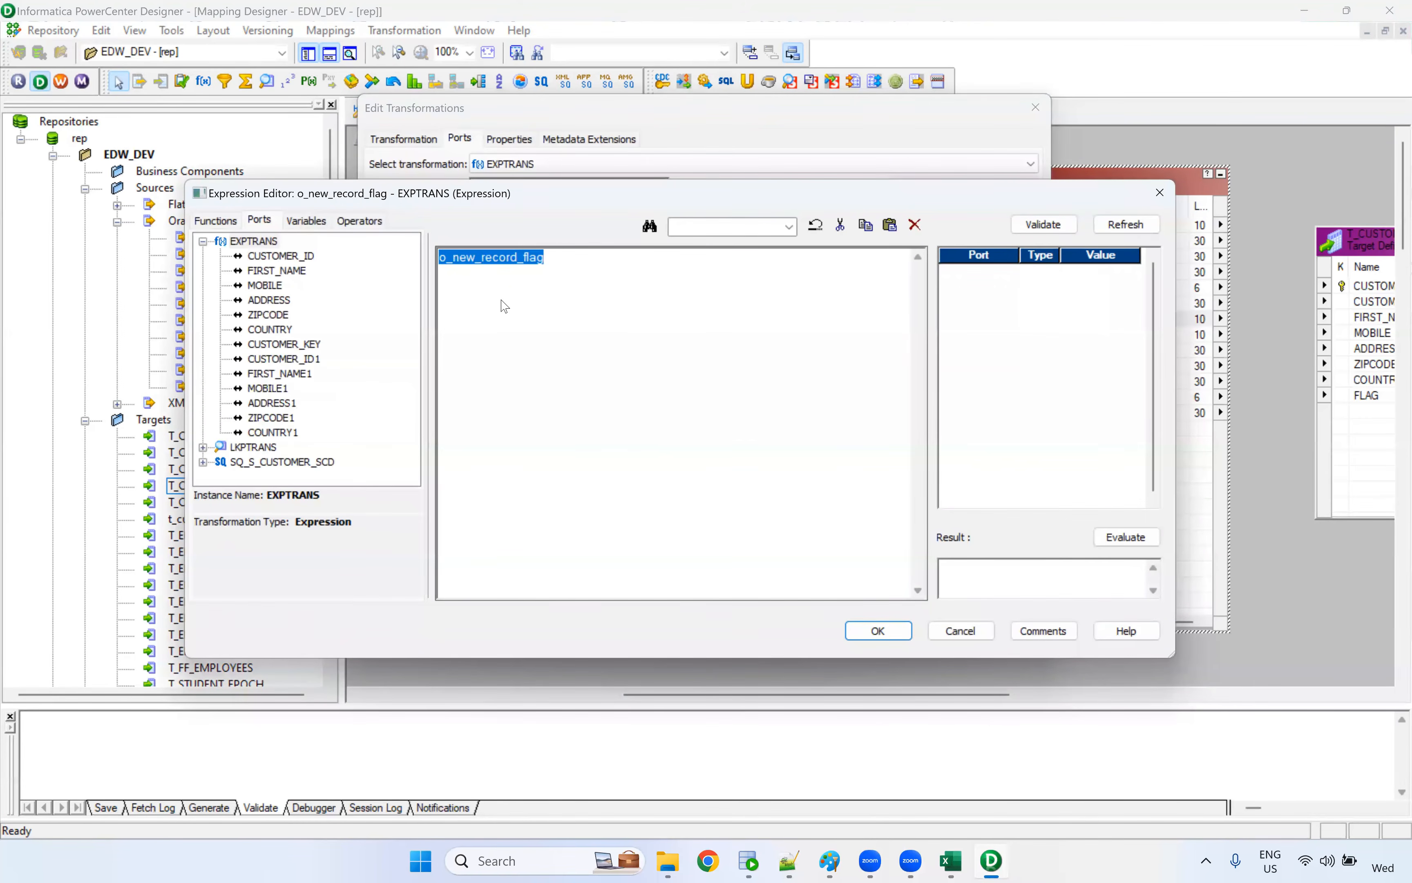
pyautogui.write('IIF(CUSTOMER_ID')
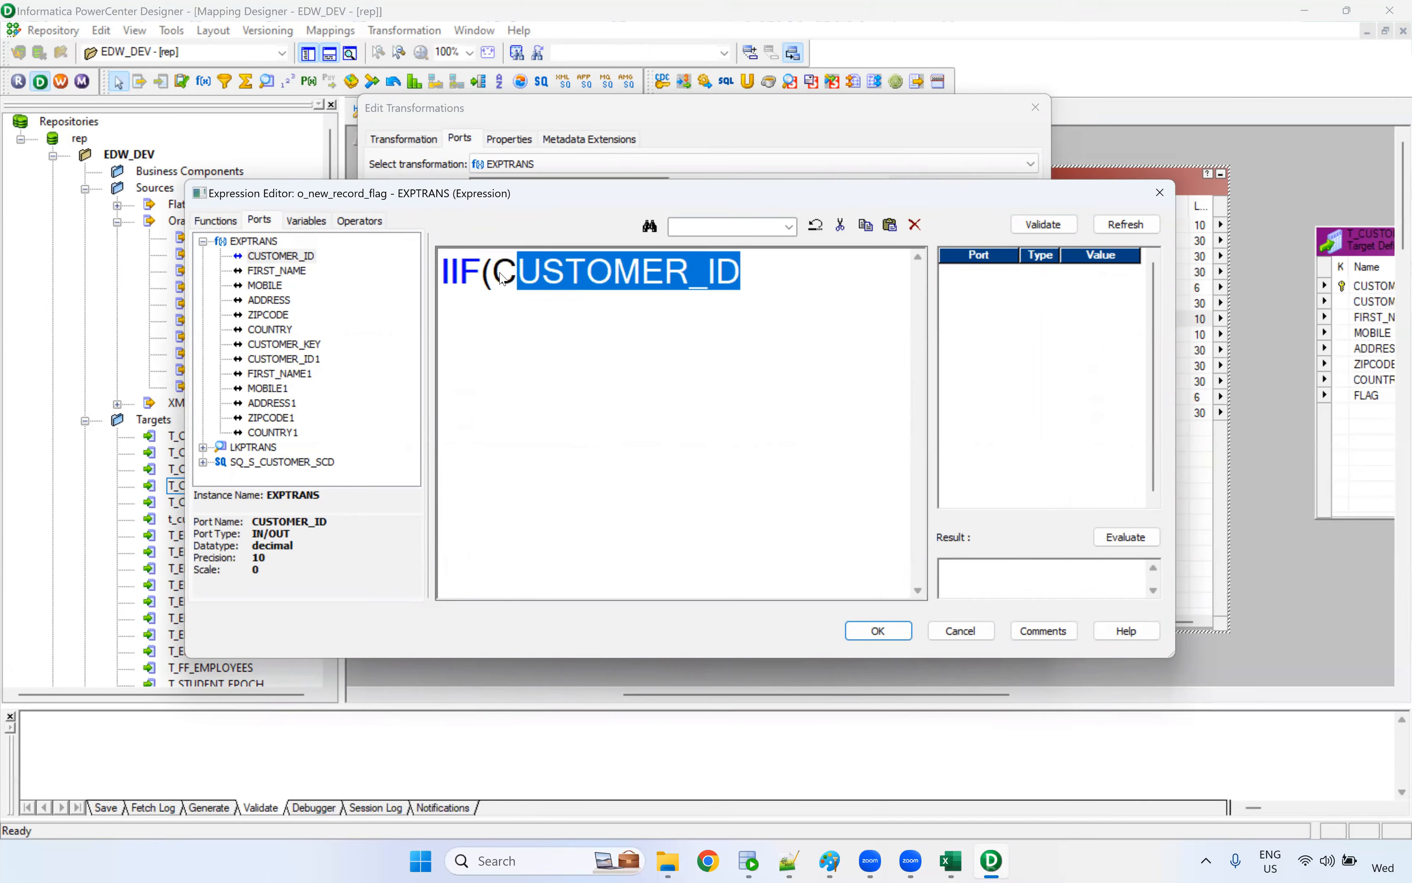
pyautogui.moveTo(518, 275); pyautogui.dragTo(494, 280)
pyautogui.write('I')
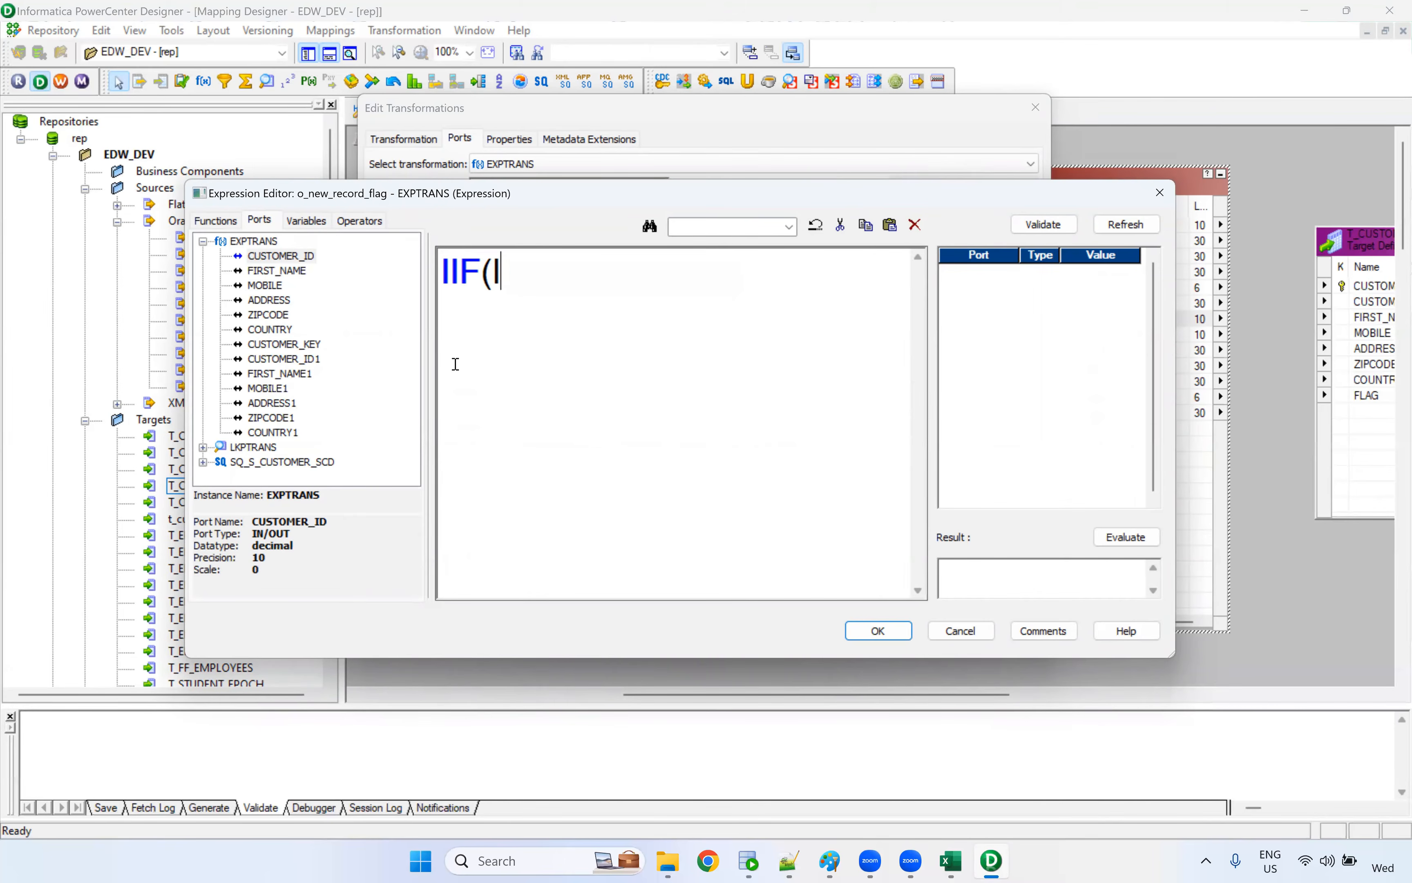
pyautogui.write('SNULL(')
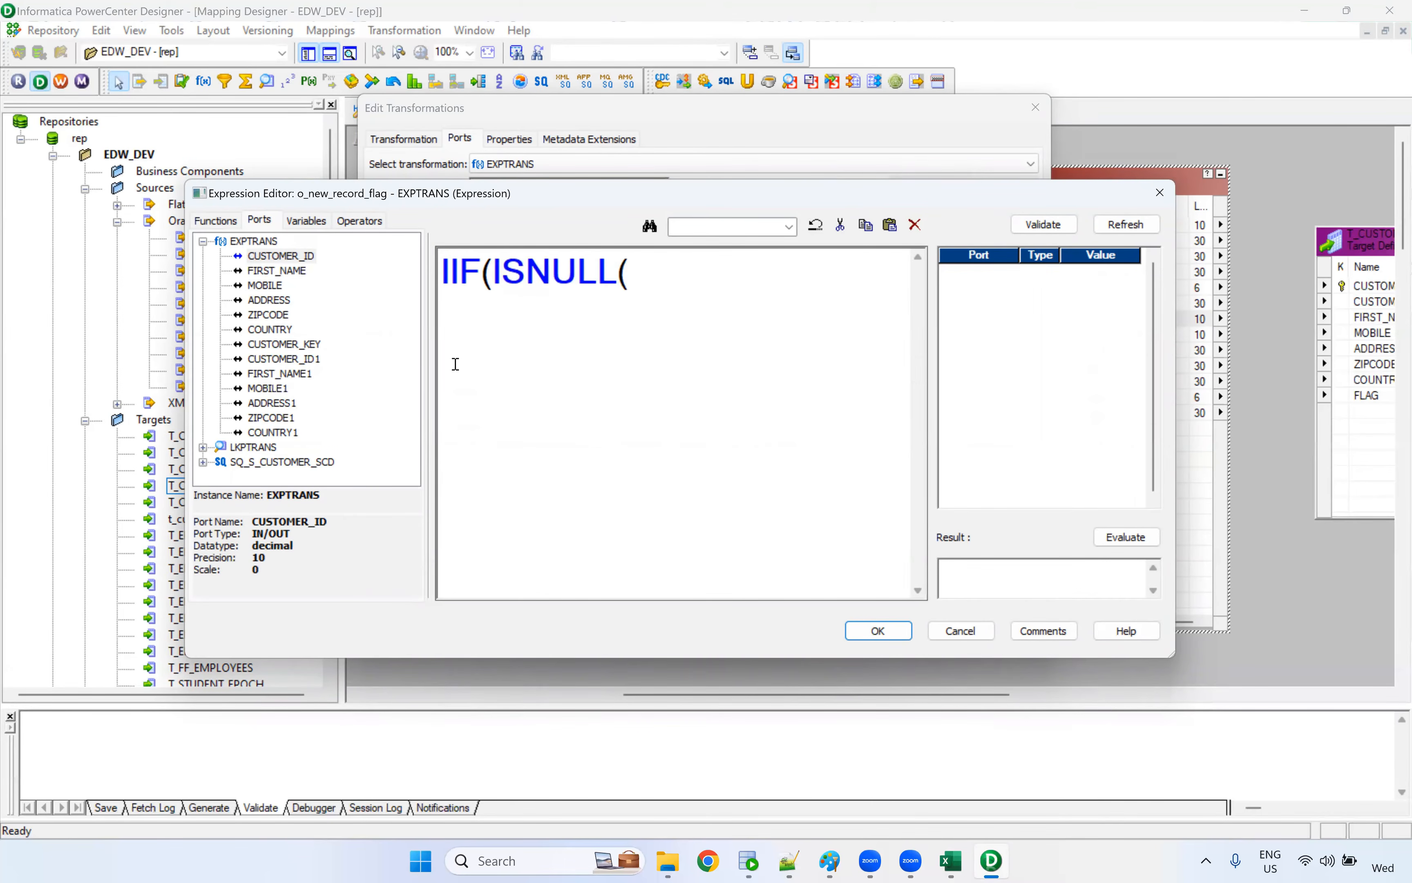
pyautogui.doubleClick(305, 359)
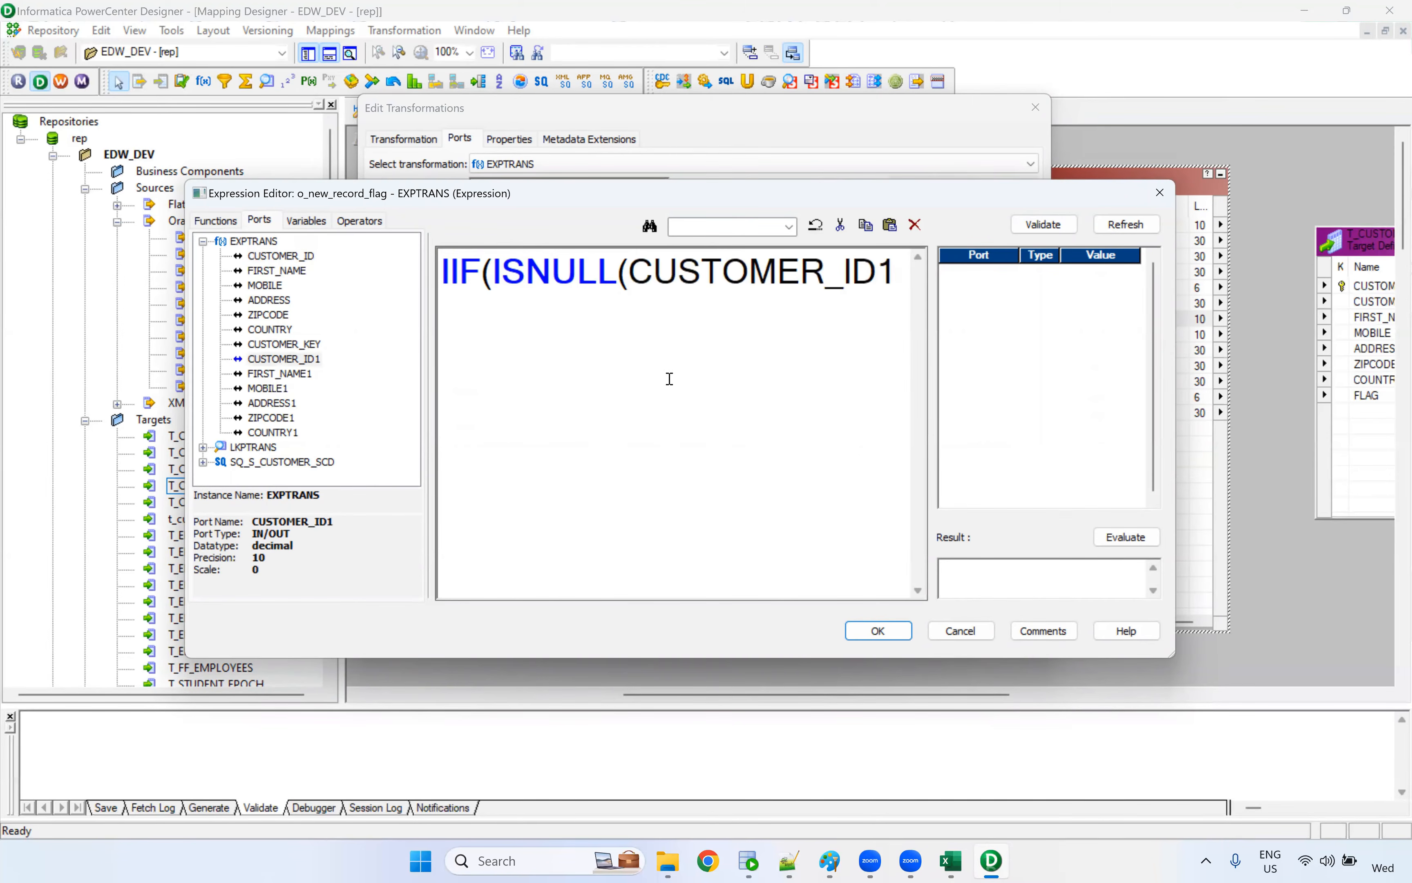
pyautogui.write(')')
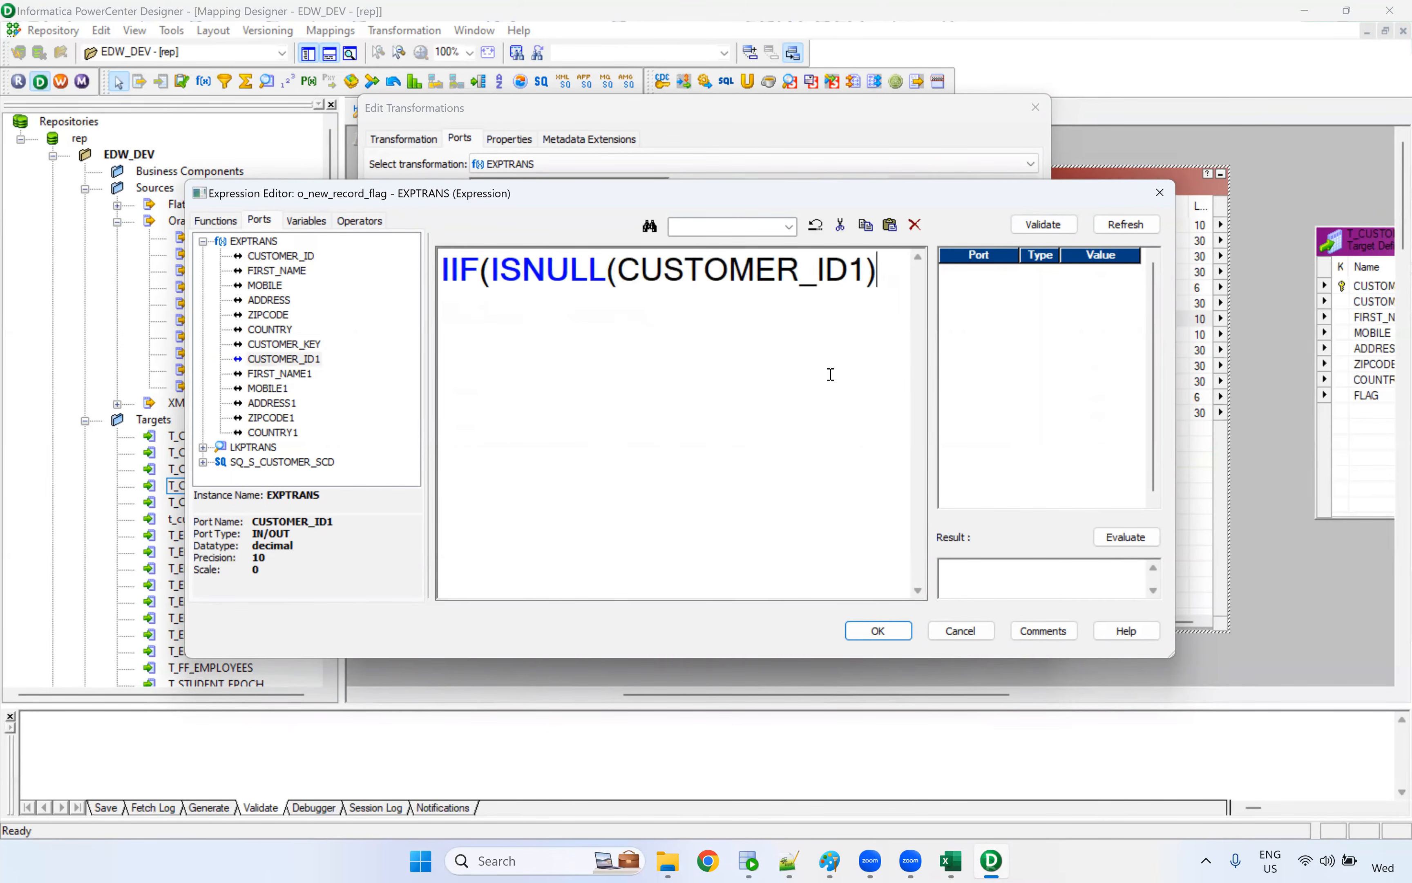
pyautogui.write(',t')
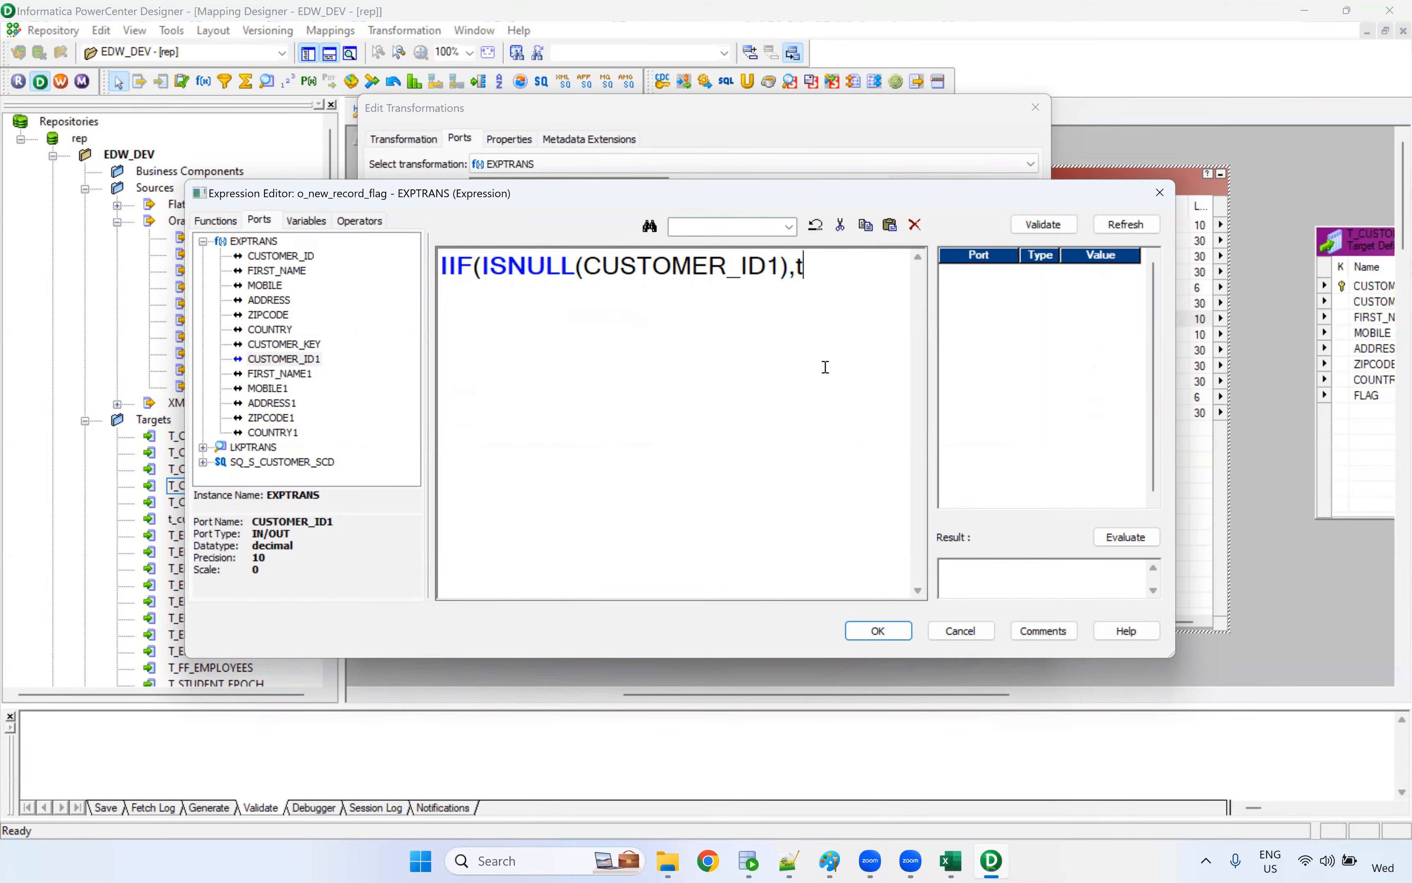
pyautogui.write('rue,false)')
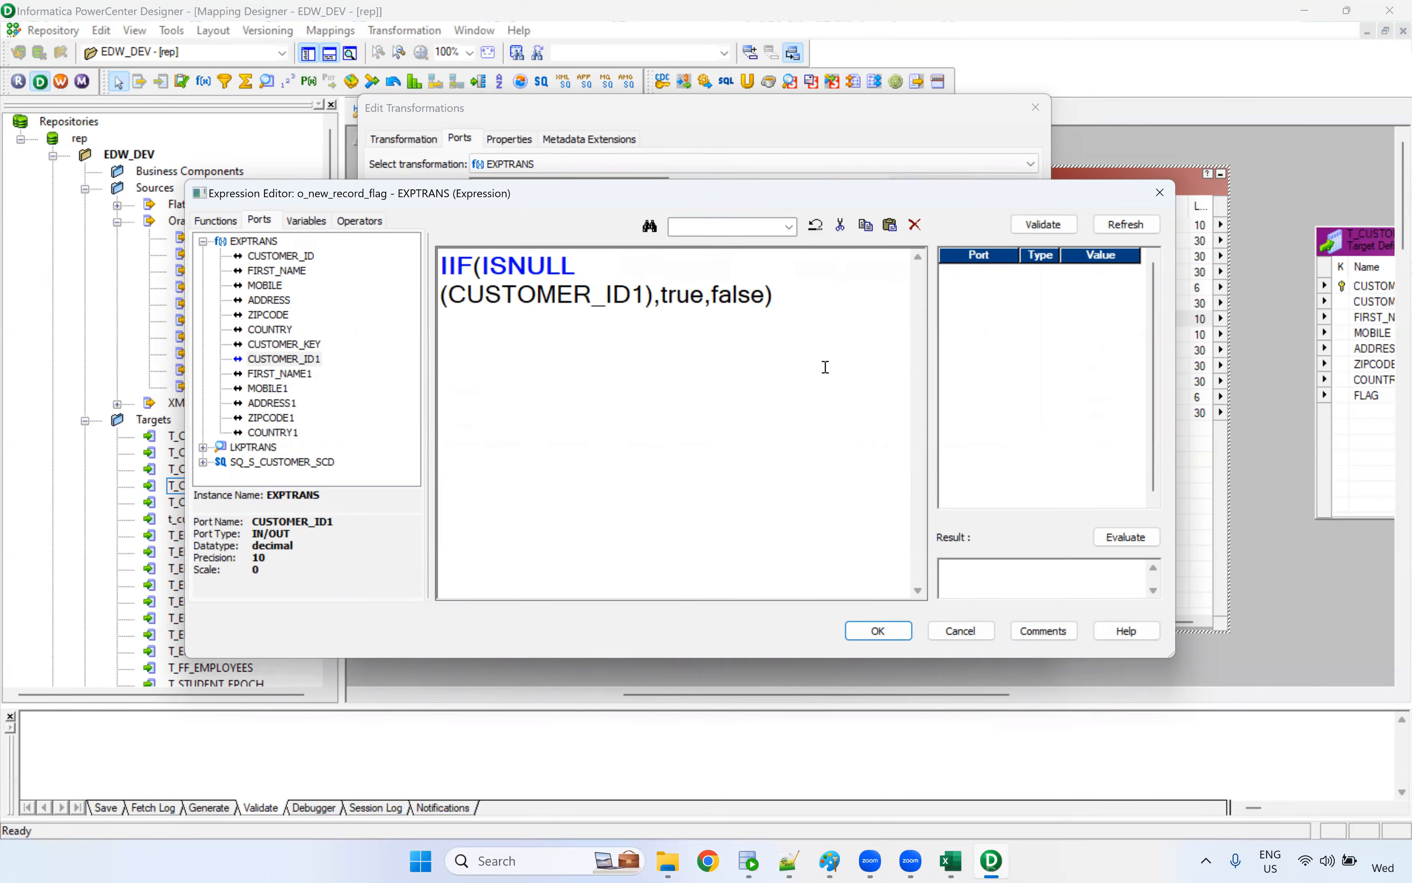
# Complete the o_new_record_flag expression with the results true and false, and save it as IIF(ISNULL(CUSTOMER_ID1),true,false)
pyautogui.scroll(-1, 714, 337)
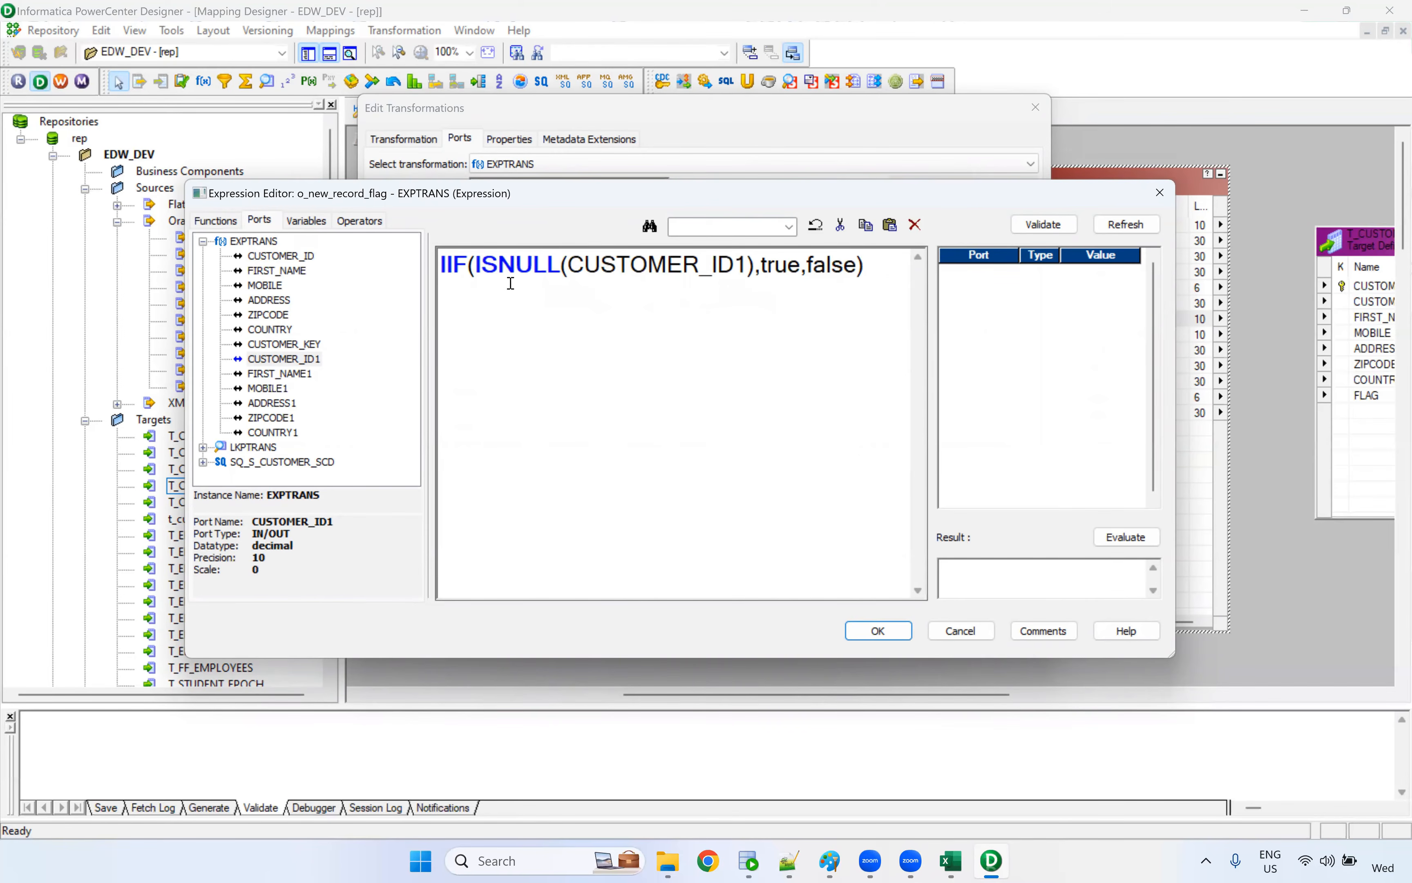
pyautogui.moveTo(761, 266); pyautogui.dragTo(482, 261)
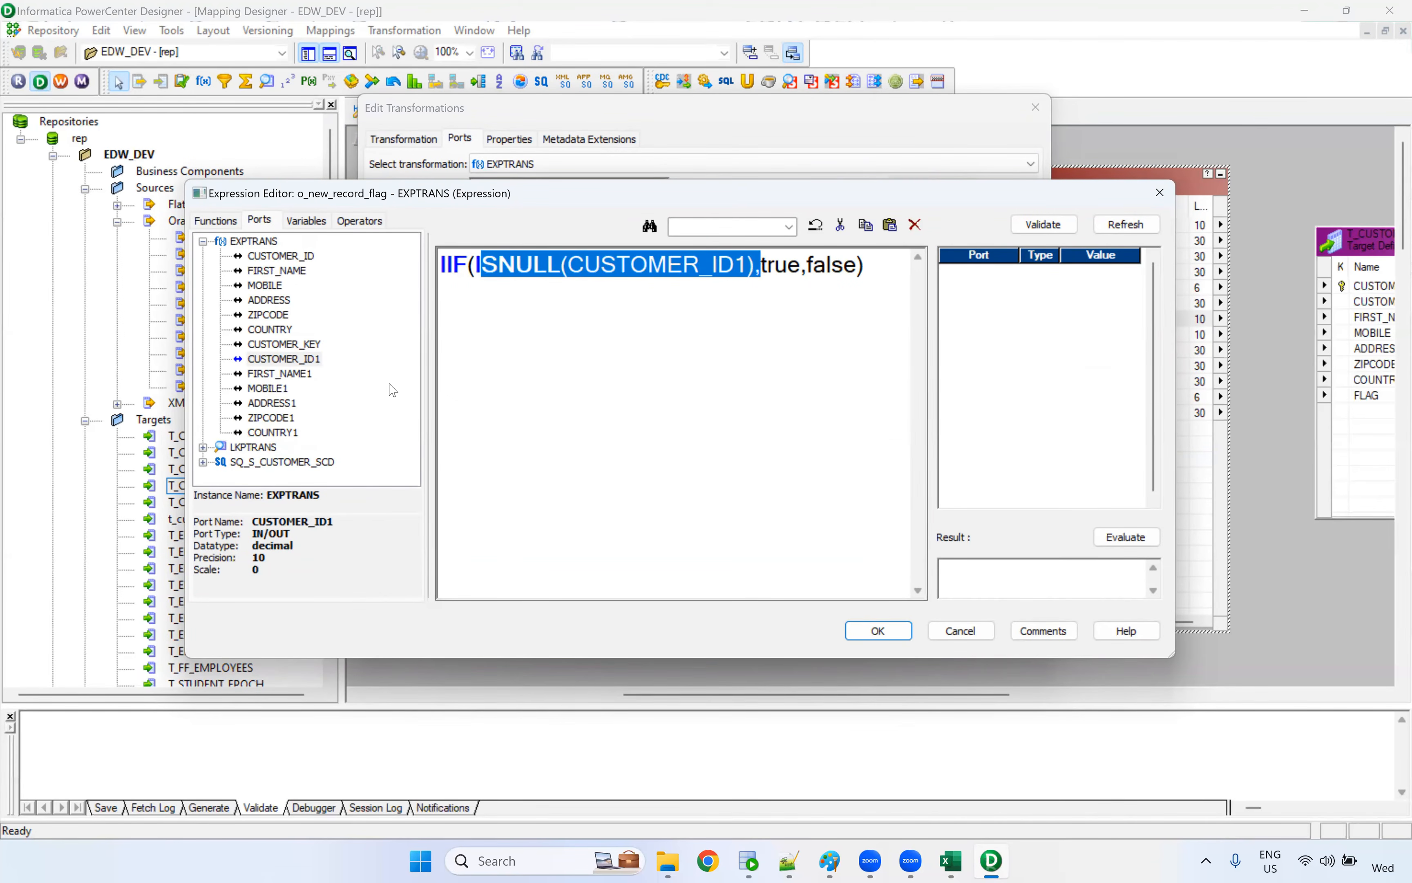
pyautogui.click(769, 315)
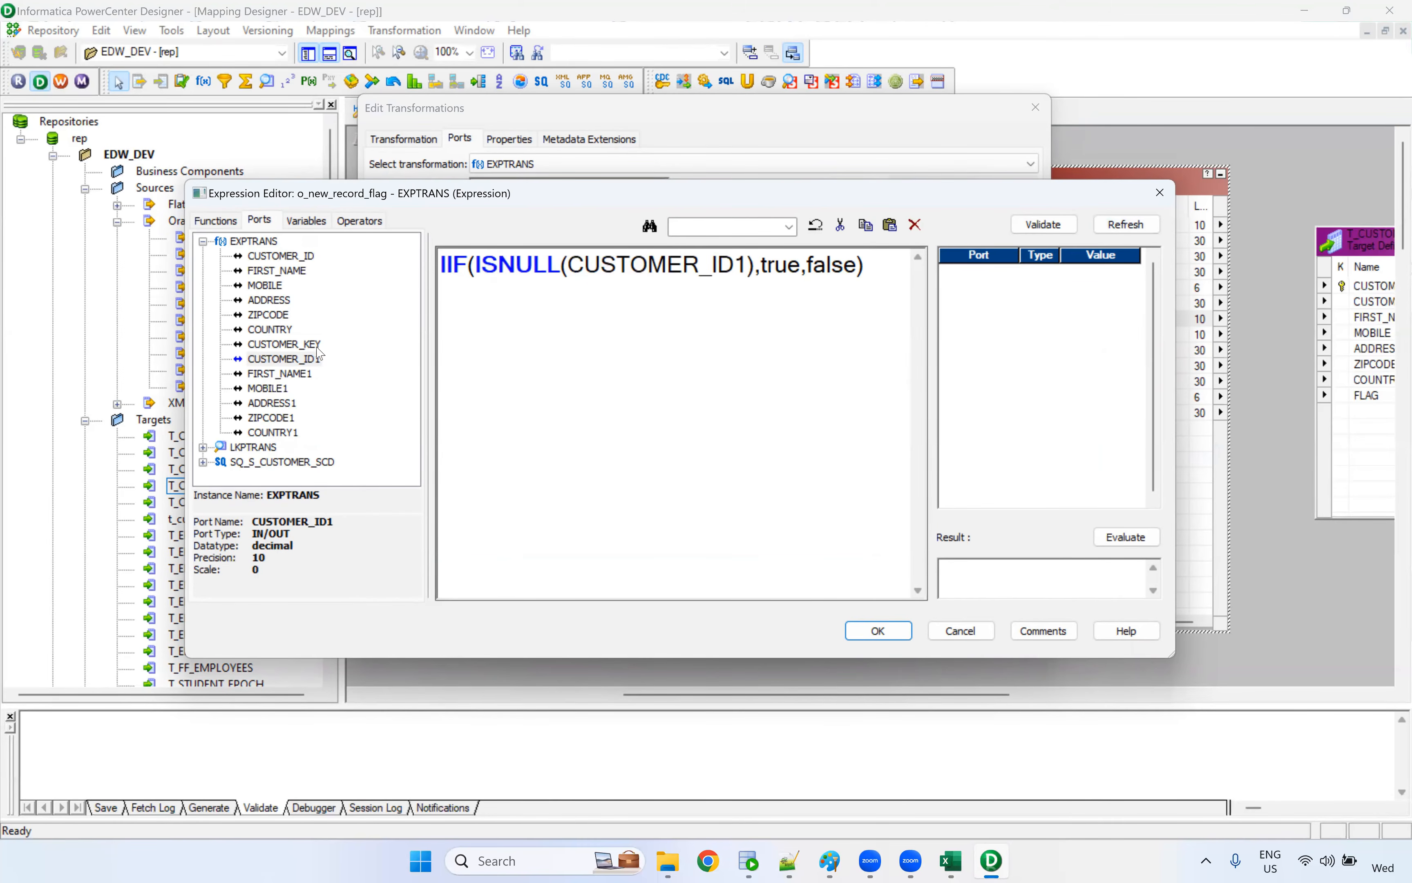
pyautogui.click(876, 630)
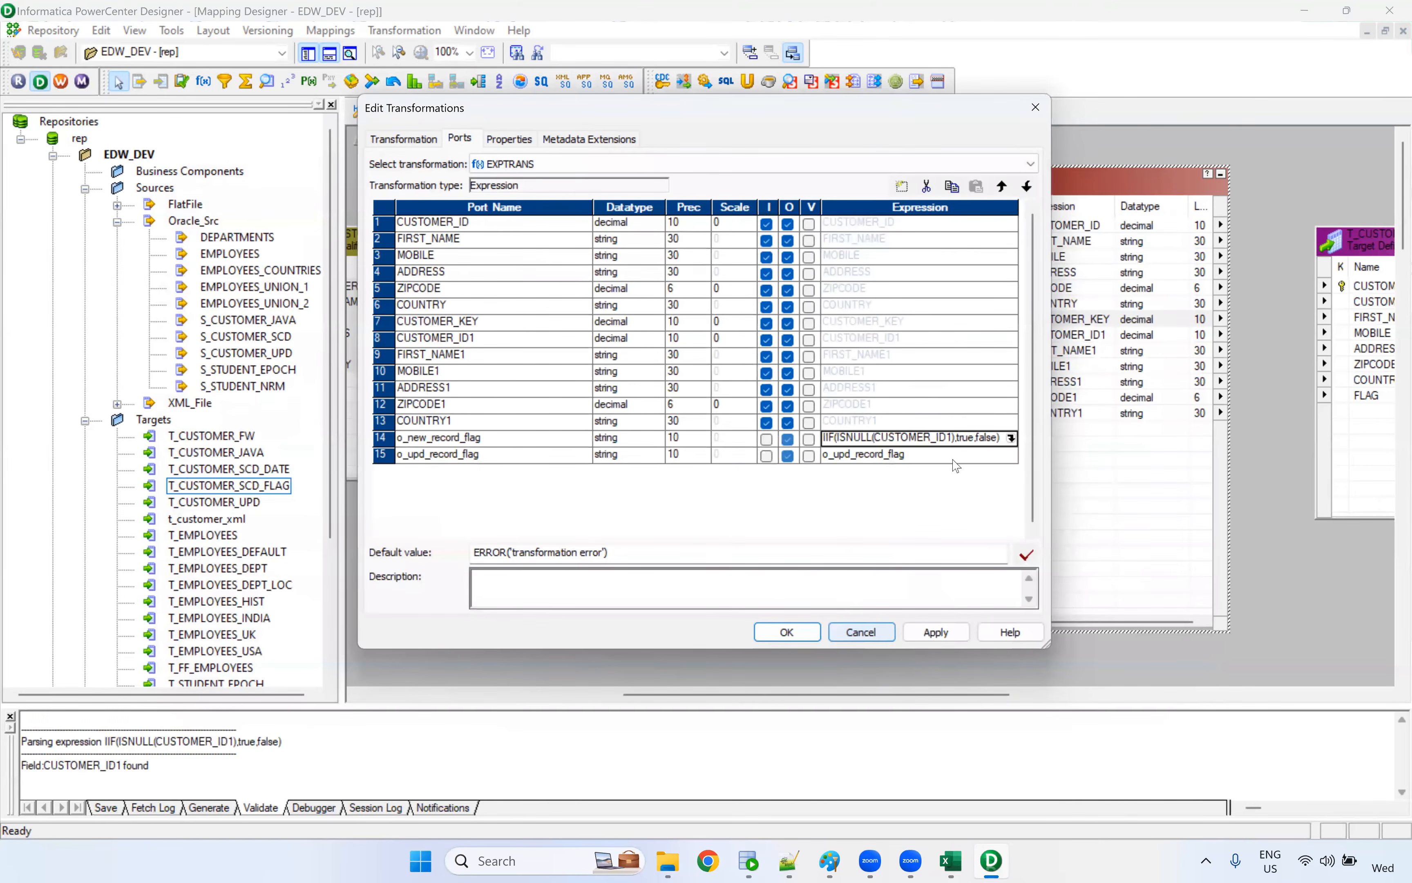
# Replace the default o_upd_record_flag expression with the start of a condition, IIF(CUSTOMER_ID=CUSTOMER_ID1
pyautogui.click(1011, 460)
pyautogui.click(1011, 455)
pyautogui.hotkey('ctrl', 'a')
pyautogui.press('BackSpace')
pyautogui.write('IIF(')
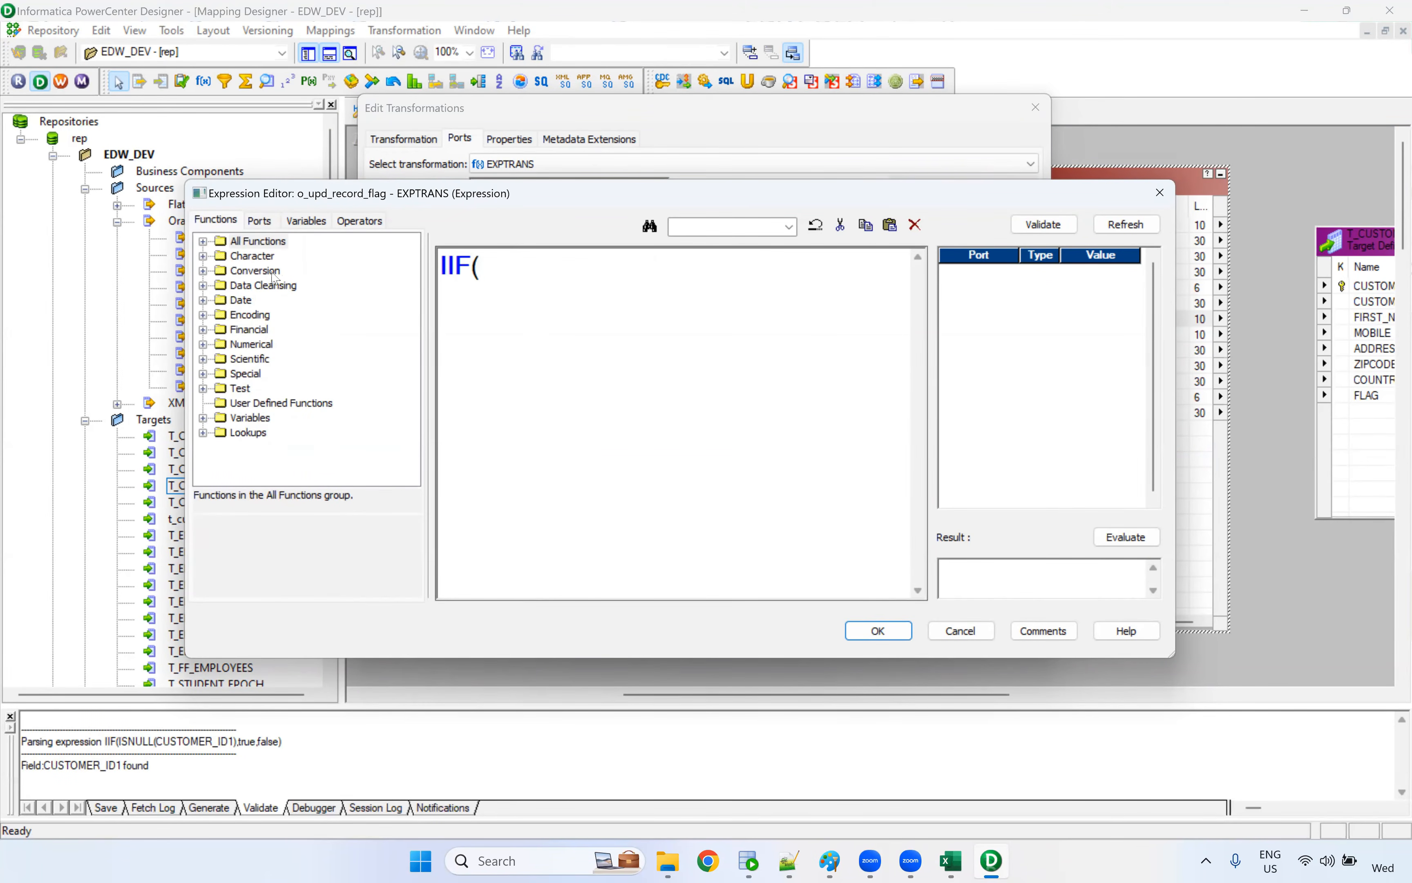
pyautogui.click(266, 224)
pyautogui.doubleClick(284, 257)
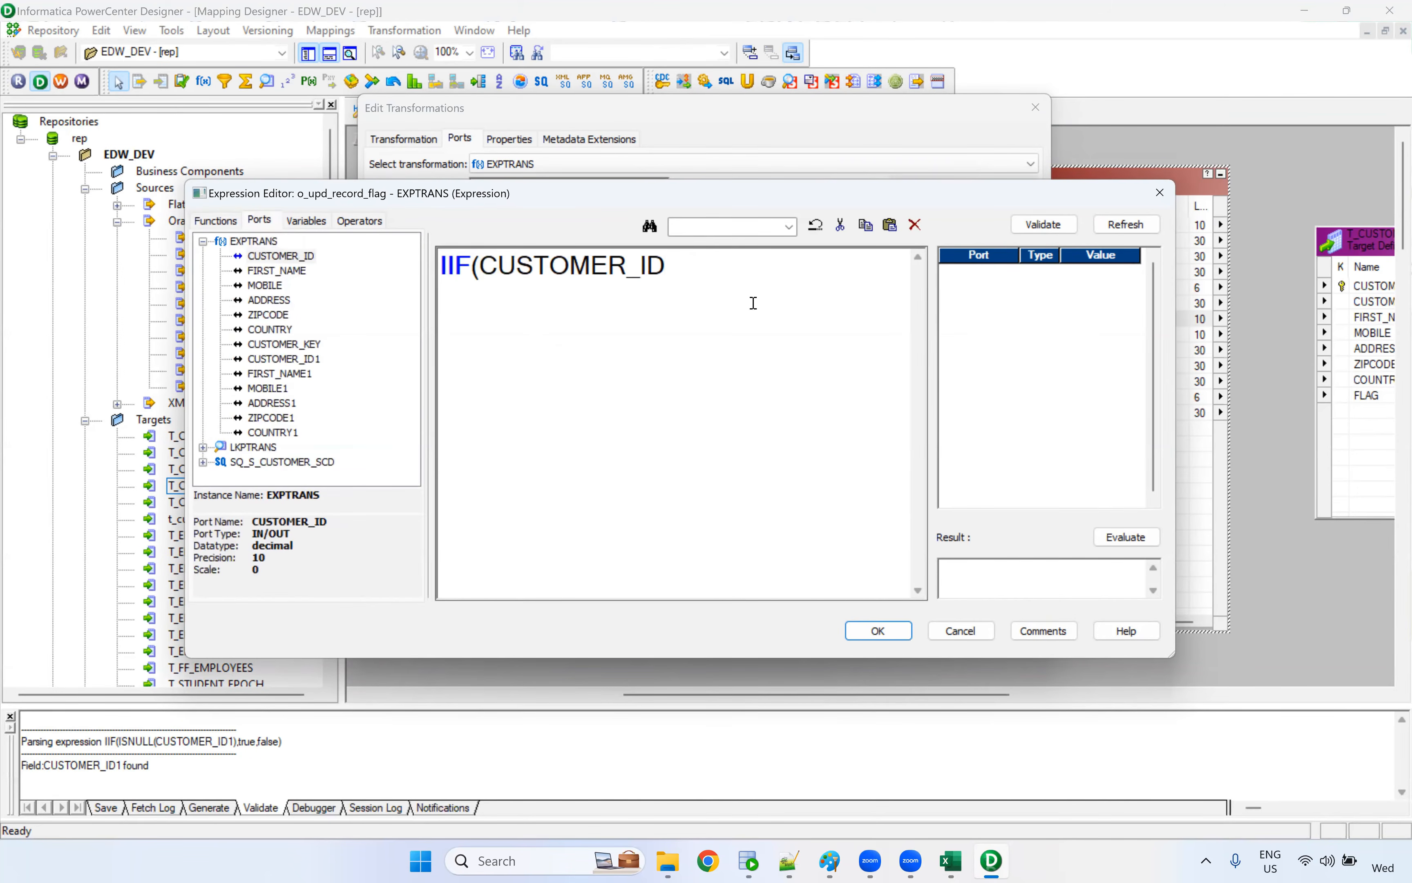
pyautogui.write('=')
pyautogui.click(307, 359)
pyautogui.doubleClick(306, 359)
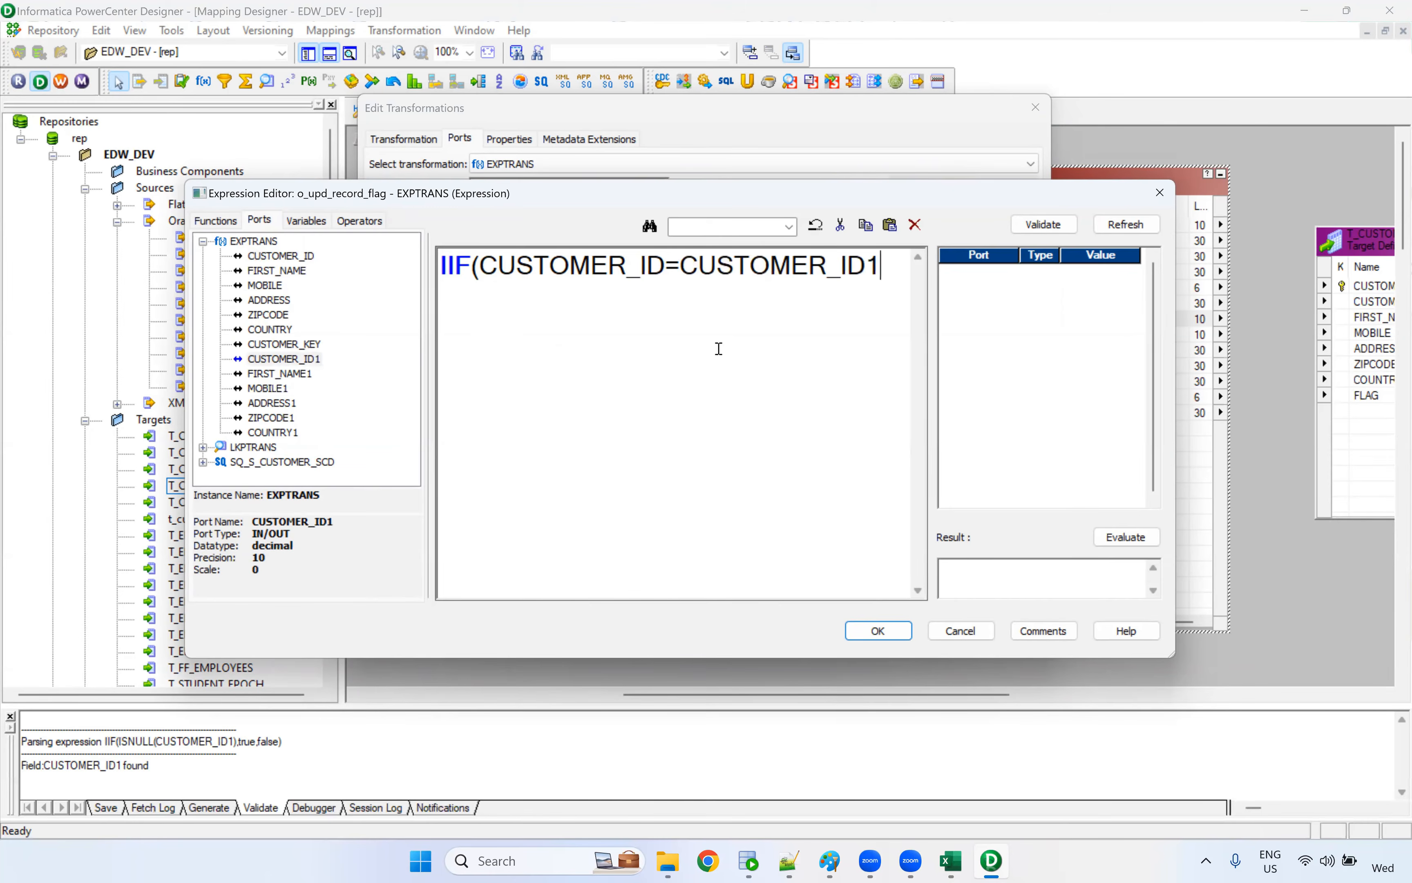
# Extend the o_upd_record_flag condition with AND FIRST_NAME!=FIRST_NAME1 OR
pyautogui.write('AND')
pyautogui.doubleClick(299, 273)
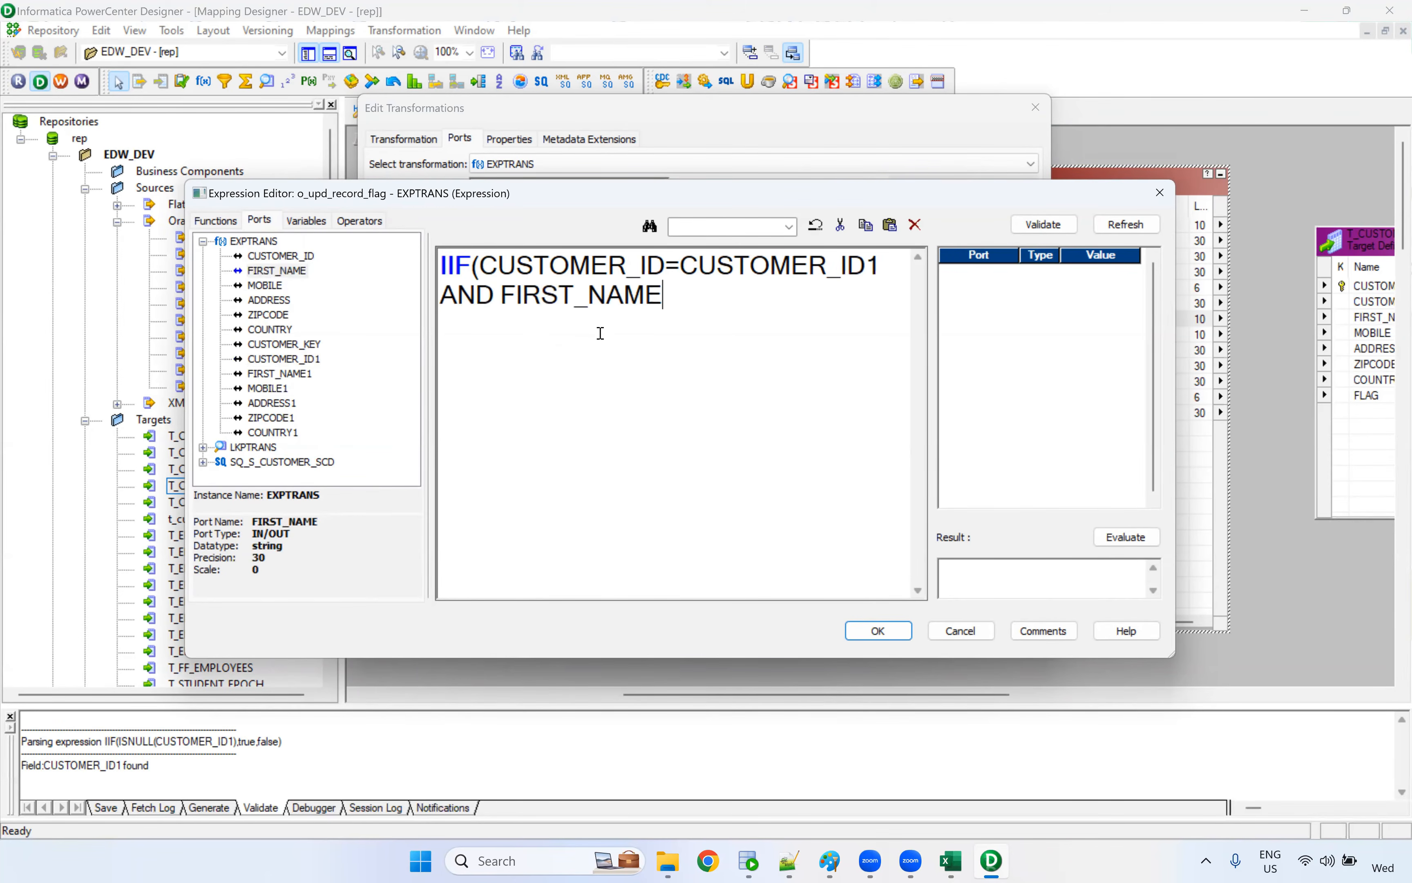
pyautogui.write('!=')
pyautogui.click(295, 374)
pyautogui.doubleClick(294, 377)
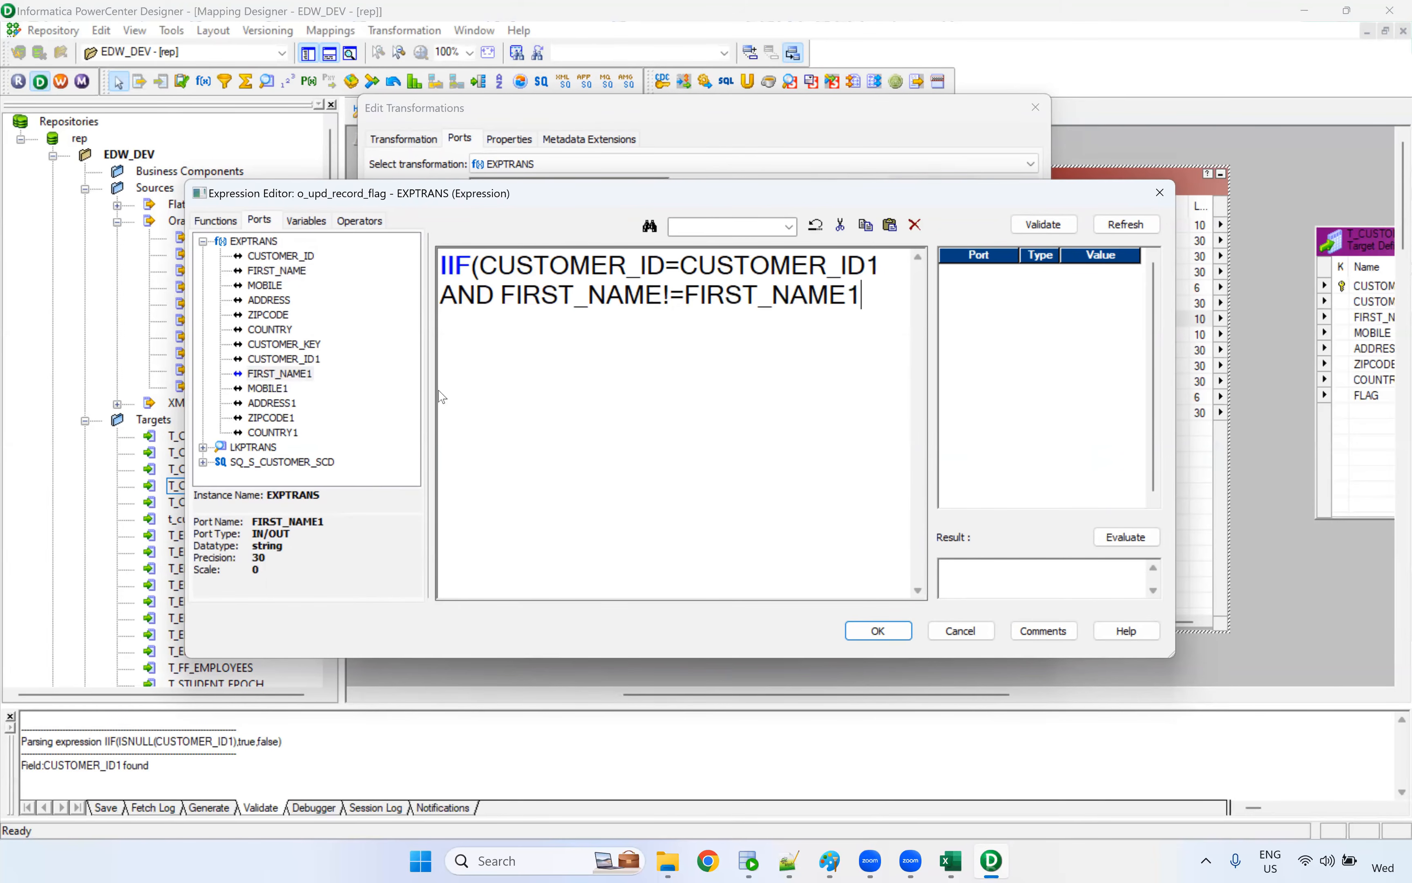
pyautogui.write('OR')
pyautogui.moveTo(502, 295); pyautogui.dragTo(872, 306)
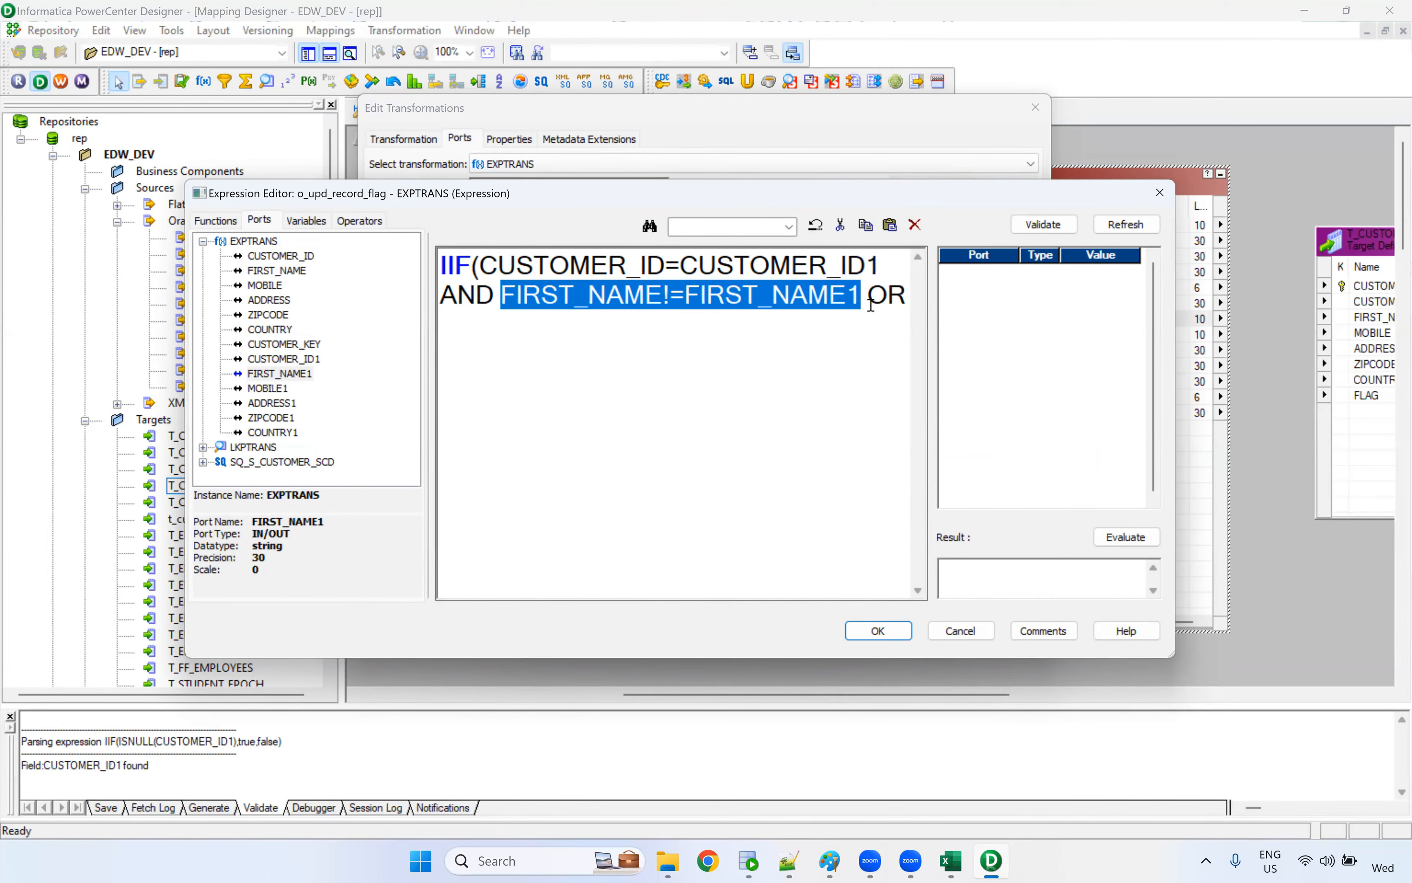
pyautogui.click(910, 301)
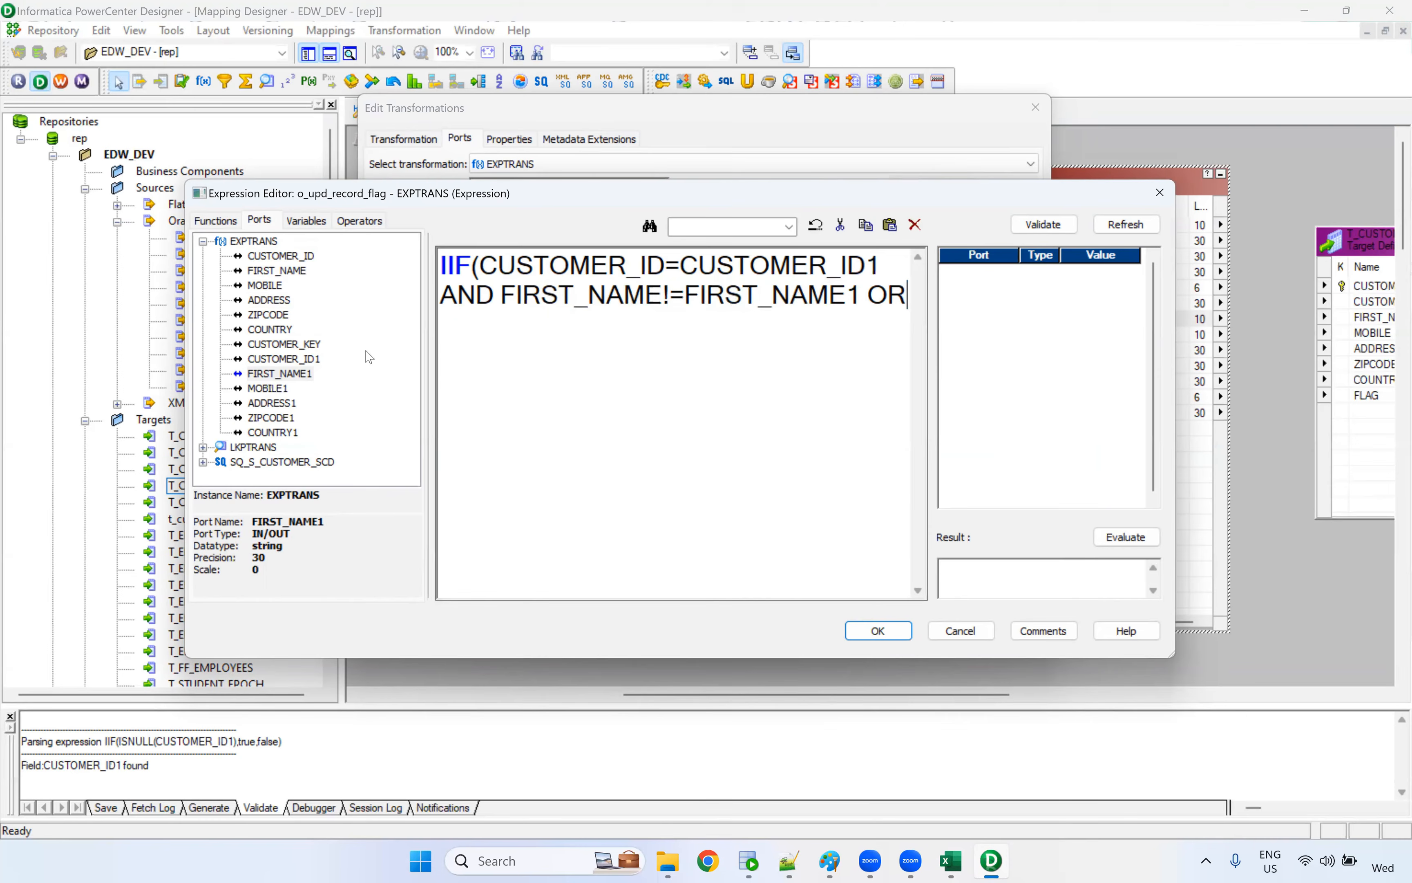
# Add the mobile comparison MOBILE!=MOBILE1 OR to the o_upd_record_flag condition
pyautogui.doubleClick(268, 299)
pyautogui.click(266, 285)
pyautogui.doubleClick(266, 285)
pyautogui.write('!=')
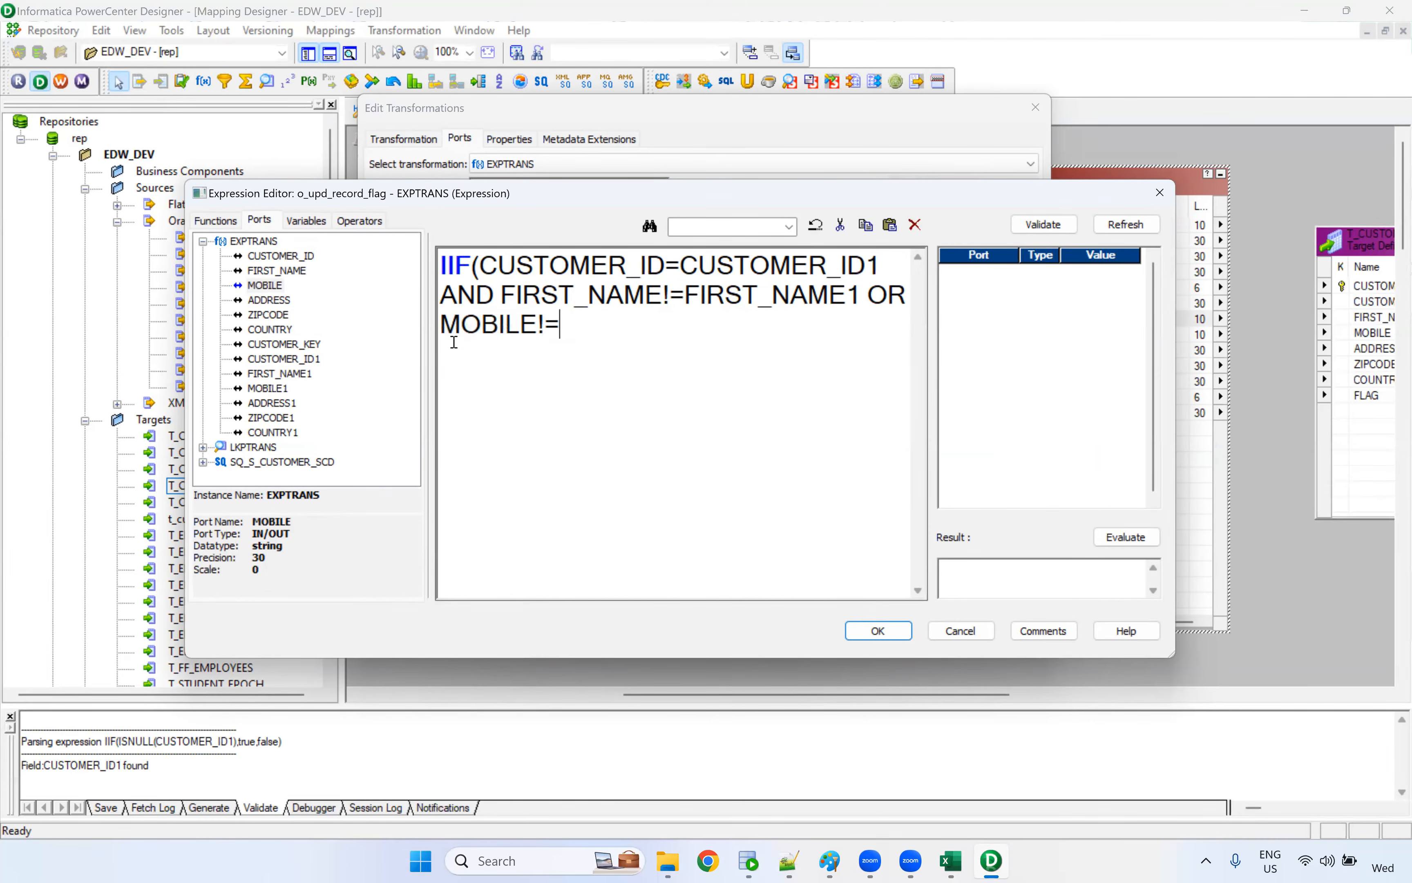
pyautogui.doubleClick(279, 388)
pyautogui.write('OR')
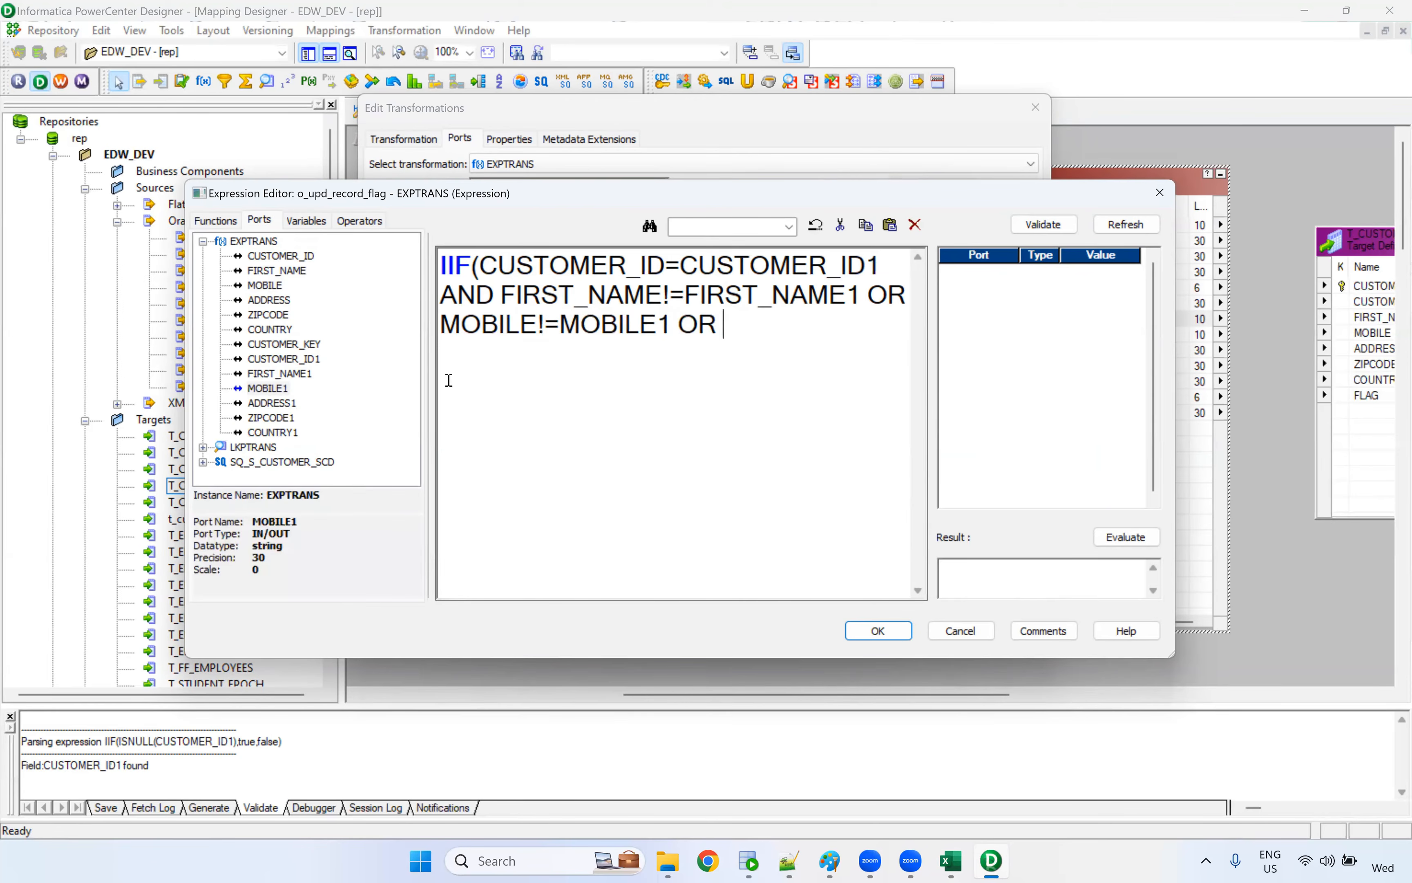
# Add the address comparison ADDRESS!=ADDRESS1 OR to the o_upd_record_flag condition
pyautogui.doubleClick(294, 302)
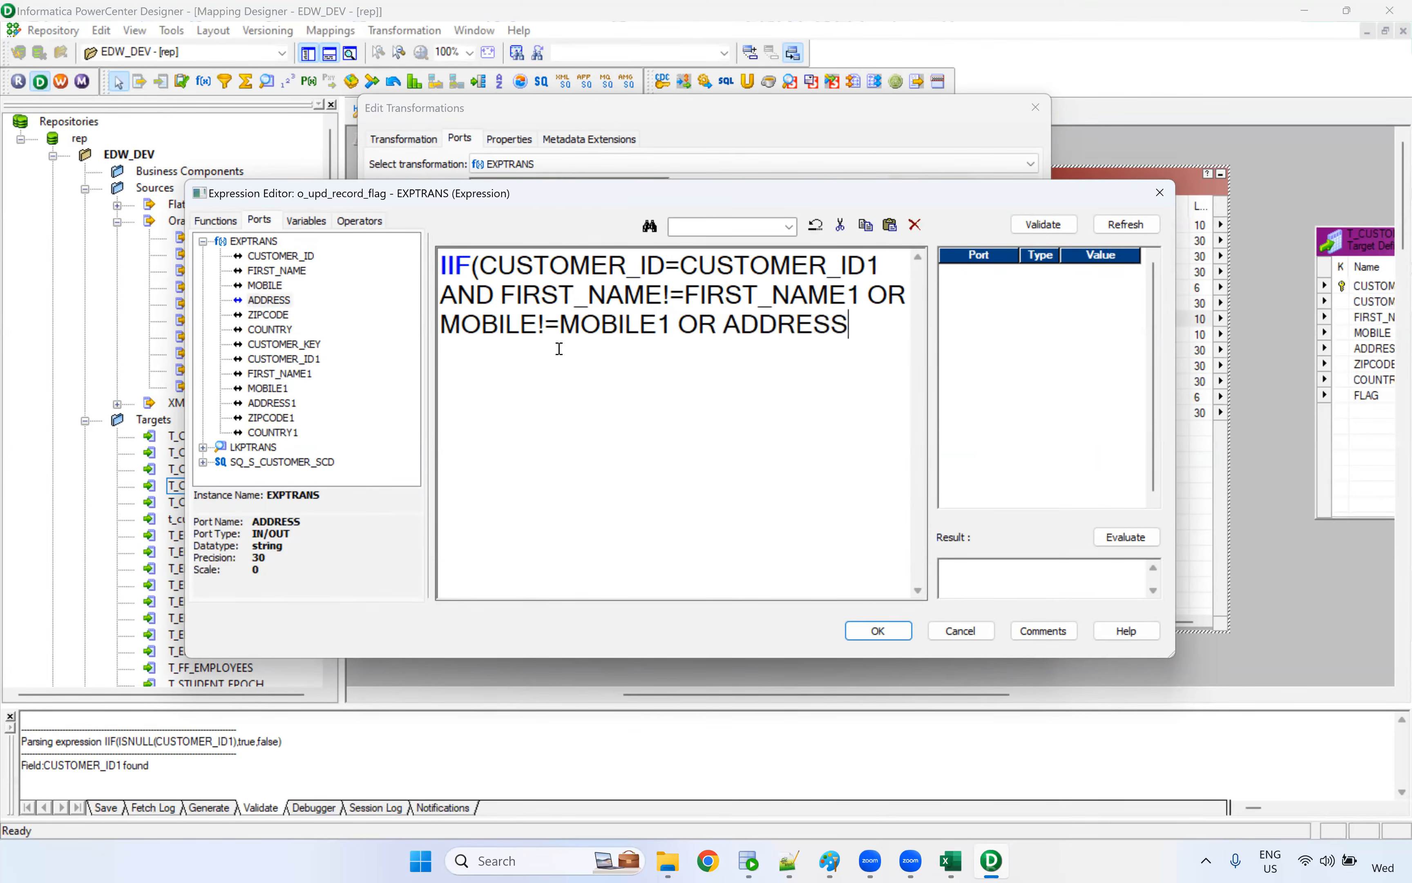
pyautogui.write('!=')
pyautogui.doubleClick(279, 402)
pyautogui.write('OR')
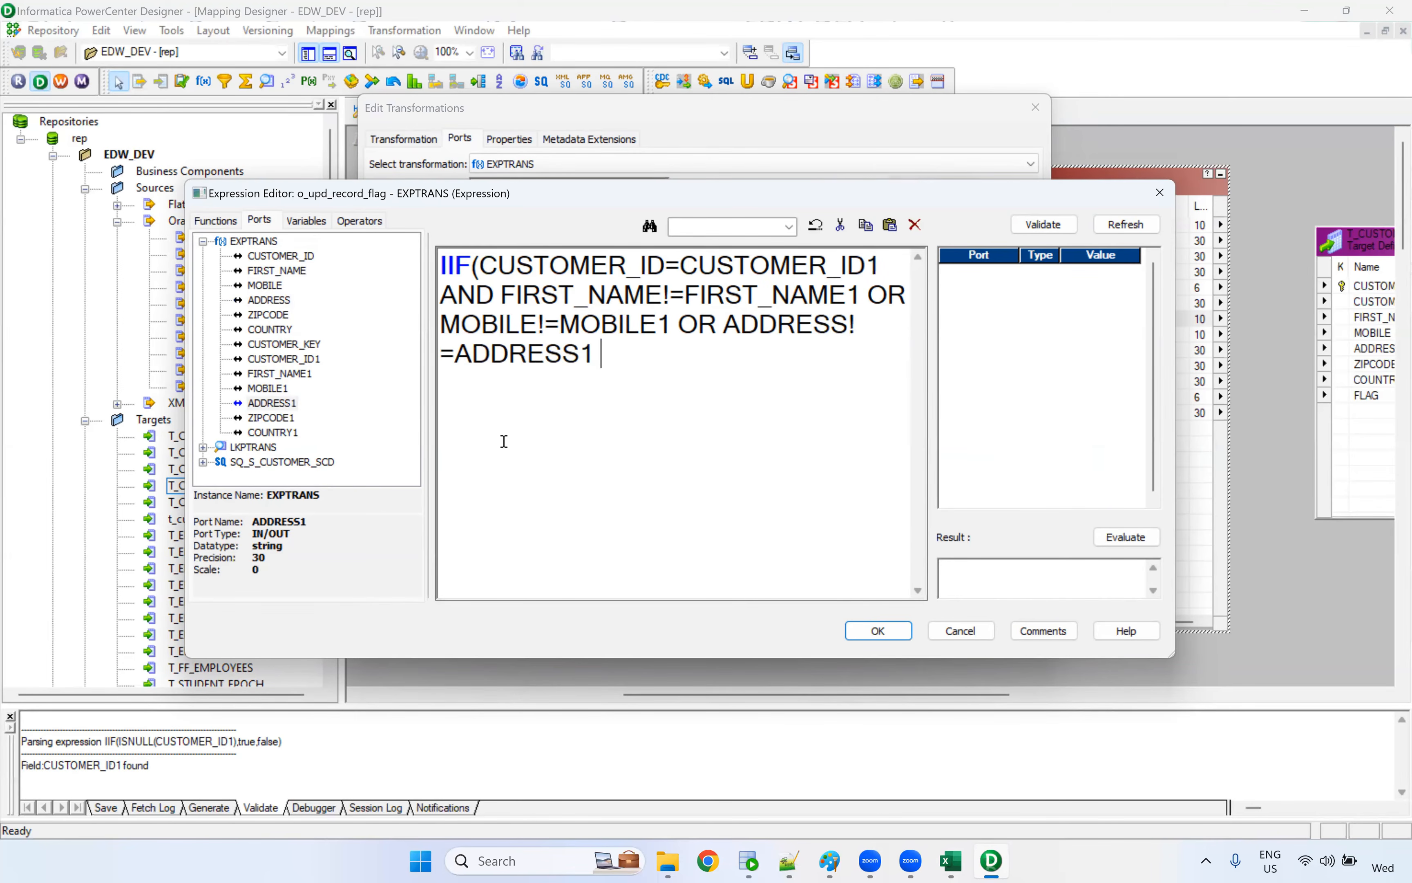
# Extend the o_upd_record_flag condition with the zip code and country comparisons OR ZIPCODE!=ZIPCODE1 OR COUNTRY!=COUNTRY1
pyautogui.doubleClick(274, 314)
pyautogui.write('!=')
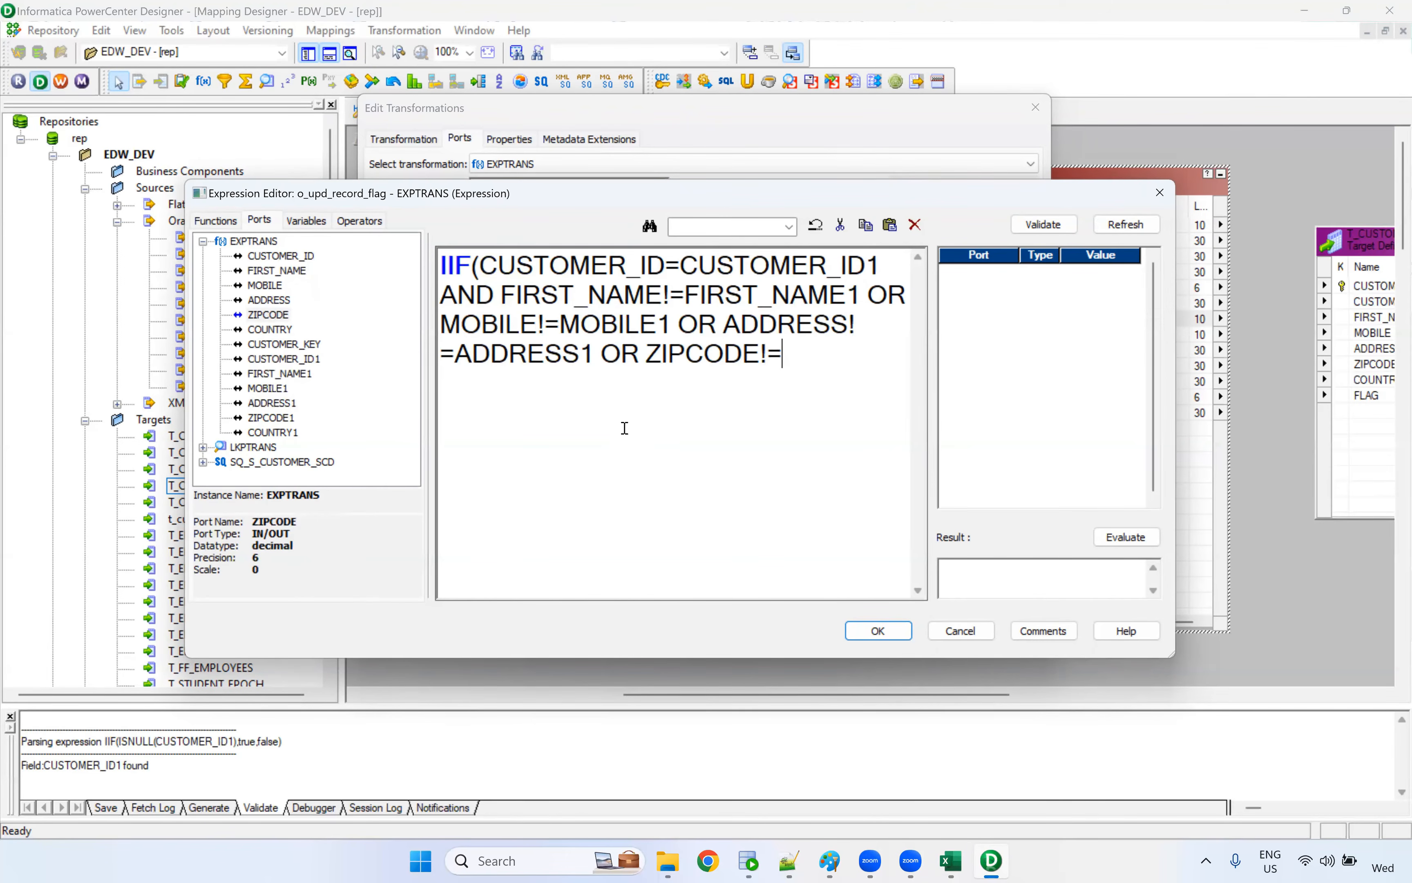
pyautogui.doubleClick(272, 417)
pyautogui.write('OR')
pyautogui.doubleClick(270, 330)
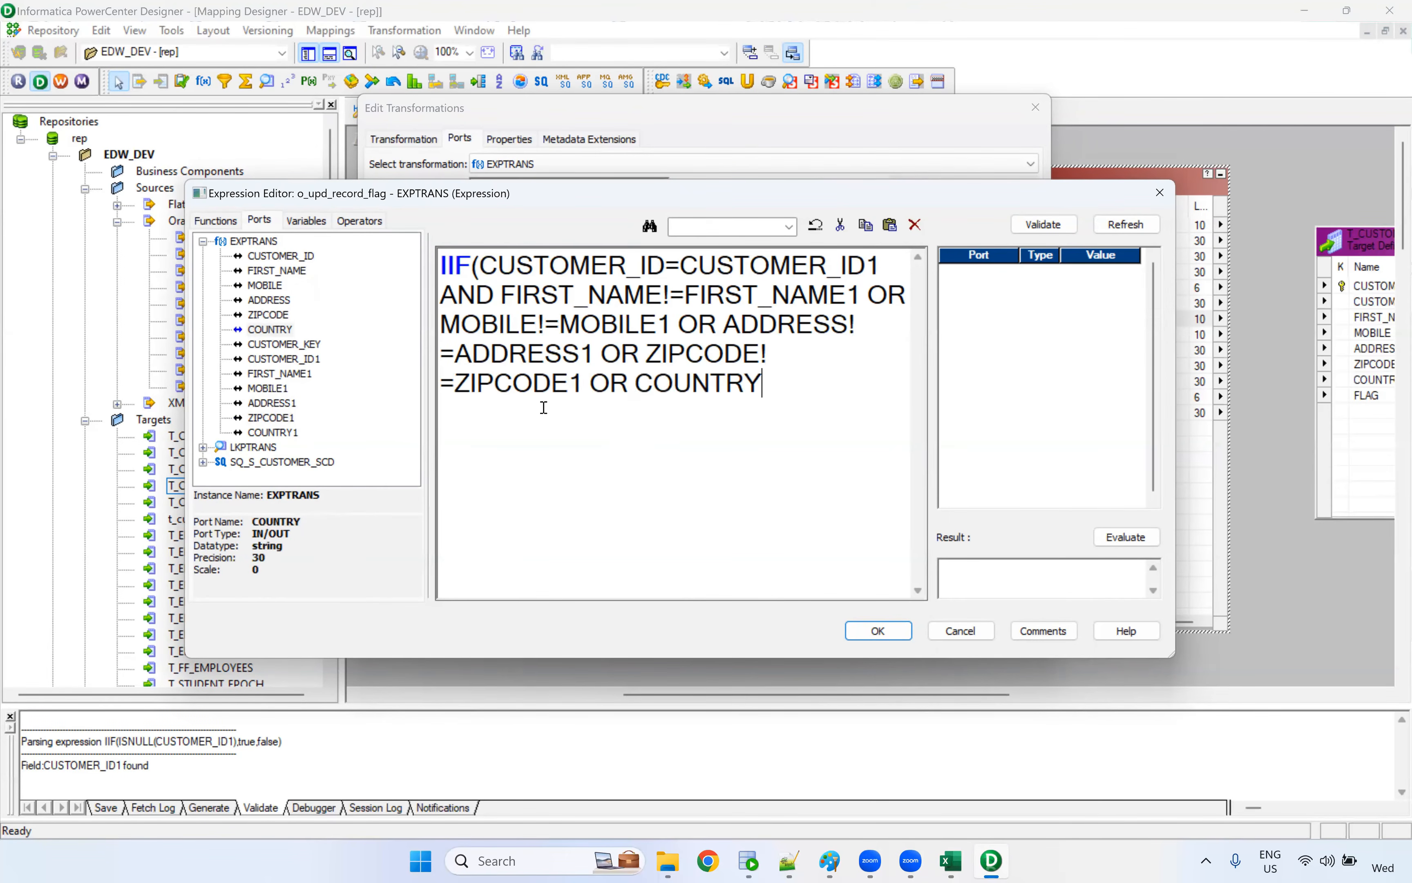
pyautogui.write('!=')
pyautogui.doubleClick(286, 432)
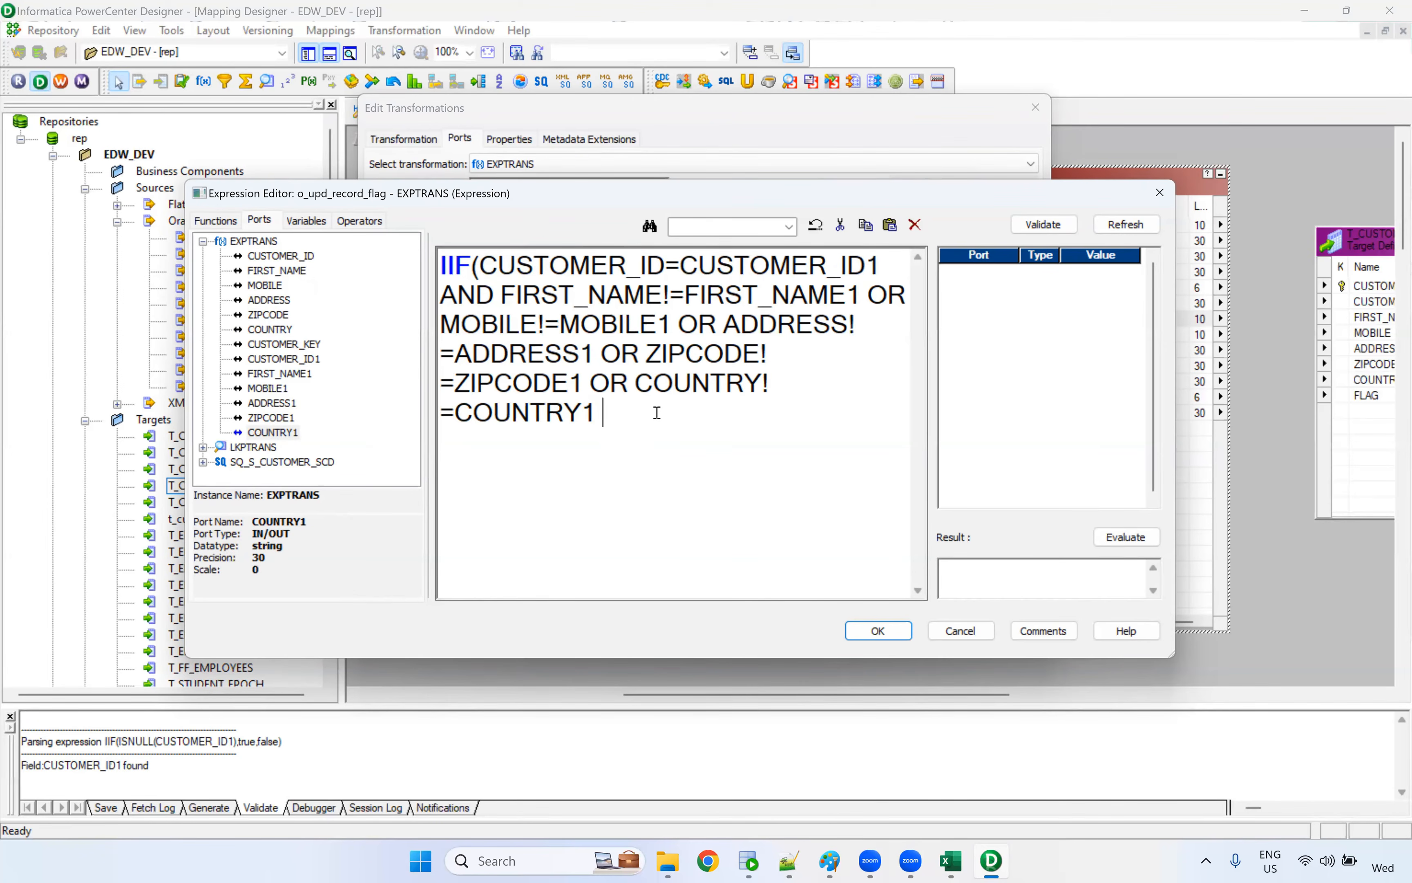
# Complete the o_upd_record_flag expression with ,true,false), validate it and accept it
pyautogui.write('true,false)')
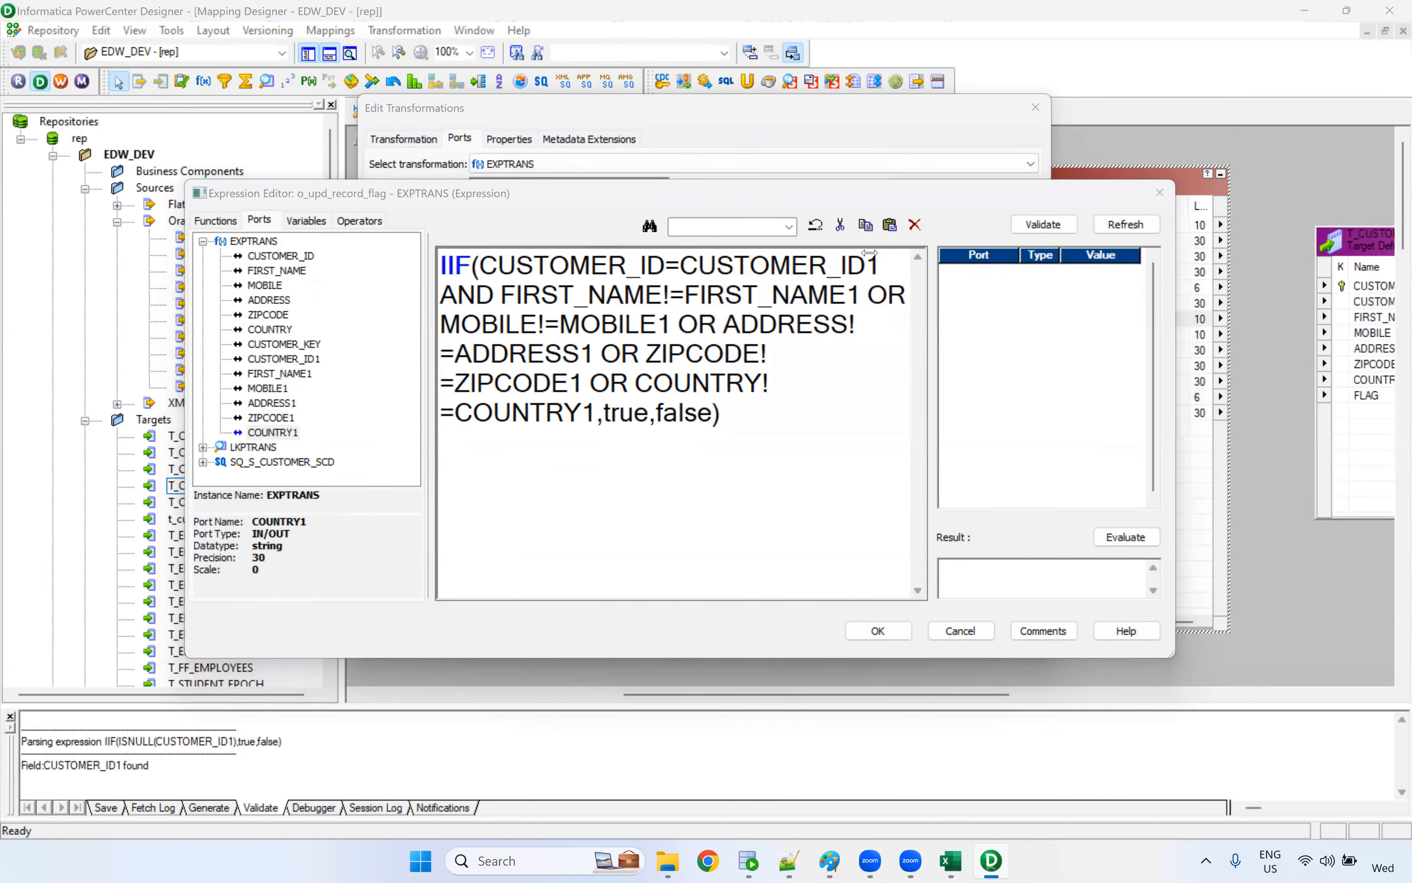
pyautogui.click(1042, 224)
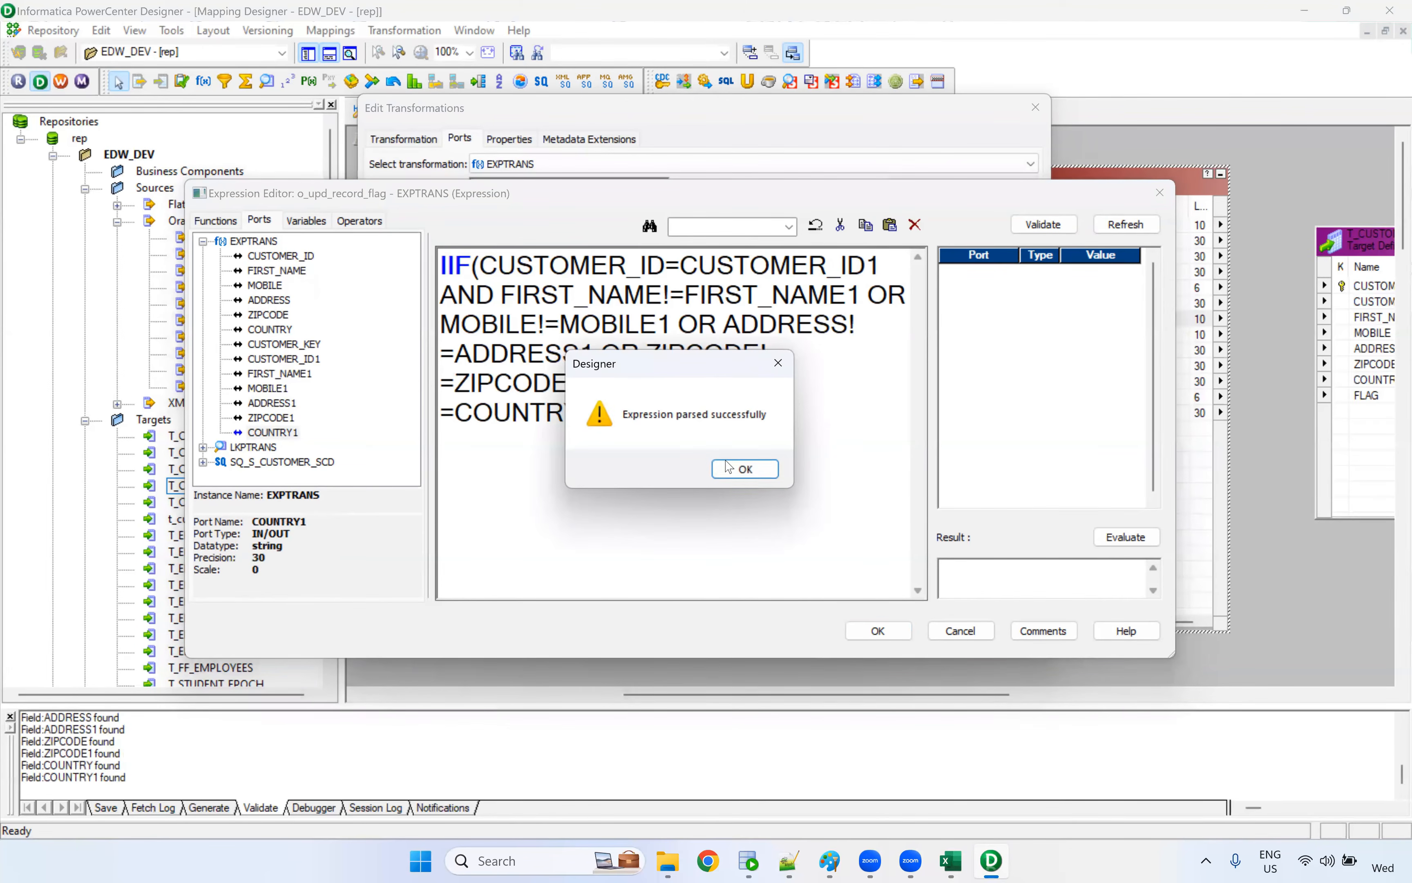
pyautogui.click(746, 469)
pyautogui.click(879, 631)
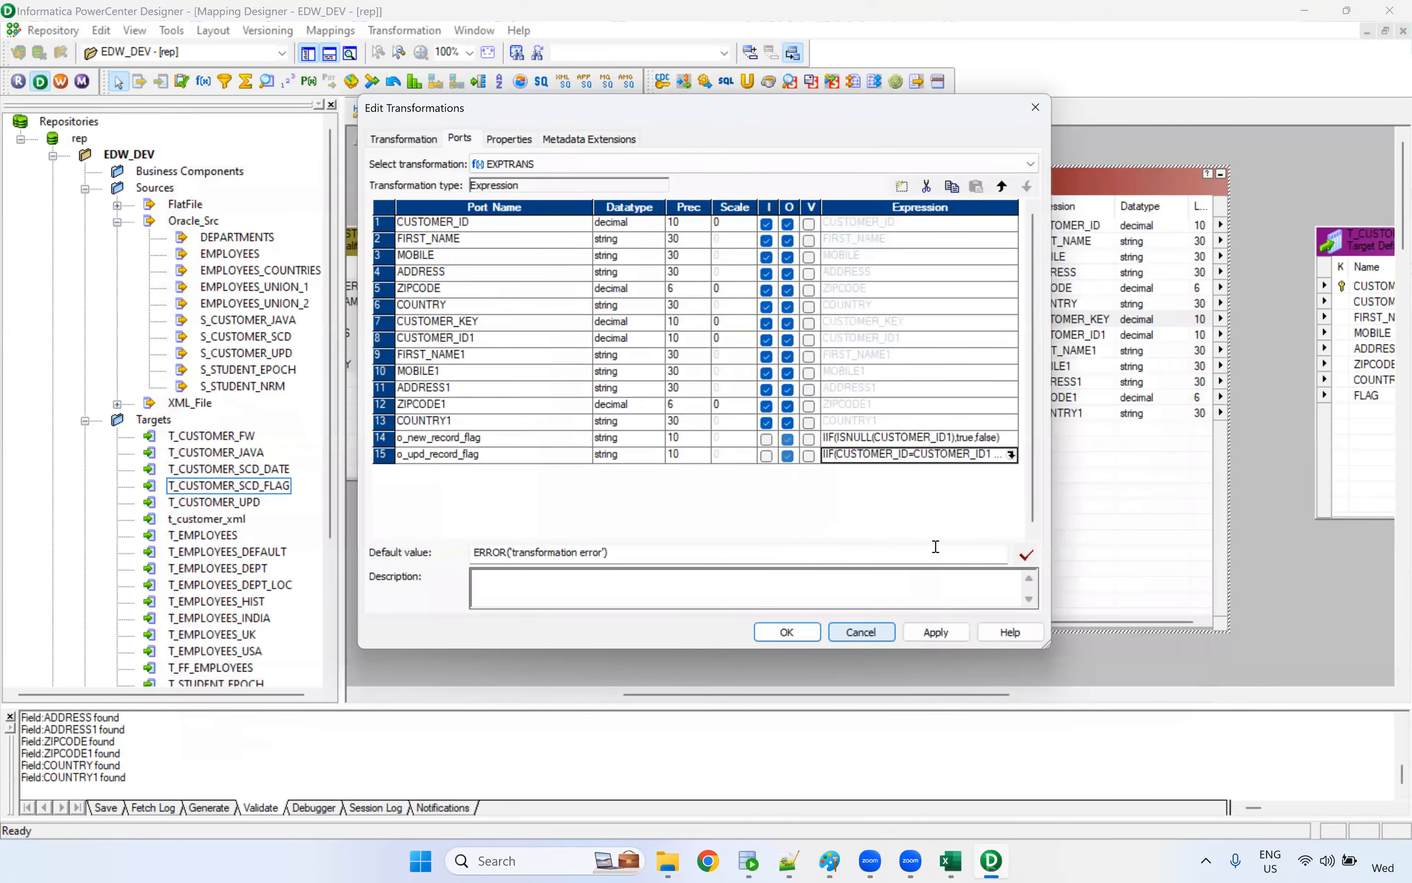
# Add two new ports to the EXPTRANS transformation and start renaming the first one with i
pyautogui.click(901, 188)
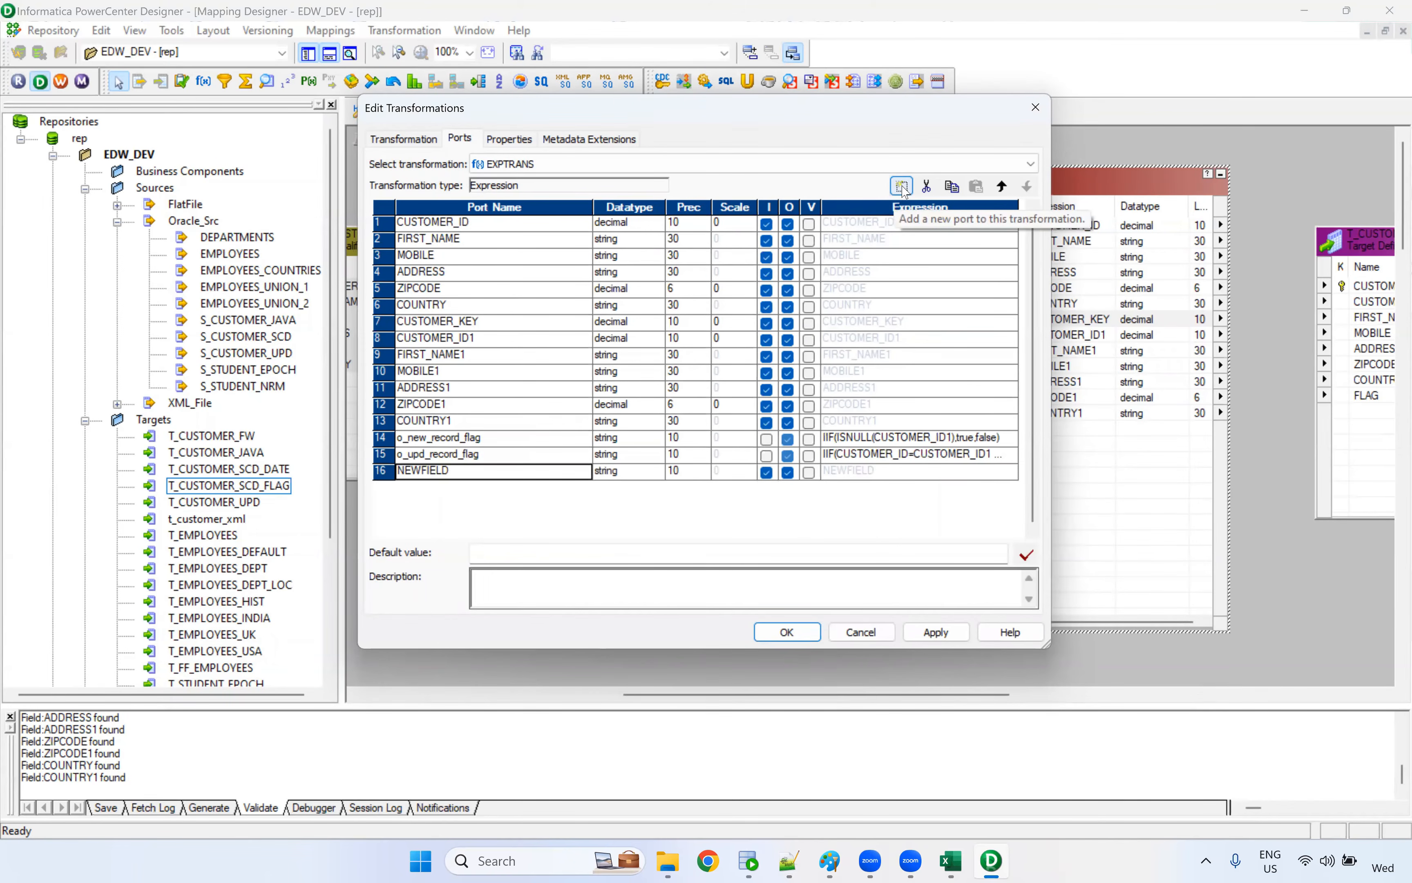
pyautogui.click(905, 191)
pyautogui.click(451, 472)
pyautogui.moveTo(452, 472); pyautogui.dragTo(368, 471)
pyautogui.write('insert_active_flag')
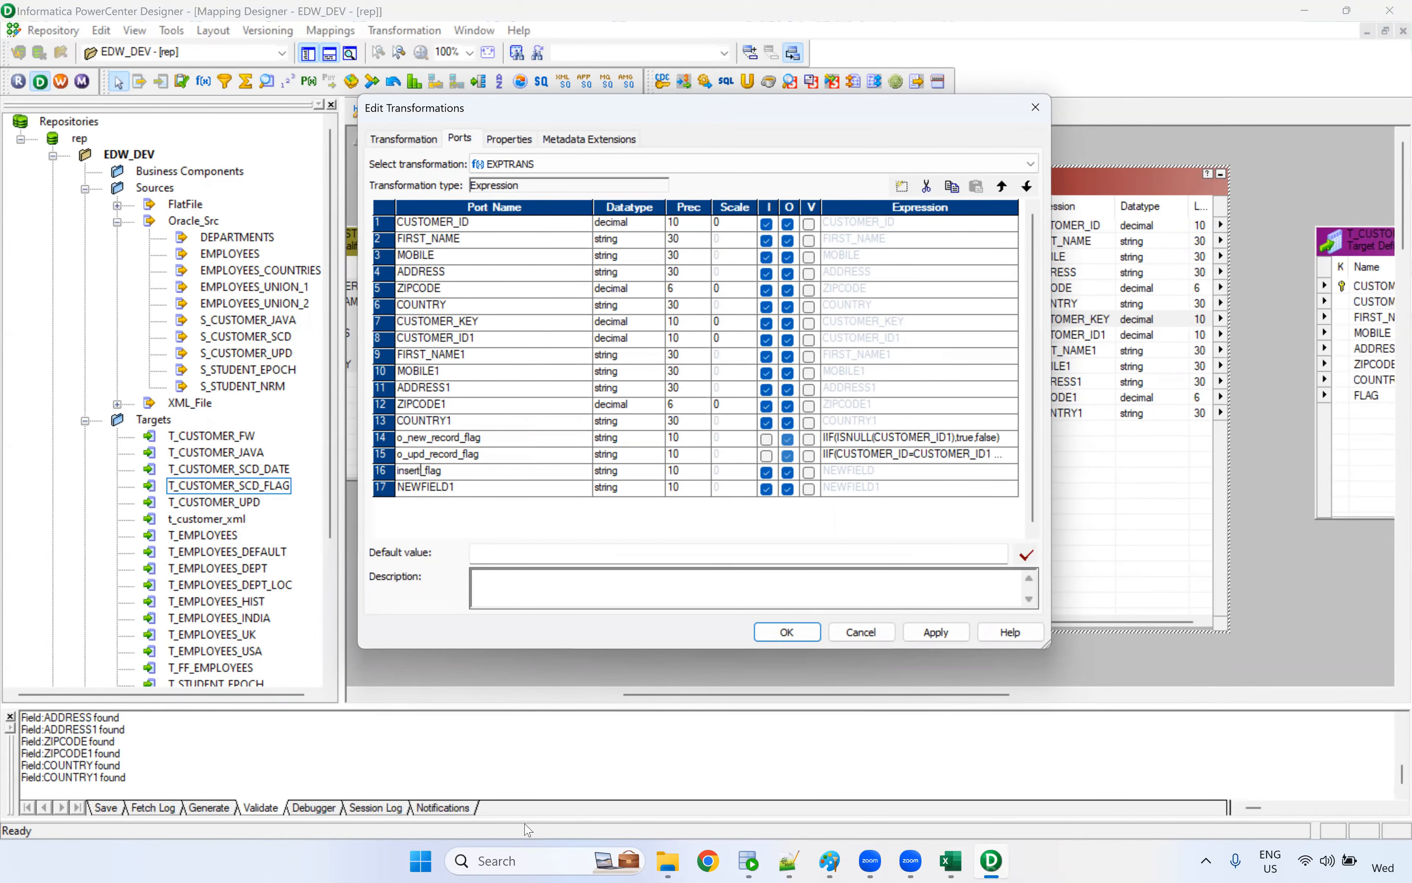
# Finish renaming the first new EXPTRANS port as o_insert_active_flag
pyautogui.write('active_')
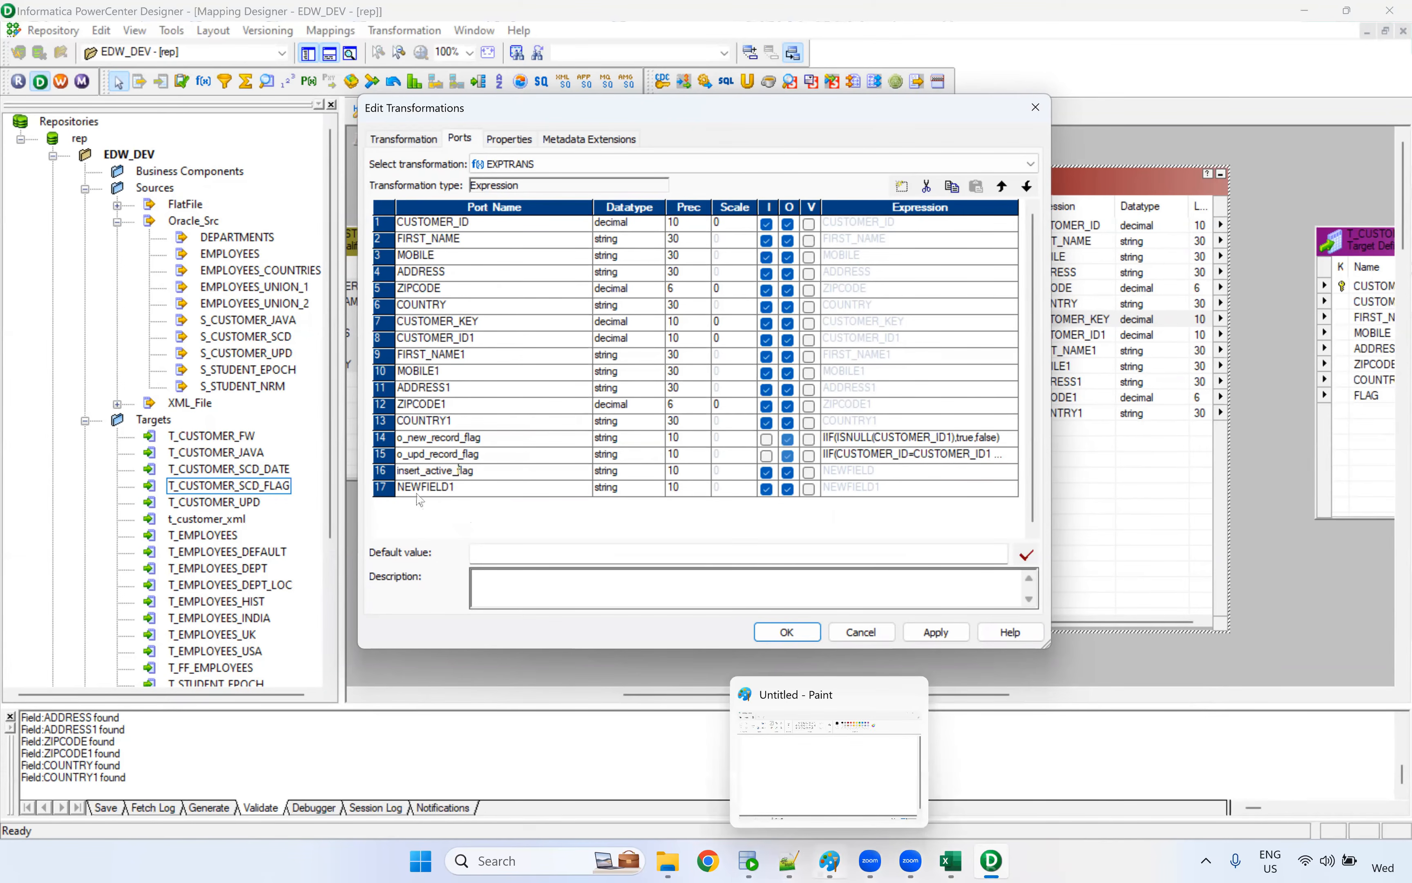
pyautogui.click(402, 474)
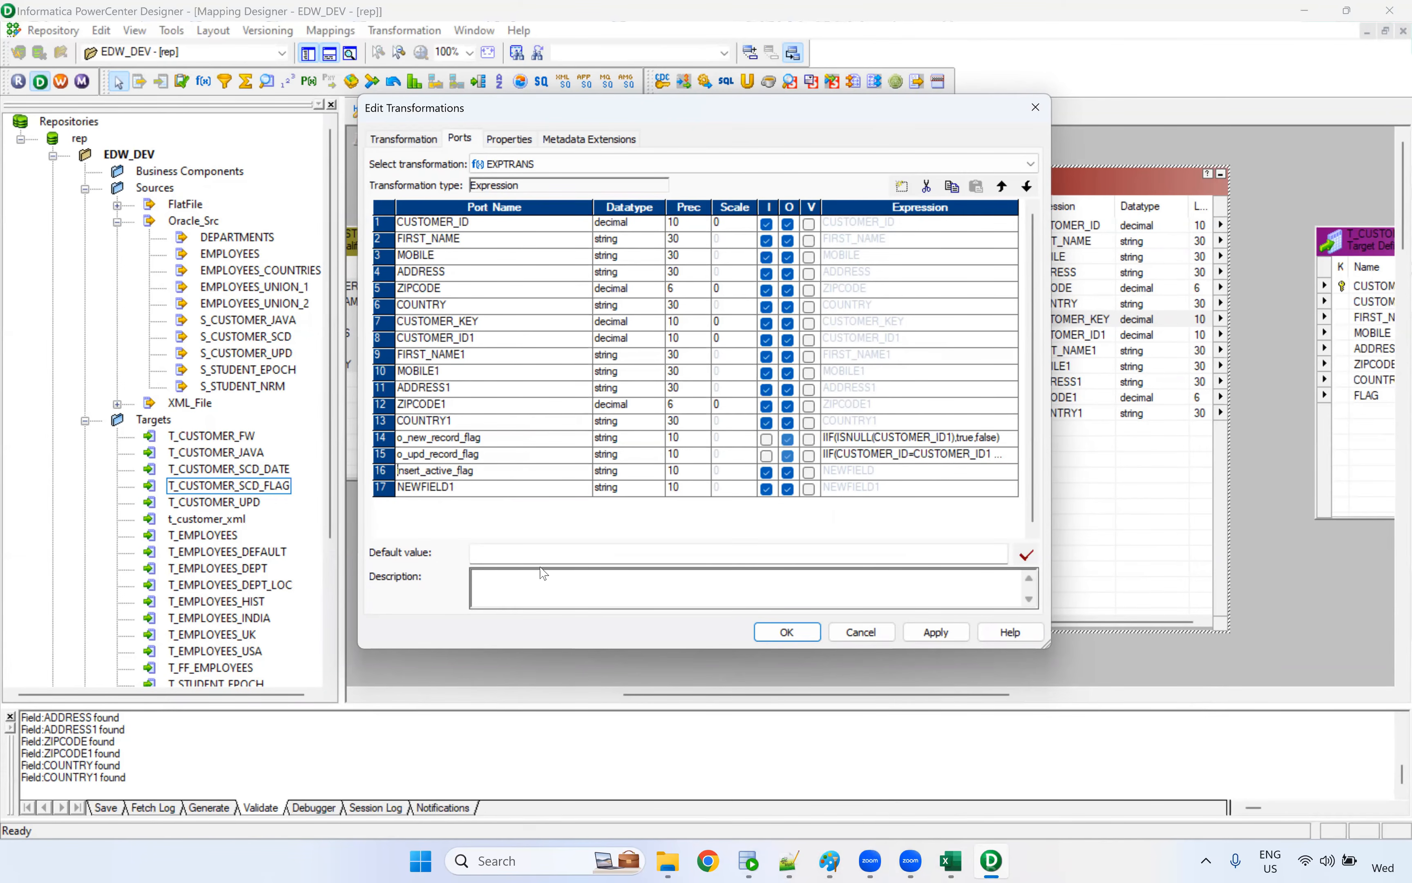
pyautogui.write('o_')
# Rename the last new port as o_update_inactive_flag, reusing a copy of the o_insert_active_flag name
pyautogui.moveTo(488, 471); pyautogui.dragTo(396, 472)
pyautogui.hotkey('ctrl', 'c')
pyautogui.click(428, 492)
pyautogui.hotkey('ctrl', 'v')
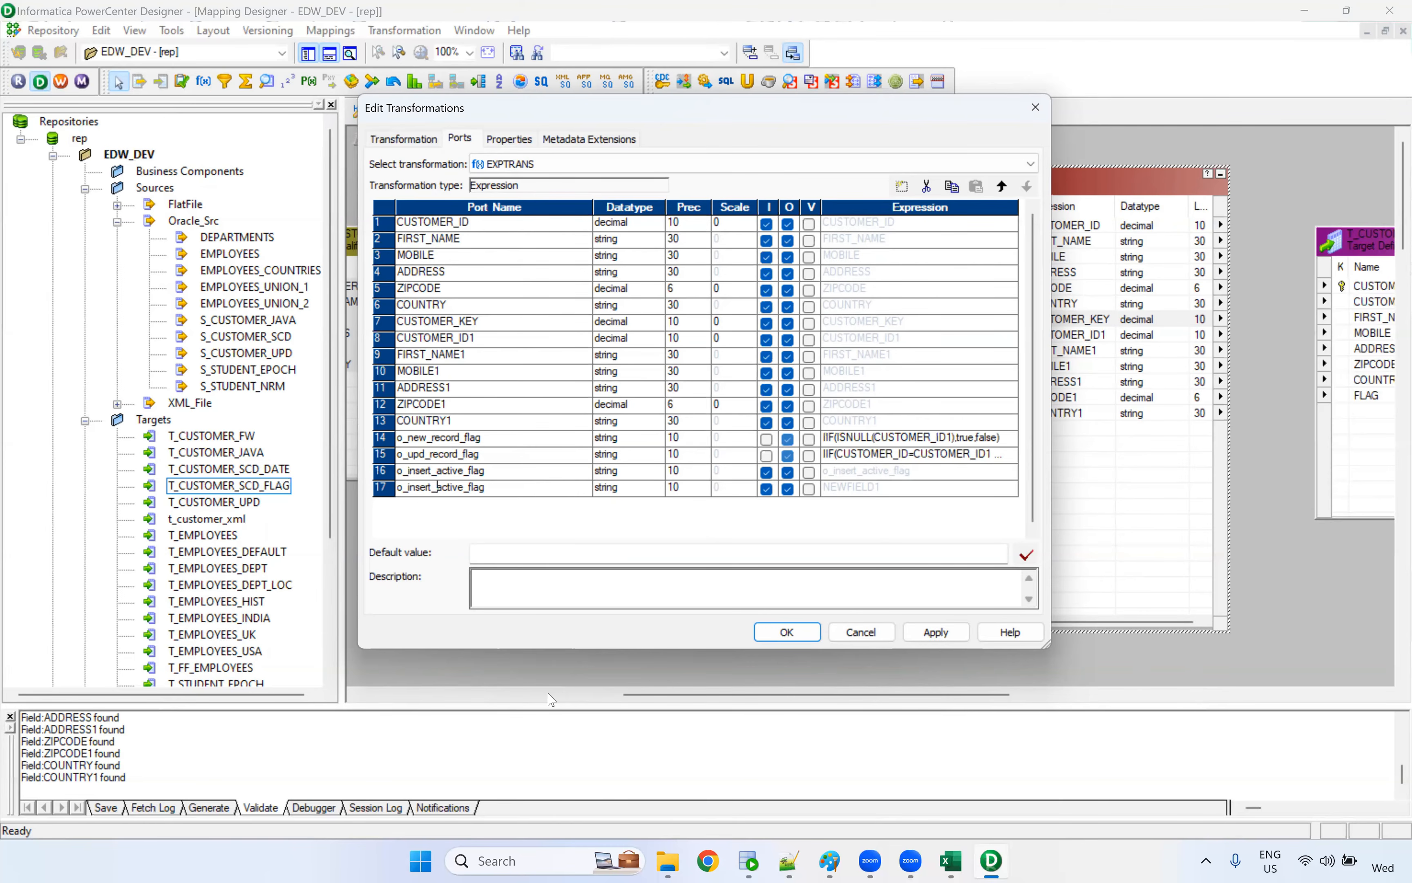
pyautogui.press('BackSpace')
pyautogui.press('BackSpace')
pyautogui.press('BackSpace')
pyautogui.press('BackSpace')
pyautogui.press('BackSpace')
pyautogui.press('BackSpace')
pyautogui.press('BackSpace')
pyautogui.write('update_in')
# Set the datatype of o_insert_active_flag and o_update_inactive_flag to integer and make both ports output-only
pyautogui.click(614, 474)
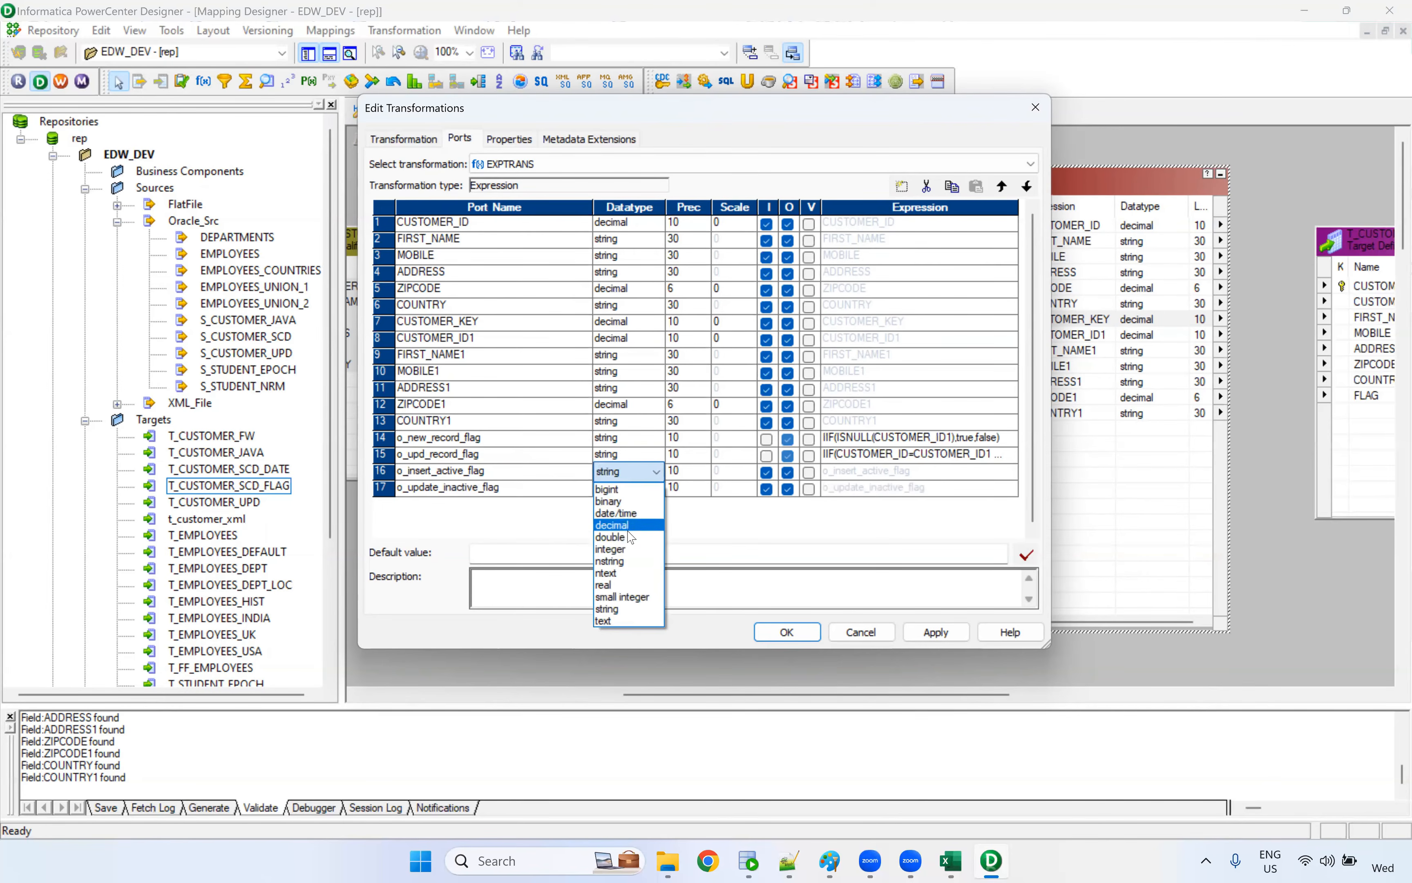
pyautogui.click(628, 527)
pyautogui.click(637, 476)
pyautogui.click(629, 549)
pyautogui.click(634, 490)
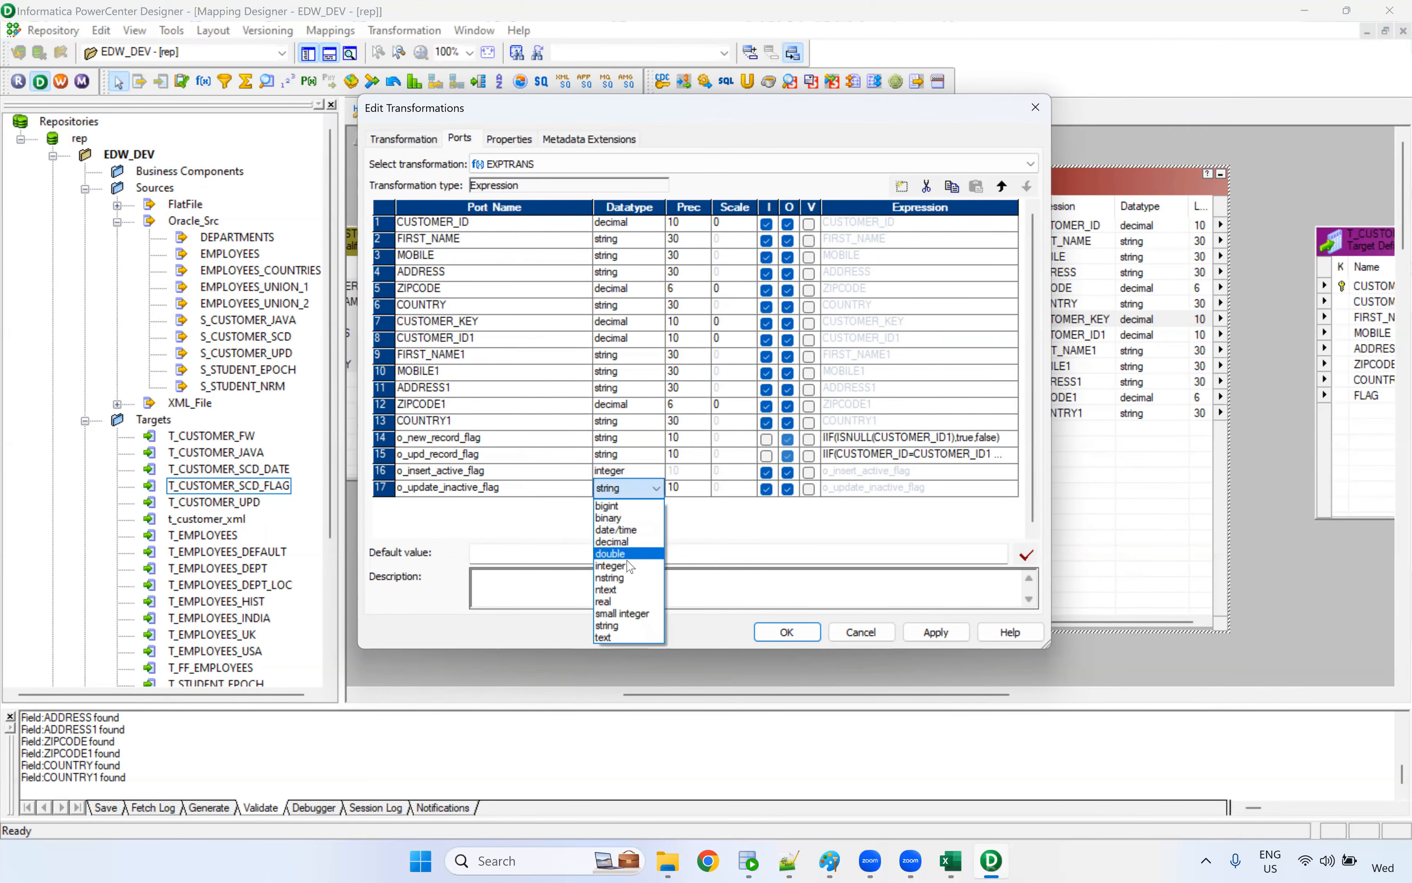
pyautogui.click(629, 565)
pyautogui.click(768, 473)
pyautogui.click(769, 491)
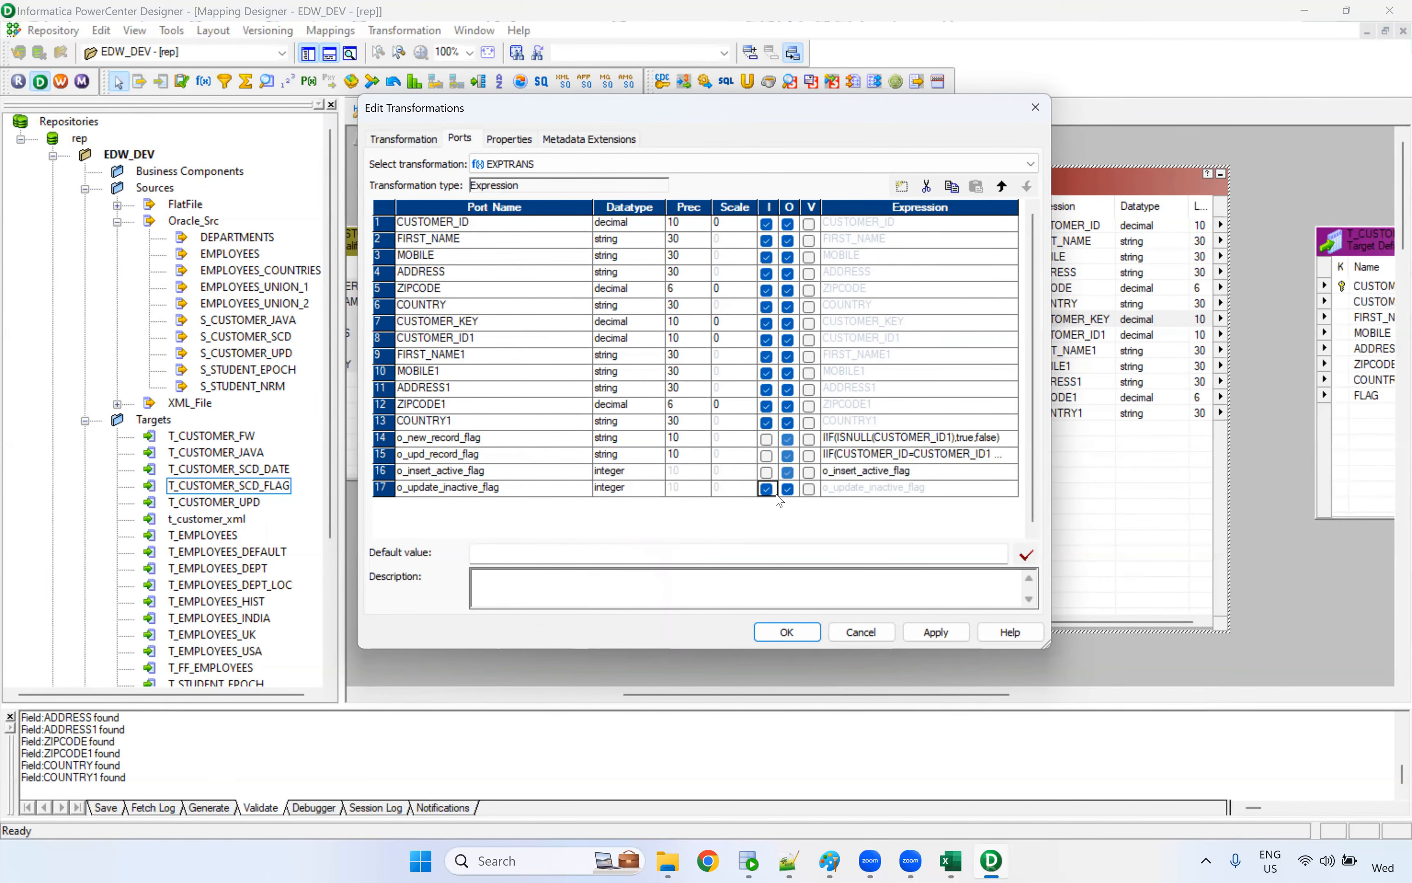
pyautogui.click(768, 490)
# Set the expression of o_insert_active_flag to 1 and of o_update_inactive_flag to 0, and accept the EXPTRANS changes
pyautogui.click(881, 475)
pyautogui.click(907, 475)
pyautogui.moveTo(928, 474); pyautogui.dragTo(795, 474)
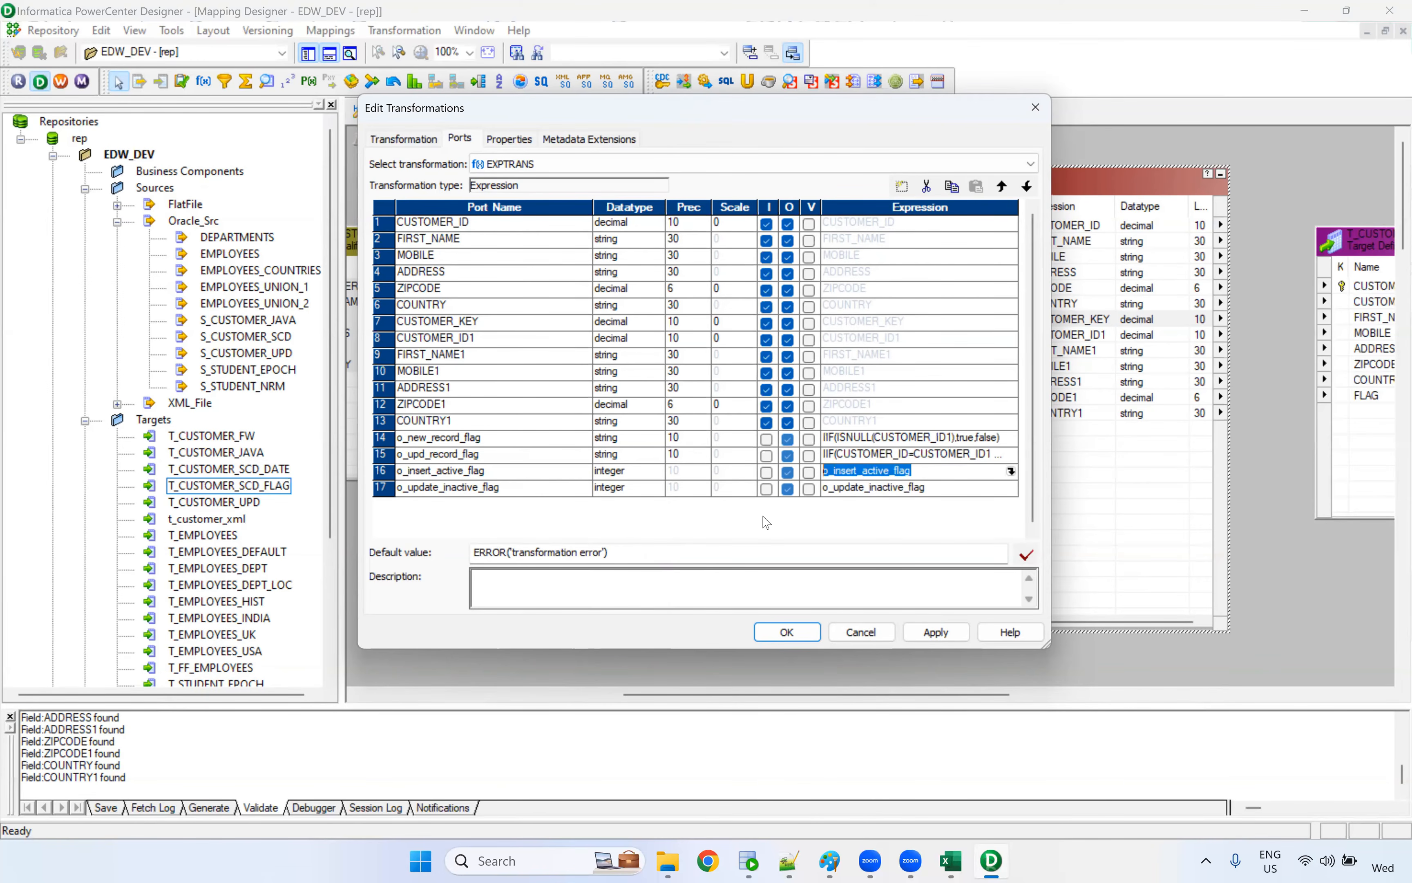
pyautogui.write('1')
pyautogui.click(898, 487)
pyautogui.moveTo(928, 487); pyautogui.dragTo(717, 485)
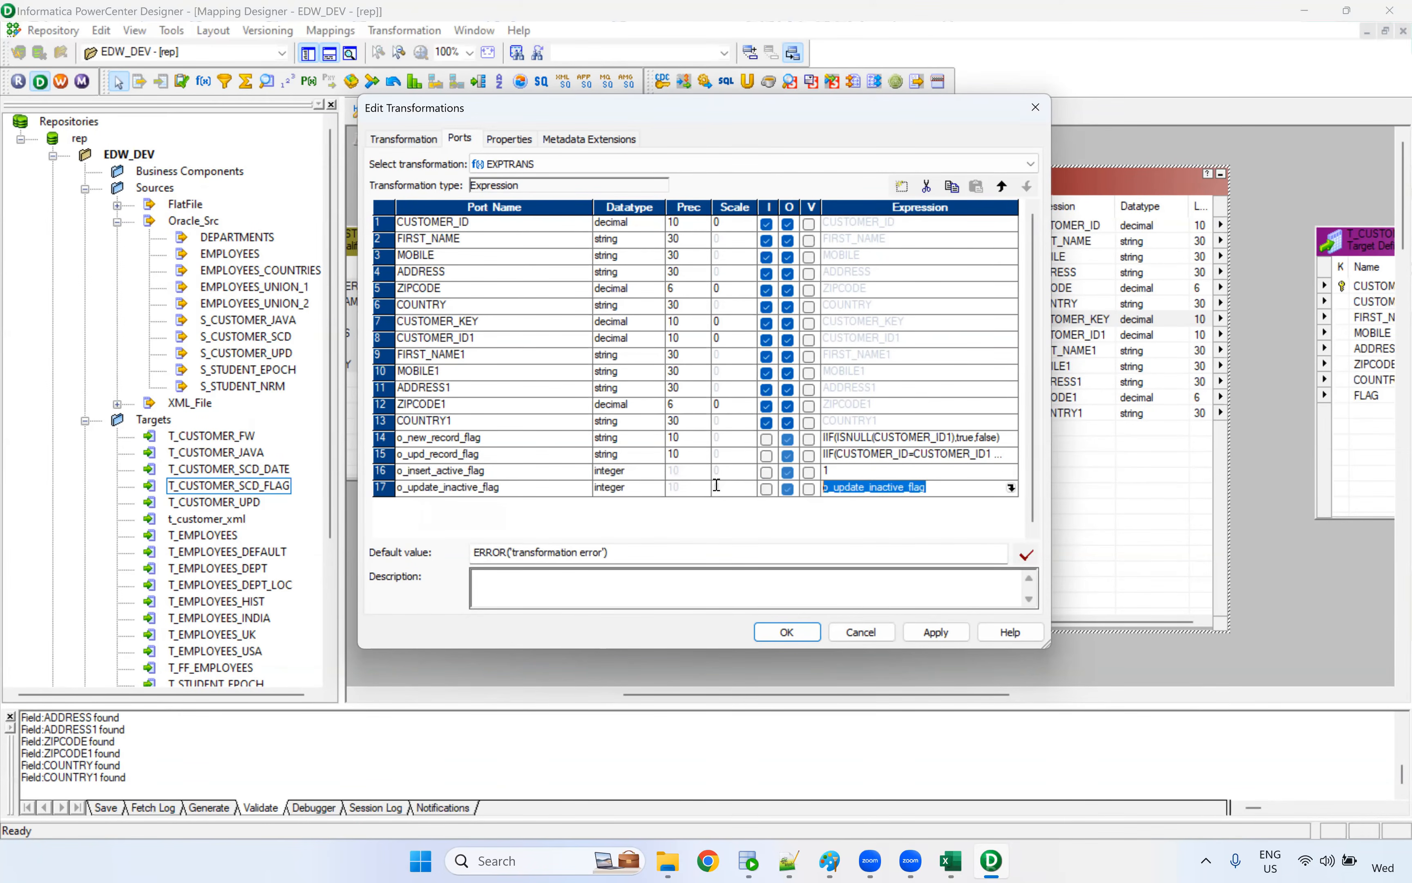
pyautogui.write('0')
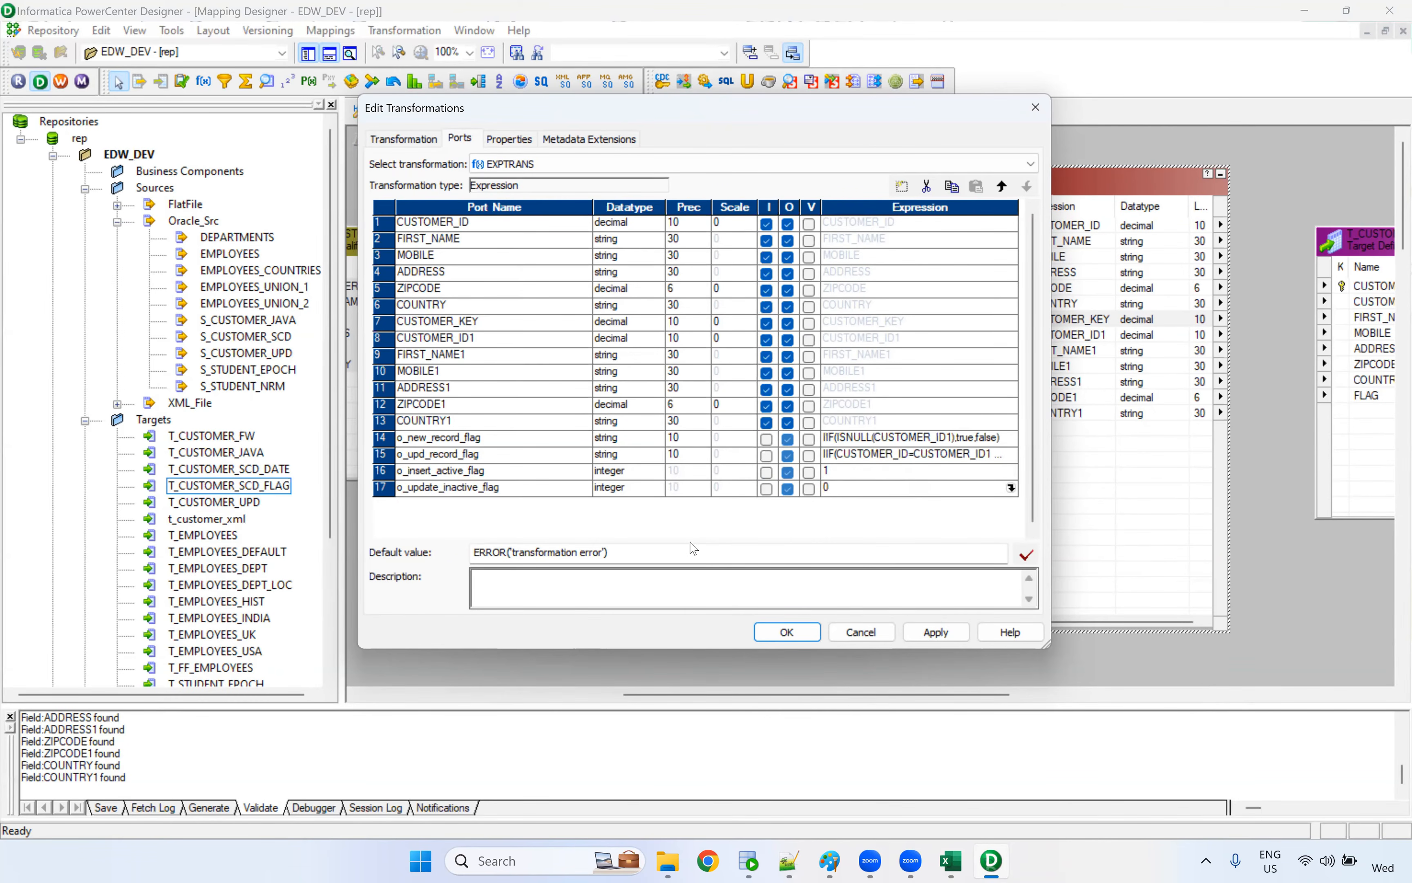
pyautogui.click(944, 638)
pyautogui.click(813, 636)
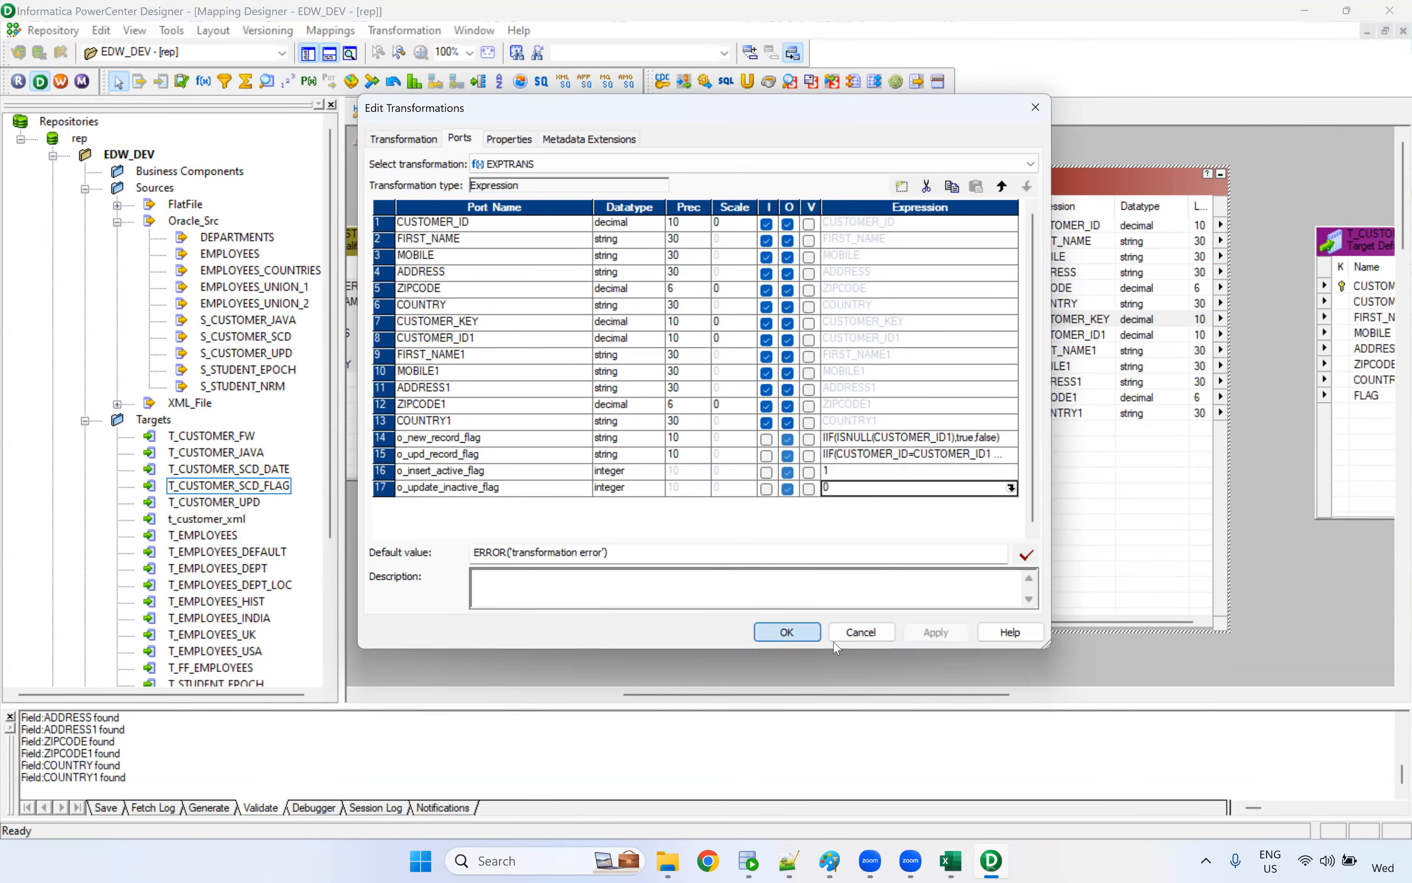
# Move the T_CUSTOMER_SCD_FLAG target farther from EXPTRANS and place a Router transformation between them
pyautogui.moveTo(847, 695); pyautogui.dragTo(1031, 695)
pyautogui.moveTo(903, 251); pyautogui.dragTo(1157, 219)
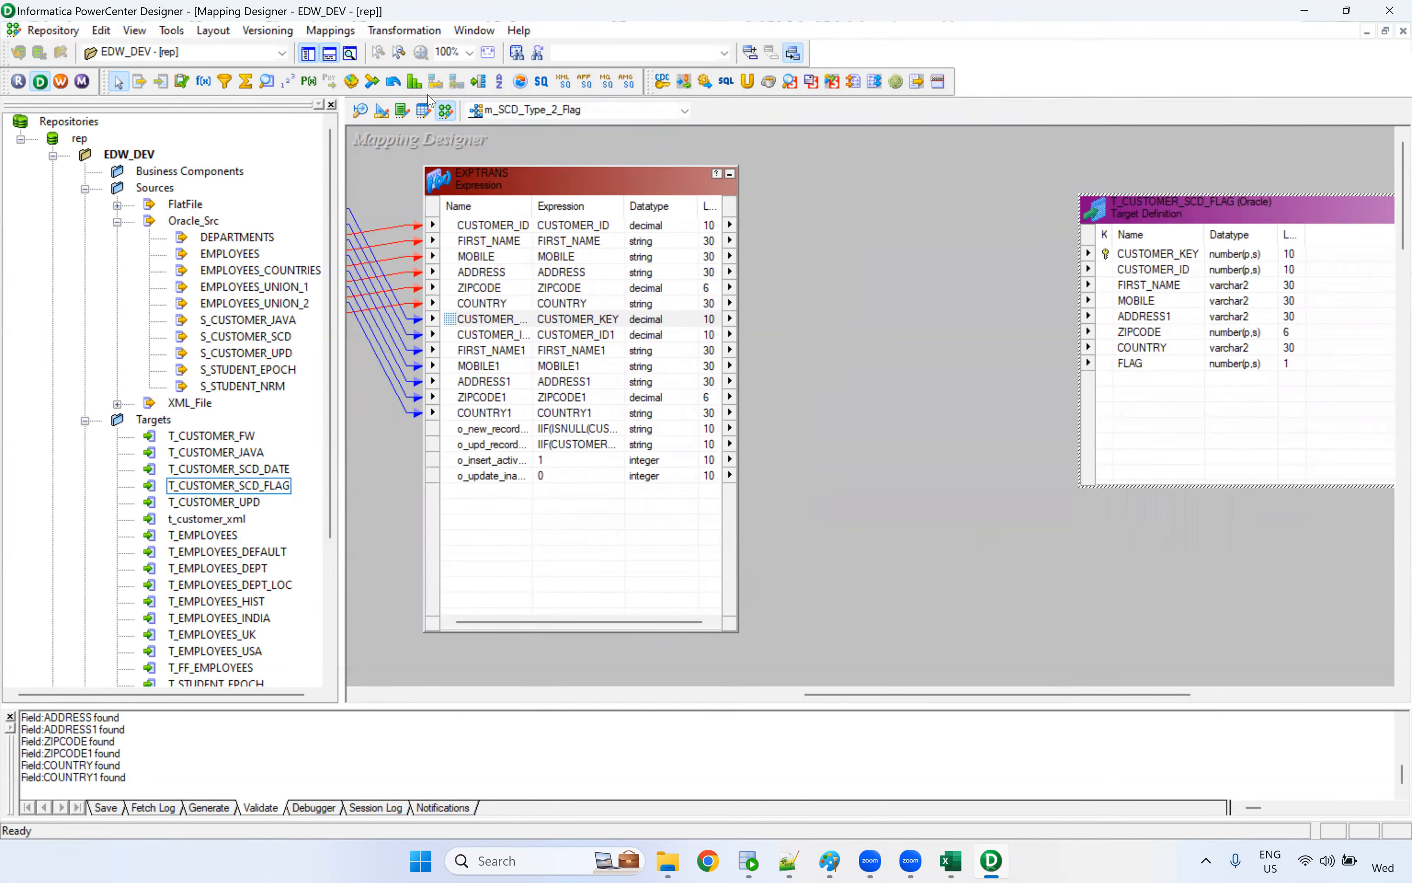
pyautogui.click(478, 82)
pyautogui.moveTo(809, 153); pyautogui.dragTo(1026, 611)
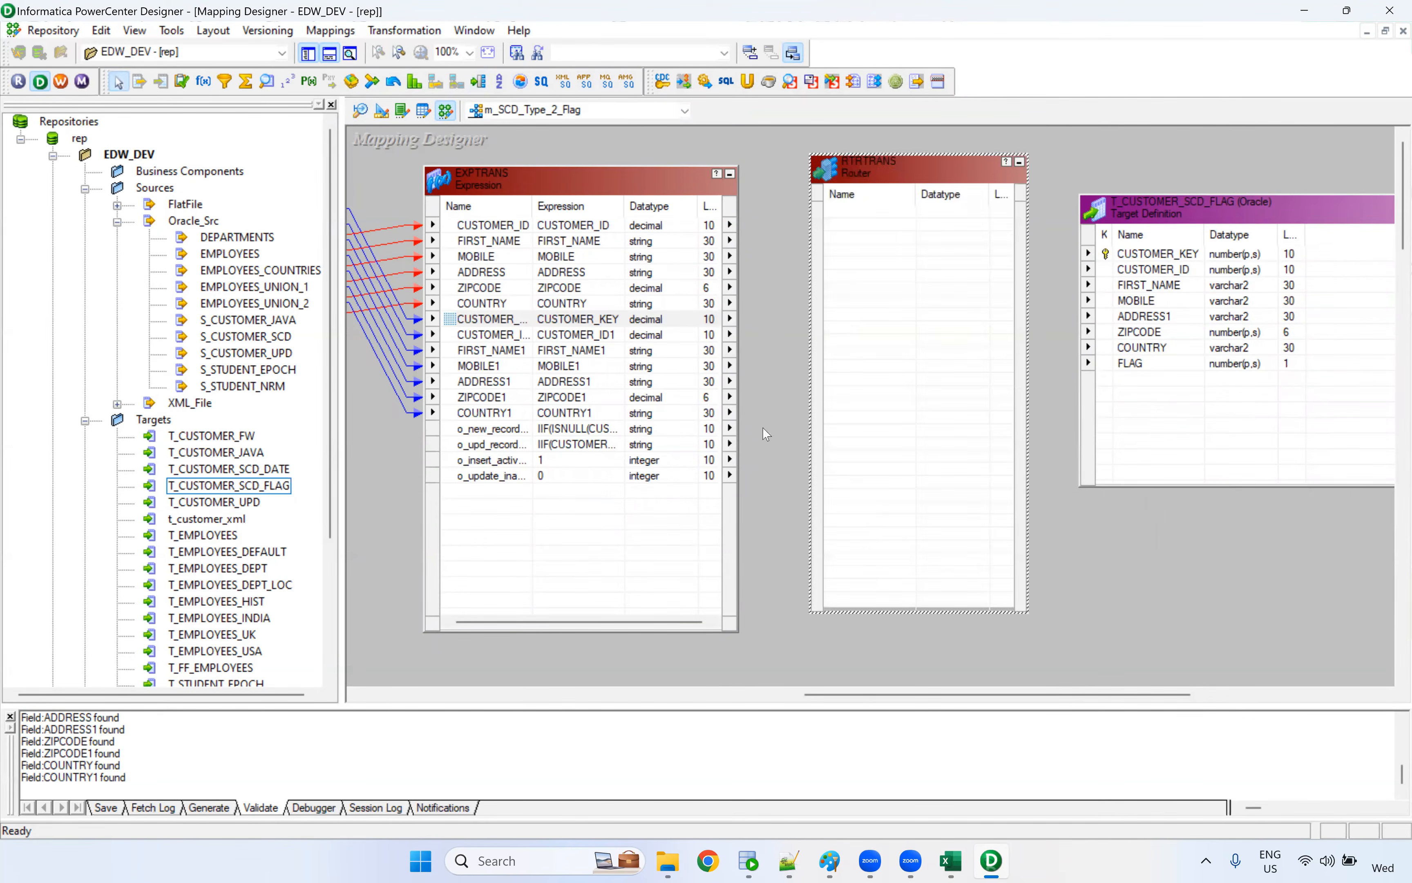
# Link the EXPTRANS ports CUSTOMER_ID through COUNTRY to the Router and widen the EXPTRANS Name column to show full port names
pyautogui.click(534, 224)
pyautogui.keyDown('shift'); pyautogui.click(500, 301); pyautogui.keyUp('shift')
pyautogui.moveTo(506, 226); pyautogui.dragTo(867, 228)
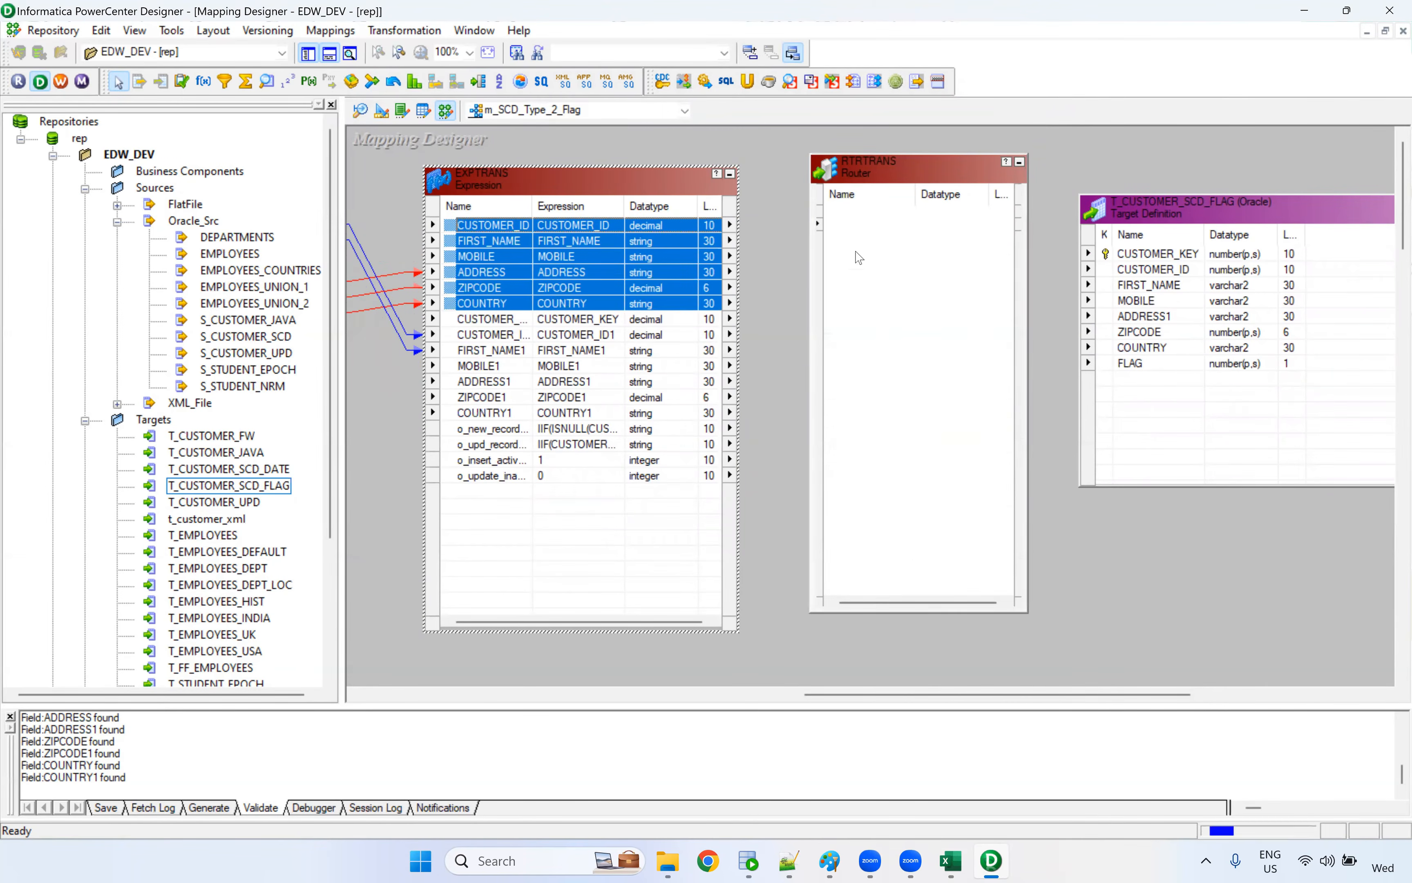
pyautogui.click(514, 318)
pyautogui.moveTo(534, 204); pyautogui.dragTo(568, 204)
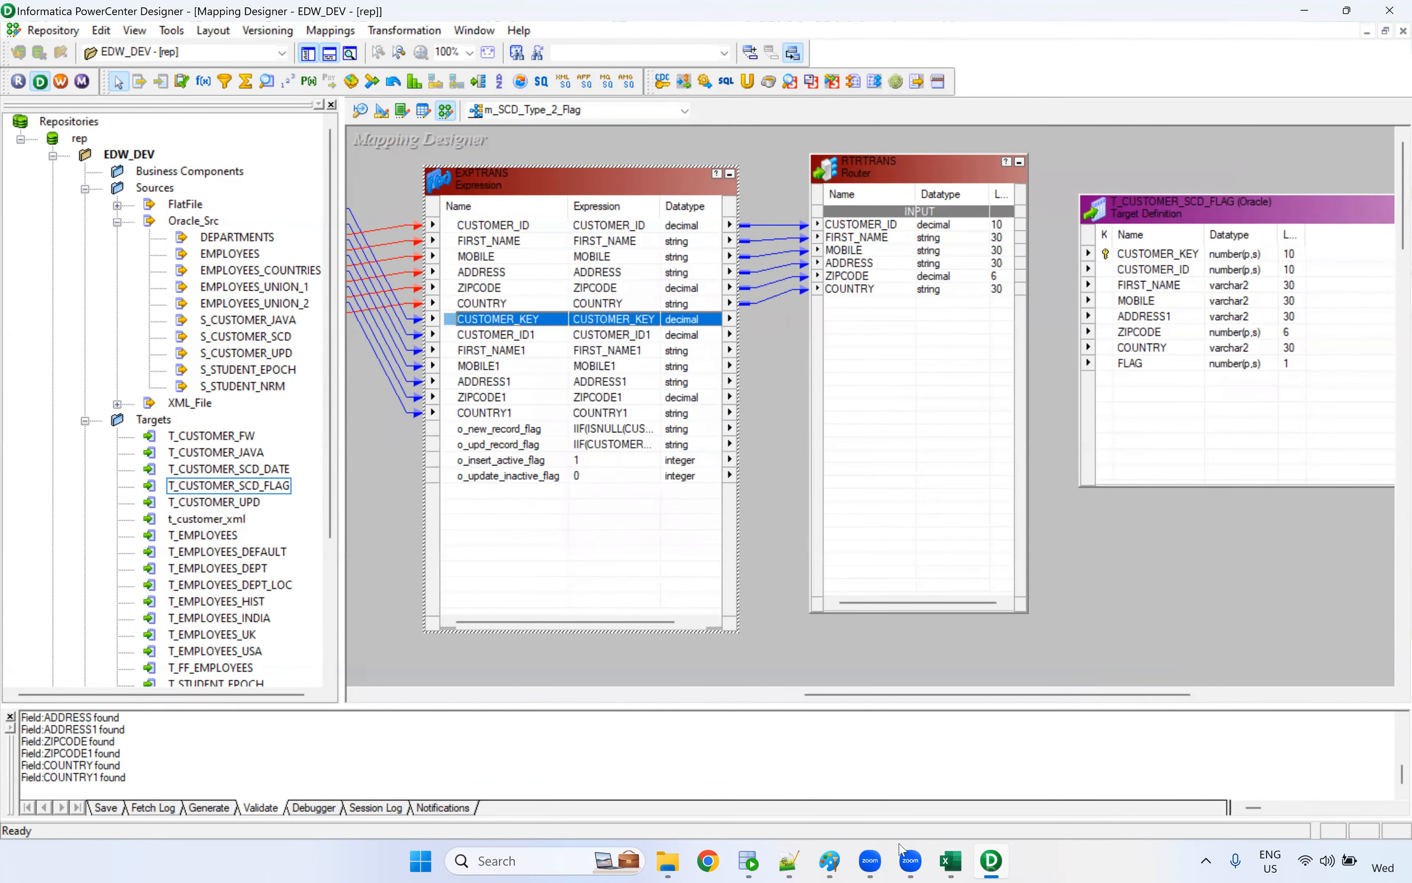
# Switch to the Excel SCD Types workbook and examine the cust_key and Flag values of the changed customer in T_Customer_Flag
pyautogui.click(950, 860)
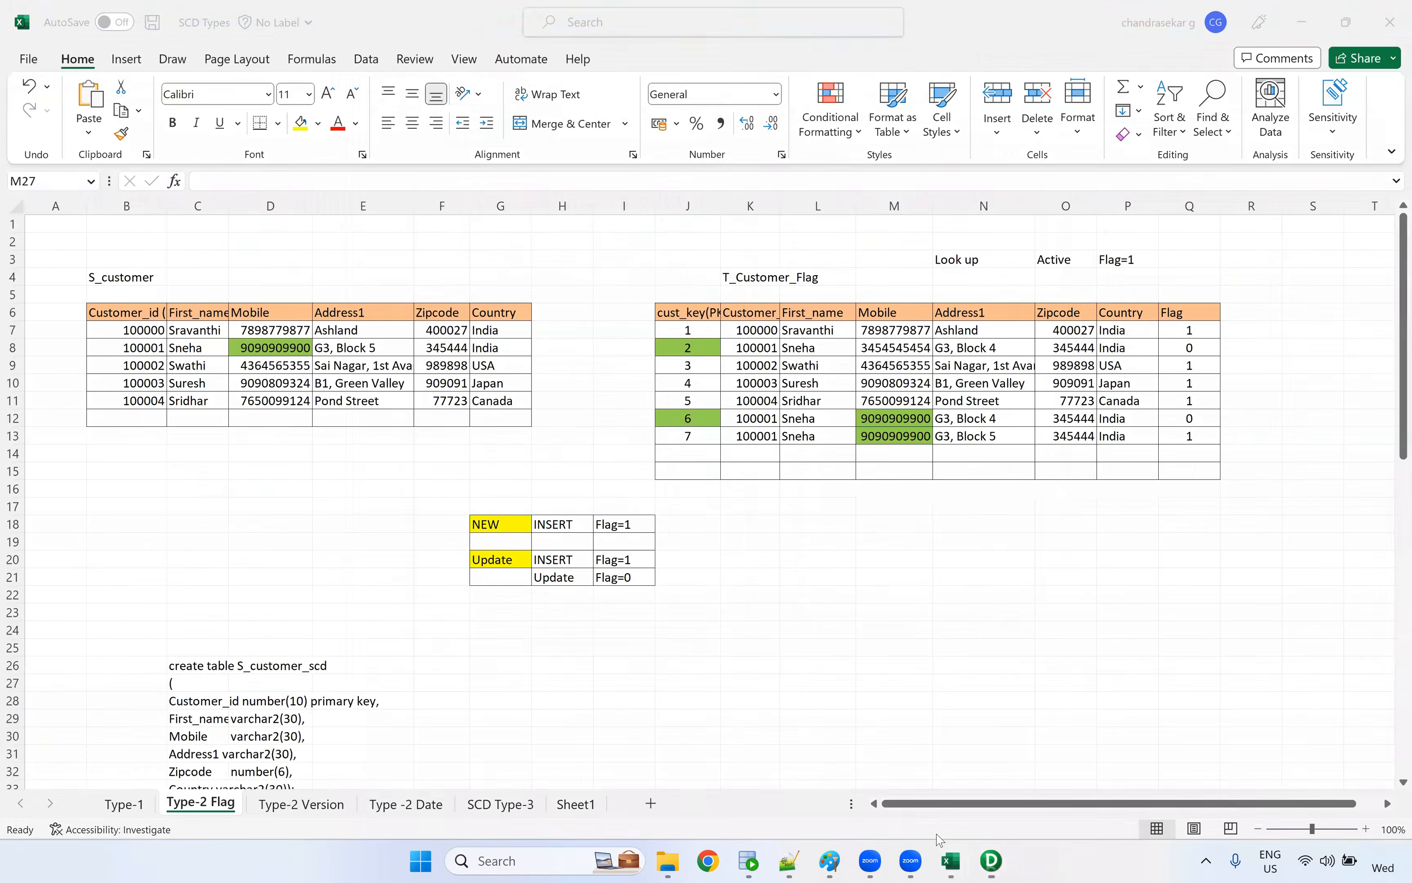
pyautogui.click(691, 417)
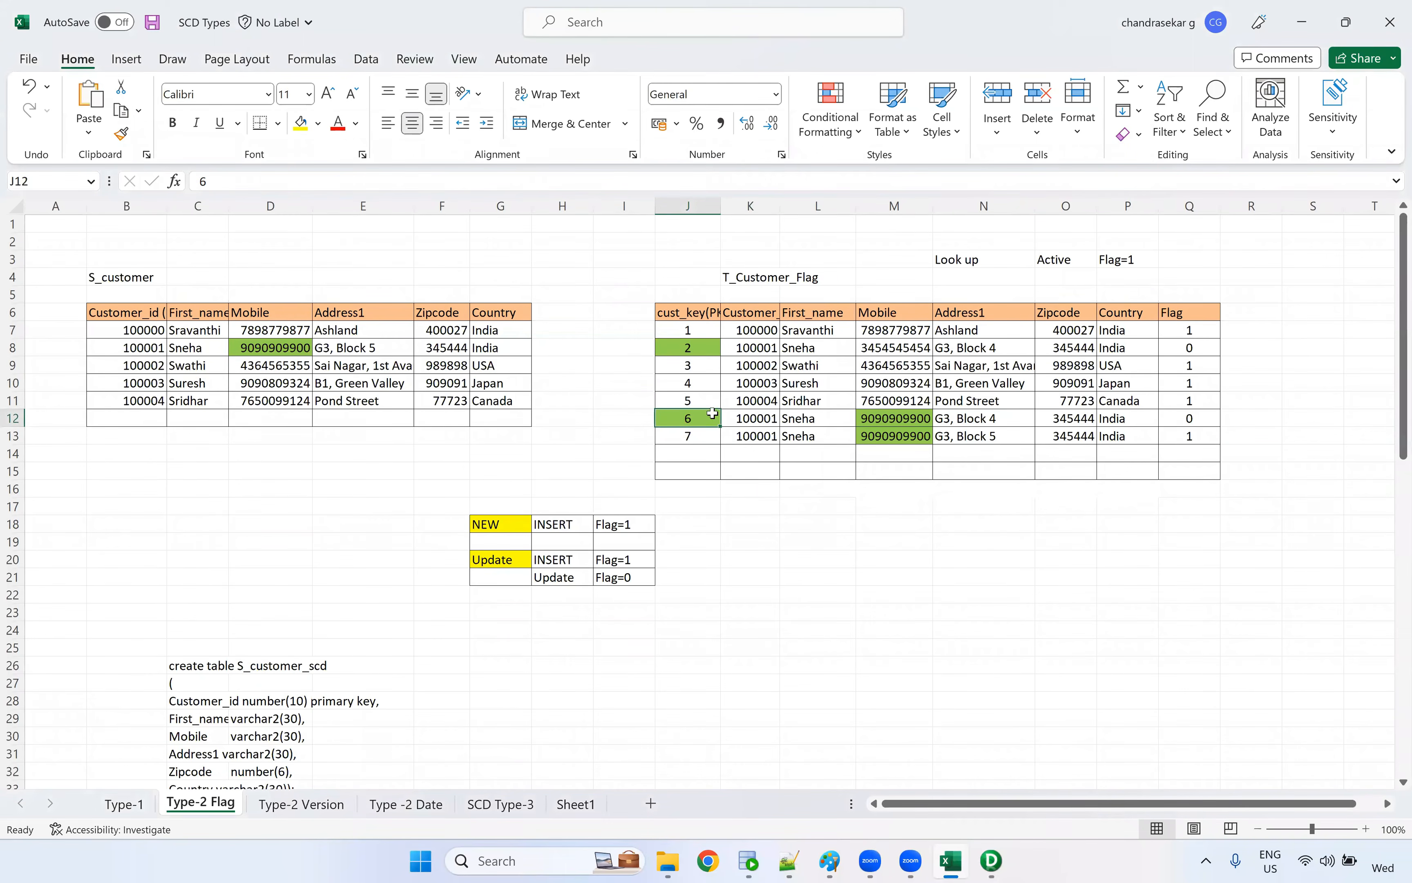
pyautogui.click(676, 353)
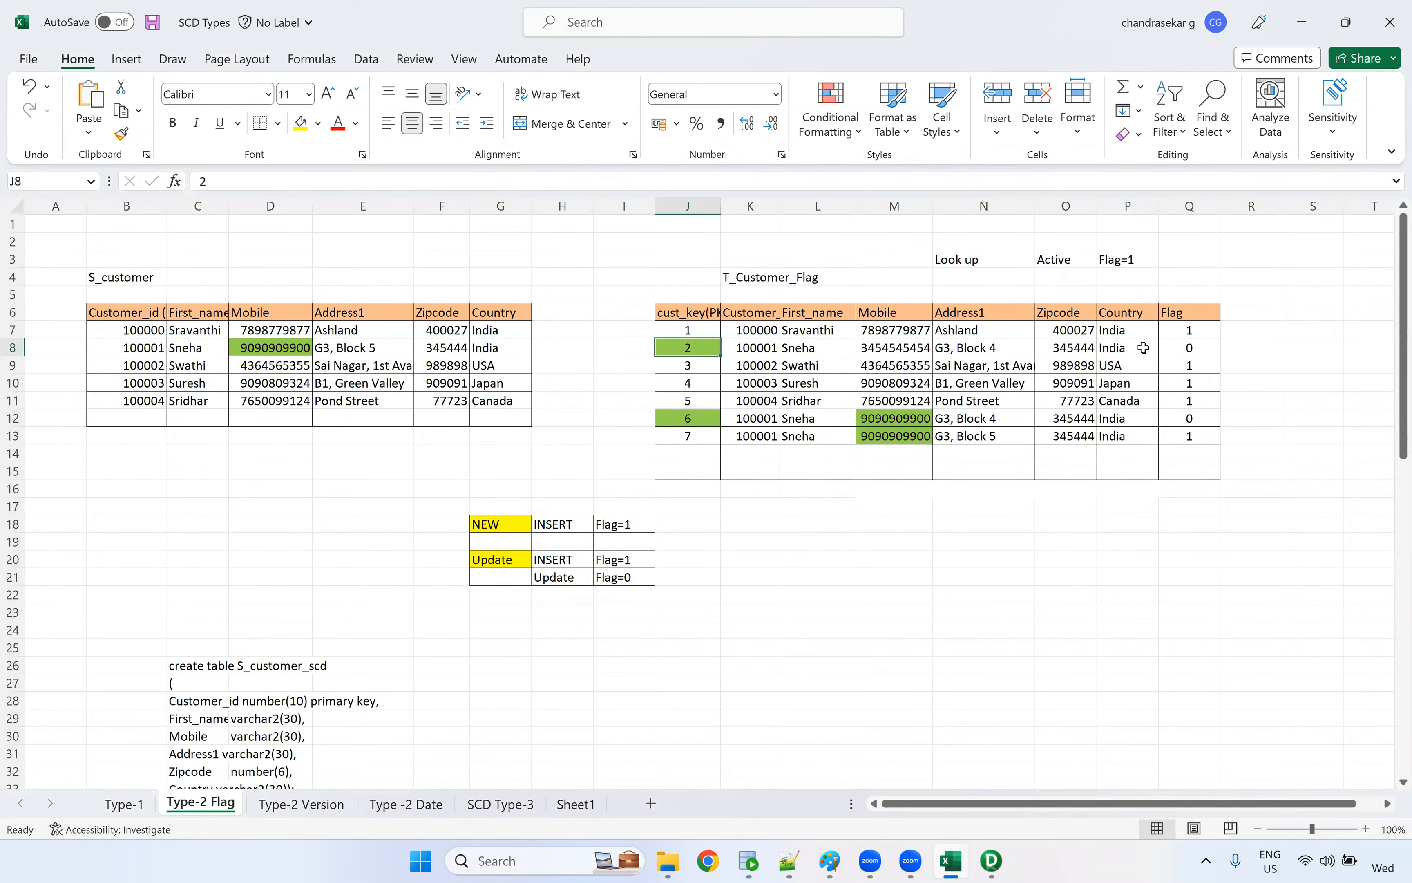
pyautogui.click(1188, 348)
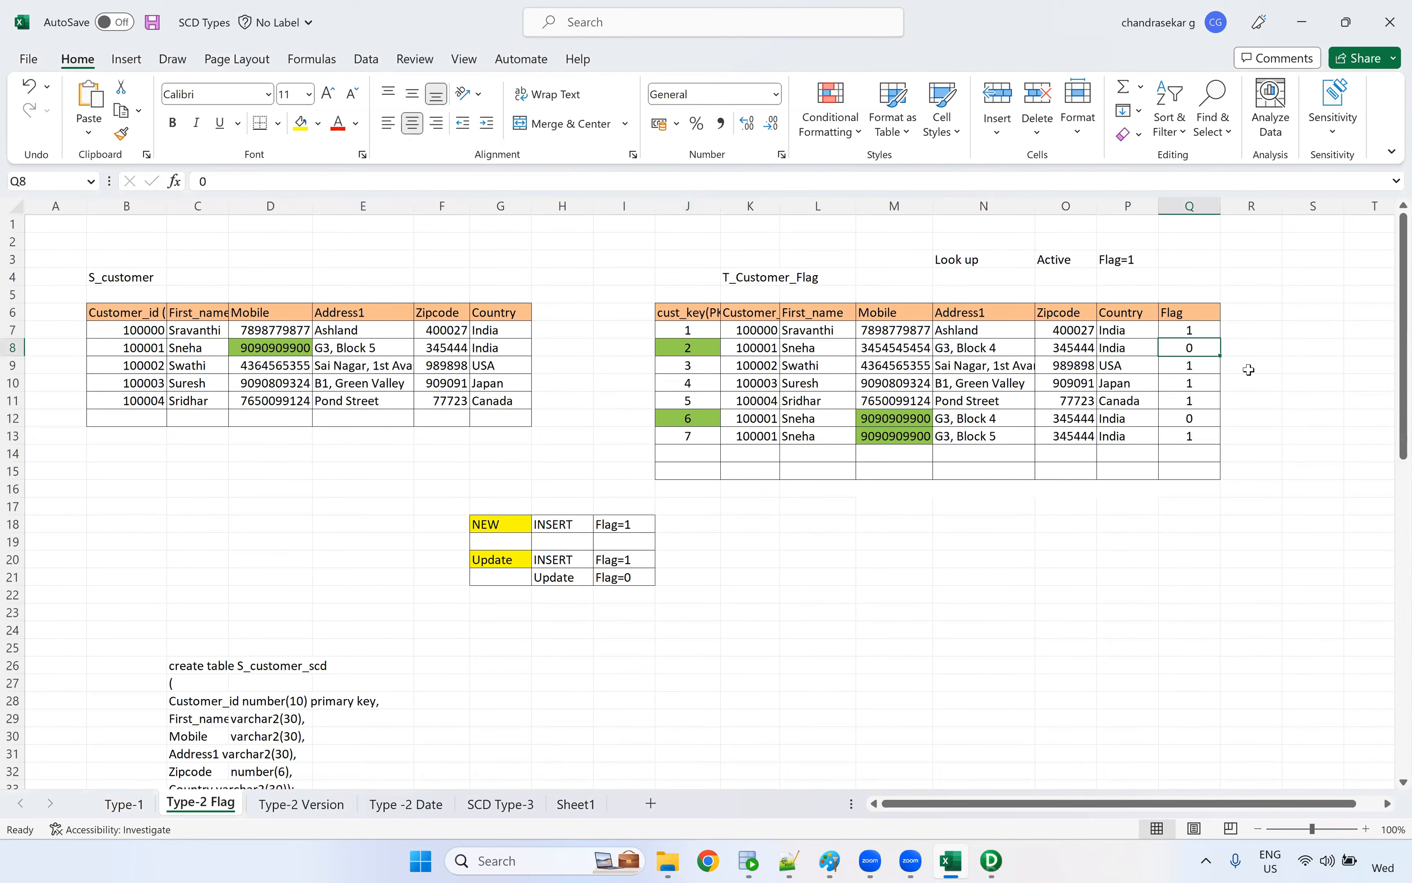
pyautogui.hotkey('alt', 'Tab')
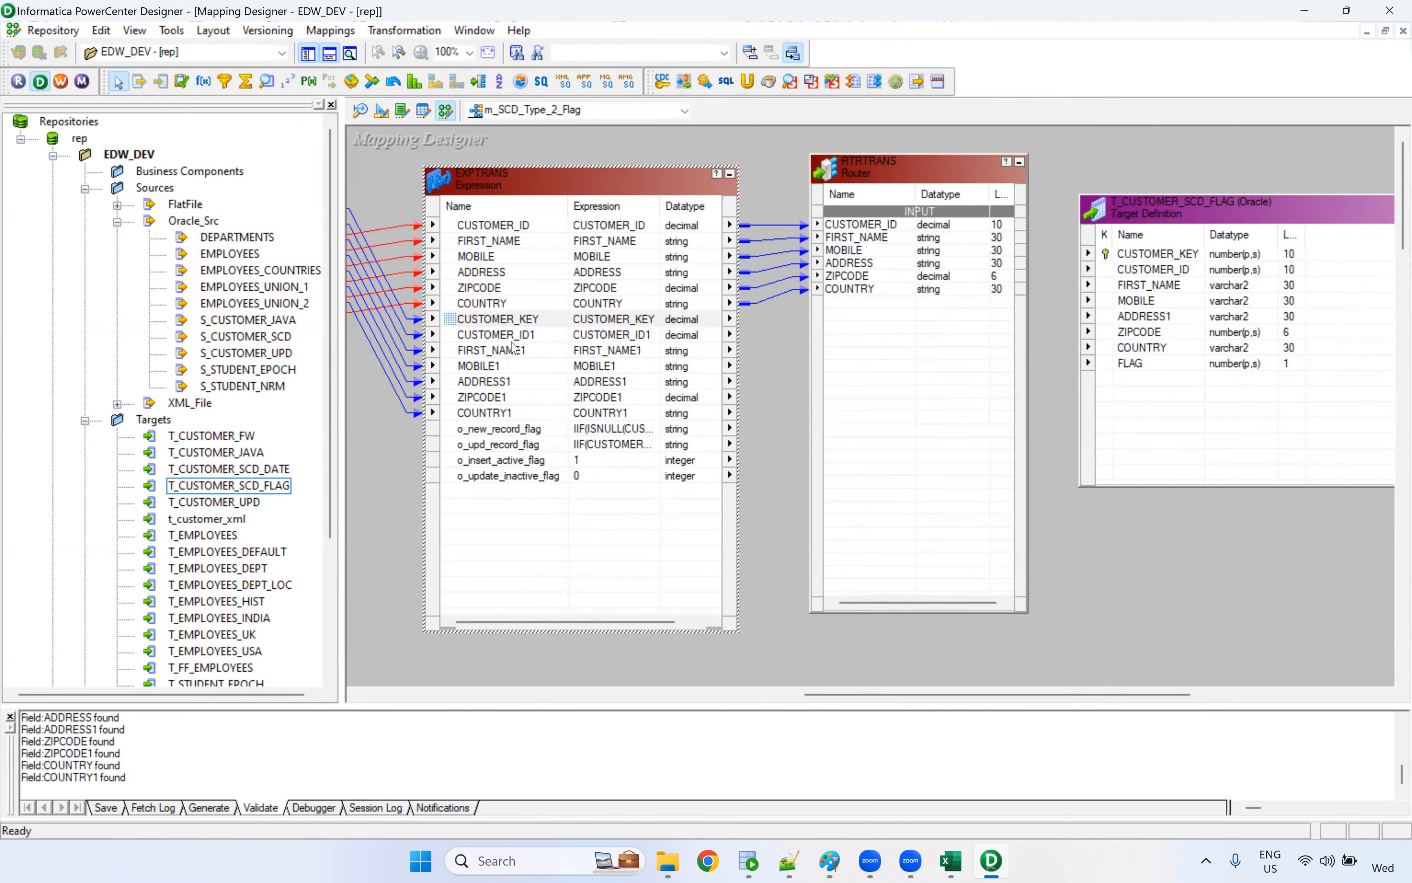
# In PowerCenter Designer, link CUSTOMER_KEY and the four output ports o_new_record_flag through o_update_inactive_flag from EXPTRANS to the Router
pyautogui.moveTo(508, 321); pyautogui.dragTo(898, 336)
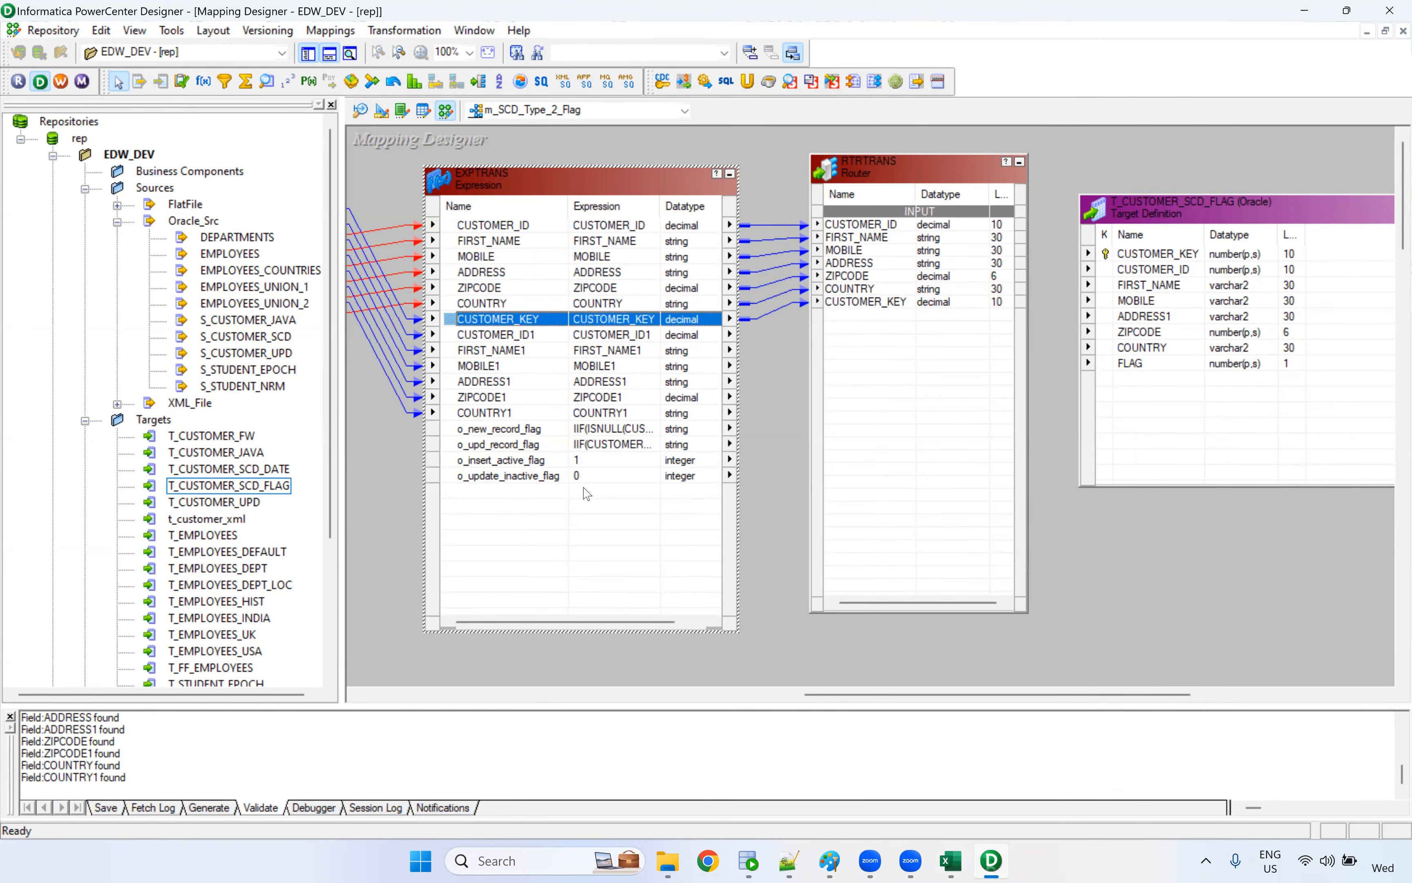
pyautogui.click(517, 430)
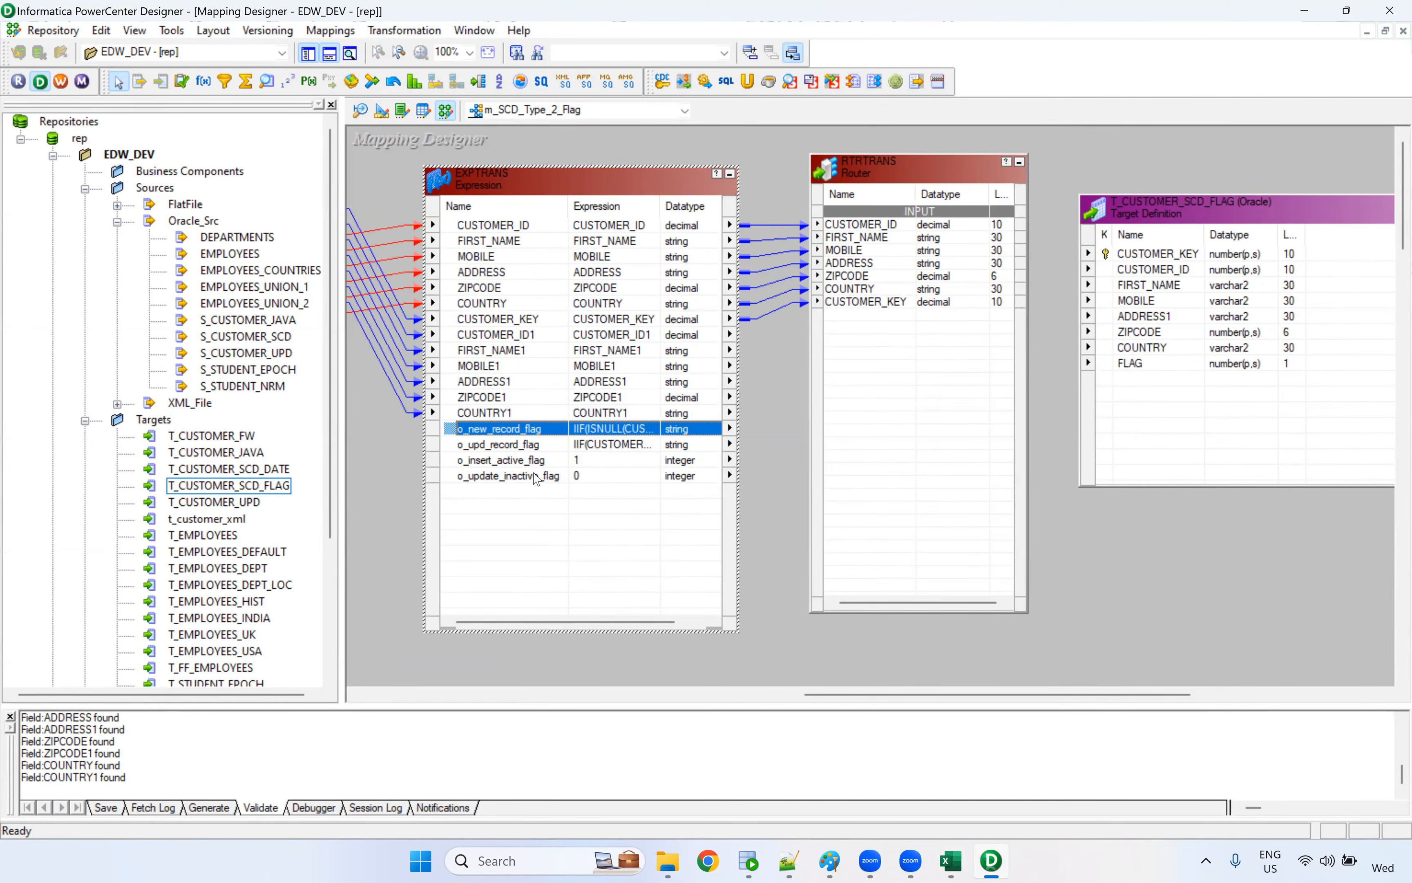
pyautogui.keyDown('shift'); pyautogui.click(534, 474); pyautogui.keyUp('shift')
pyautogui.moveTo(521, 440); pyautogui.dragTo(801, 367)
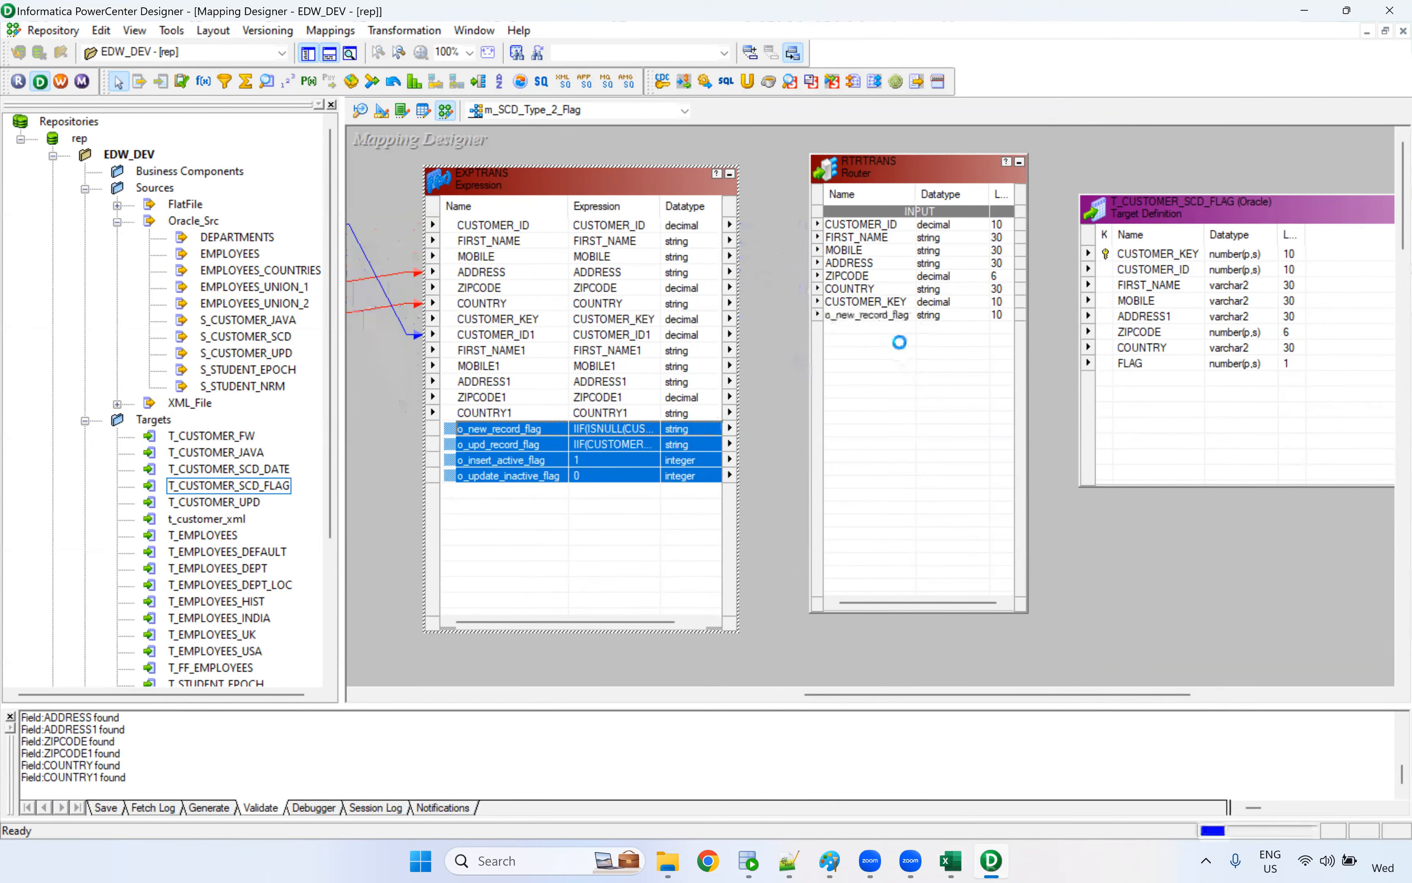
# Add two groups to the RTRTRANS Router and name them INSERT and UPDATE
pyautogui.doubleClick(871, 325)
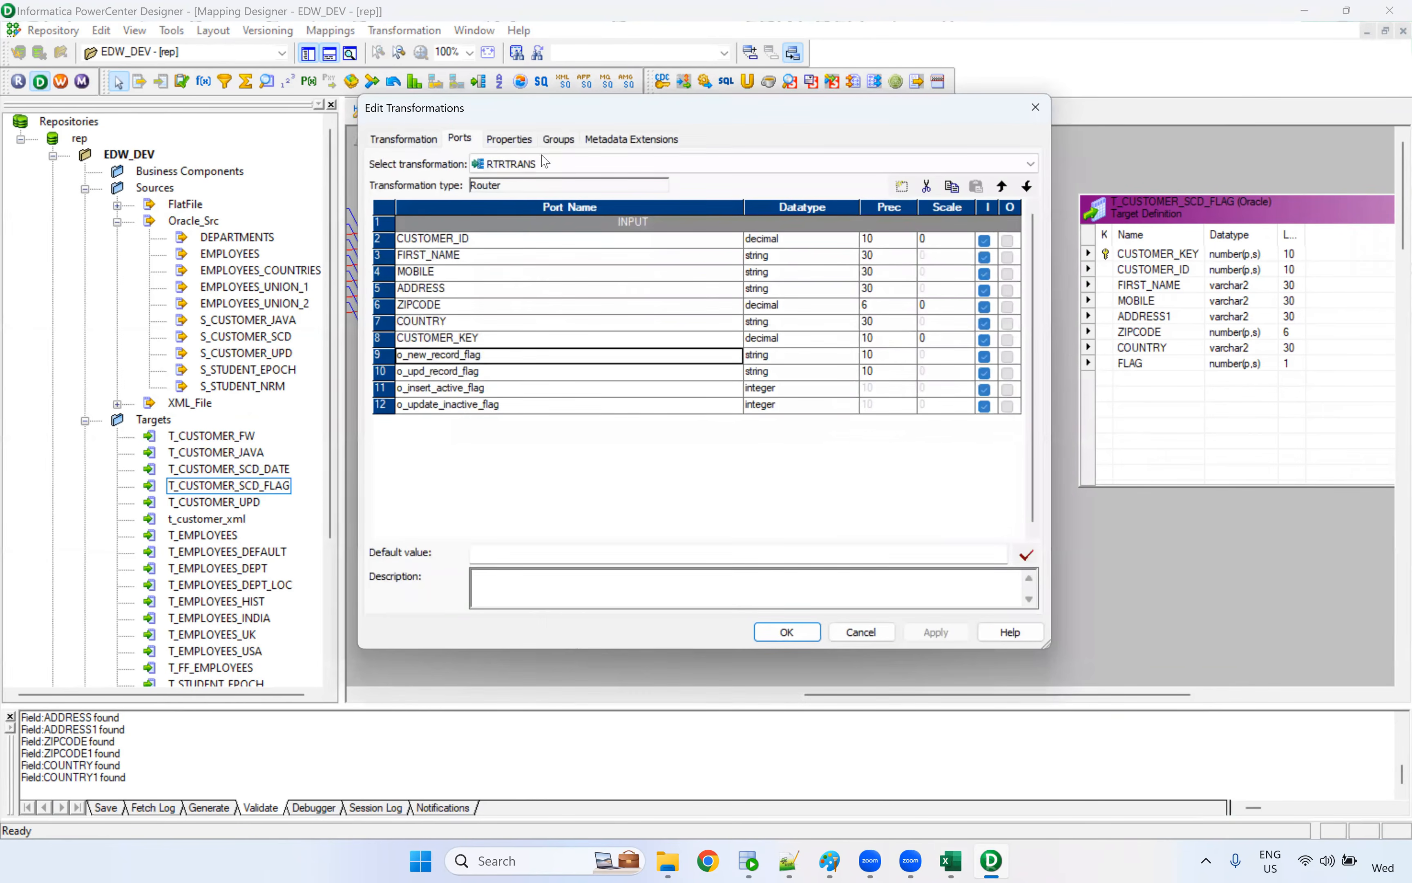
pyautogui.click(559, 139)
pyautogui.click(903, 186)
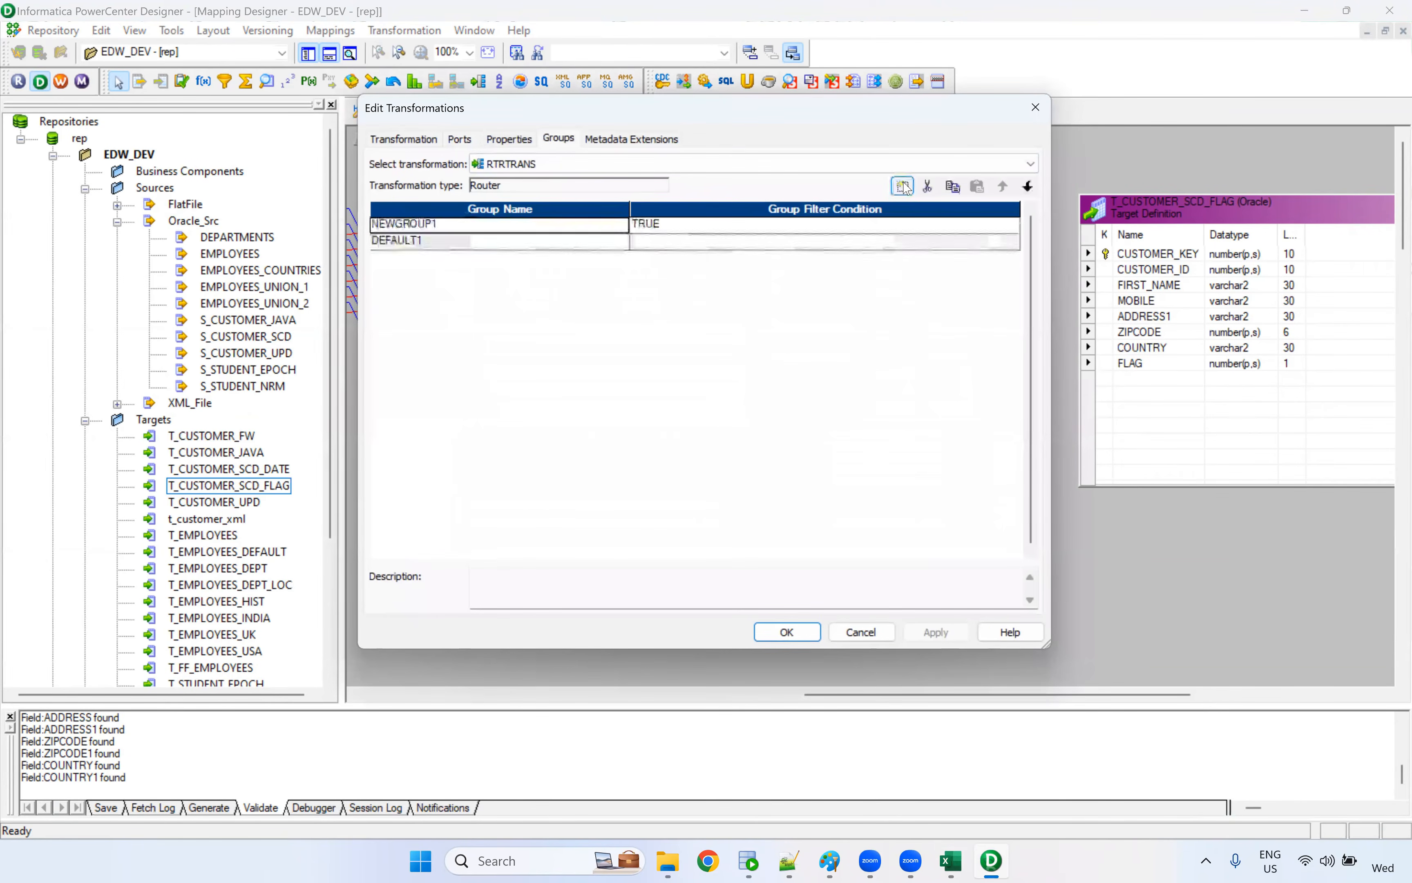
pyautogui.click(903, 186)
pyautogui.click(435, 223)
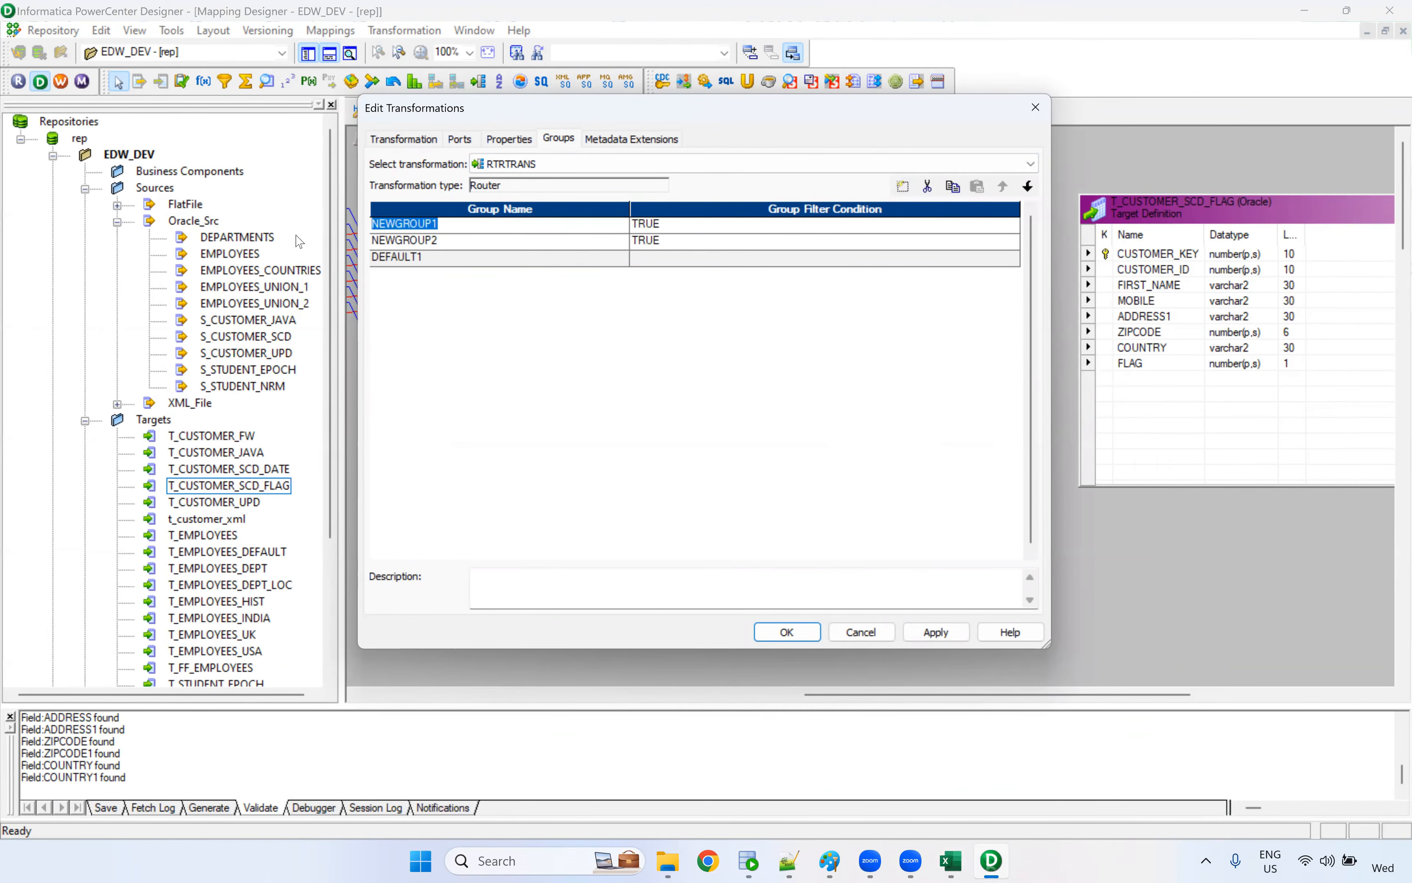
pyautogui.write('IND')
pyautogui.click(434, 240)
pyautogui.write('UPDATE')
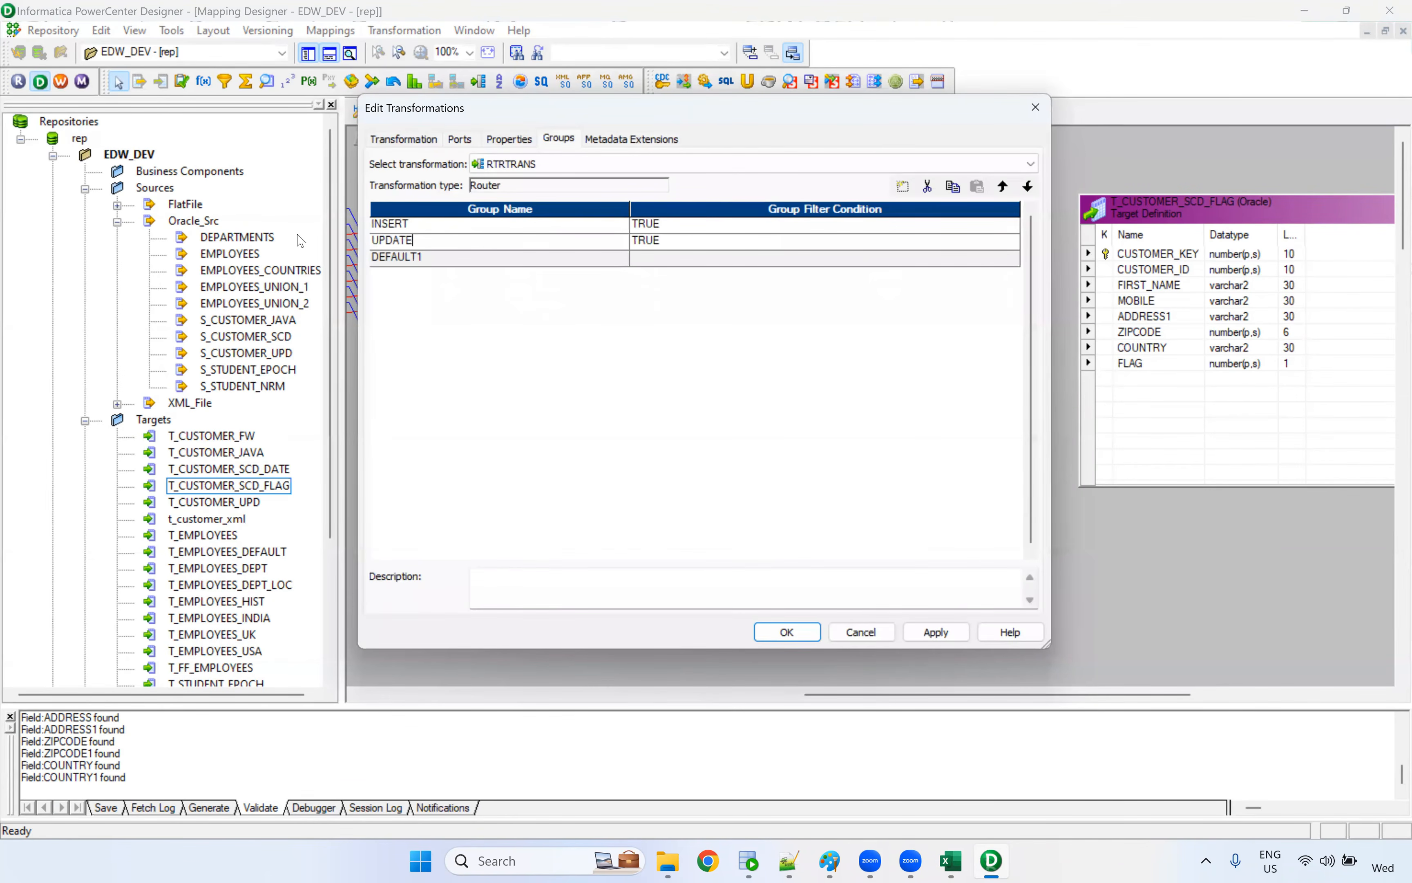
# Set the INSERT group's filter condition to the o_new_record_flag port
pyautogui.click(681, 224)
pyautogui.click(1014, 225)
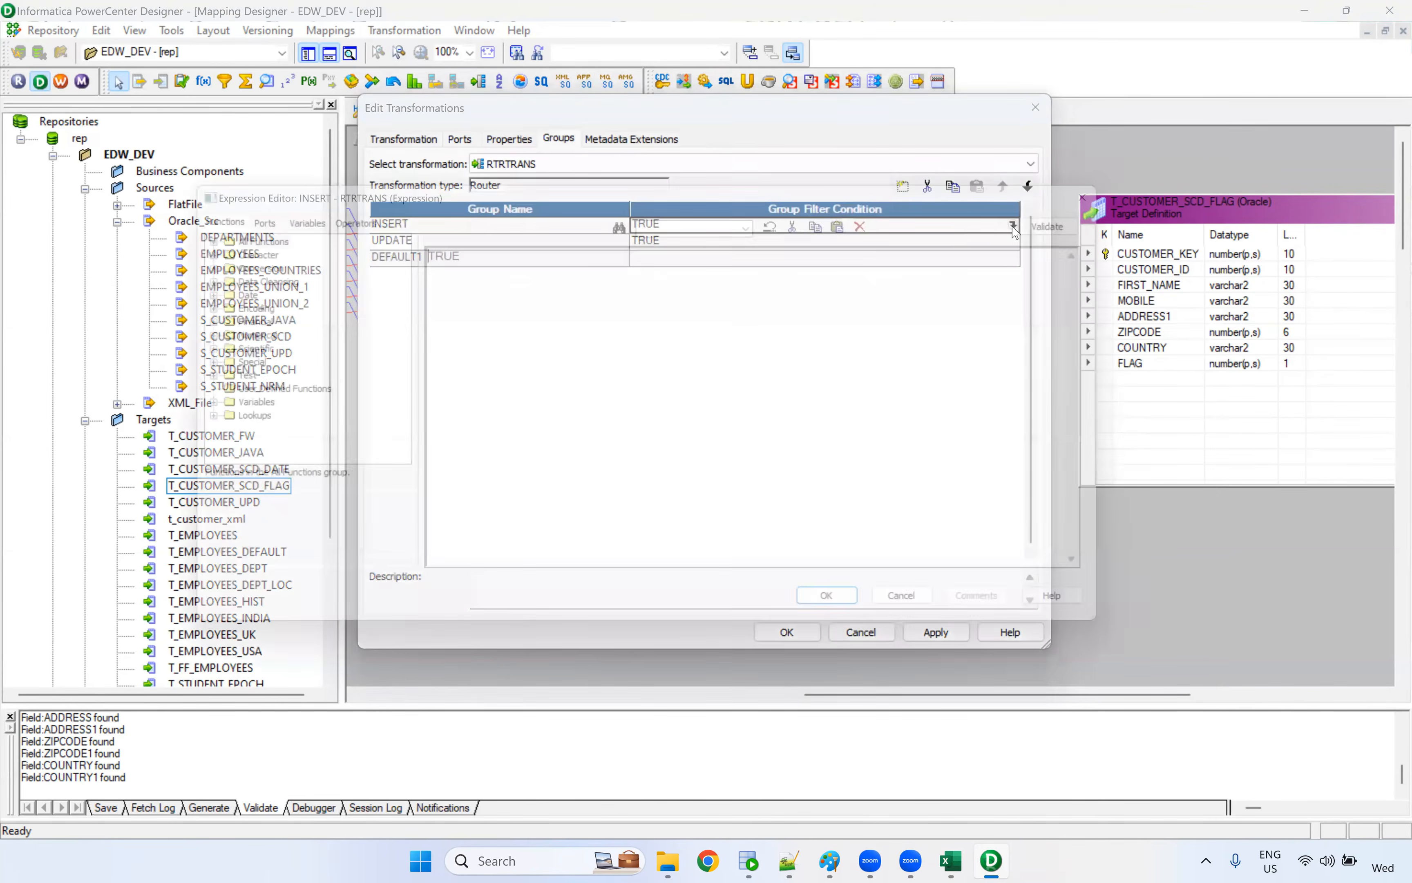
pyautogui.click(267, 222)
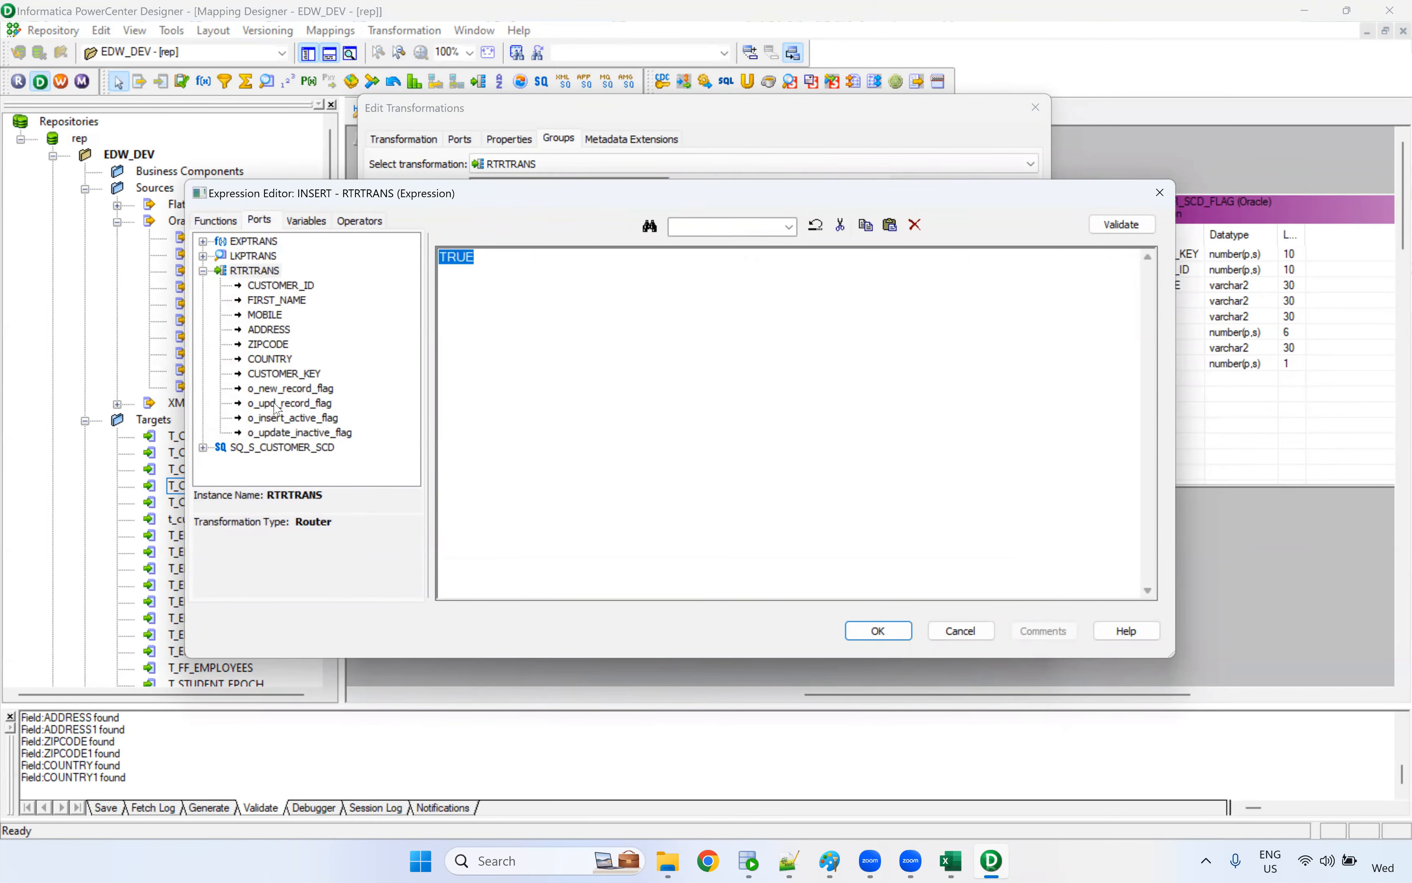
pyautogui.click(301, 390)
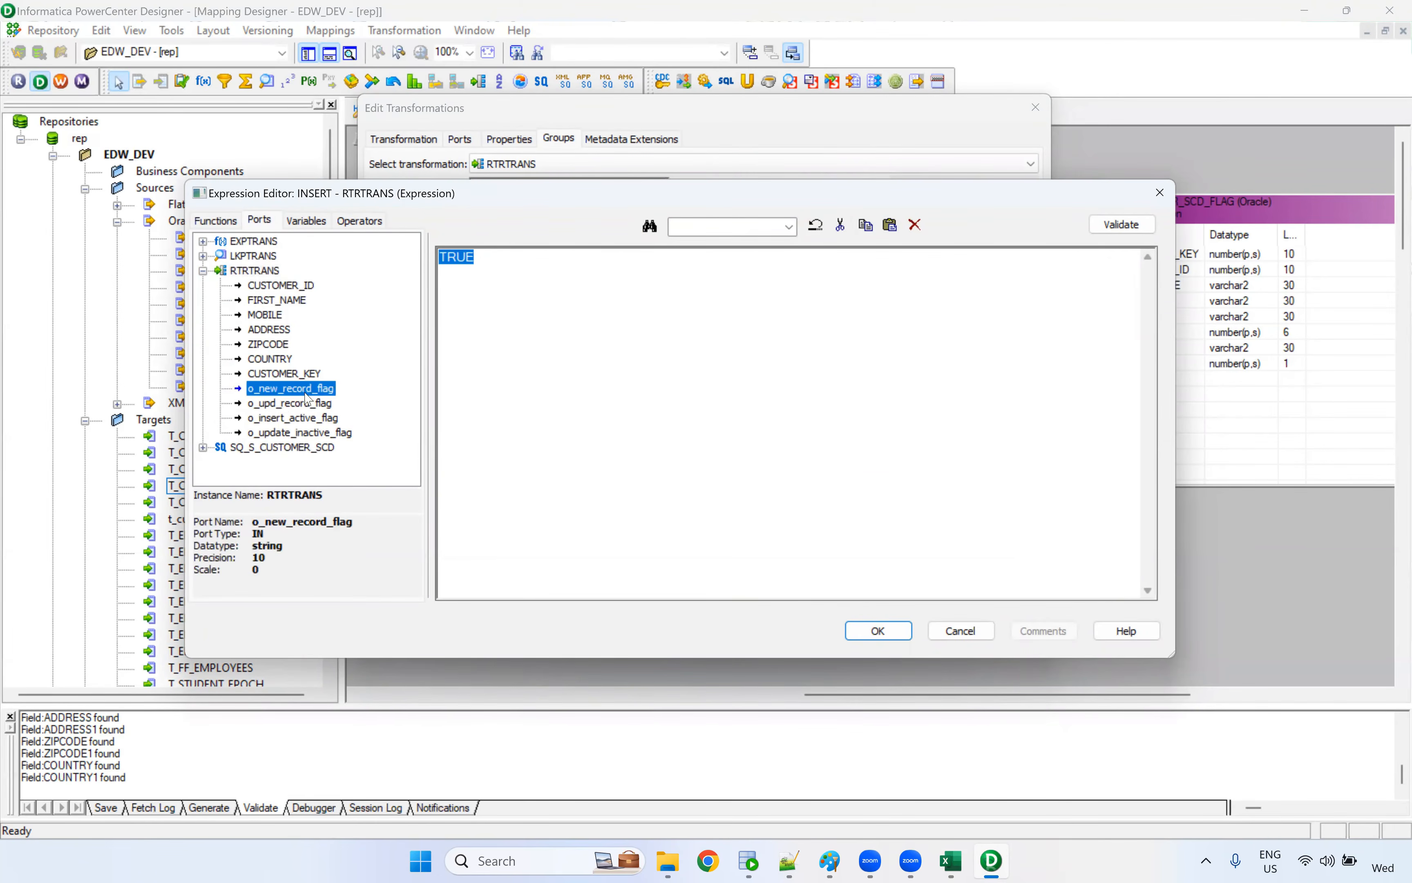
pyautogui.doubleClick(328, 397)
pyautogui.keyDown('ctrl'); pyautogui.scroll(3, 533, 315); pyautogui.keyUp('ctrl')
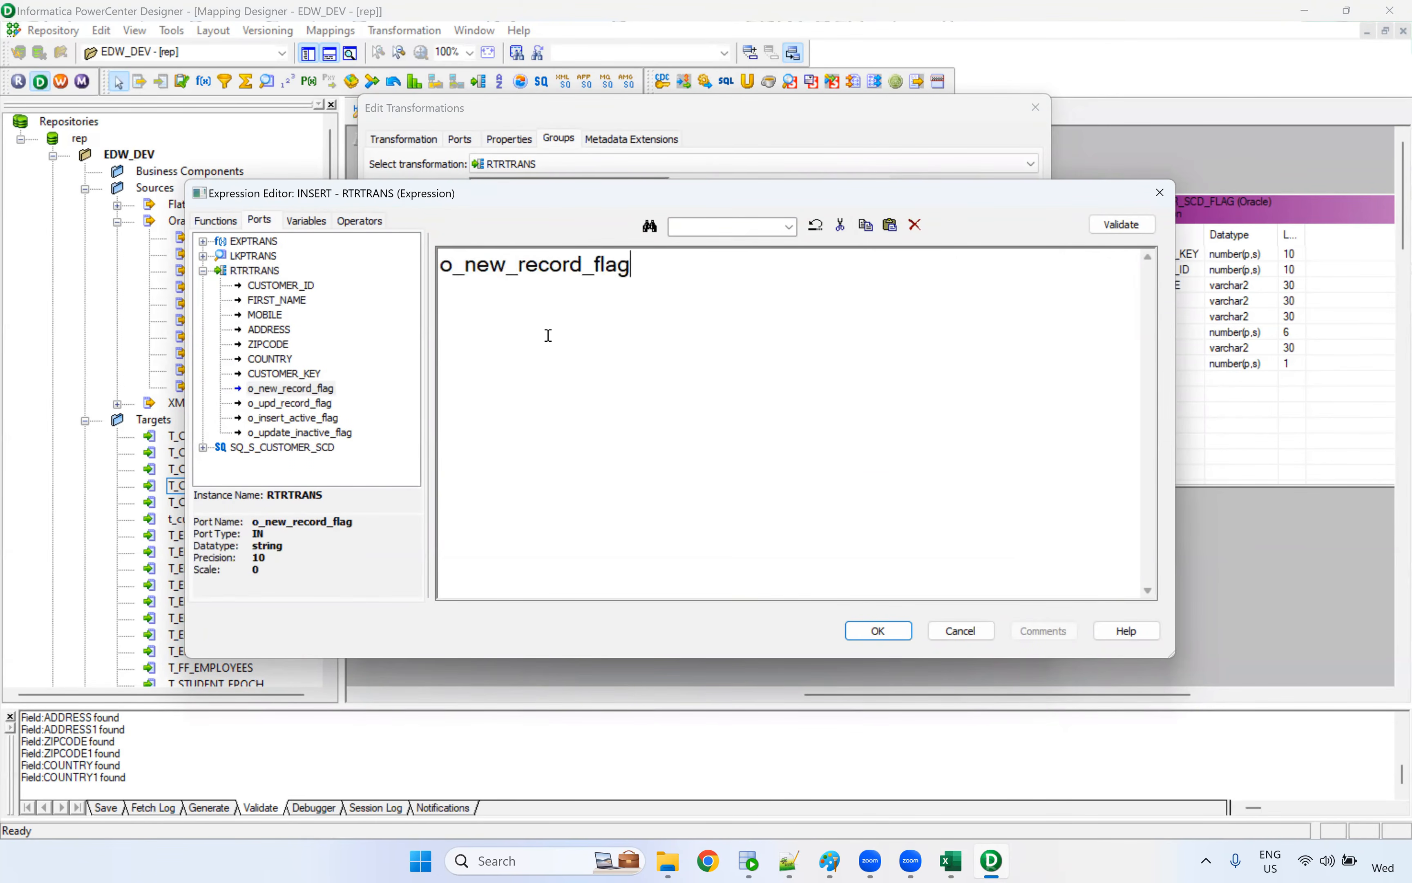
pyautogui.click(878, 631)
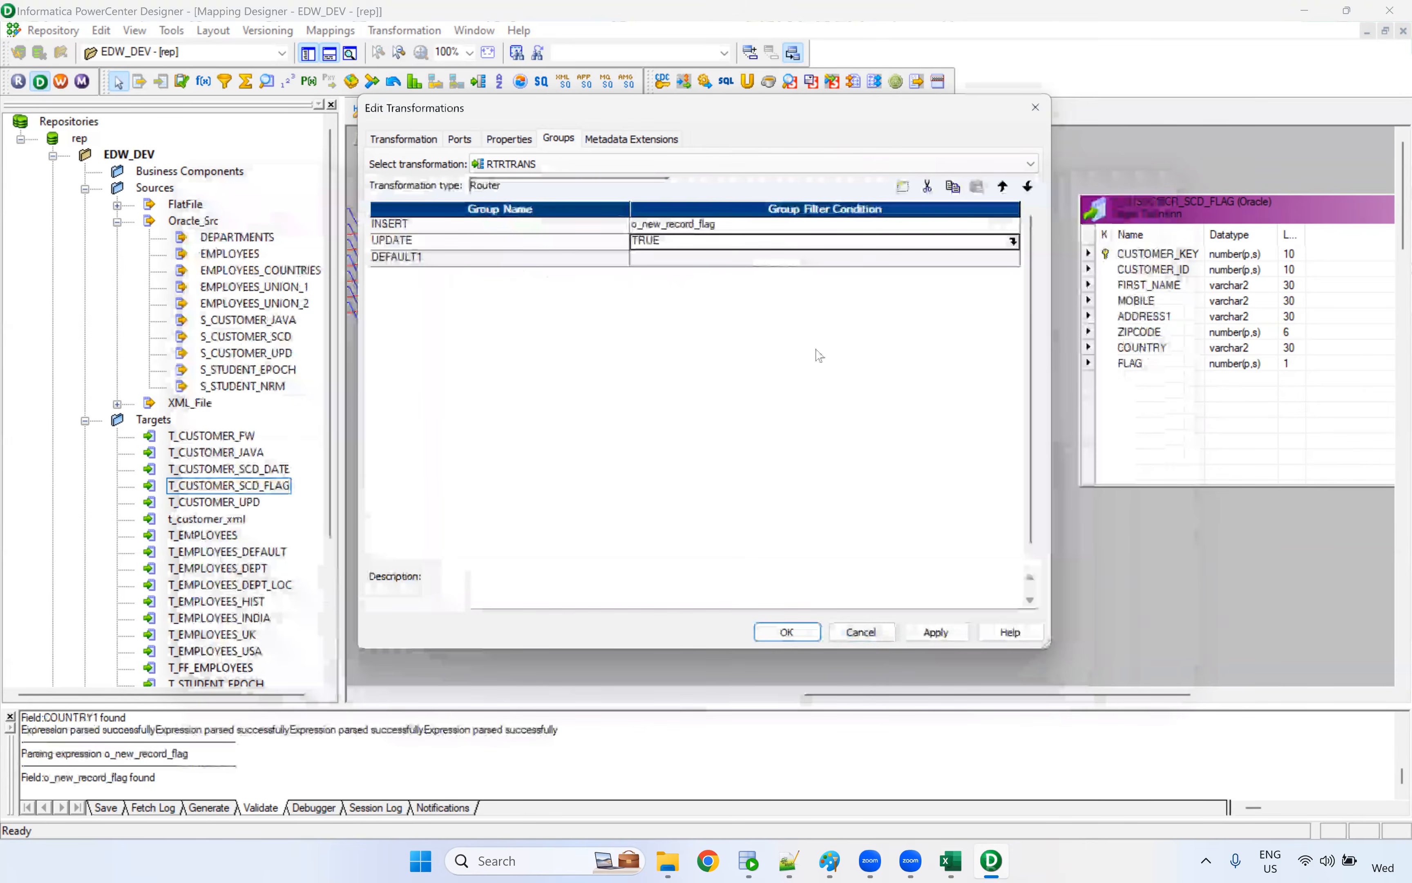
# Set the UPDATE group's filter condition to the o_upd_record_flag port
pyautogui.click(1014, 244)
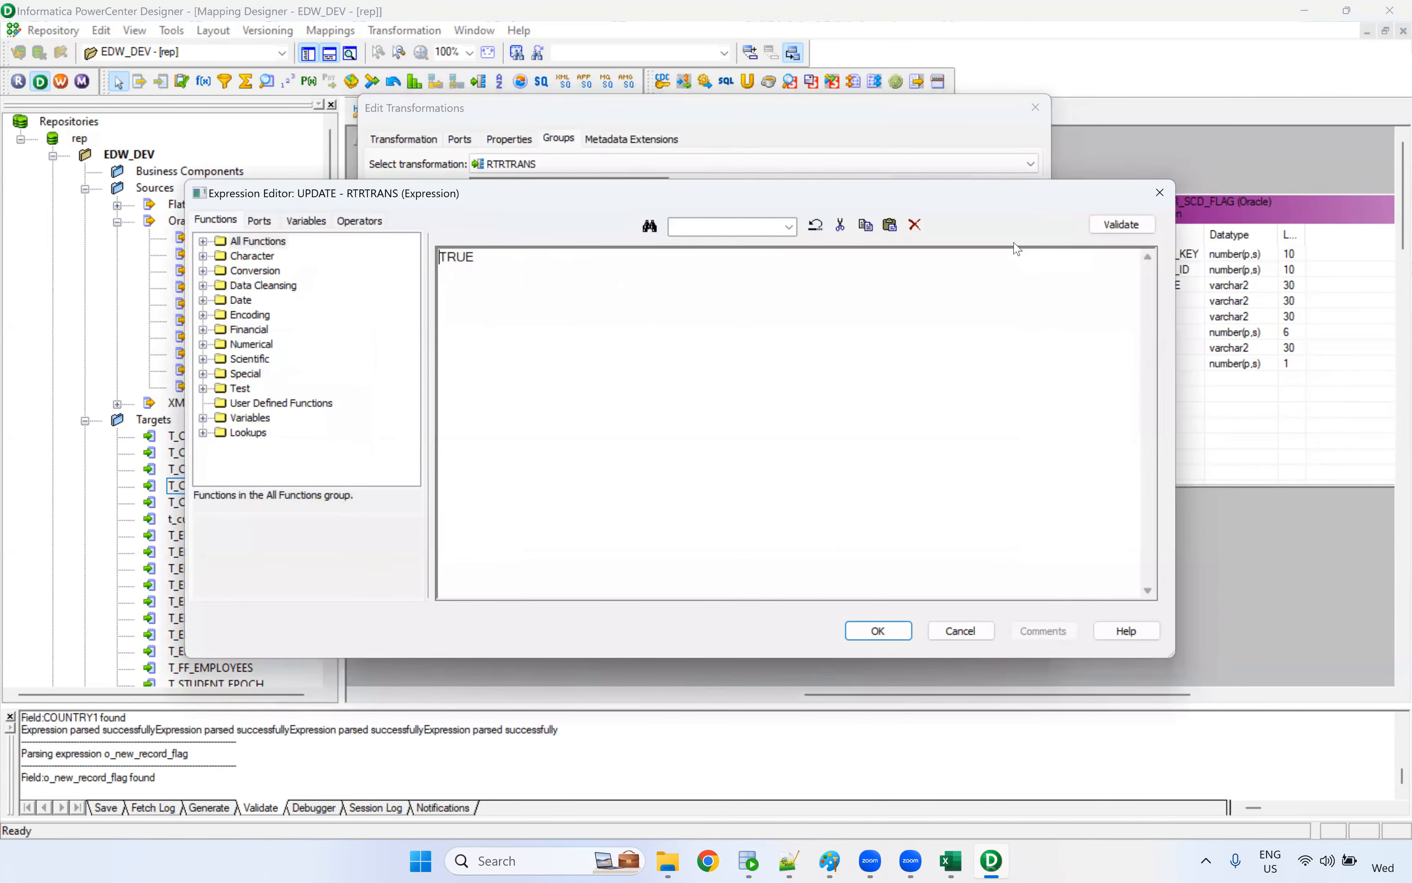
pyautogui.moveTo(535, 262); pyautogui.dragTo(355, 254)
pyautogui.click(276, 223)
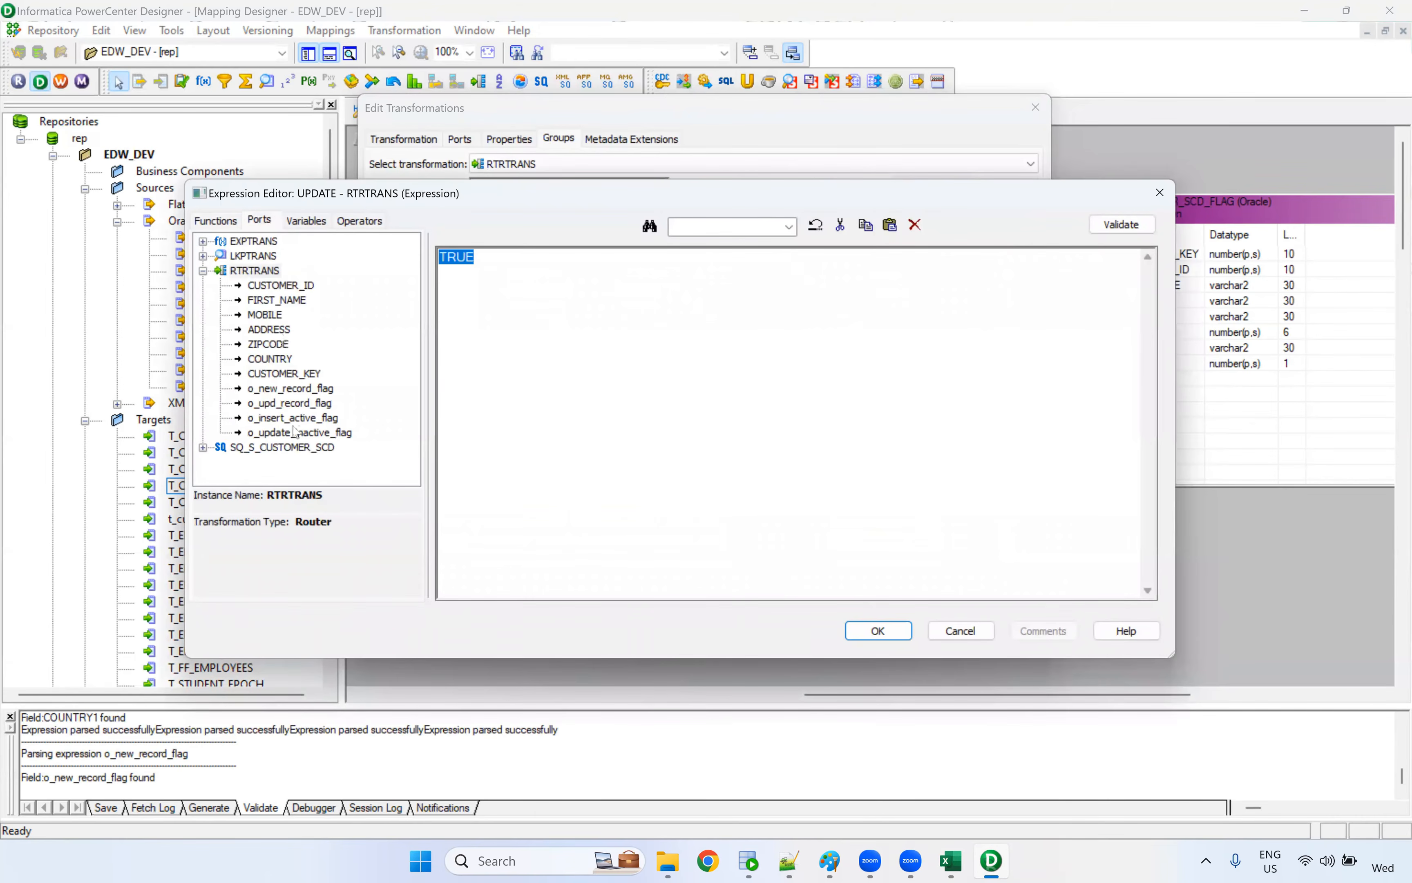
pyautogui.doubleClick(323, 404)
pyautogui.scroll(5, 713, 297)
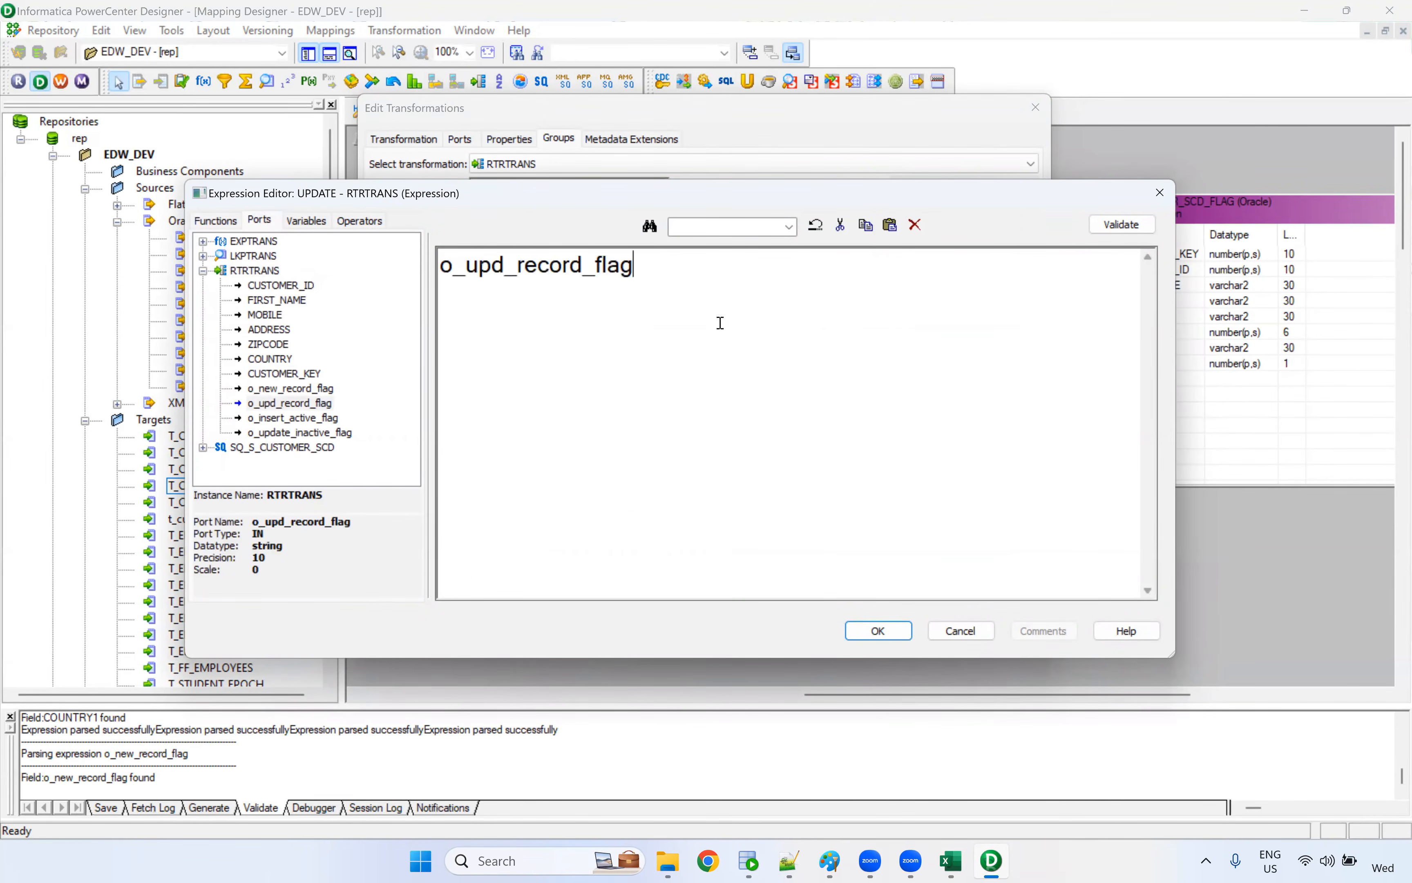
pyautogui.click(857, 628)
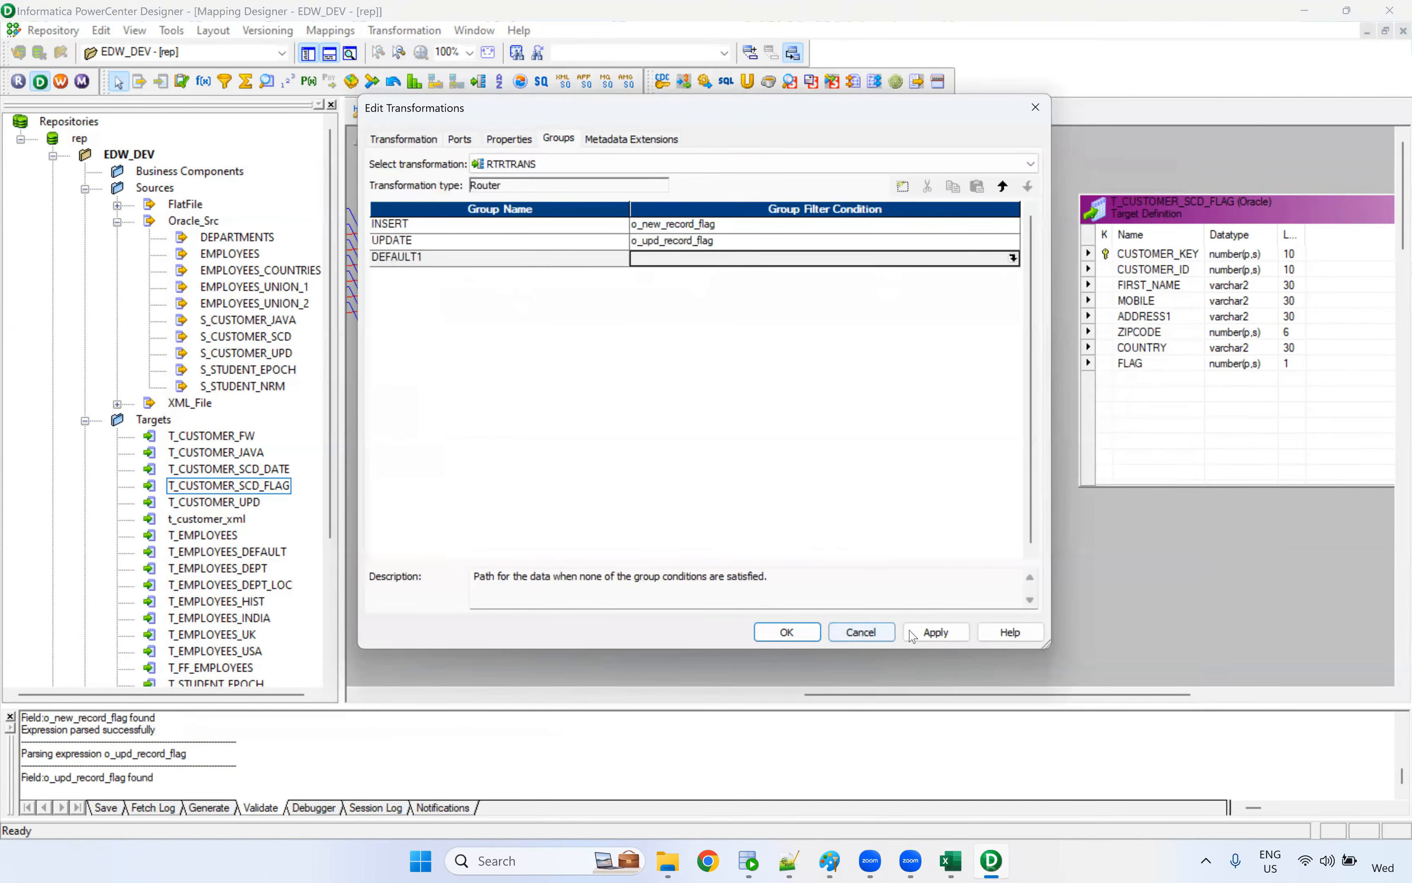
# Accept the Router's group settings and move the T_CUSTOMER_SCD_FLAG target farther away from the Router
pyautogui.click(808, 633)
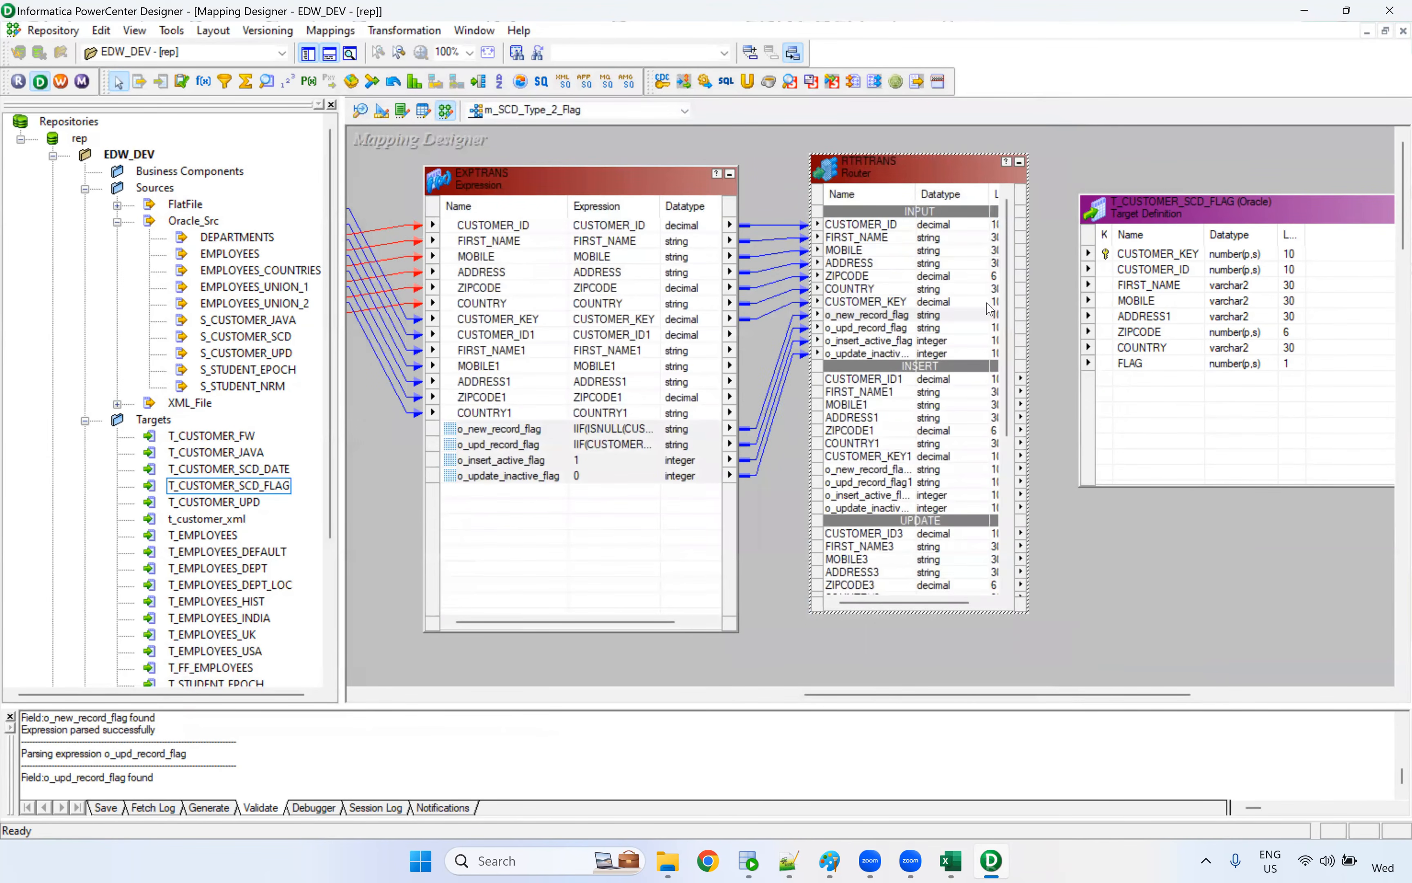
pyautogui.moveTo(958, 695); pyautogui.dragTo(983, 698)
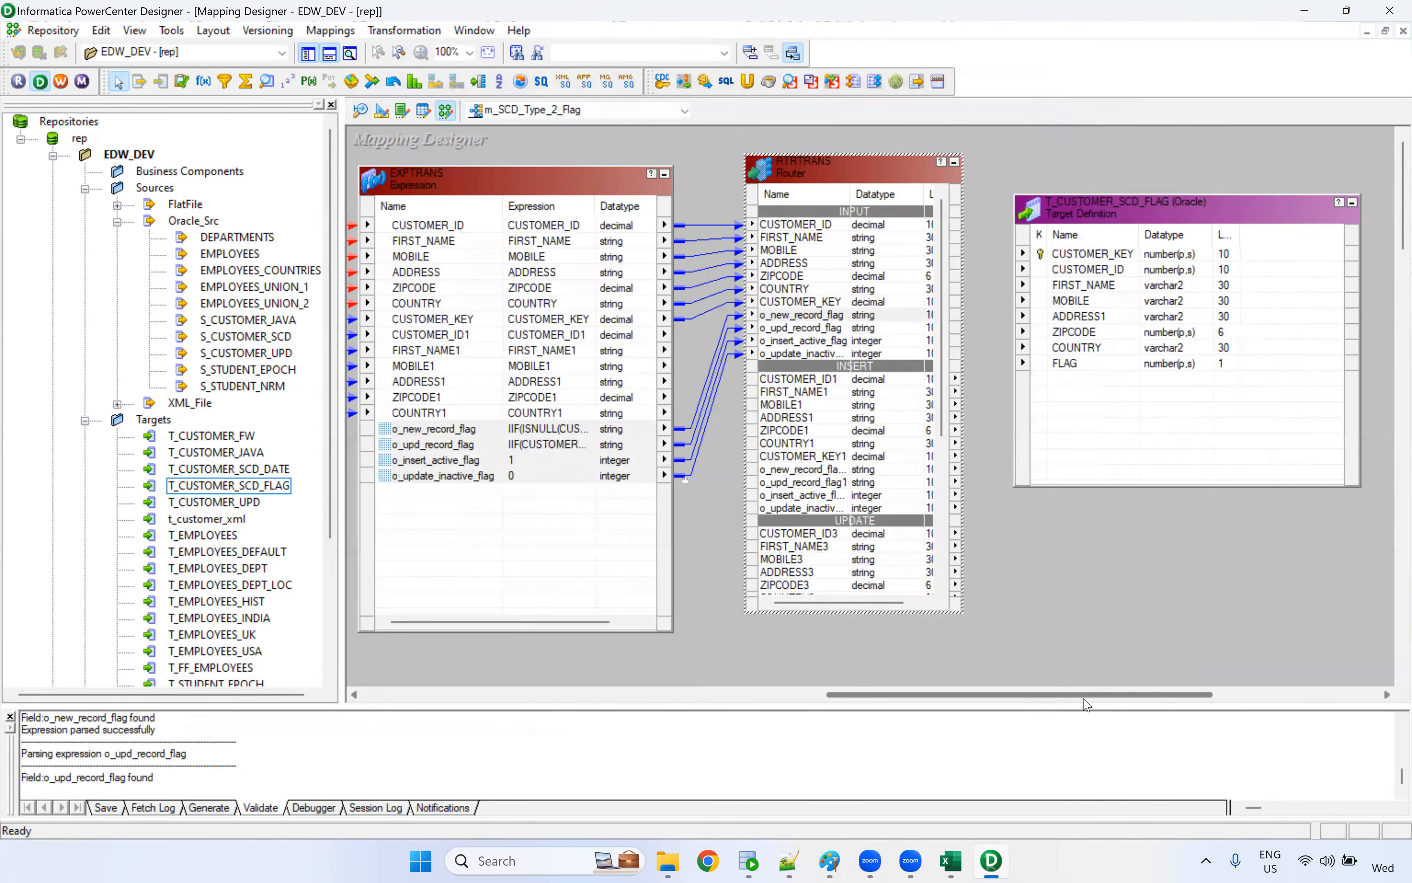
pyautogui.hscroll(5, 876, 246)
pyautogui.moveTo(880, 210); pyautogui.dragTo(1117, 216)
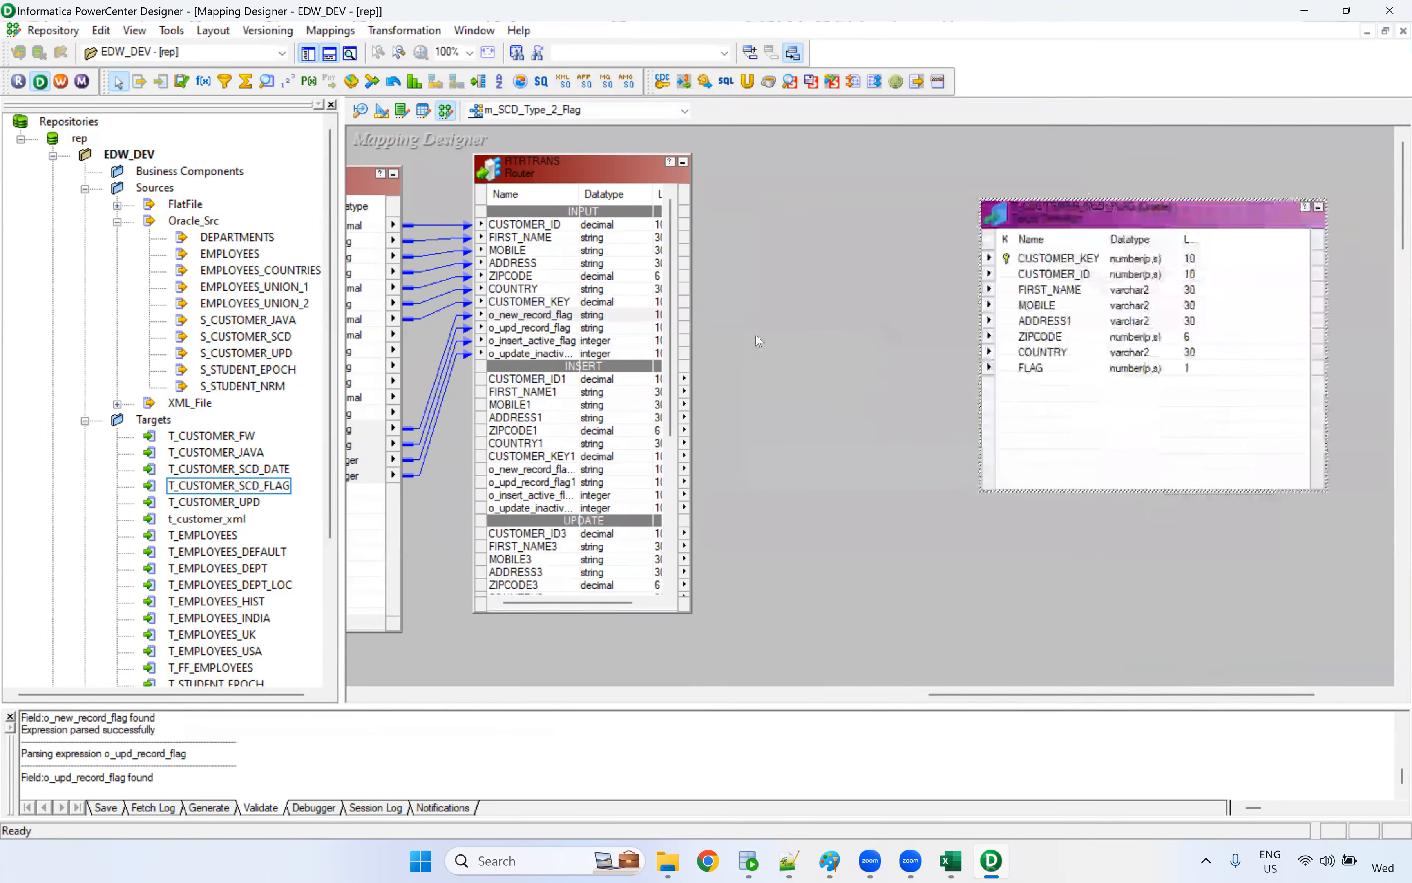
# Link the INSERT group's ports CUSTOMER_ID1 through COUNTRY1 to the target's CUSTOMER_ID through COUNTRY columns
pyautogui.scroll(-1, 674, 322)
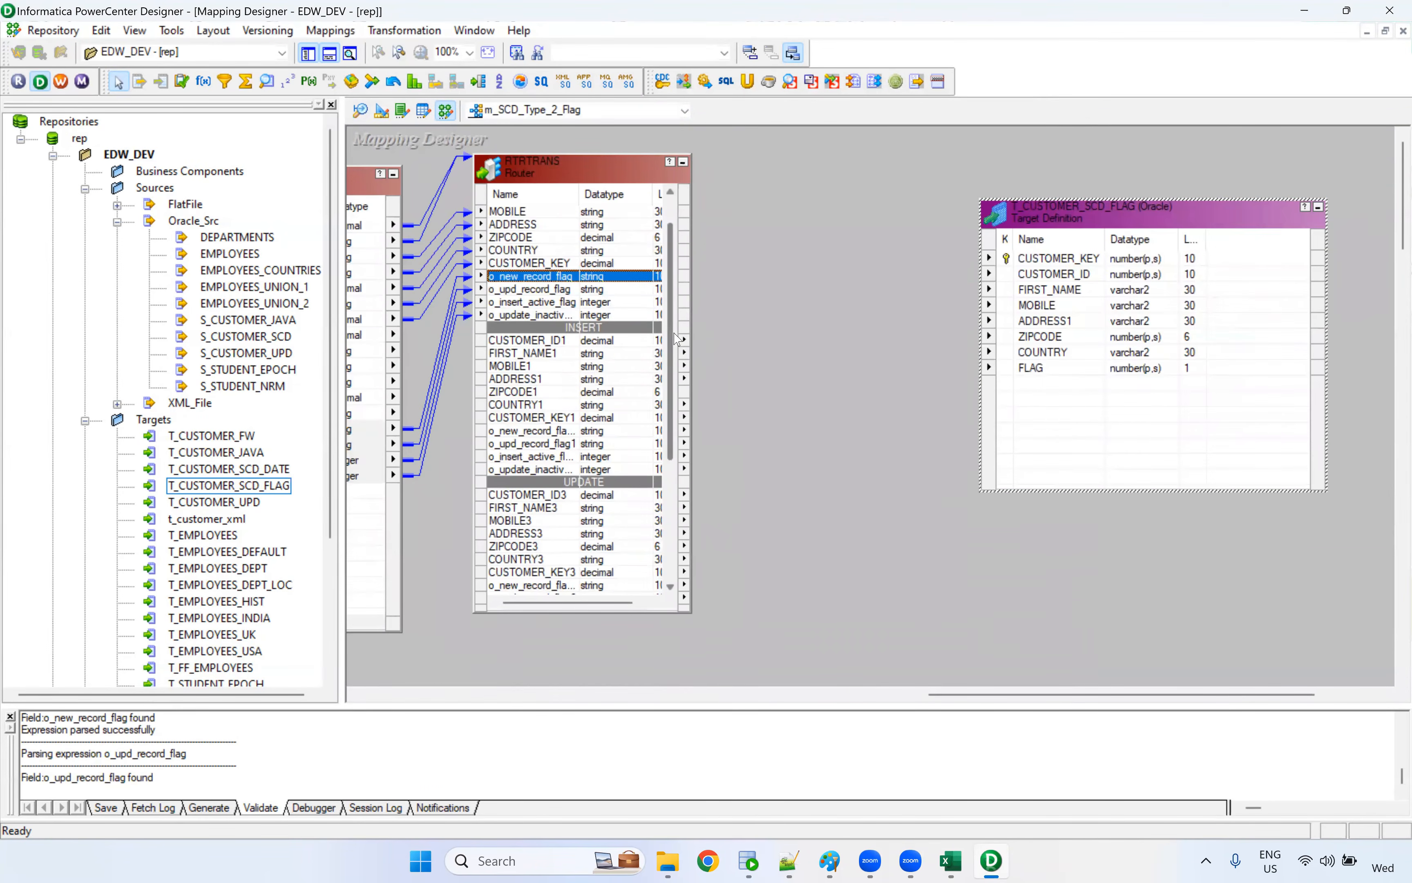
pyautogui.click(552, 340)
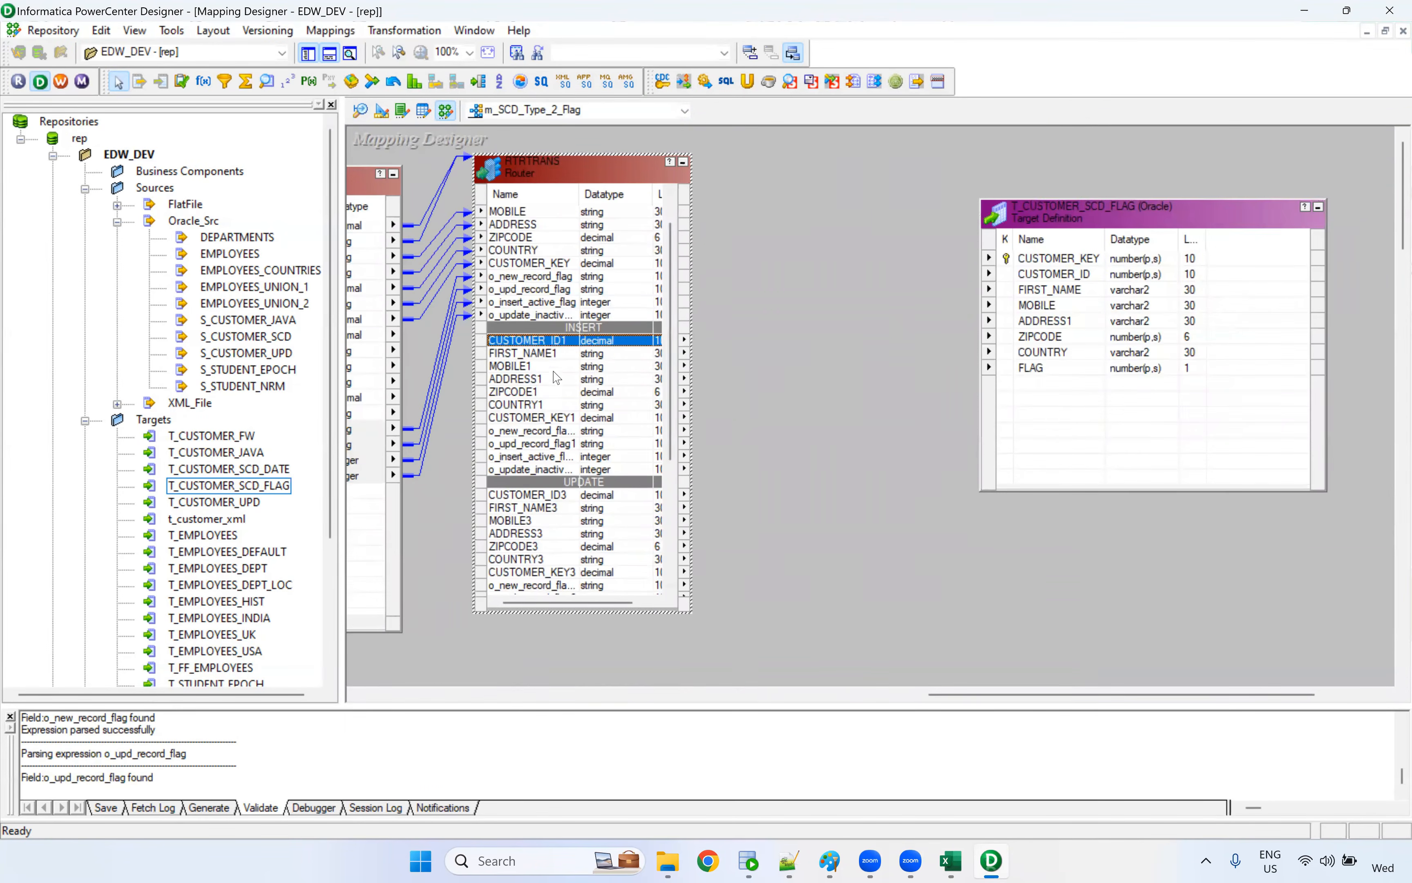
pyautogui.keyDown('shift'); pyautogui.click(537, 406); pyautogui.keyUp('shift')
pyautogui.moveTo(535, 345); pyautogui.dragTo(1055, 274)
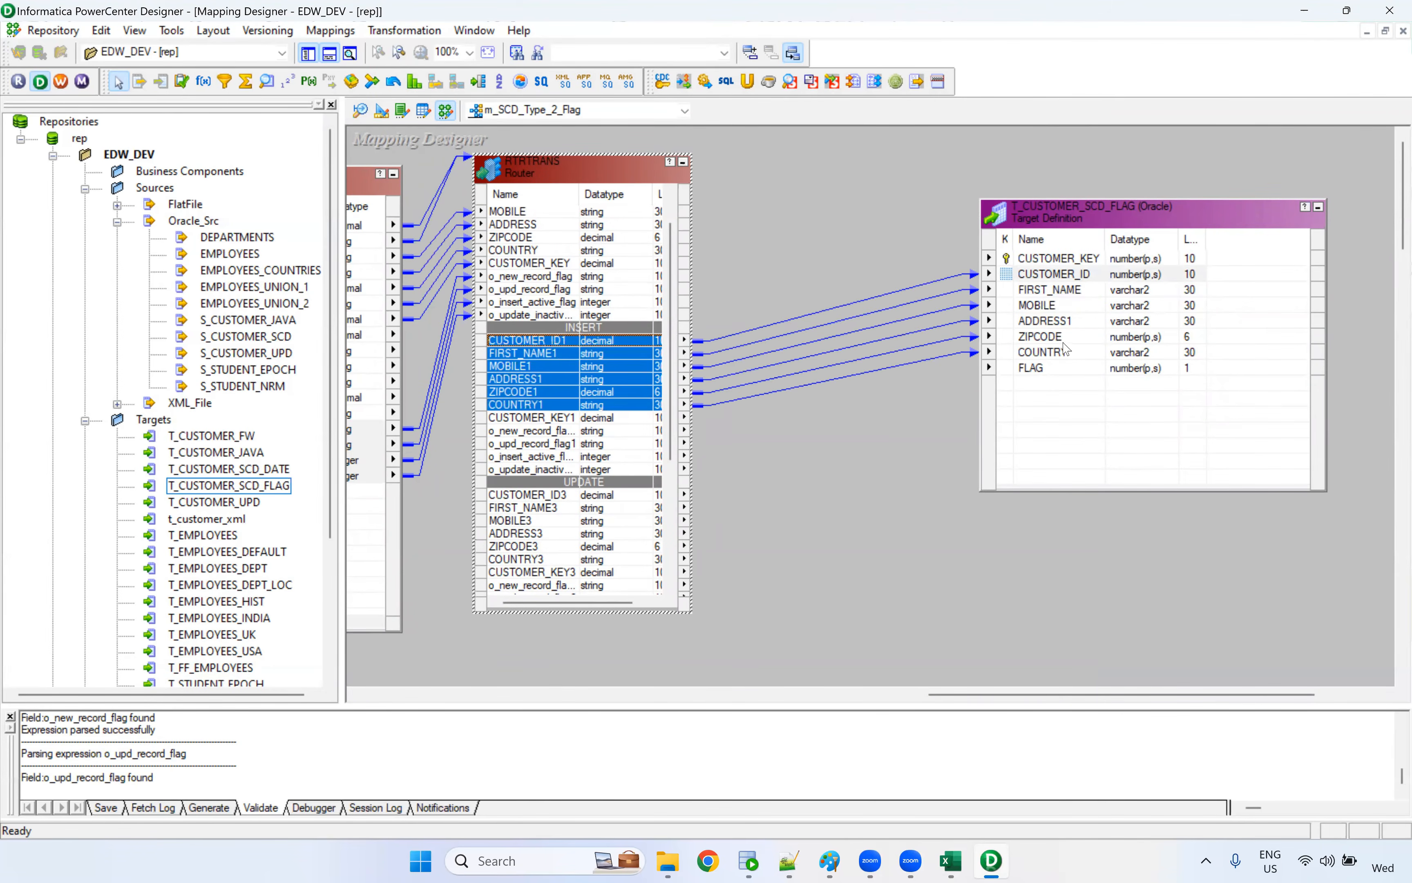
# Link the INSERT group's o_insert_active_flag port to the FLAG column of the T_CUSTOMER_SCD_FLAG target
pyautogui.click(917, 357)
pyautogui.click(1015, 368)
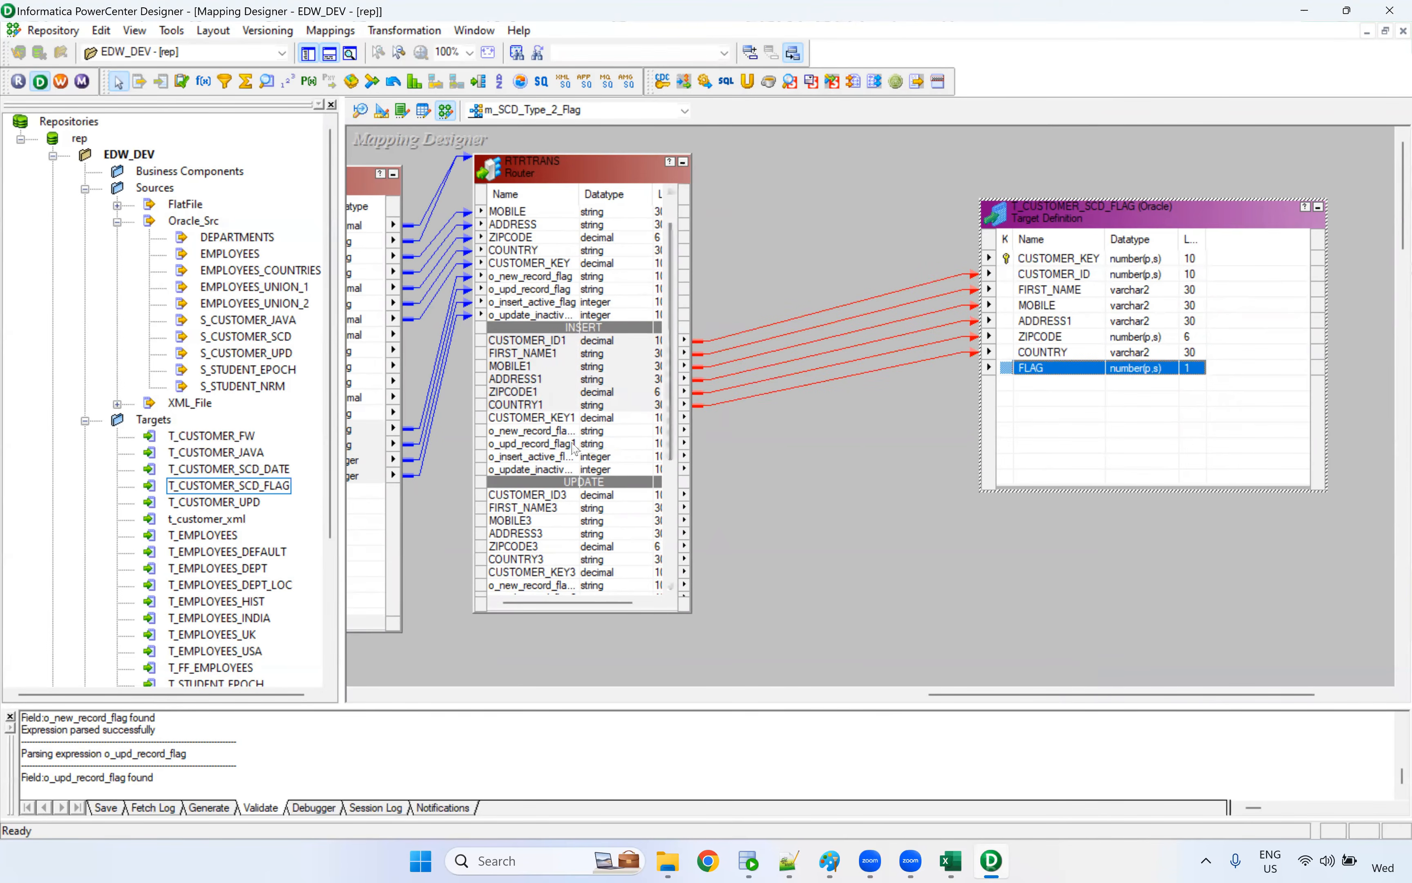
pyautogui.click(556, 443)
pyautogui.click(555, 458)
pyautogui.moveTo(558, 462); pyautogui.dragTo(1031, 369)
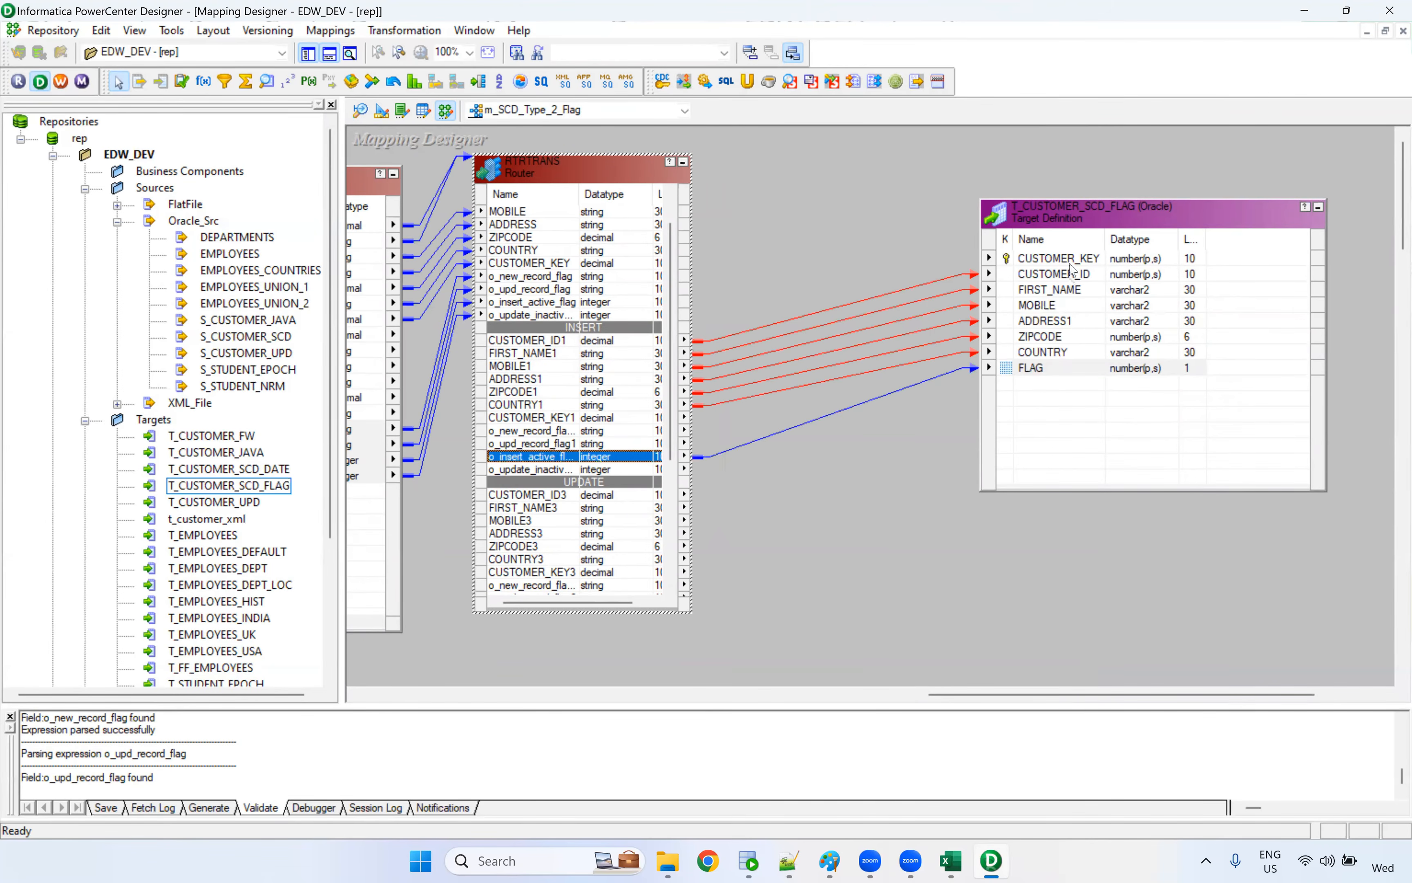
# Switch to the SCD Types workbook in Excel, examine T_Customer_Flag's cust_key column on the Type-2 Flag sheet, and return to PowerCenter Designer
pyautogui.click(1071, 260)
pyautogui.click(948, 858)
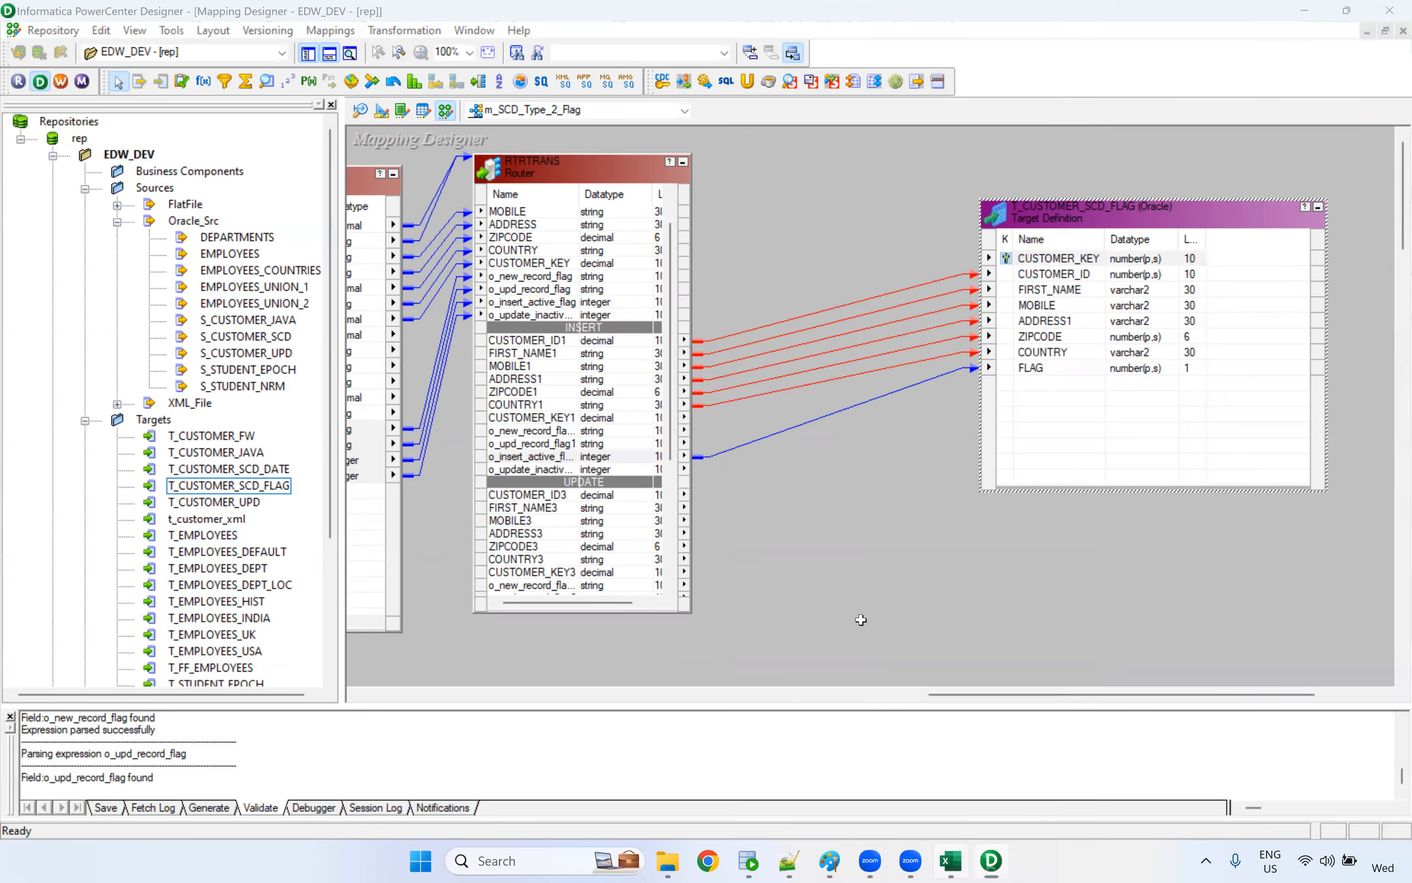
pyautogui.moveTo(693, 295); pyautogui.dragTo(694, 314)
pyautogui.moveTo(700, 486); pyautogui.dragTo(706, 507)
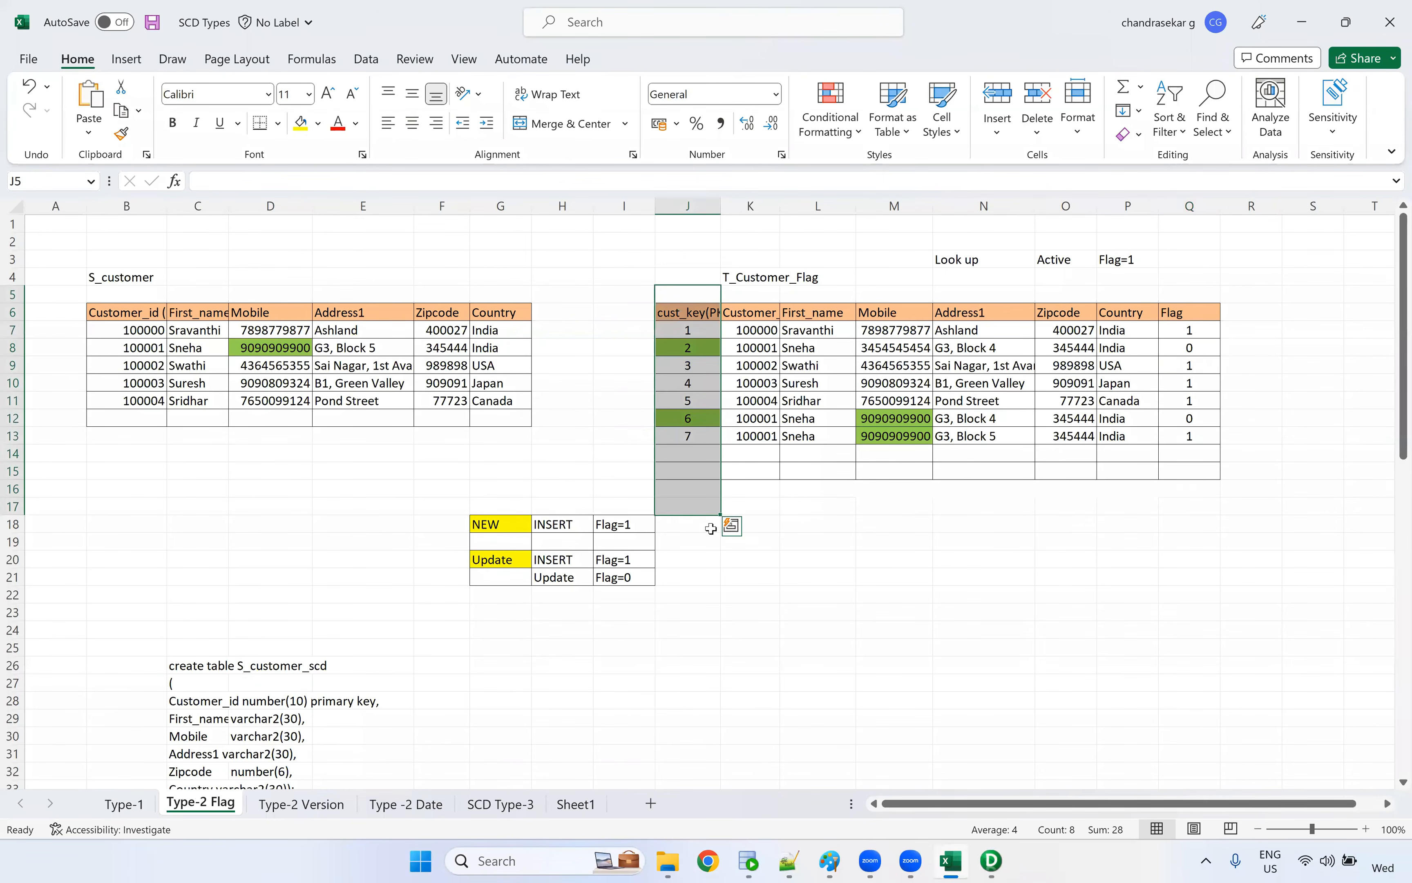
pyautogui.hotkey('alt', 'Tab')
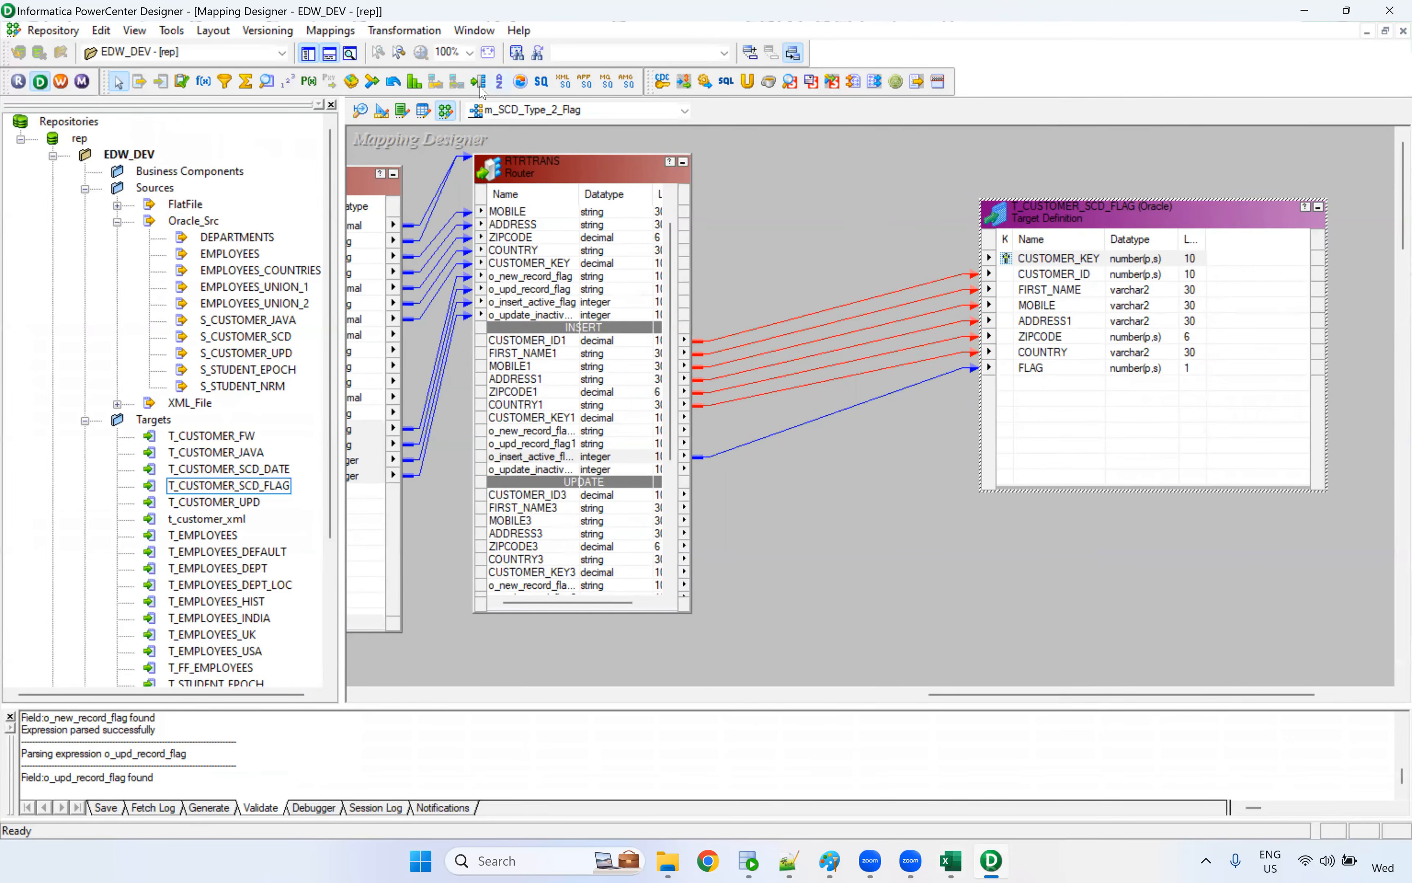
# Add a Sequence Generator between the Router and the target and link its NEXTVAL port to CUSTOMER_KEY
pyautogui.click(288, 81)
pyautogui.click(683, 172)
pyautogui.click(724, 180)
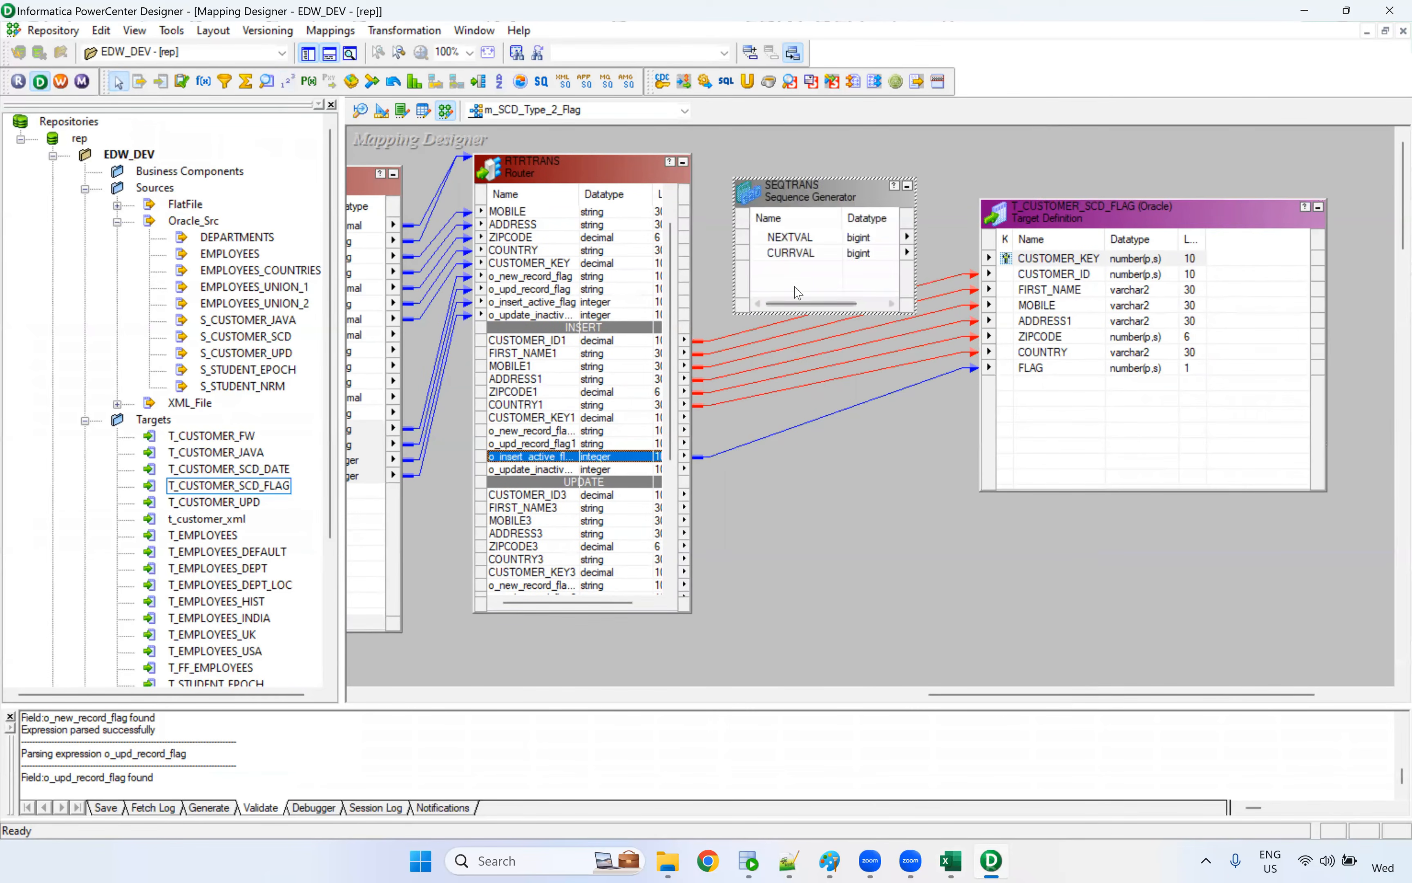
pyautogui.click(771, 244)
pyautogui.moveTo(773, 245); pyautogui.dragTo(1056, 259)
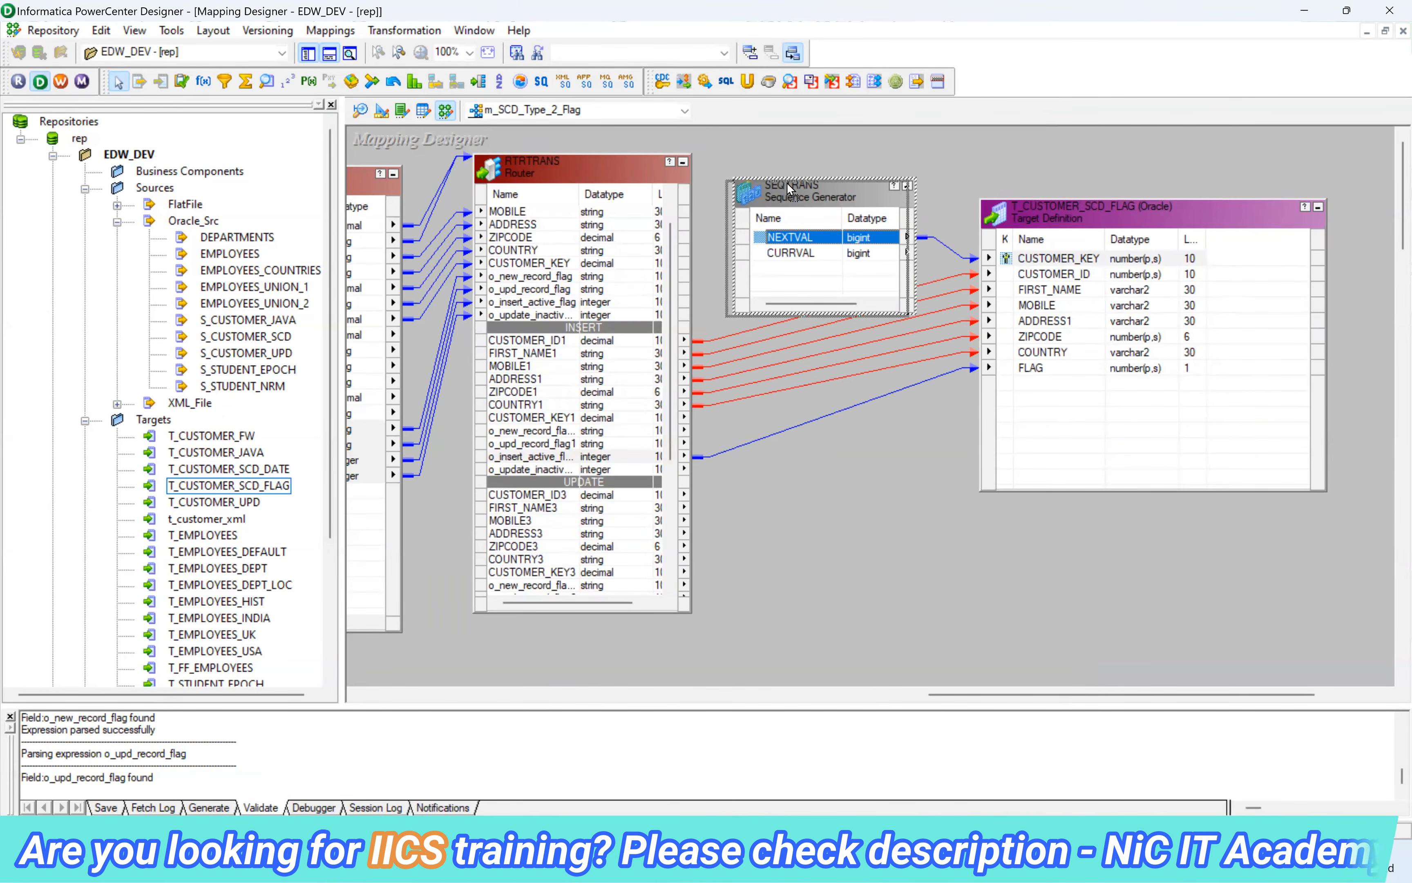
# Set the Sequence Generator's Start Value to 1 and save the mapping
pyautogui.doubleClick(786, 179)
pyautogui.click(459, 139)
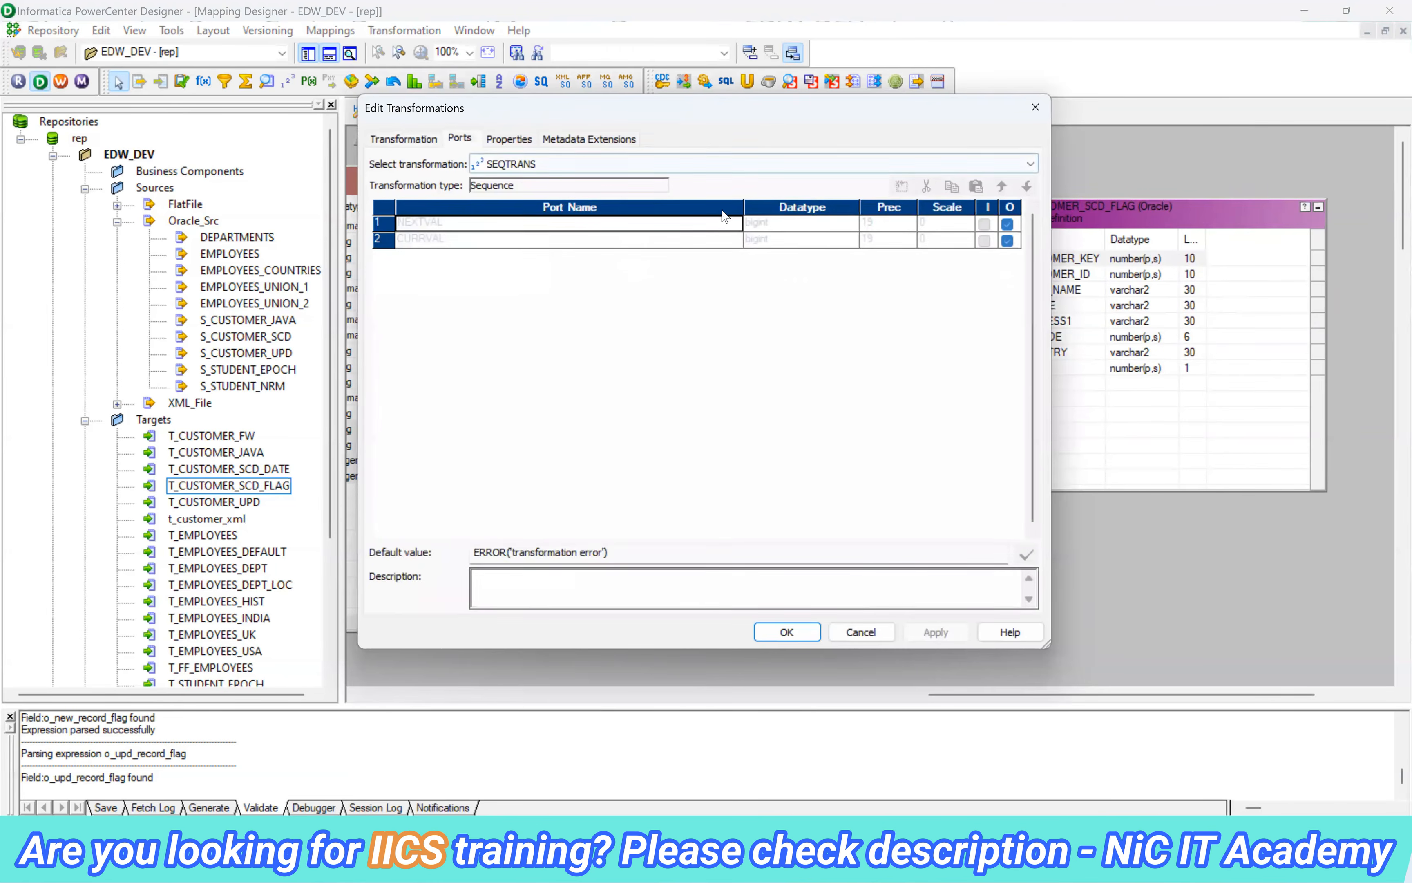
pyautogui.click(509, 138)
pyautogui.moveTo(643, 221); pyautogui.dragTo(601, 220)
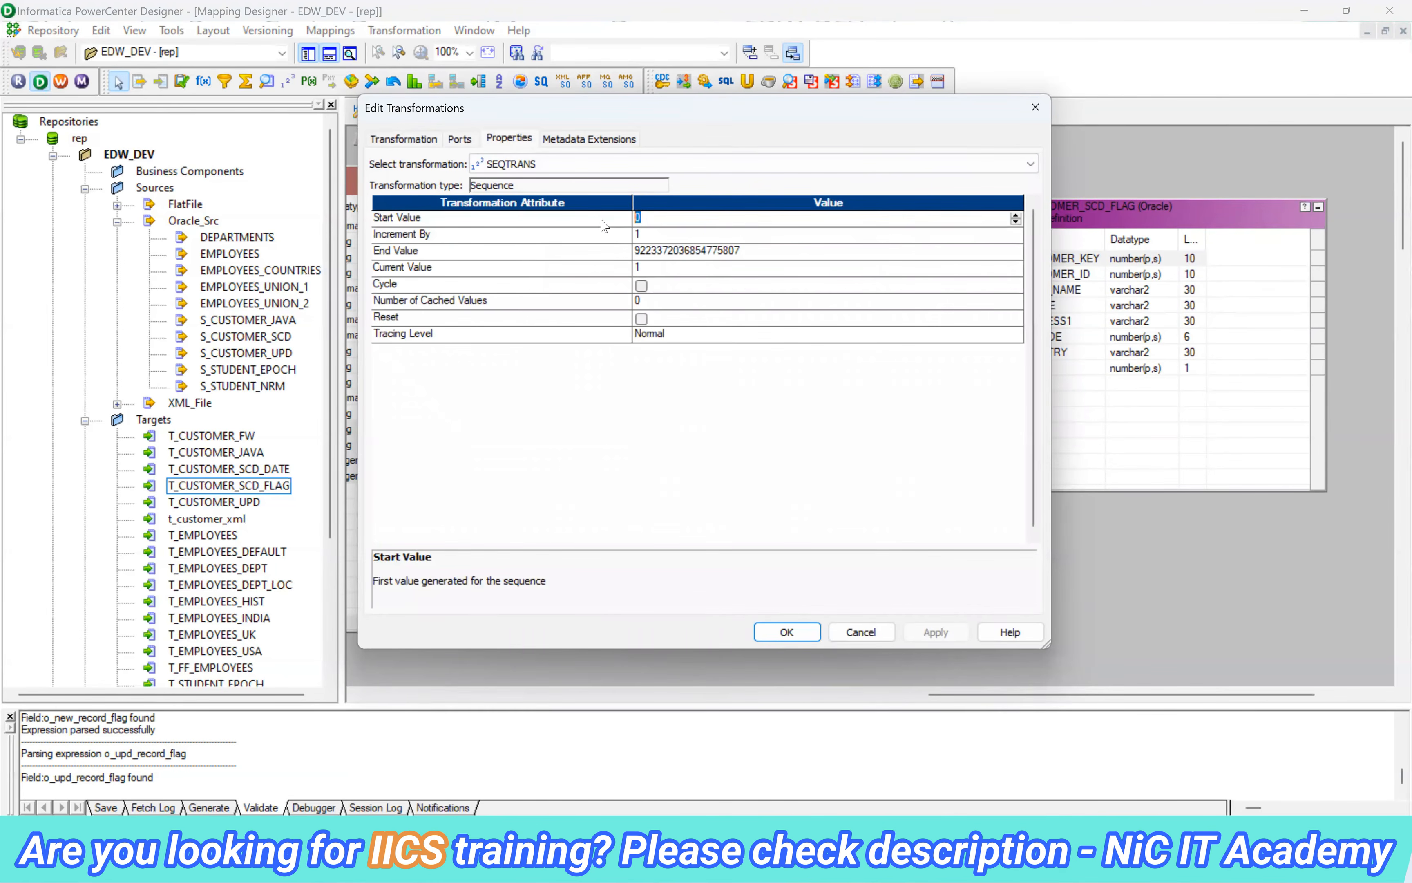
pyautogui.write('1')
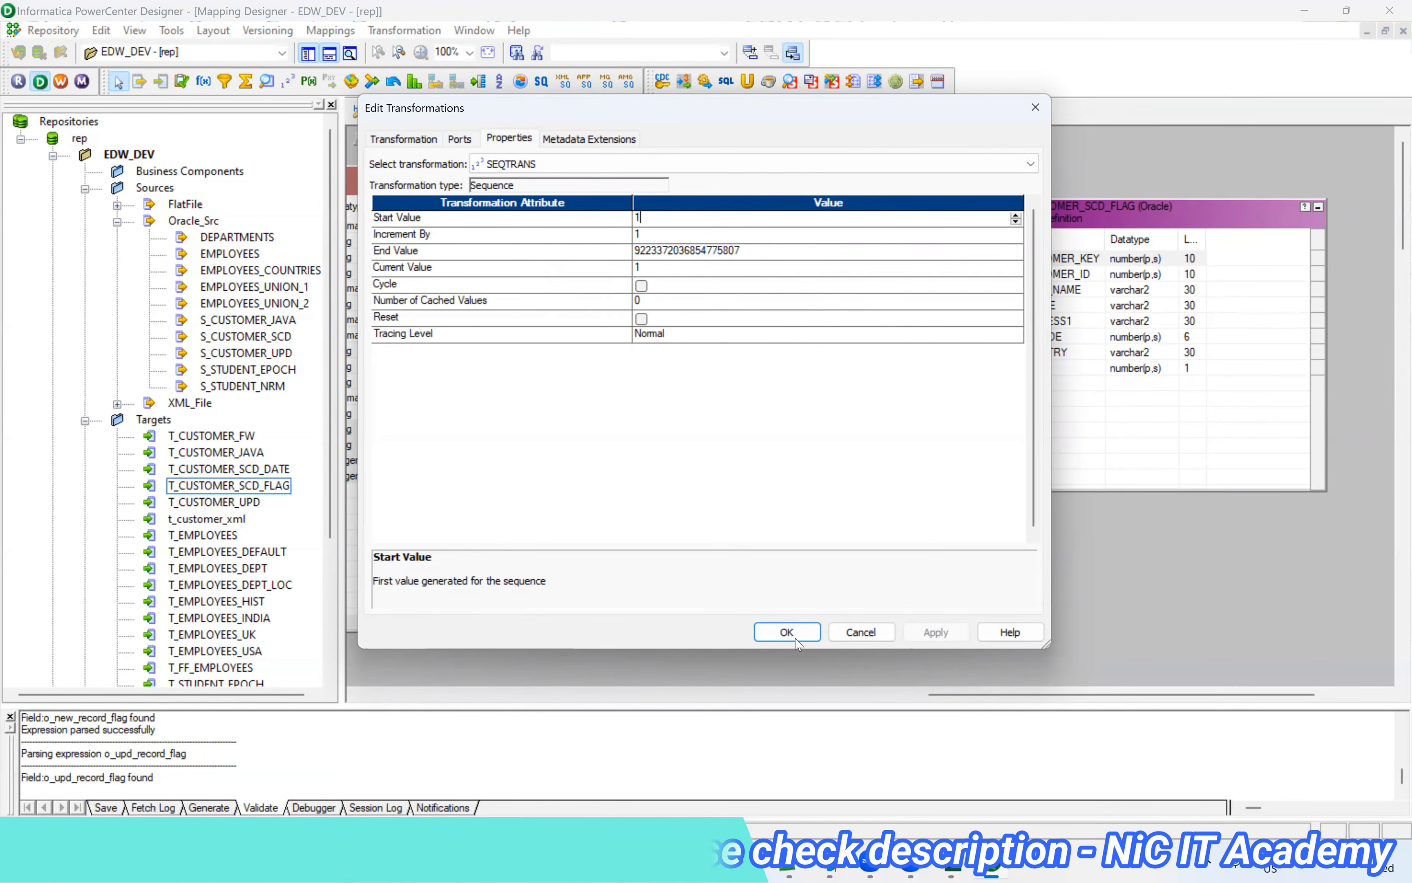
pyautogui.press('Return')
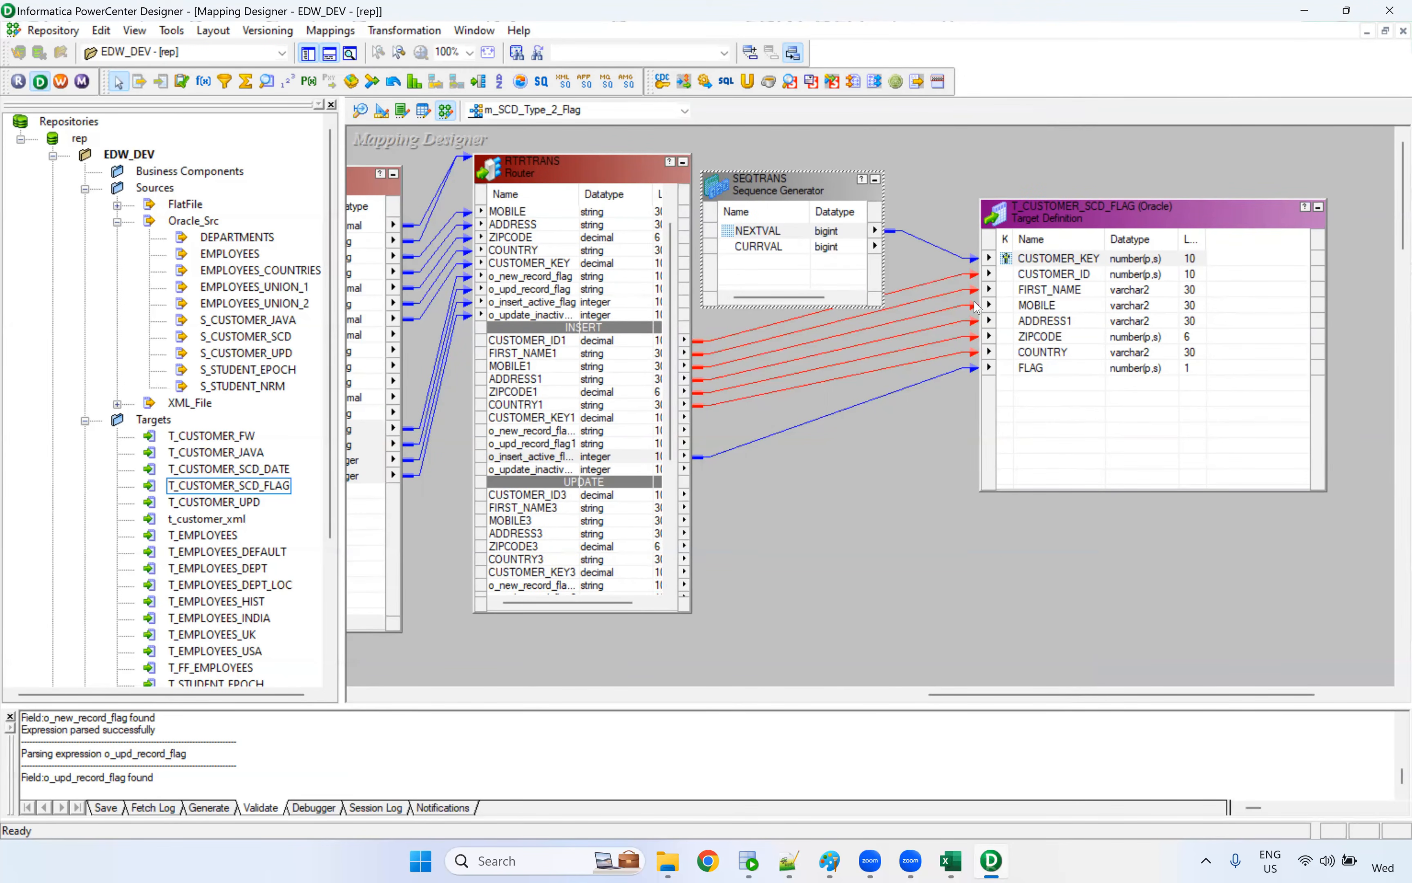
pyautogui.hotkey('ctrl', 's')
# Paste two copies of the T_CUSTOMER_SCD_FLAG target, placing one below the original and shortening the original's box to make room
pyautogui.click(1055, 227)
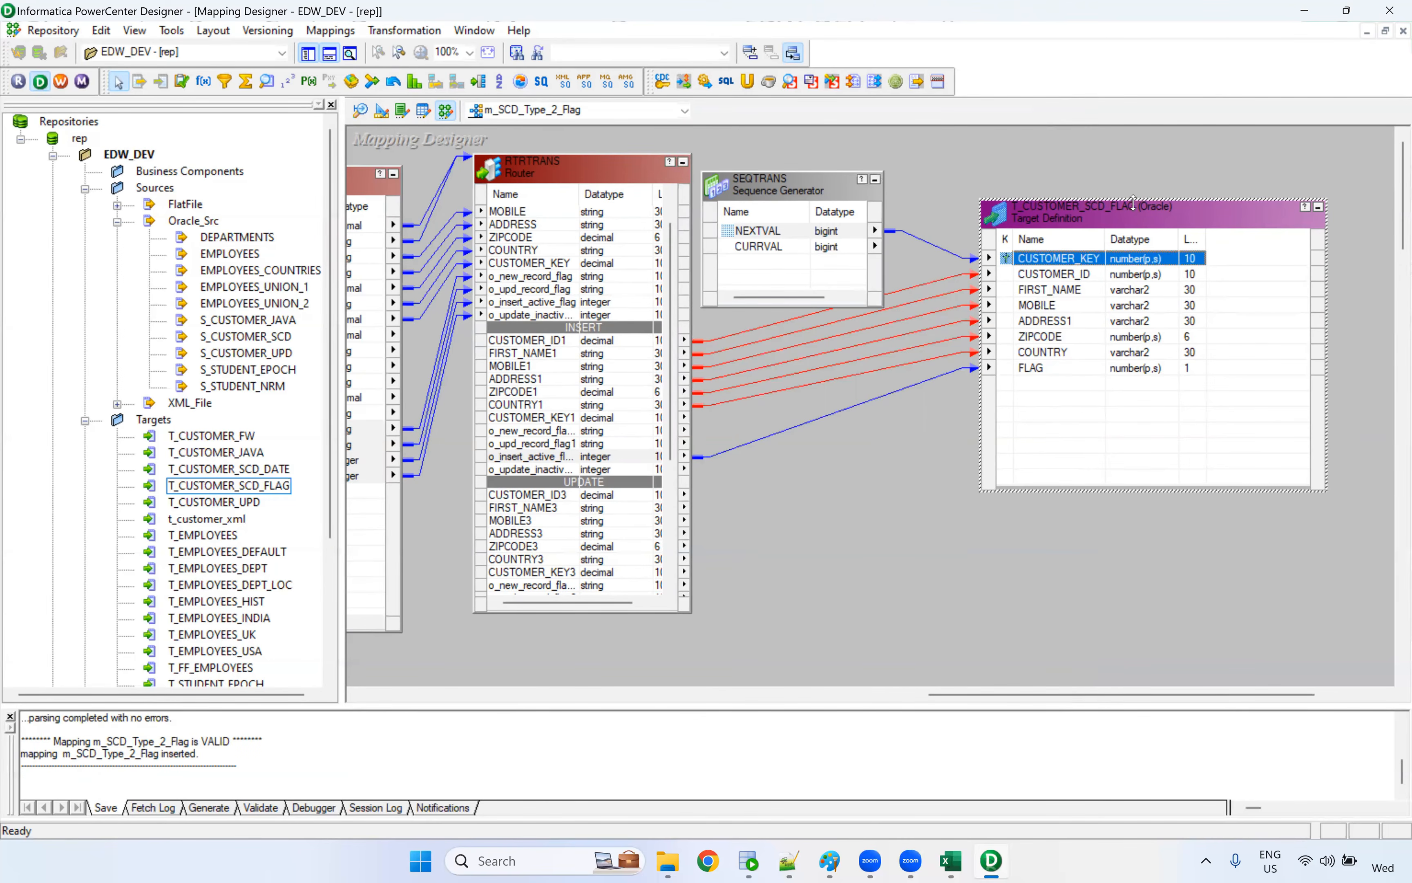
pyautogui.moveTo(1132, 204)
pyautogui.mouseDown()
pyautogui.moveTo(1112, 170)
pyautogui.moveTo(1120, 178)
pyautogui.mouseUp()
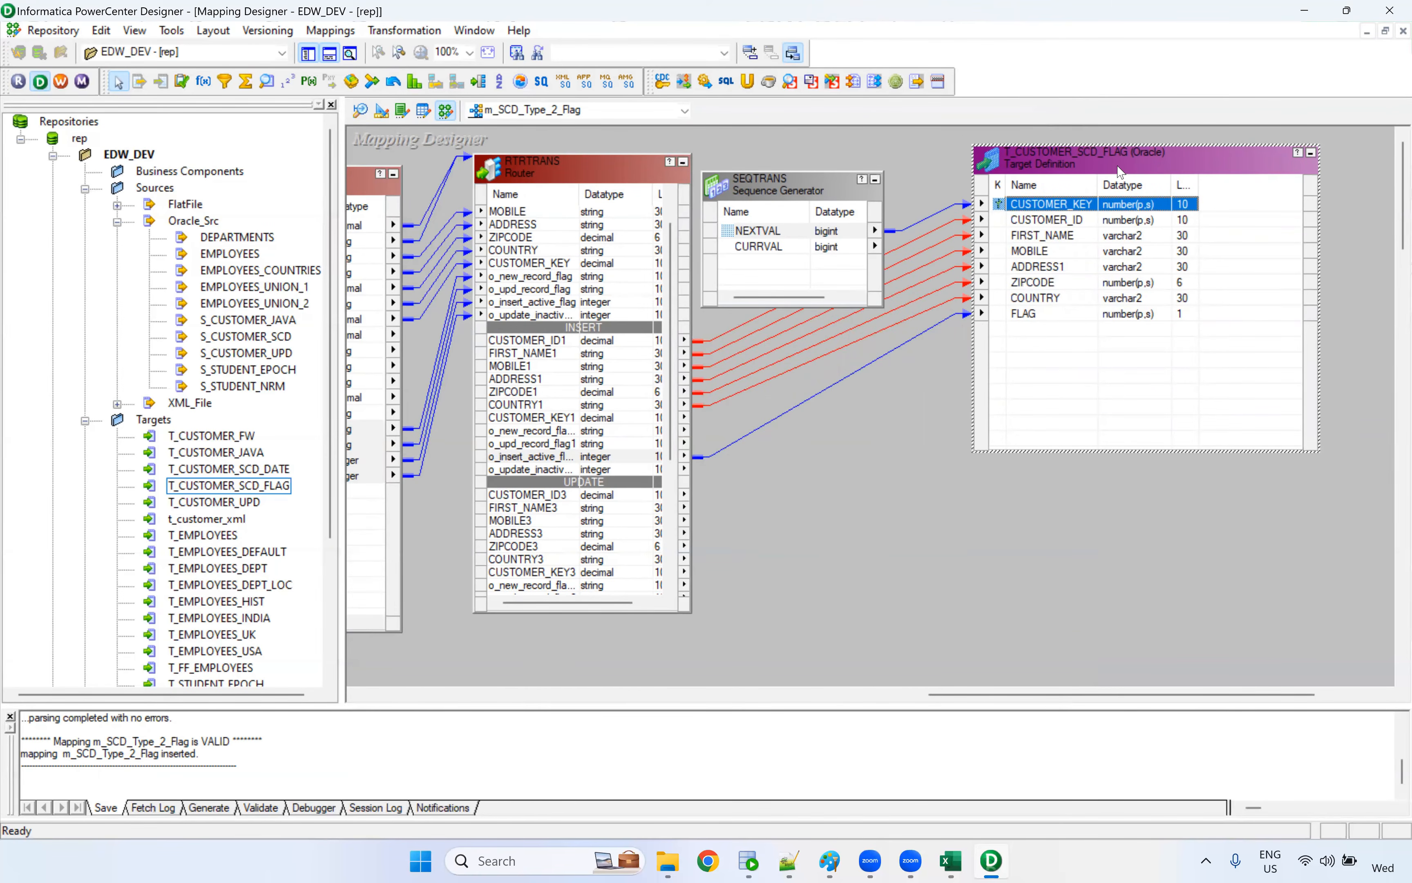
pyautogui.hotkey('ctrl', 'c')
pyautogui.hotkey('ctrl', 'v')
pyautogui.hotkey('ctrl', 'v')
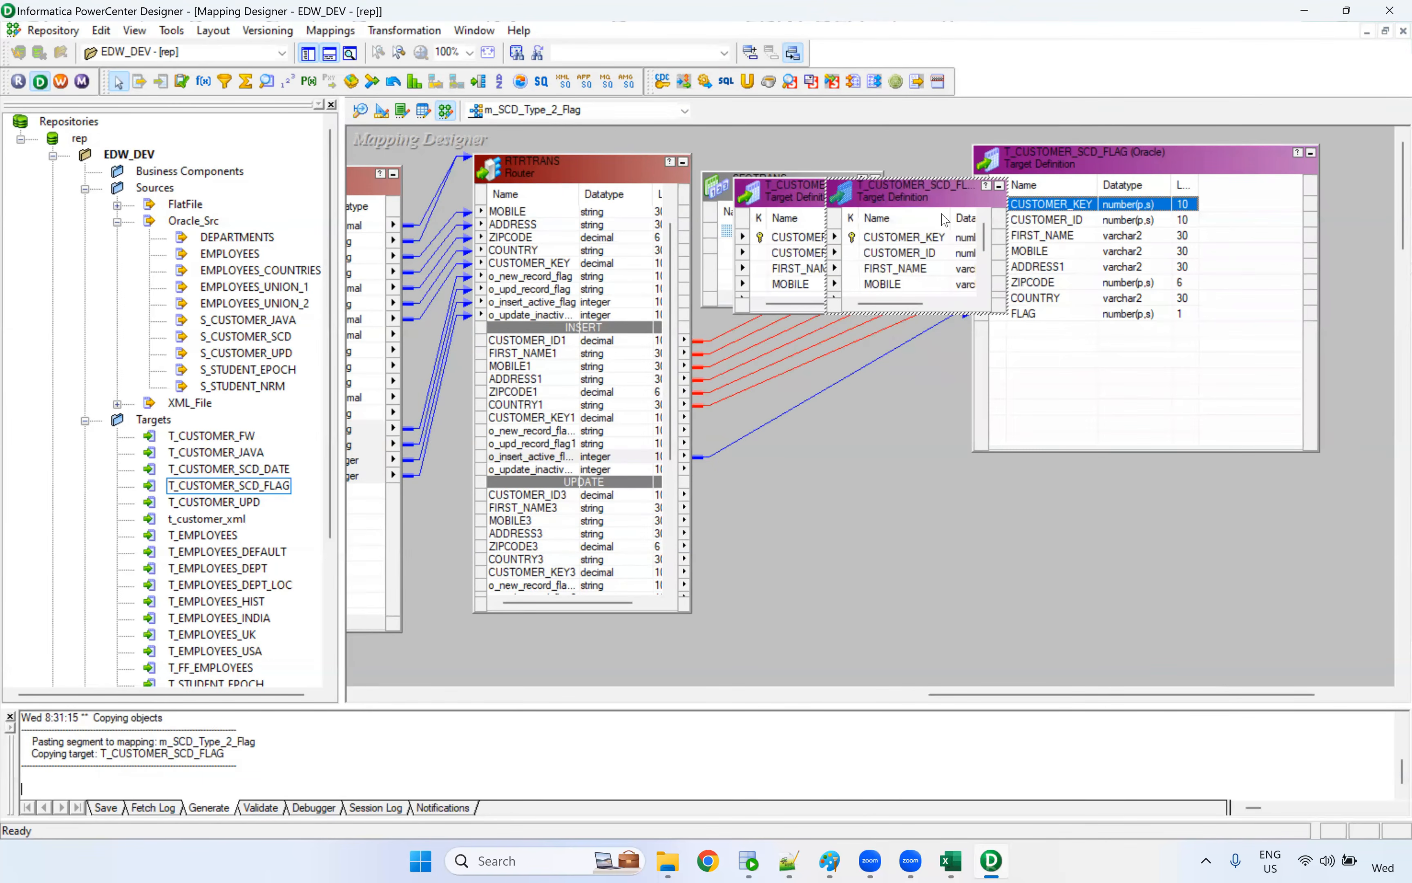
pyautogui.moveTo(1065, 467); pyautogui.dragTo(1105, 525)
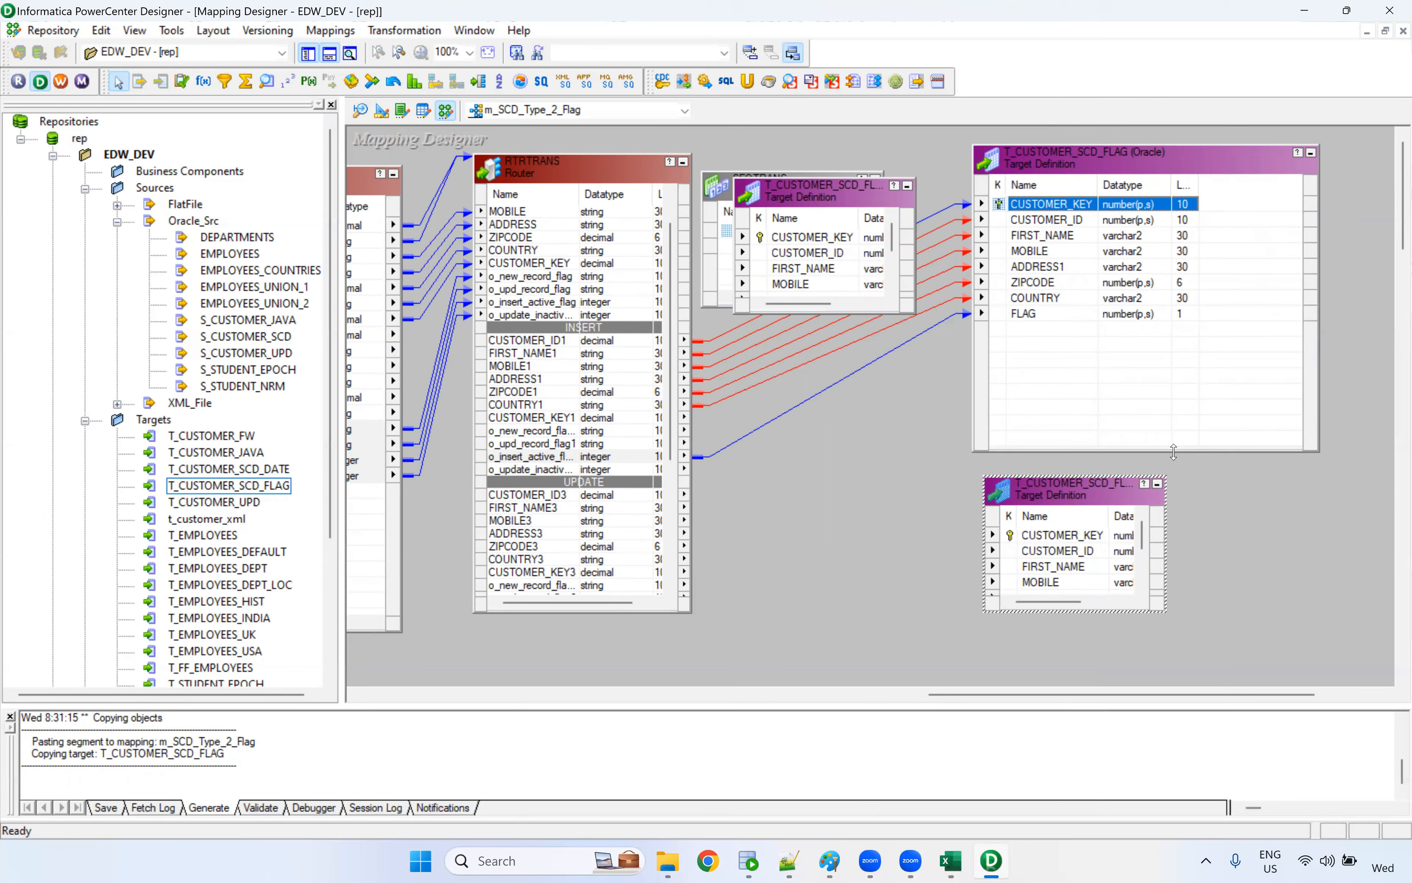
pyautogui.moveTo(1172, 451); pyautogui.dragTo(1173, 344)
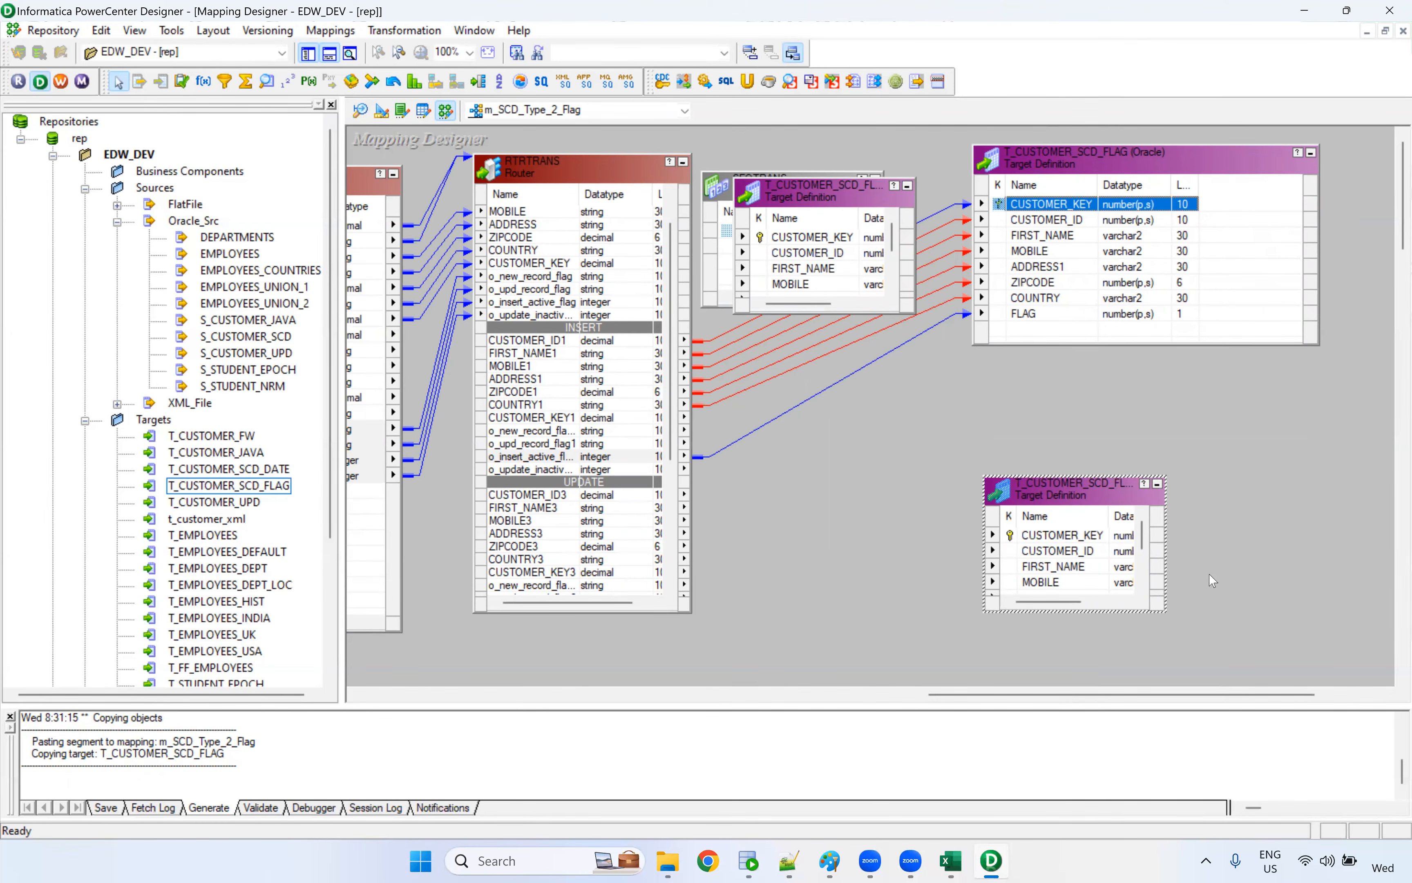
# Switch to the Excel workbook, examine the Update rule's INSERT Flag=1 and Update Flag=0 rows, and return to PowerCenter Designer
pyautogui.click(959, 858)
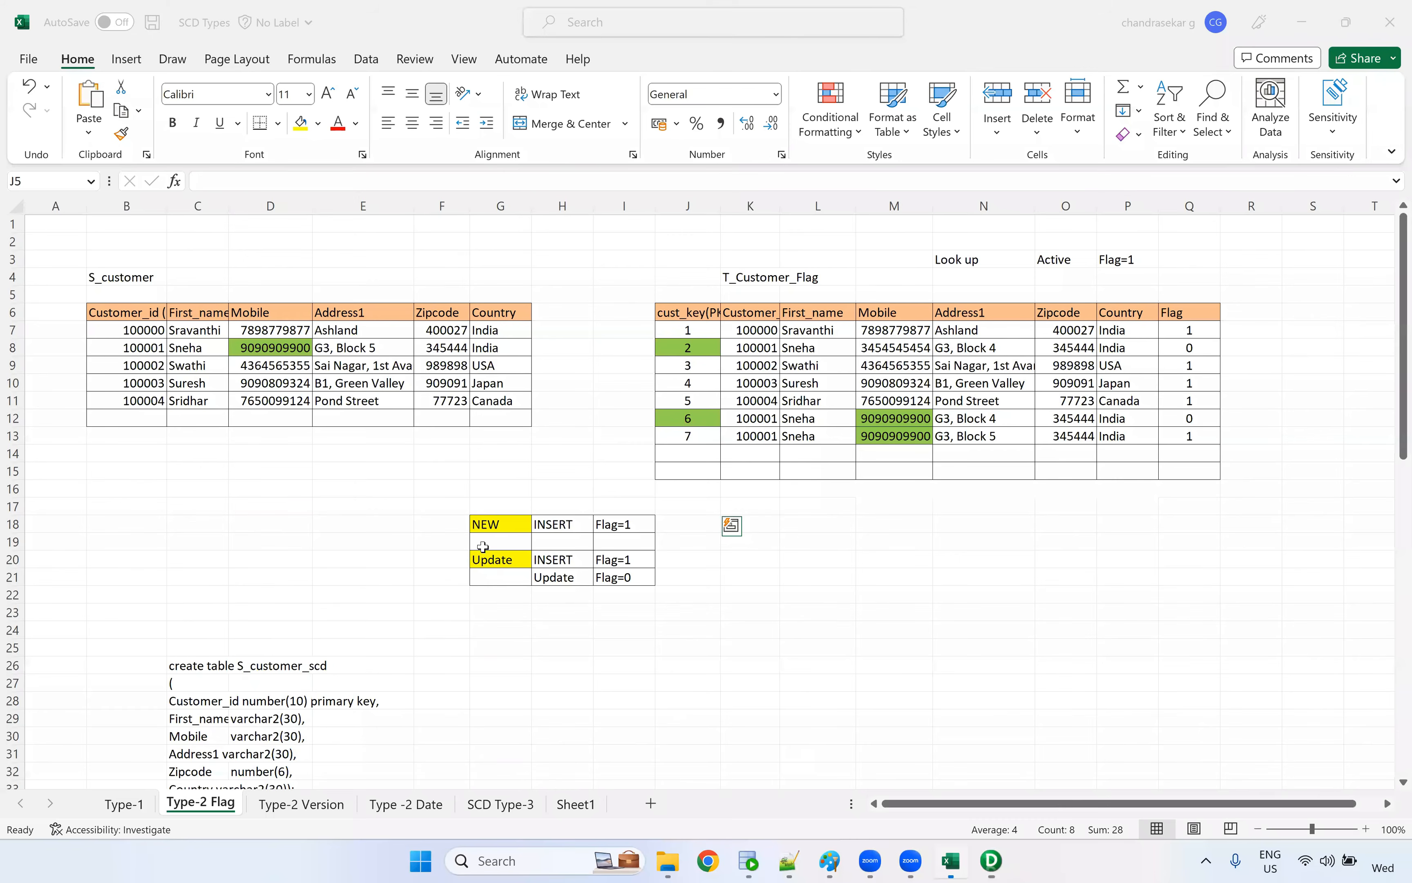
pyautogui.moveTo(440, 559); pyautogui.dragTo(671, 562)
pyautogui.moveTo(461, 576); pyautogui.dragTo(688, 578)
pyautogui.hotkey('alt', 'Tab')
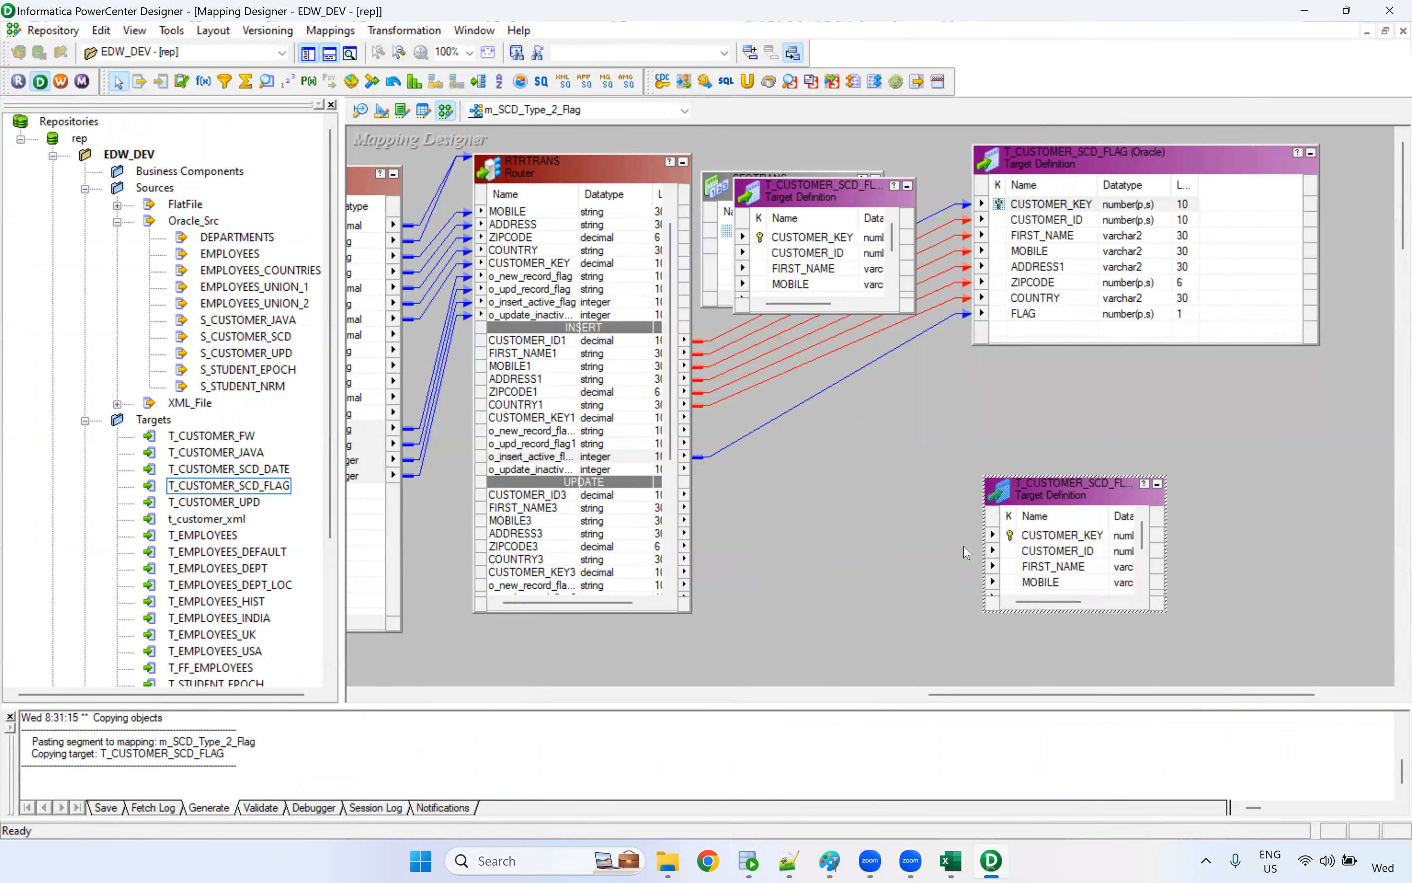
# Stack and resize the two target copies below the original, and hide the output window to enlarge the mapping workspace
pyautogui.moveTo(809, 210); pyautogui.dragTo(1042, 648)
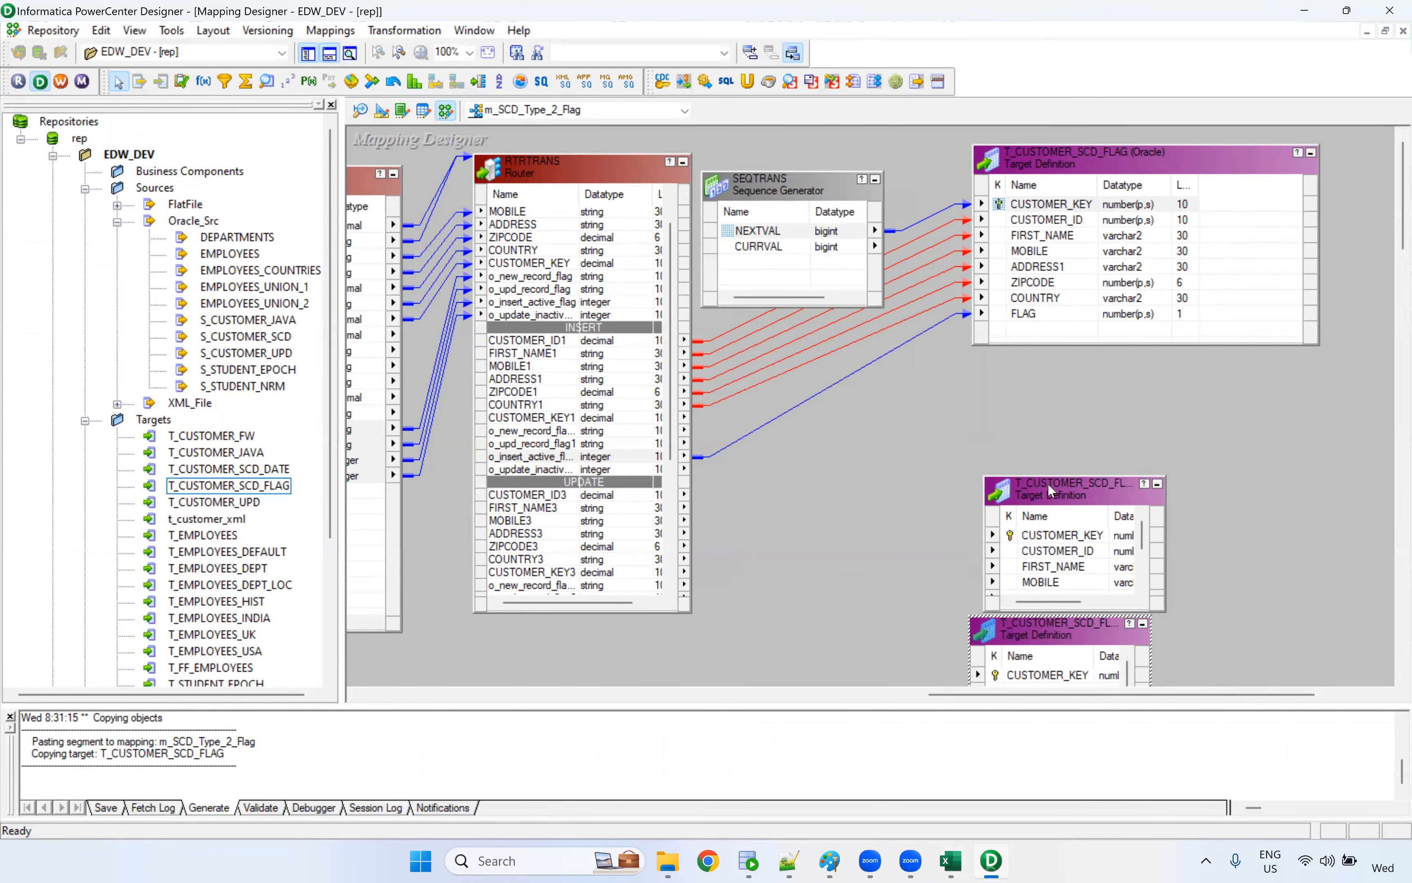
pyautogui.moveTo(1049, 477); pyautogui.dragTo(1097, 372)
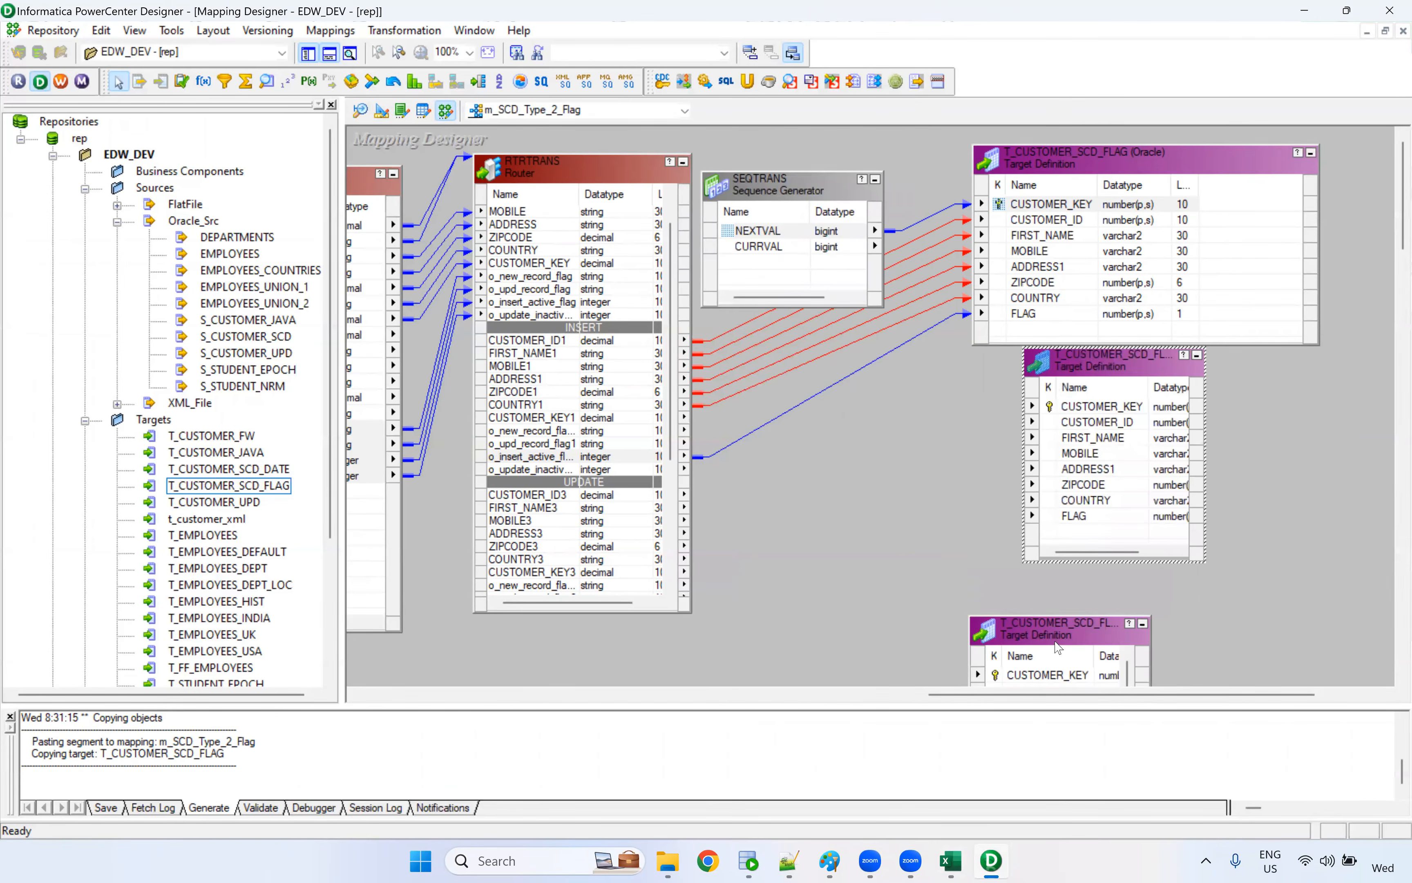
pyautogui.moveTo(992, 629); pyautogui.dragTo(1004, 591)
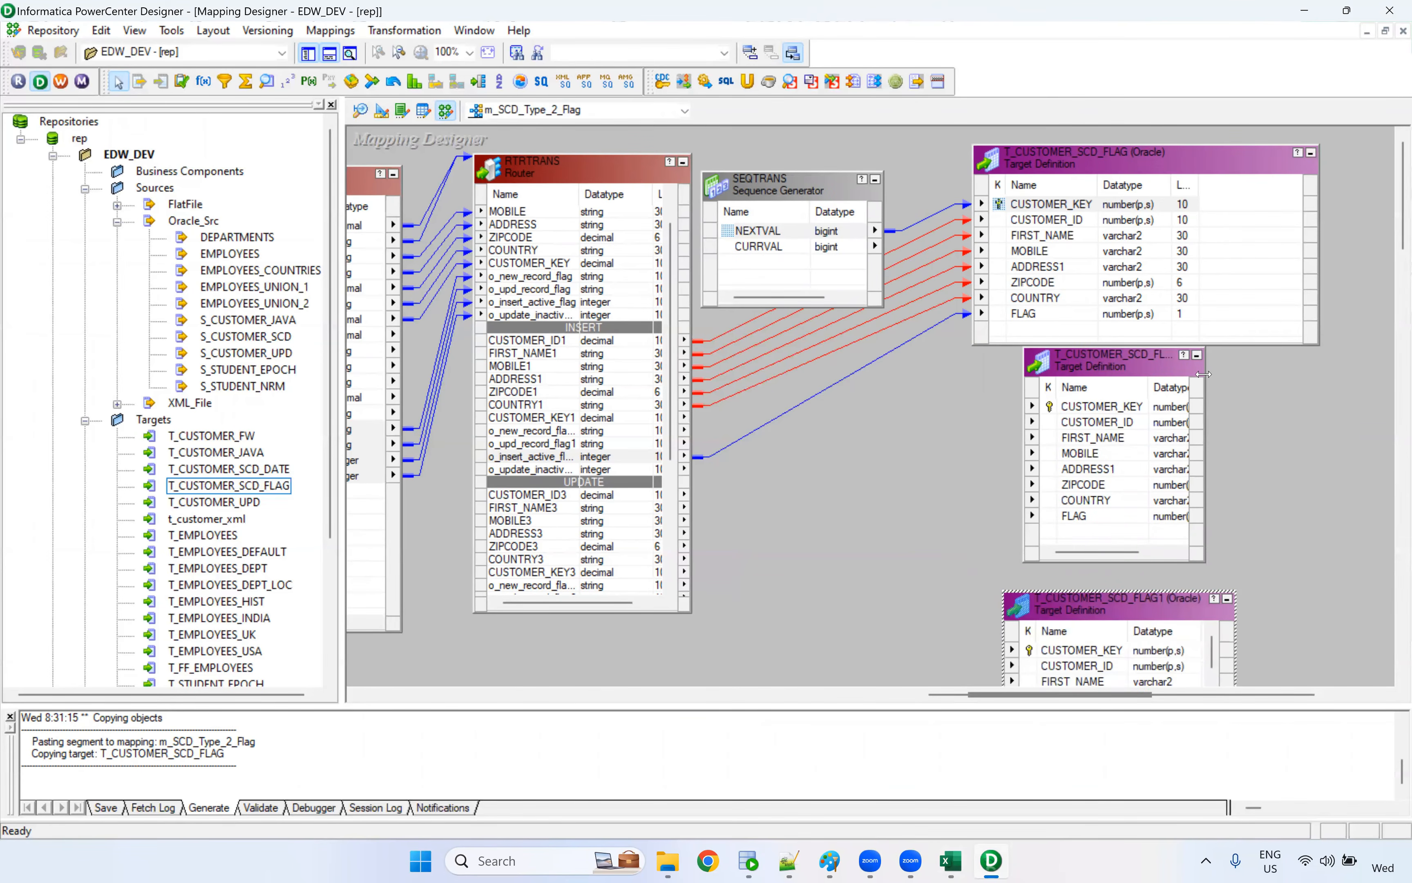
pyautogui.moveTo(1203, 374); pyautogui.dragTo(1271, 394)
pyautogui.moveTo(1139, 367); pyautogui.dragTo(1119, 375)
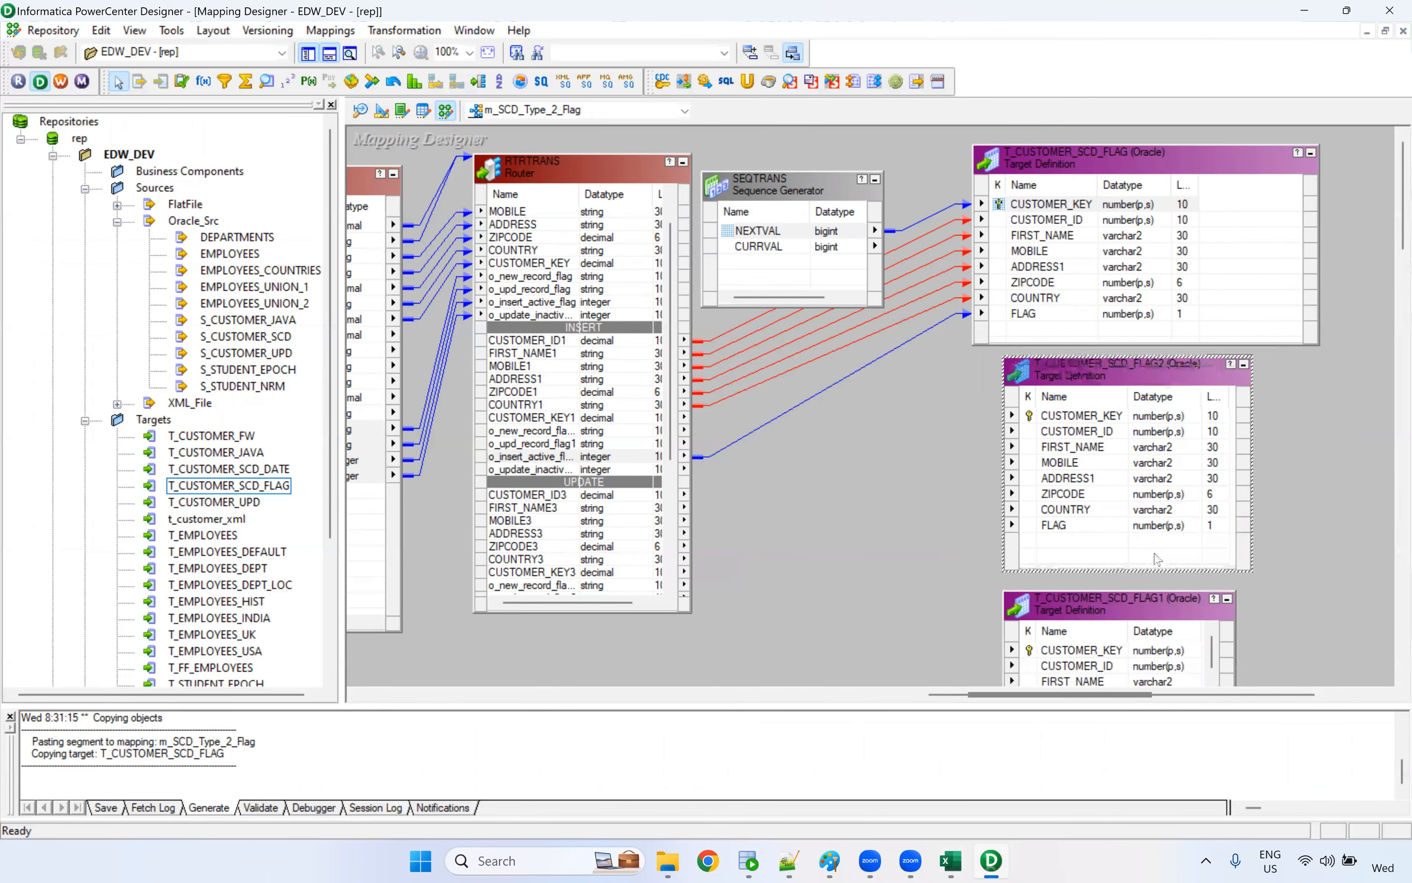
pyautogui.click(329, 54)
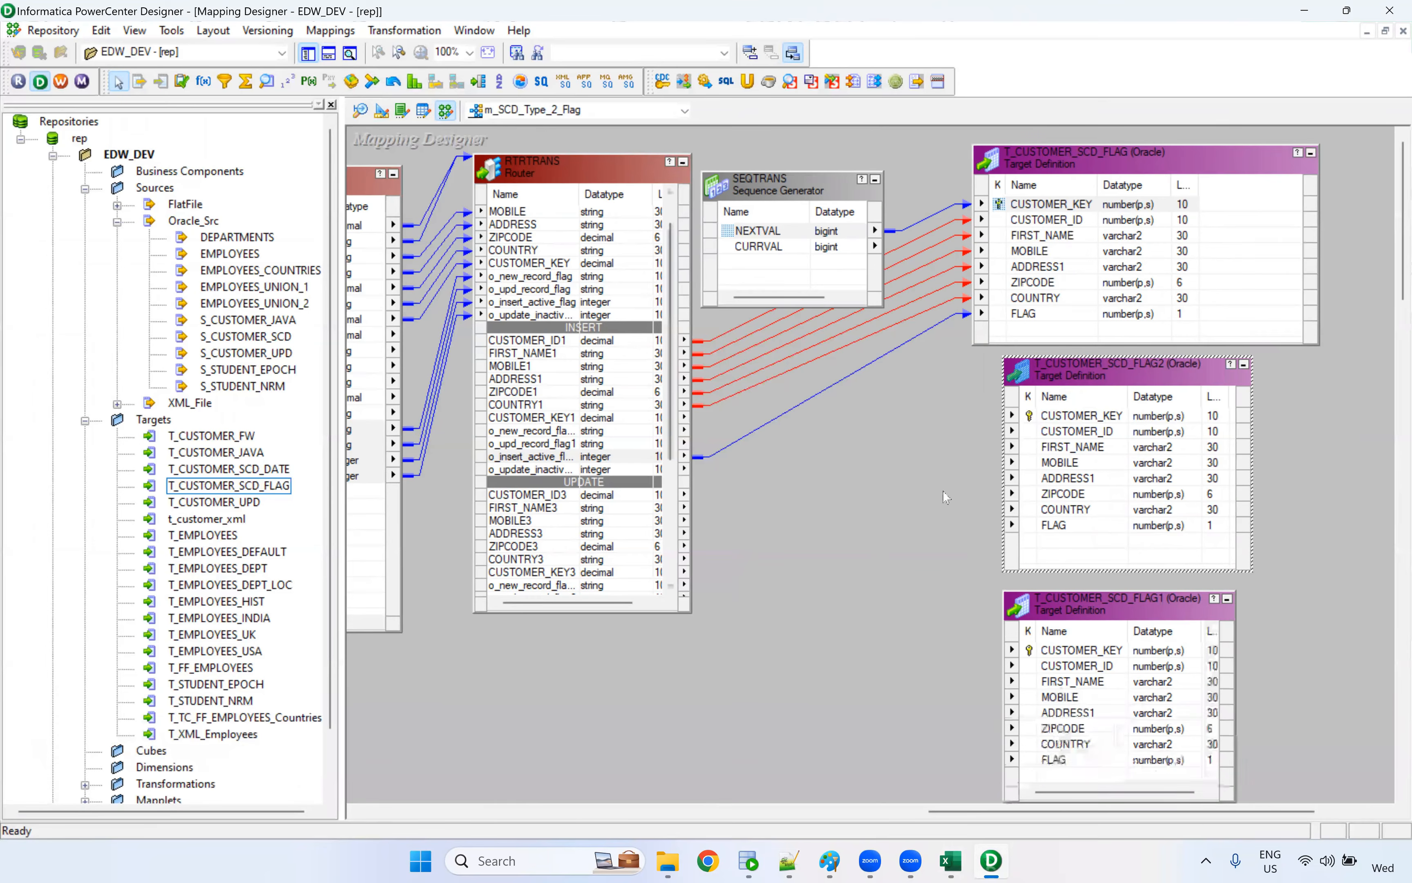
# Link the UPDATE group's ports CUSTOMER_ID3 through COUNTRY3 to the CUSTOMER_ID through COUNTRY columns of T_CUSTOMER_SCD_FLAG2
pyautogui.click(565, 456)
pyautogui.scroll(-2, 564, 455)
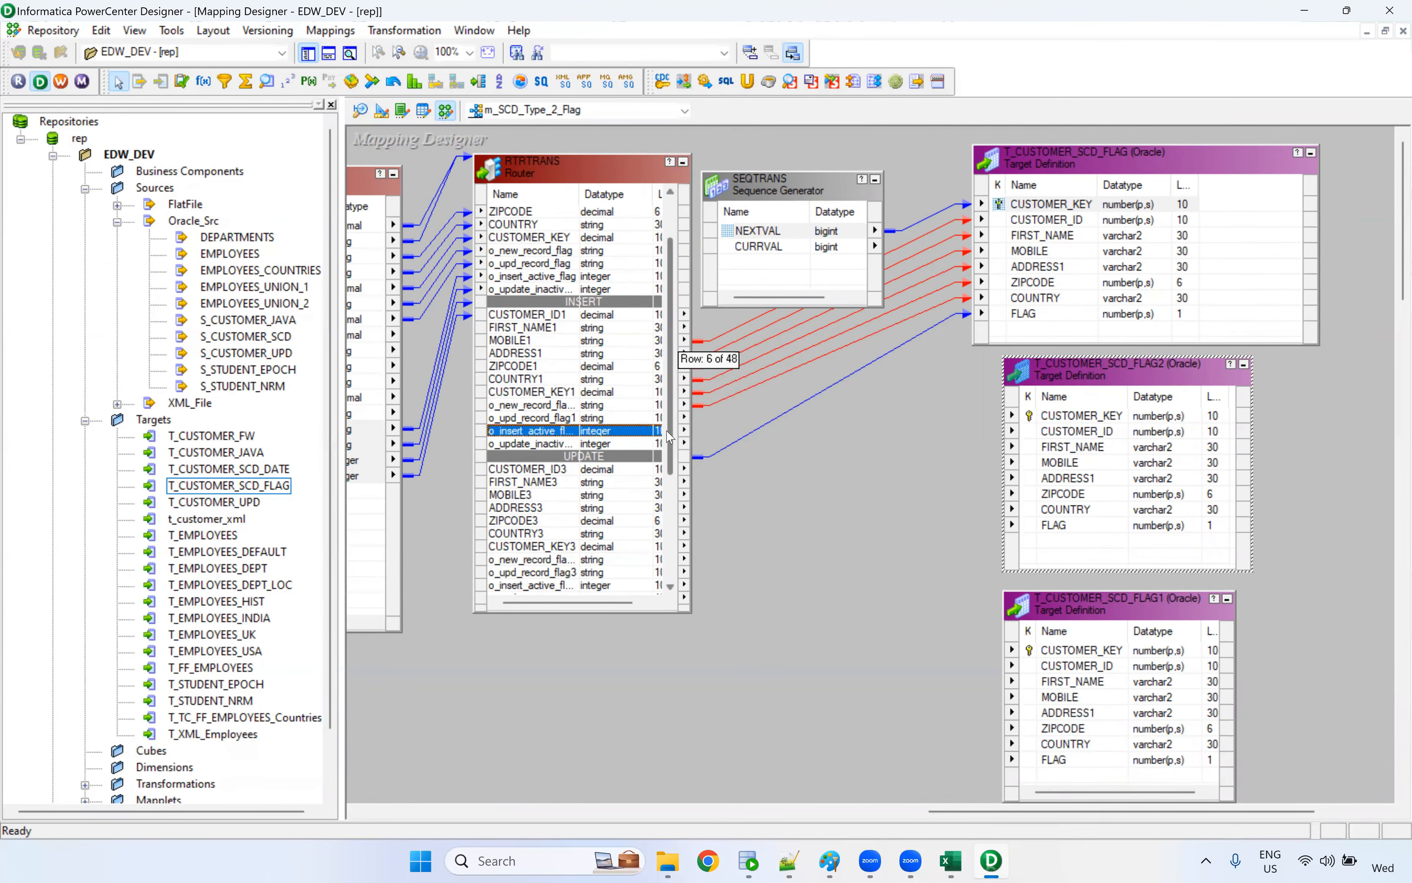
pyautogui.click(564, 448)
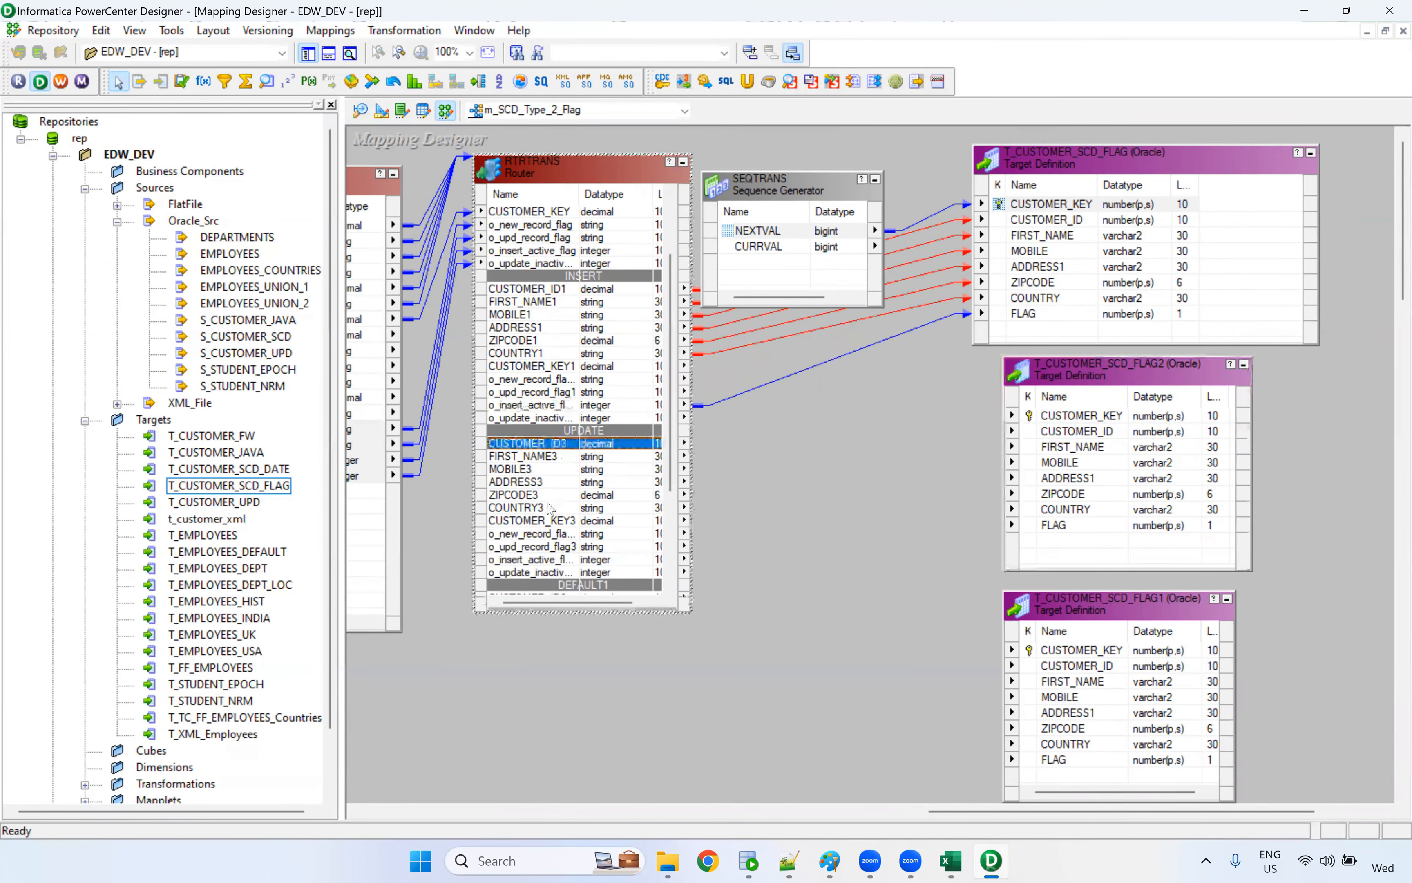
pyautogui.keyDown('shift'); pyautogui.click(543, 512); pyautogui.keyUp('shift')
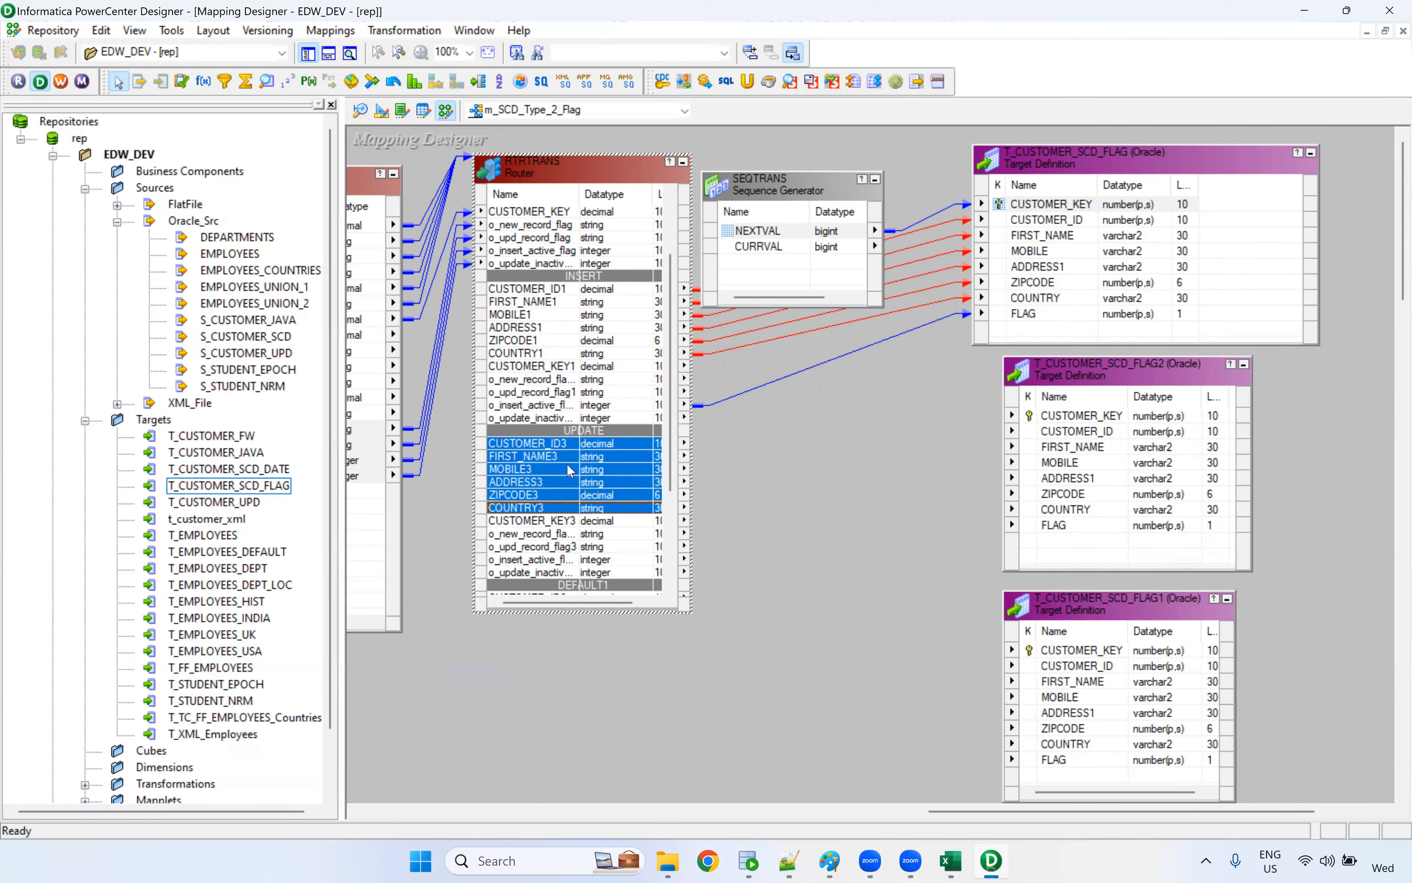
pyautogui.moveTo(563, 448); pyautogui.dragTo(1084, 445)
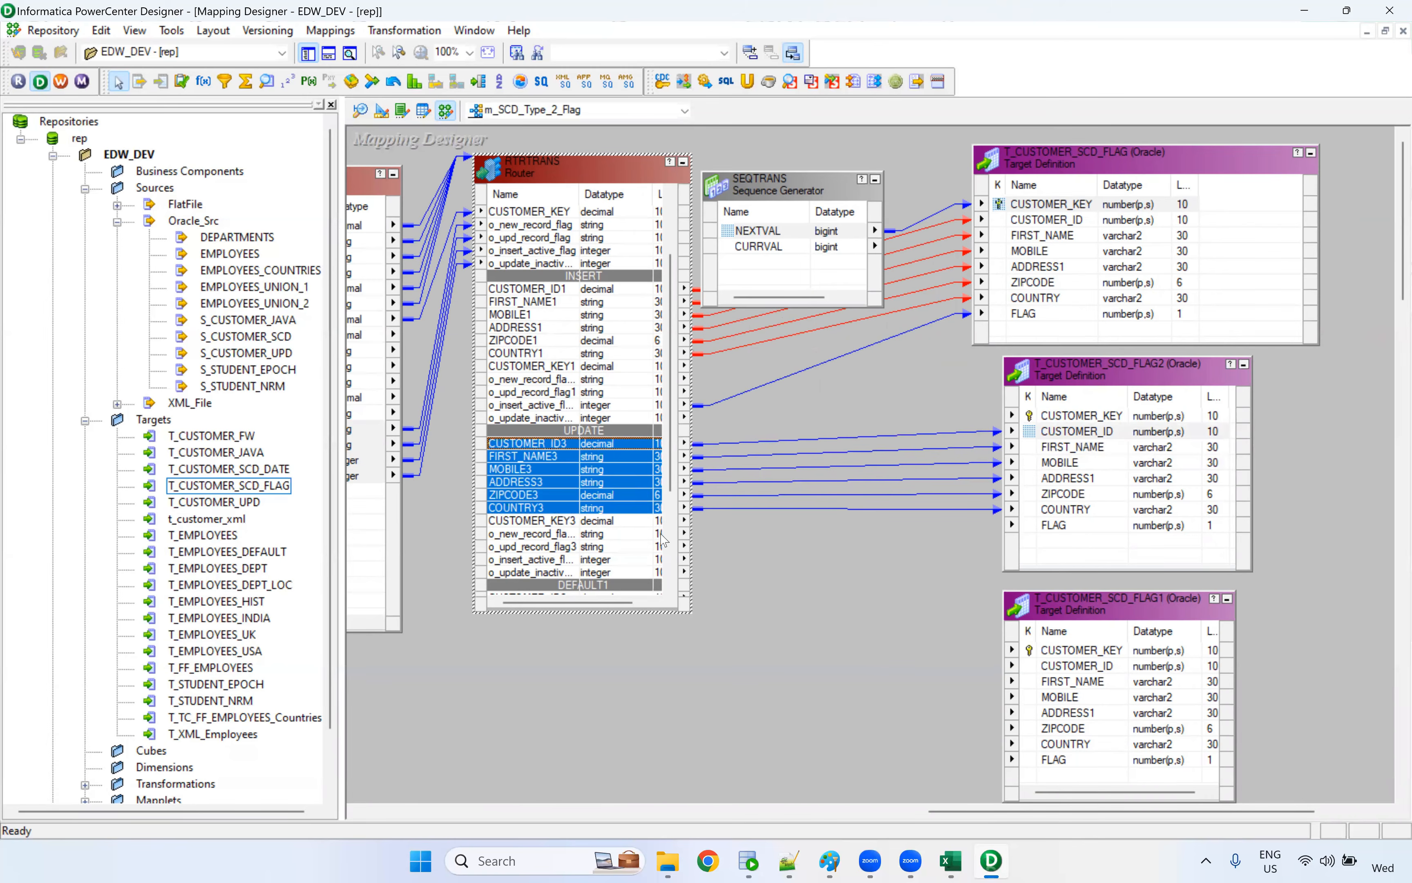
# In T_CUSTOMER_SCD_FLAG2, link FLAG from the UPDATE group's o_insert_active_flag port and CUSTOMER_KEY from the Sequence Generator's NEXTVAL
pyautogui.moveTo(559, 561); pyautogui.dragTo(1080, 528)
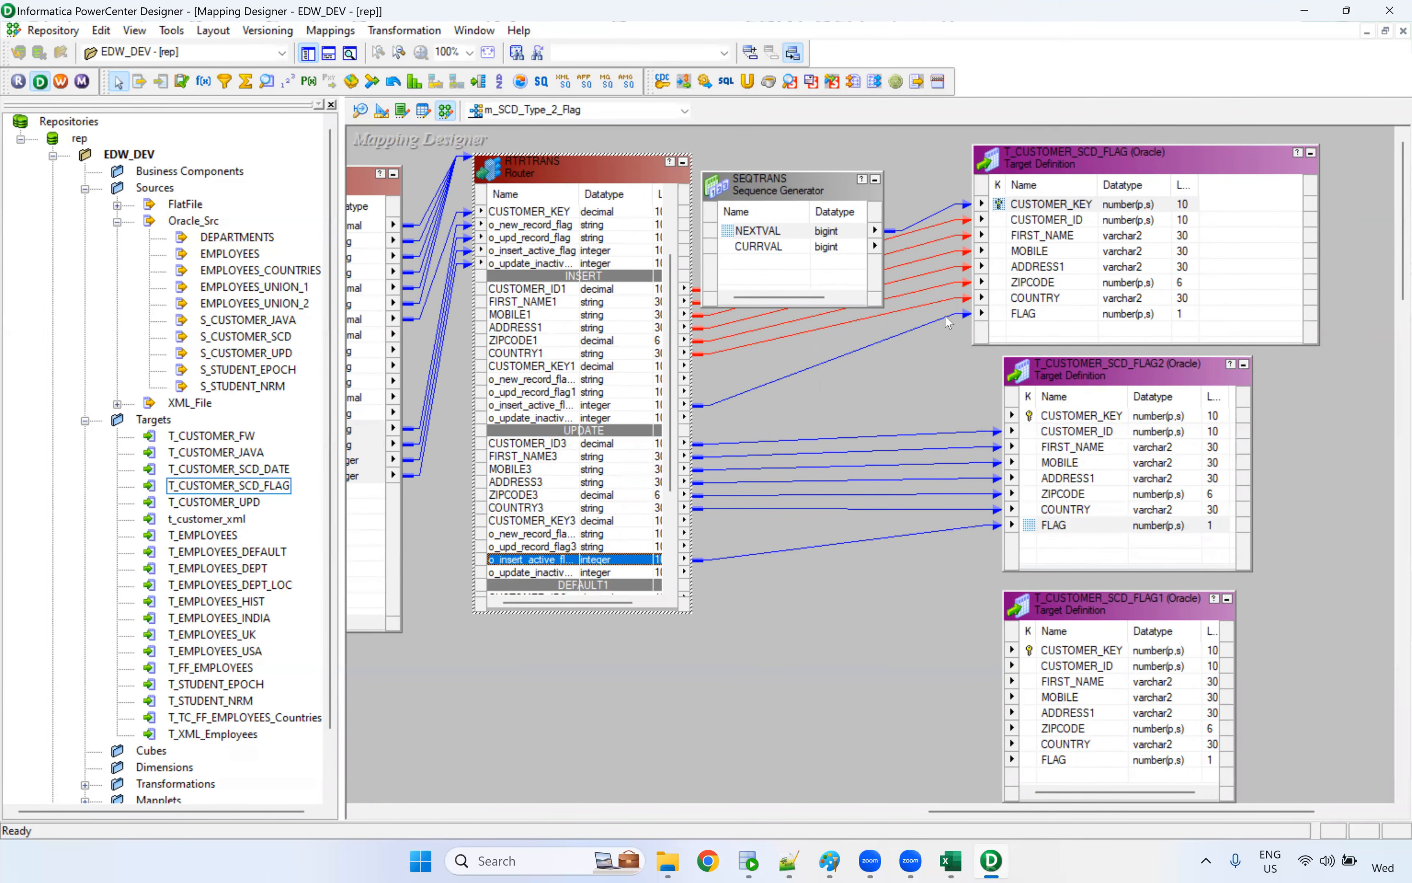
pyautogui.click(769, 232)
pyautogui.moveTo(772, 200); pyautogui.dragTo(1051, 415)
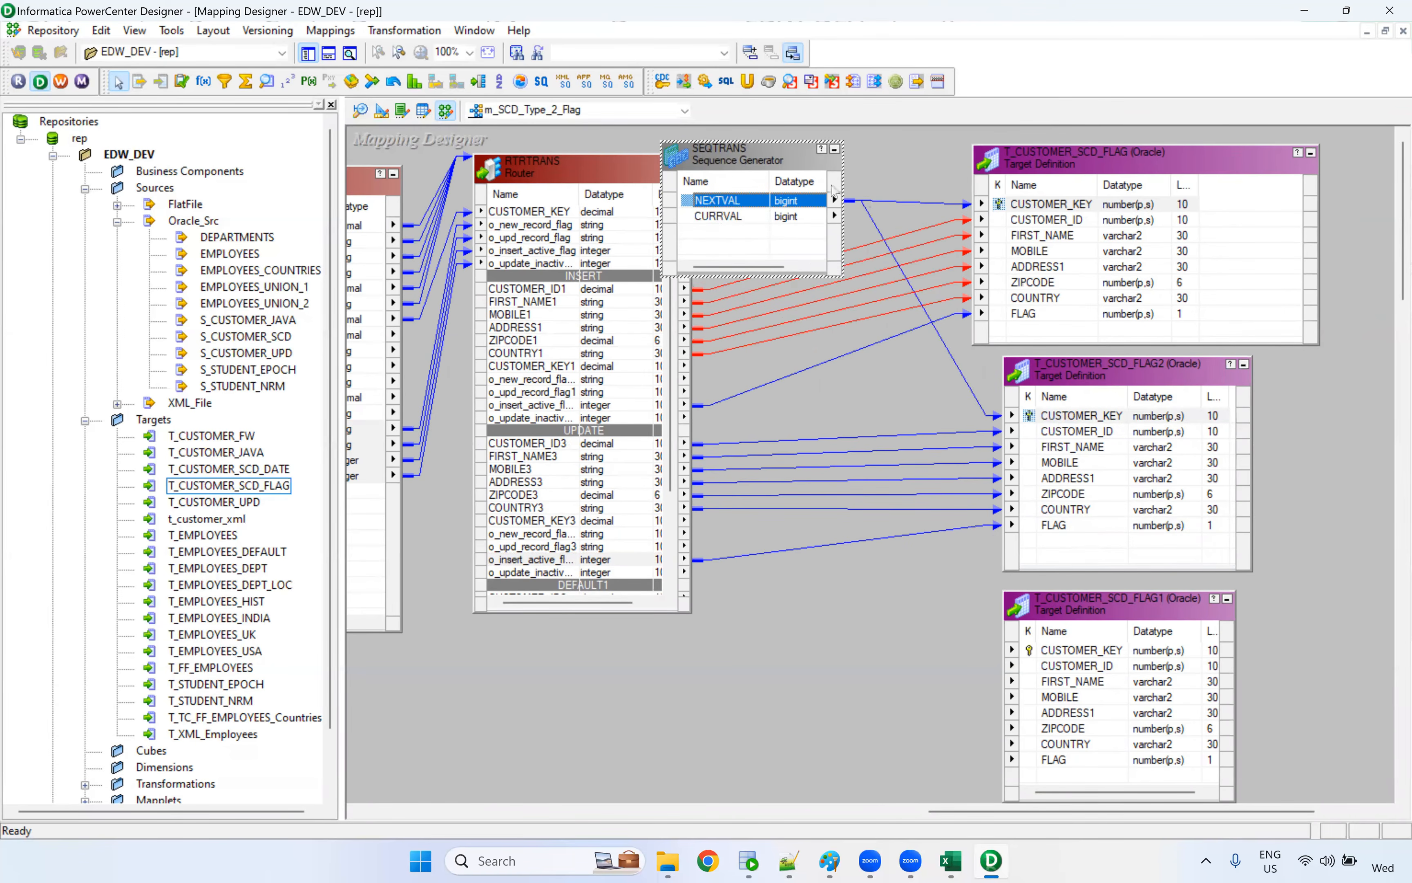
# Add an Update Strategy transformation below the Sequence Generator and link the Router UPDATE group's CUSTOMER_KEY3 port into it
pyautogui.moveTo(767, 164); pyautogui.dragTo(776, 167)
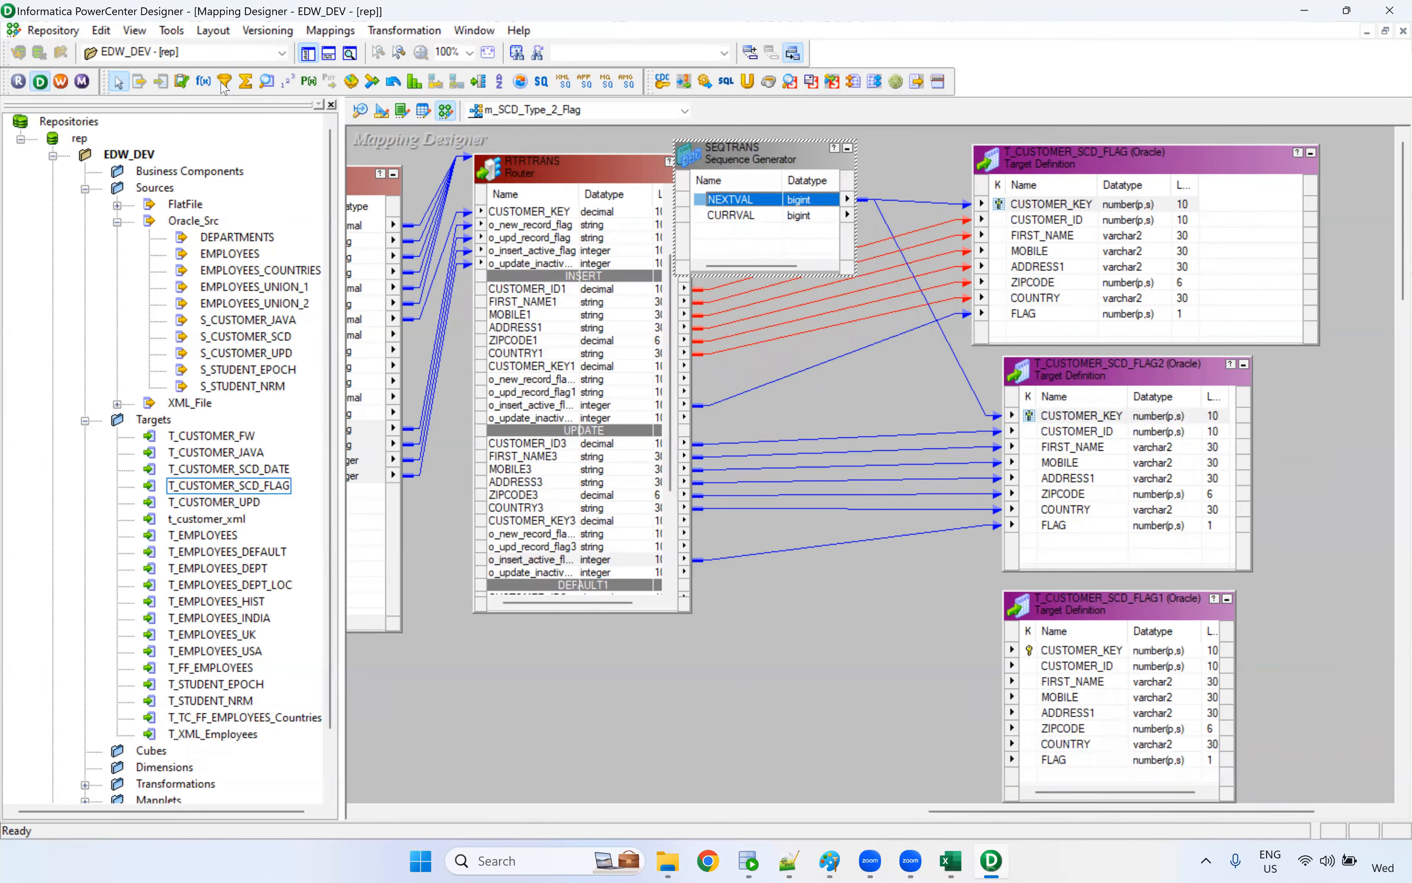
pyautogui.click(182, 81)
pyautogui.moveTo(780, 537); pyautogui.dragTo(932, 752)
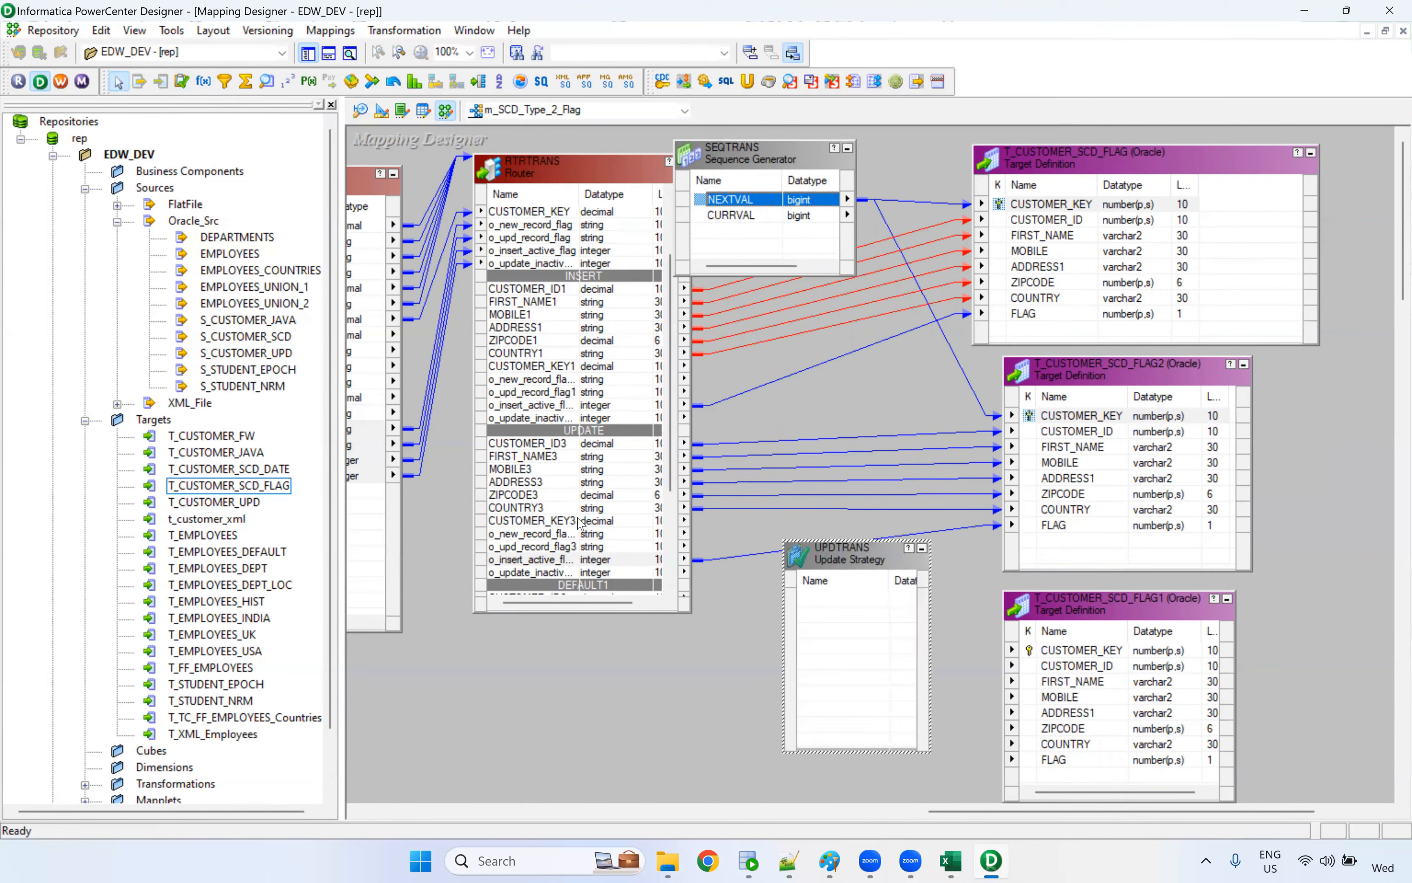
pyautogui.click(574, 531)
pyautogui.click(569, 523)
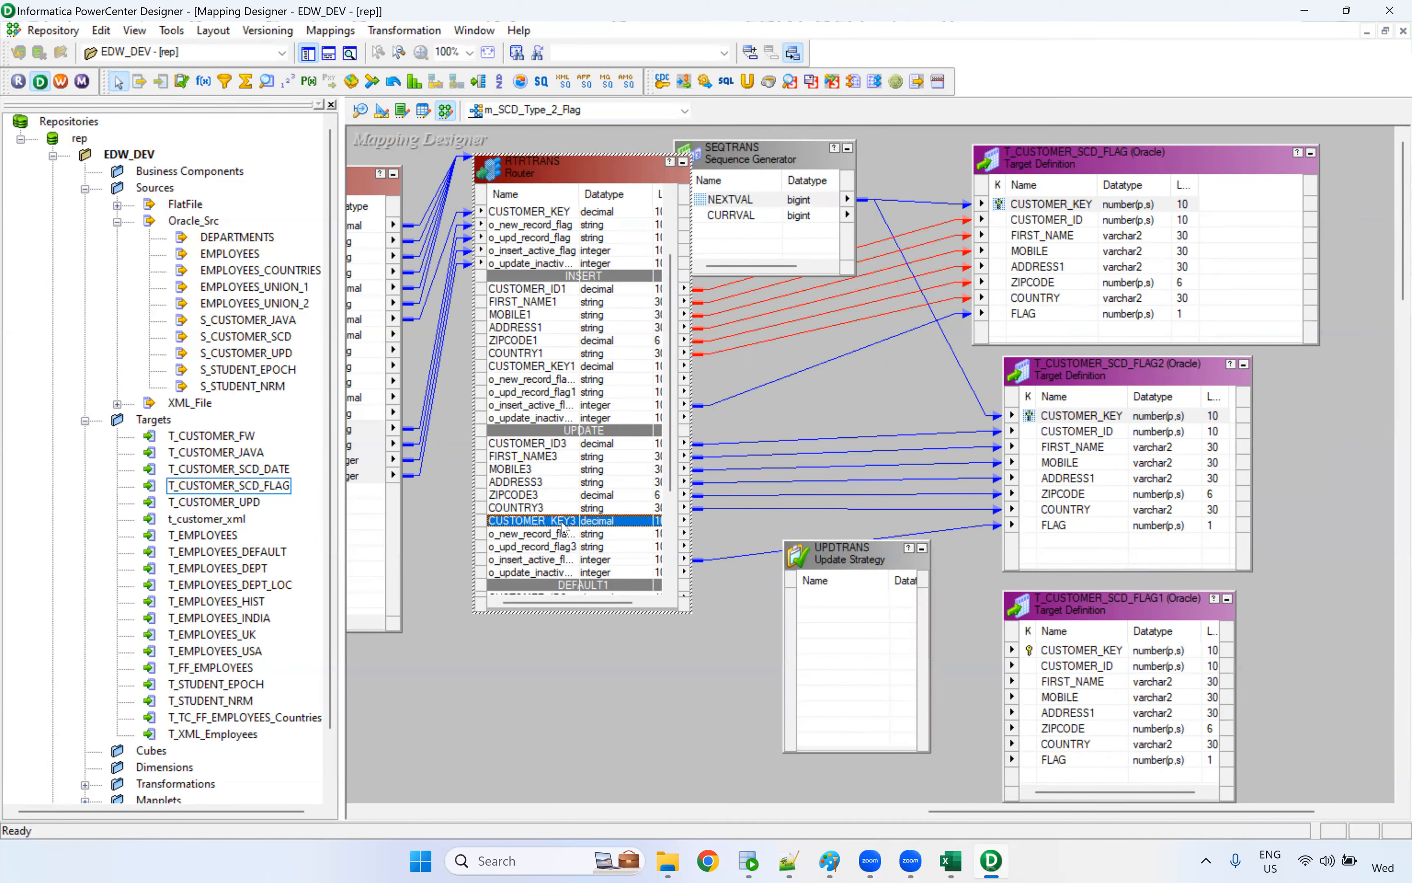
pyautogui.moveTo(569, 522); pyautogui.dragTo(832, 636)
# Switch to the Excel workbook, examine the cust_key 6 row and its Flag in T_Customer_Flag, and return to PowerCenter Designer
pyautogui.hotkey('alt', 'Tab')
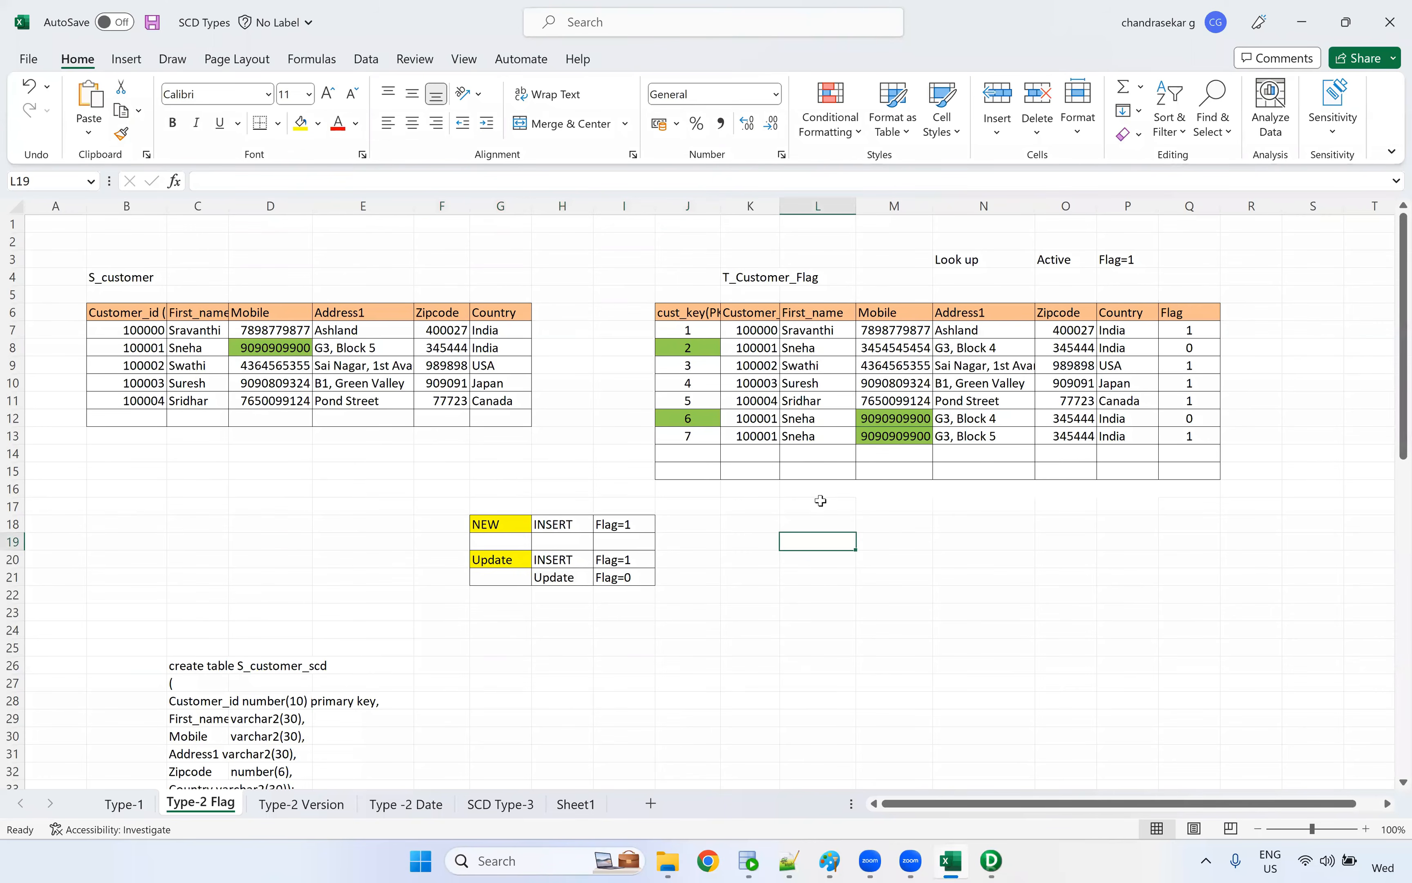
pyautogui.click(694, 419)
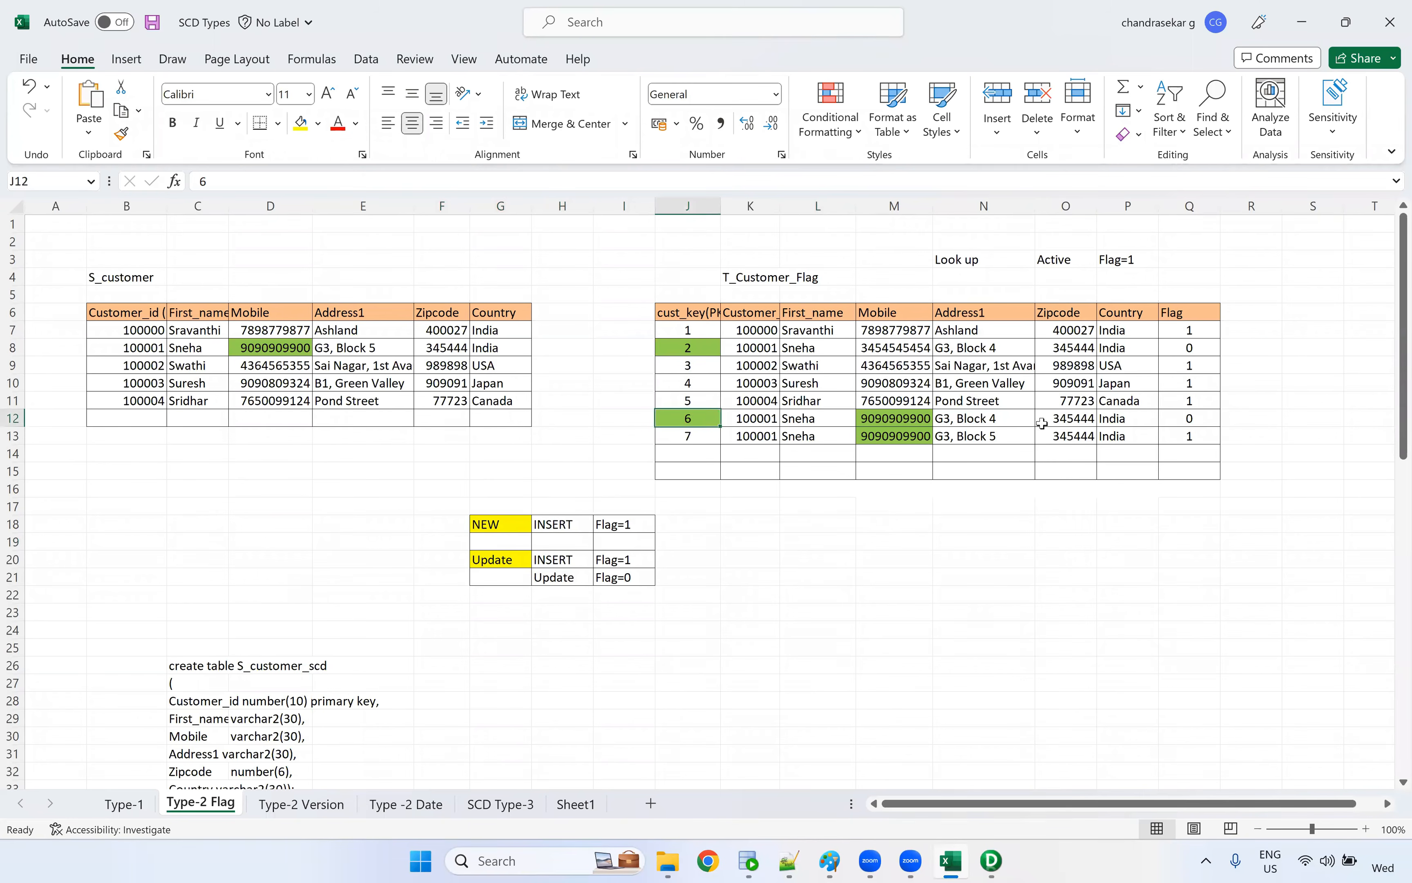
pyautogui.click(1201, 420)
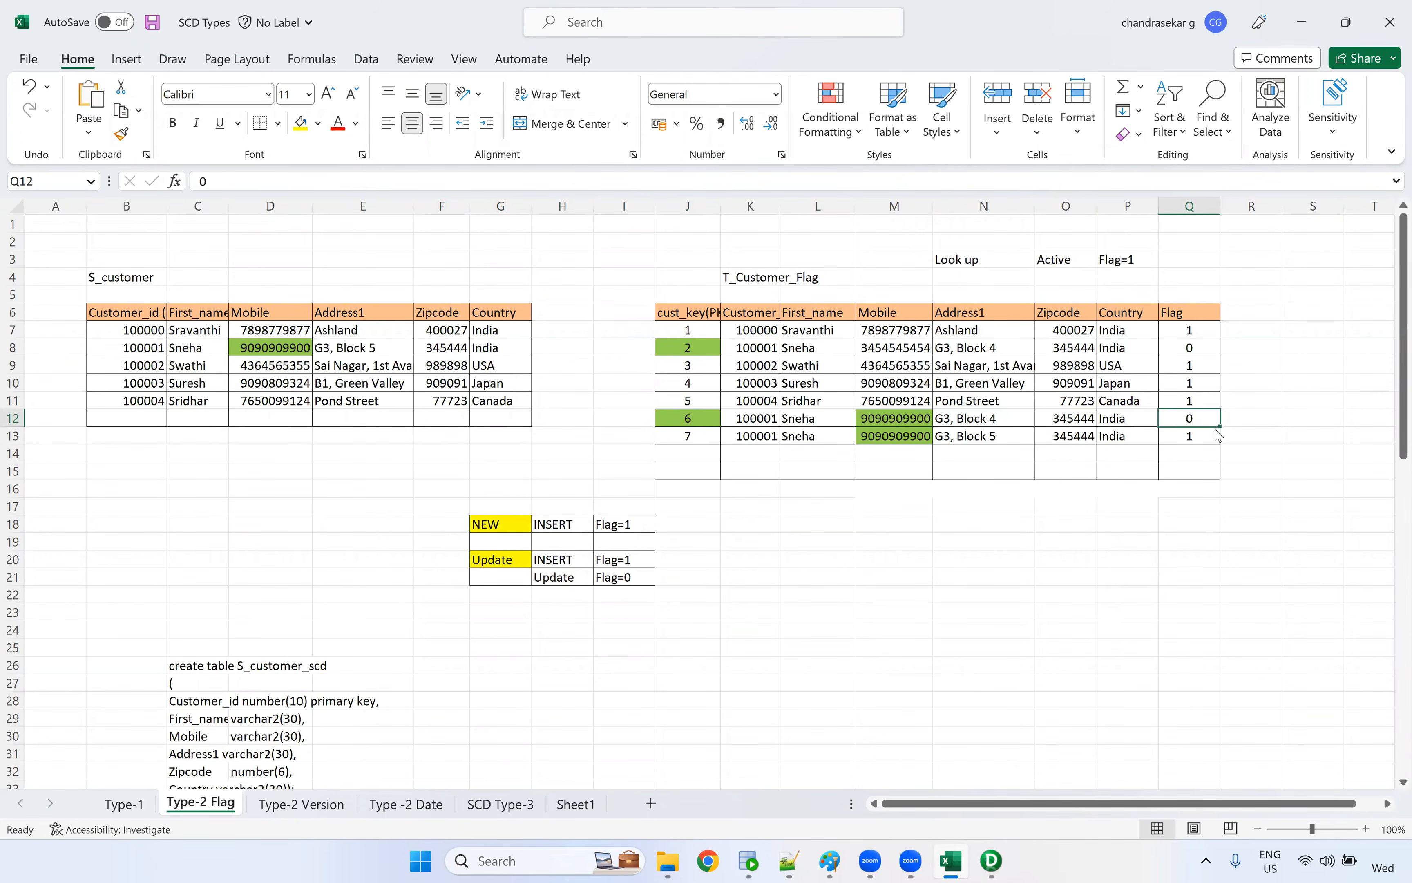
pyautogui.hotkey('alt', 'Tab')
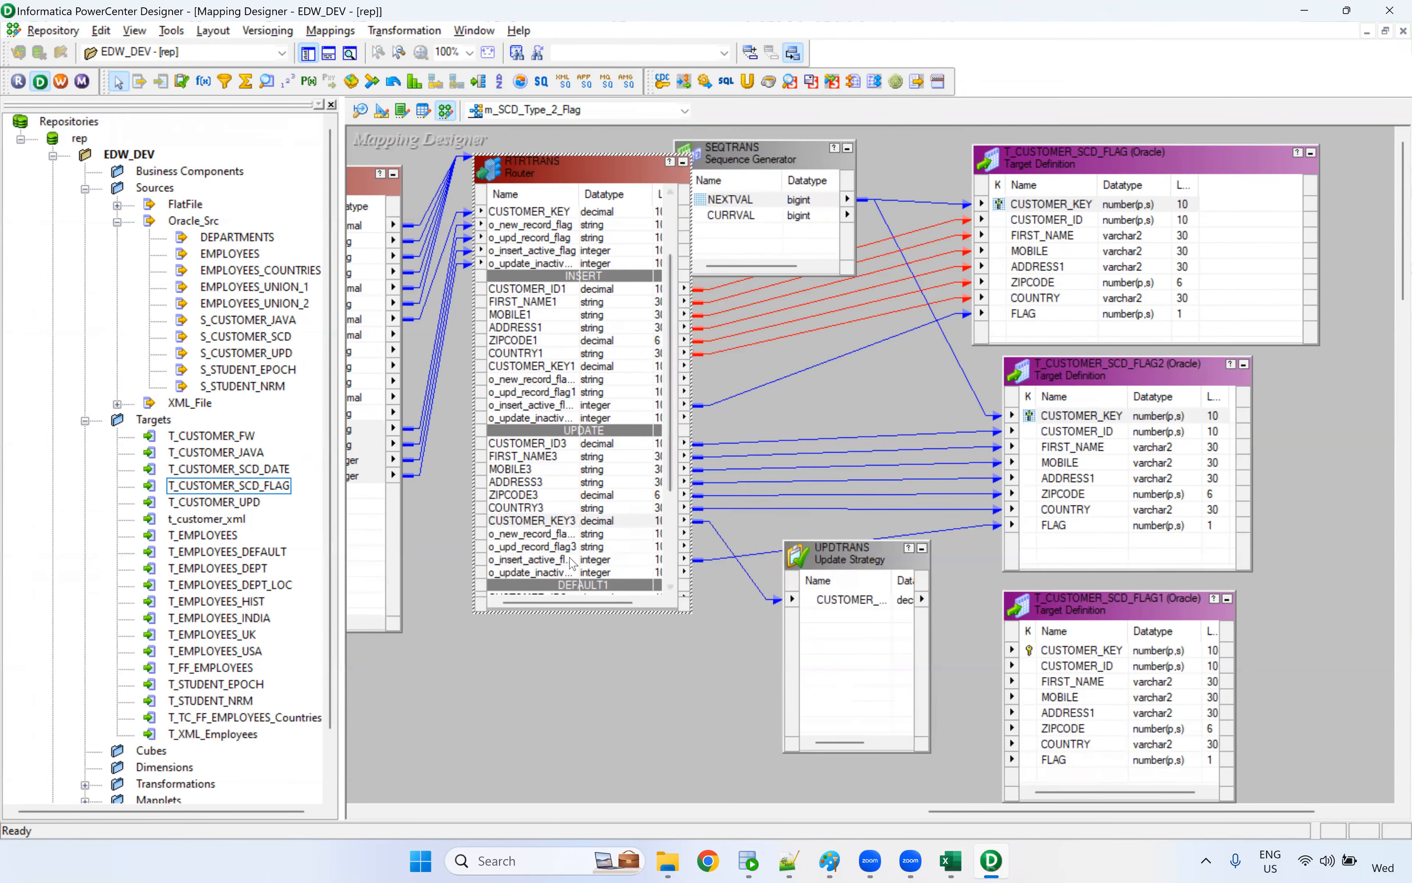
# Link the UPDATE group's o_update_inactive_flag port into UPDTRANS and set its Update Strategy Expression to 1
pyautogui.click(560, 573)
pyautogui.moveTo(563, 580); pyautogui.dragTo(876, 622)
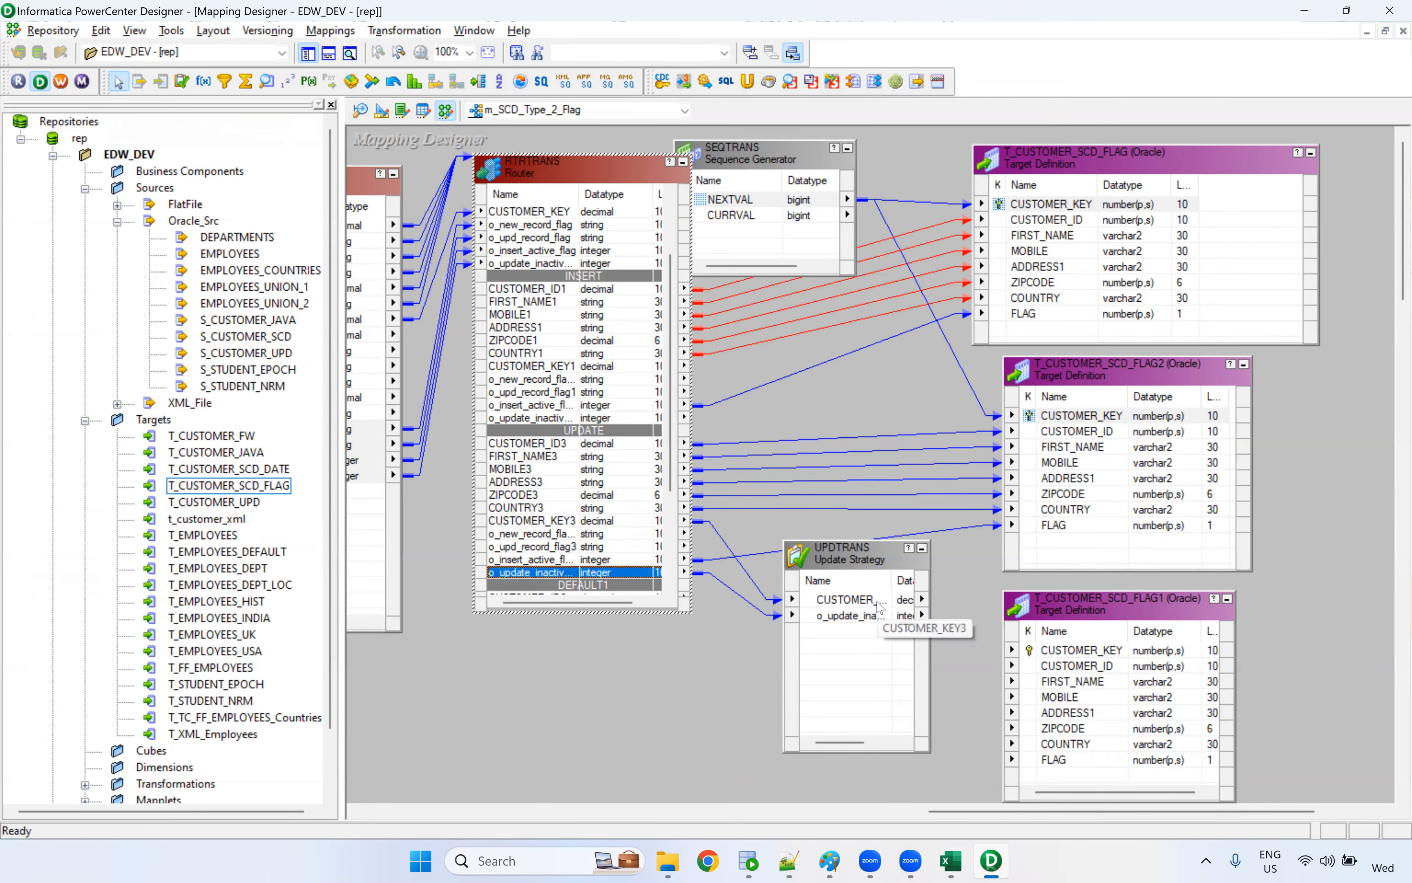
pyautogui.doubleClick(864, 564)
pyautogui.click(508, 139)
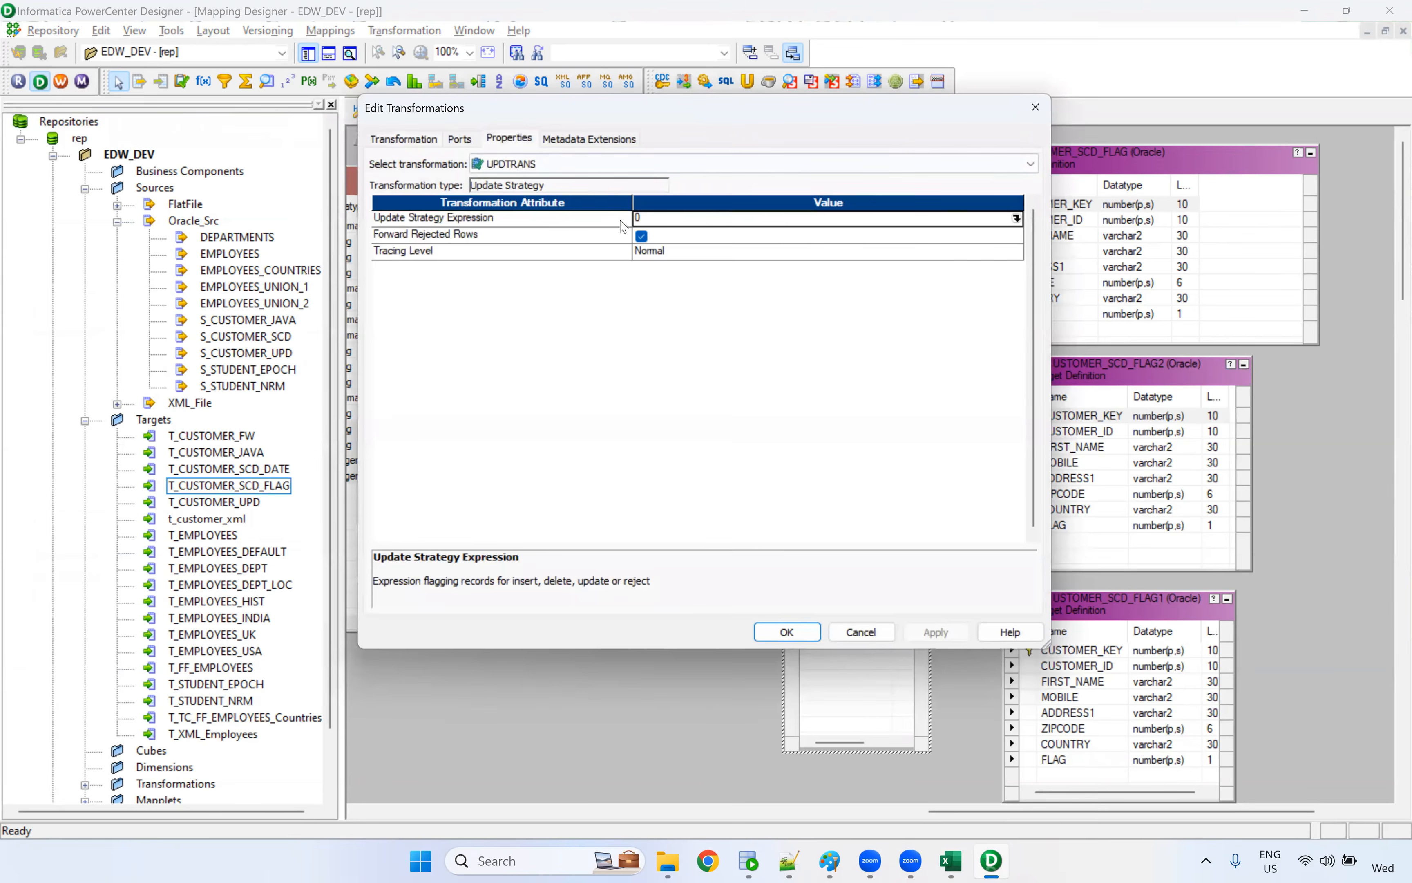
pyautogui.click(645, 219)
pyautogui.write('1')
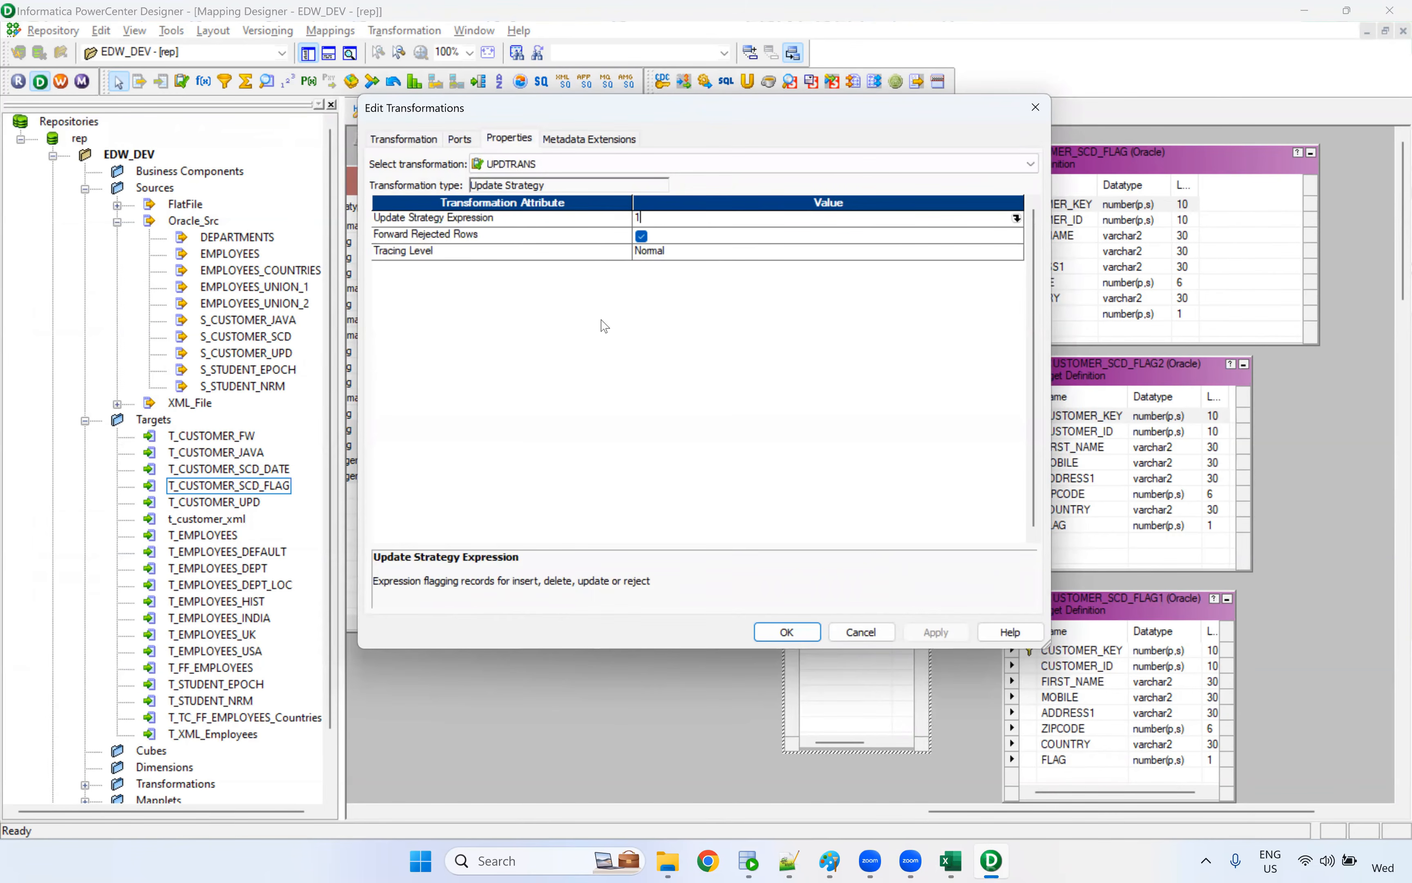
pyautogui.click(440, 219)
pyautogui.click(657, 221)
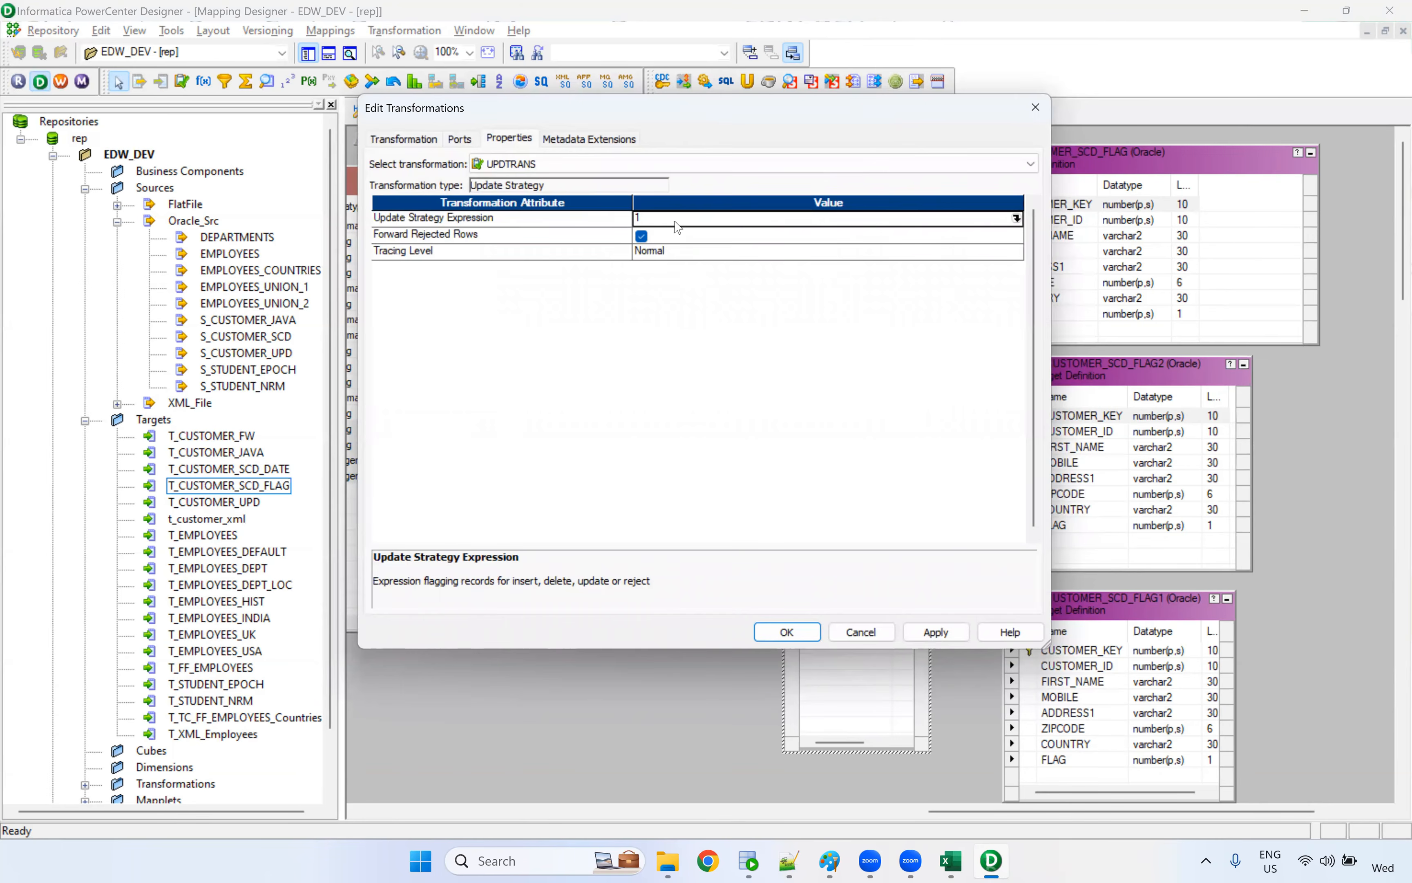
pyautogui.click(941, 633)
pyautogui.click(863, 639)
# Link UPDTRANS's CUSTOMER_KEY3 and inactive-flag ports to CUSTOMER_KEY and FLAG of T_CUSTOMER_SCD_FLAG1, shift that target slightly outward, and save the mapping
pyautogui.moveTo(887, 607); pyautogui.dragTo(1084, 651)
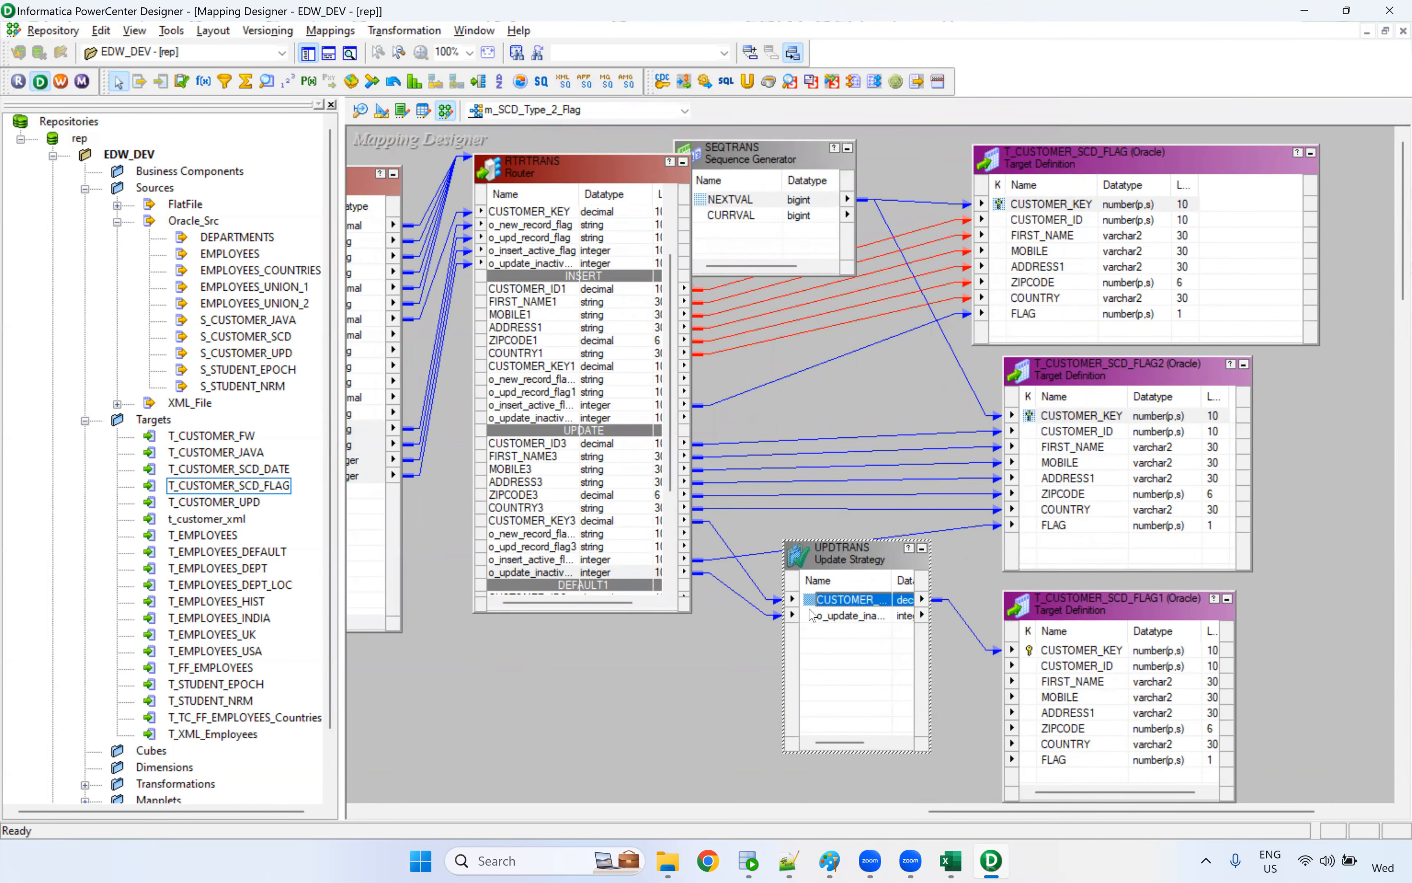
pyautogui.click(860, 617)
pyautogui.moveTo(849, 620); pyautogui.dragTo(1062, 760)
pyautogui.moveTo(1159, 629); pyautogui.dragTo(1203, 627)
pyautogui.hotkey('ctrl', 's')
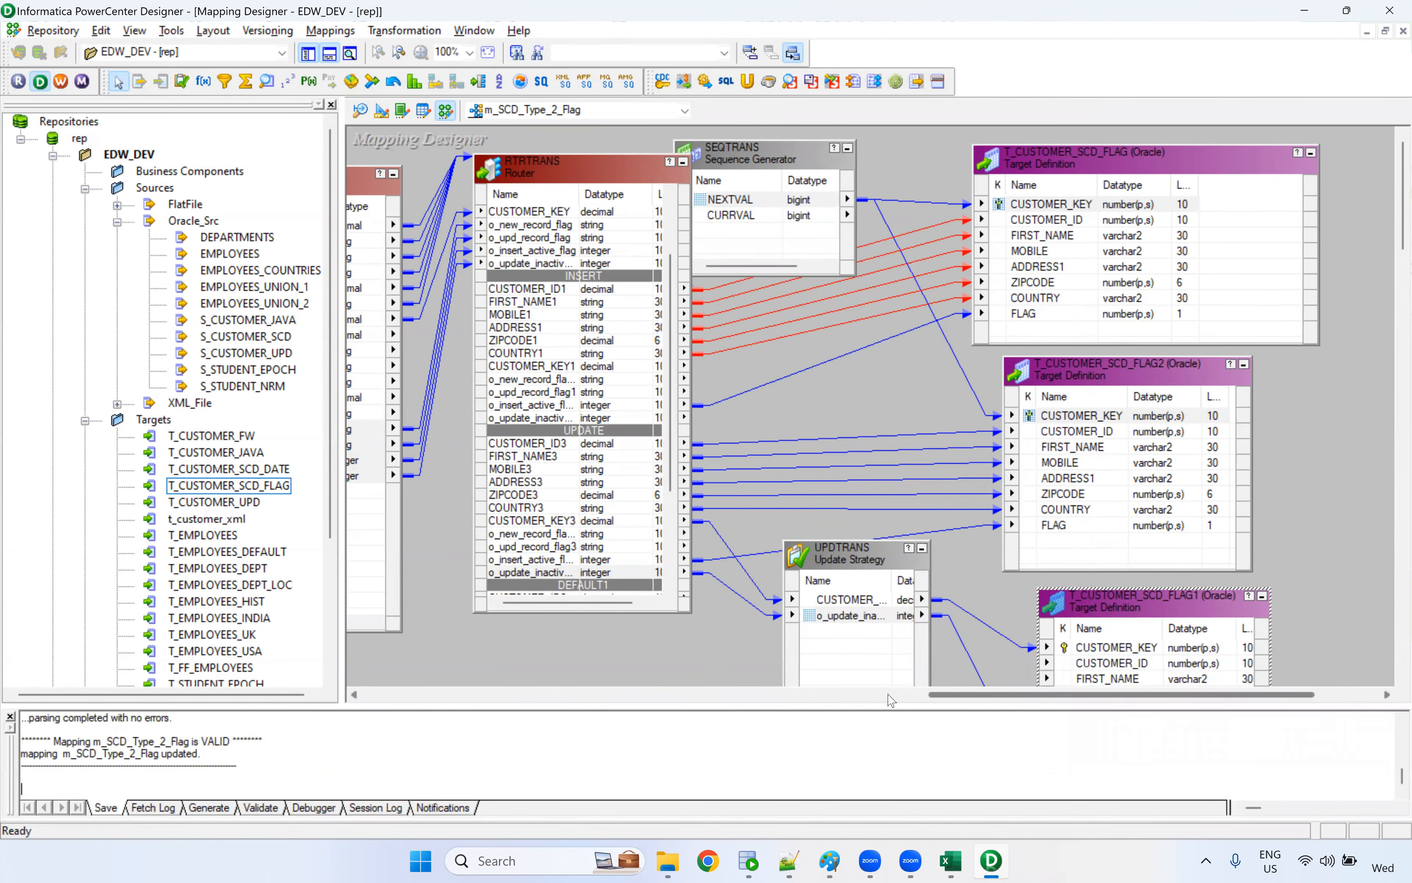
# Review the saved mapping's flow from the Lookup through the Expression to the Router
pyautogui.click(729, 702)
pyautogui.click(593, 512)
pyautogui.press('Left')
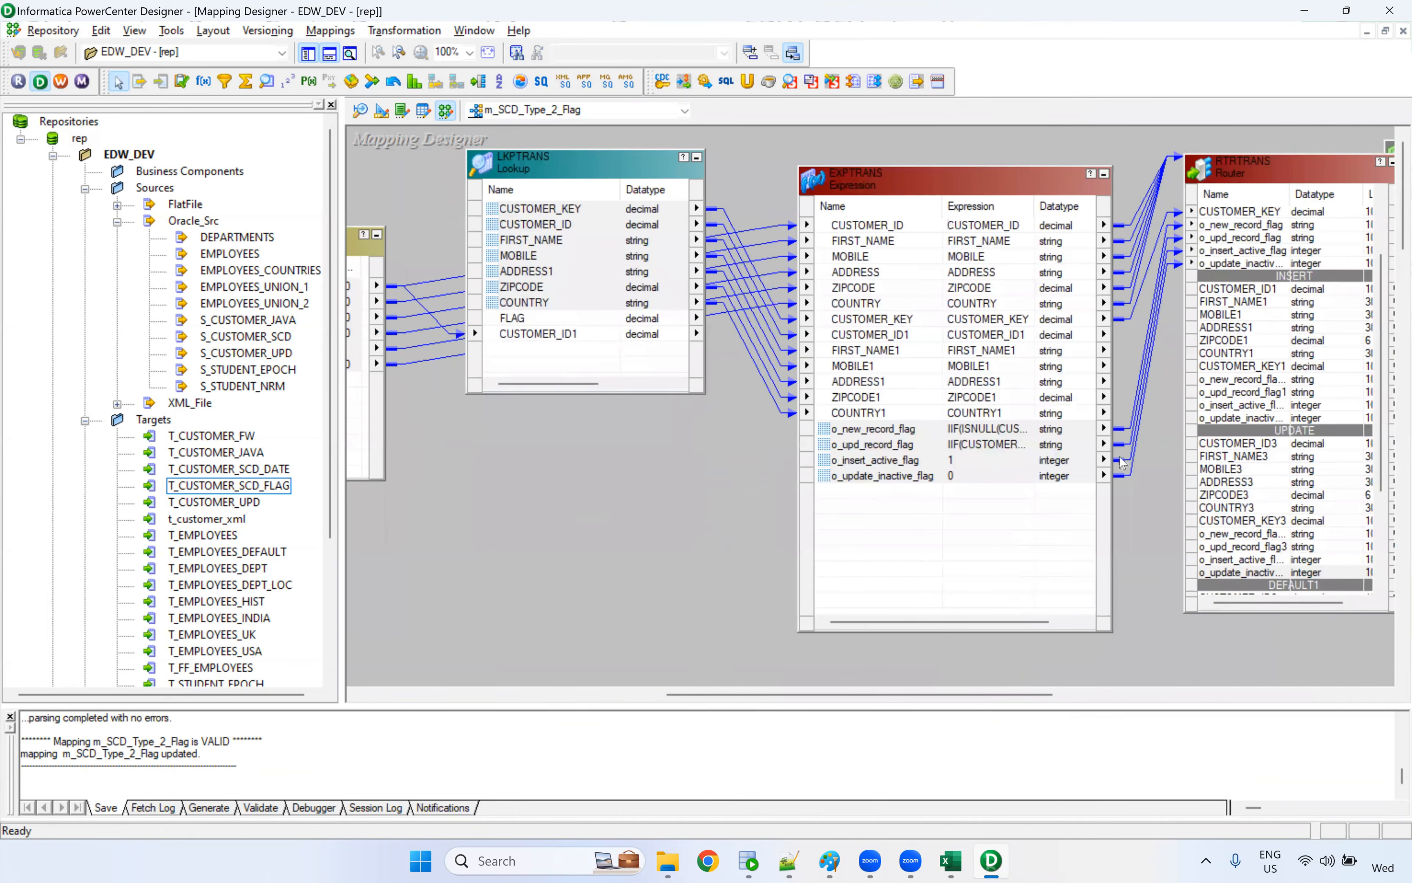
pyautogui.moveTo(988, 697); pyautogui.dragTo(1156, 700)
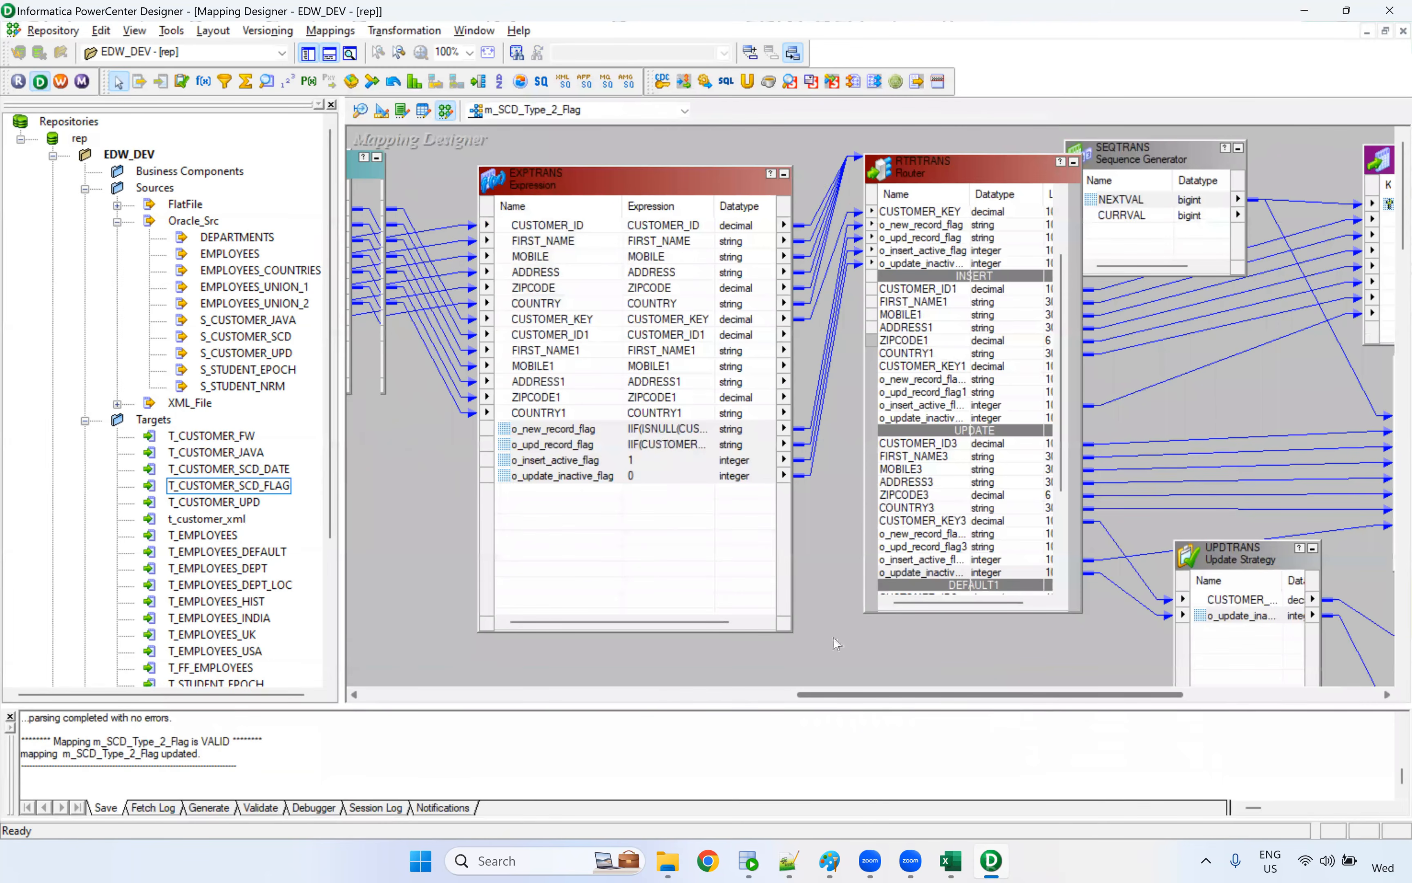
pyautogui.moveTo(881, 695); pyautogui.dragTo(763, 695)
# Switch to the Excel workbook, compare the S_customer rows with the T_Customer_Flag customer IDs, and return to PowerCenter Designer
pyautogui.click(952, 860)
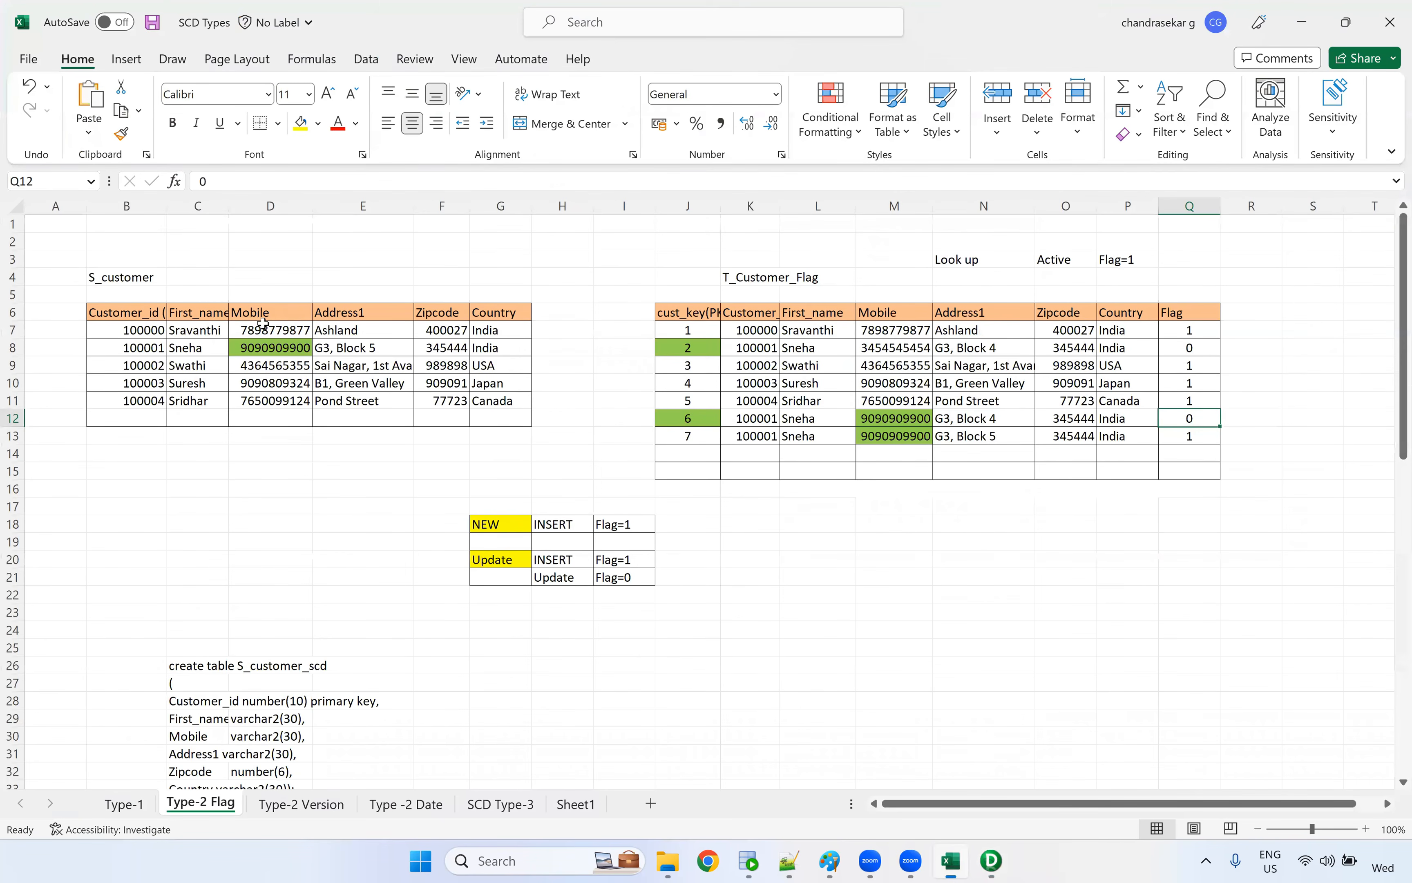
pyautogui.moveTo(153, 333)
pyautogui.mouseDown()
pyautogui.moveTo(151, 395)
pyautogui.moveTo(496, 407)
pyautogui.mouseUp()
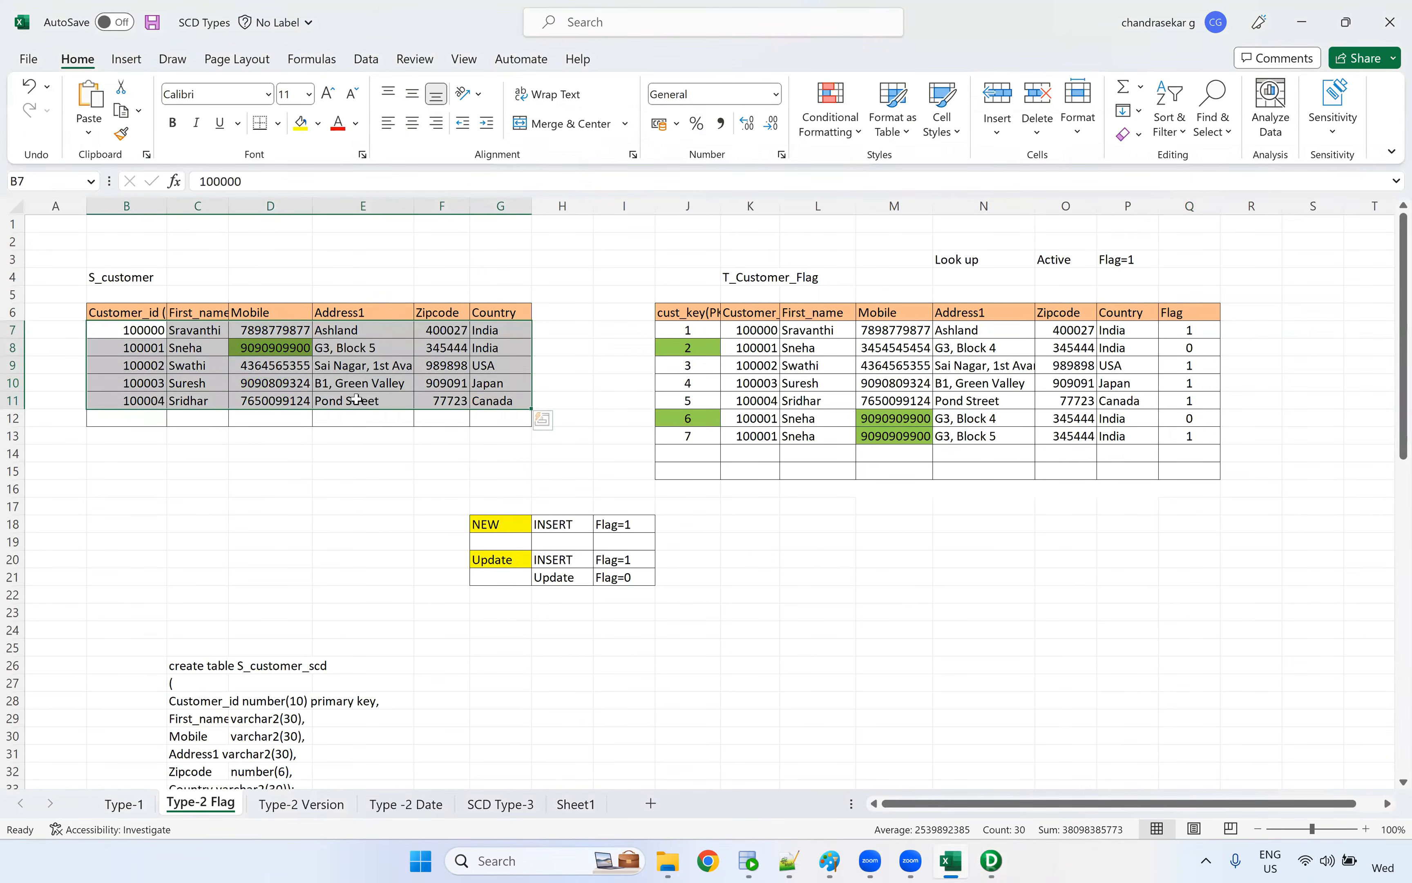
pyautogui.moveTo(143, 280); pyautogui.dragTo(127, 472)
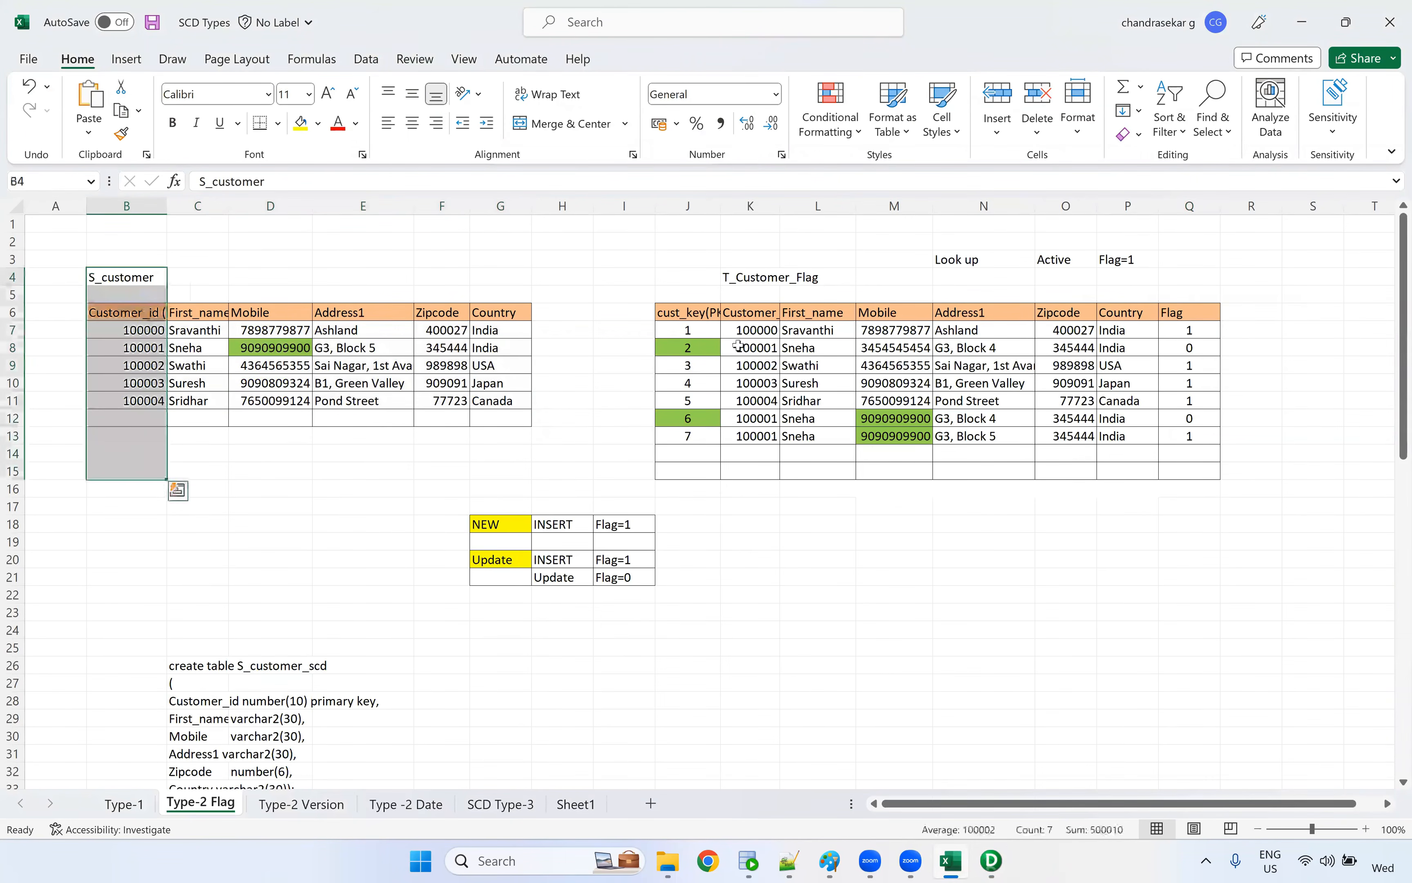
pyautogui.keyDown('ctrl'); pyautogui.moveTo(759, 295); pyautogui.dragTo(744, 529); pyautogui.keyUp('ctrl')
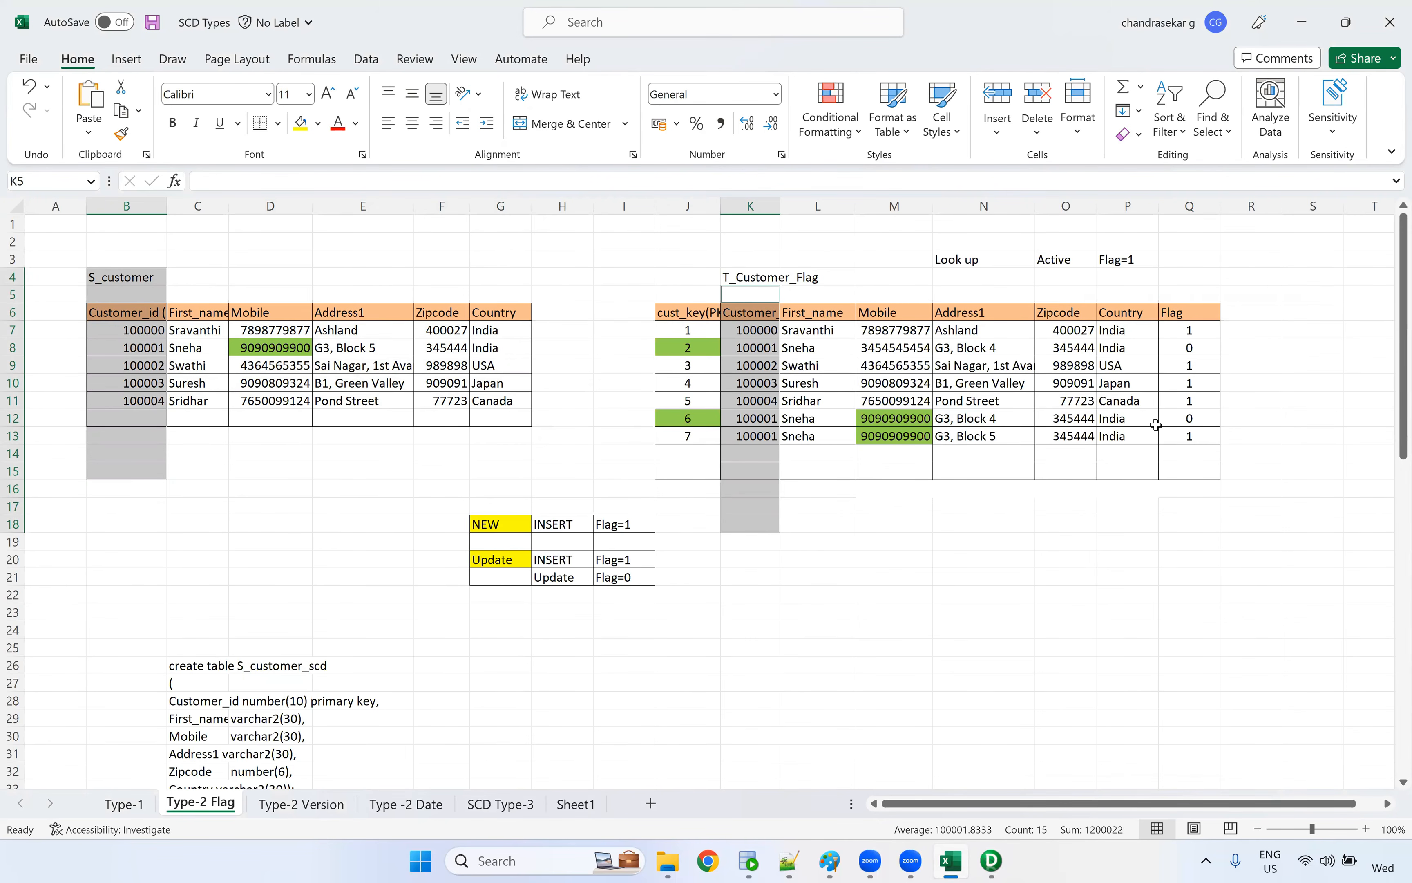
pyautogui.hotkey('alt', 'Tab')
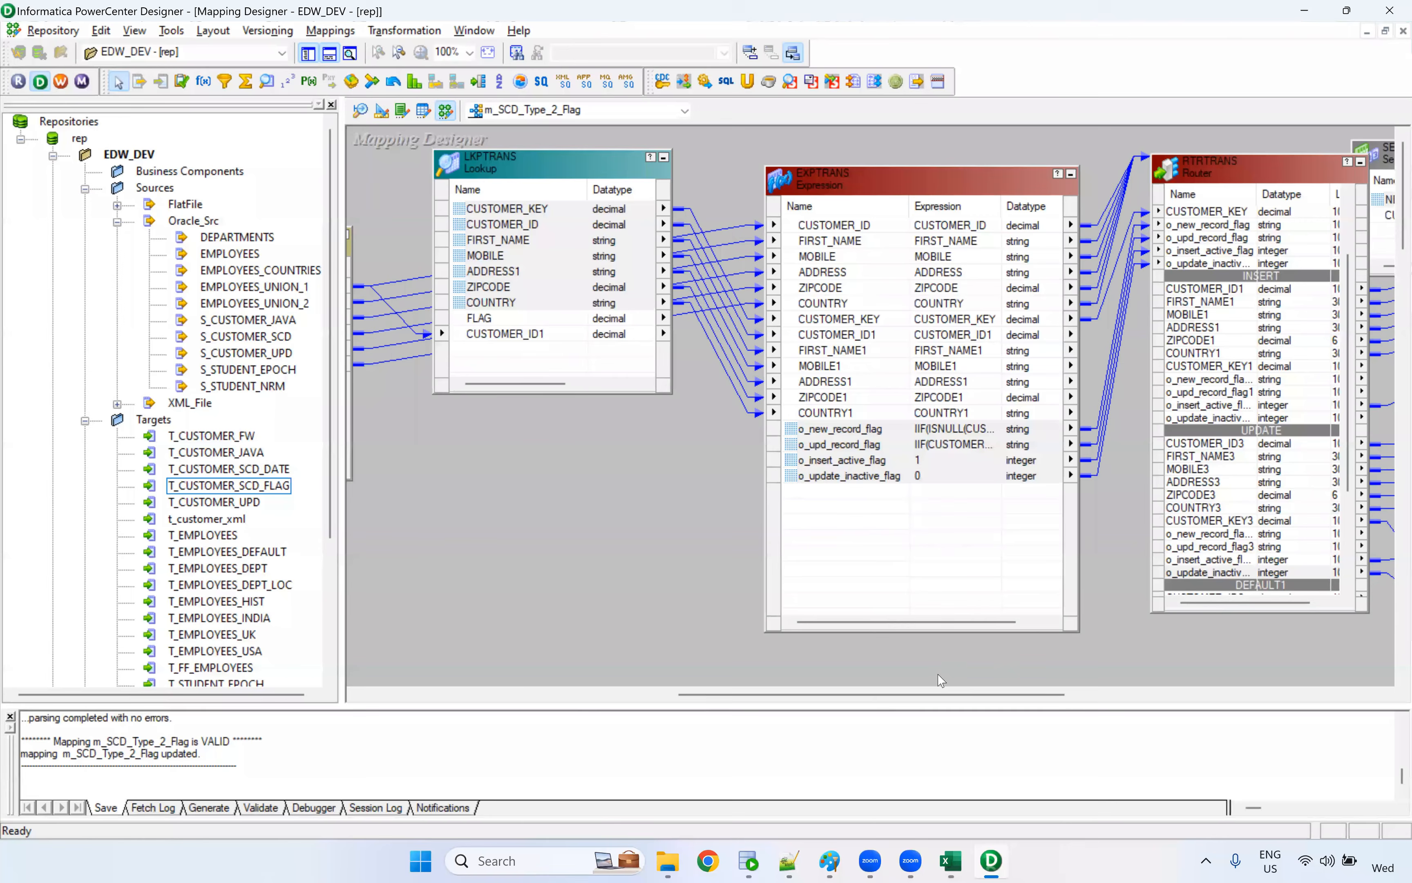
# Examine the Expression's flag ports, the Router groups and the three target branches, and trace back to the Lookup and Source Qualifier
pyautogui.hscroll(5, 992, 671)
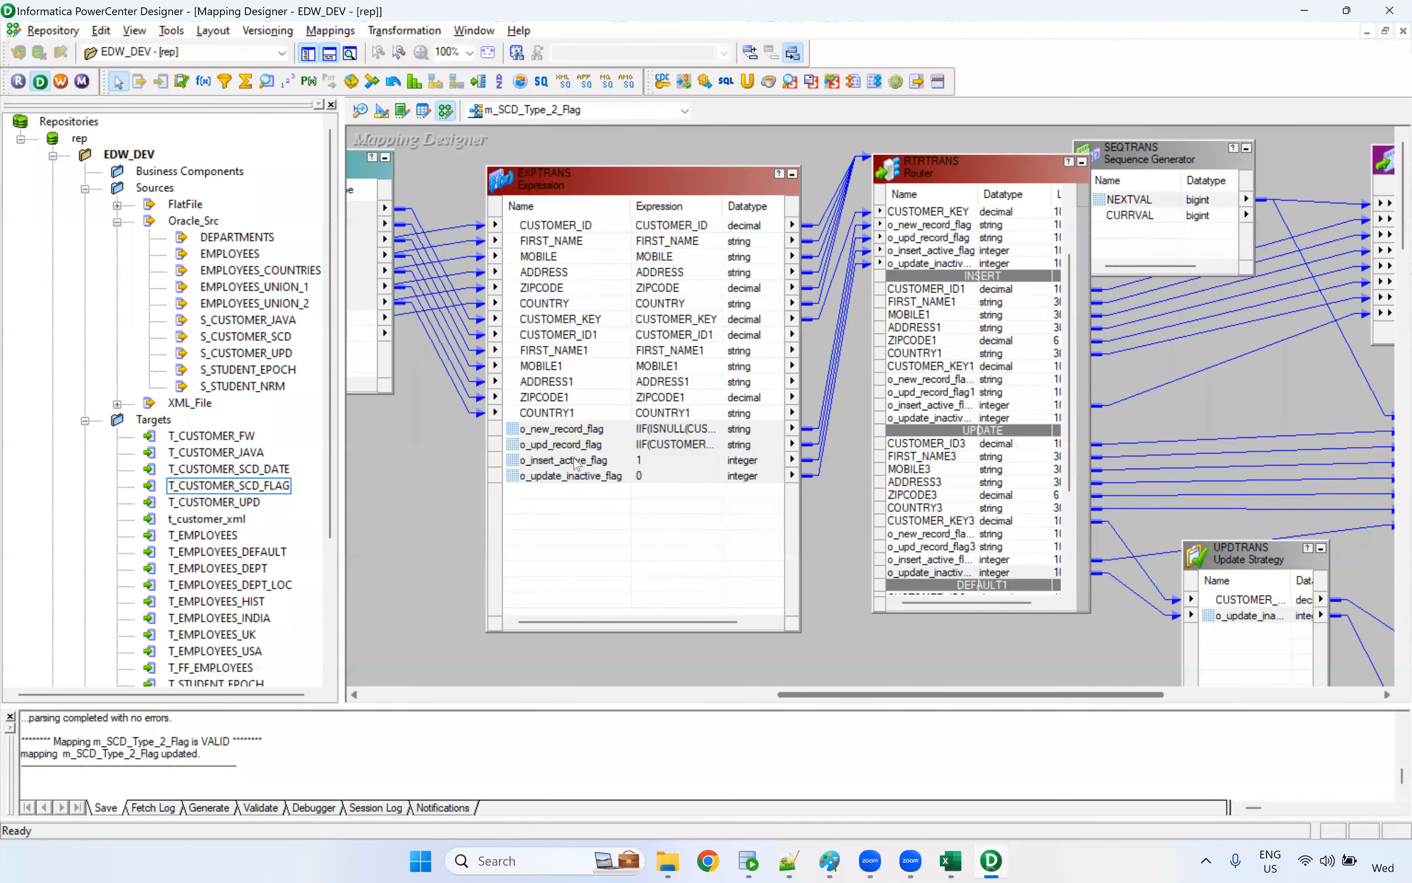
pyautogui.hscroll(1, 1027, 340)
pyautogui.hscroll(1, 811, 452)
pyautogui.hscroll(3, 1030, 399)
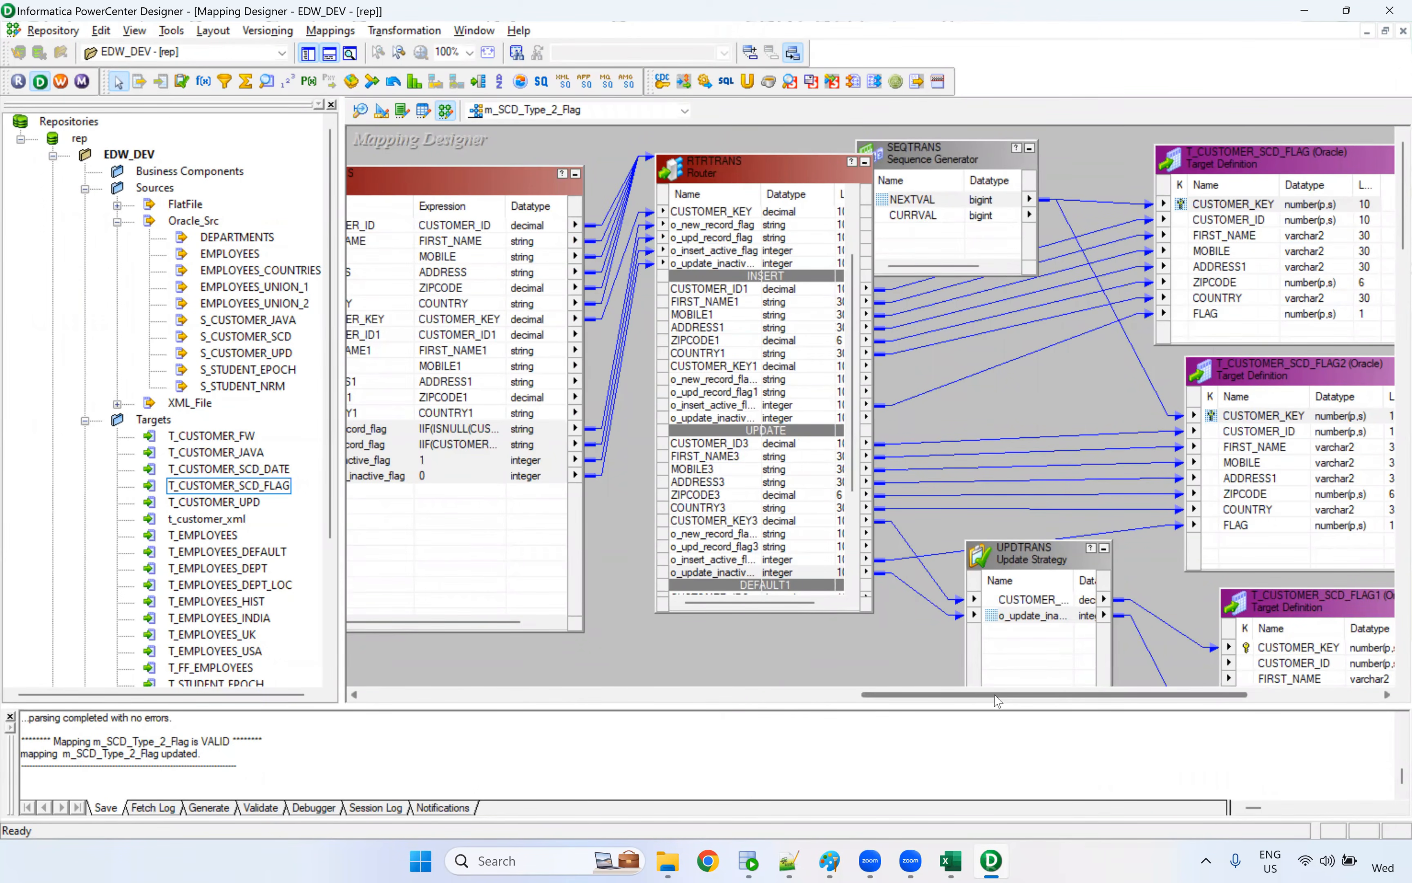
pyautogui.hscroll(1, 1093, 699)
pyautogui.moveTo(644, 703); pyautogui.dragTo(857, 703)
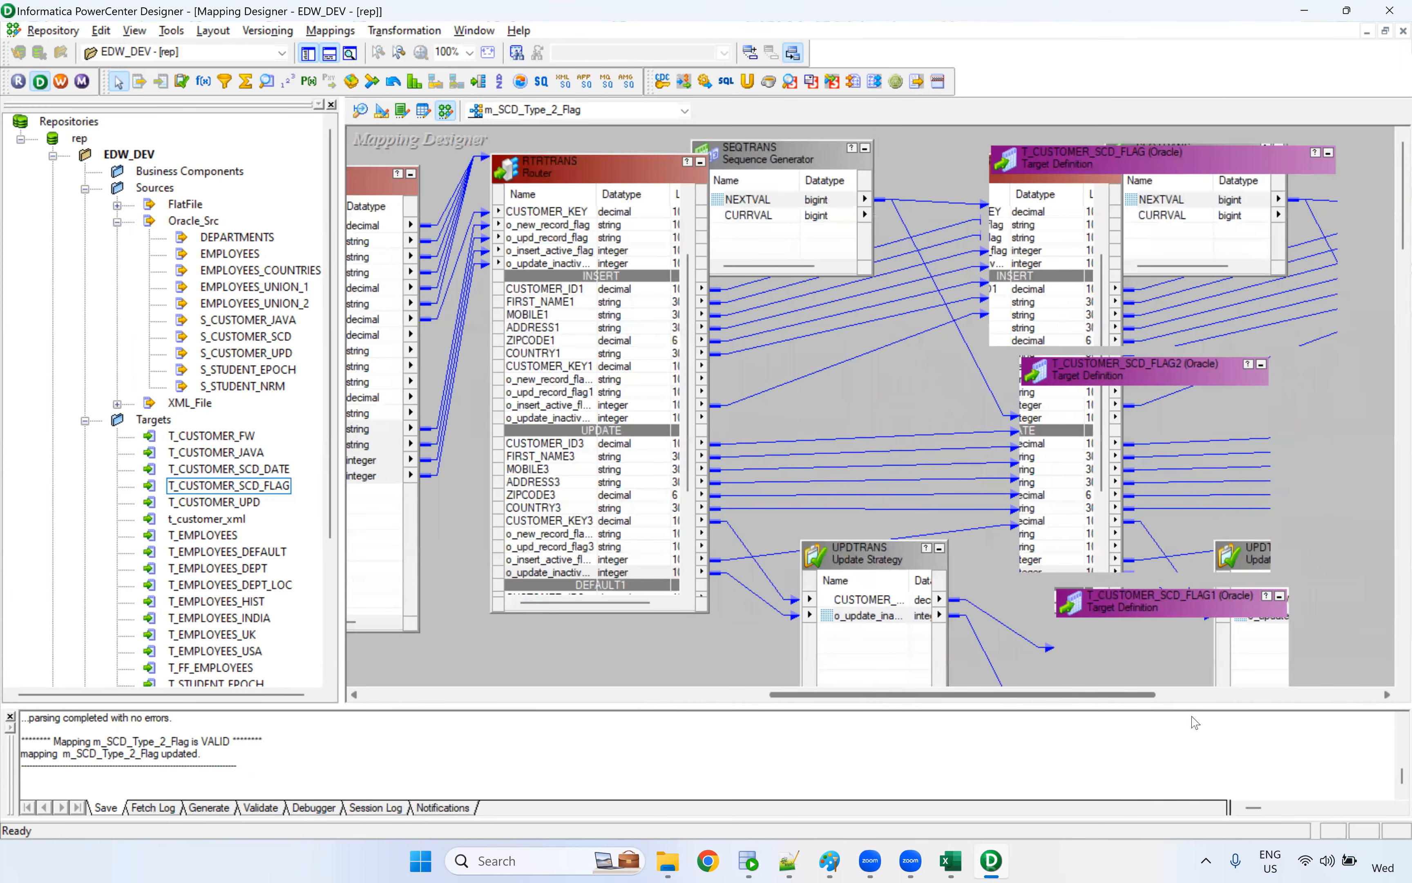
pyautogui.click(731, 702)
pyautogui.click(729, 286)
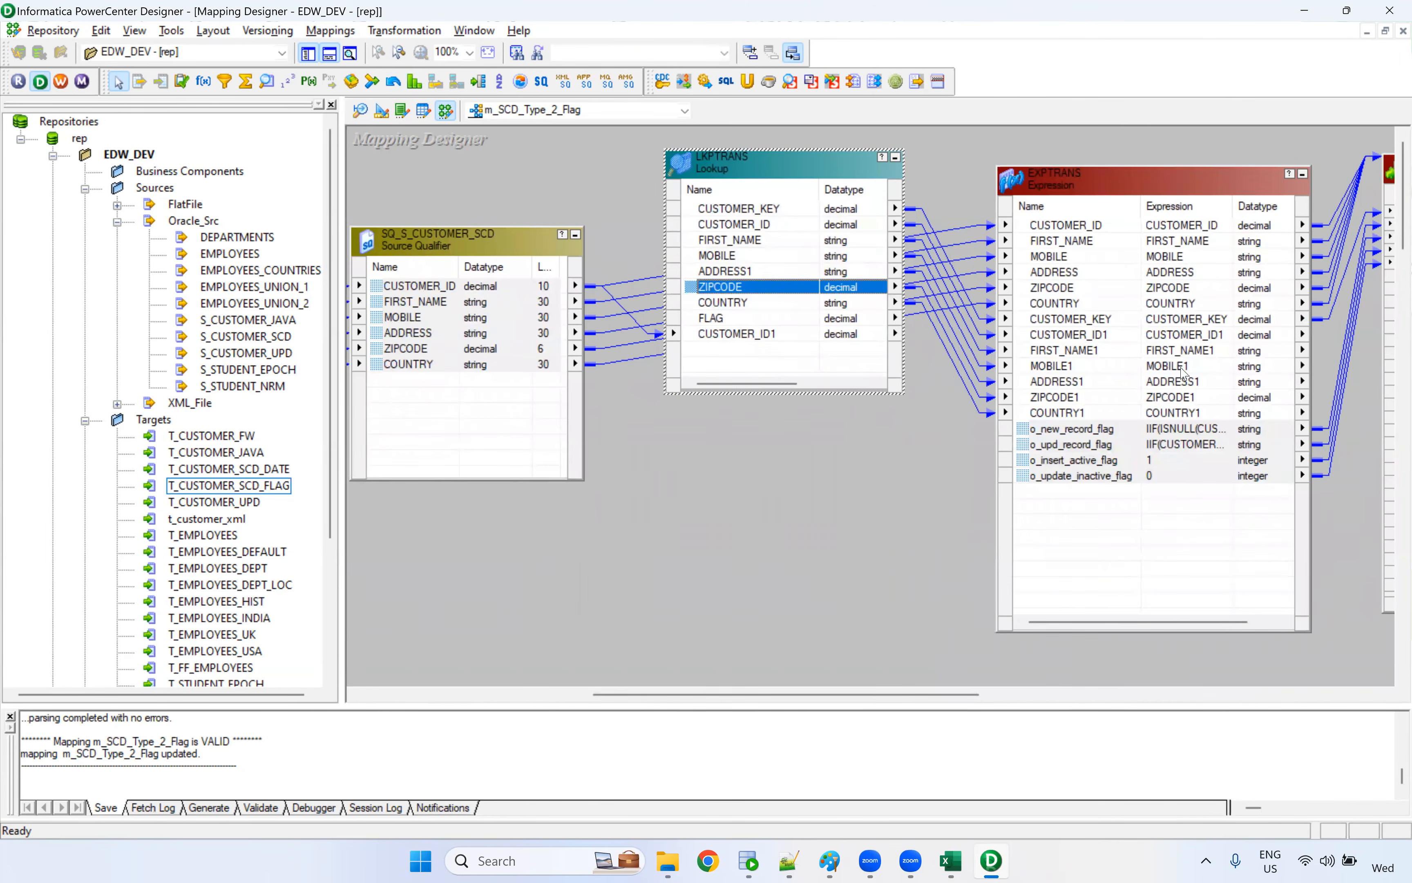
pyautogui.click(1171, 406)
pyautogui.click(1165, 447)
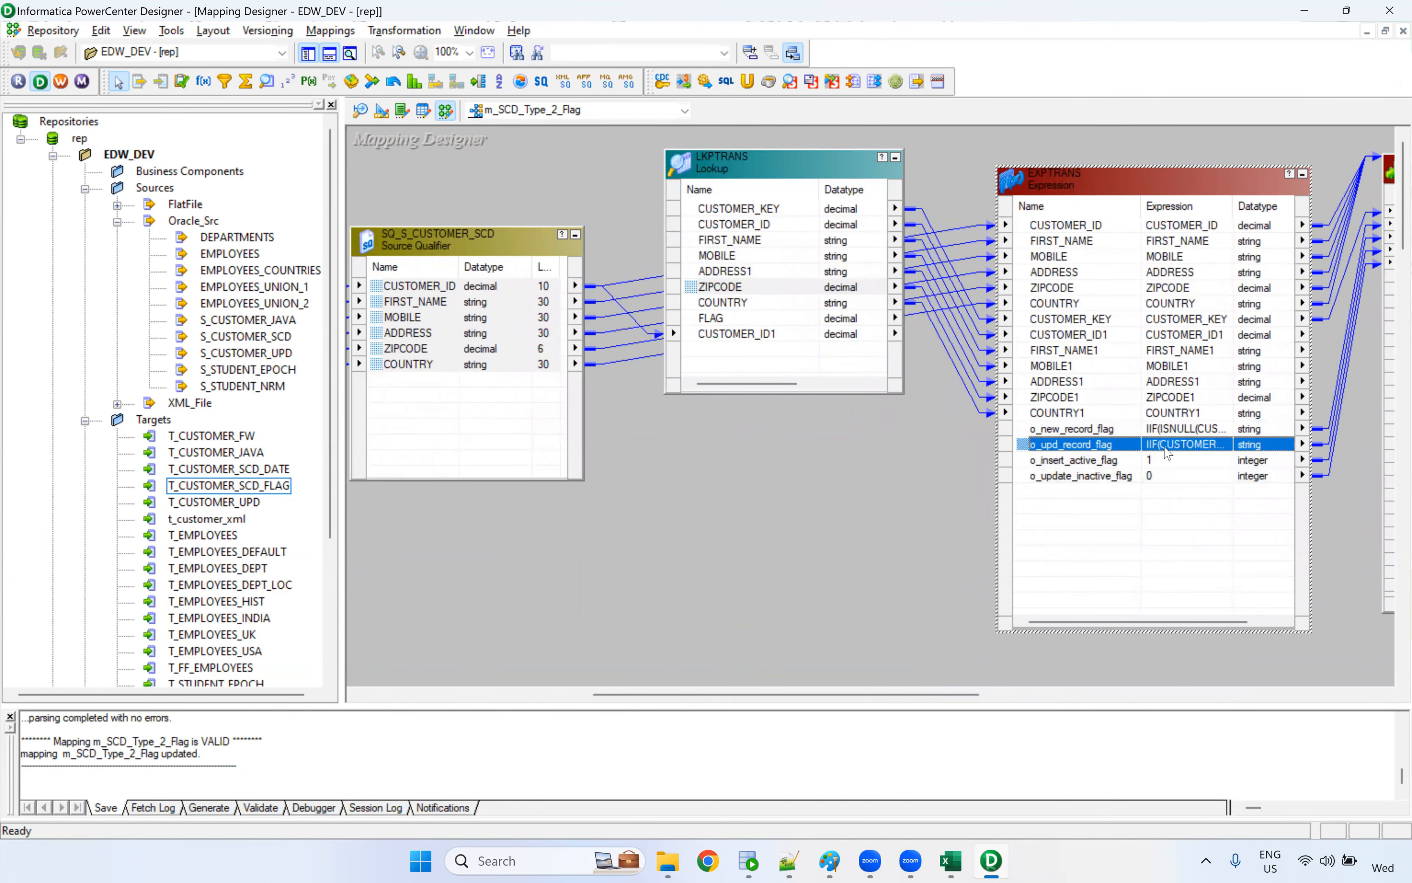
pyautogui.click(917, 553)
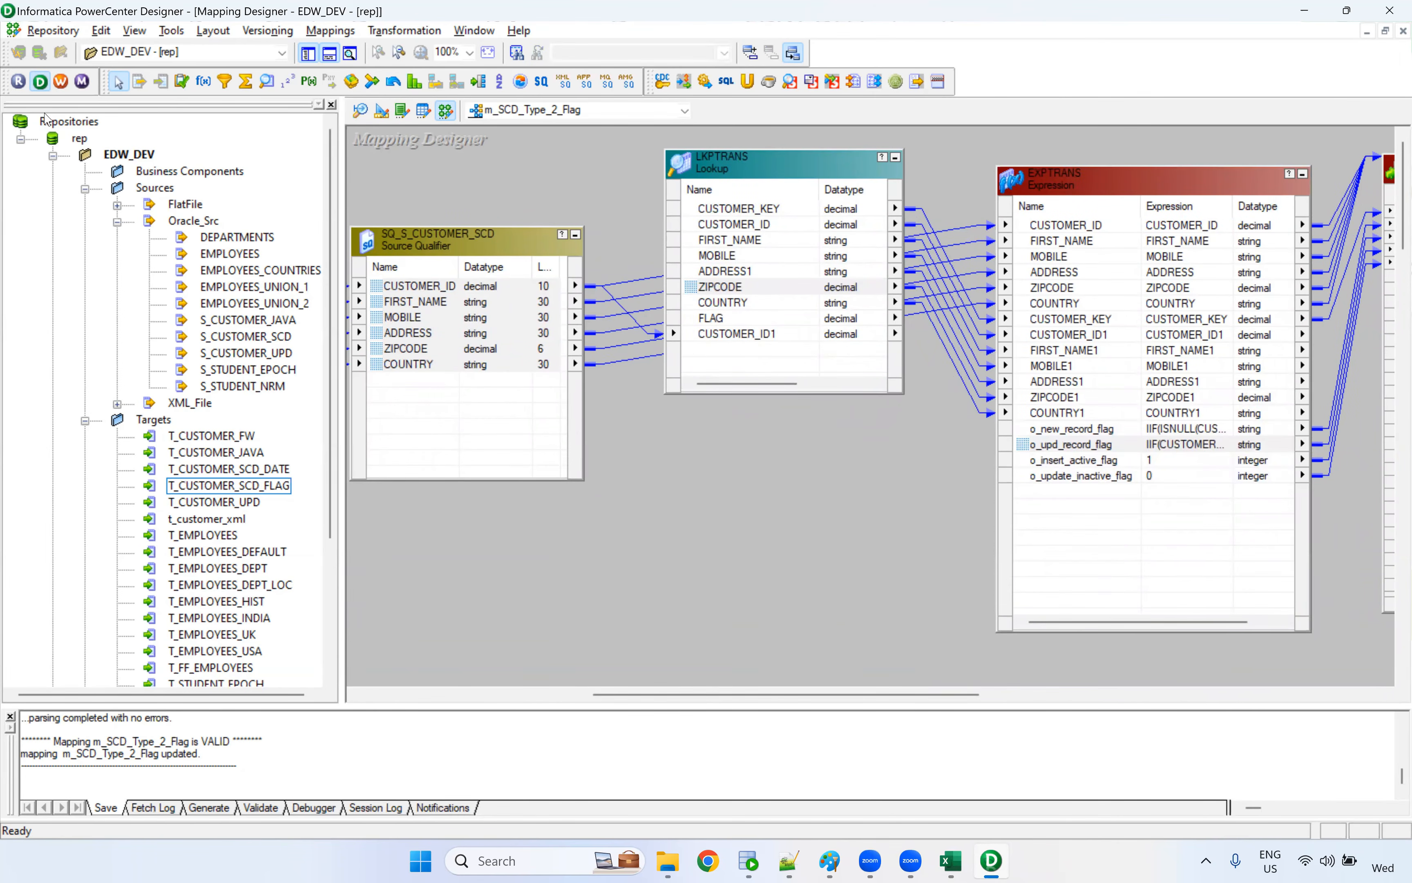
# Switch to PowerCenter Workflow Manager and create a workflow named wf_SCD_Type2_Flag
pyautogui.click(69, 81)
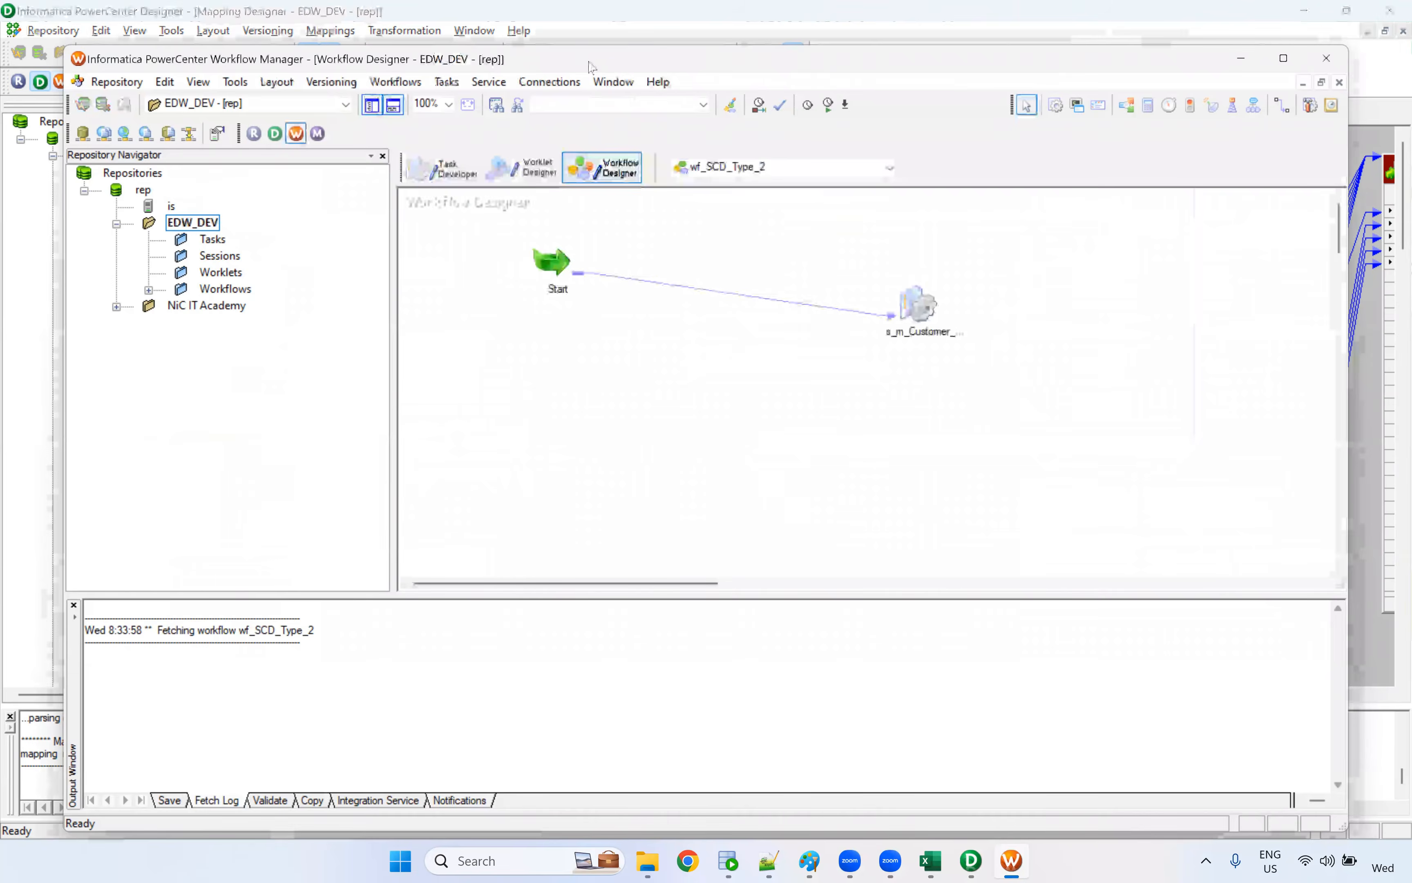
pyautogui.click(361, 31)
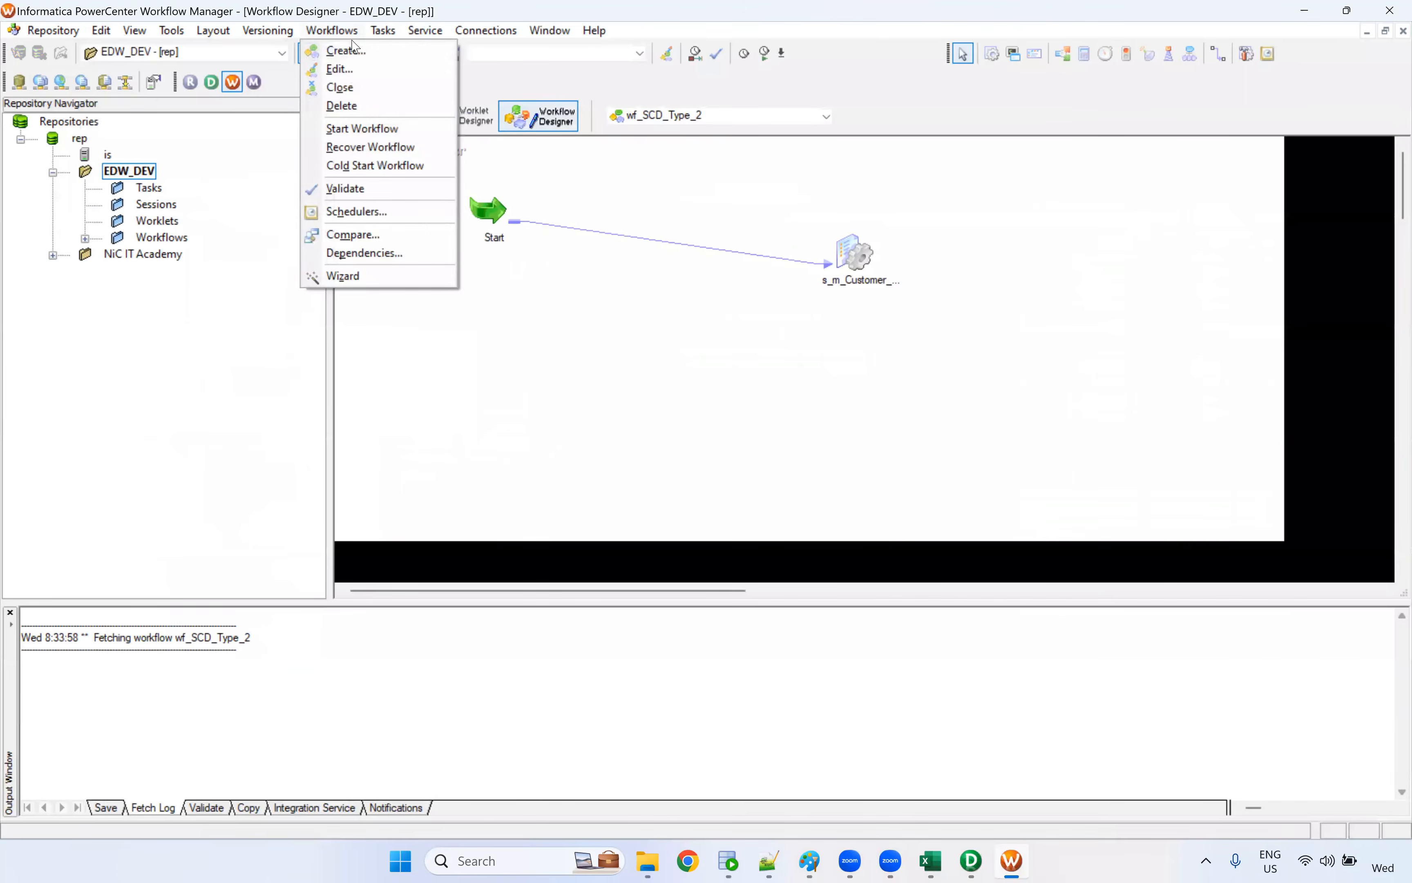
pyautogui.click(342, 50)
pyautogui.write('wf_')
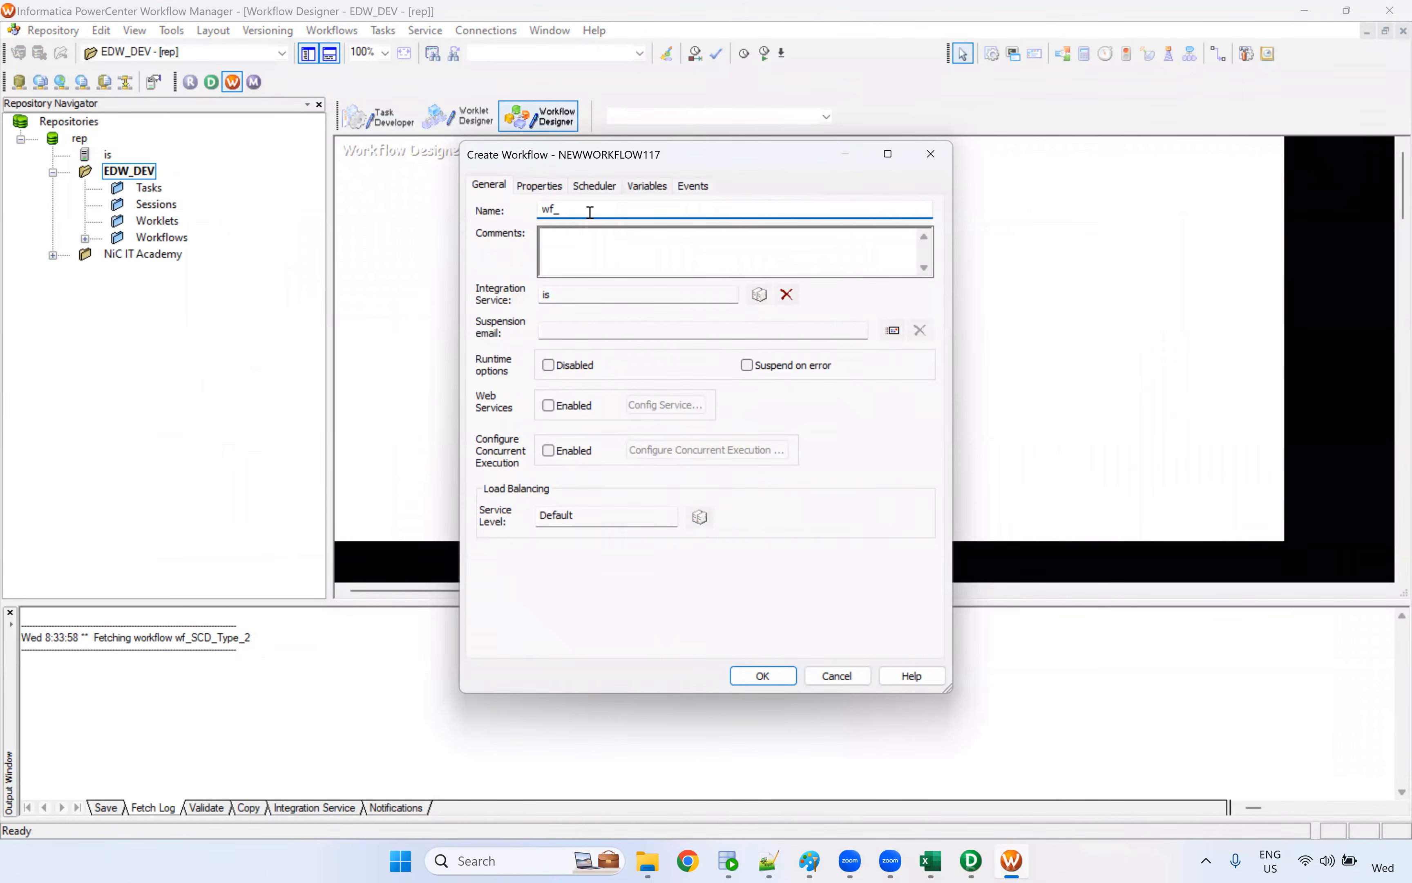
pyautogui.write('SCD_TFlag')
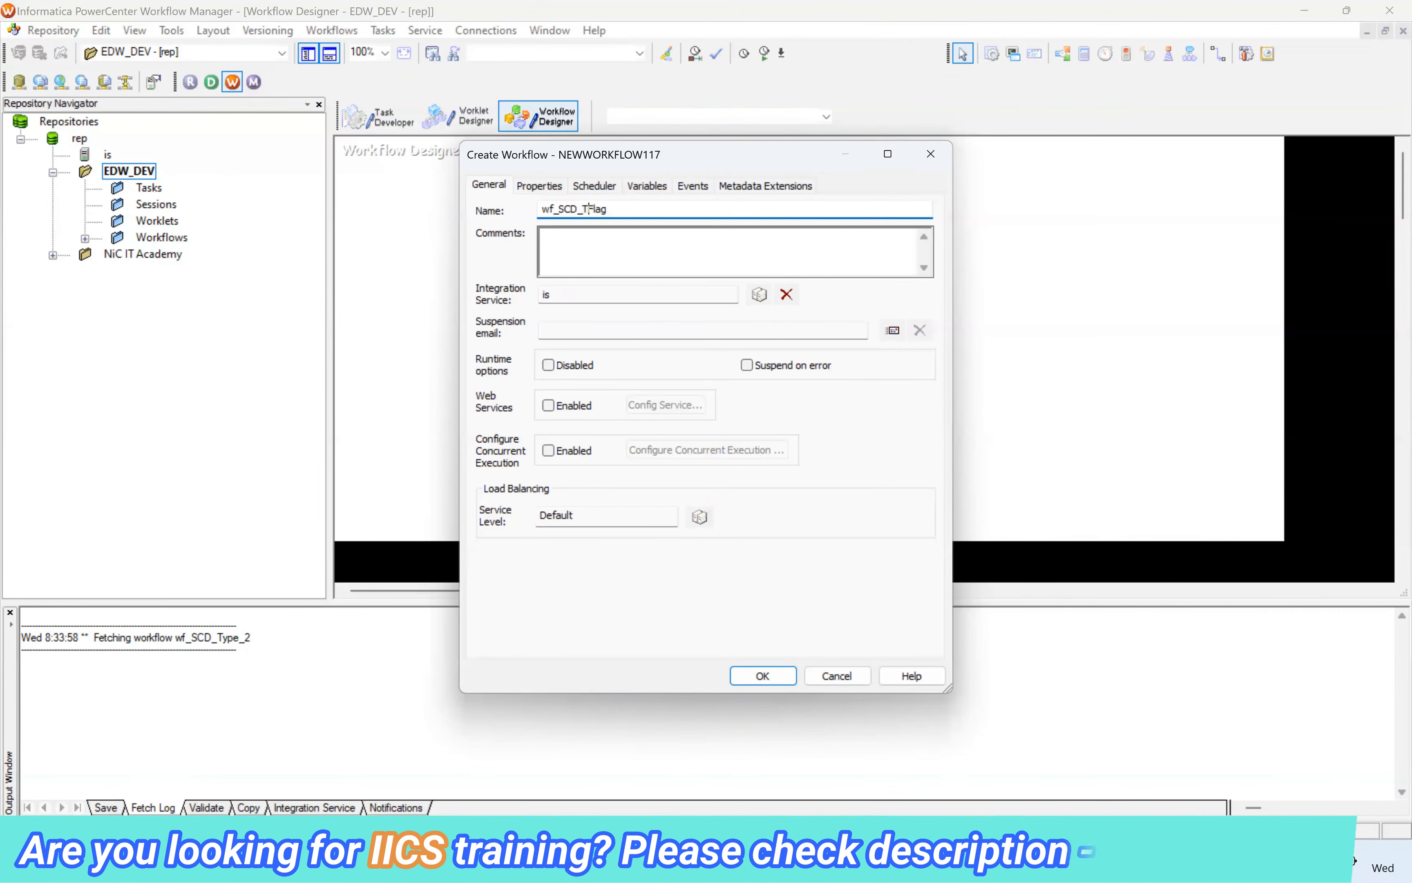
pyautogui.write('Type2_')
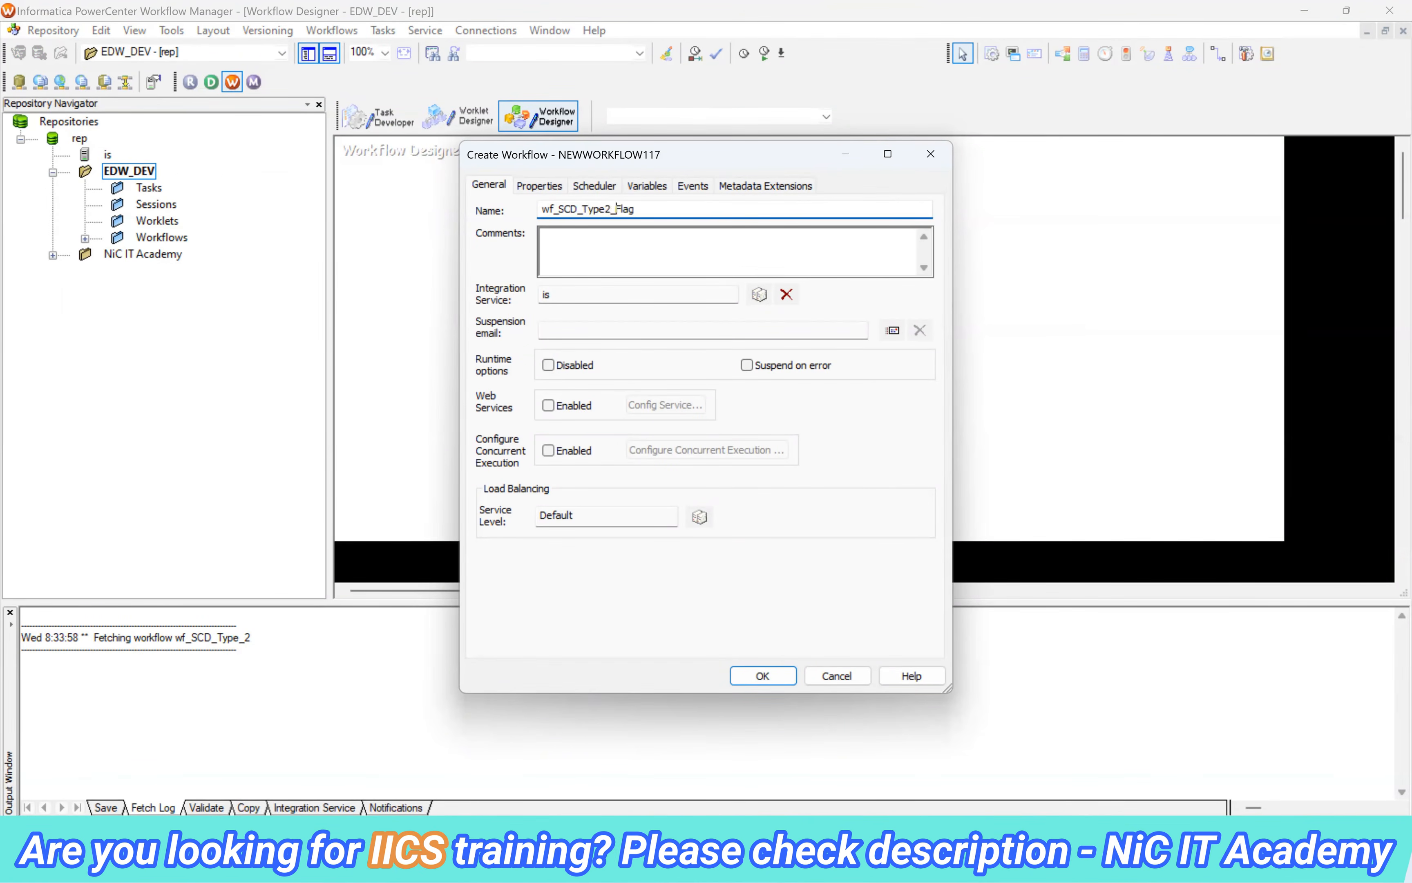
pyautogui.click(763, 675)
# Add a session for the m_SCD_Type_2_Flag mapping to the workflow and link the Start task to it
pyautogui.click(995, 54)
pyautogui.click(800, 199)
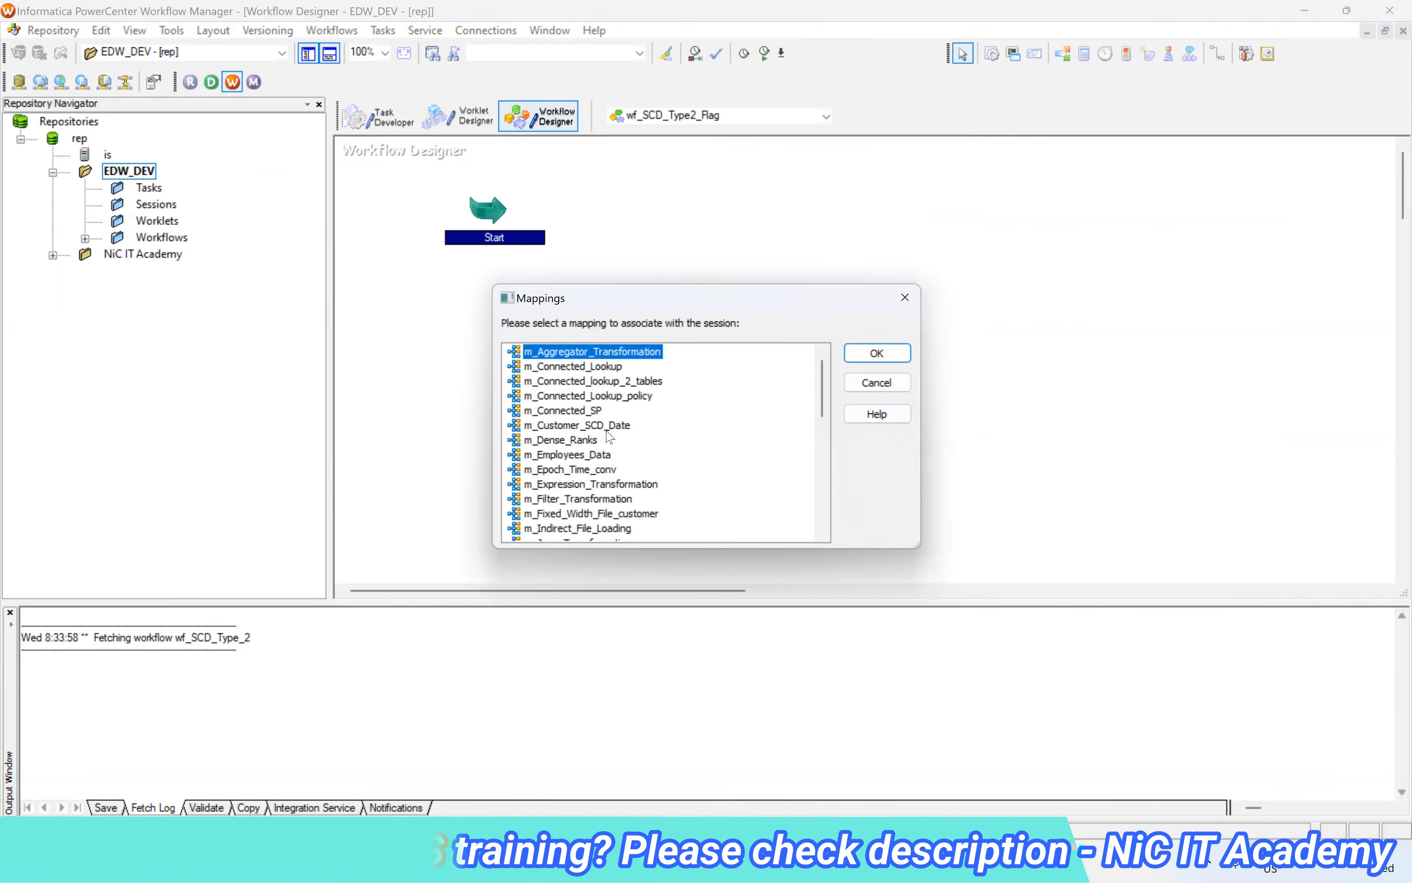
pyautogui.scroll(-1, 642, 455)
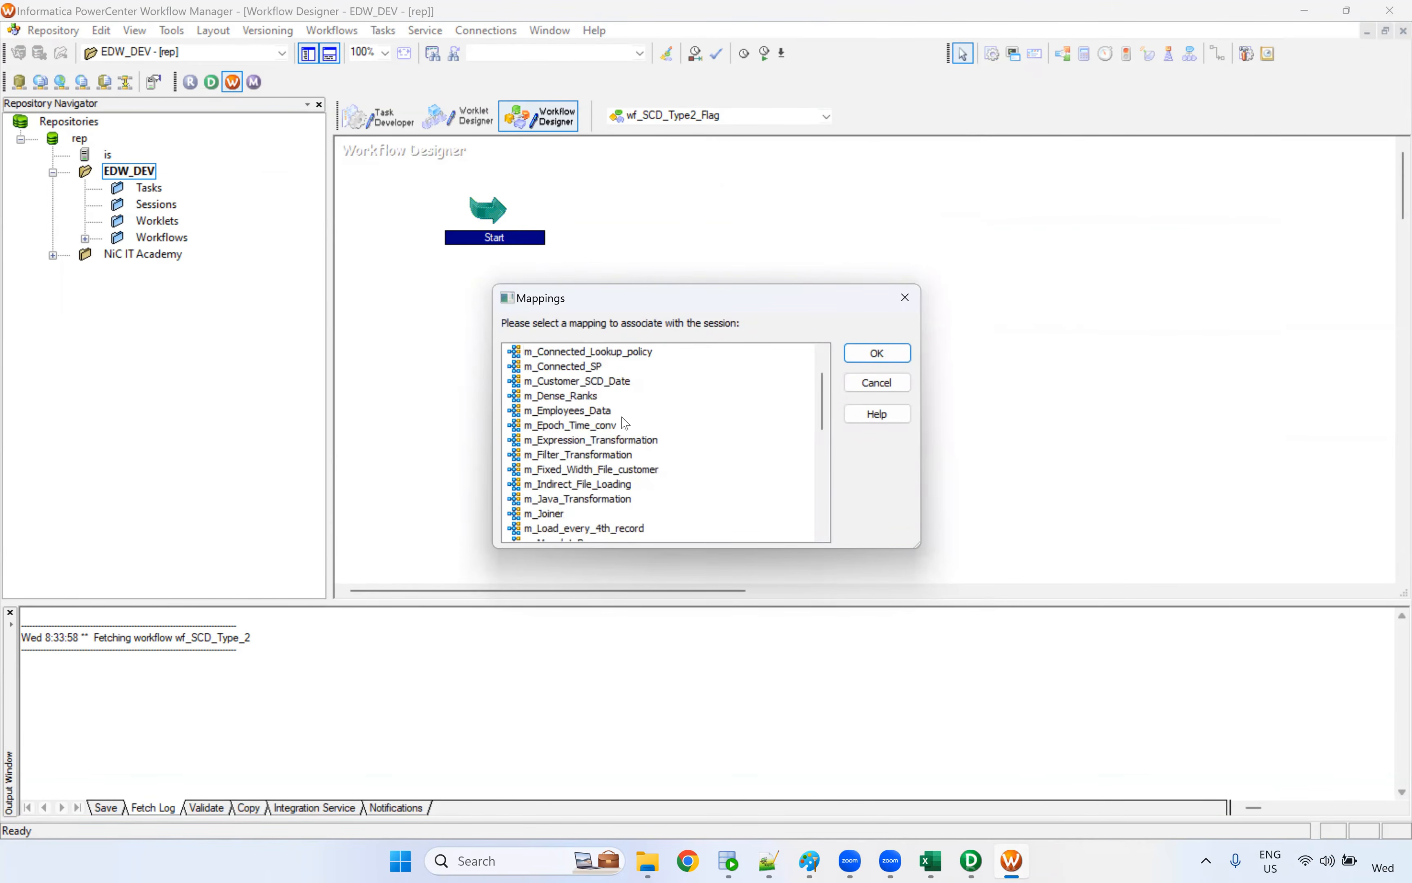
pyautogui.scroll(-6, 625, 423)
pyautogui.click(607, 366)
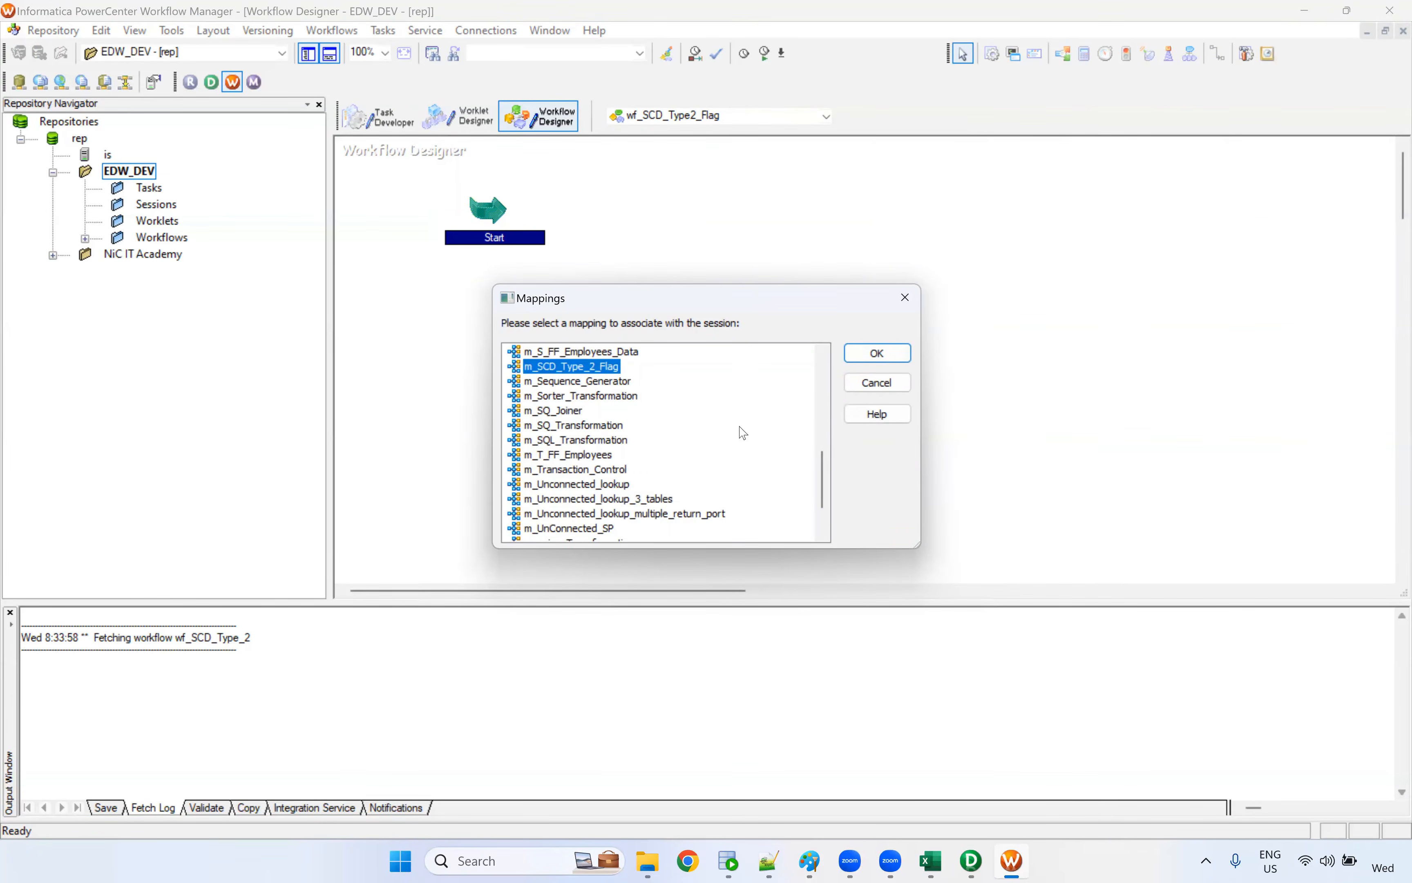
pyautogui.scroll(1, 534, 413)
pyautogui.click(879, 353)
pyautogui.click(1225, 56)
pyautogui.moveTo(500, 217); pyautogui.dragTo(842, 213)
# In the session's mapping settings, set the T_CUSTOMER_SCD_FLAG2 target connection to Oracle_Tgt and apply that connection value to all instances
pyautogui.doubleClick(843, 209)
pyautogui.click(492, 115)
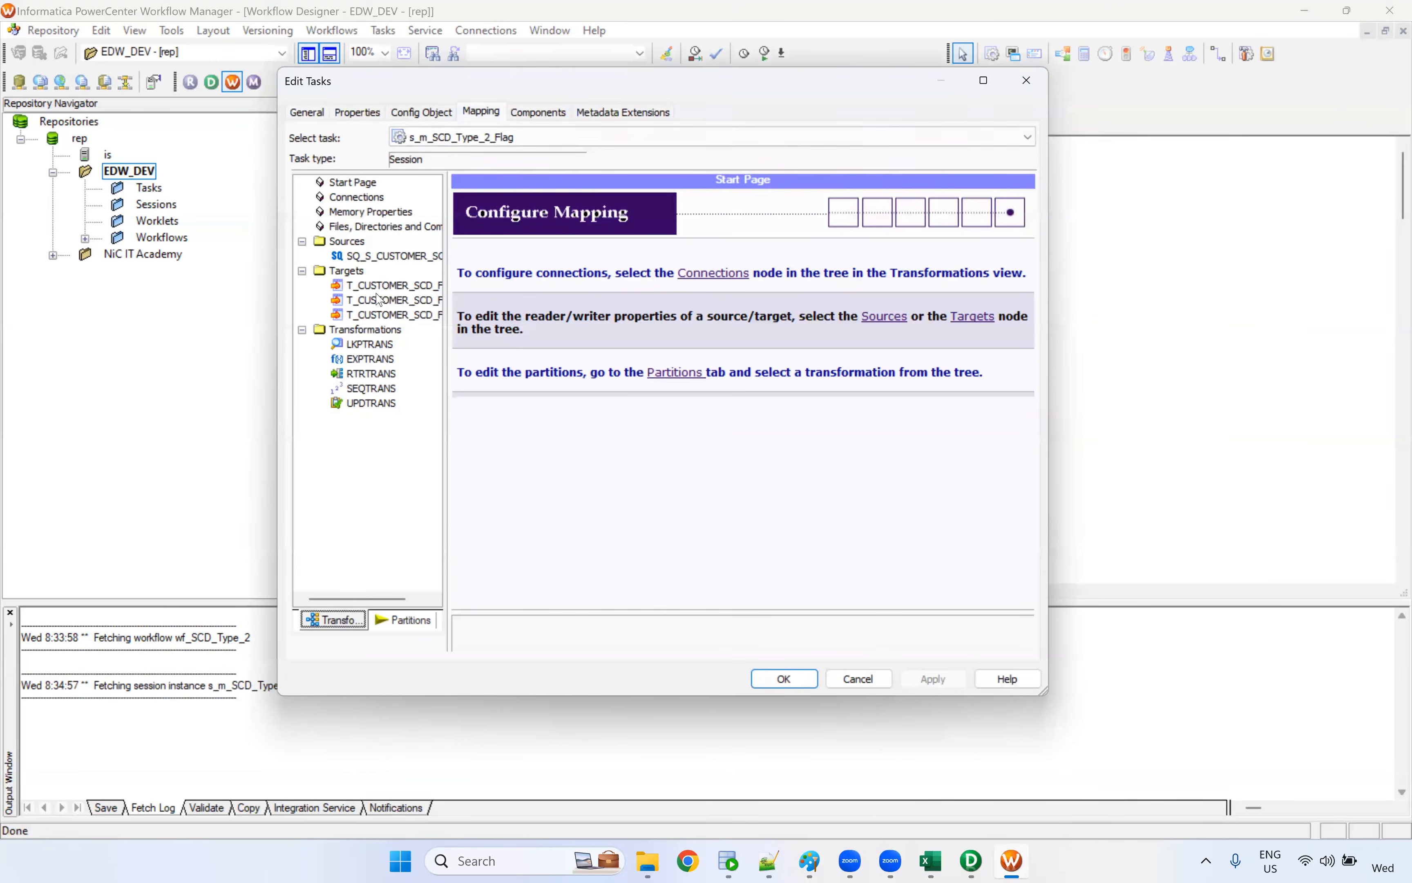
pyautogui.click(391, 299)
pyautogui.click(399, 286)
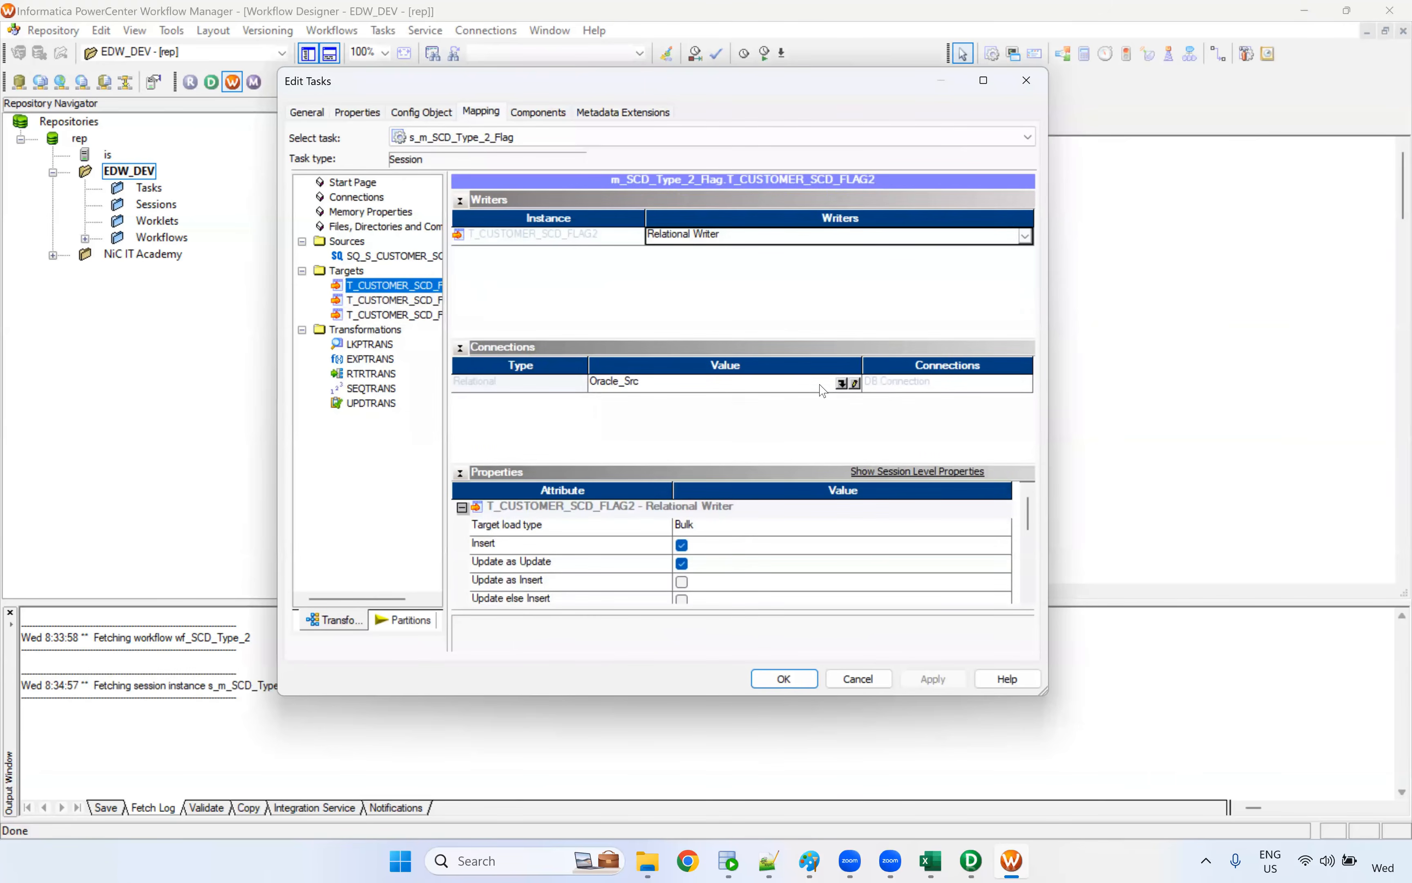
pyautogui.click(839, 387)
pyautogui.click(841, 384)
pyautogui.click(575, 400)
pyautogui.press('Return')
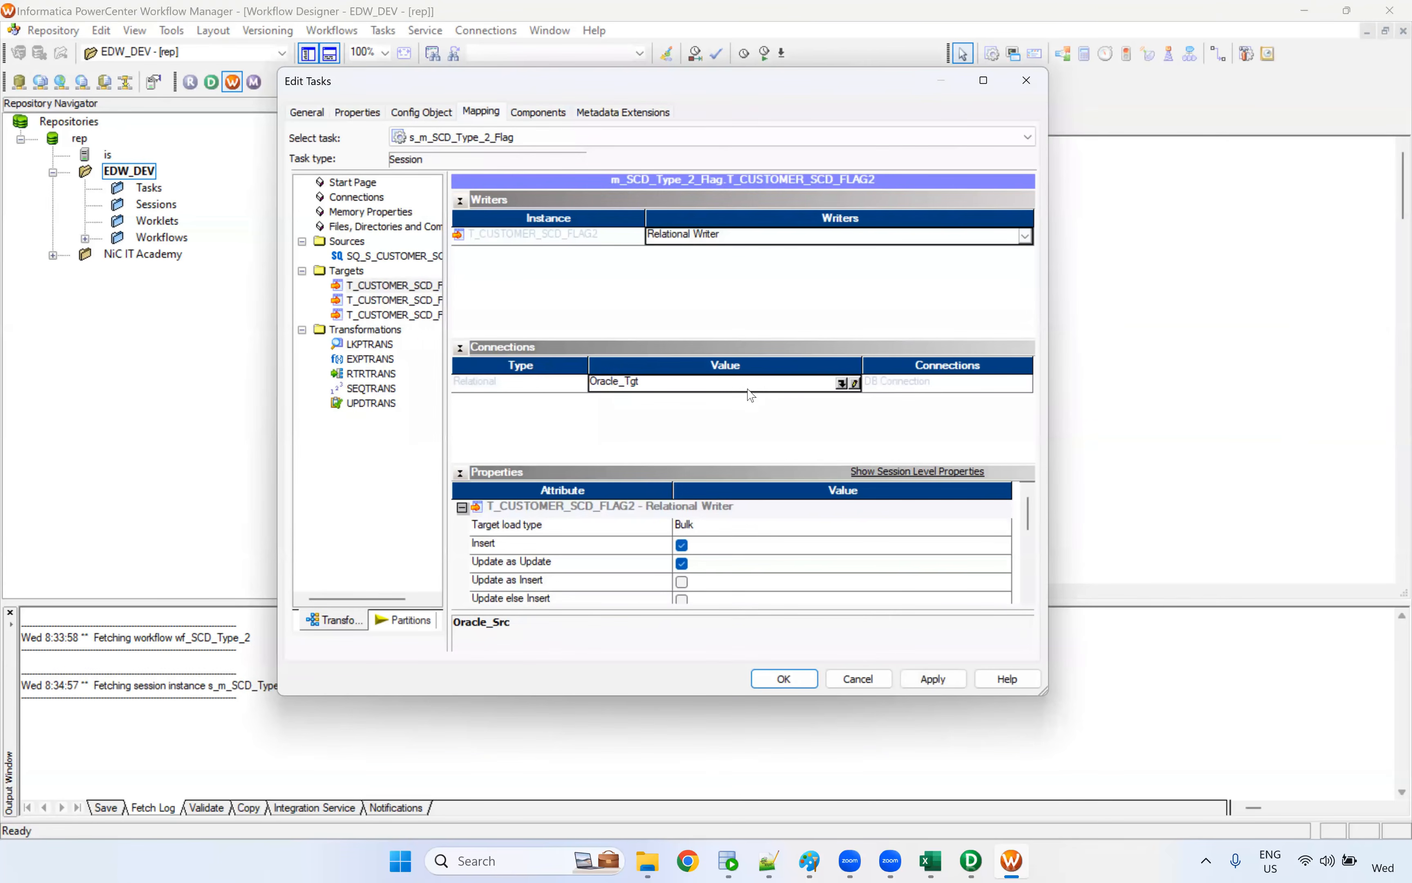
pyautogui.rightClick(751, 394)
pyautogui.moveTo(820, 421)
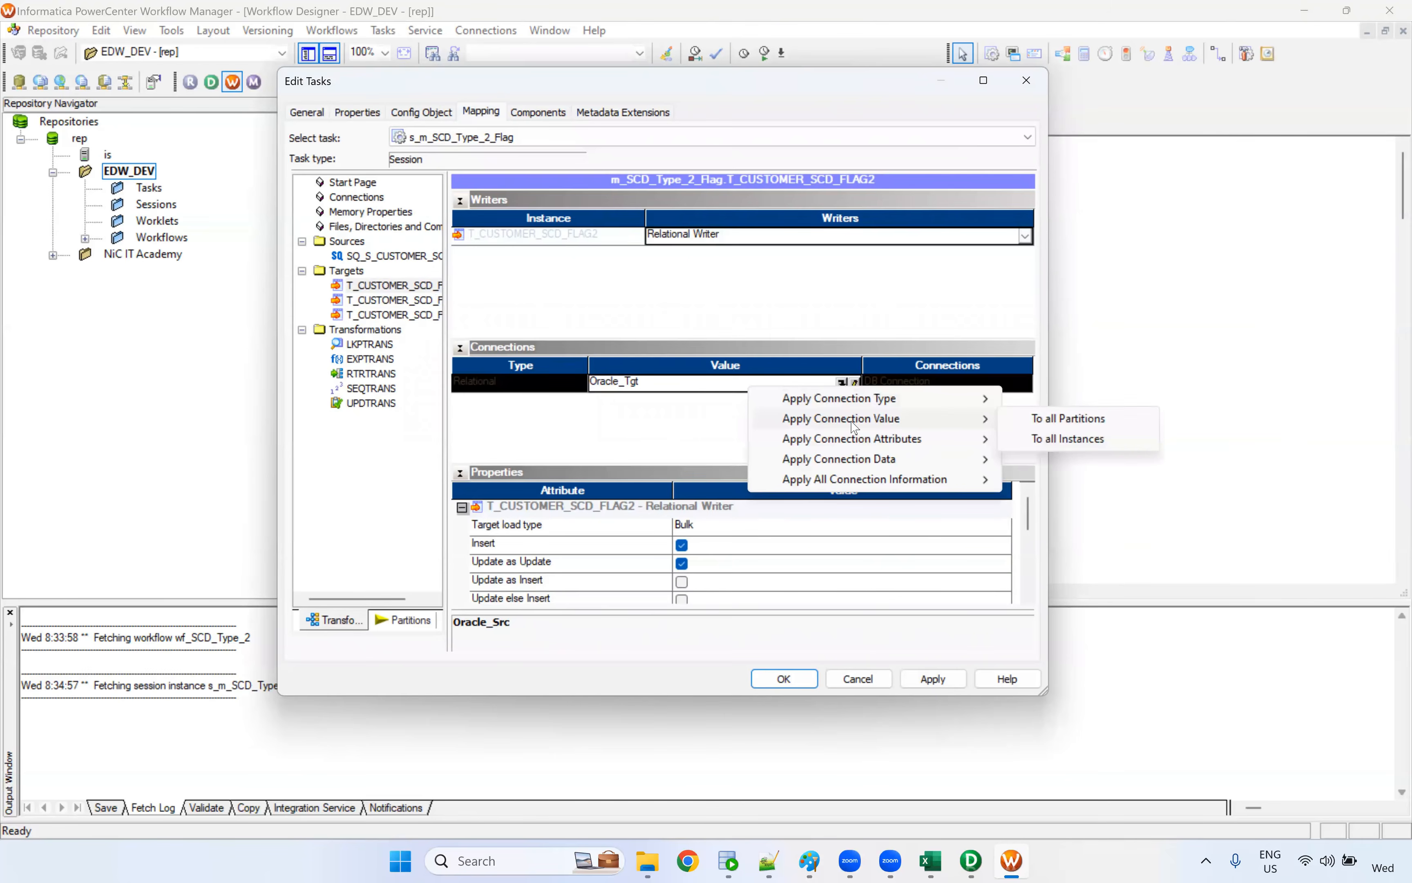
pyautogui.click(1050, 439)
pyautogui.click(412, 315)
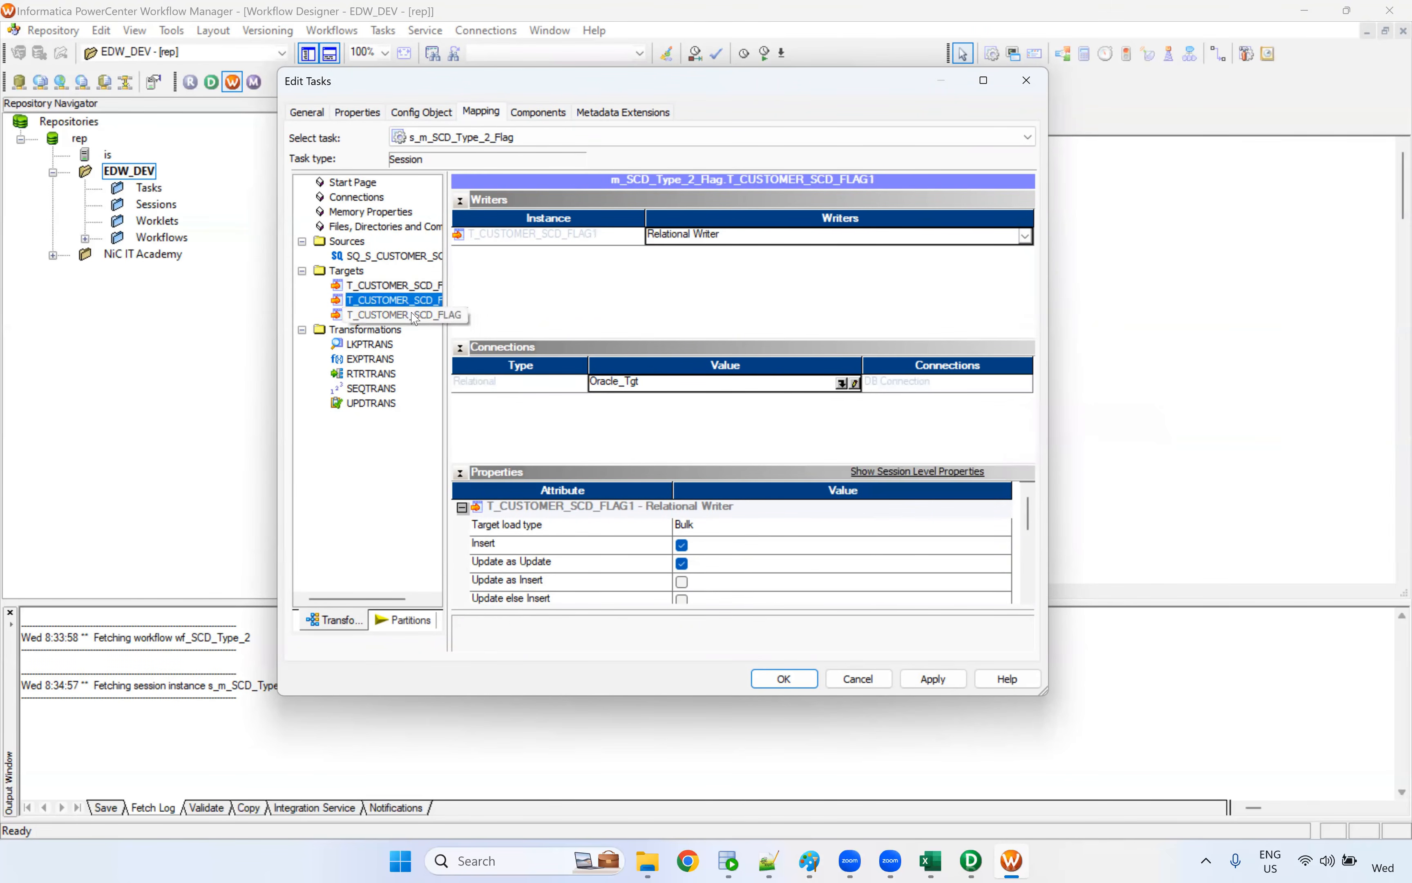
# Set the LKPTRANS lookup's relational connection to Oracle_Tgt in the session and save the workflow
pyautogui.click(376, 357)
pyautogui.click(381, 344)
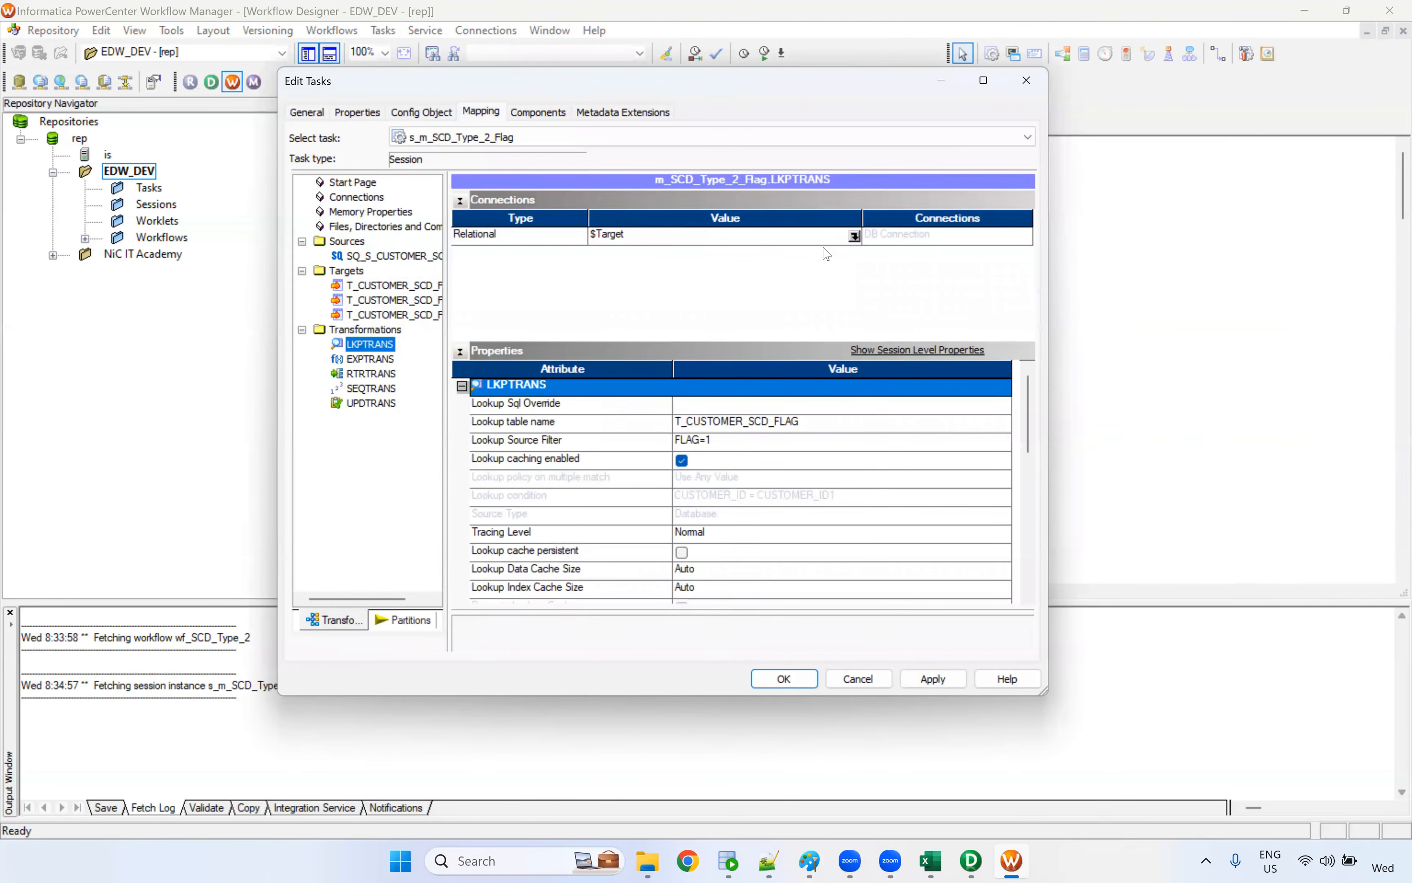
pyautogui.click(853, 236)
pyautogui.click(565, 372)
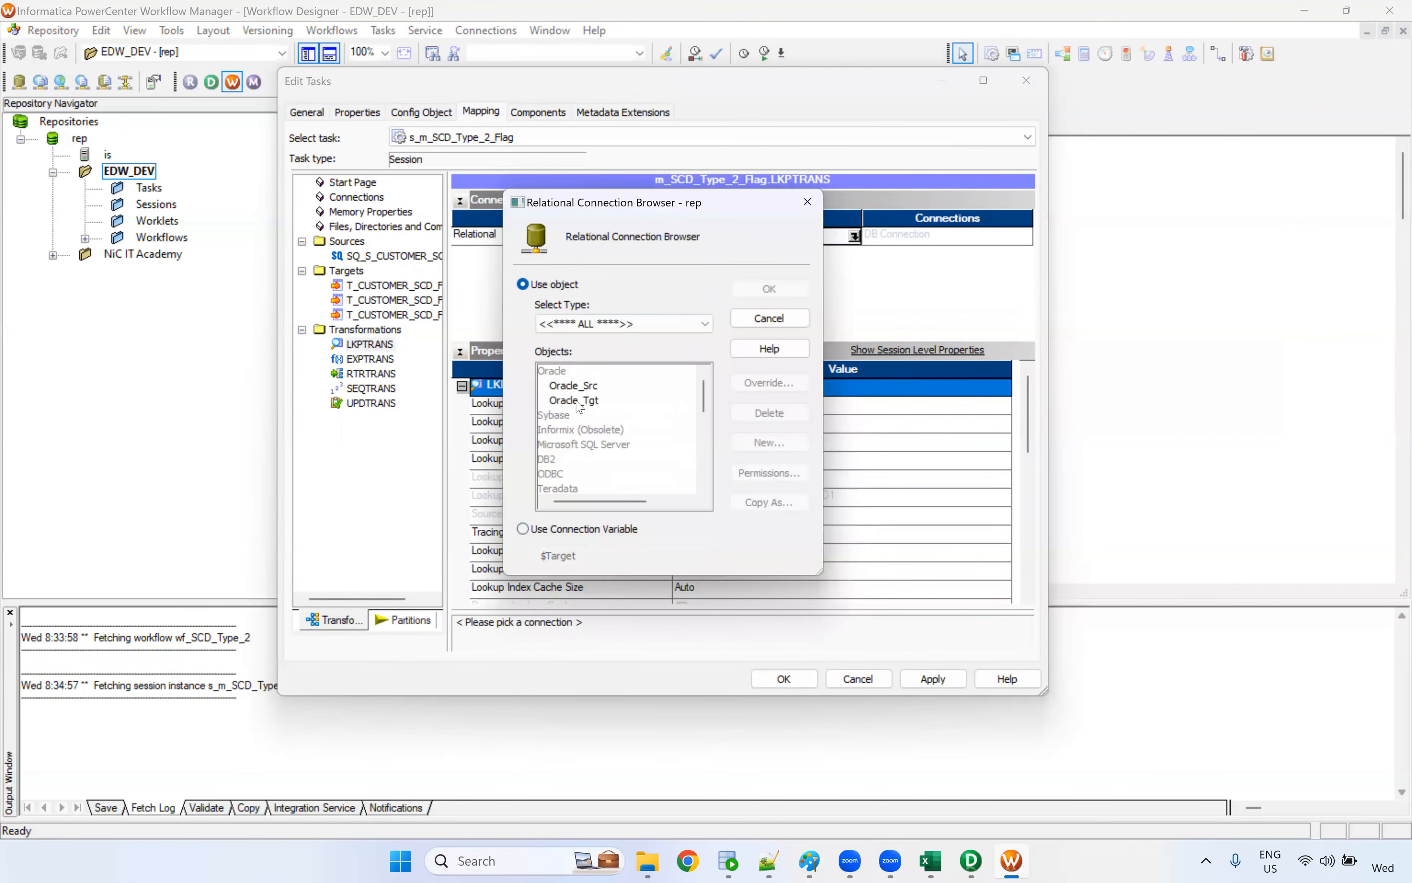
pyautogui.click(574, 400)
pyautogui.click(766, 292)
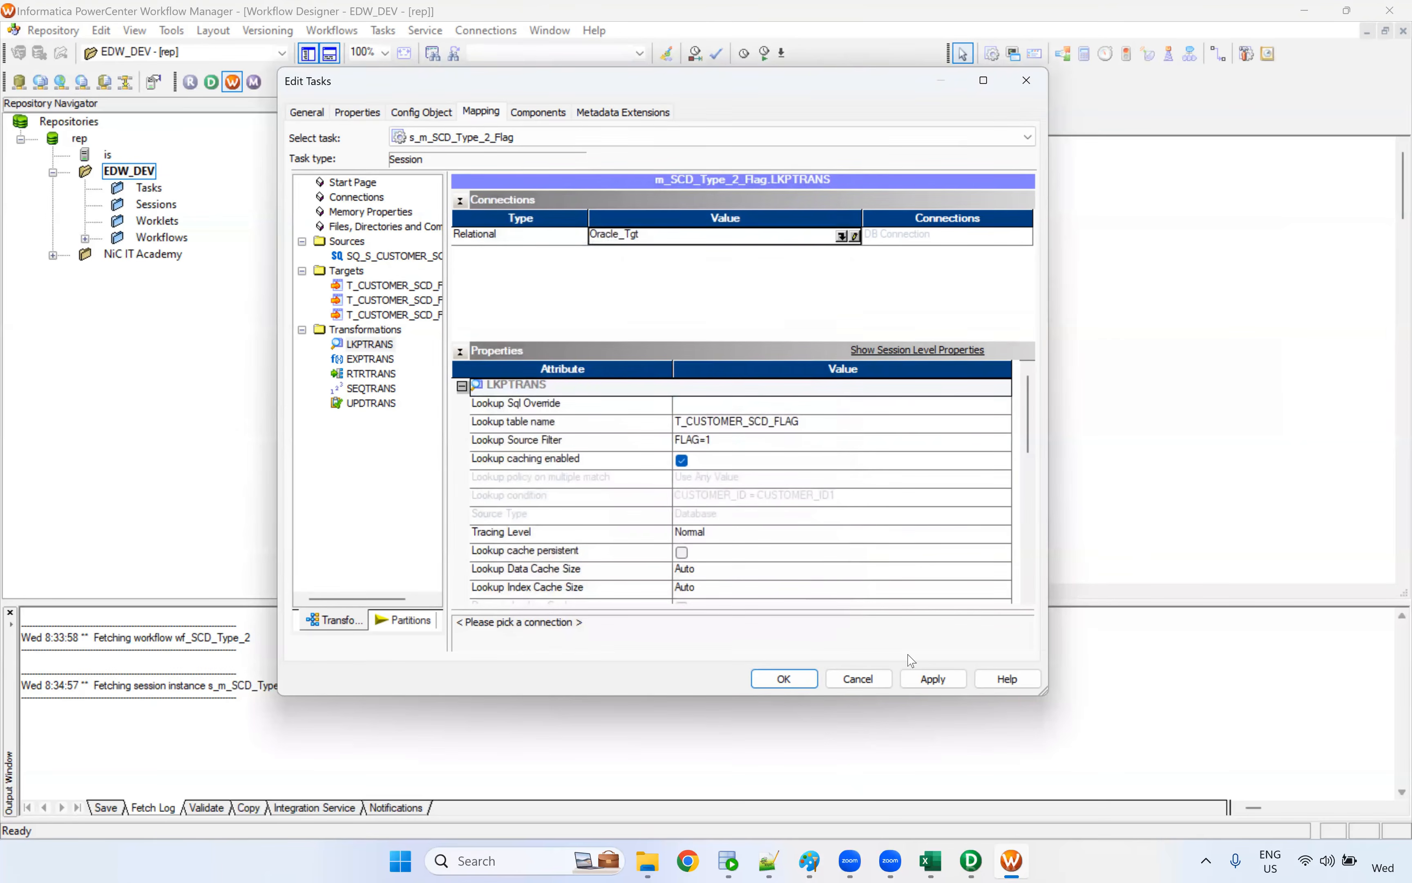
pyautogui.click(784, 679)
pyautogui.hotkey('ctrl', 's')
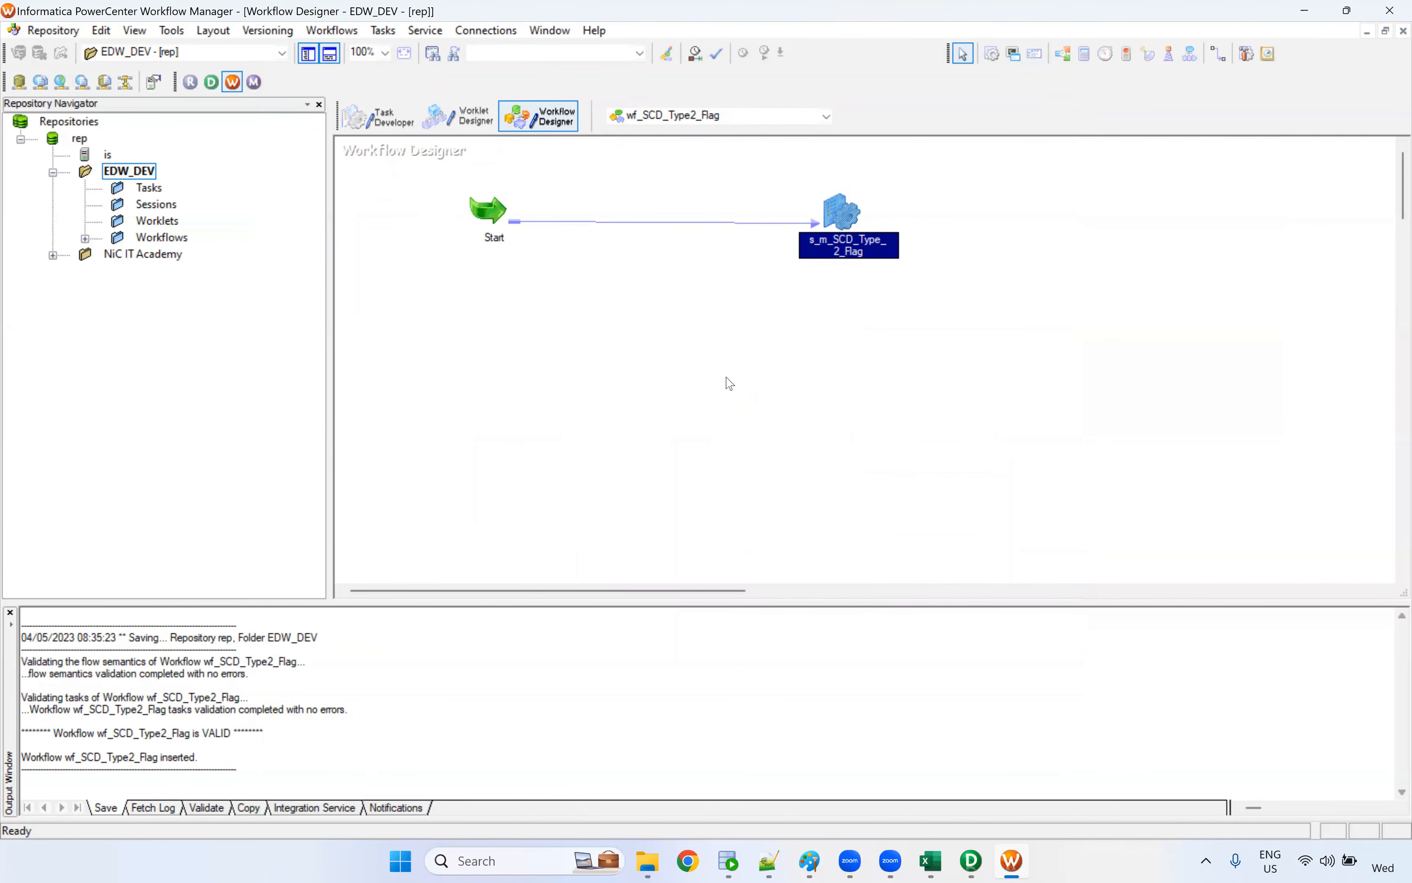
# Check SQL Developer, return to Workflow Manager and start the wf_SCD_Type2_Flag workflow
pyautogui.rightClick(684, 340)
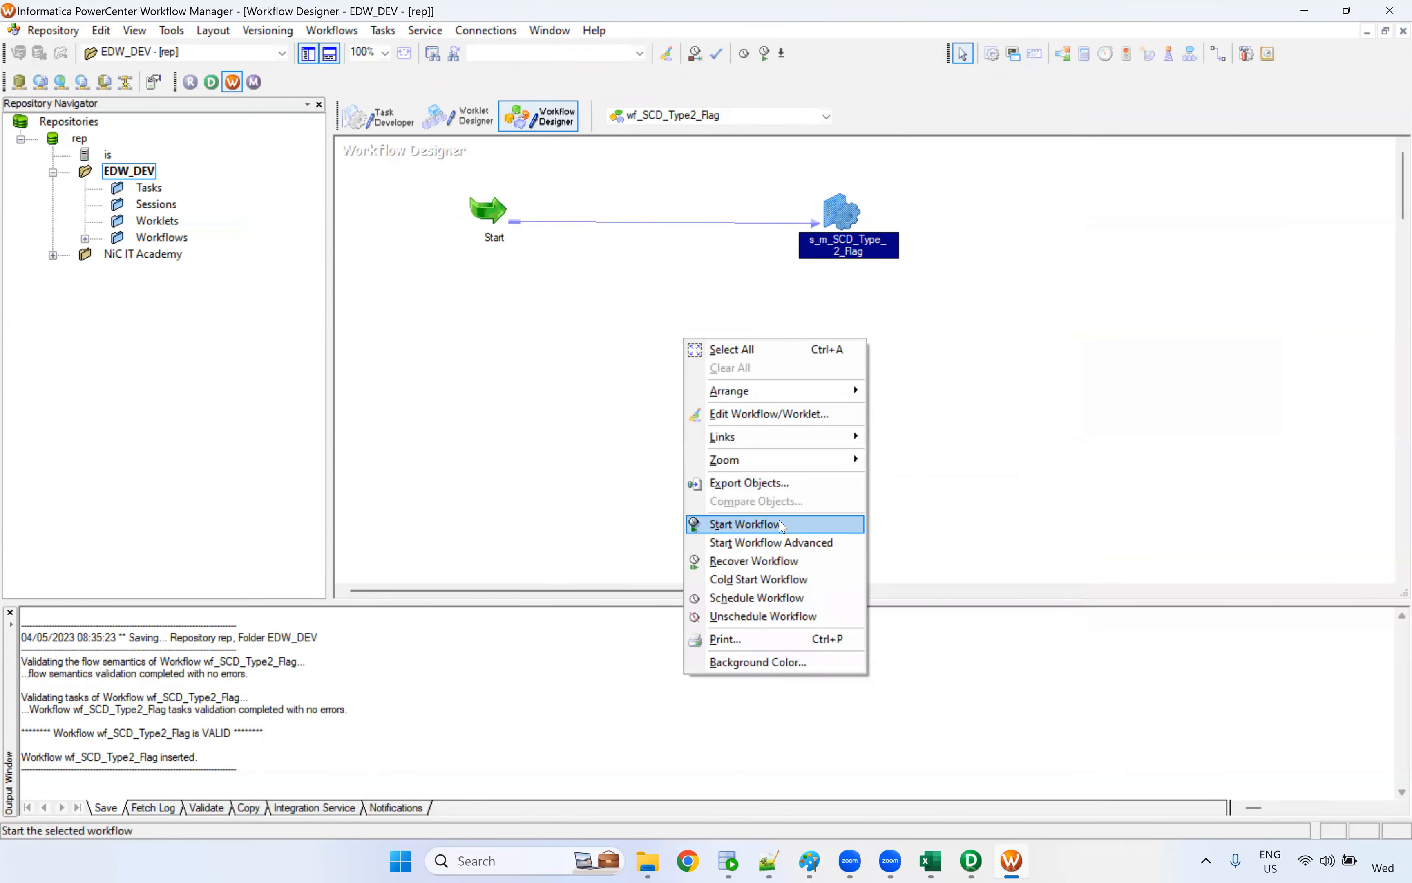
pyautogui.click(953, 584)
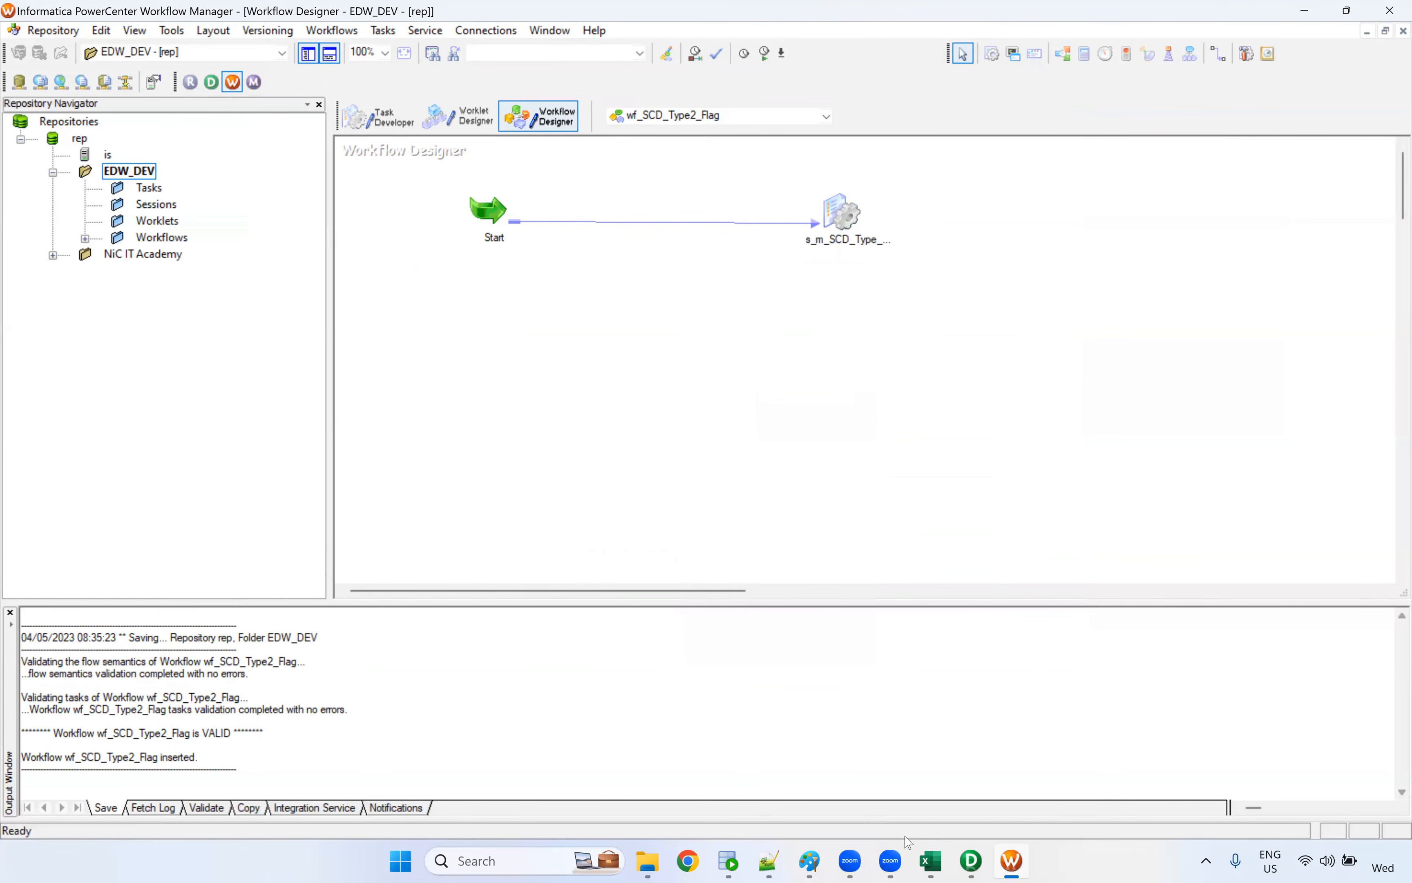
pyautogui.click(730, 861)
pyautogui.hotkey('ctrl', 'a')
pyautogui.hotkey('alt', 'Tab')
pyautogui.rightClick(582, 251)
pyautogui.click(651, 432)
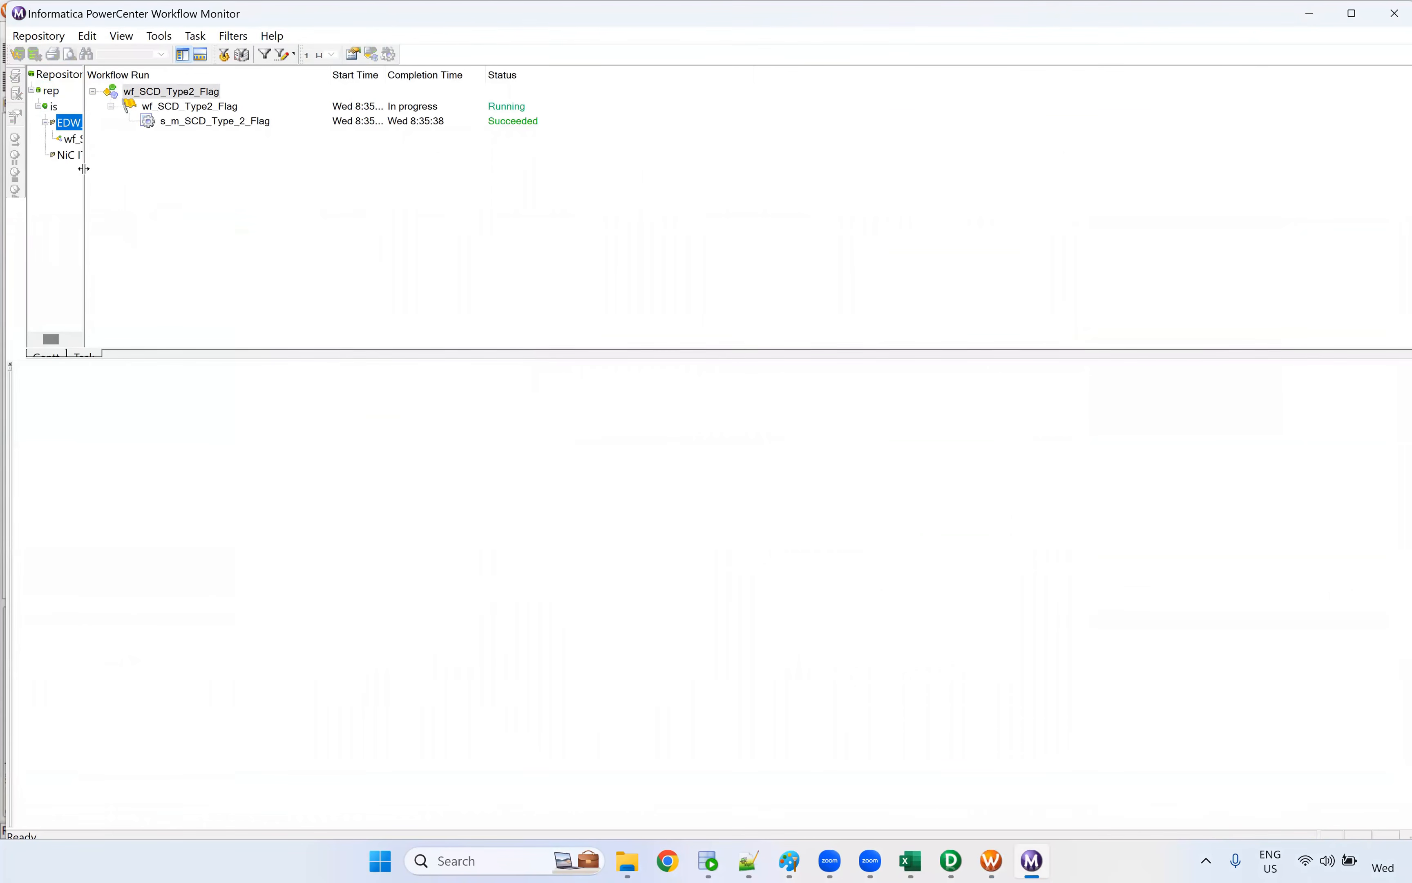
# In Workflow Monitor, examine the source and target statistics of the s_m_SCD_Type_2_Flag run, widening the columns to read the full names
pyautogui.moveTo(158, 178); pyautogui.dragTo(229, 193)
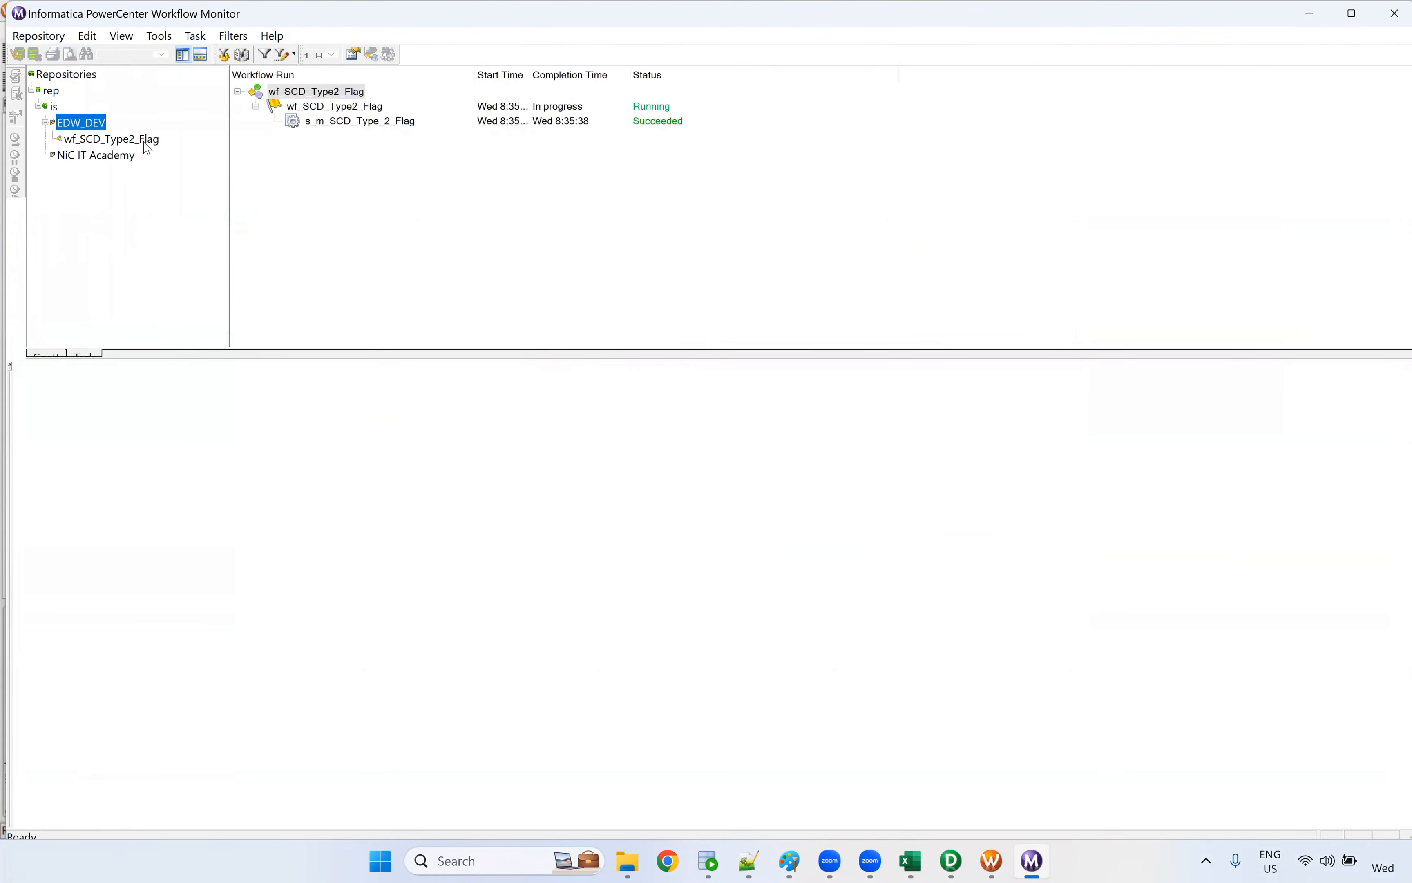
pyautogui.click(146, 141)
pyautogui.click(327, 106)
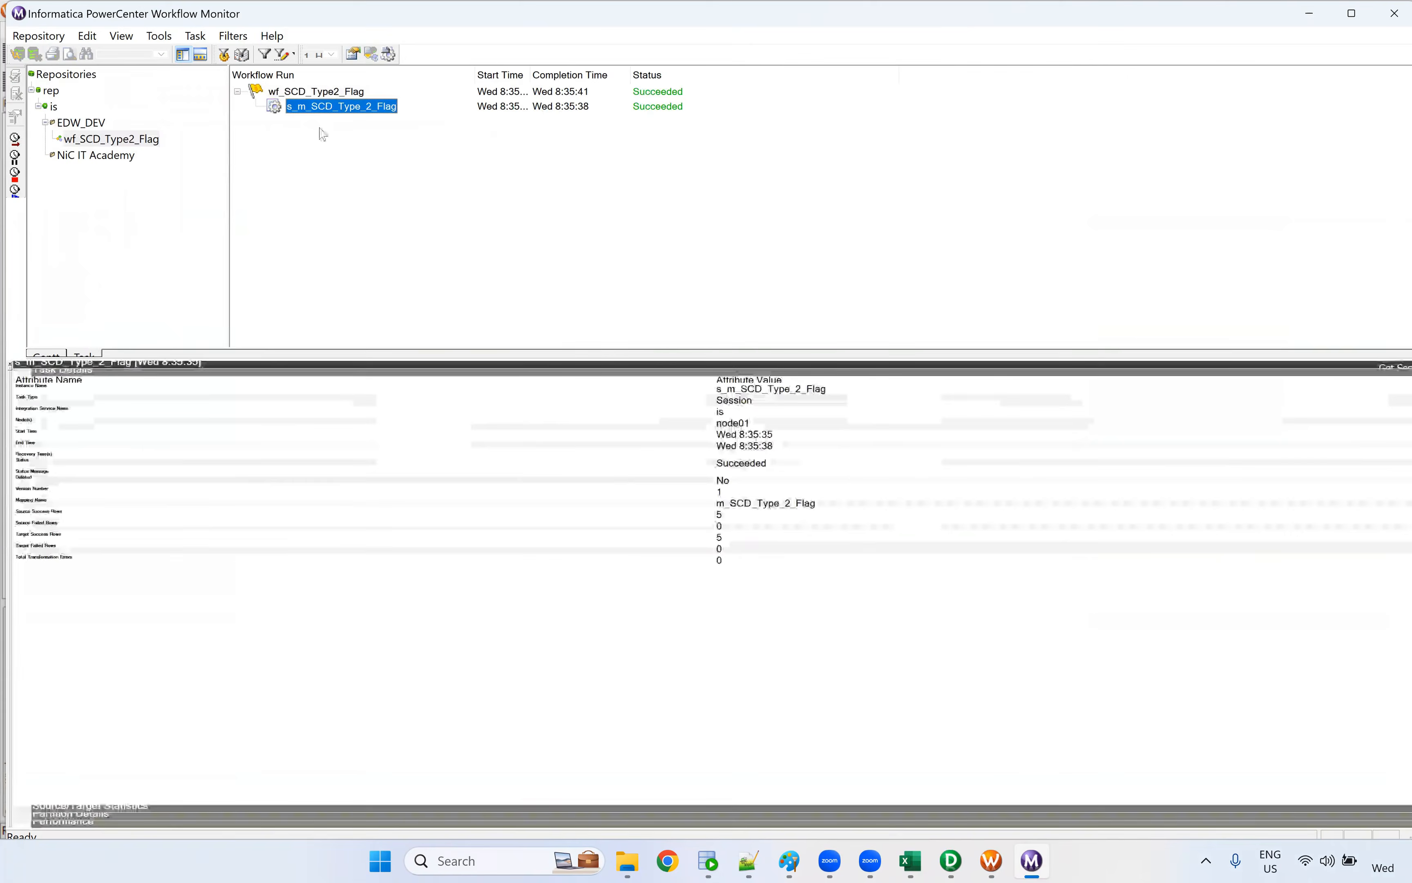
pyautogui.click(28, 373)
pyautogui.click(28, 379)
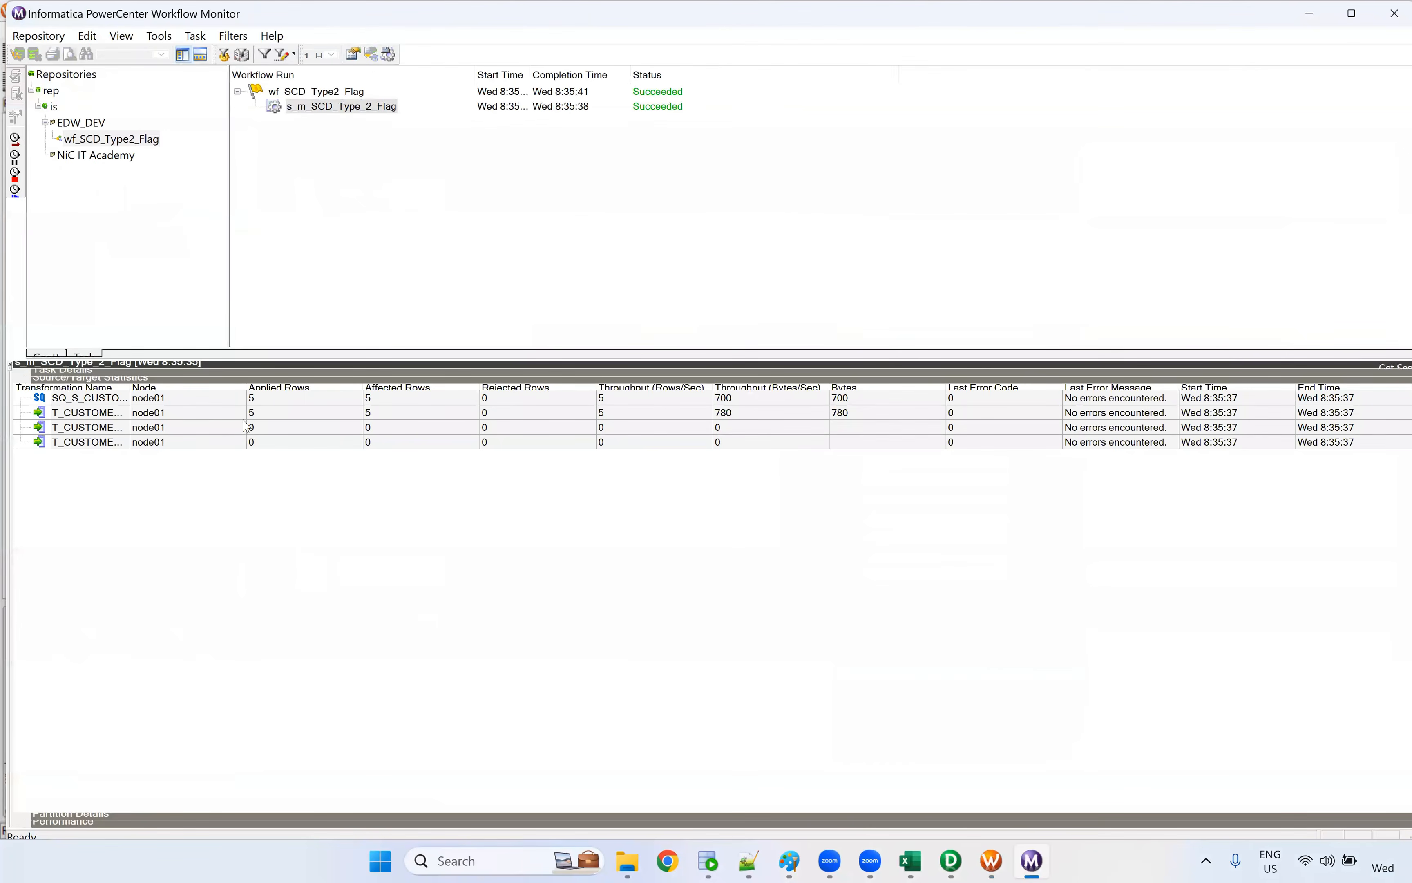
pyautogui.click(288, 417)
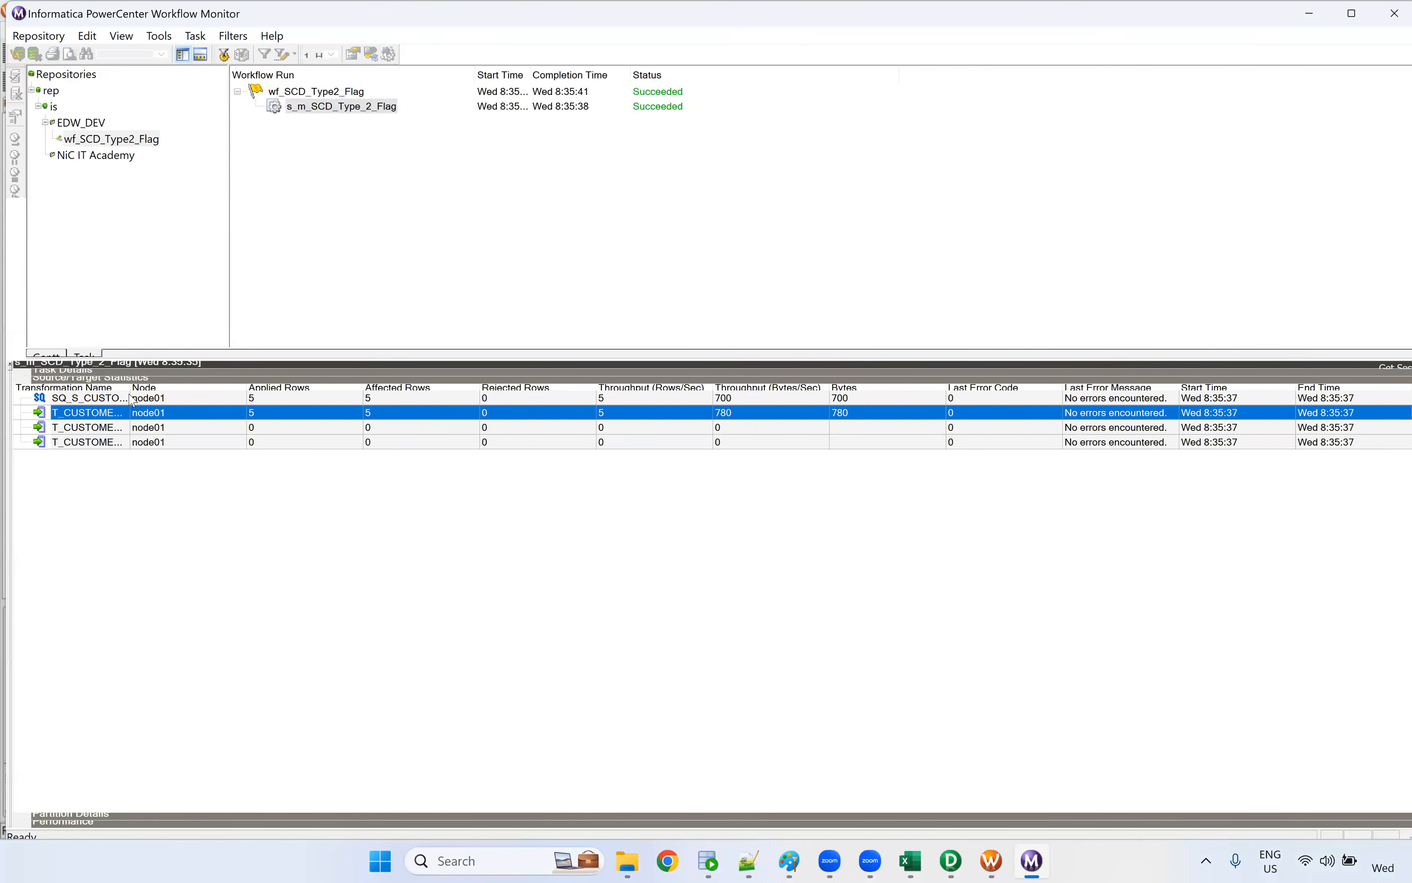
pyautogui.moveTo(131, 399); pyautogui.dragTo(202, 403)
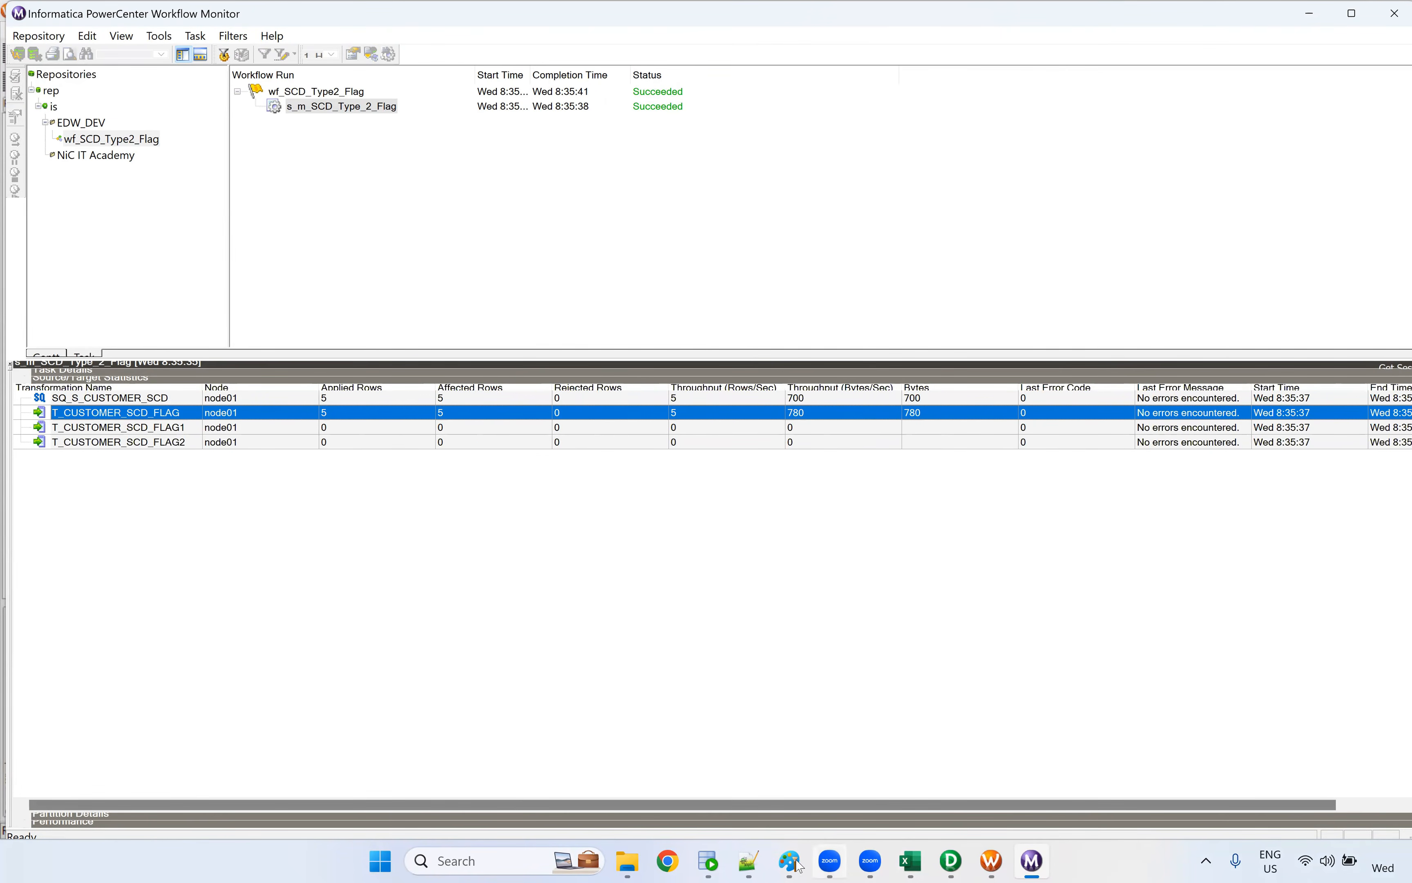
# Switch to SQL Developer, rerun the select on t_customer_scd_flag and check the FLAG column of the loaded rows
pyautogui.click(709, 861)
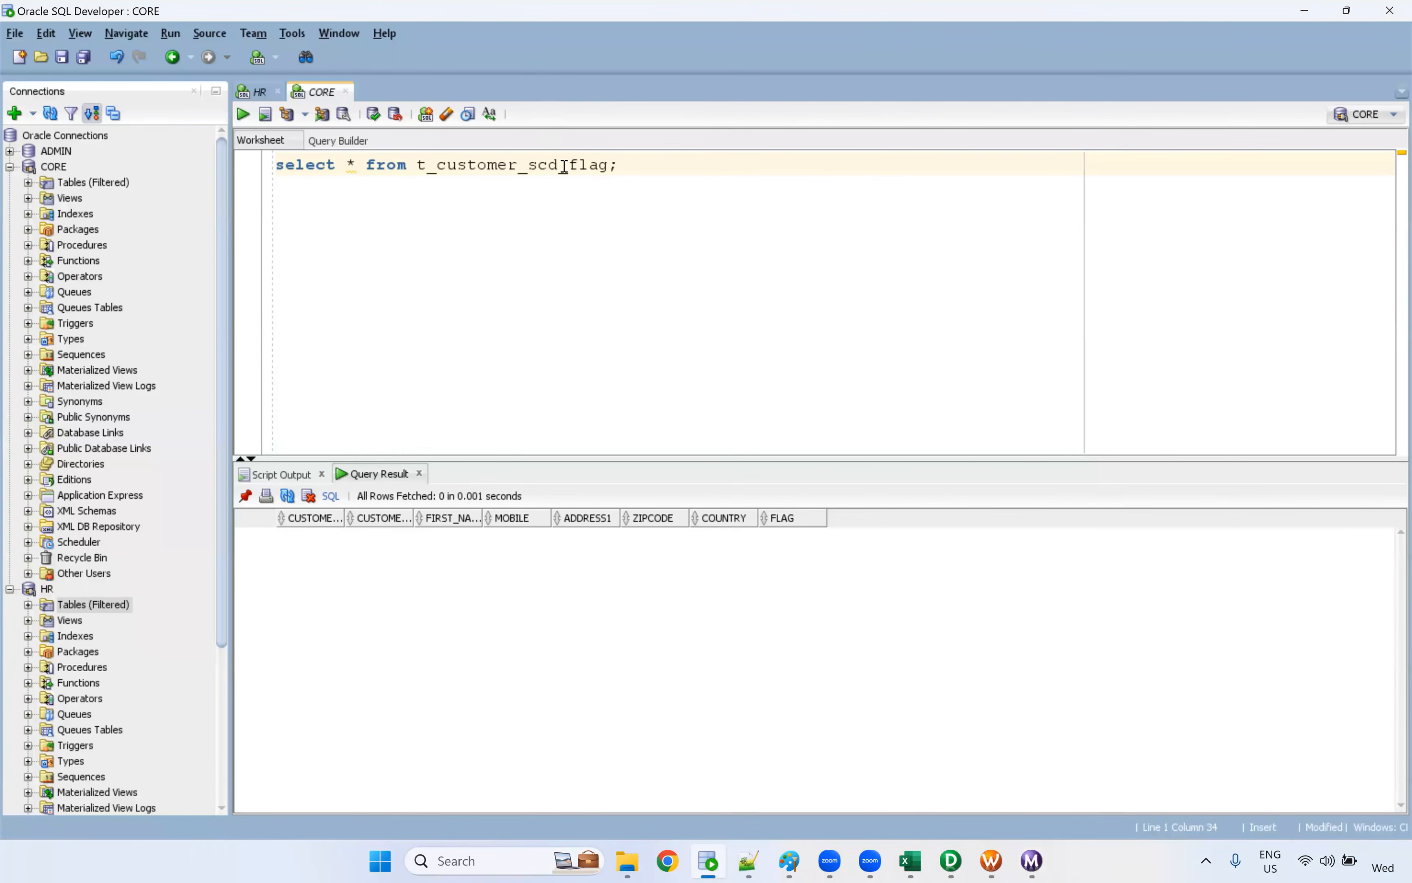
pyautogui.hotkey('ctrl', 'Return')
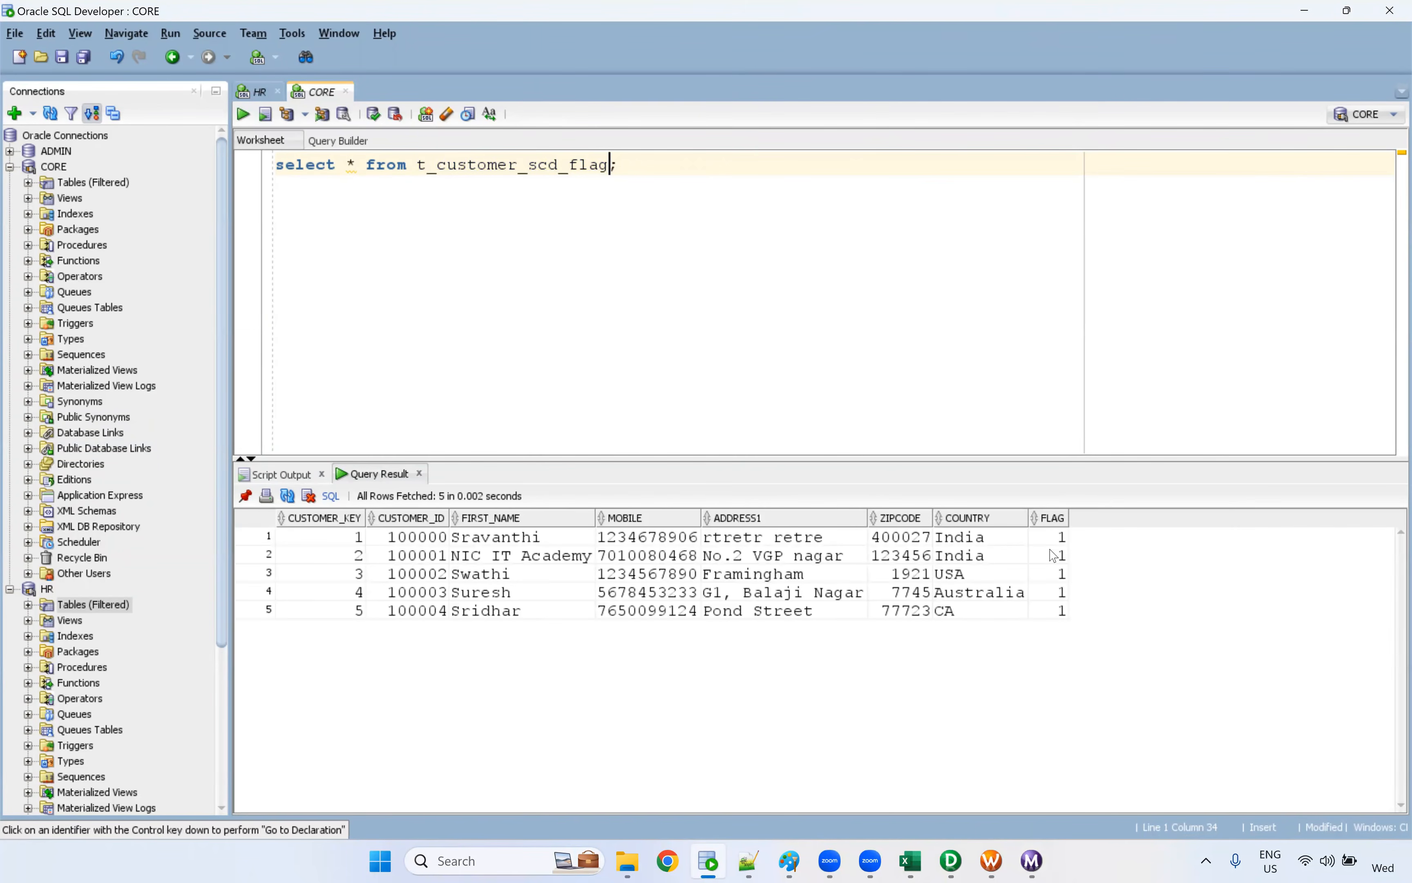
pyautogui.moveTo(1057, 541); pyautogui.dragTo(1059, 654)
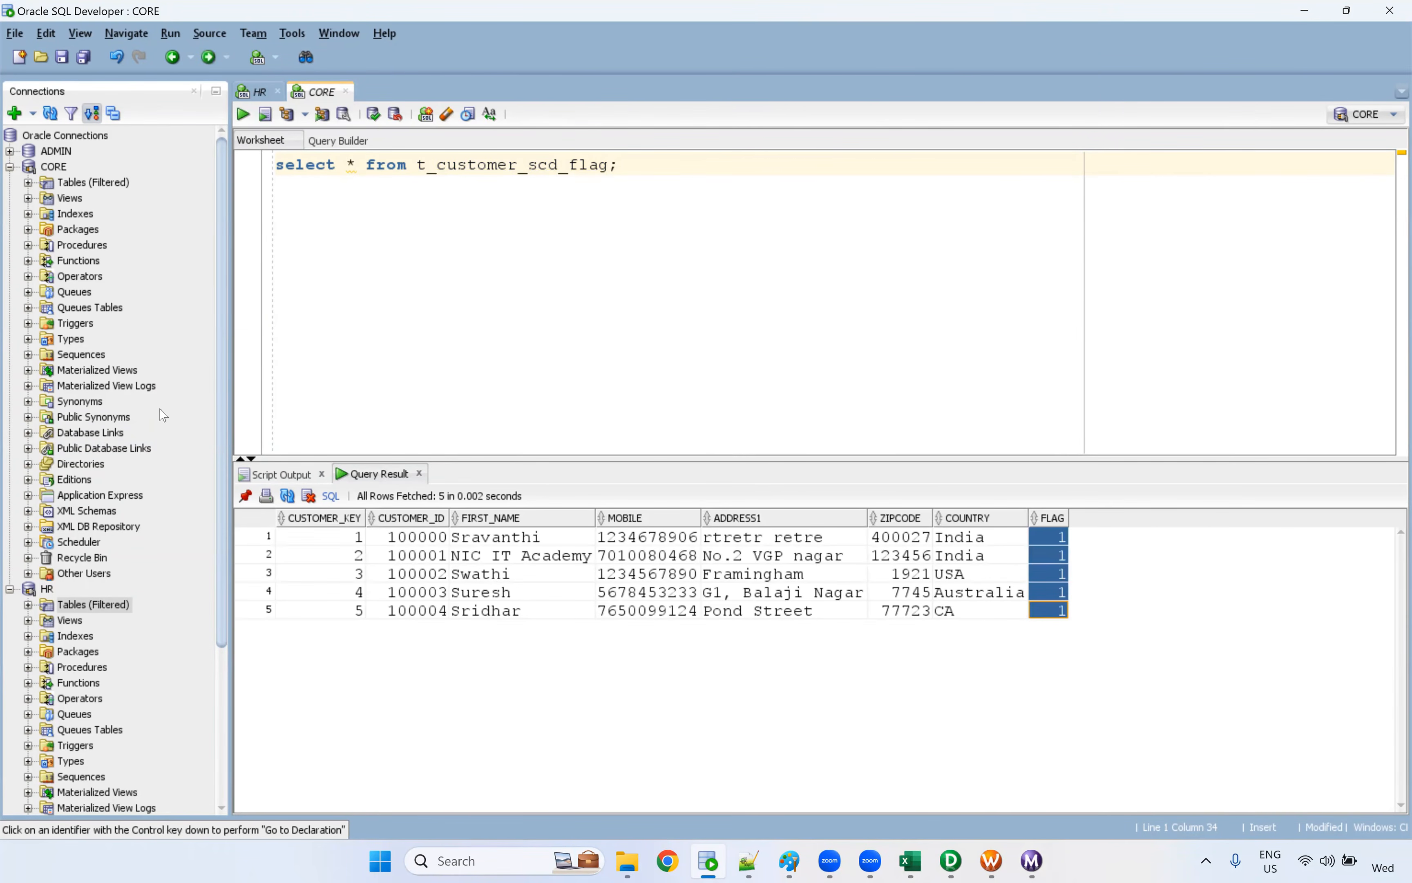
# Compare the T_CUSTOMER_SCD_FLAG1 and FLAG2 statistics in Workflow Monitor with the CUSTOMER_KEY and FLAG values in SQL Developer
pyautogui.hotkey('alt', 'Tab')
pyautogui.click(326, 432)
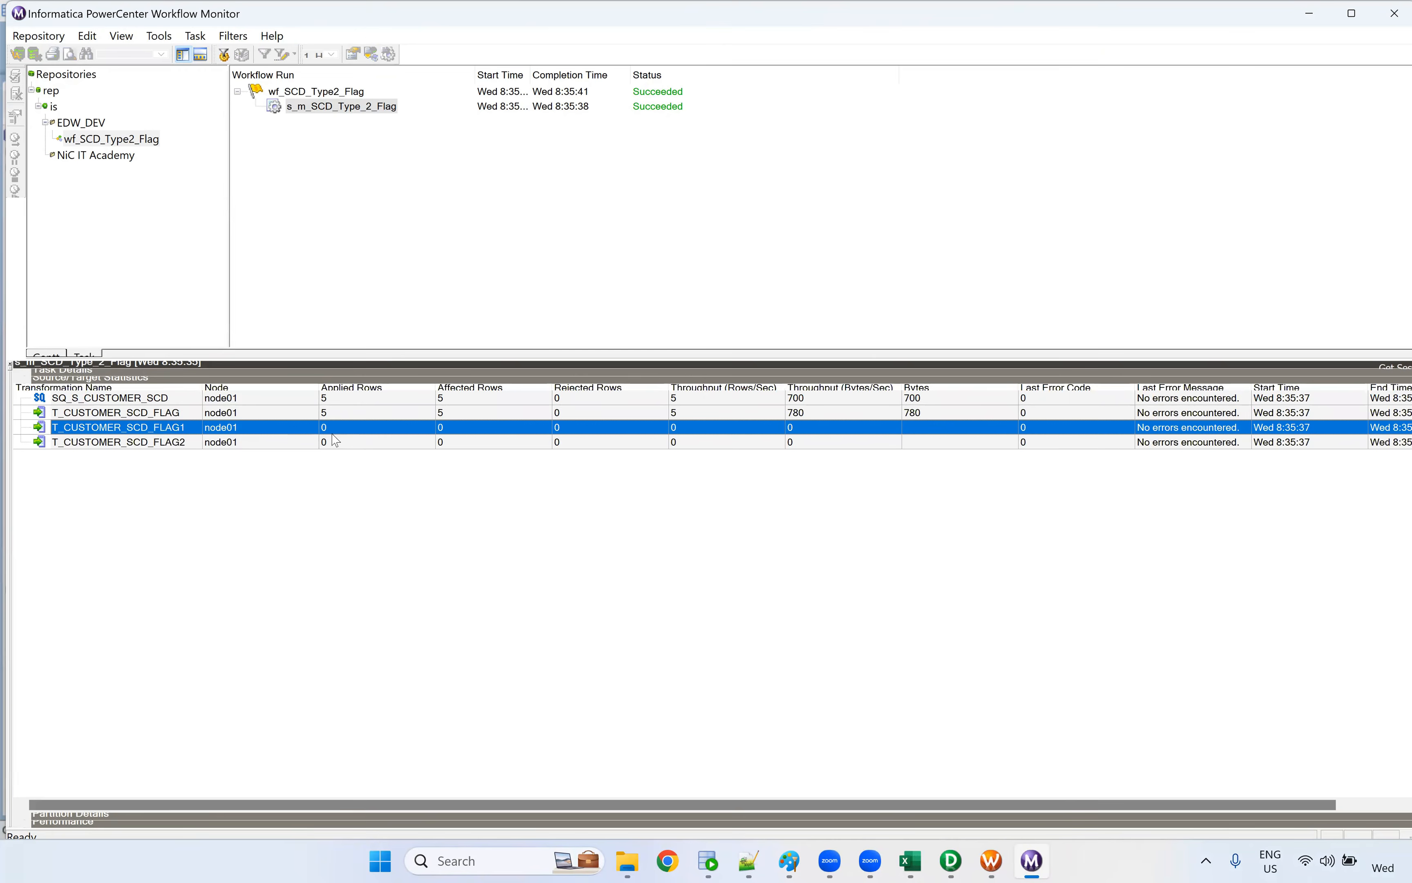
pyautogui.click(344, 444)
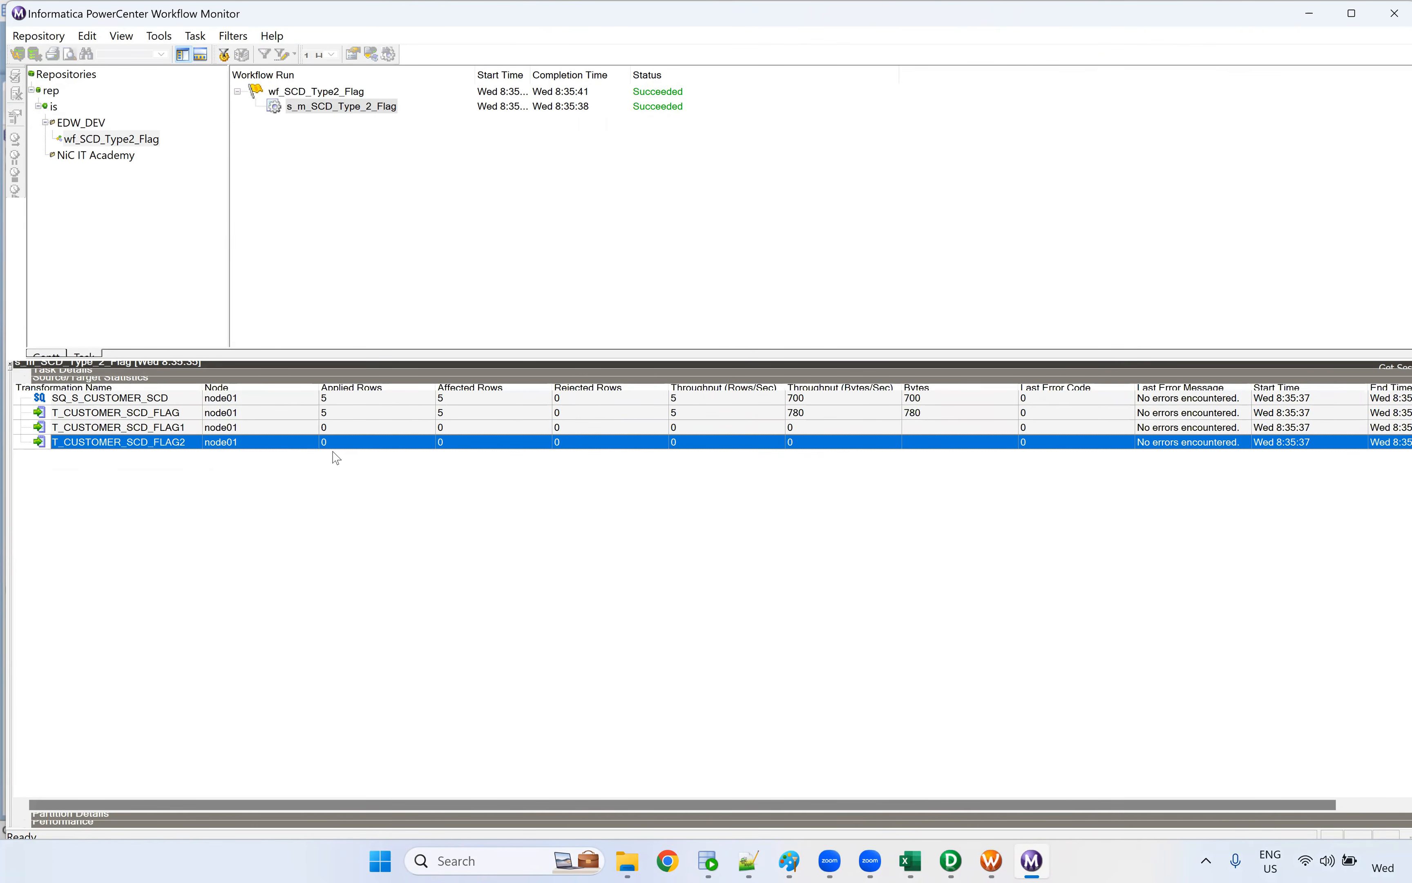
pyautogui.hotkey('alt', 'Tab')
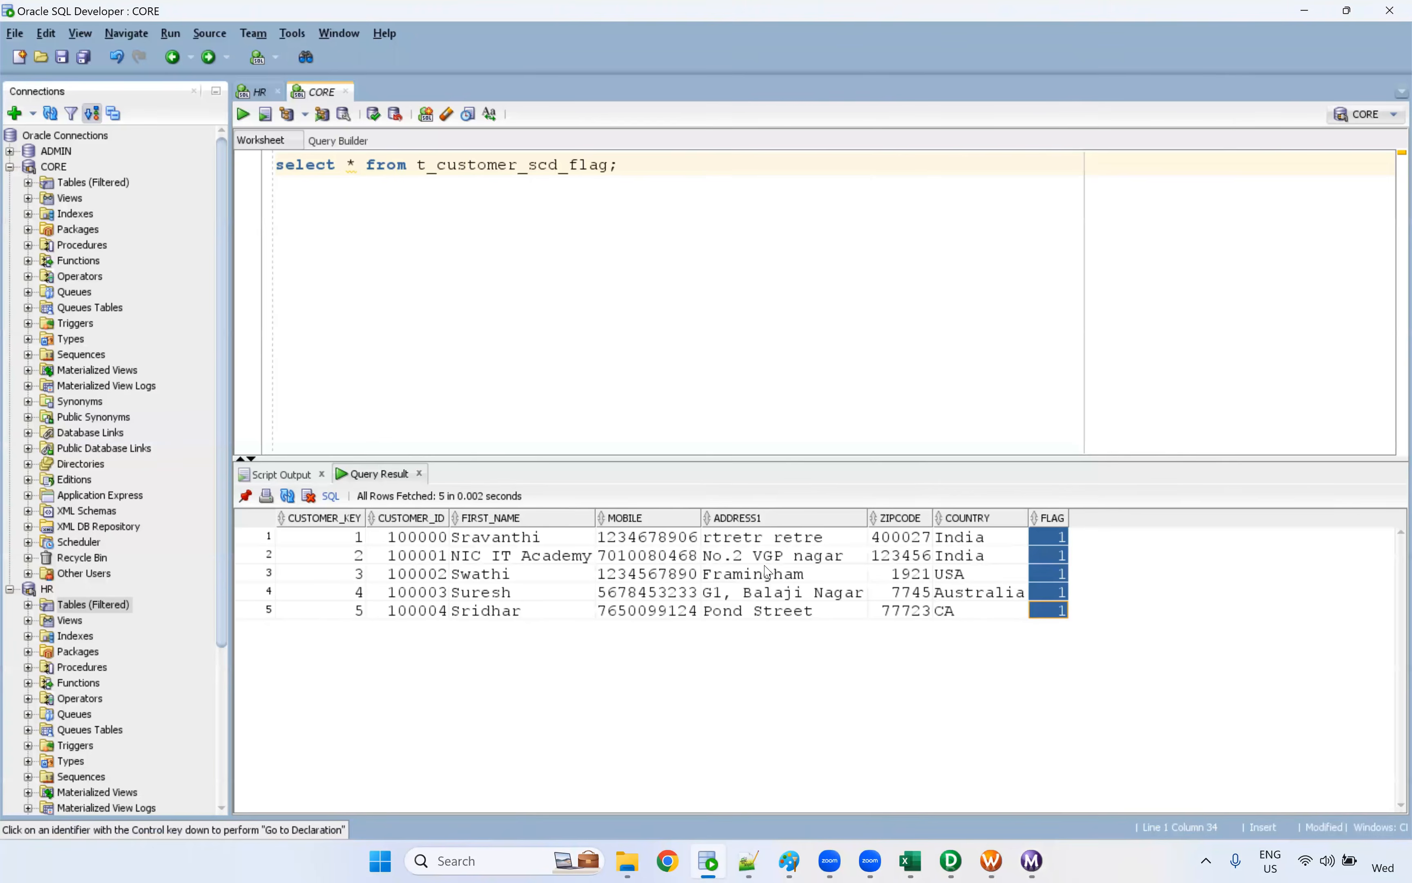
pyautogui.moveTo(361, 548); pyautogui.dragTo(360, 613)
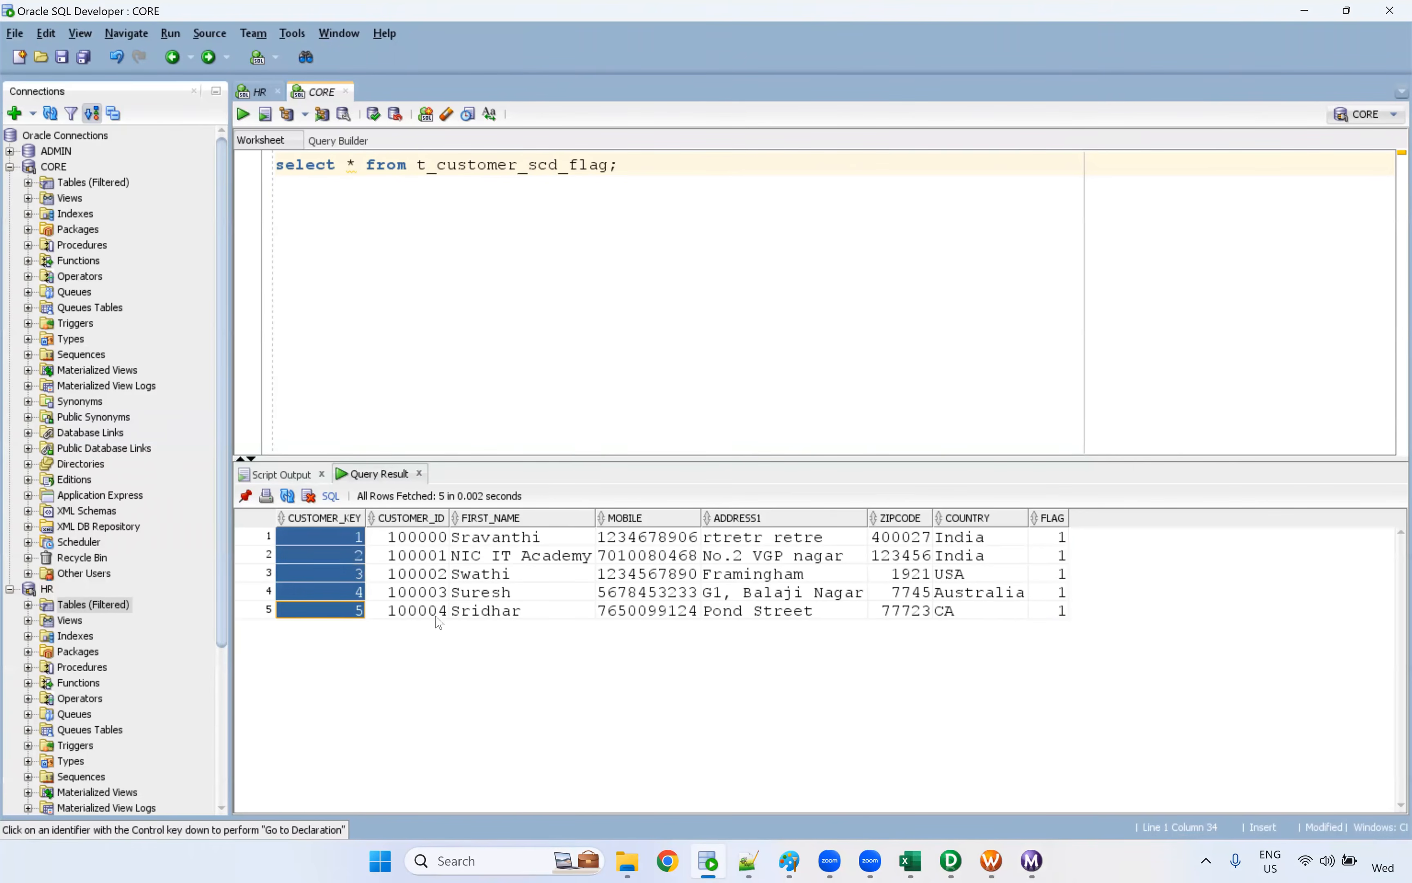
pyautogui.moveTo(1055, 543); pyautogui.dragTo(1058, 616)
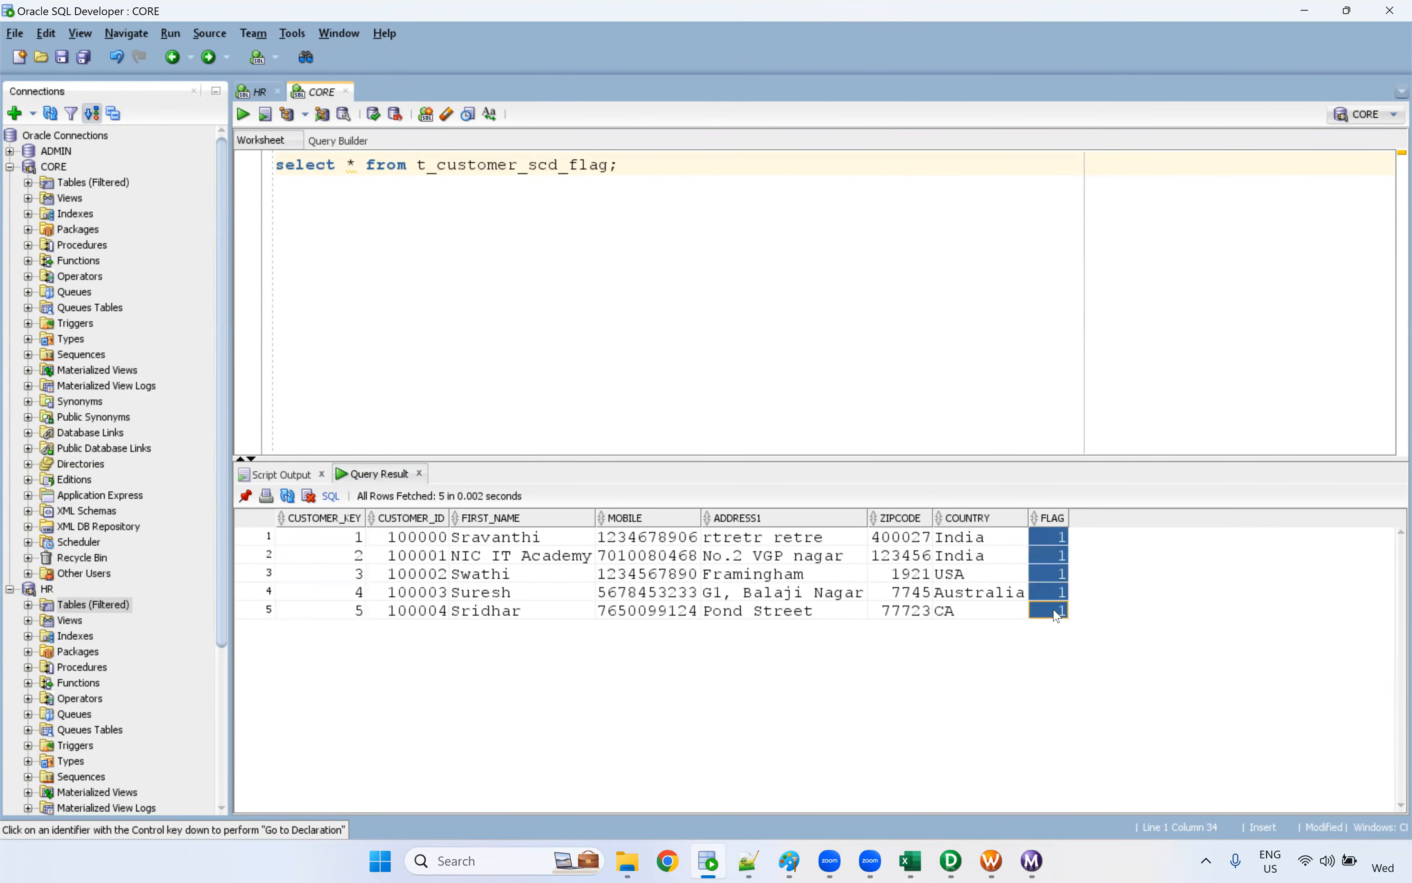
# Return to Workflow Monitor and restart the s_m_SCD_Type_2_Flag session task
pyautogui.hotkey('alt', 'Tab')
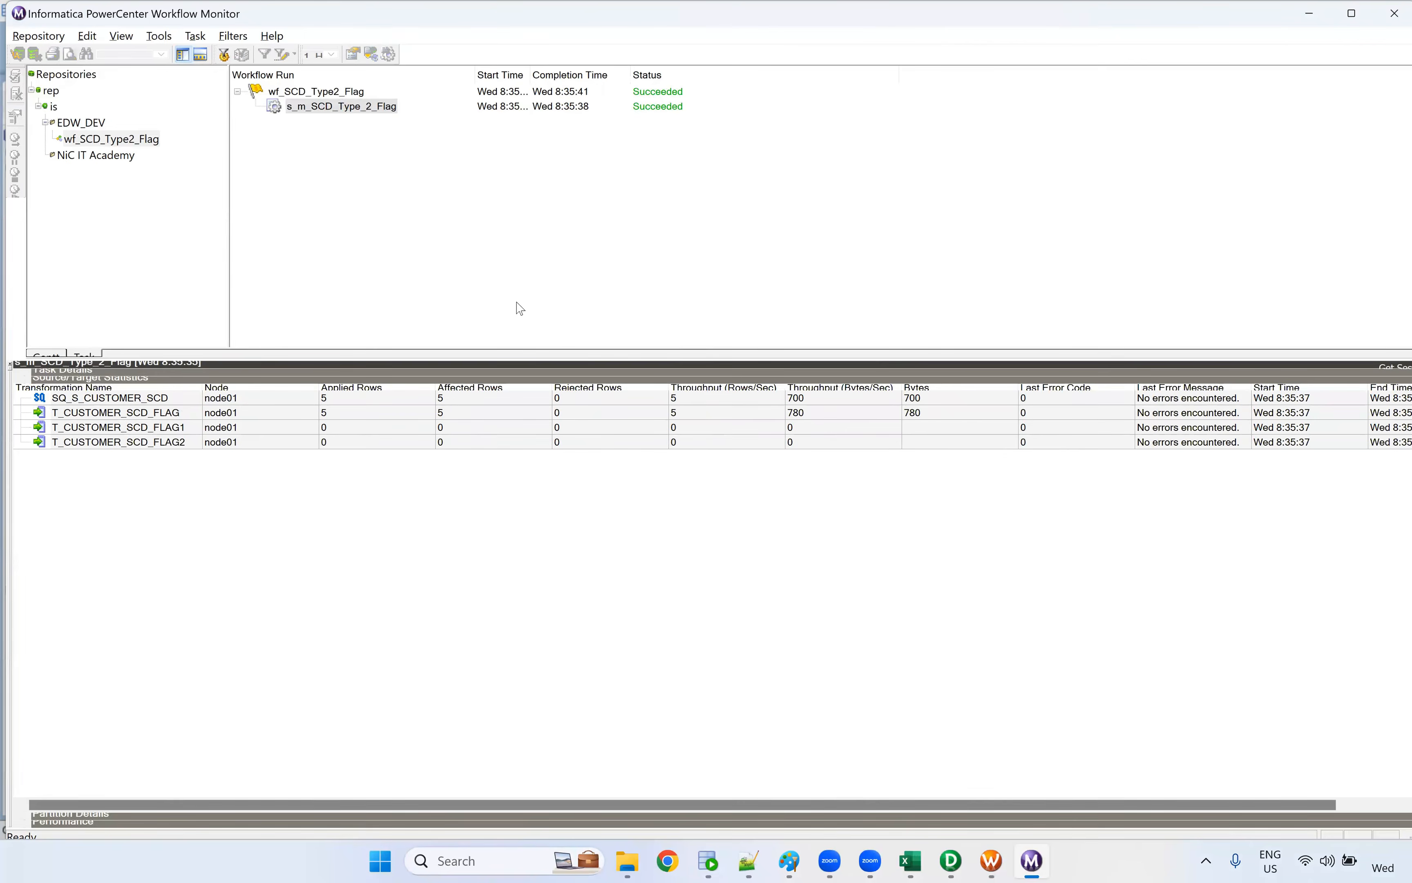
pyautogui.rightClick(367, 108)
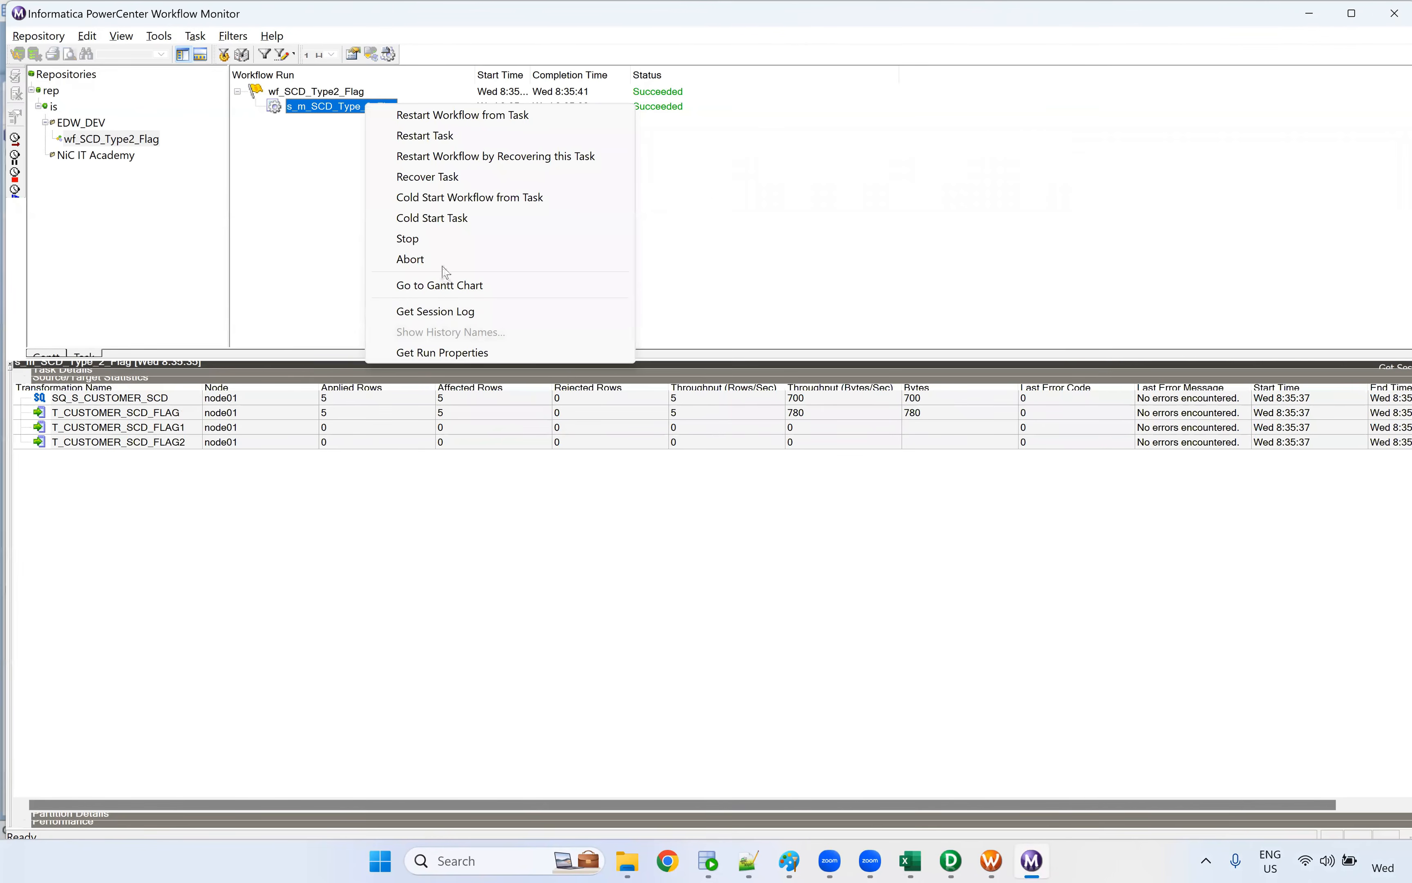
pyautogui.click(446, 139)
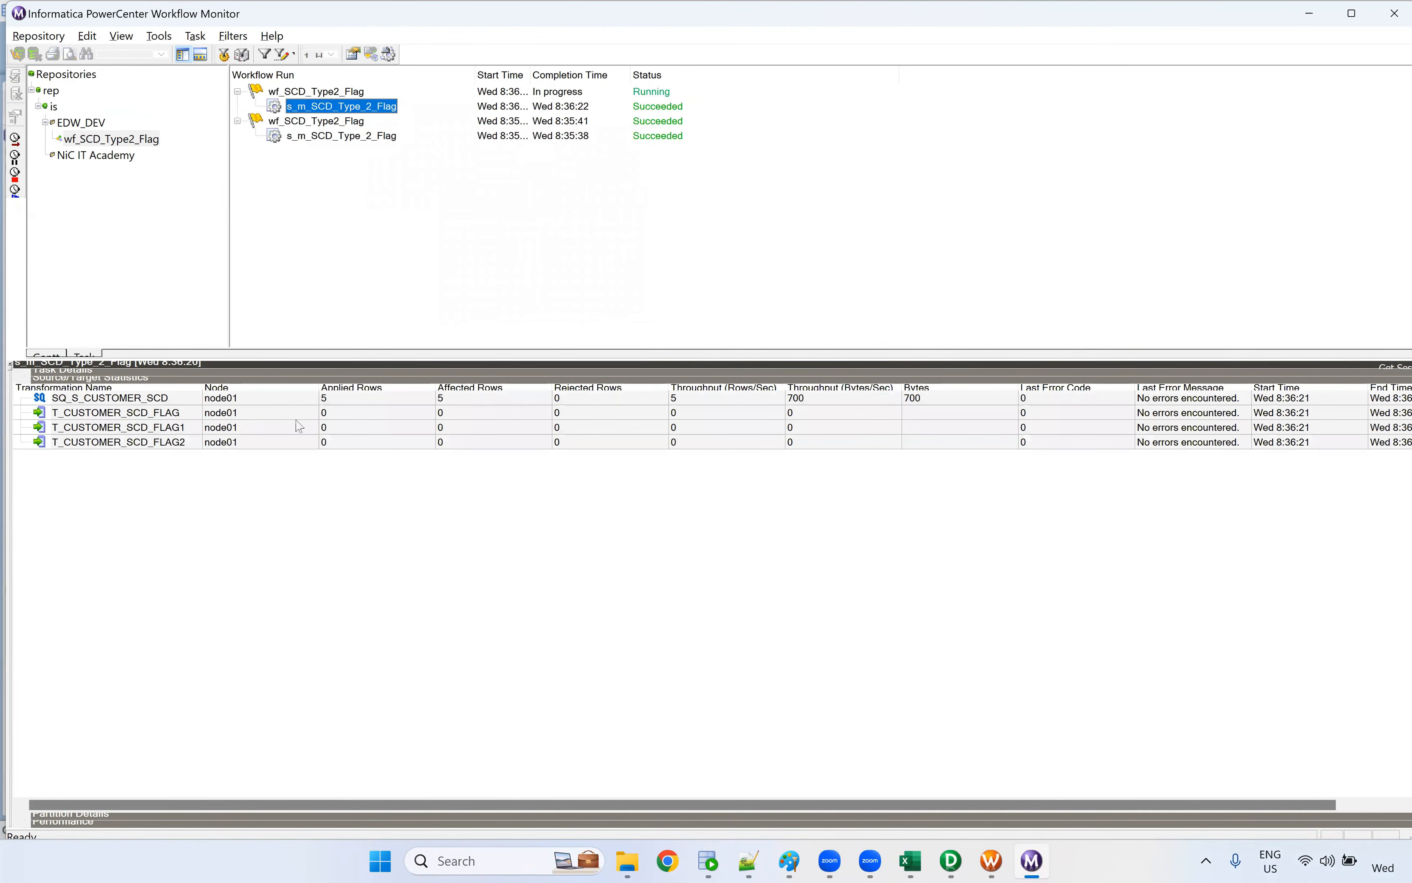
# Examine the applied rows of the source and the three T_CUSTOMER_SCD_FLAG targets for the second run
pyautogui.click(351, 407)
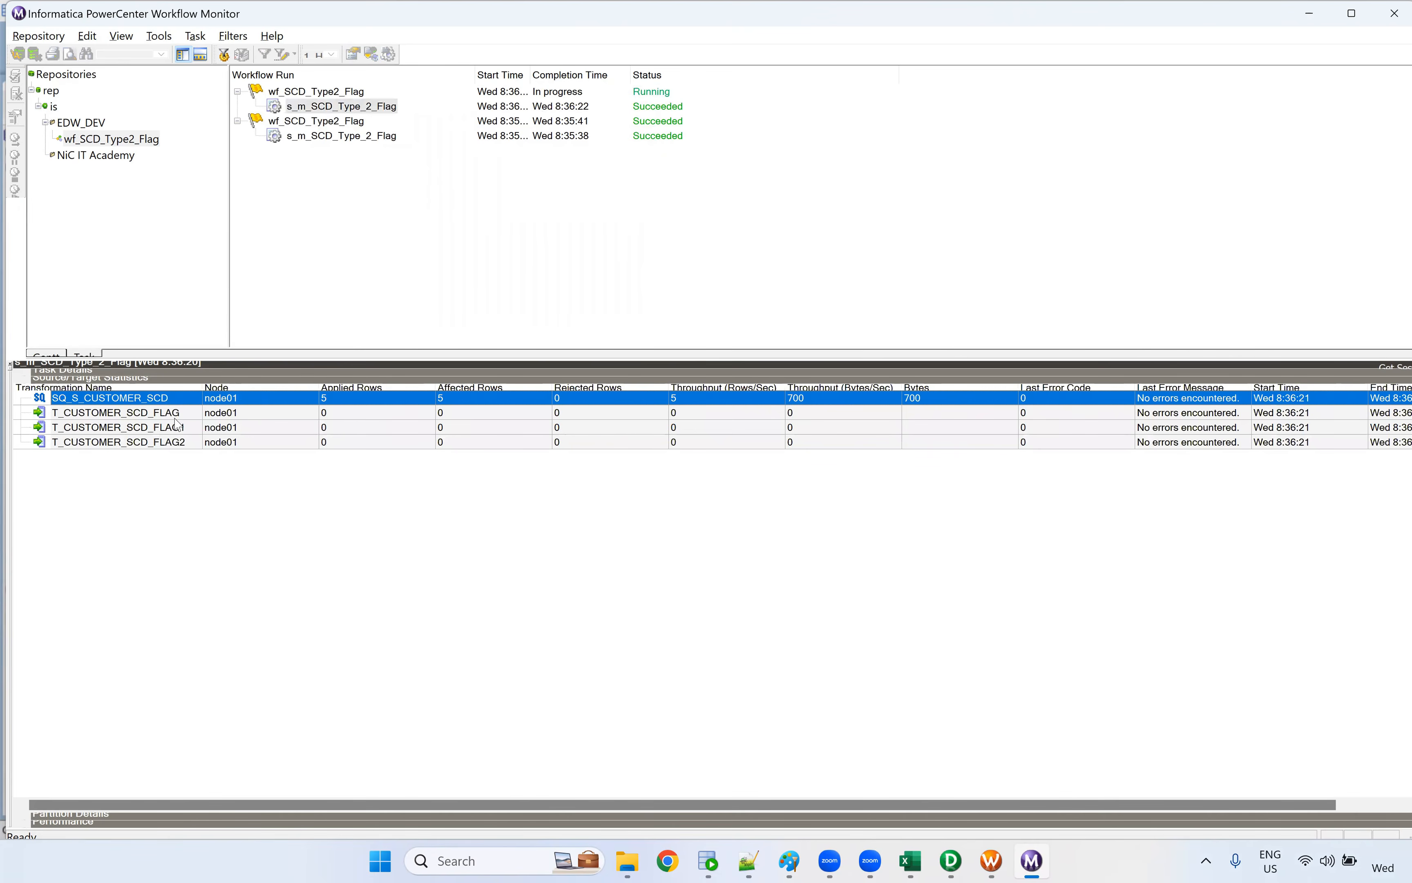
pyautogui.click(341, 418)
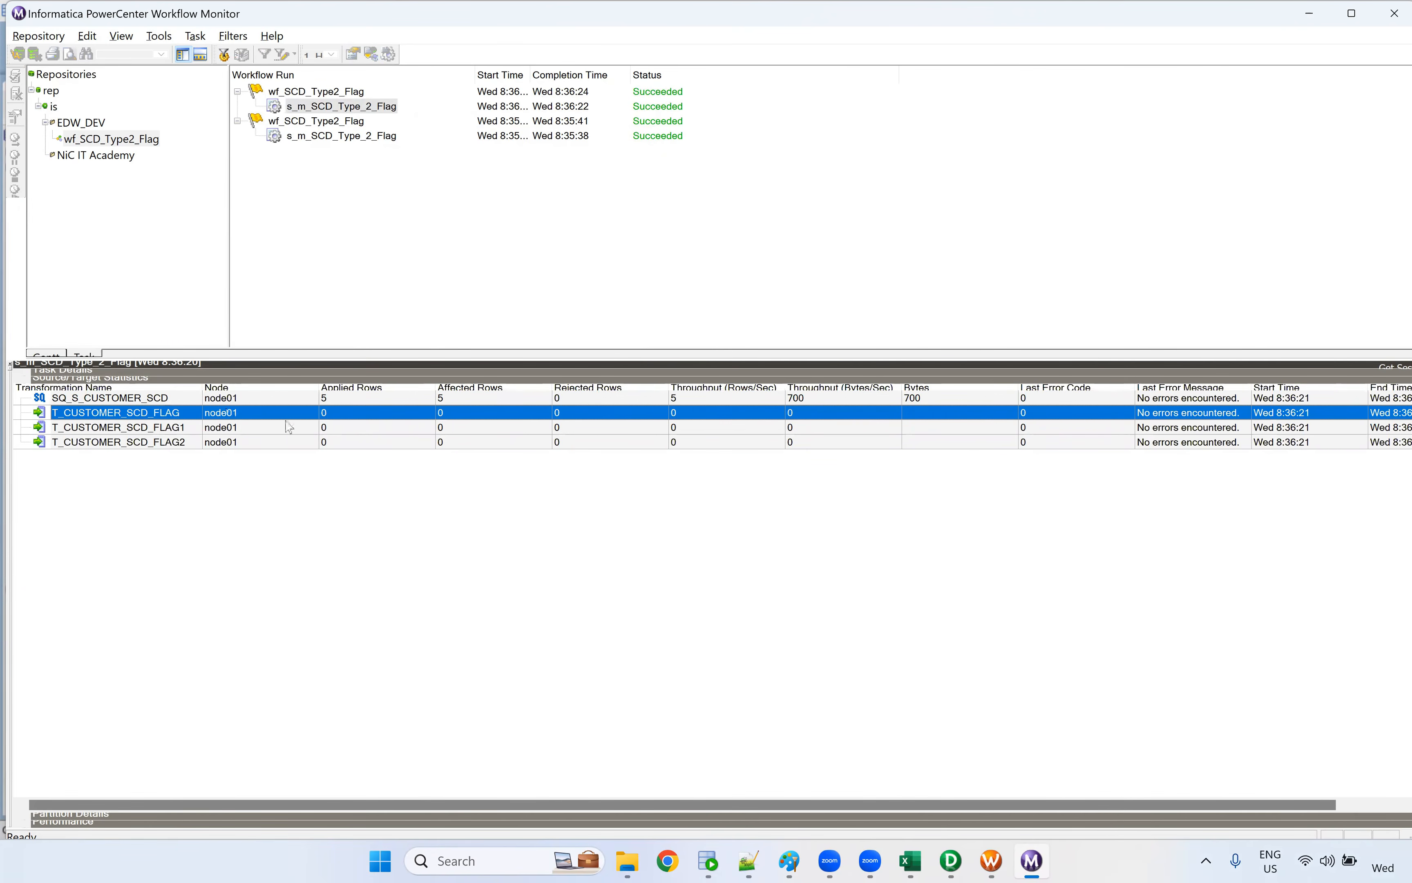
pyautogui.click(329, 431)
pyautogui.click(329, 441)
pyautogui.click(333, 430)
pyautogui.click(336, 441)
pyautogui.click(335, 431)
pyautogui.click(337, 441)
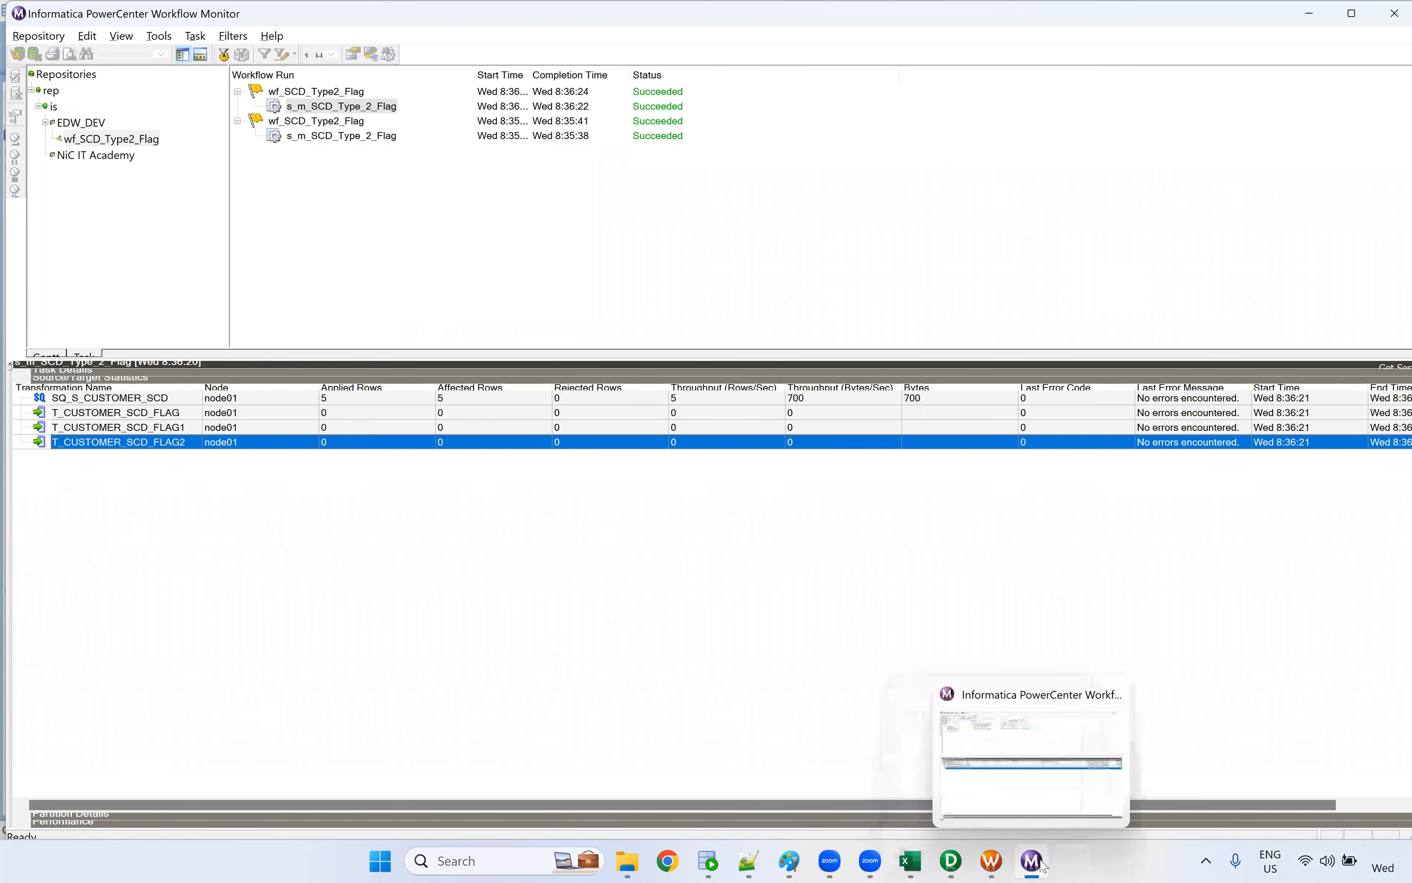
# Open the session log of the latest s_m_SCD_Type_2_Flag run and find the LKPTRANS lookup cache query
pyautogui.rightClick(380, 109)
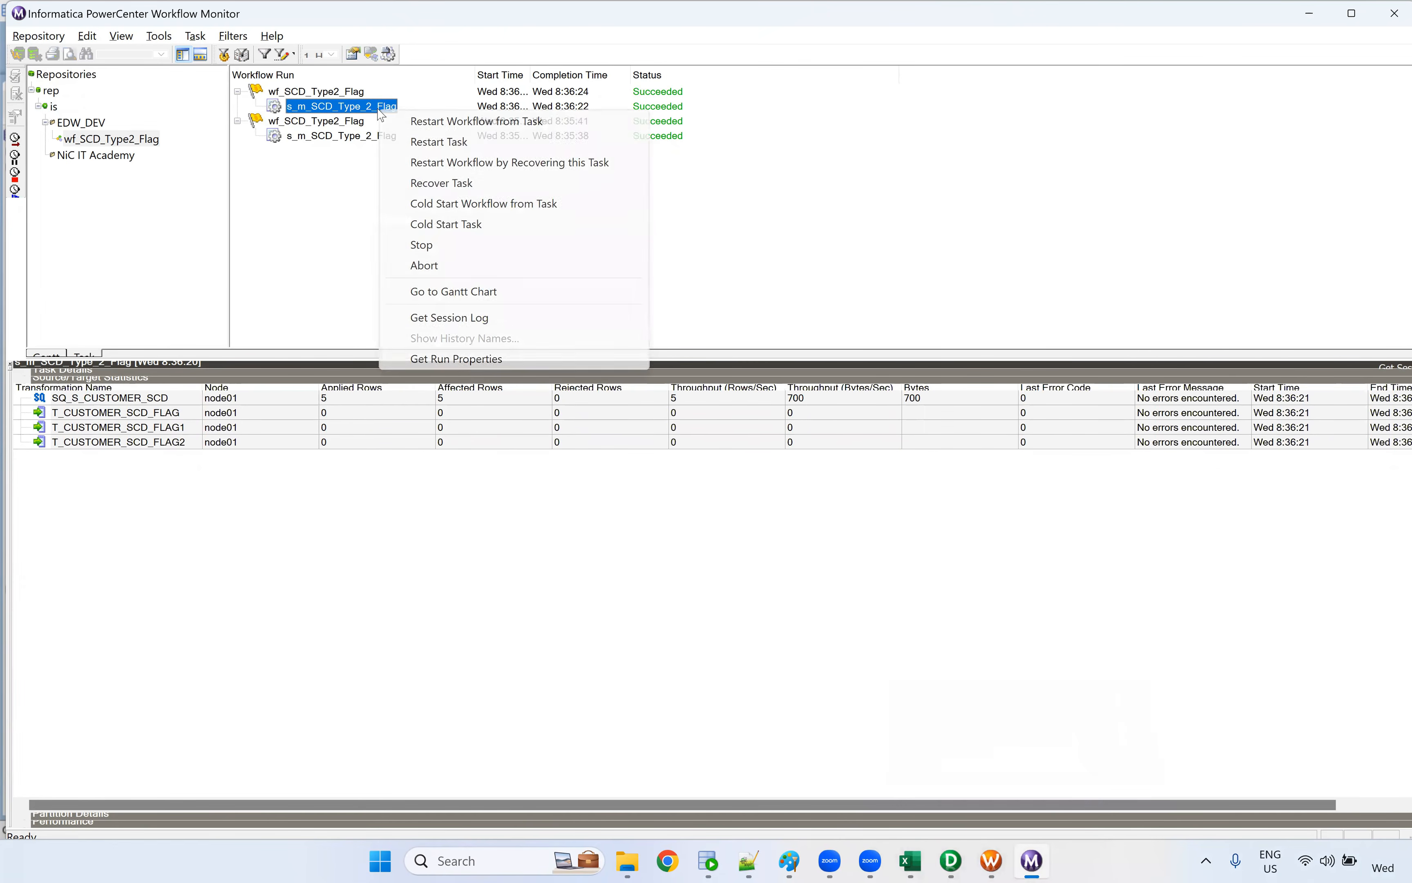
pyautogui.click(442, 319)
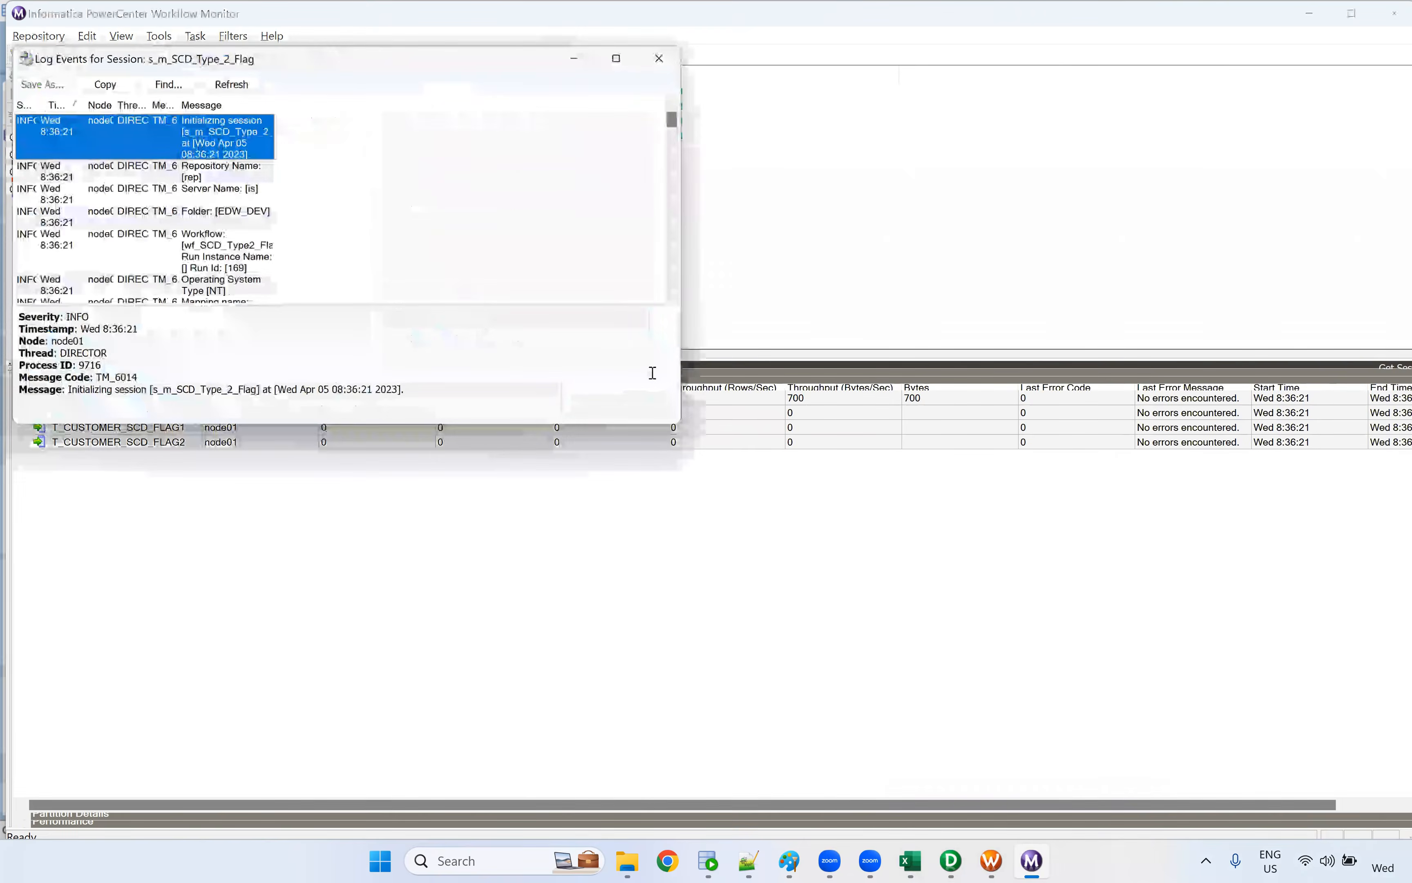
pyautogui.click(617, 58)
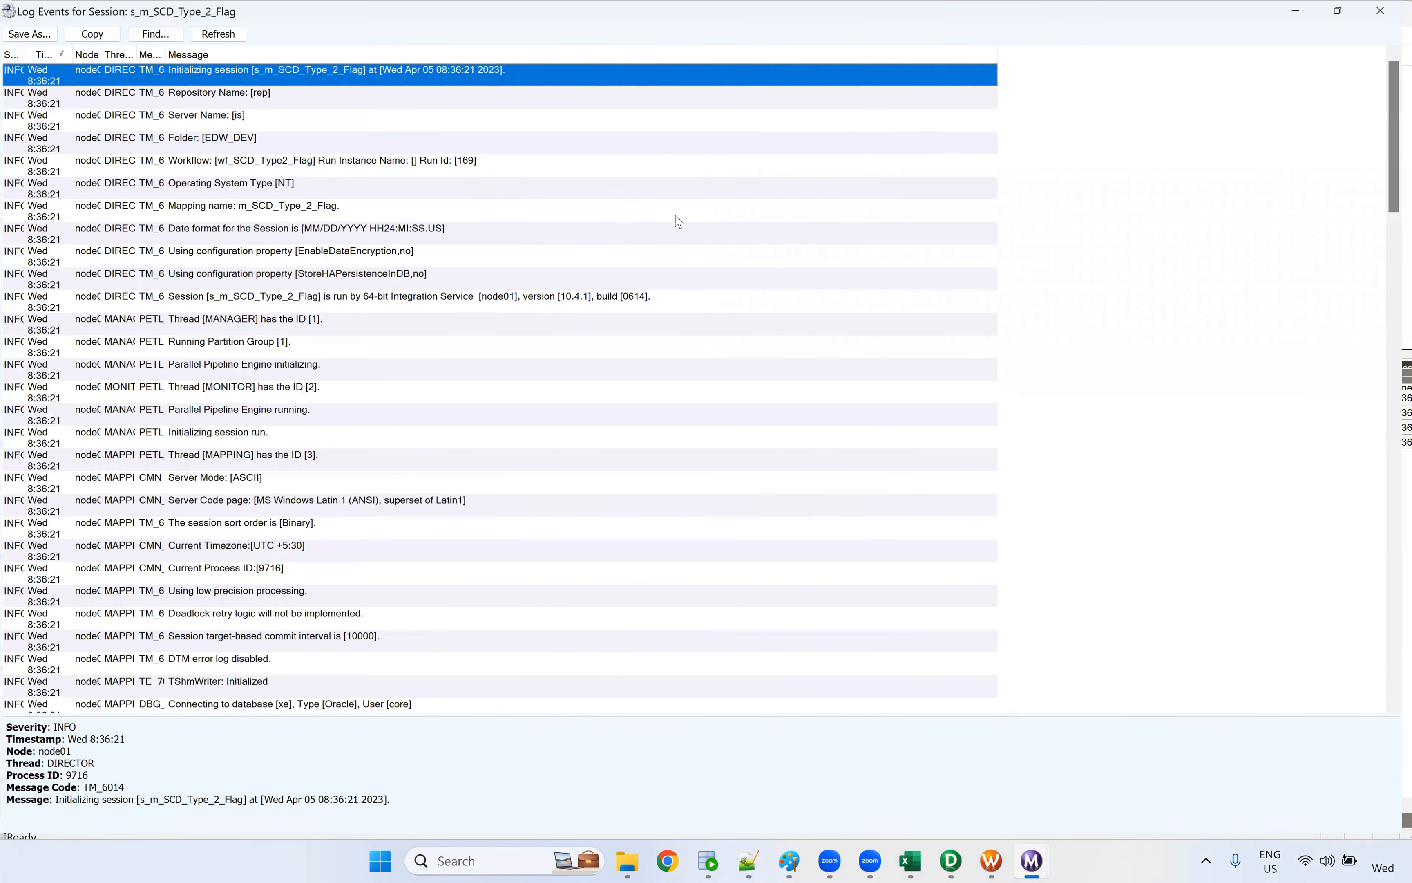
pyautogui.scroll(-7, 624, 245)
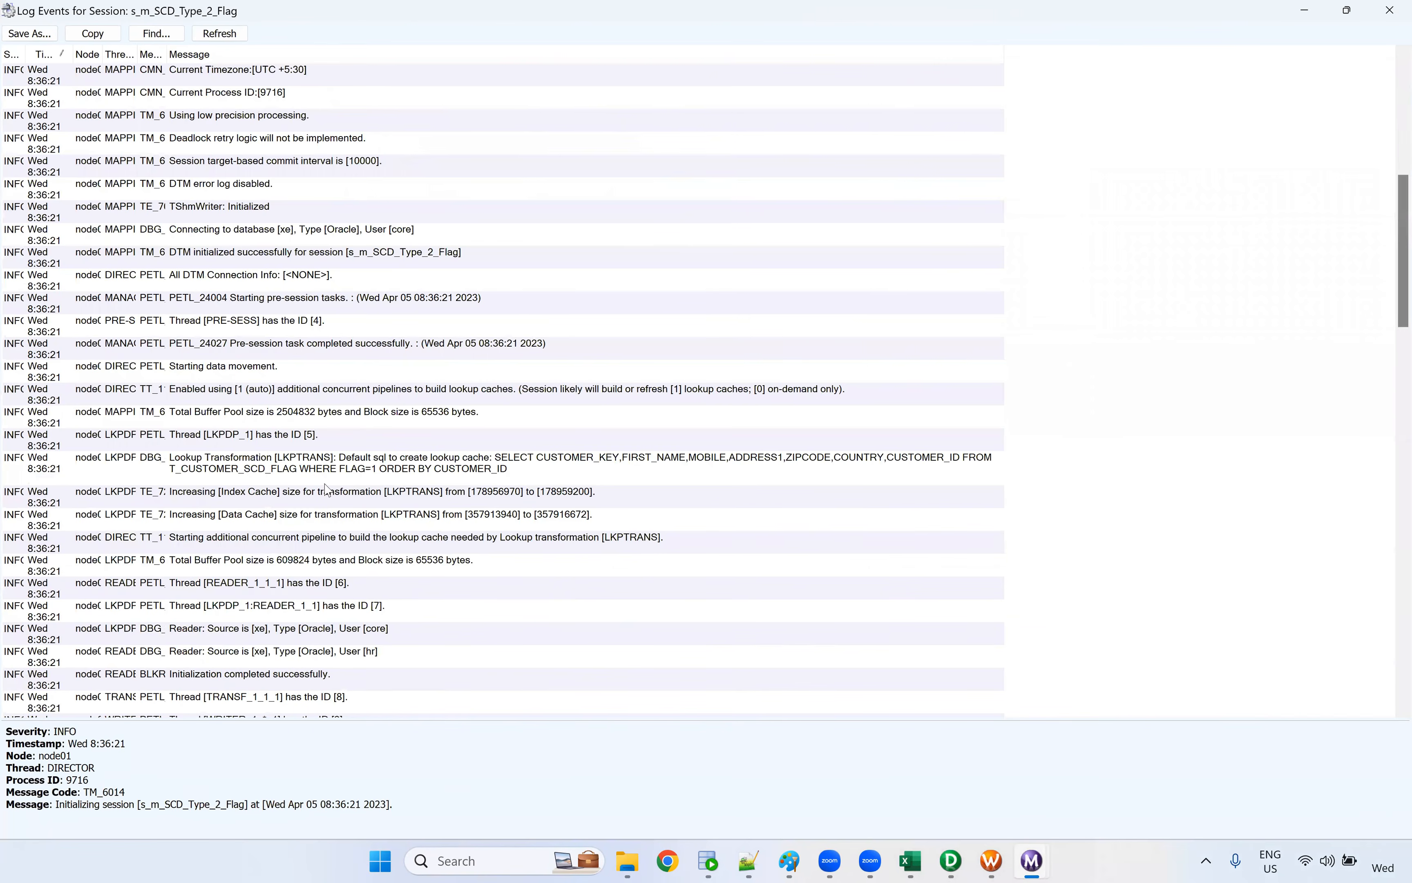
# Examine the LKPTRANS lookup cache query in the session log, focusing on its WHERE FLAG=1 condition and ORDER BY CUSTOMER_ID clause
pyautogui.click(348, 470)
pyautogui.scroll(-1, 491, 707)
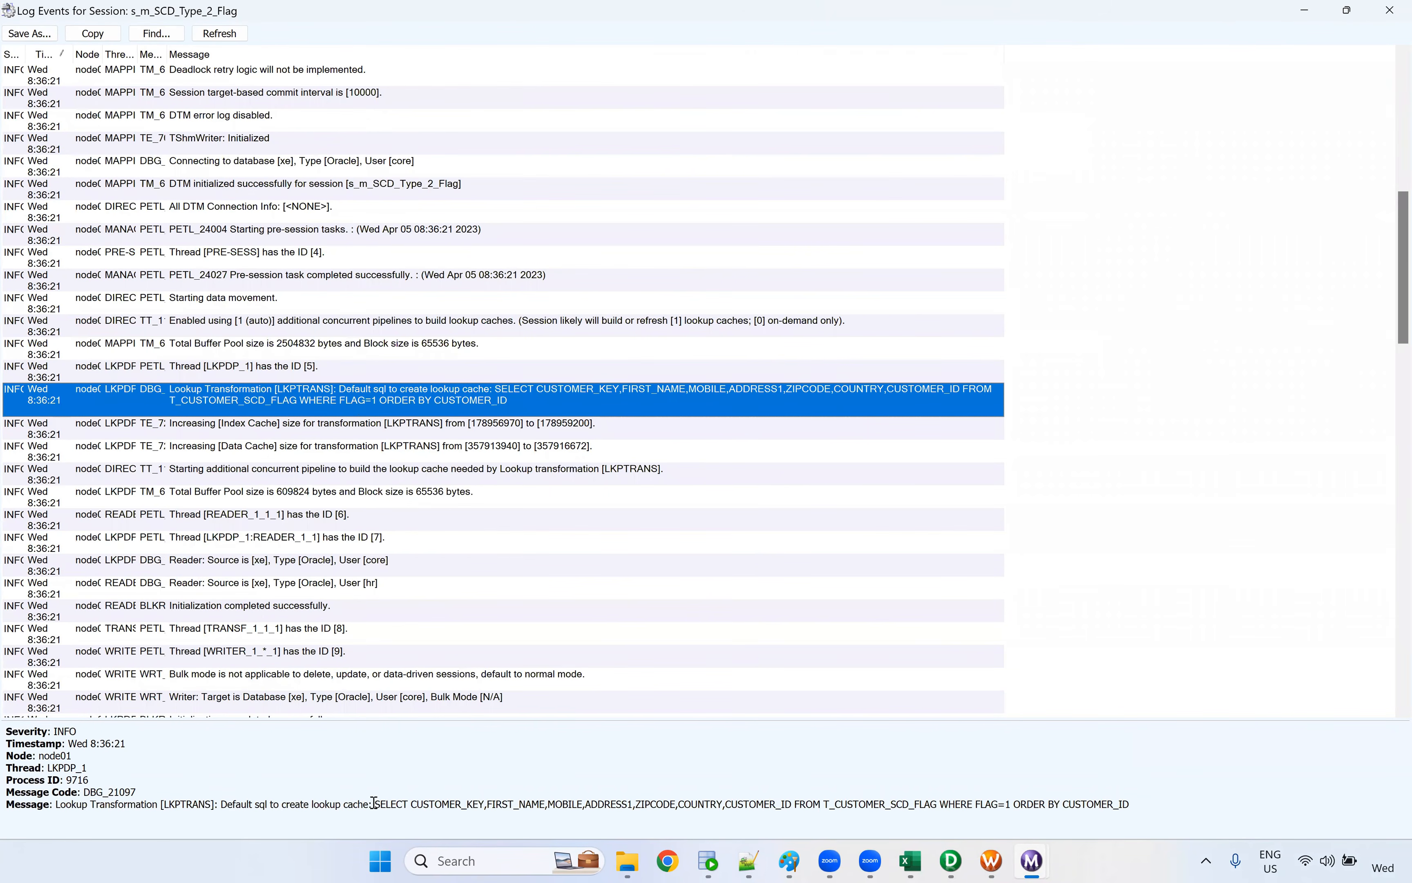
pyautogui.moveTo(375, 805); pyautogui.dragTo(1198, 823)
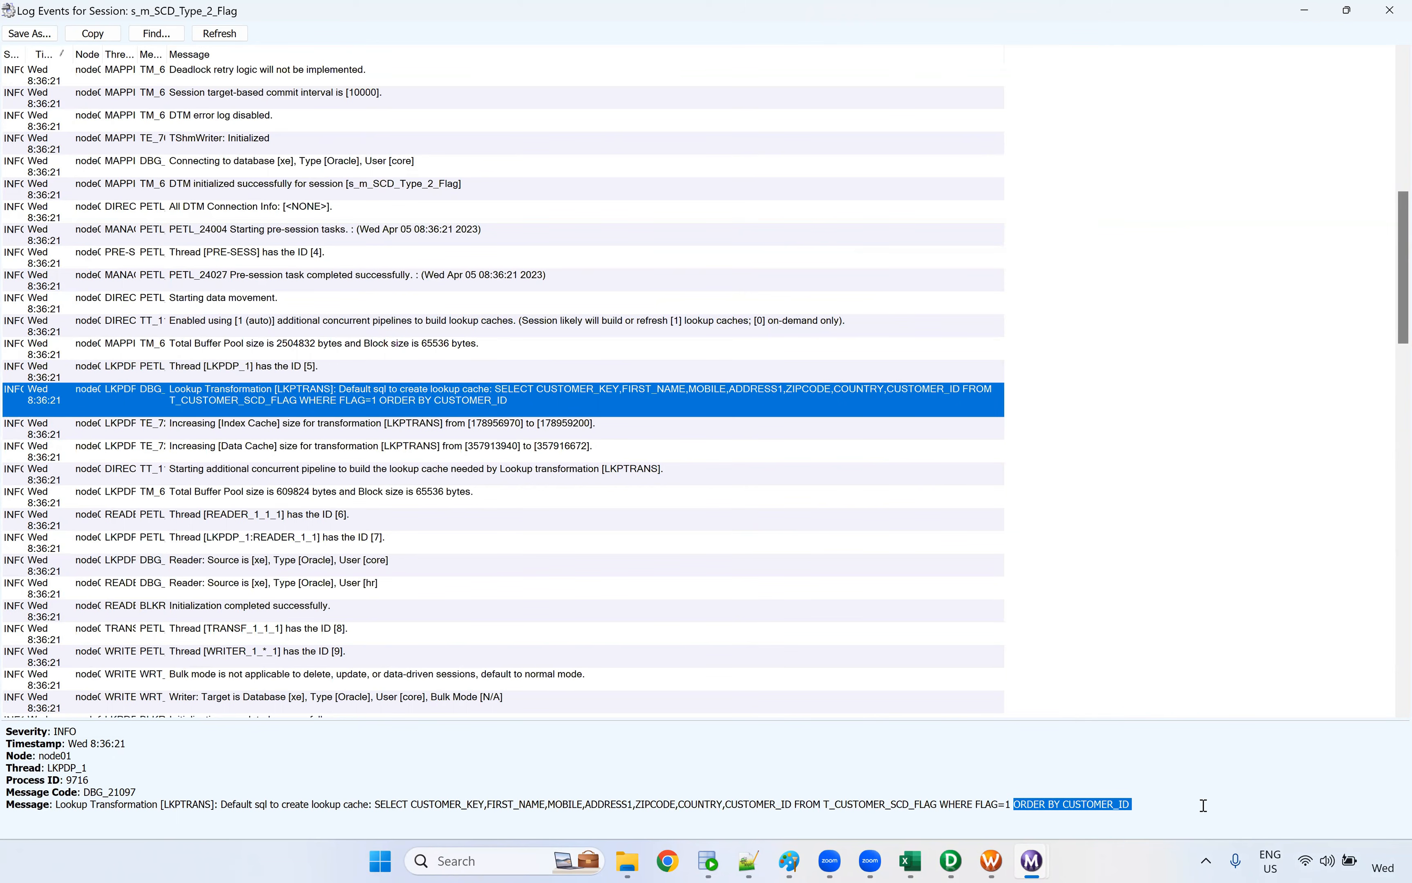
pyautogui.click(1146, 806)
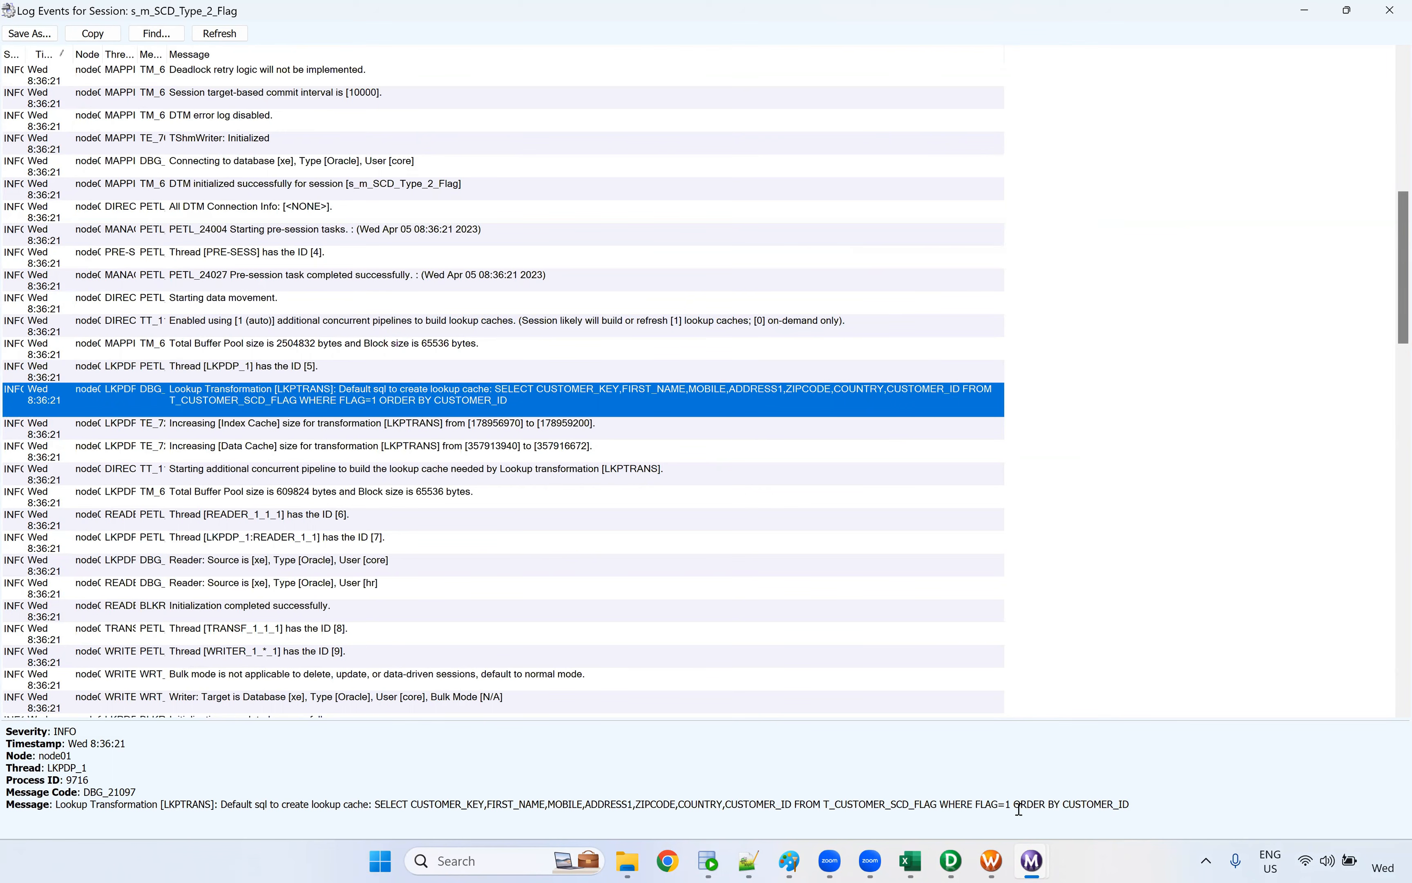
pyautogui.moveTo(1055, 806); pyautogui.dragTo(1152, 796)
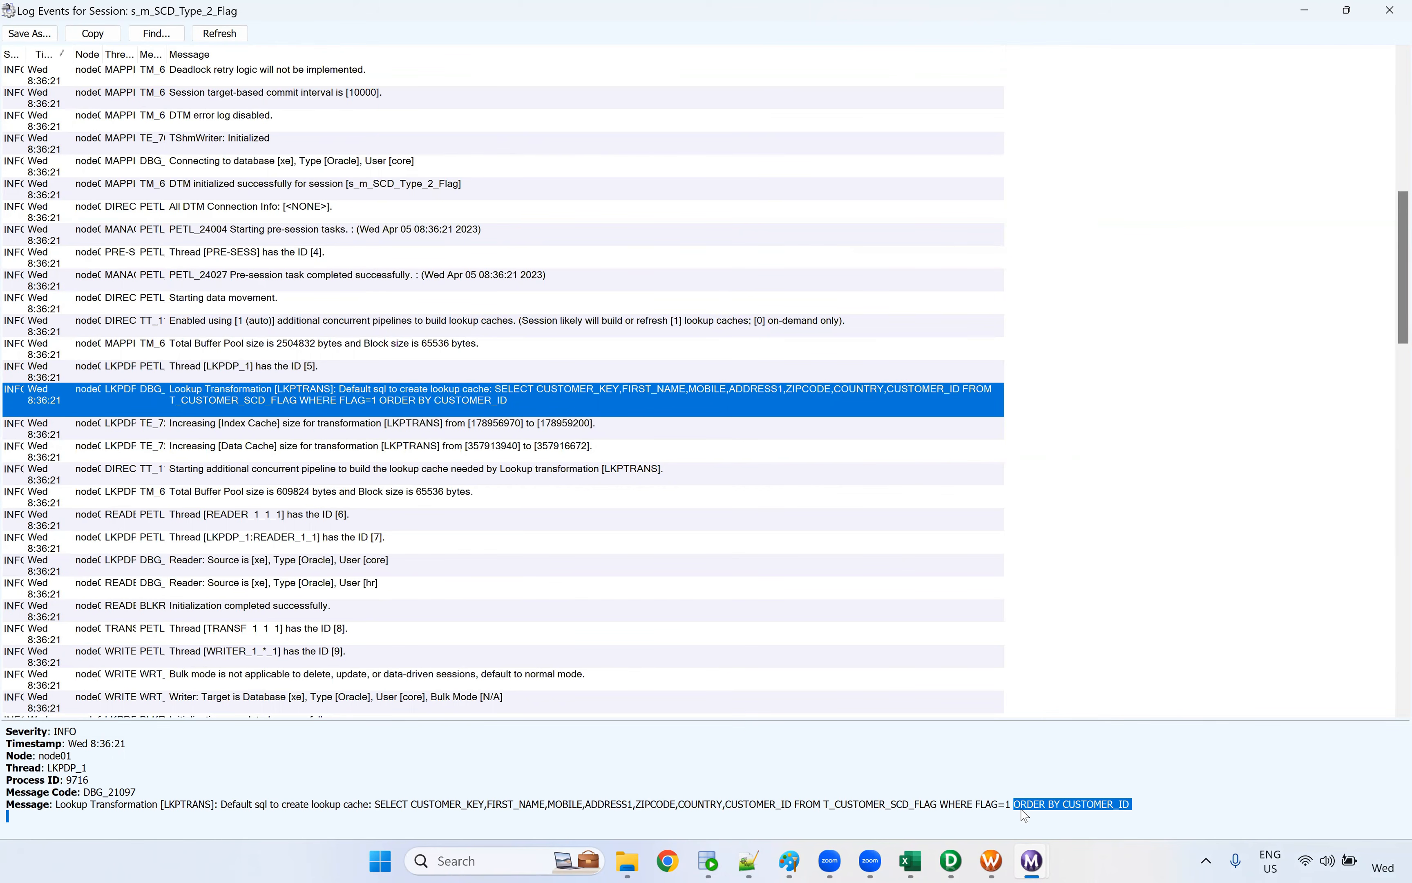
pyautogui.moveTo(374, 803); pyautogui.dragTo(1135, 810)
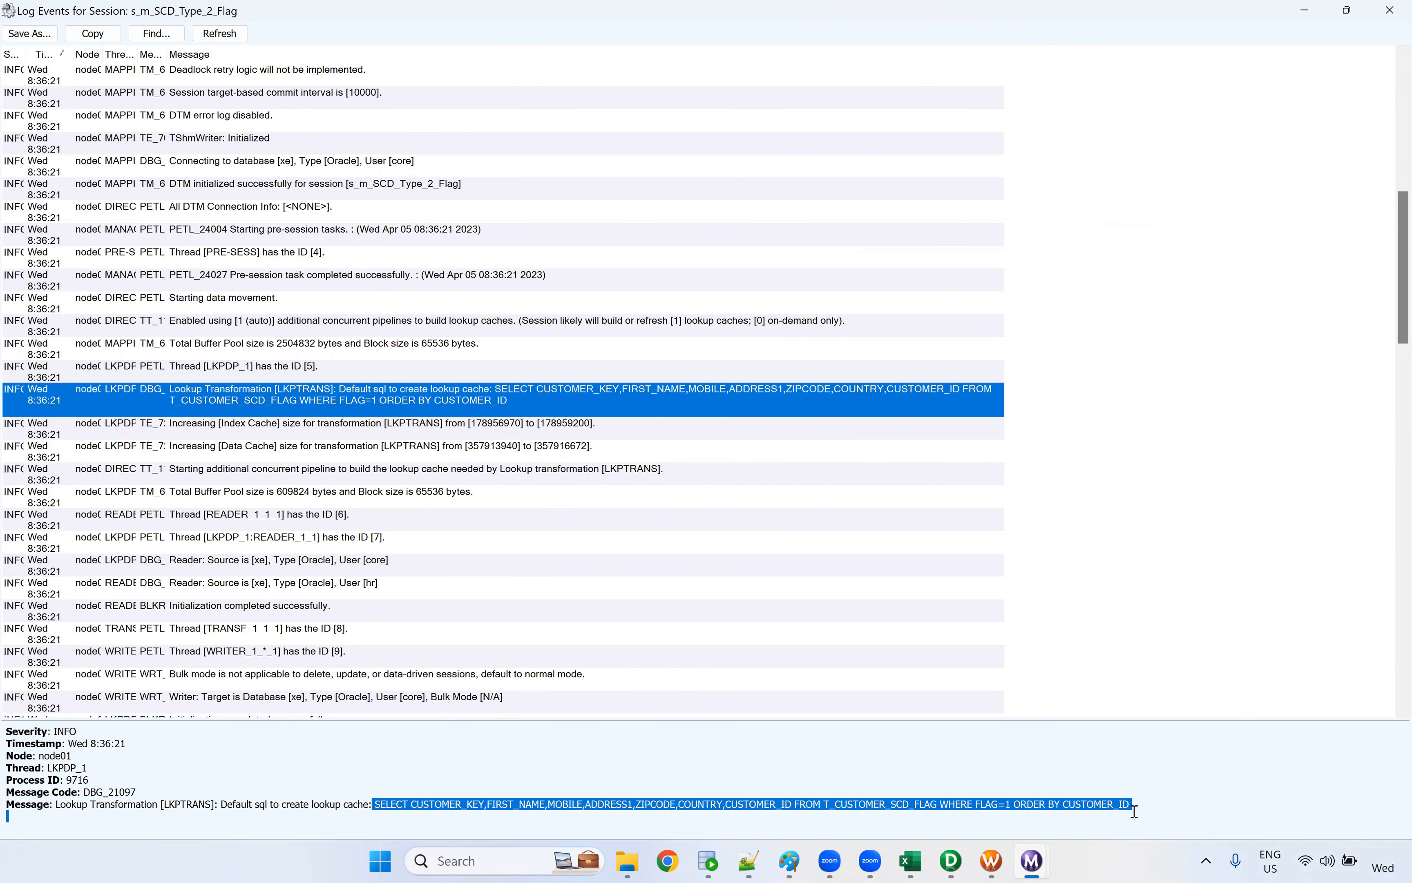
pyautogui.click(1013, 806)
pyautogui.keyDown('shift'); pyautogui.click(1188, 804); pyautogui.keyUp('shift')
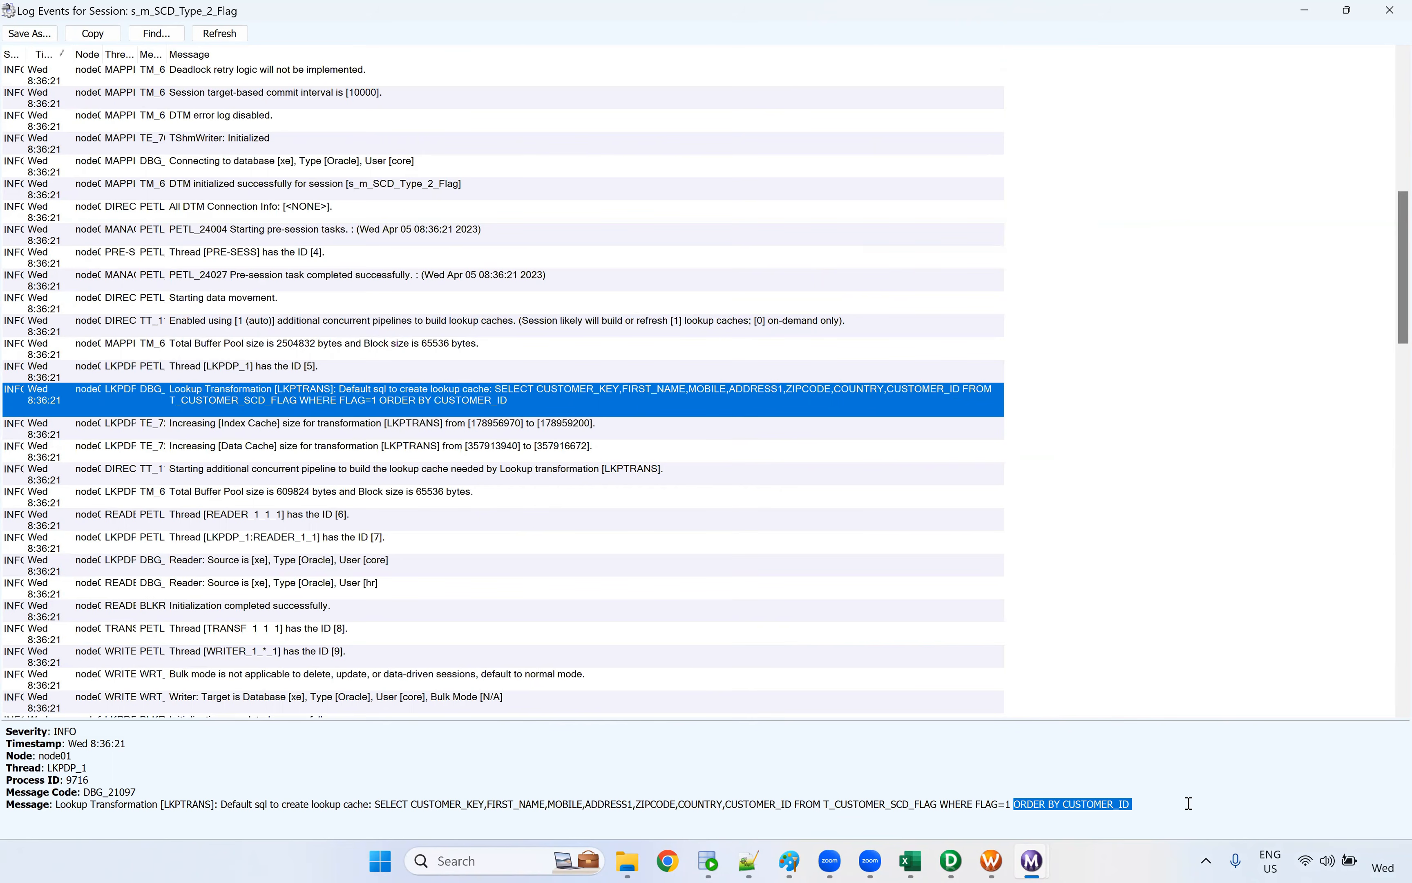
# Switch to PowerCenter Designer and set the LKPTRANS lookup source filter to FLAG=1 --
pyautogui.click(951, 861)
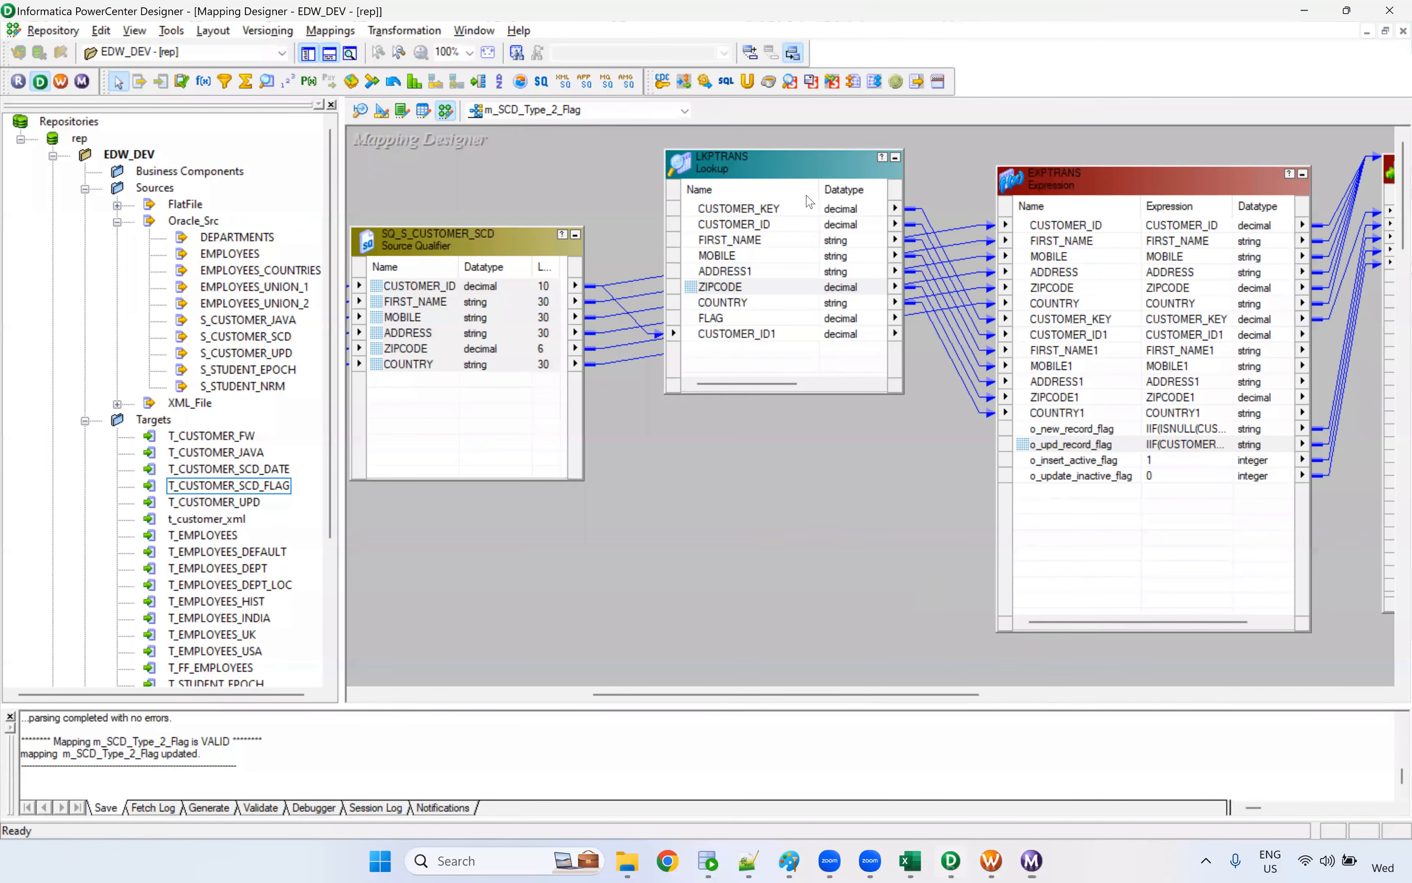
pyautogui.doubleClick(801, 180)
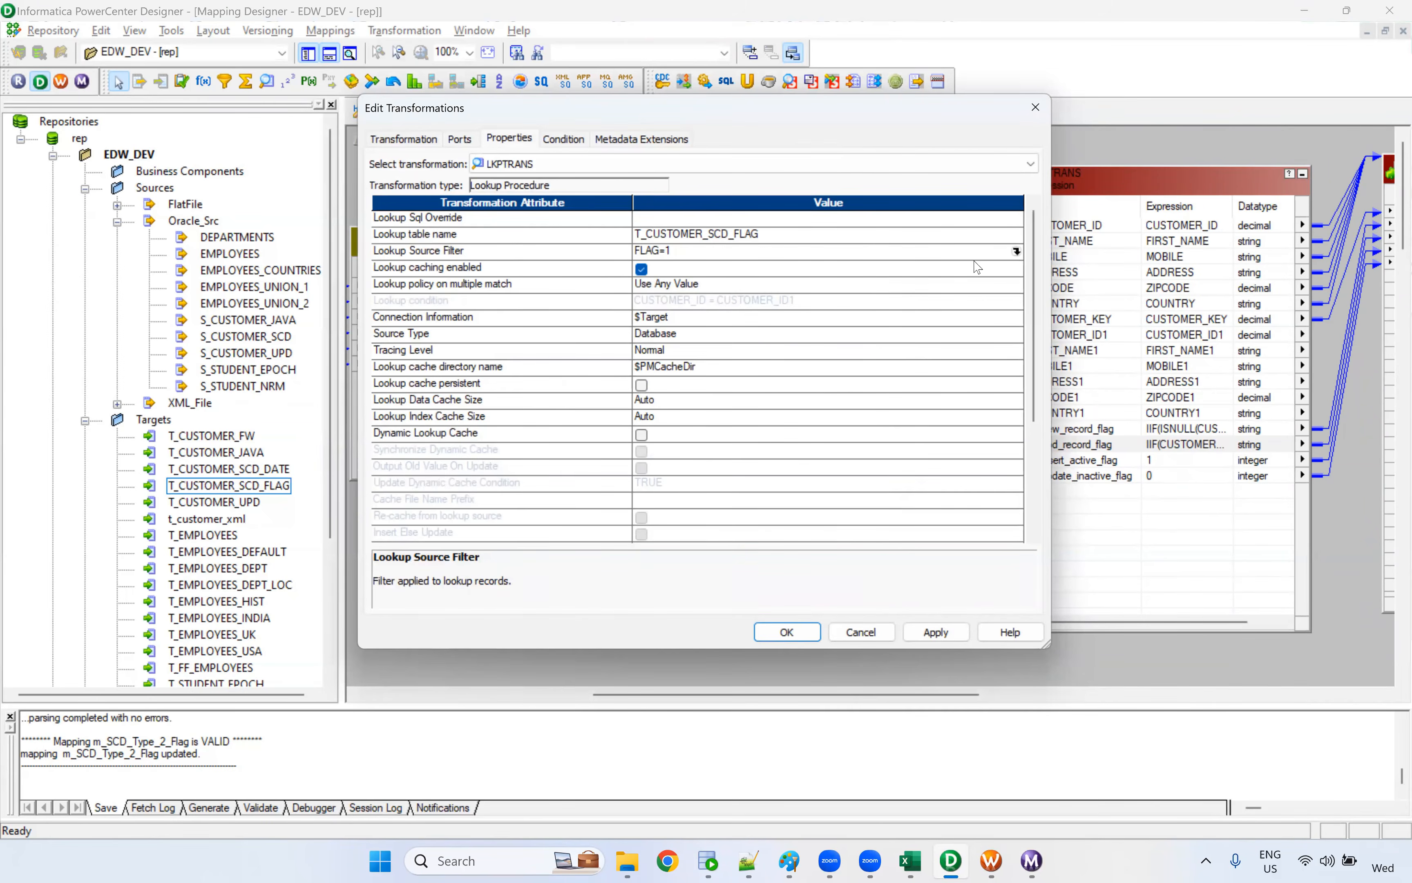
pyautogui.click(1015, 251)
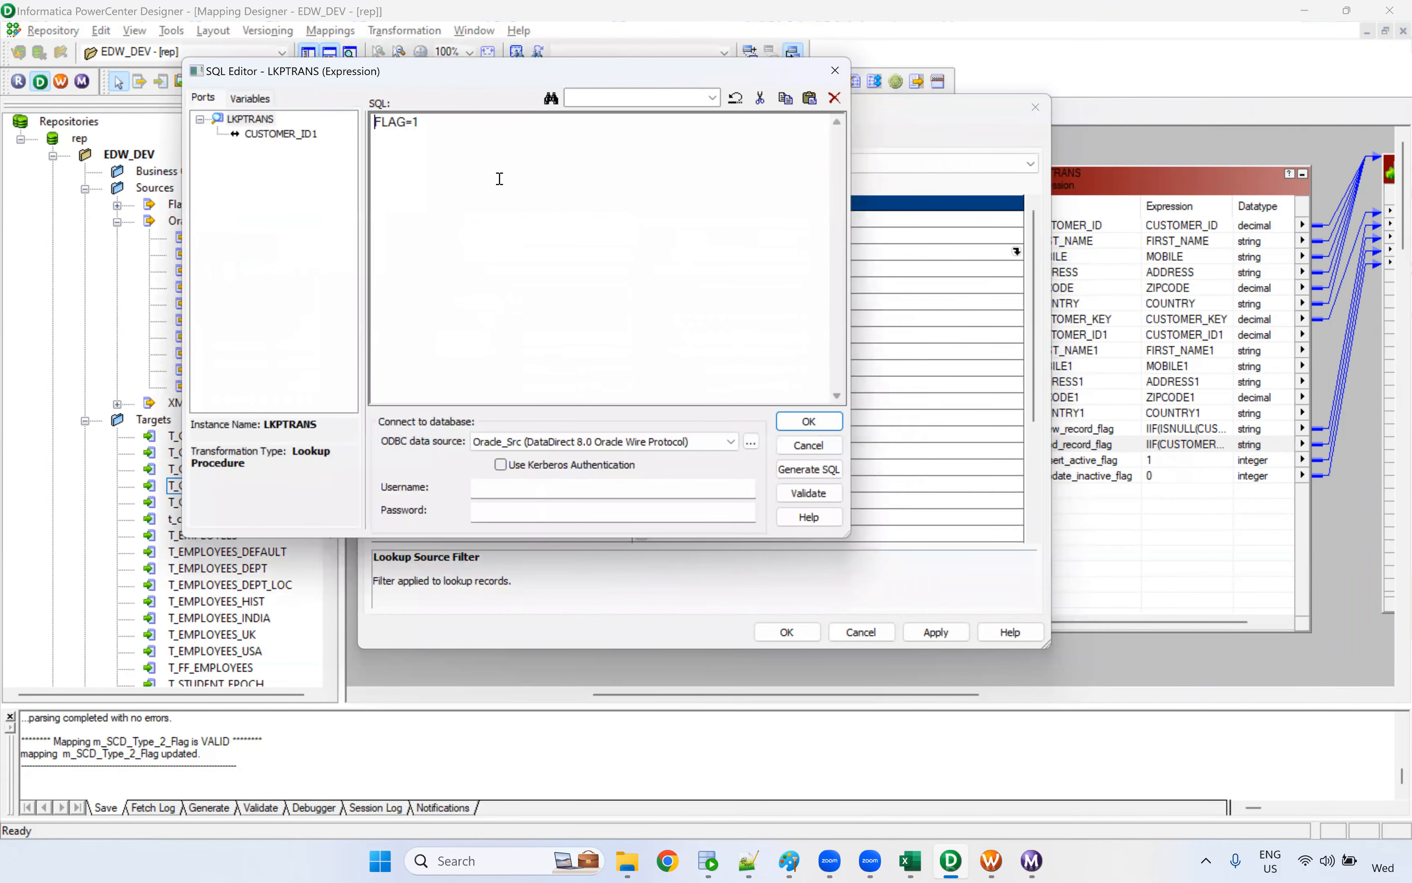
pyautogui.click(487, 127)
pyautogui.press('BackSpace')
pyautogui.click(826, 424)
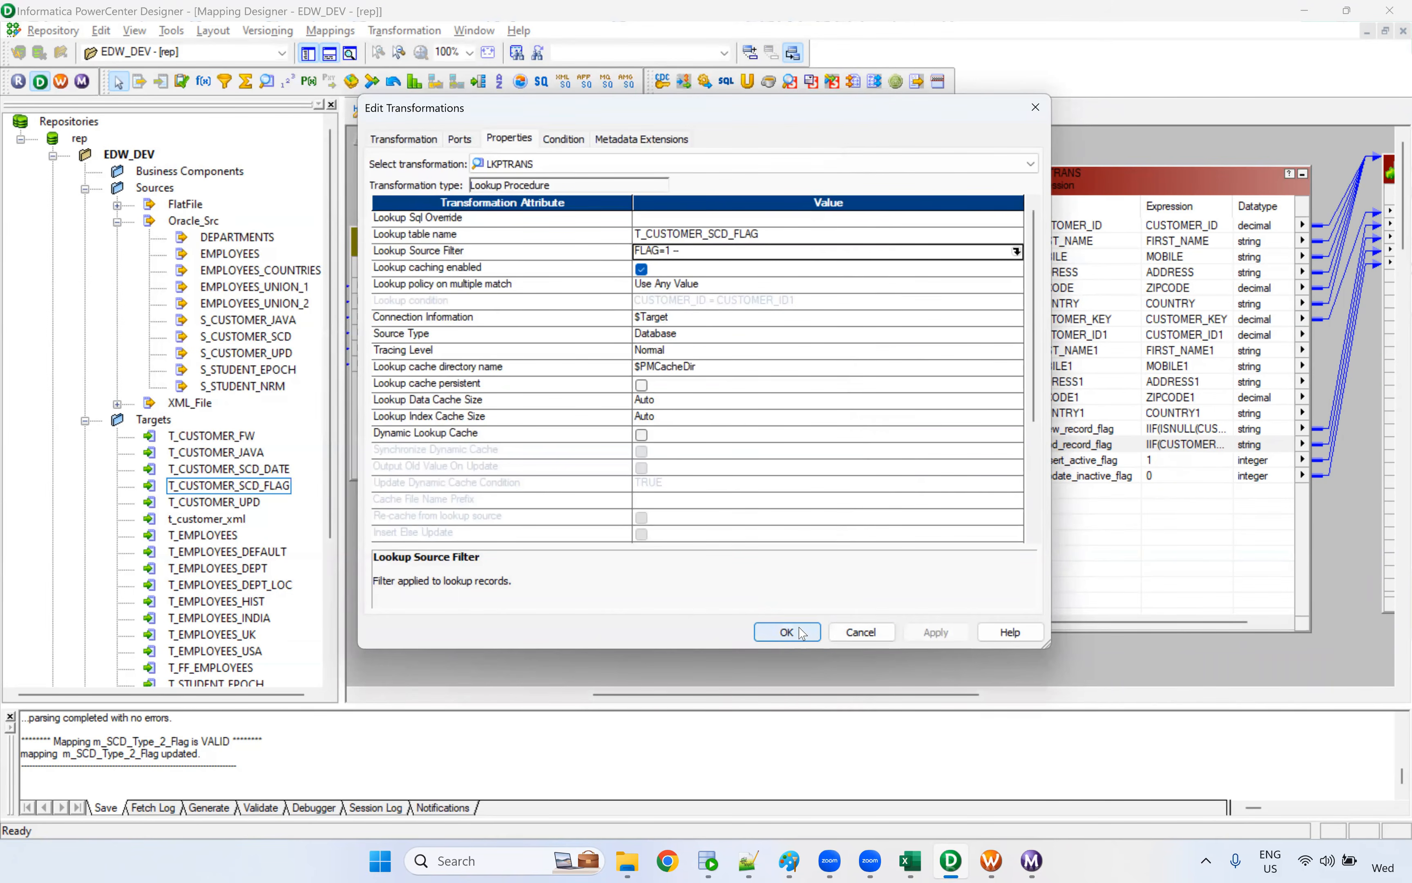
pyautogui.click(779, 632)
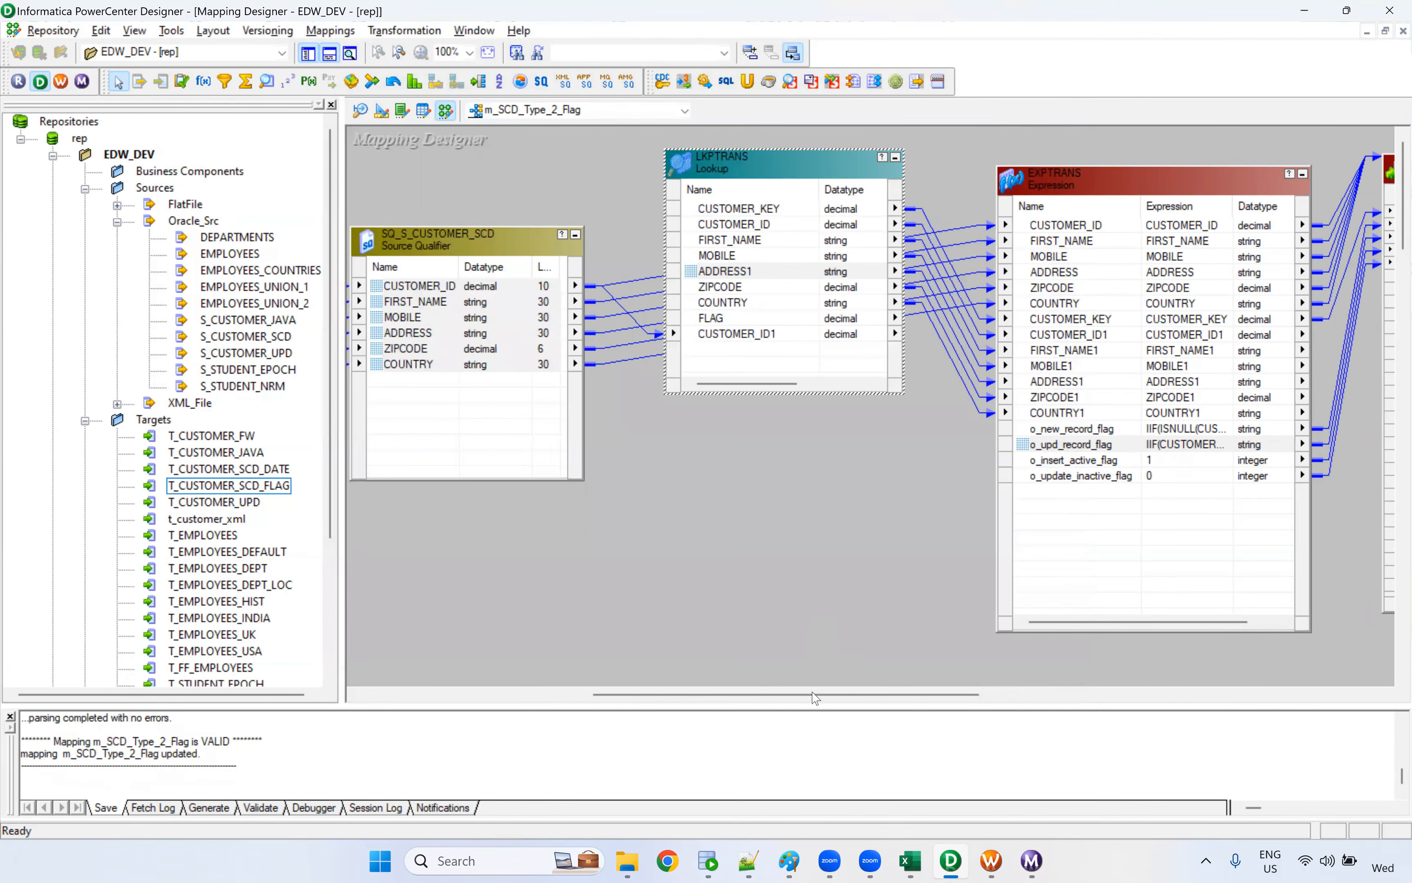
# Switch to Workflow Manager, refresh the mapping of the s_m_SCD_Type_2_Flag session and save the workflow
pyautogui.moveTo(992, 863)
pyautogui.click(1010, 807)
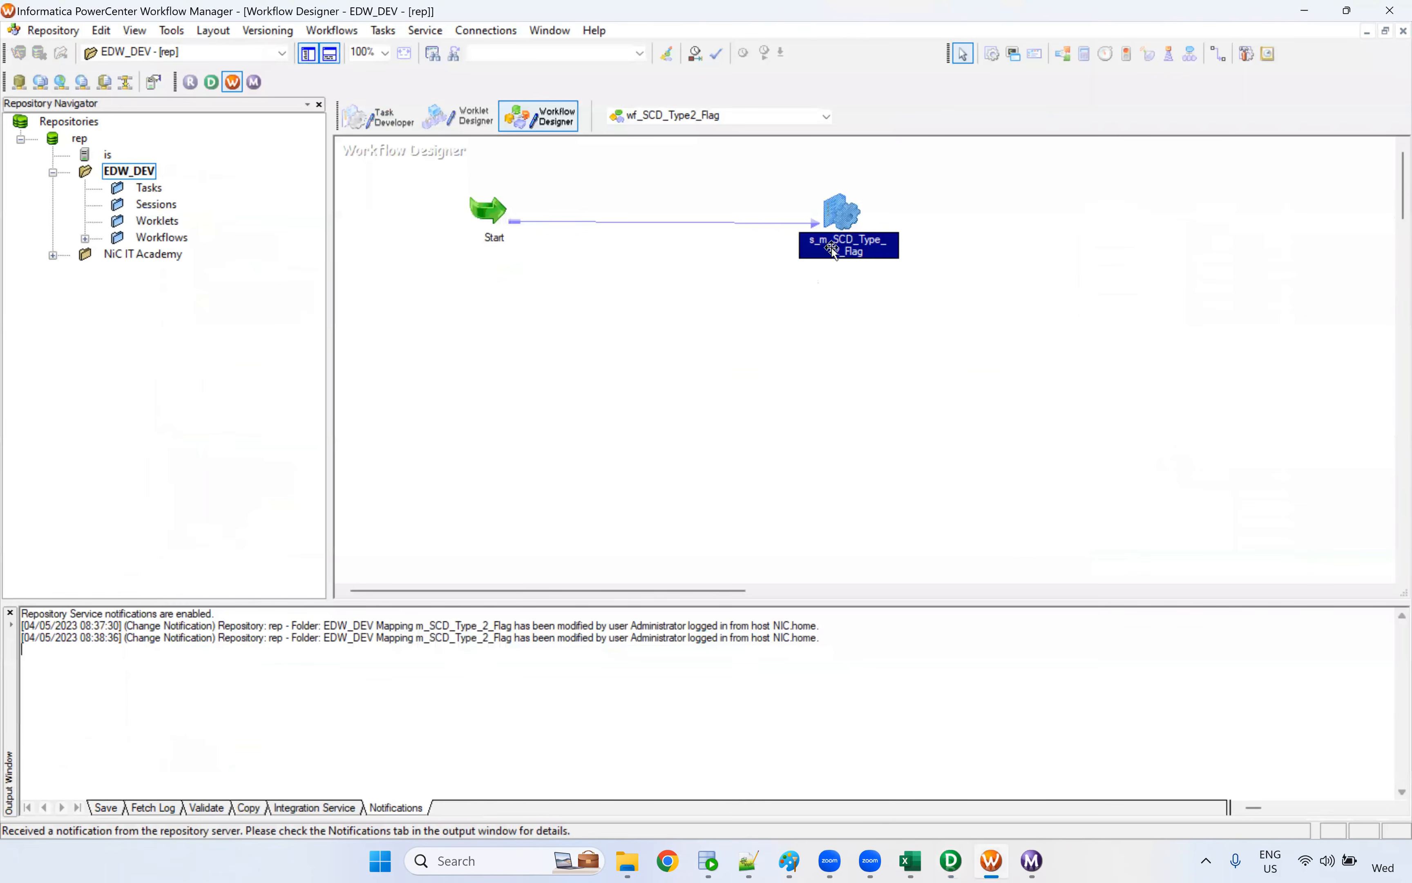
pyautogui.rightClick(850, 217)
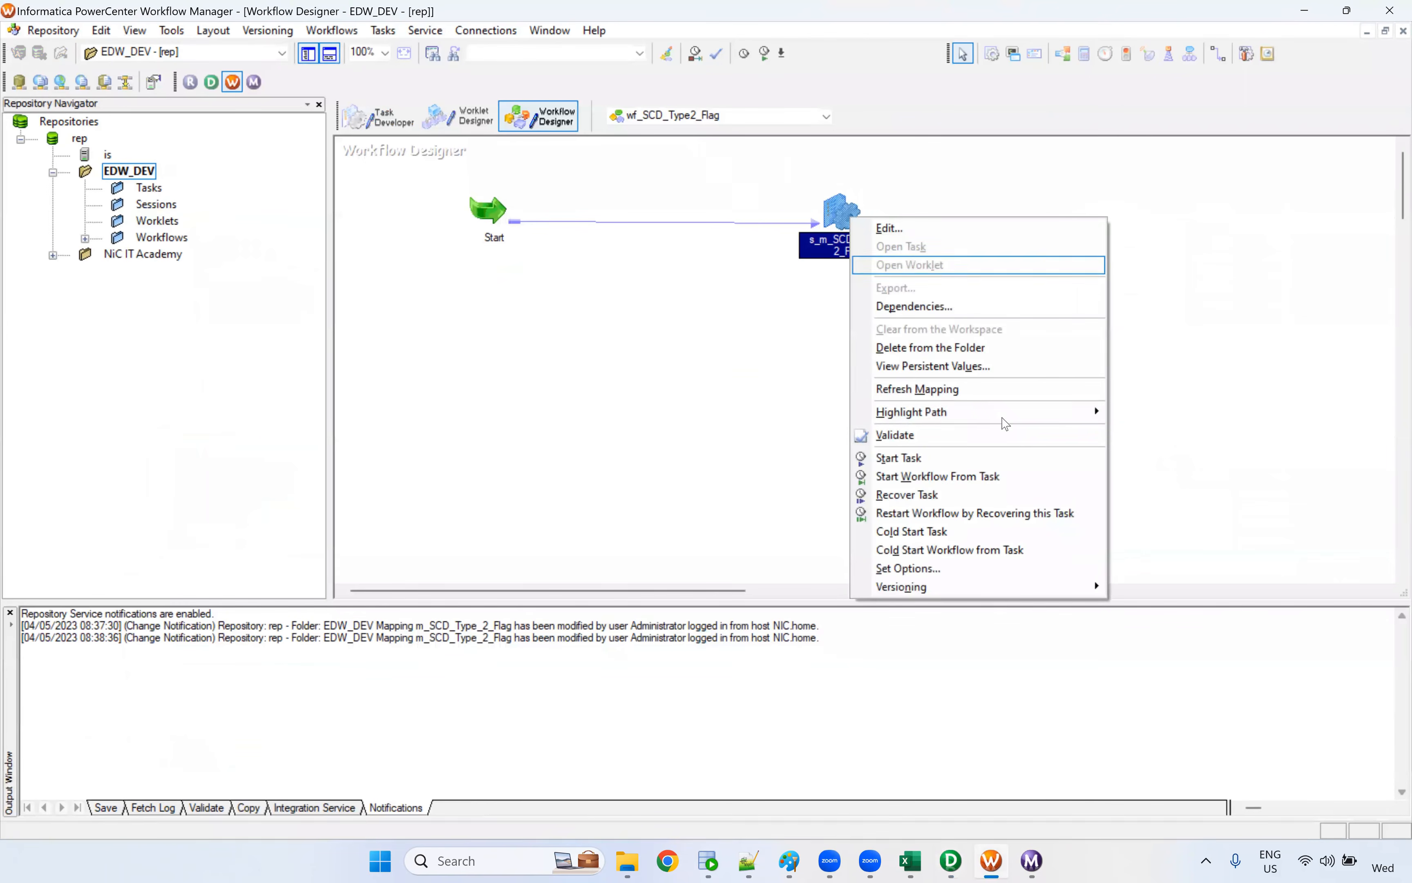
pyautogui.click(942, 391)
pyautogui.hotkey('ctrl', 's')
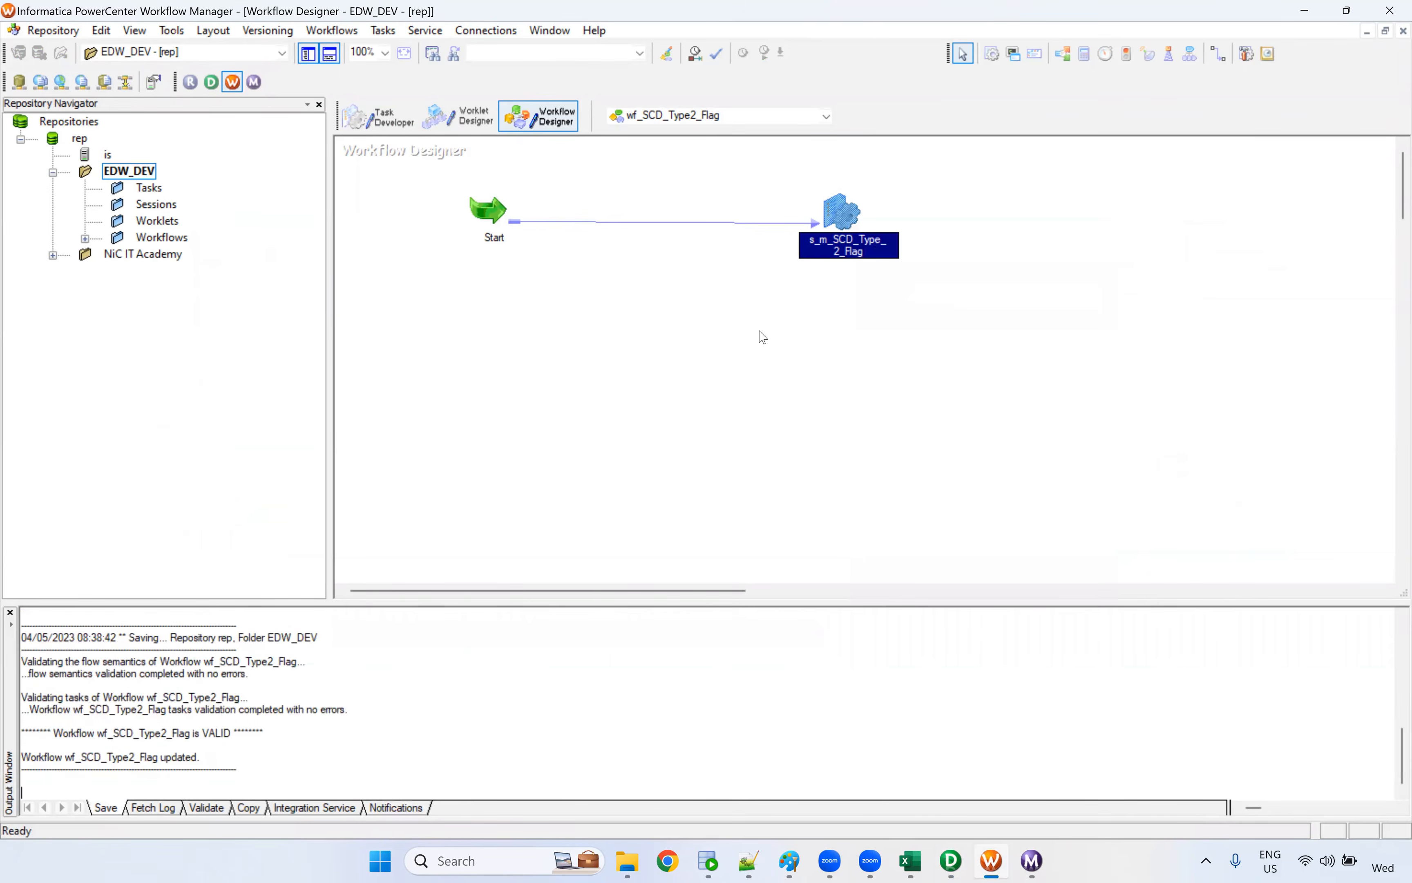
# Start the wf_SCD_Type2_Flag workflow
pyautogui.rightClick(759, 331)
pyautogui.rightClick(837, 216)
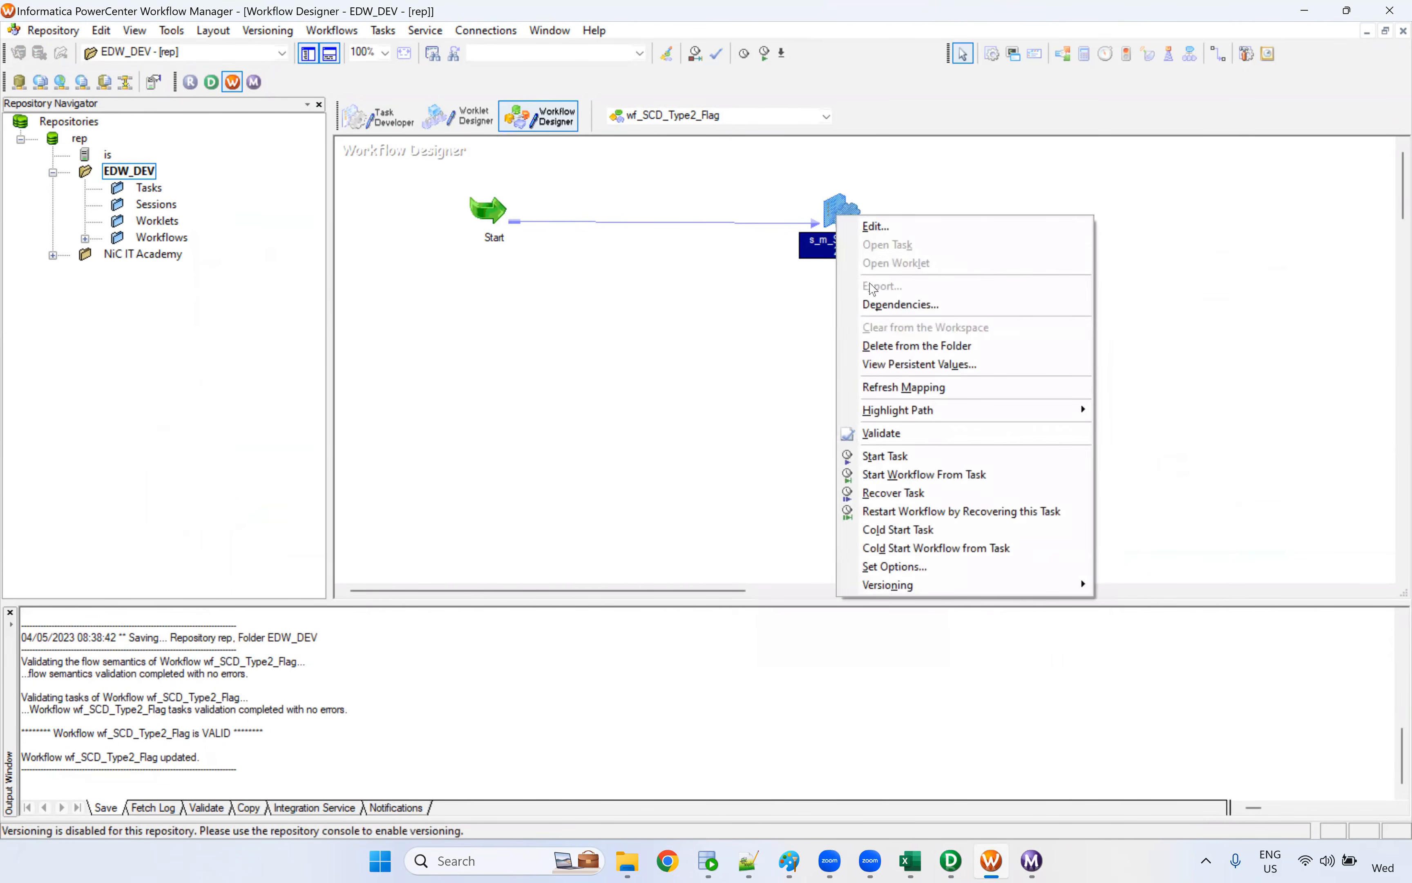
pyautogui.rightClick(648, 310)
pyautogui.click(790, 499)
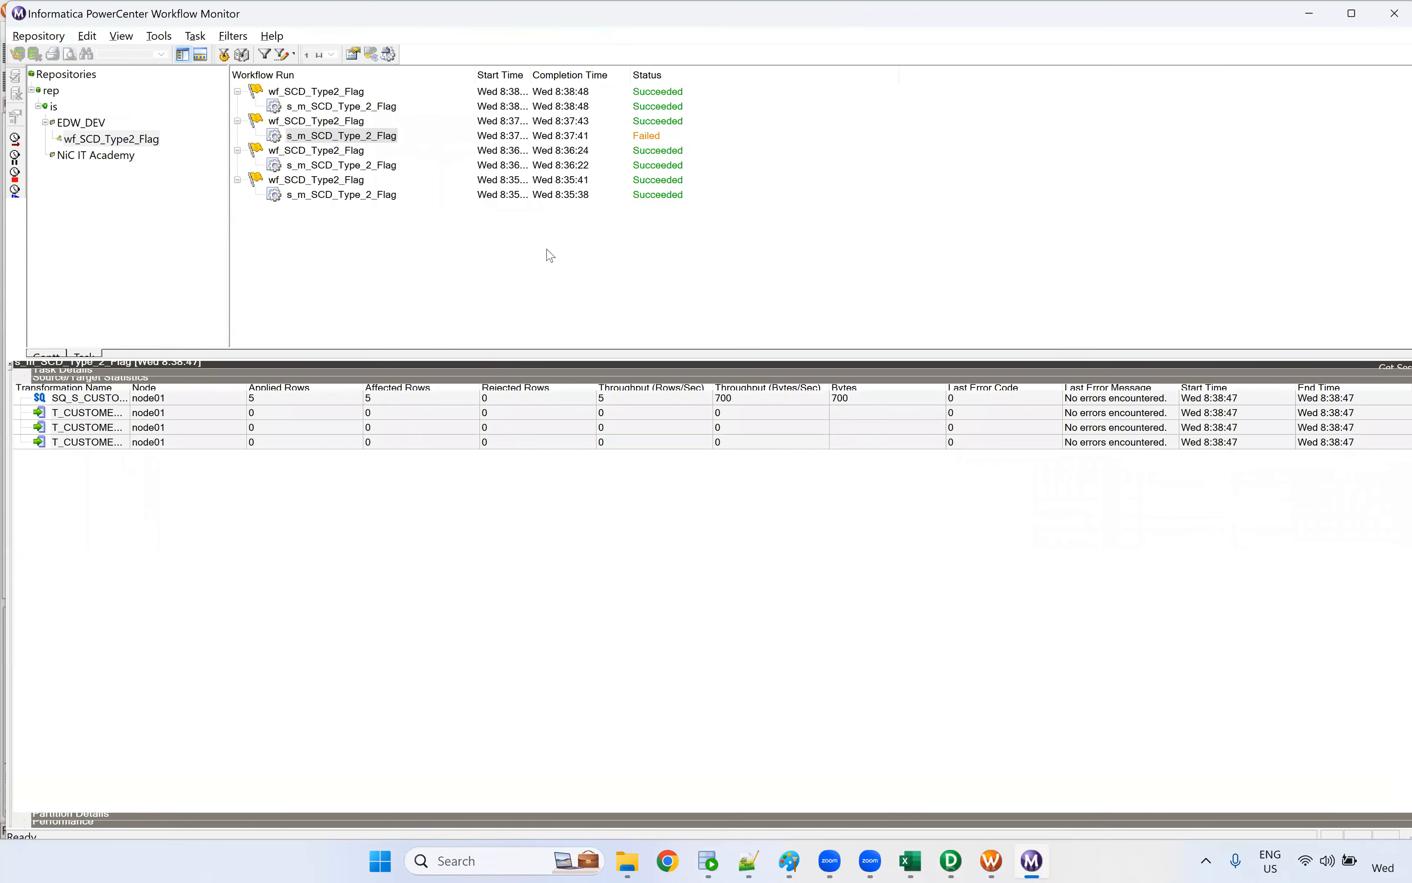
# Check the source row statistics of the latest s_m_SCD_Type_2_Flag run, then find the LKPTRANS lookup cache query in its session log
pyautogui.click(270, 399)
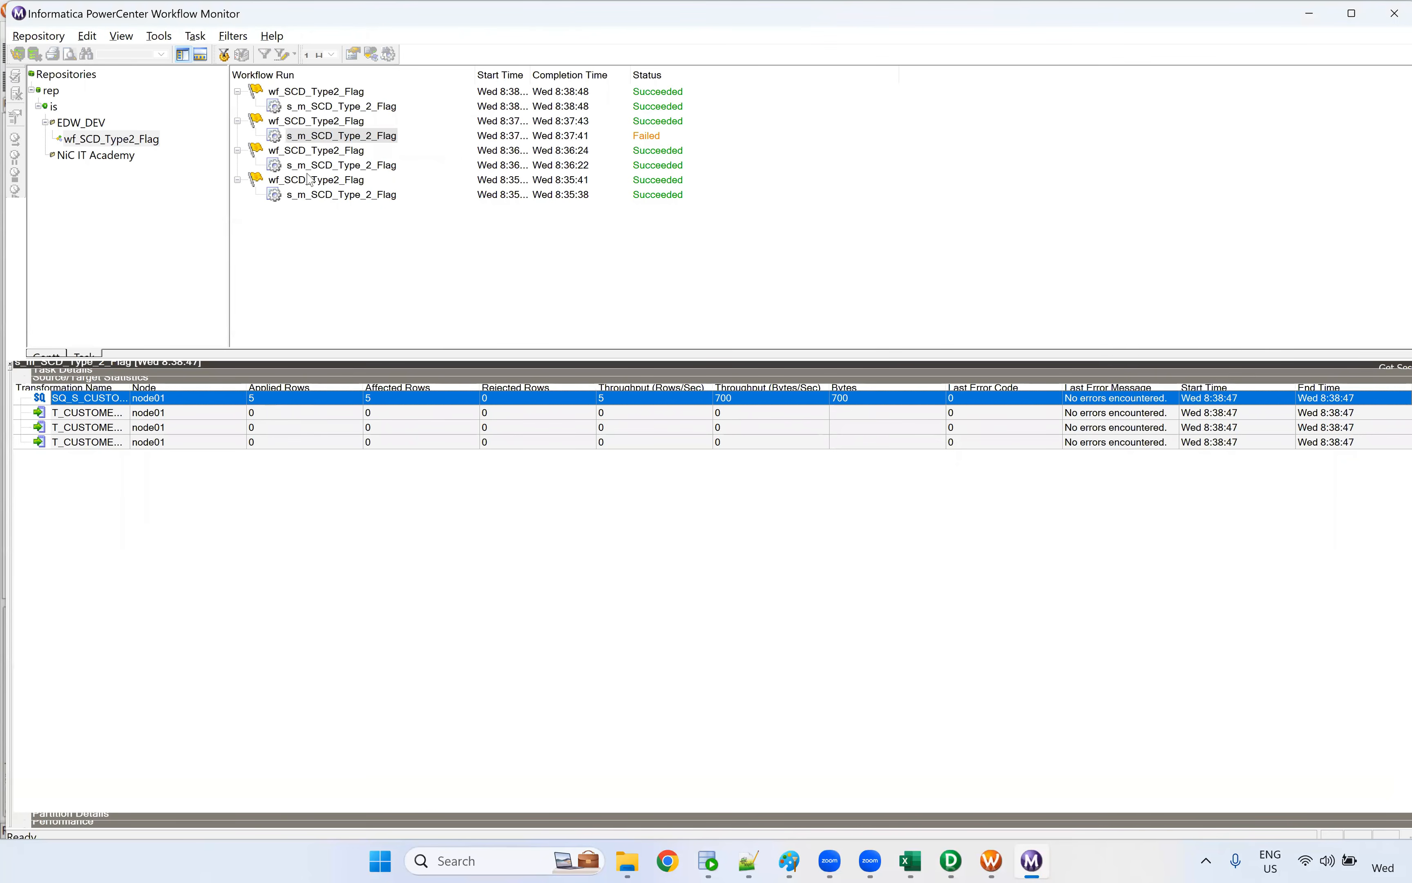
pyautogui.click(357, 107)
pyautogui.rightClick(358, 111)
pyautogui.click(615, 318)
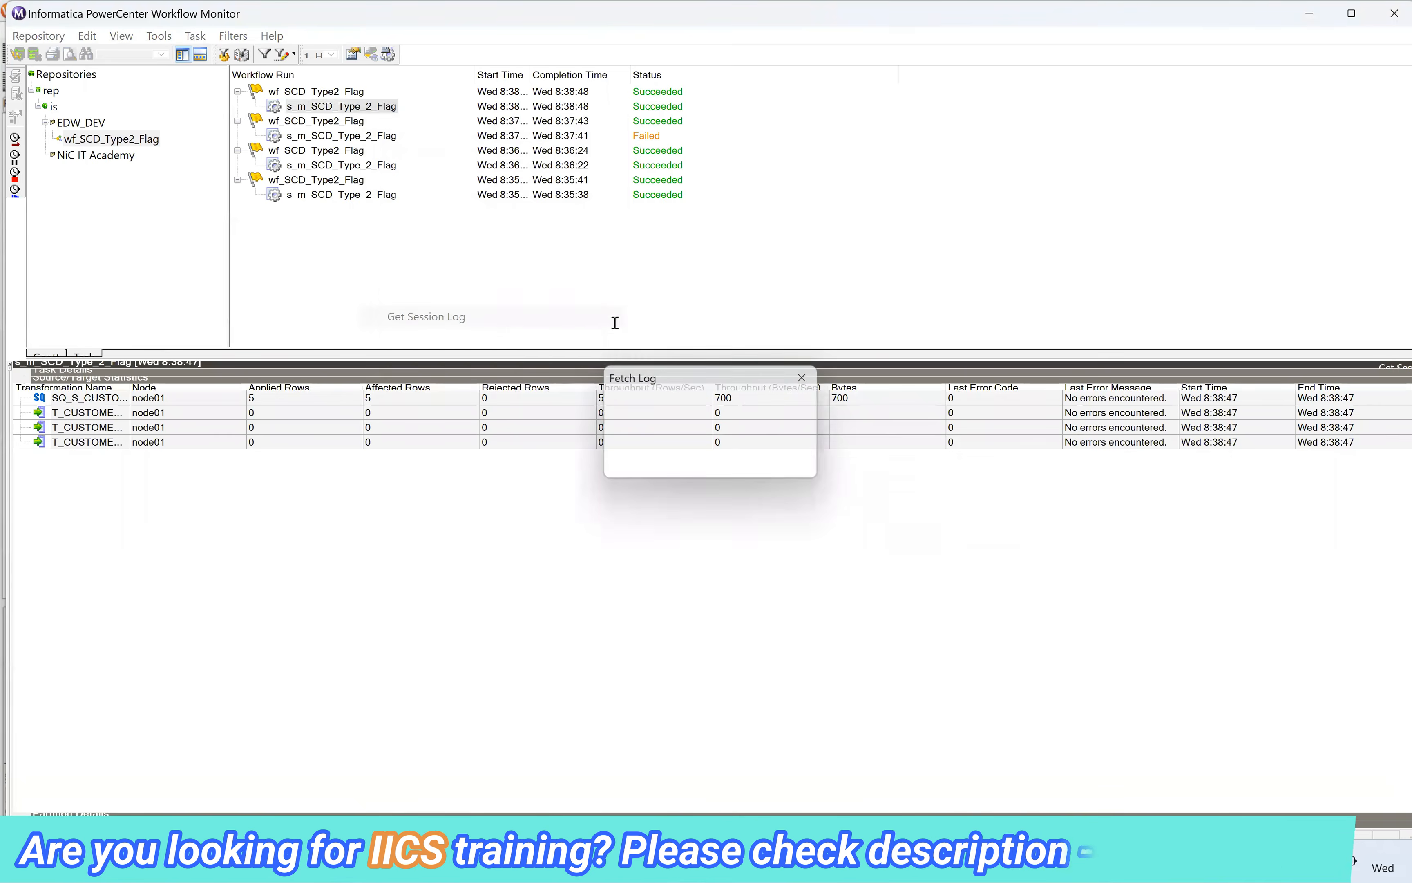
pyautogui.click(618, 57)
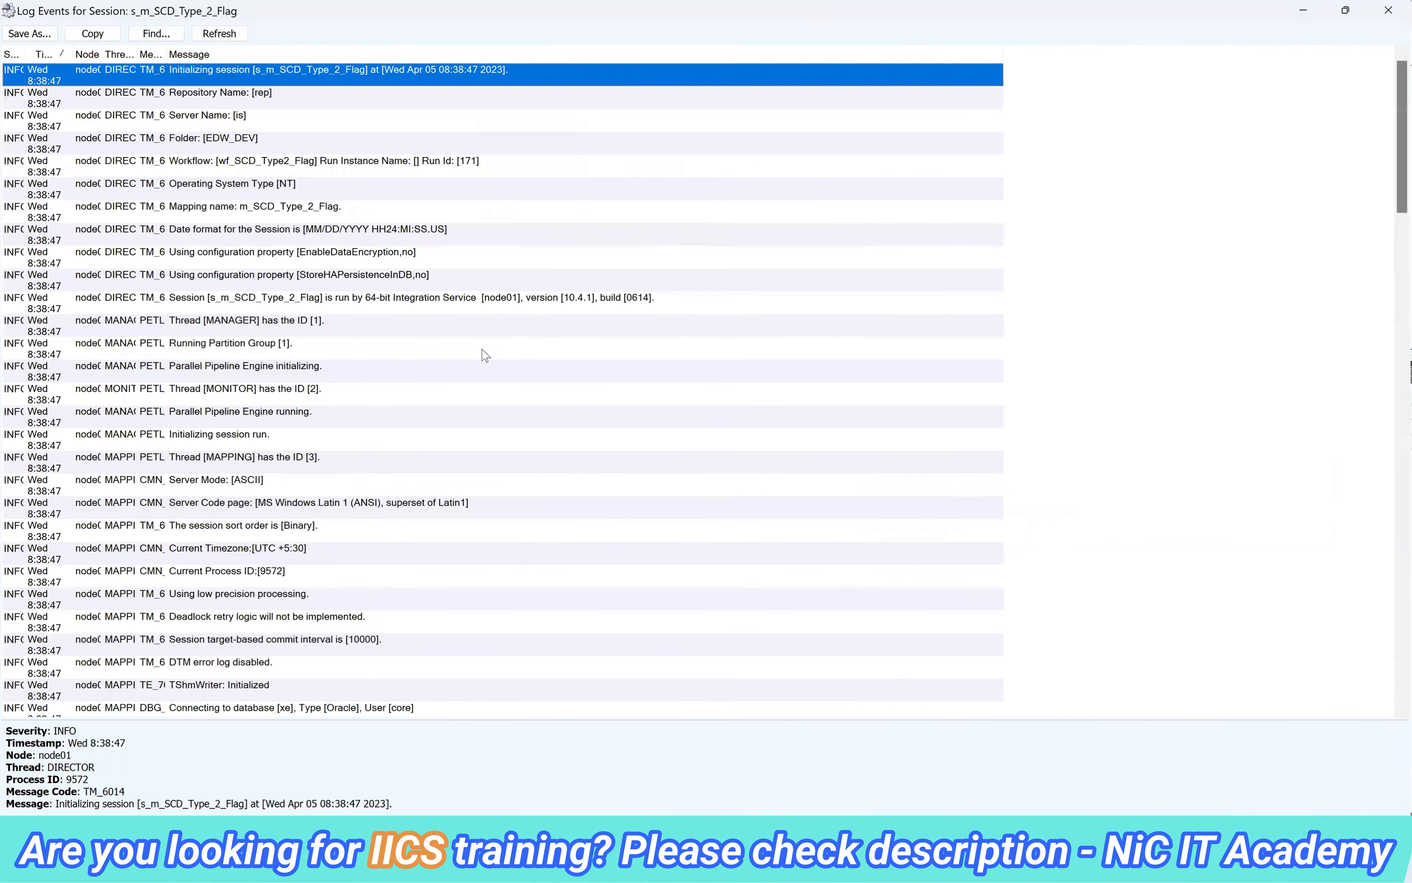
pyautogui.scroll(-8, 474, 335)
pyautogui.click(493, 421)
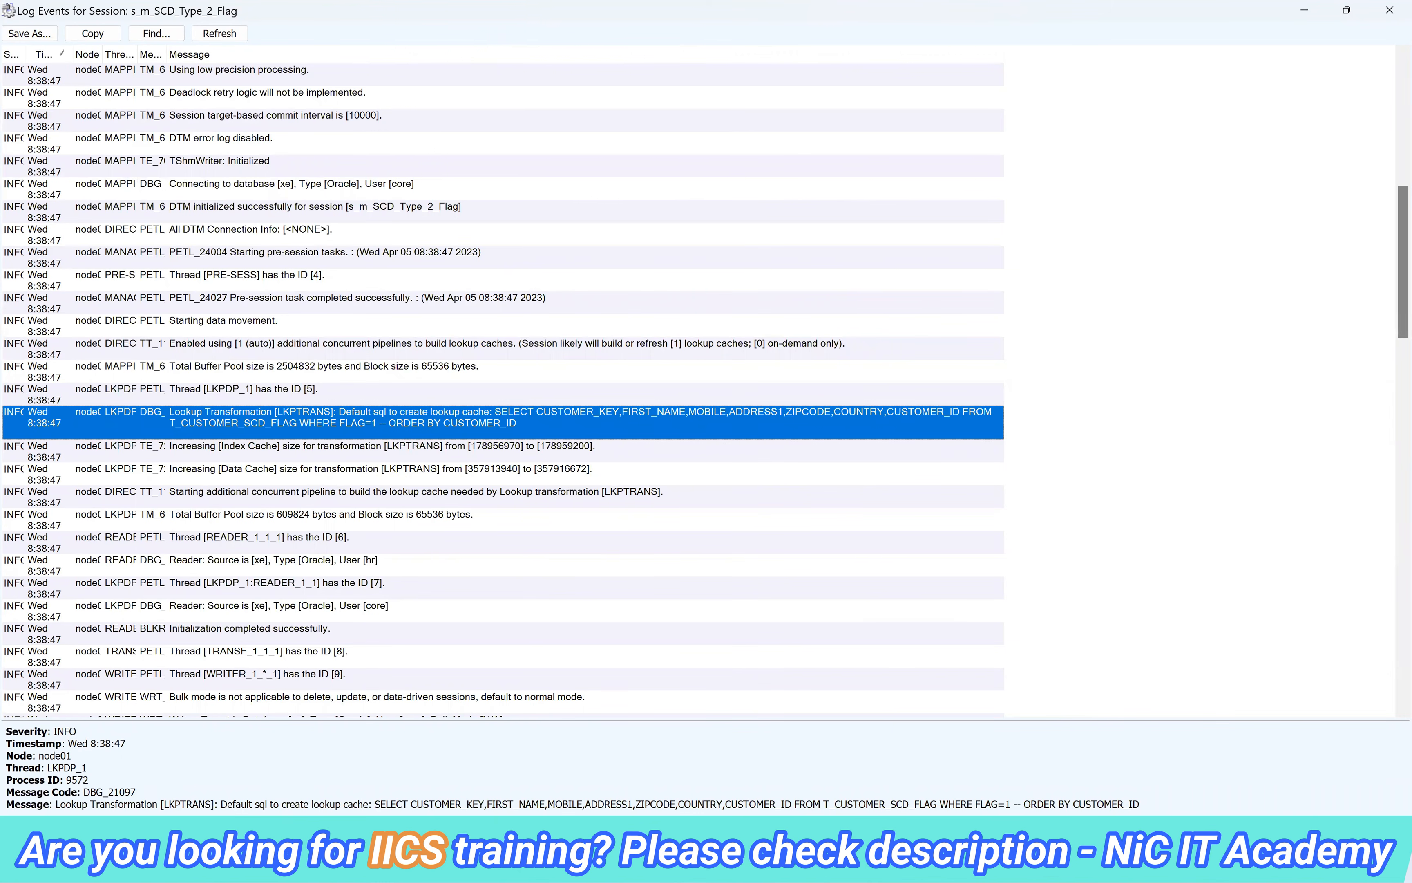
# Copy the lookup cache query from the session log into SQL Developer's CORE worksheet, breaking the line before FROM
pyautogui.moveTo(1014, 804); pyautogui.dragTo(1142, 805)
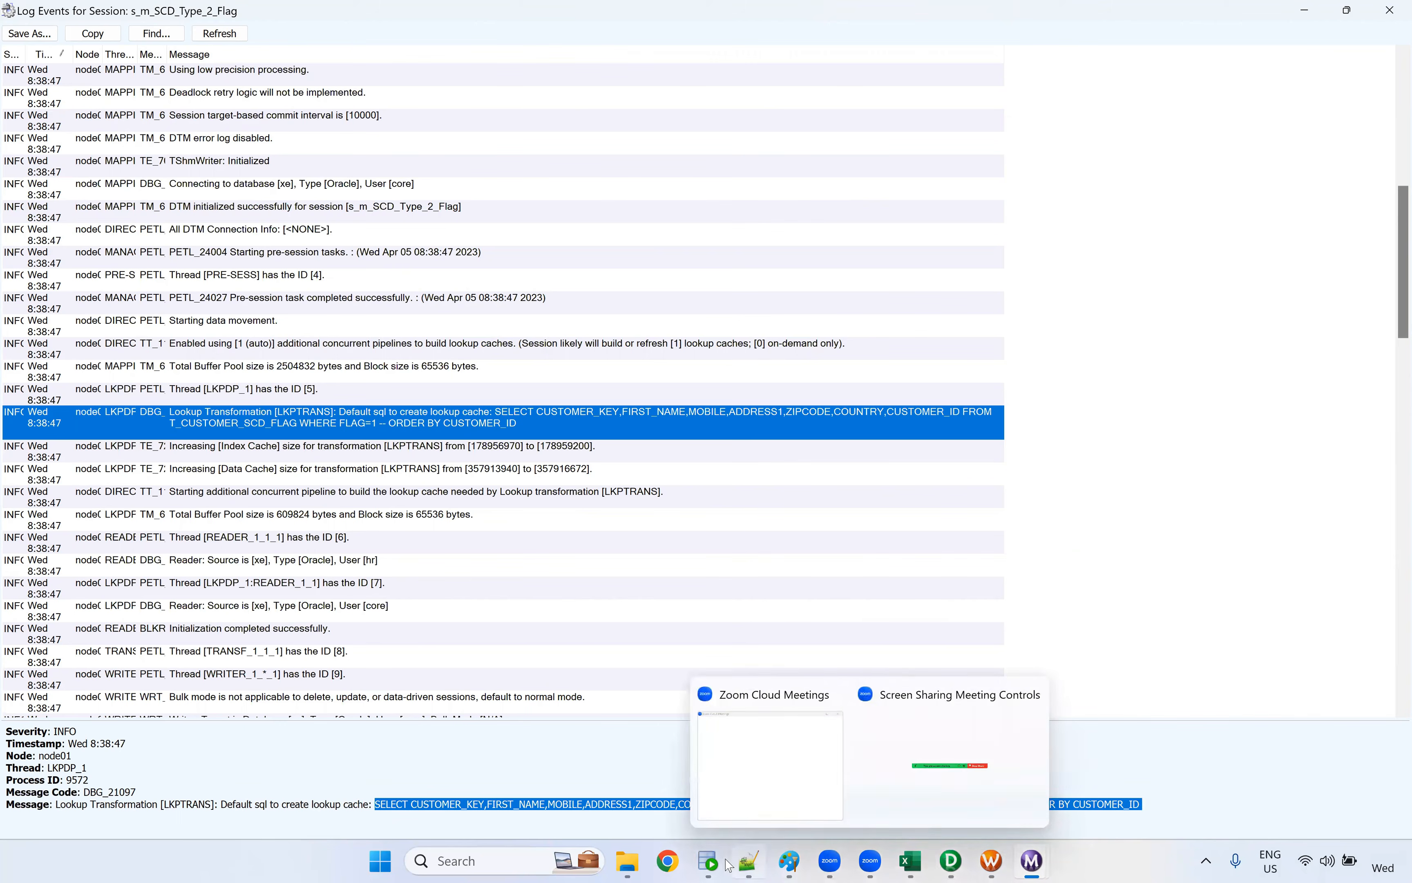
pyautogui.hotkey('alt', 'Tab')
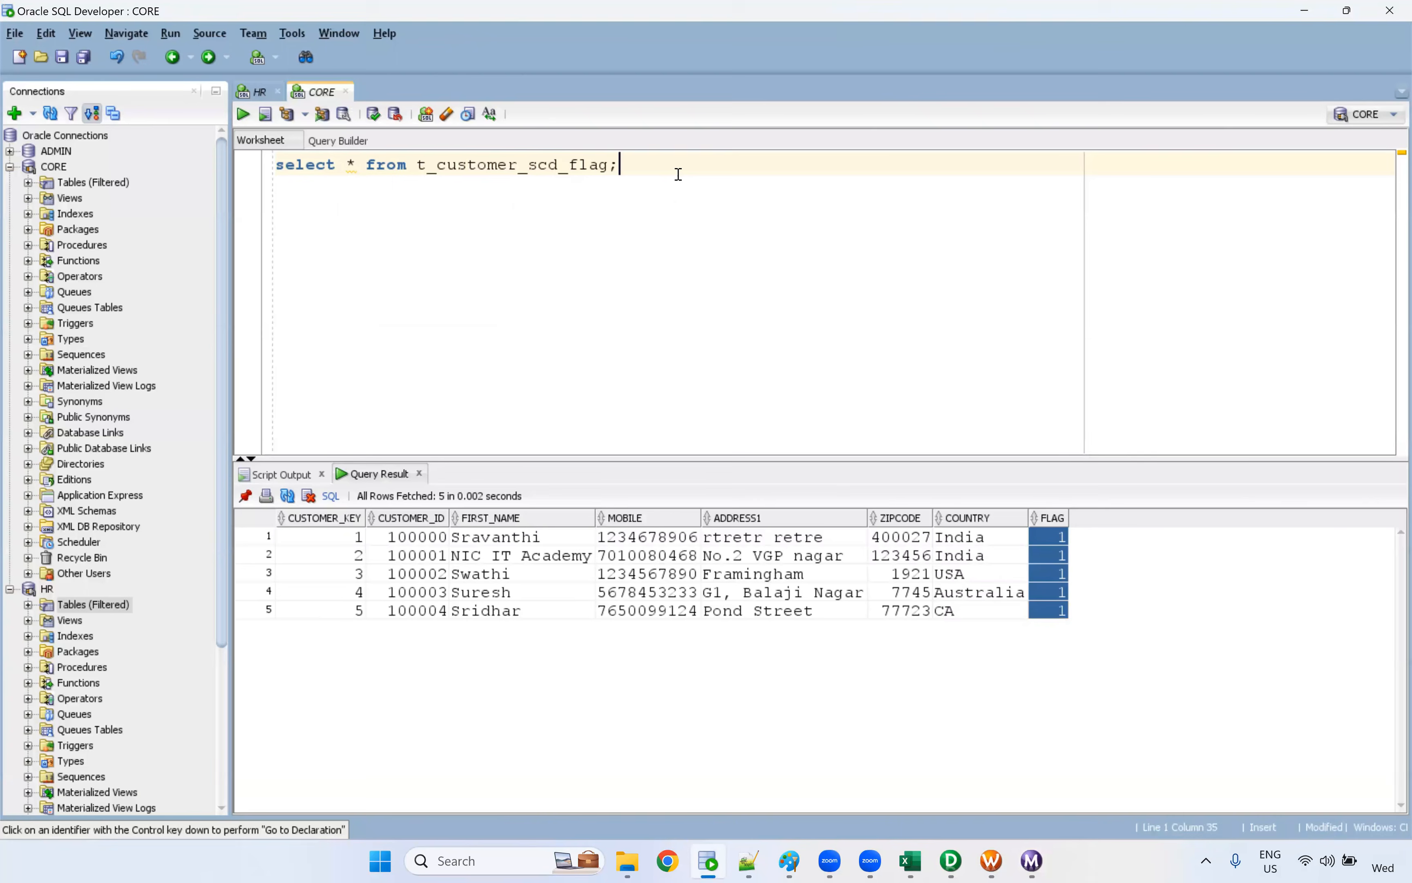
pyautogui.hotkey('ctrl', 'v')
pyautogui.click(1035, 212)
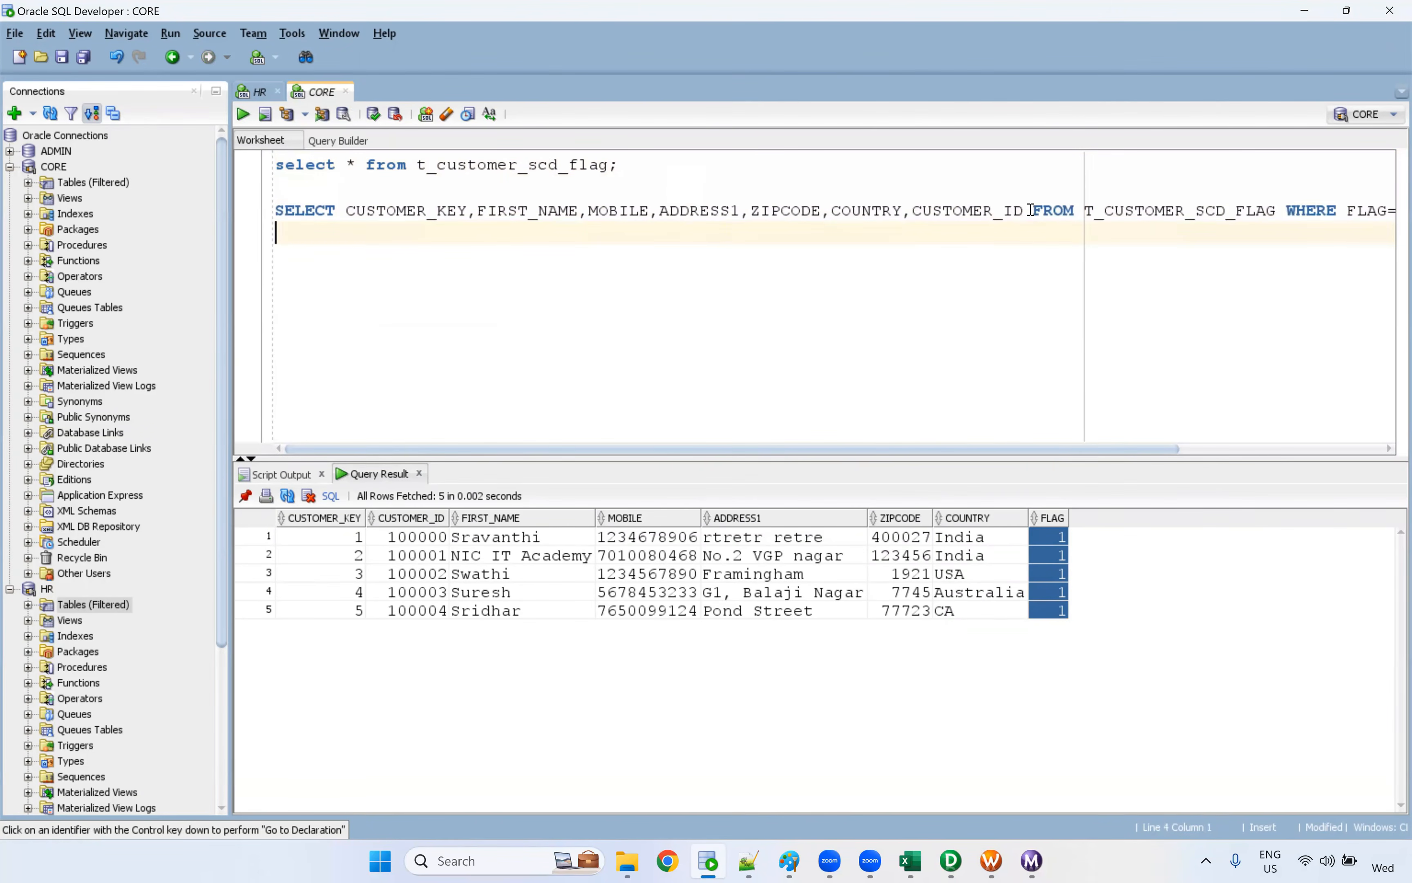
pyautogui.press('Return')
pyautogui.click(727, 273)
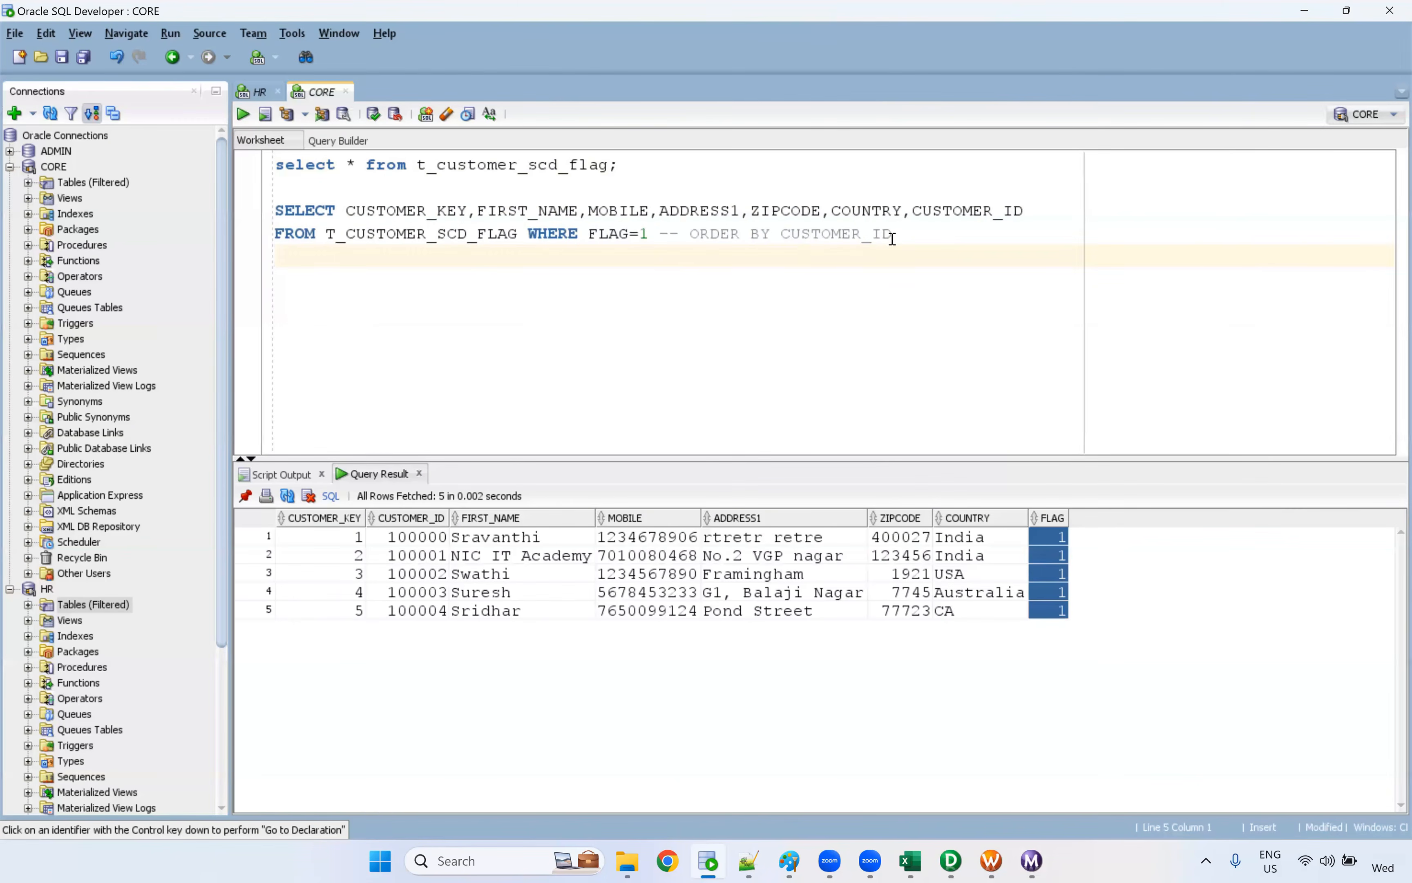
# Examine the pasted query, comparing the part up to FLAG=1 with the ORDER BY CUSTOMER_ID clause commented out by --
pyautogui.moveTo(649, 233); pyautogui.dragTo(234, 219)
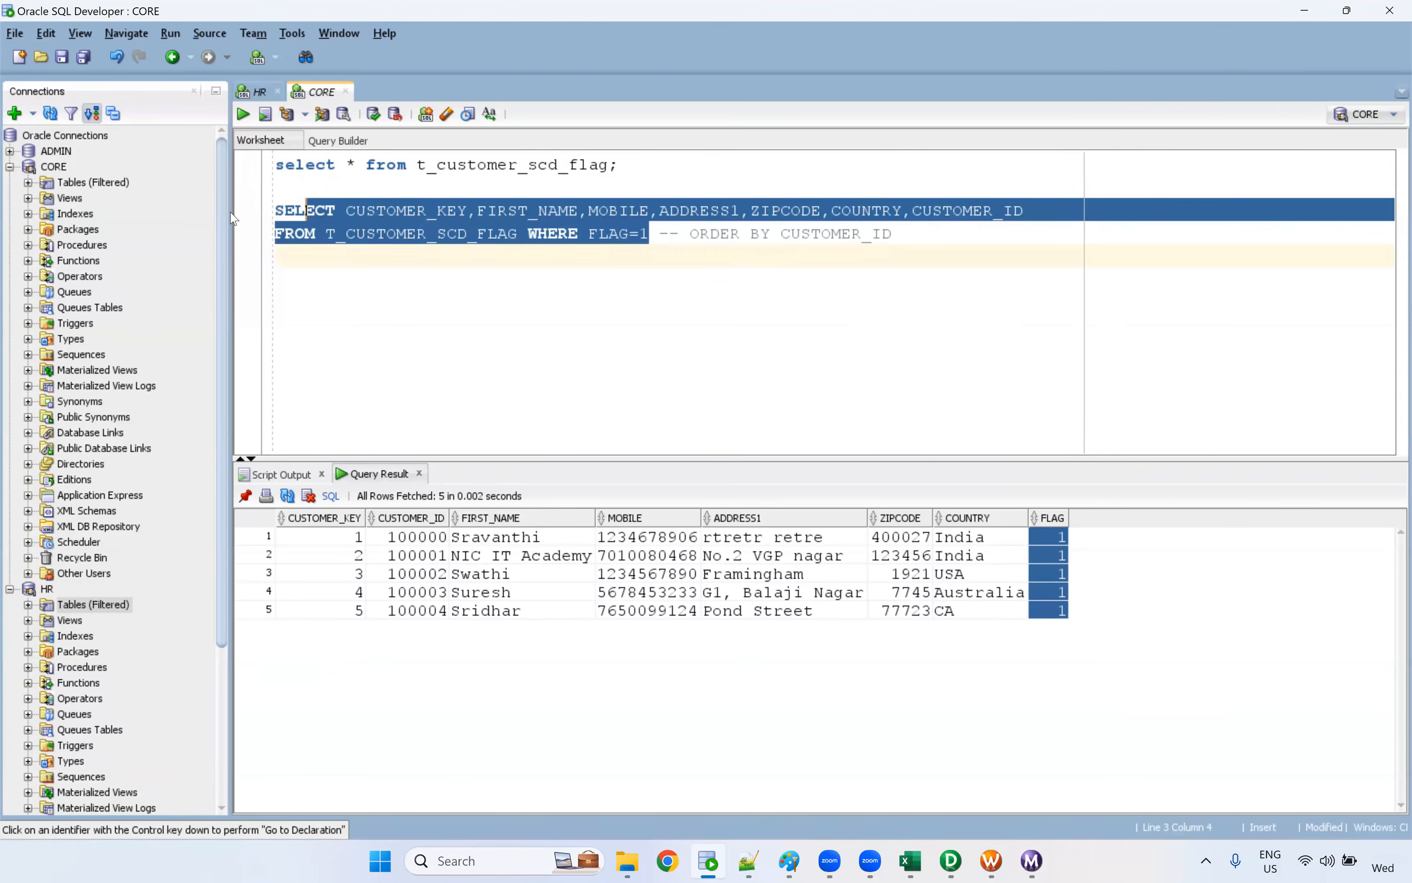
pyautogui.click(671, 302)
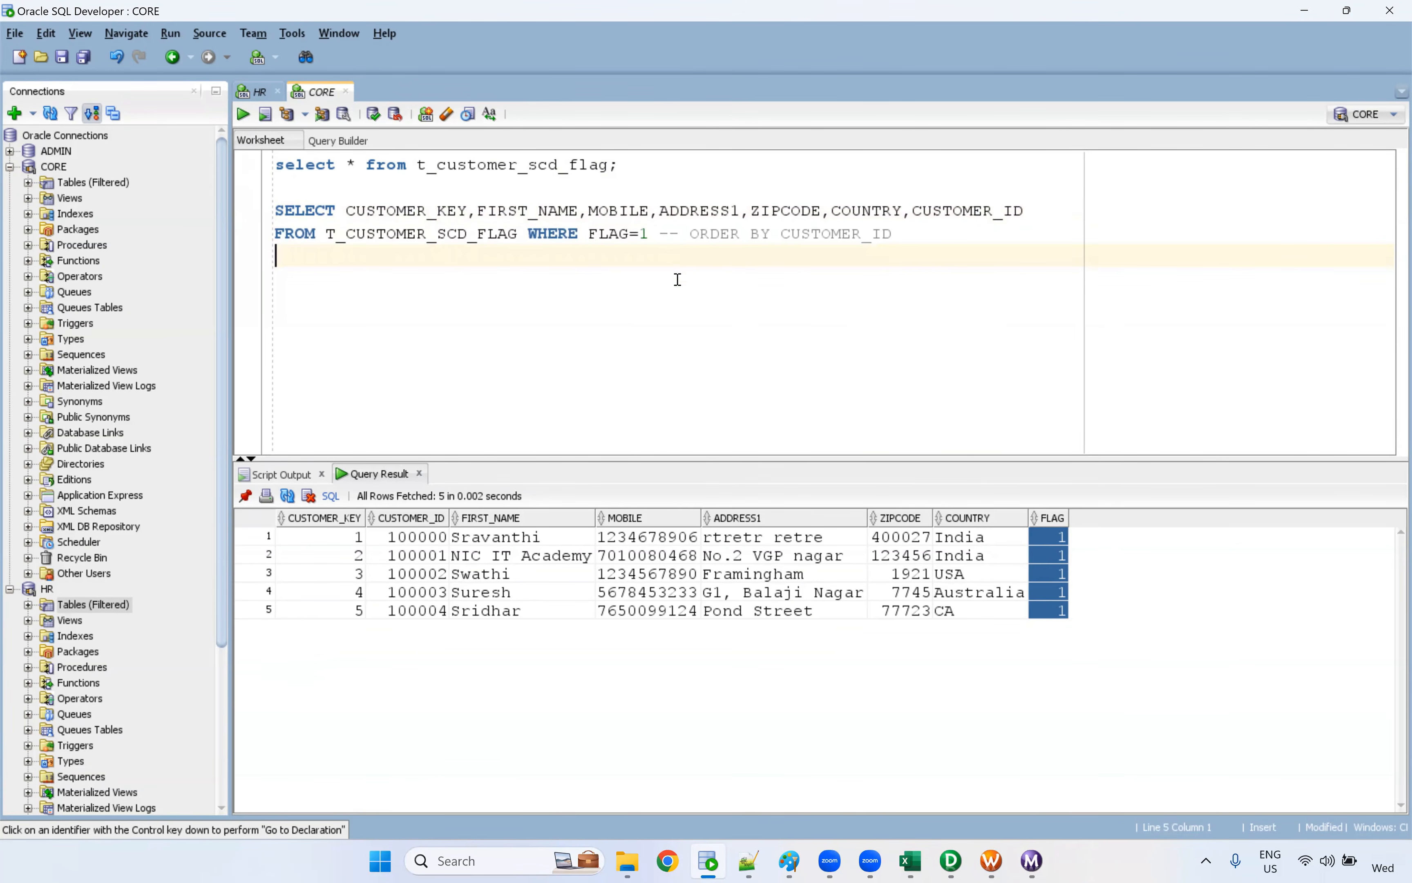
pyautogui.moveTo(687, 239); pyautogui.dragTo(650, 237)
pyautogui.click(710, 305)
pyautogui.doubleClick(661, 228)
pyautogui.moveTo(906, 239); pyautogui.dragTo(224, 209)
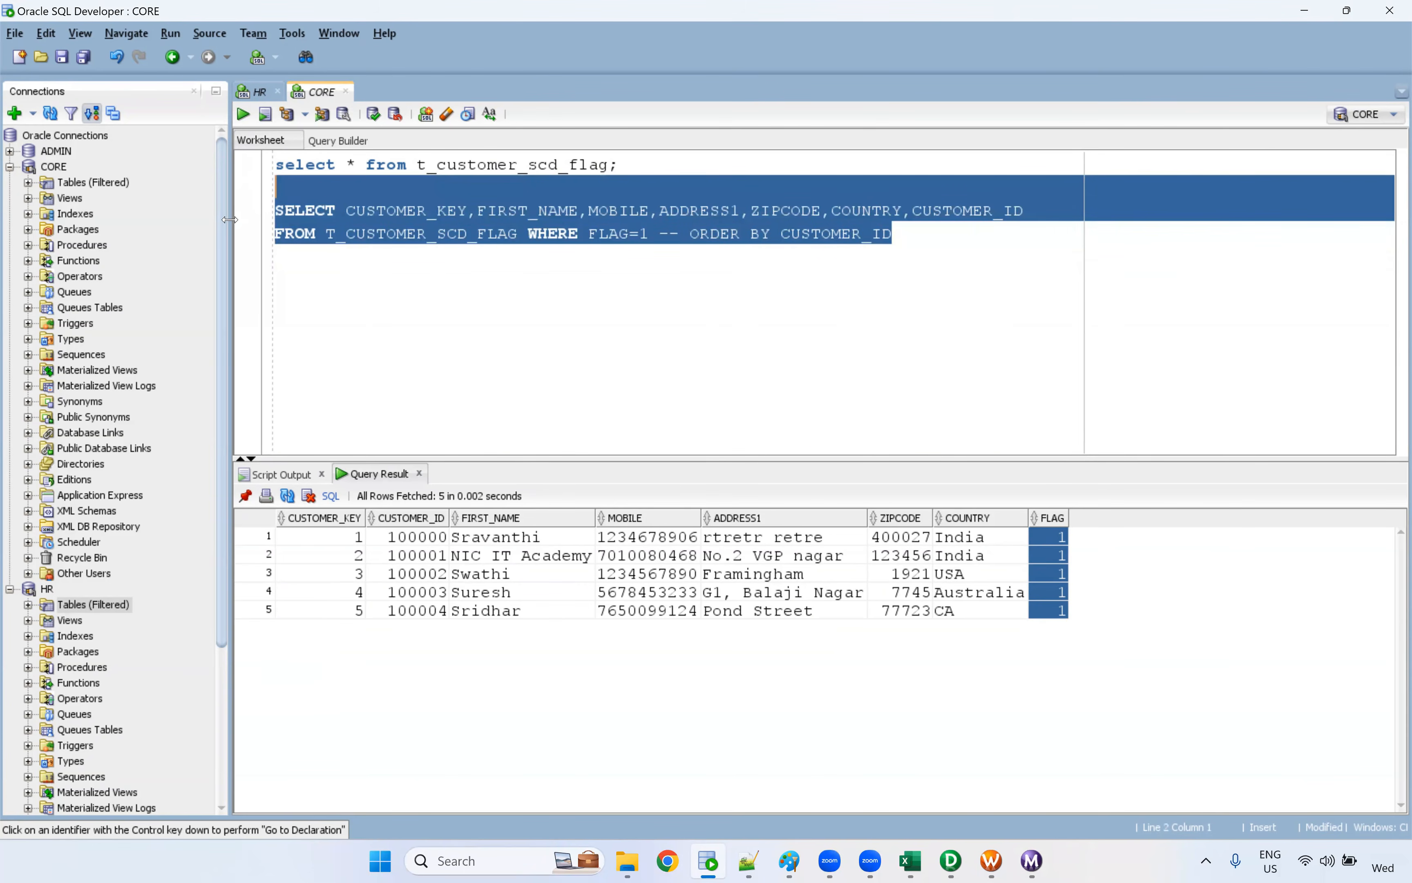
pyautogui.click(319, 252)
# Close the session log window in Workflow Monitor and return to SQL Developer
pyautogui.hotkey('alt', 'Tab')
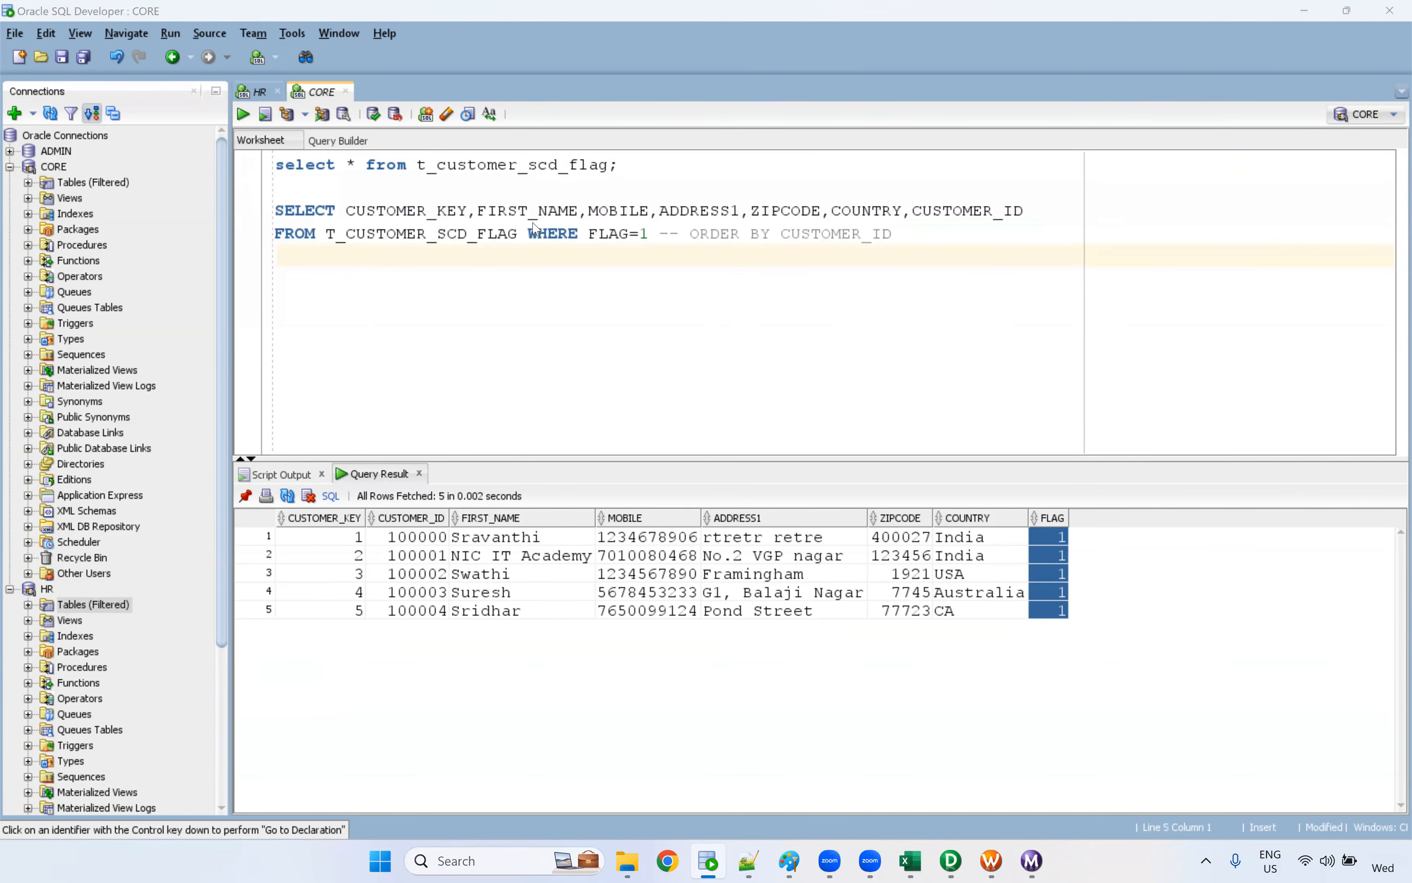
pyautogui.click(1392, 9)
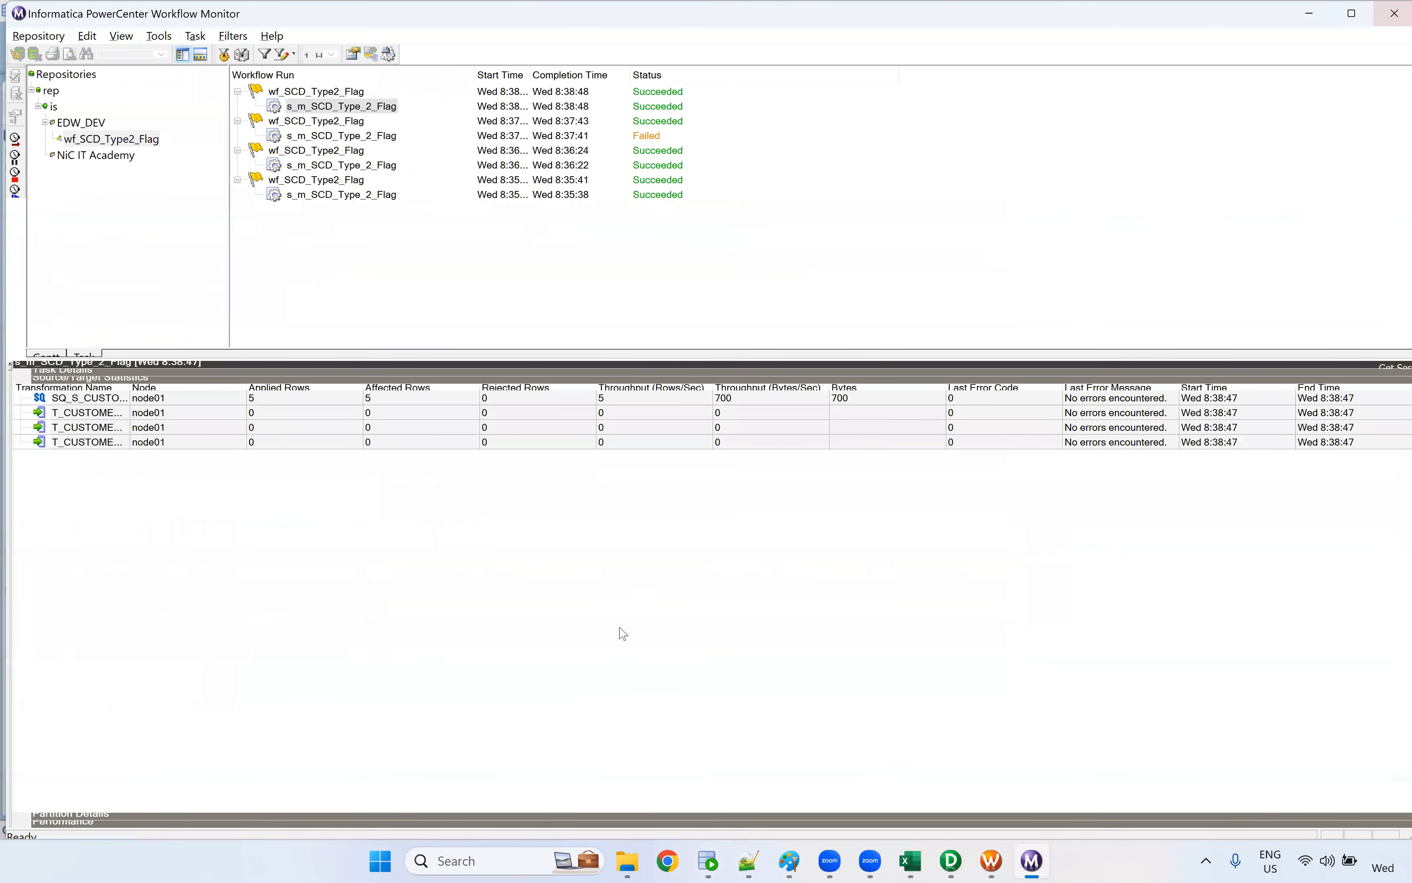
pyautogui.hotkey('alt', 'Tab')
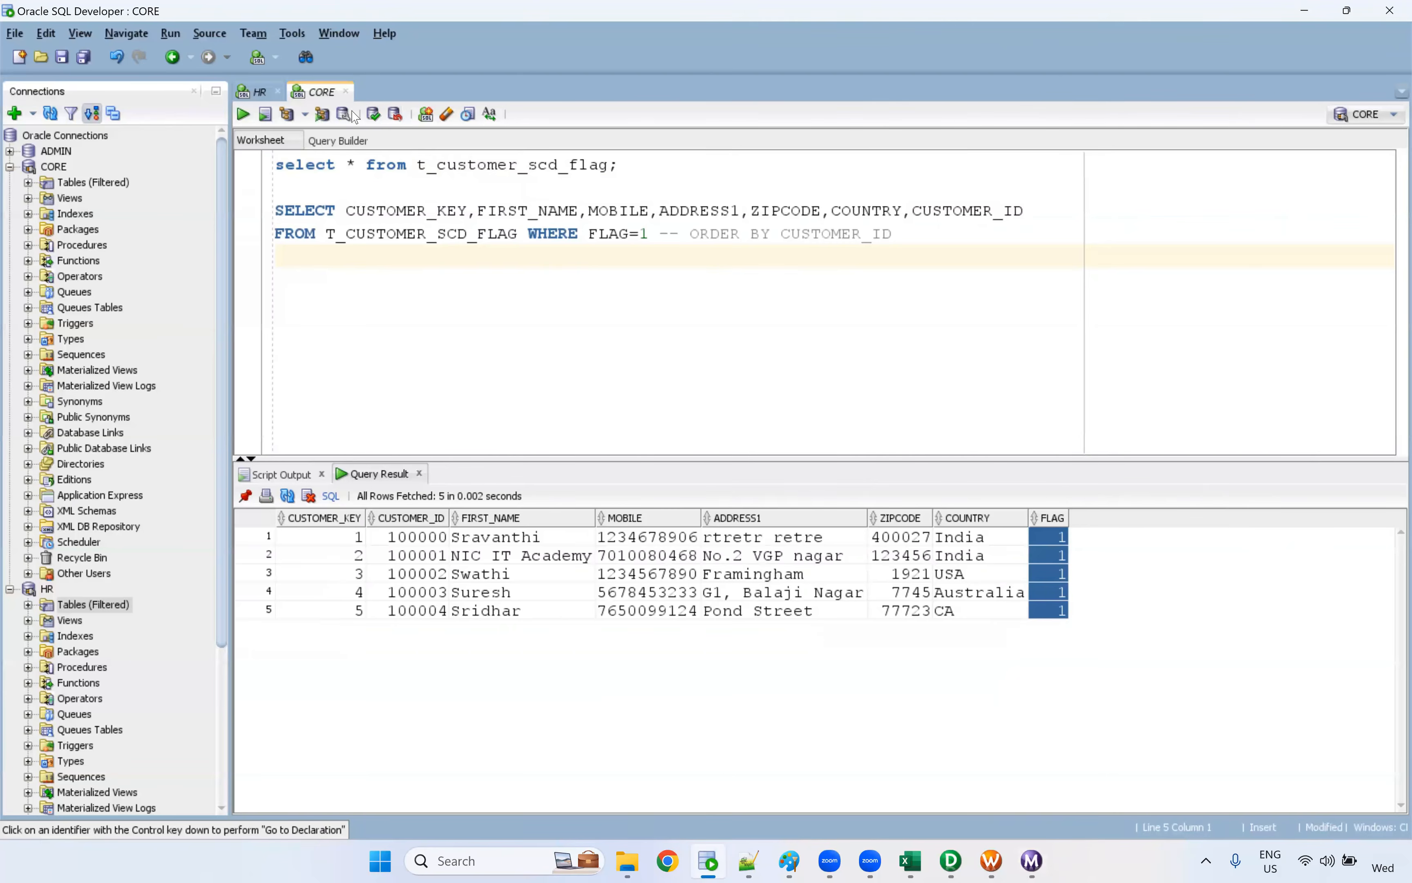
# Open the S_CUSTOMER_SCD table of the HR connection on its data rows and select the second row's FIRST_NAME cell
pyautogui.click(259, 93)
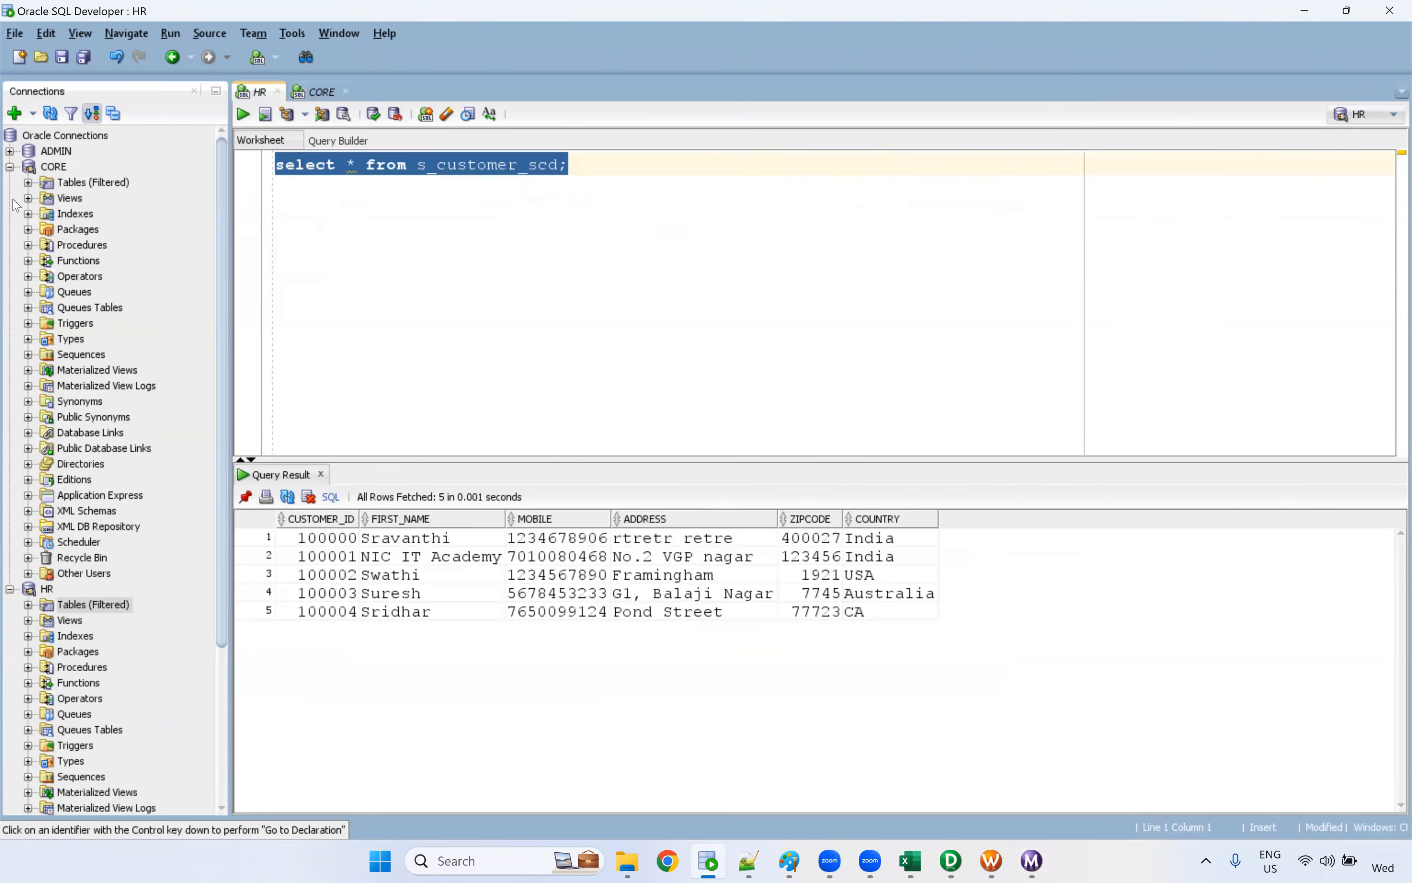
pyautogui.click(10, 166)
pyautogui.click(28, 199)
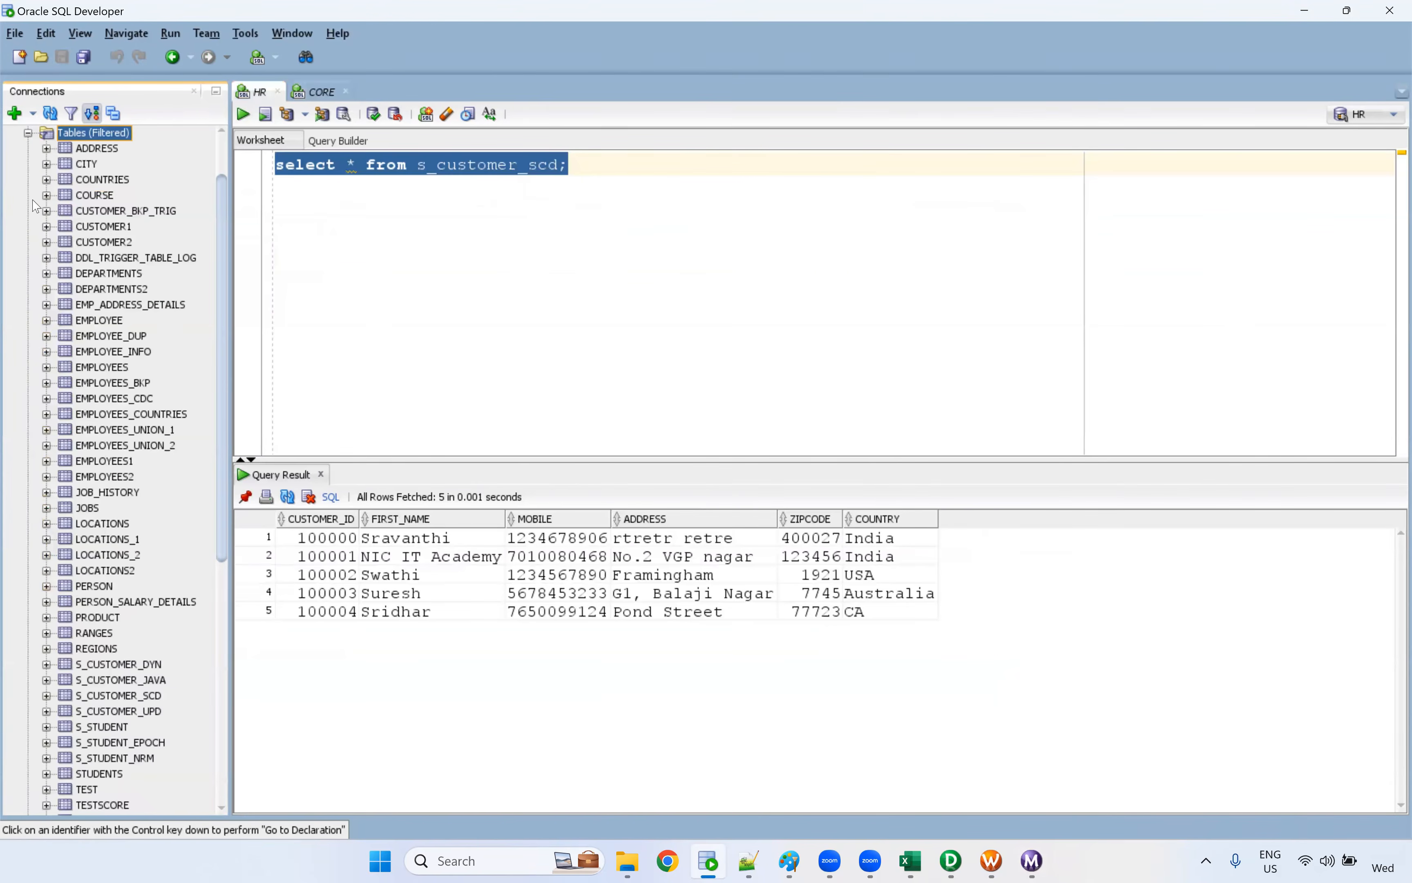
pyautogui.doubleClick(515, 169)
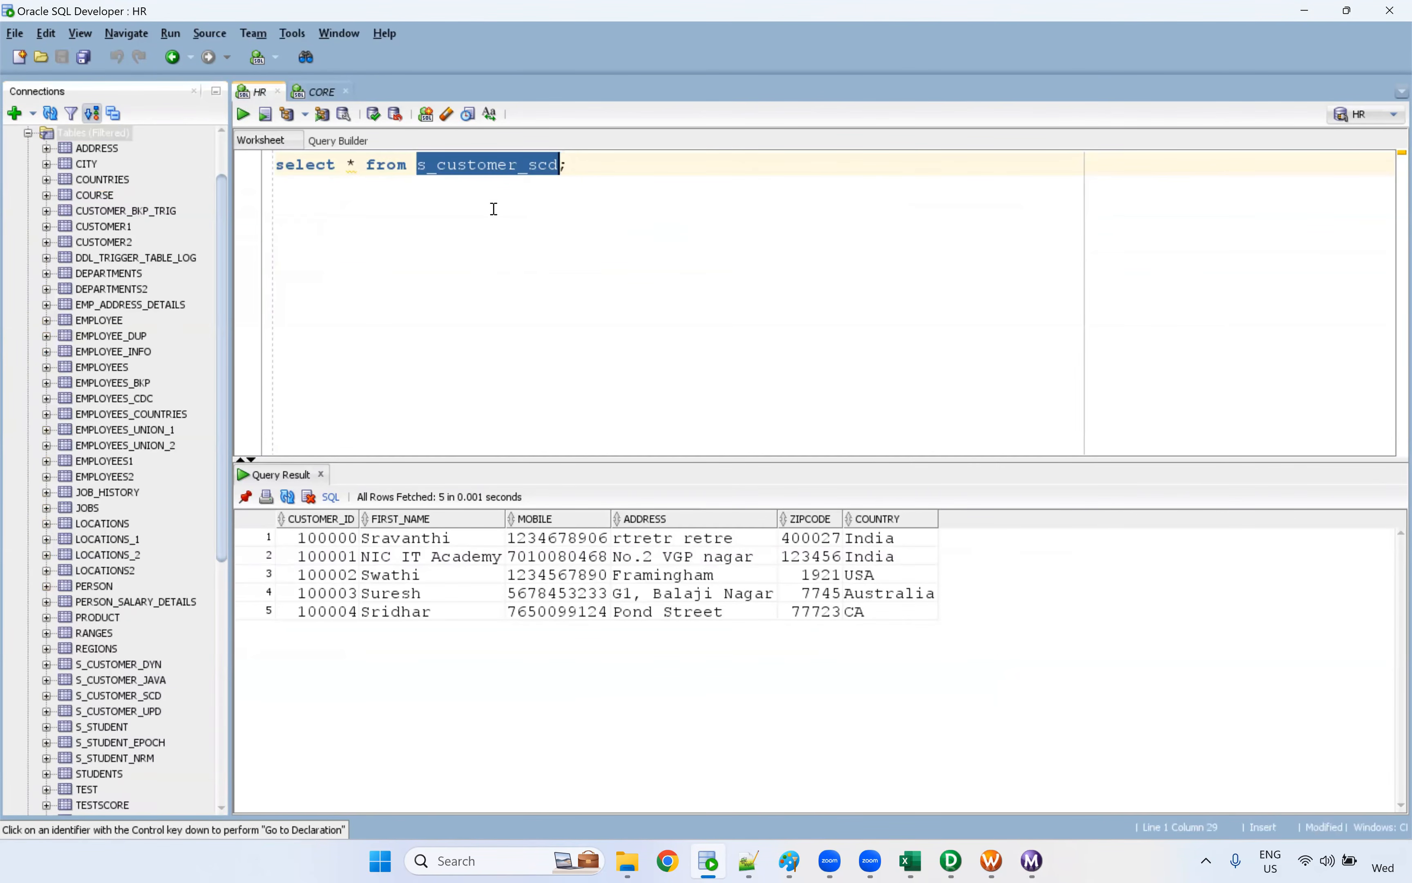
pyautogui.doubleClick(140, 696)
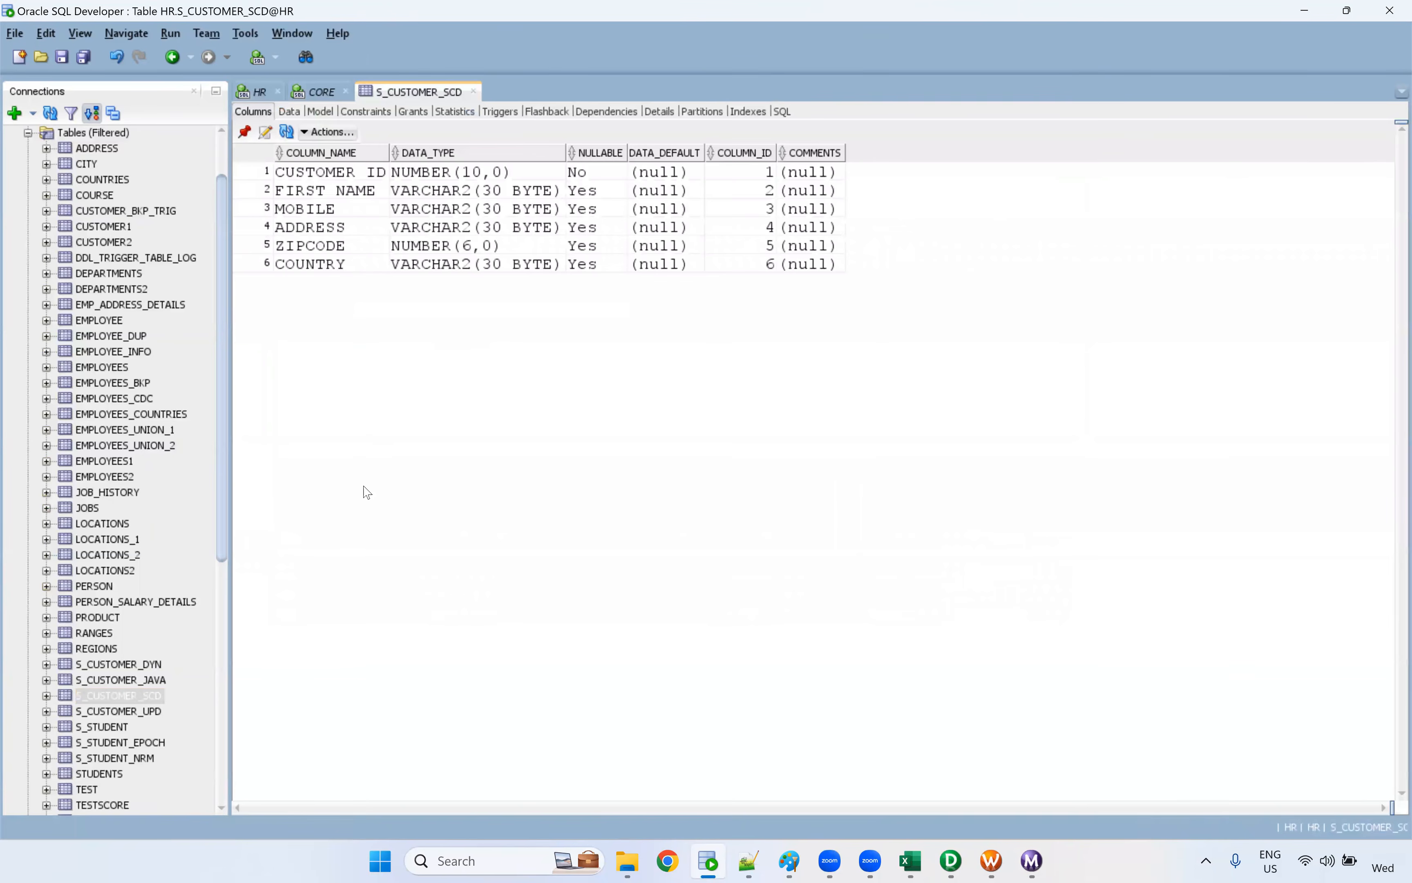
pyautogui.click(289, 112)
pyautogui.click(488, 195)
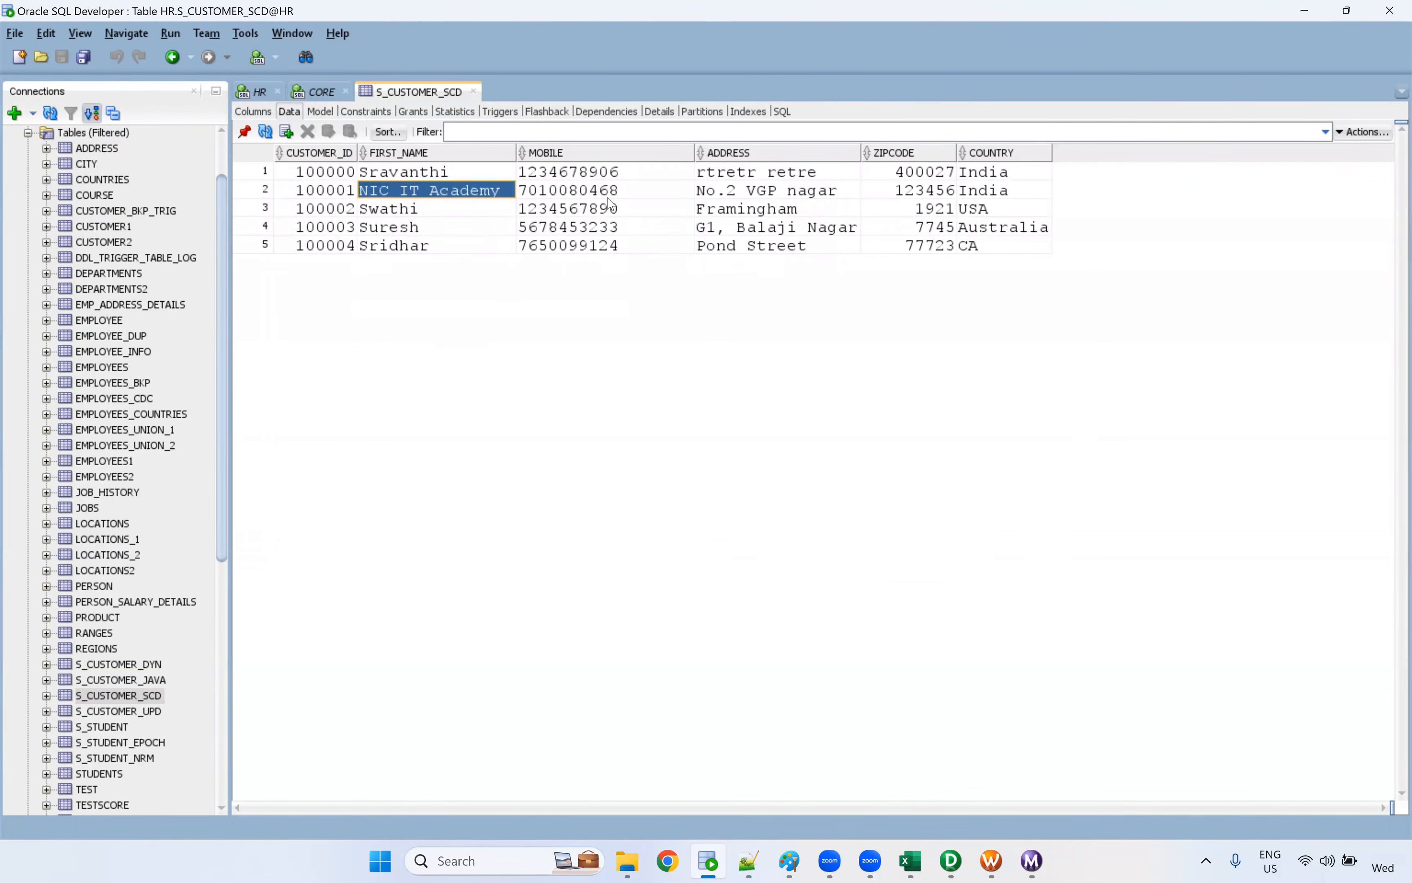
# Replace the ADDRESS value in the second row of S_CUSTOMER_SCD with a new street address through the Edit Value dialog
pyautogui.click(618, 200)
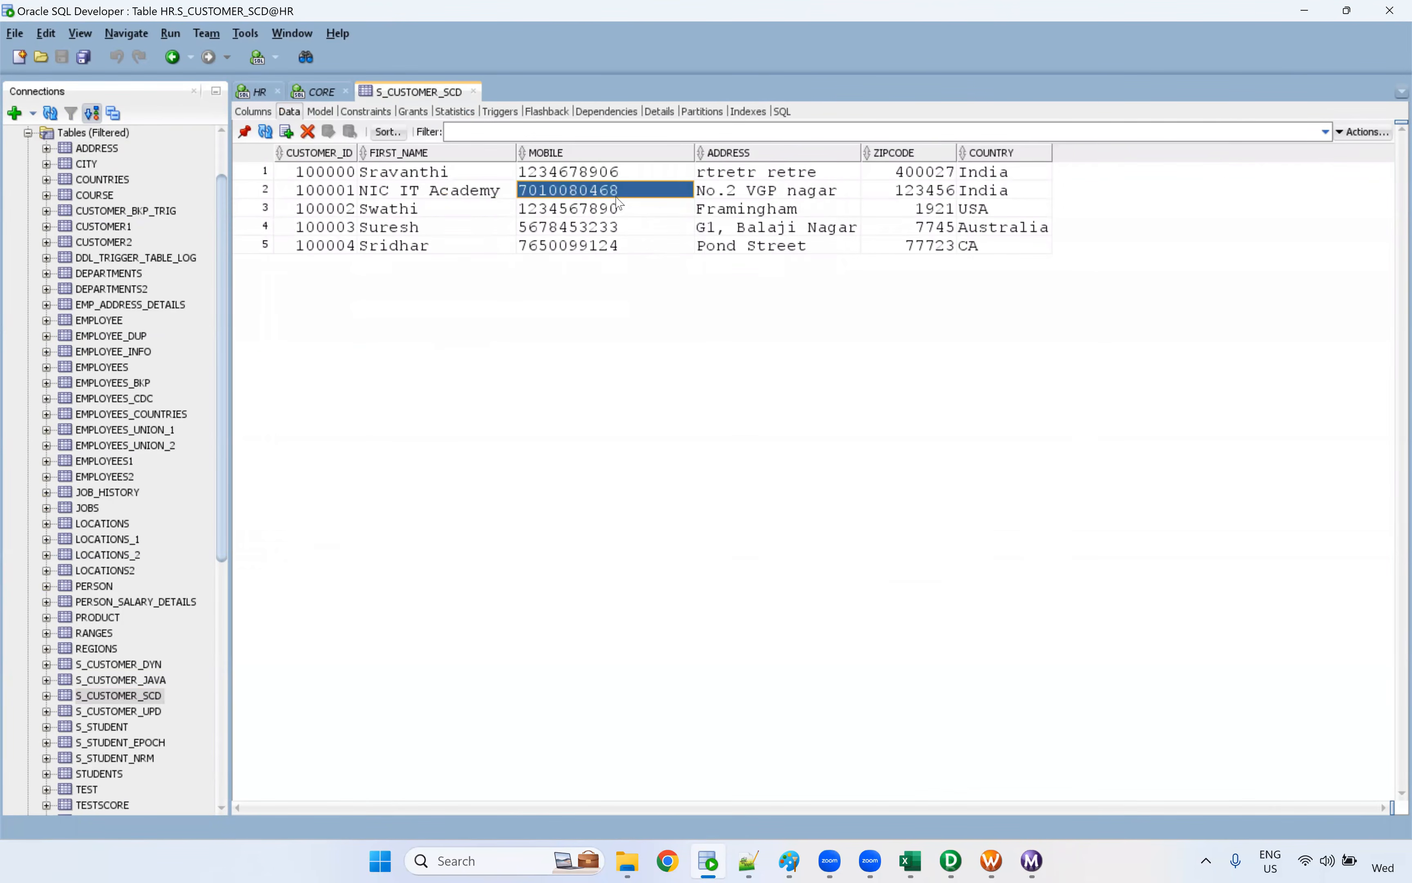
pyautogui.click(955, 194)
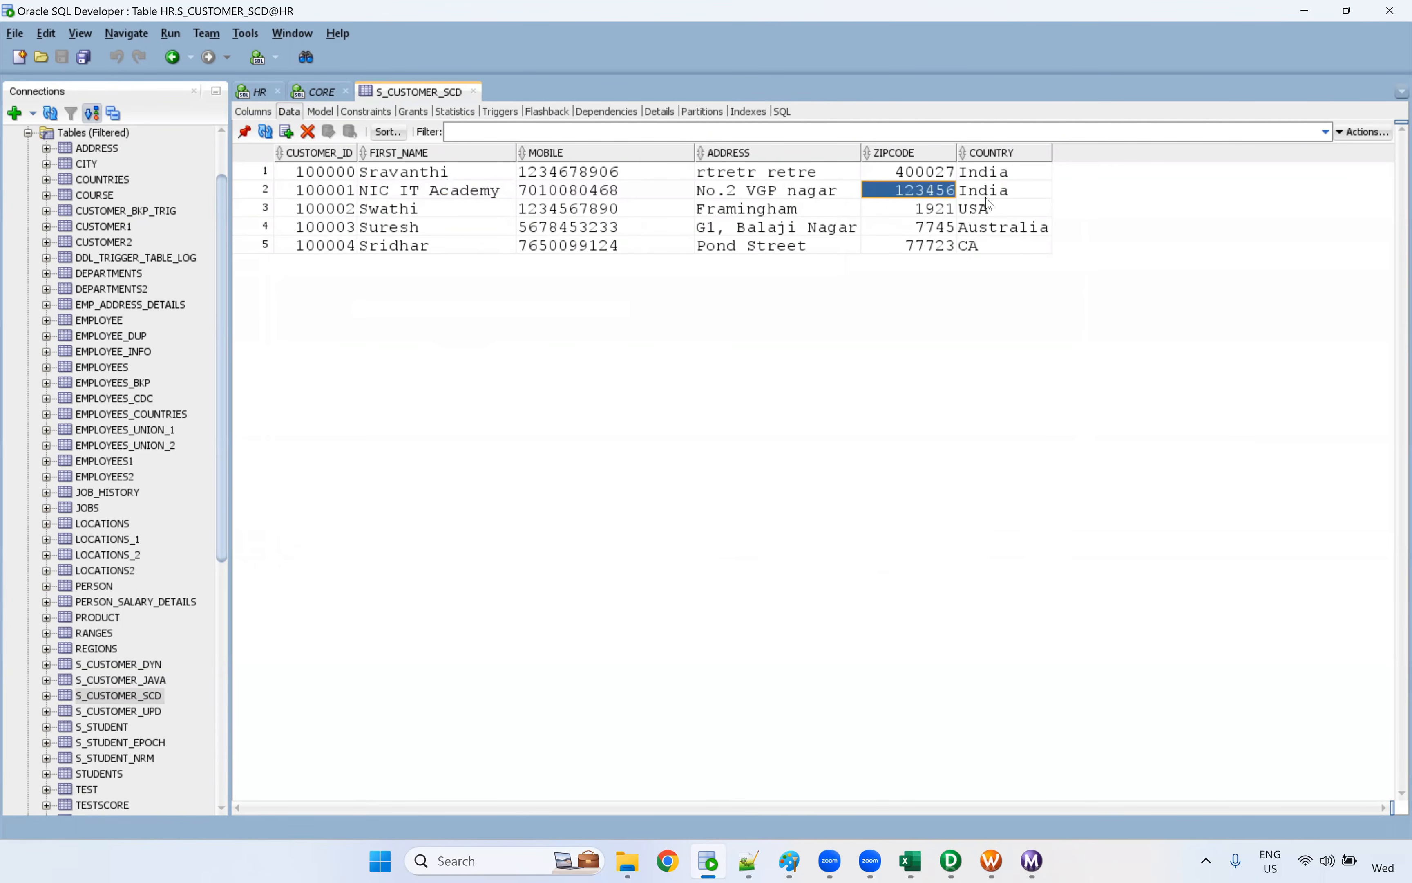
pyautogui.click(453, 197)
pyautogui.click(567, 197)
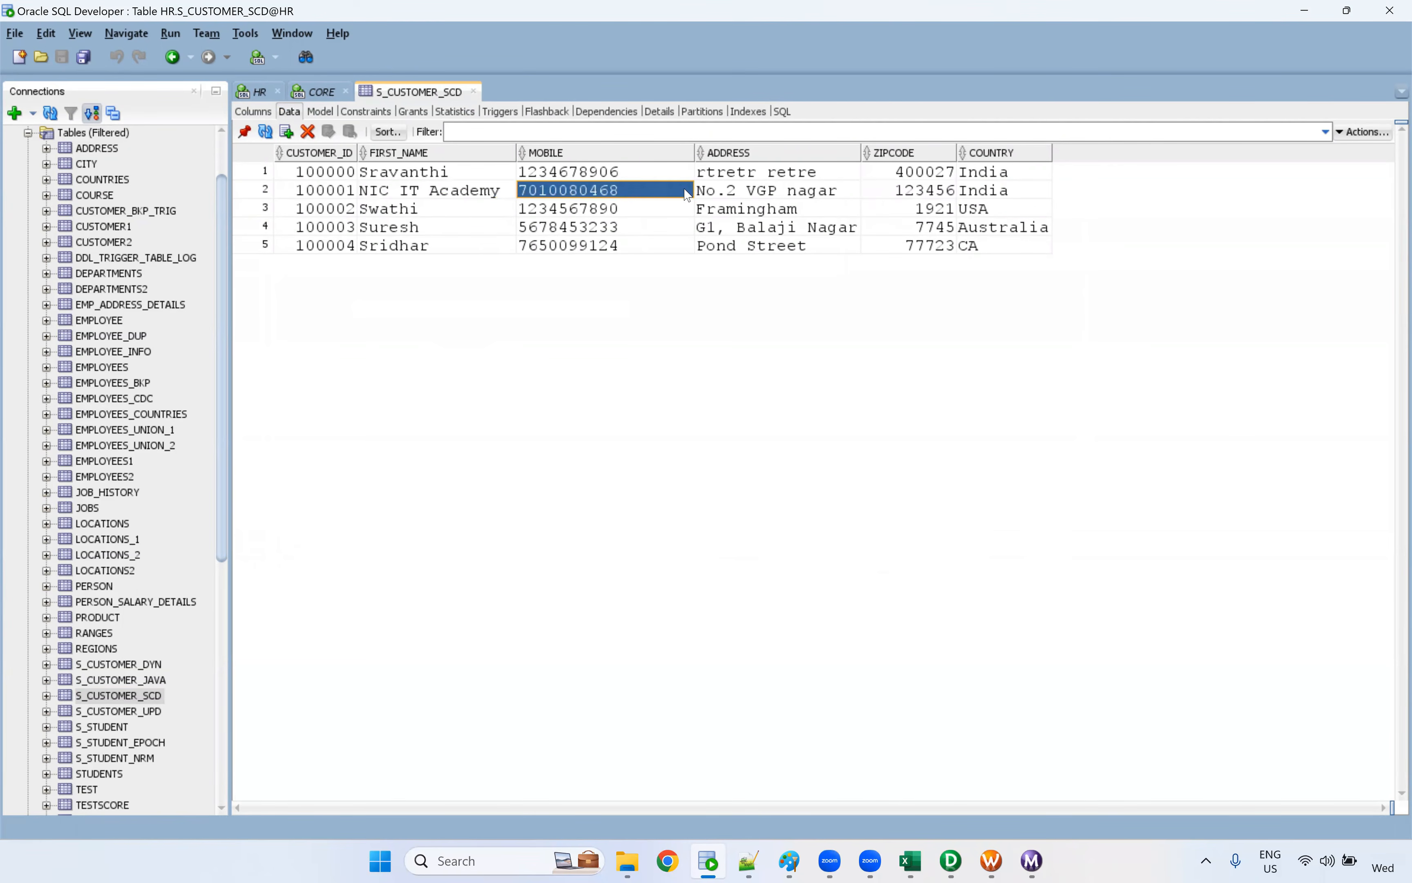
pyautogui.doubleClick(739, 196)
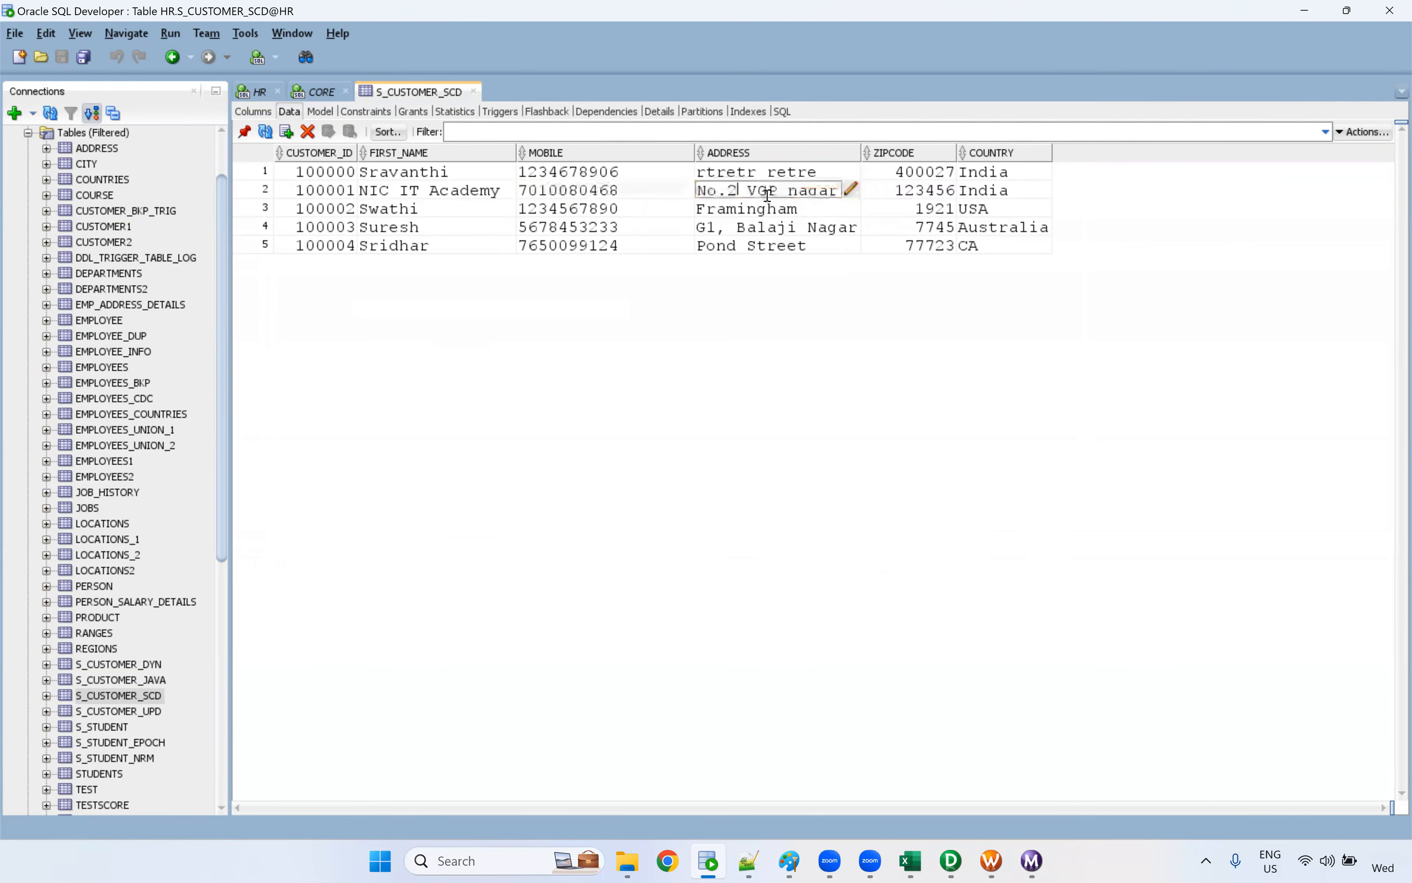
pyautogui.click(851, 190)
pyautogui.moveTo(713, 324); pyautogui.dragTo(573, 324)
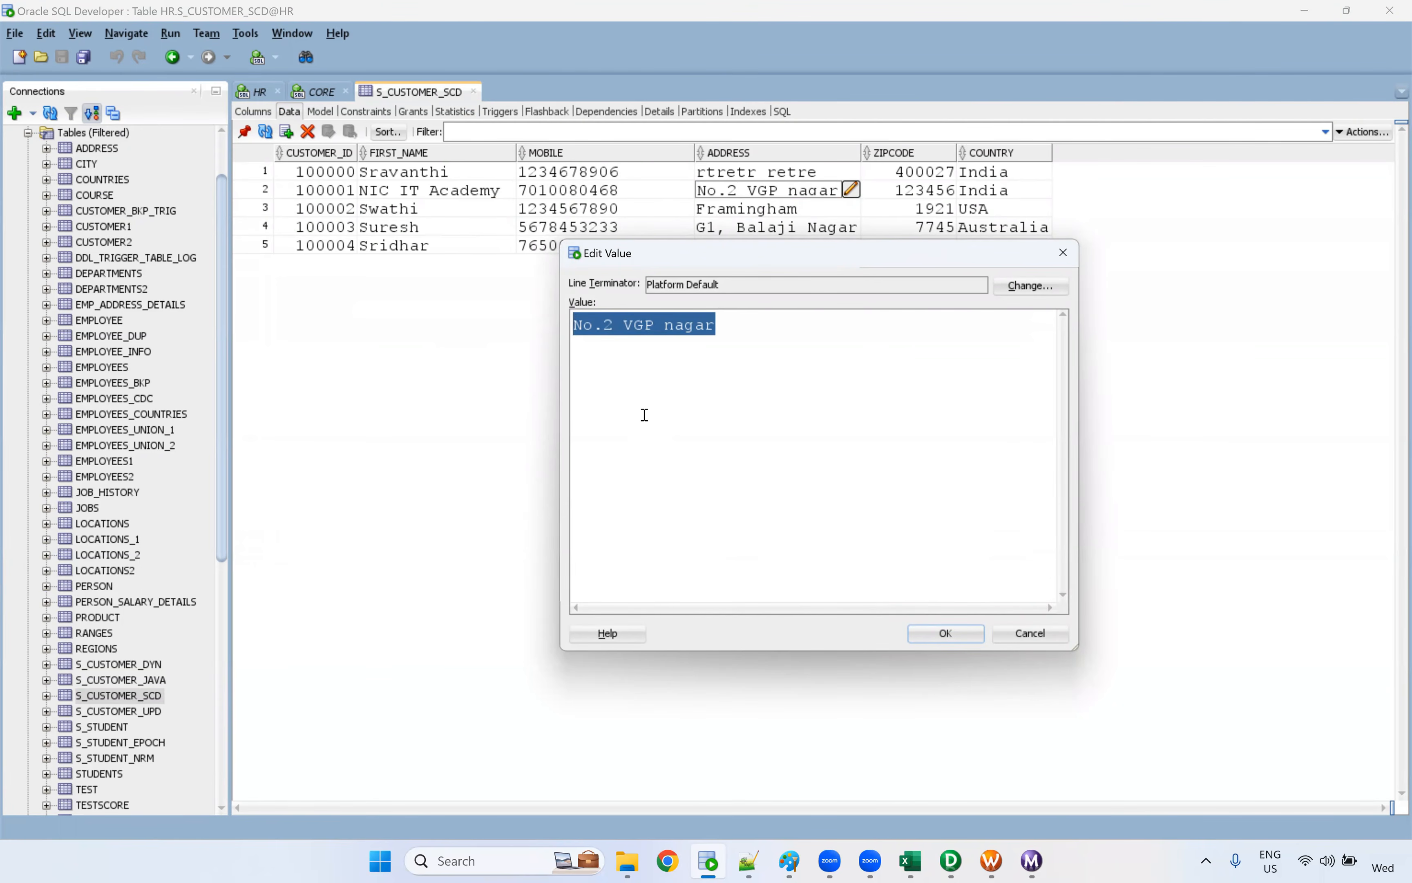
pyautogui.write('Gandhi ')
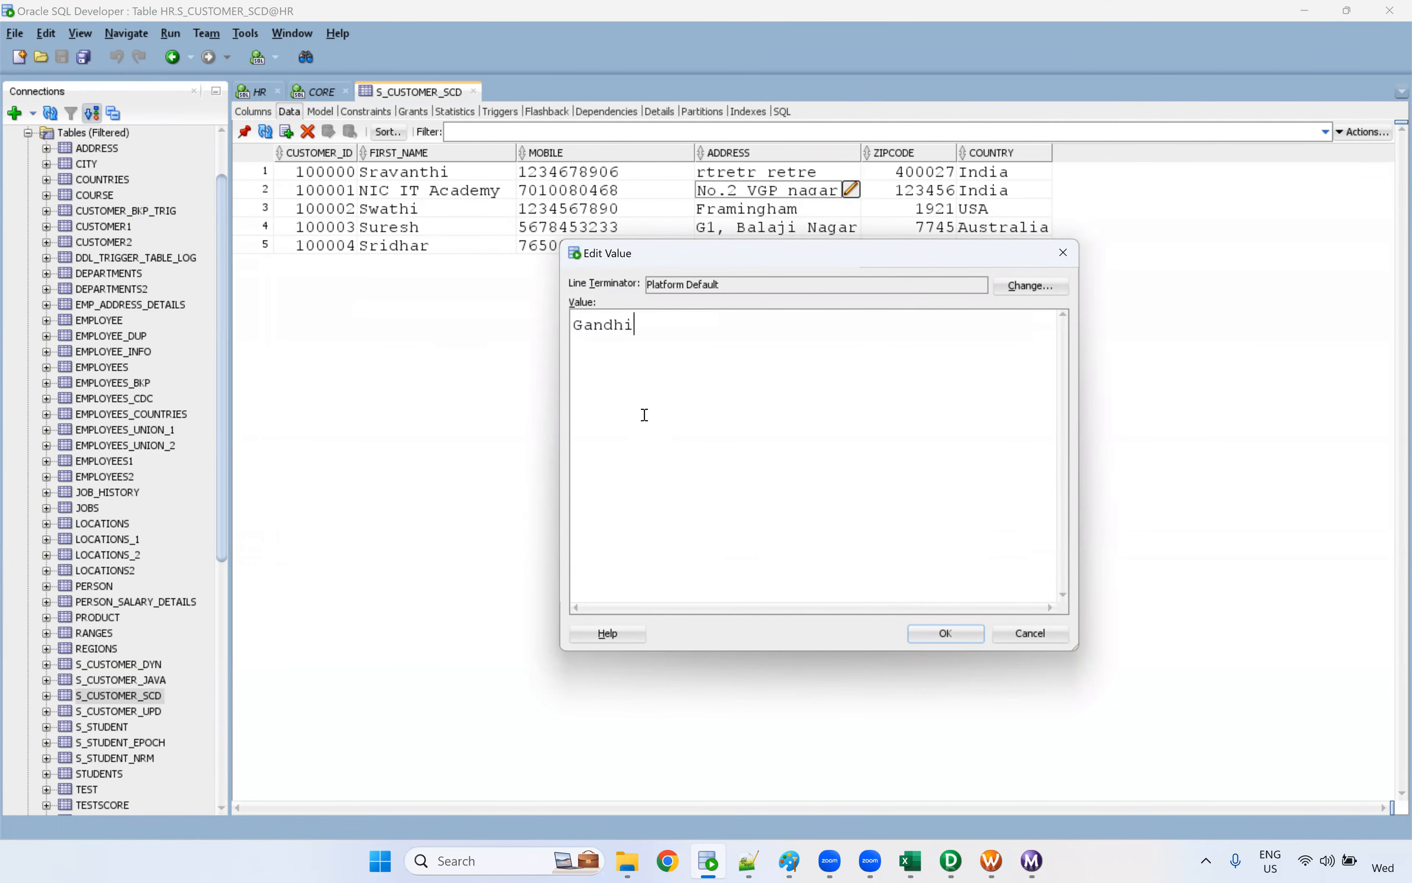
pyautogui.write('Srtree')
pyautogui.press('BackSpace')
pyautogui.press('BackSpace')
pyautogui.press('BackSpace')
pyautogui.press('BackSpace')
pyautogui.press('BackSpace')
pyautogui.write('treet')
pyautogui.click(969, 635)
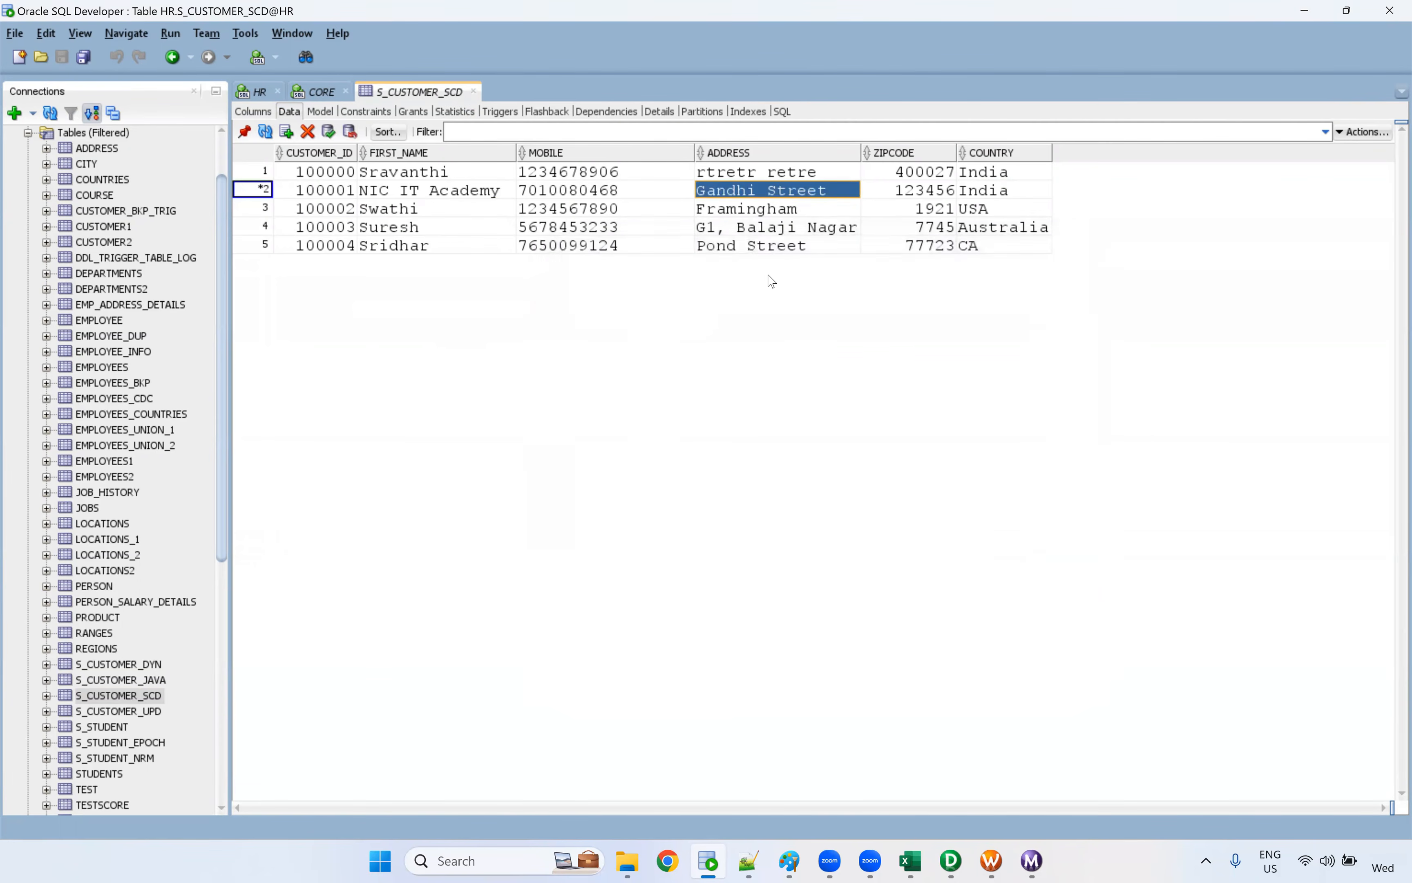
# Commit the S_CUSTOMER_SCD address change to the database and dismiss the message log
pyautogui.click(328, 132)
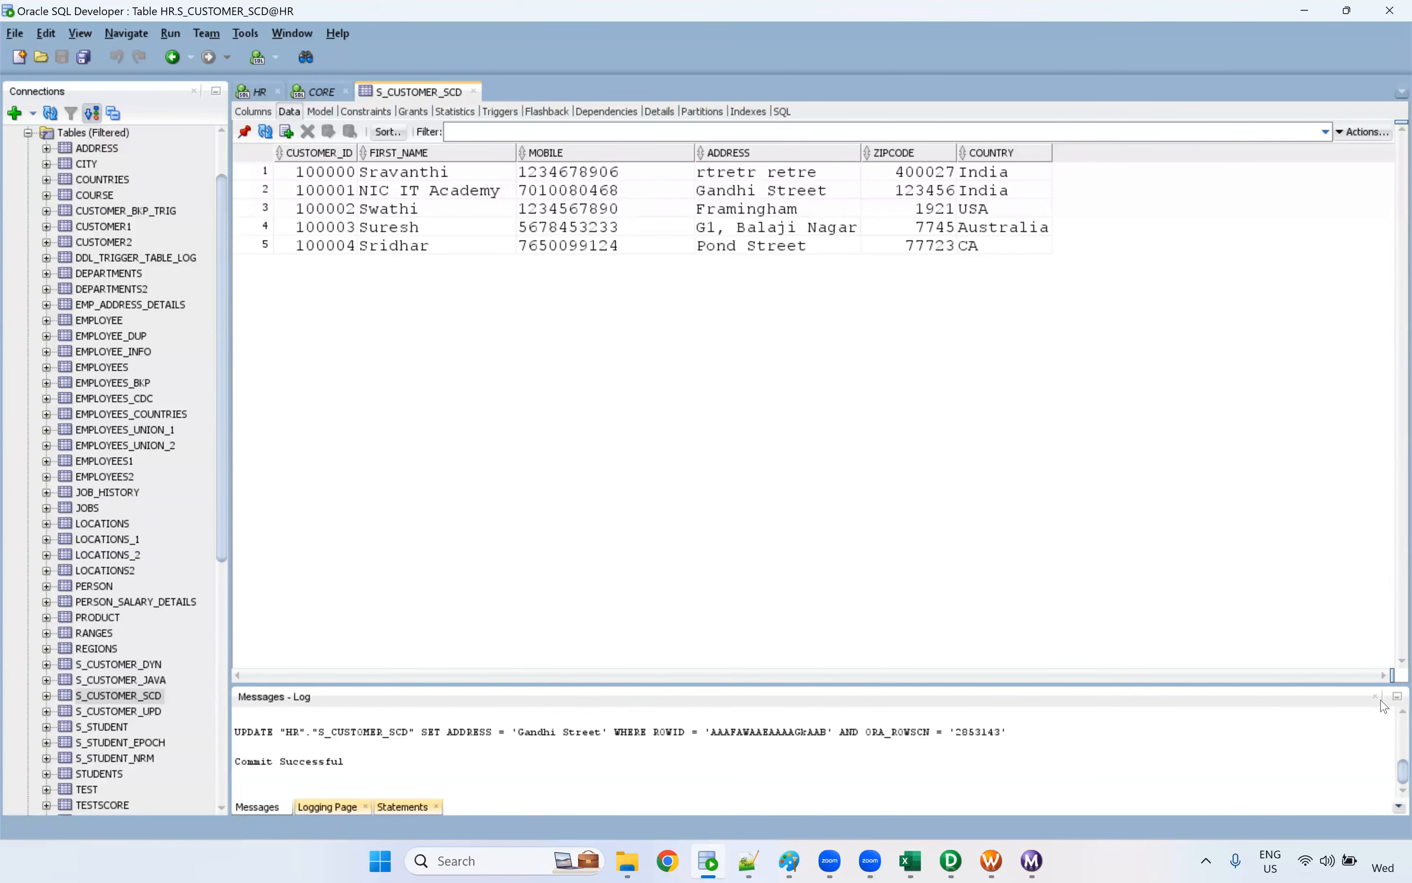
pyautogui.click(1375, 696)
pyautogui.click(739, 196)
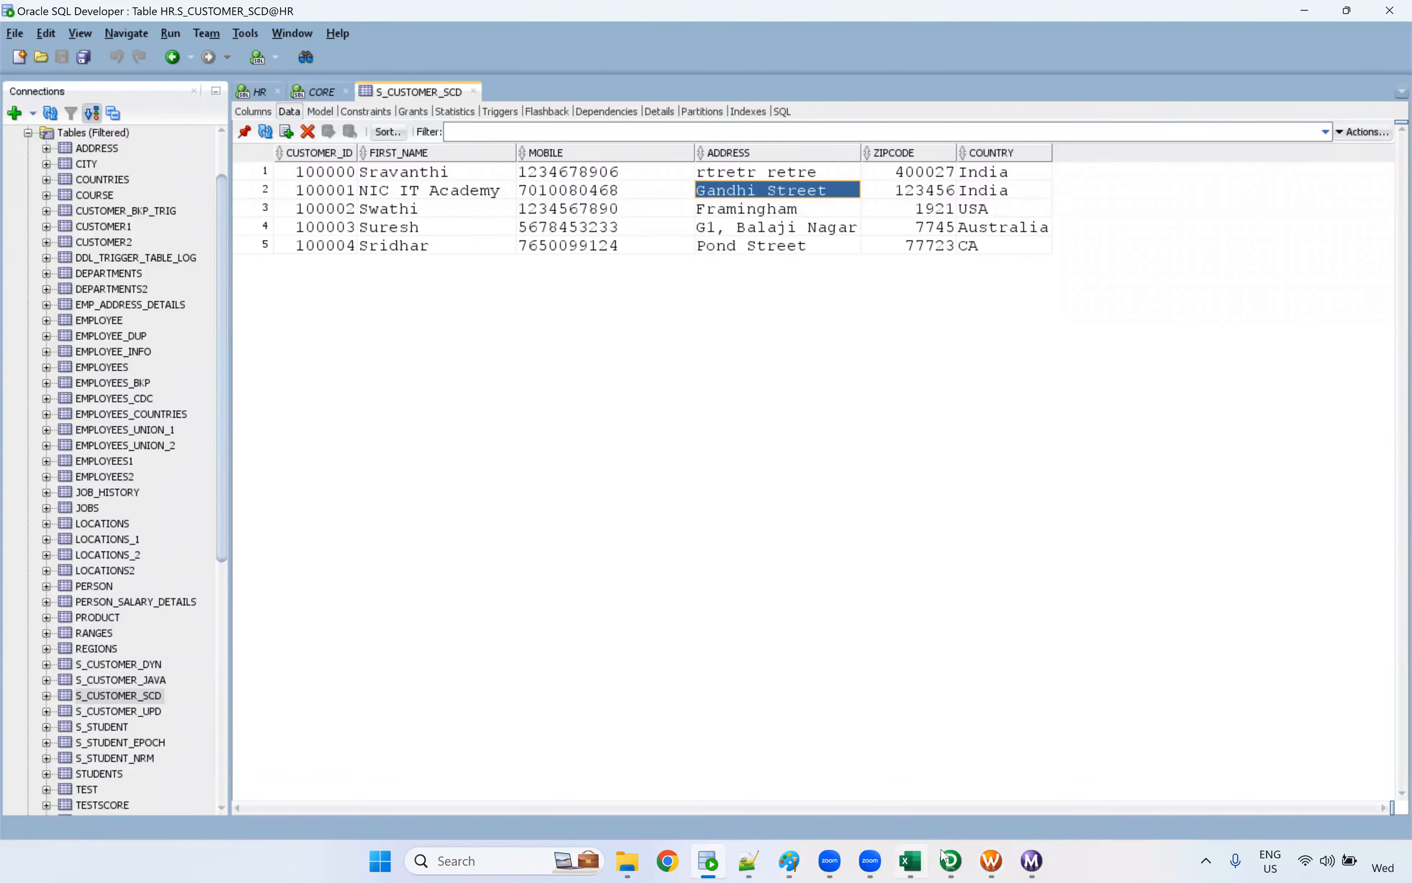
# Switch to Workflow Manager and start wf_SCD_Type2_Flag again
pyautogui.click(942, 753)
pyautogui.rightClick(699, 272)
pyautogui.click(841, 455)
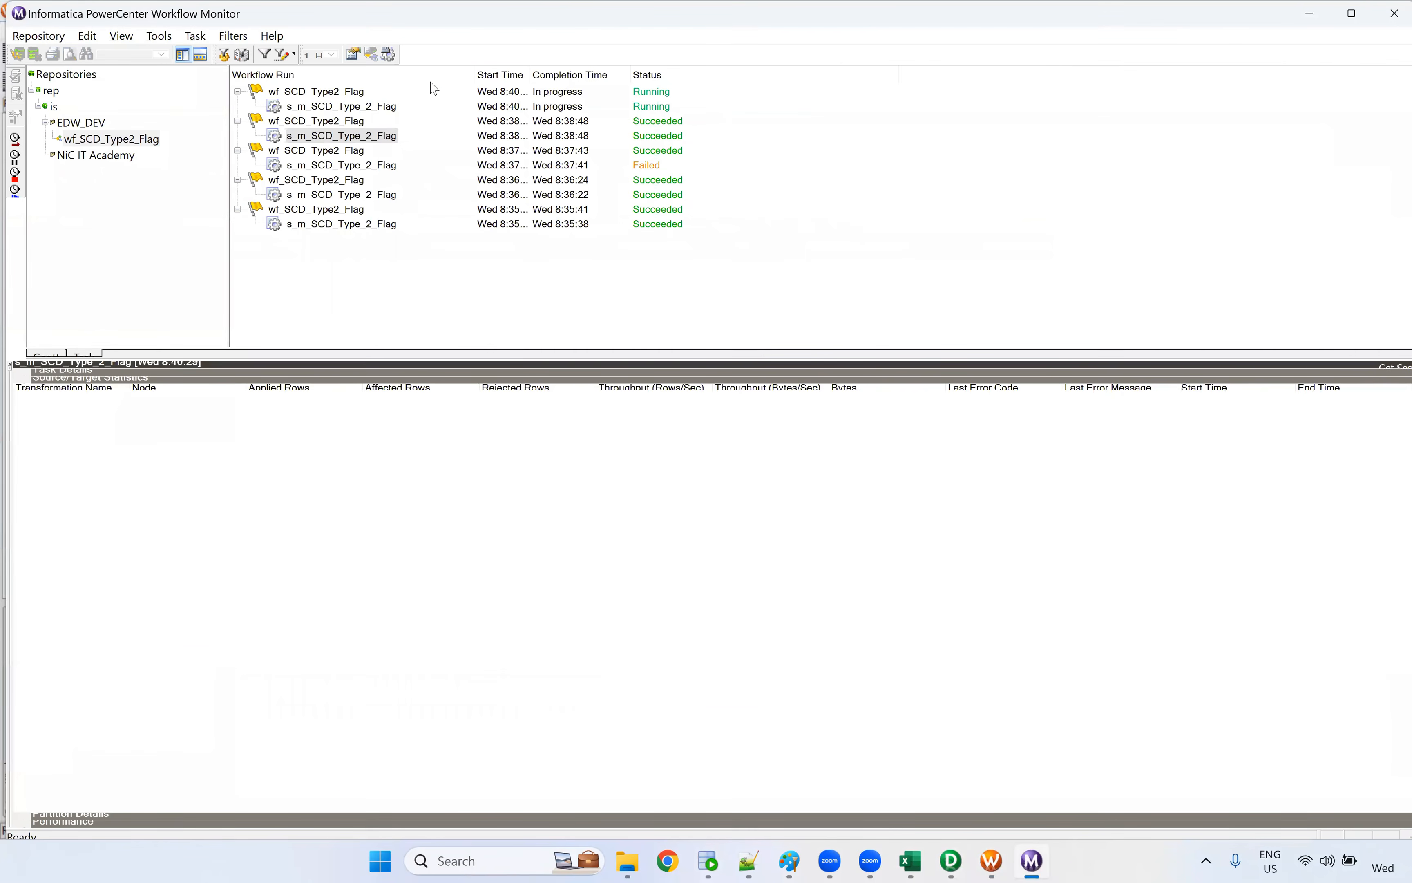
# Inspect the source/target statistics of the latest s_m_SCD_Type_2_Flag run, checking applied rows for the last two target instances
pyautogui.click(395, 107)
pyautogui.click(271, 432)
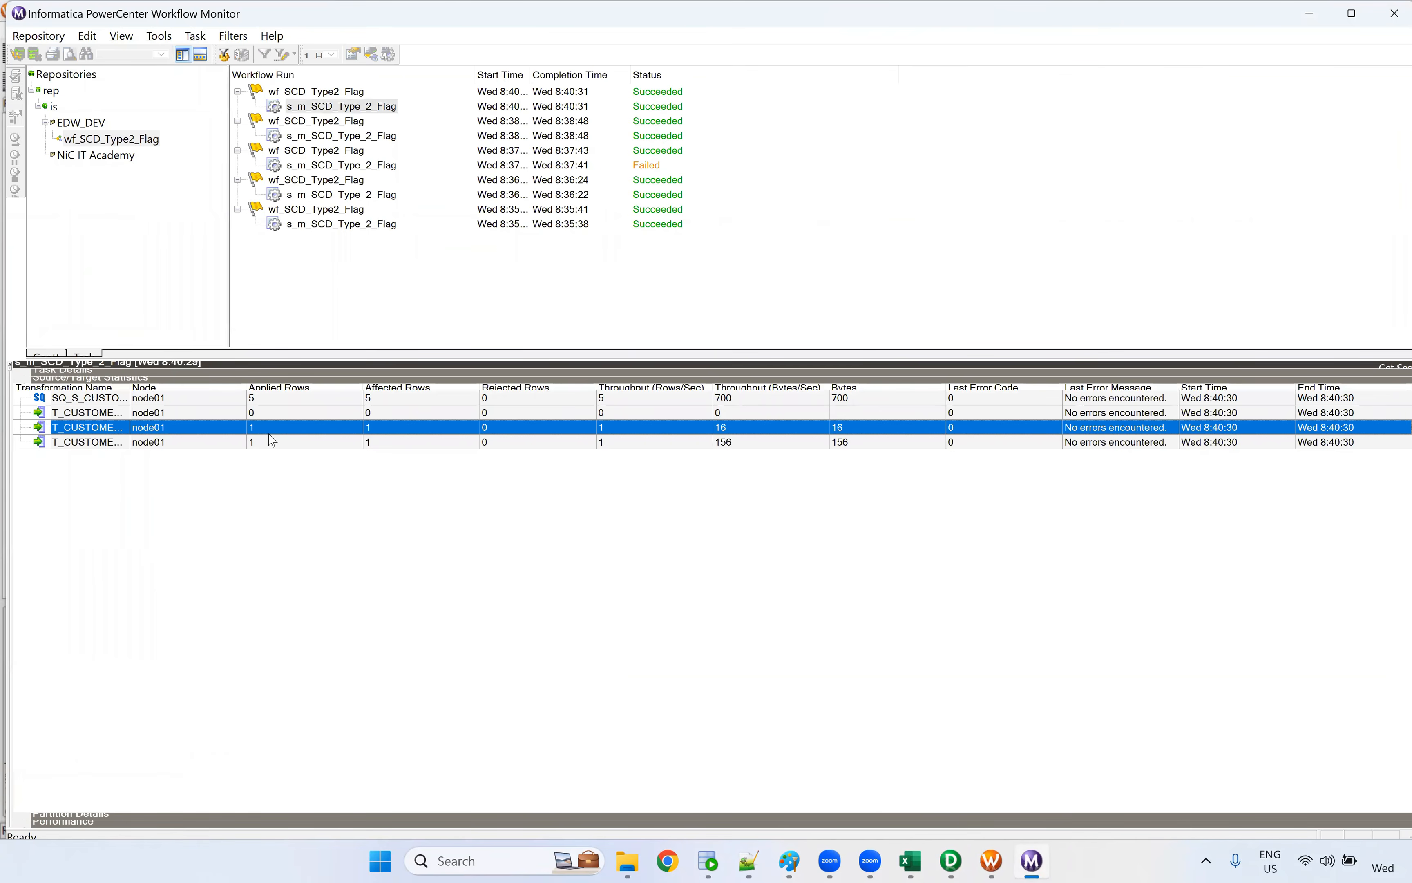
pyautogui.click(271, 445)
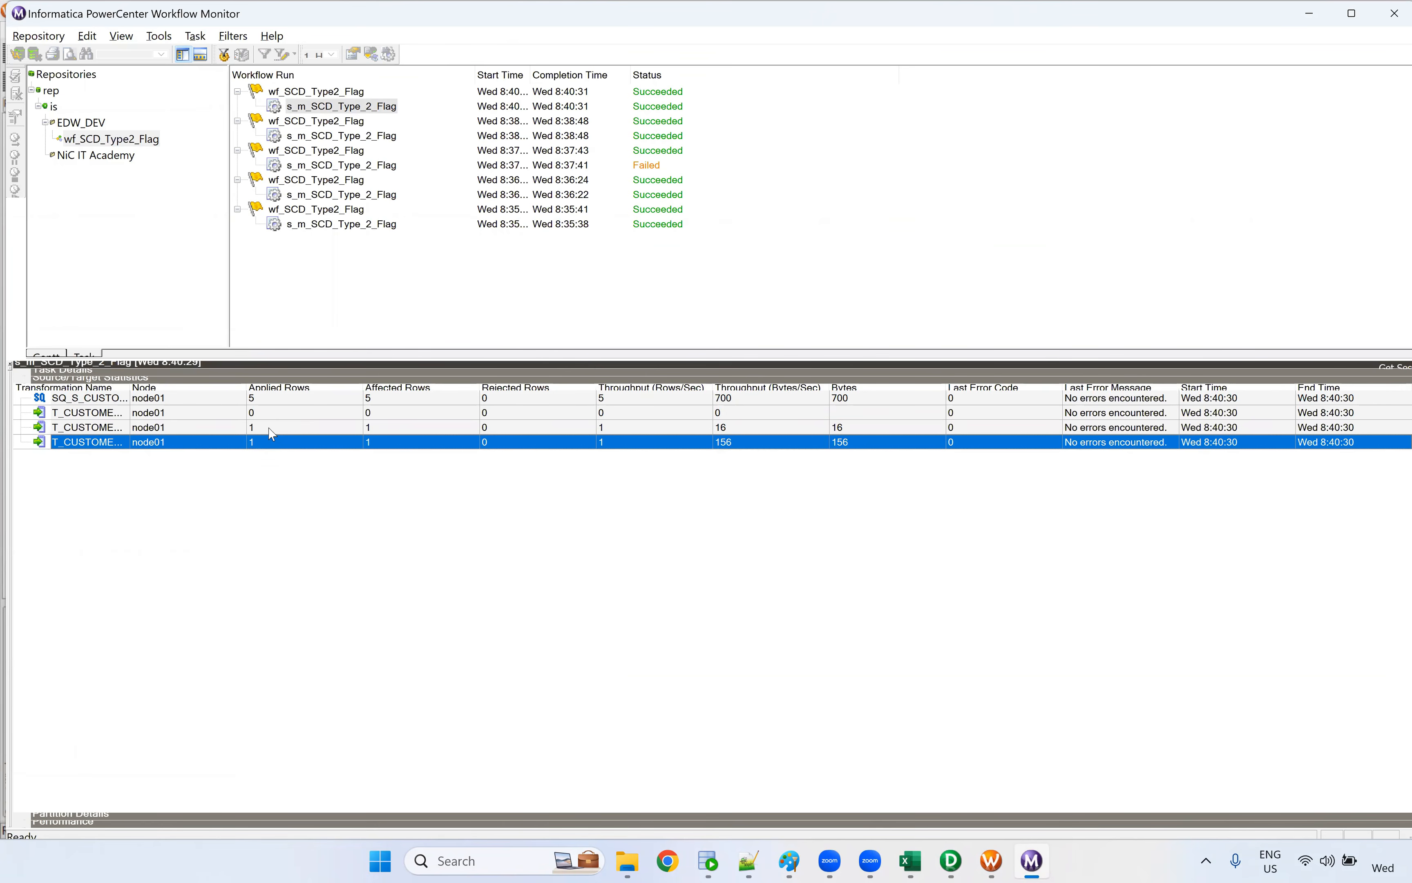
pyautogui.click(261, 429)
pyautogui.click(270, 445)
# Return to SQL Developer's CORE worksheet and rerun select * from t_customer_scd_flag
pyautogui.click(709, 860)
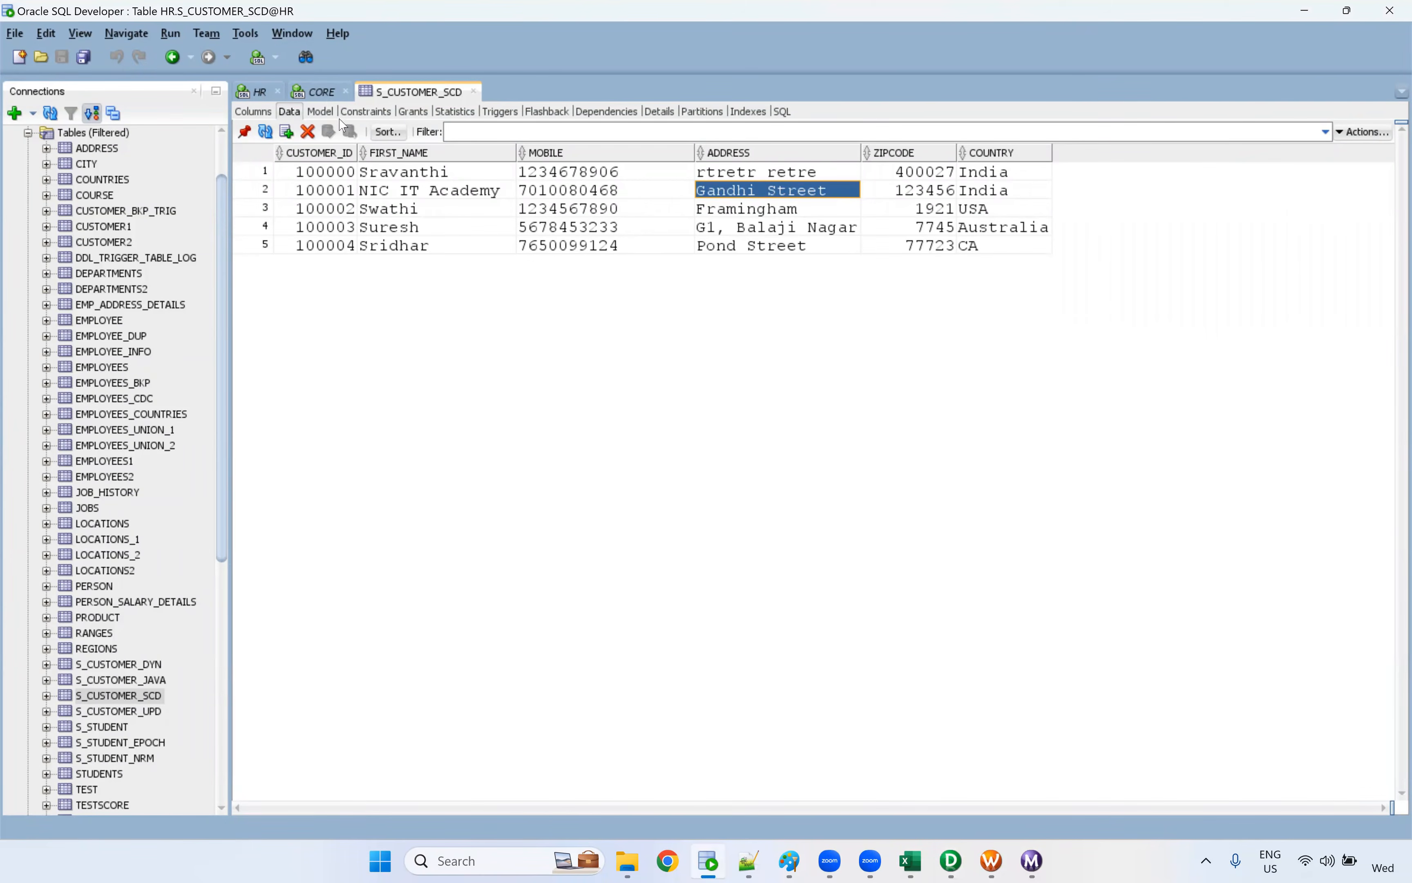
pyautogui.click(315, 91)
pyautogui.click(501, 169)
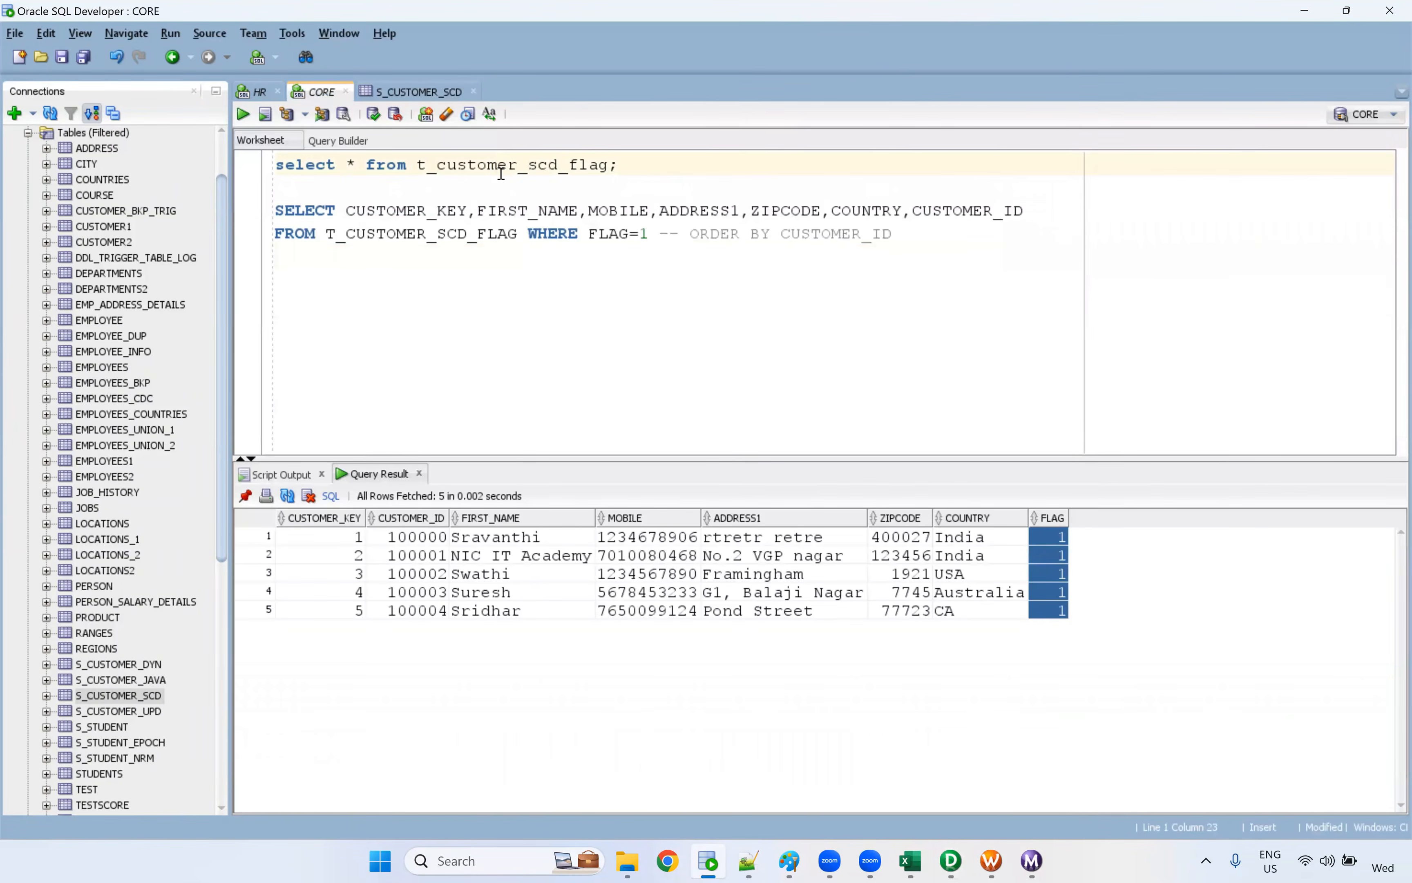
pyautogui.hotkey('ctrl', 'Return')
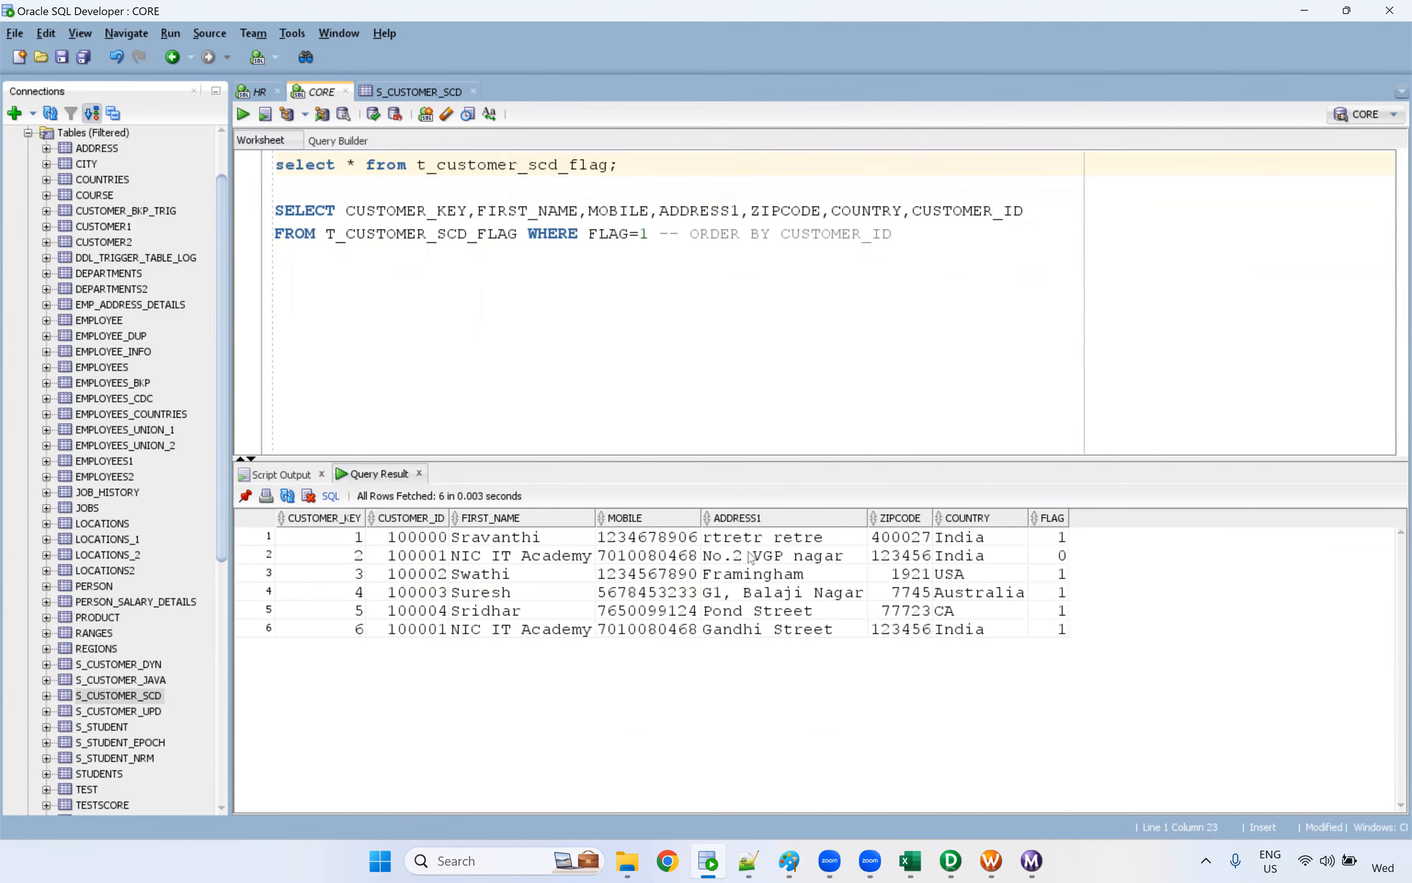
# Examine the records with CUSTOMER_KEY 2 and 6 in the query result across all columns to FLAG
pyautogui.moveTo(359, 554); pyautogui.dragTo(703, 557)
pyautogui.moveTo(869, 561); pyautogui.dragTo(1059, 560)
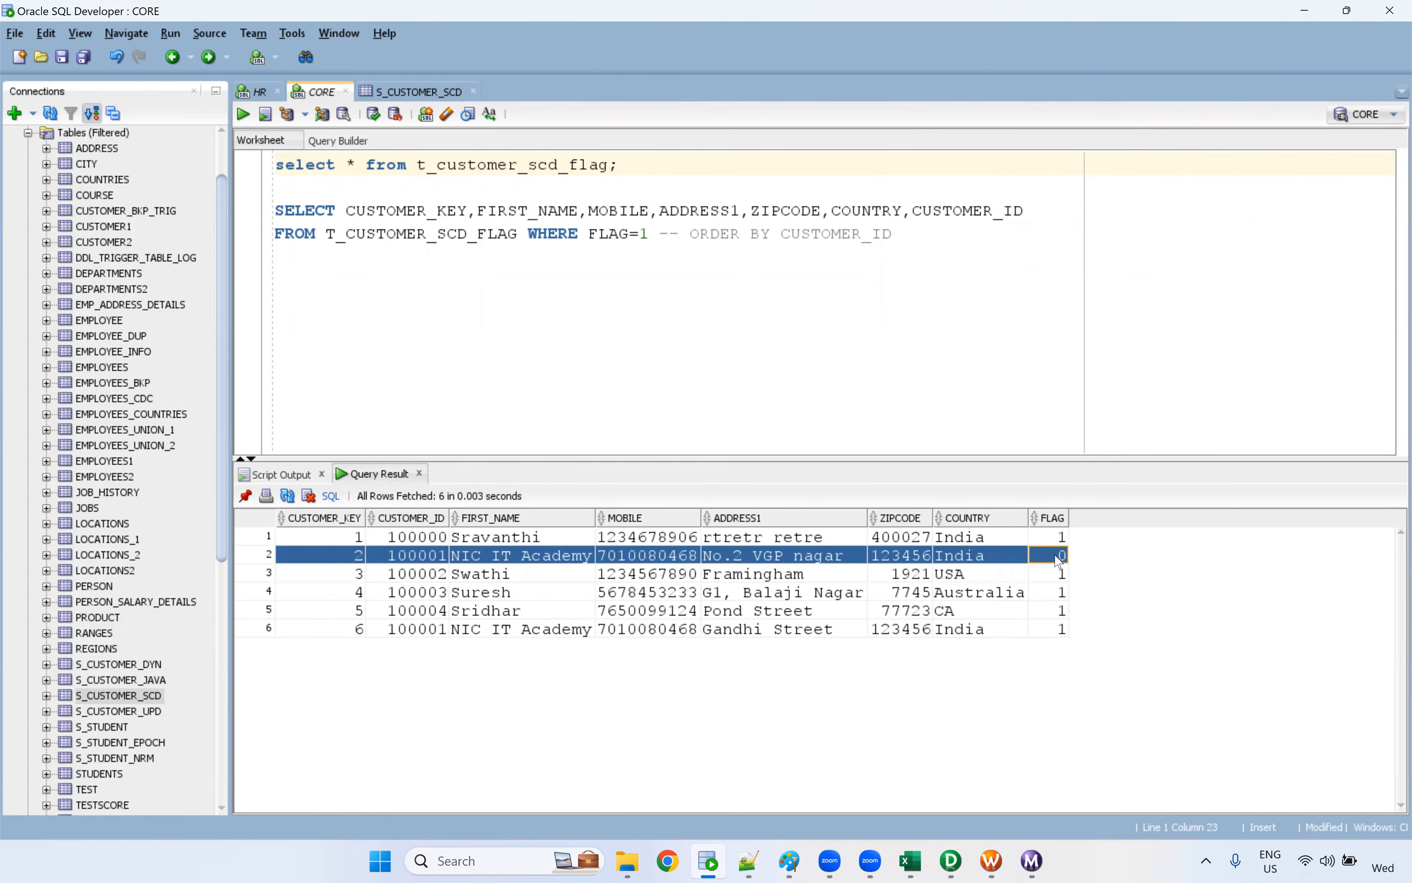
pyautogui.moveTo(363, 630); pyautogui.dragTo(806, 637)
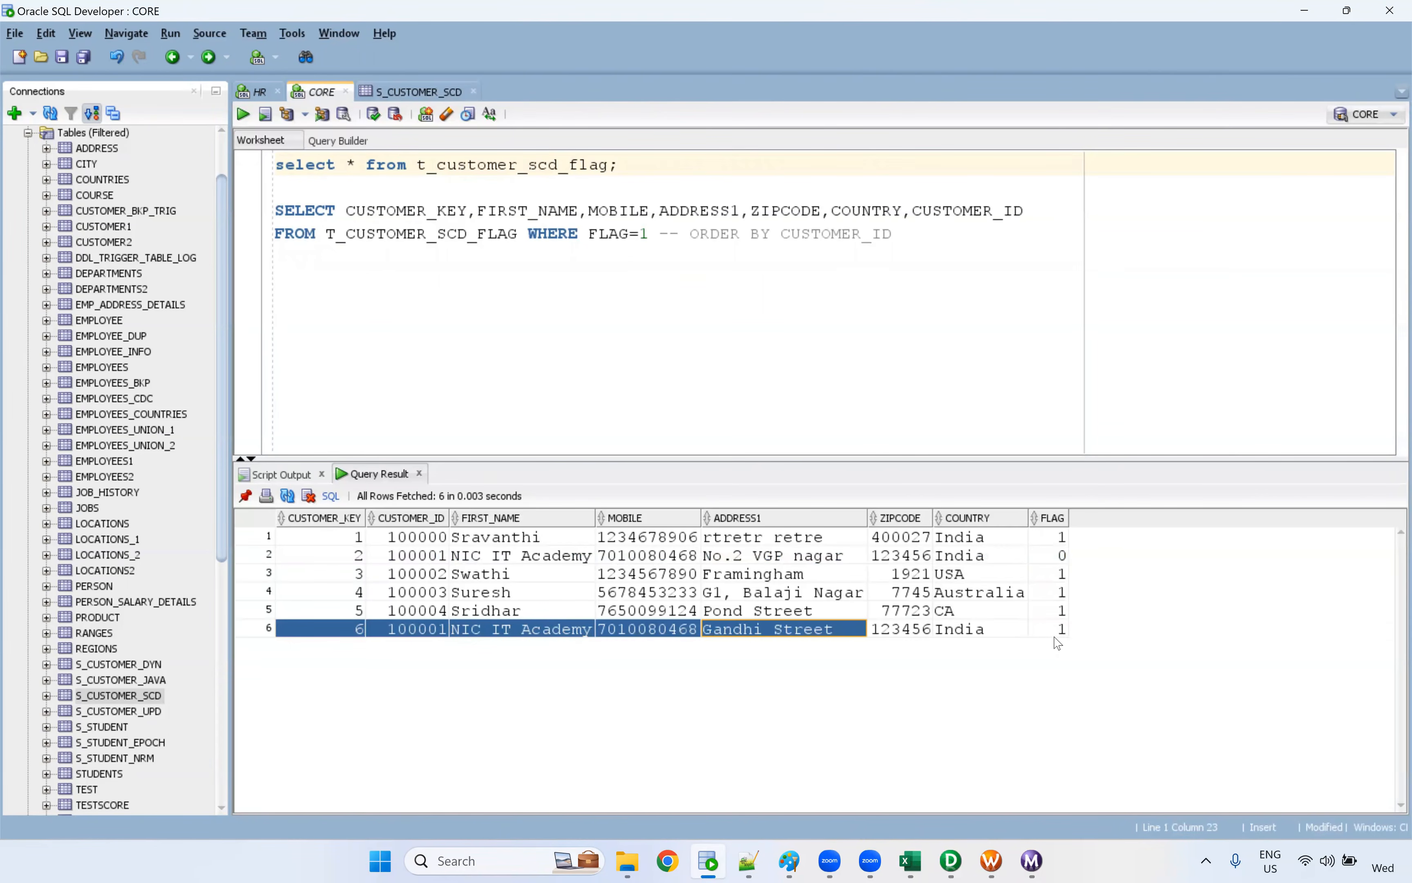
pyautogui.moveTo(1057, 641); pyautogui.dragTo(1066, 642)
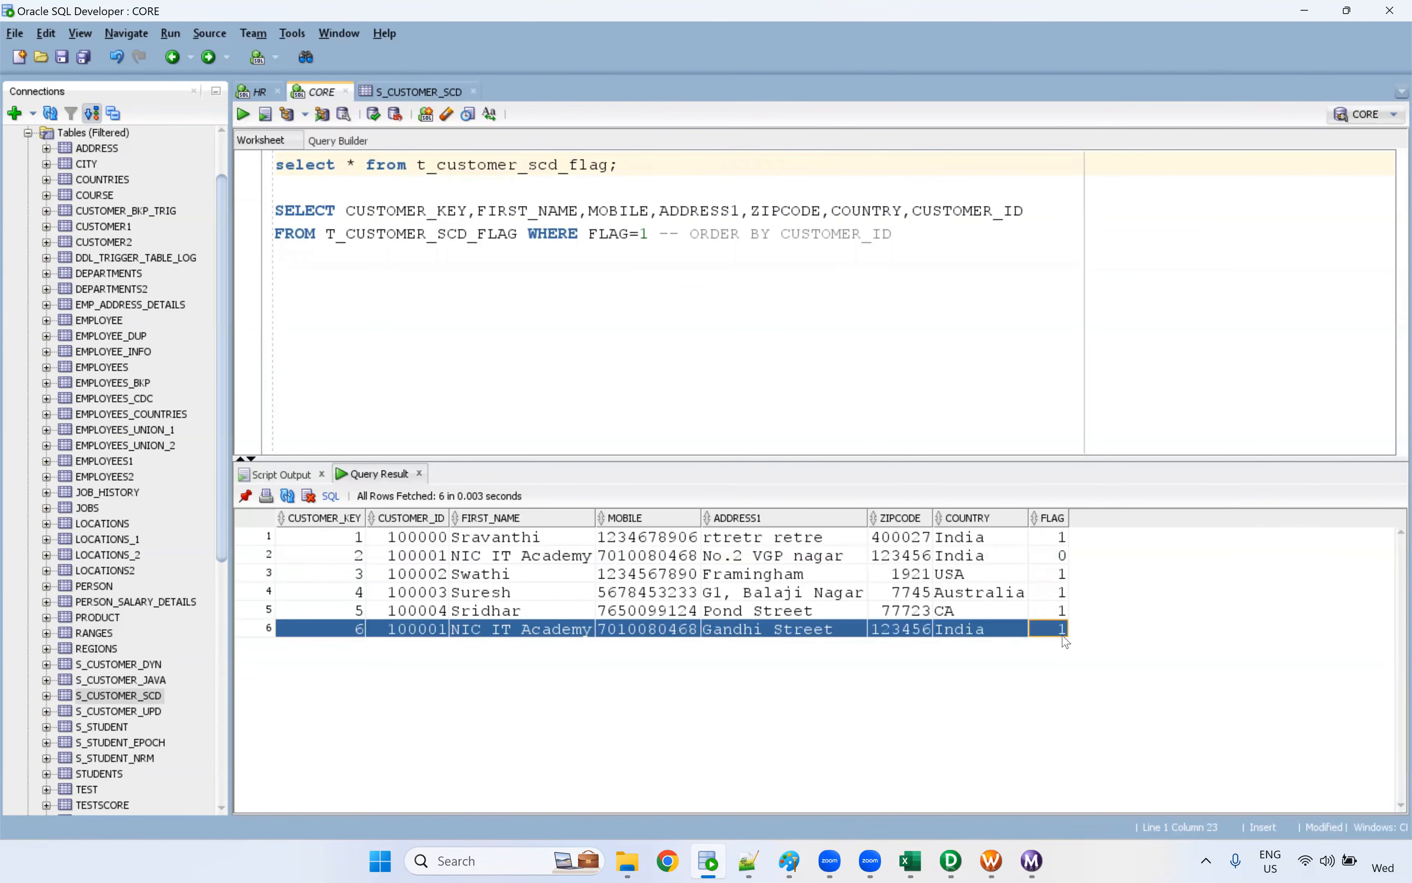
# Compare the ADDRESS1 and CUSTOMER_ID values of result rows 2 and 6, and check row 2's FLAG
pyautogui.click(786, 636)
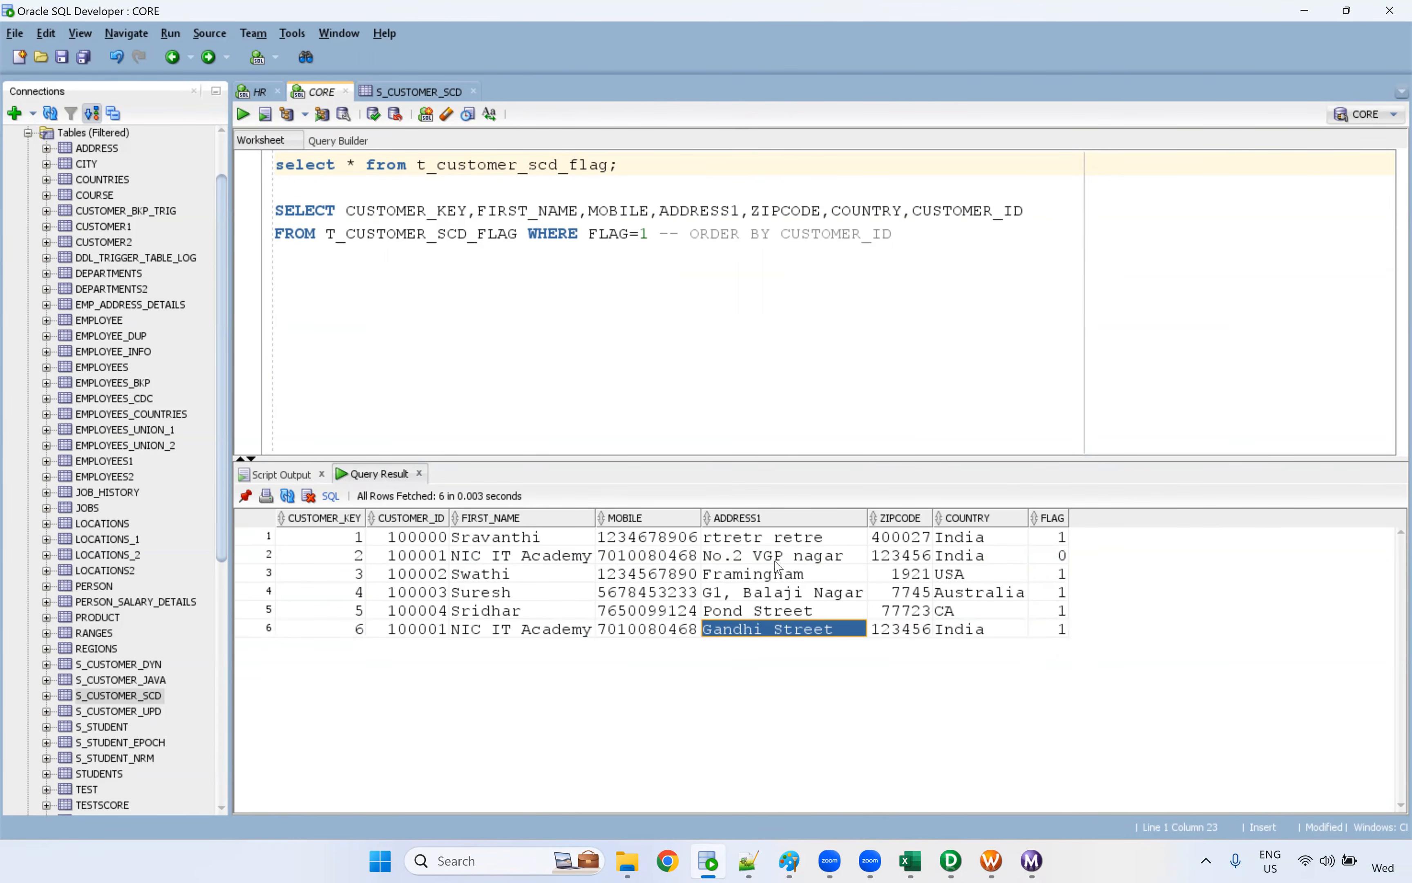
pyautogui.click(740, 559)
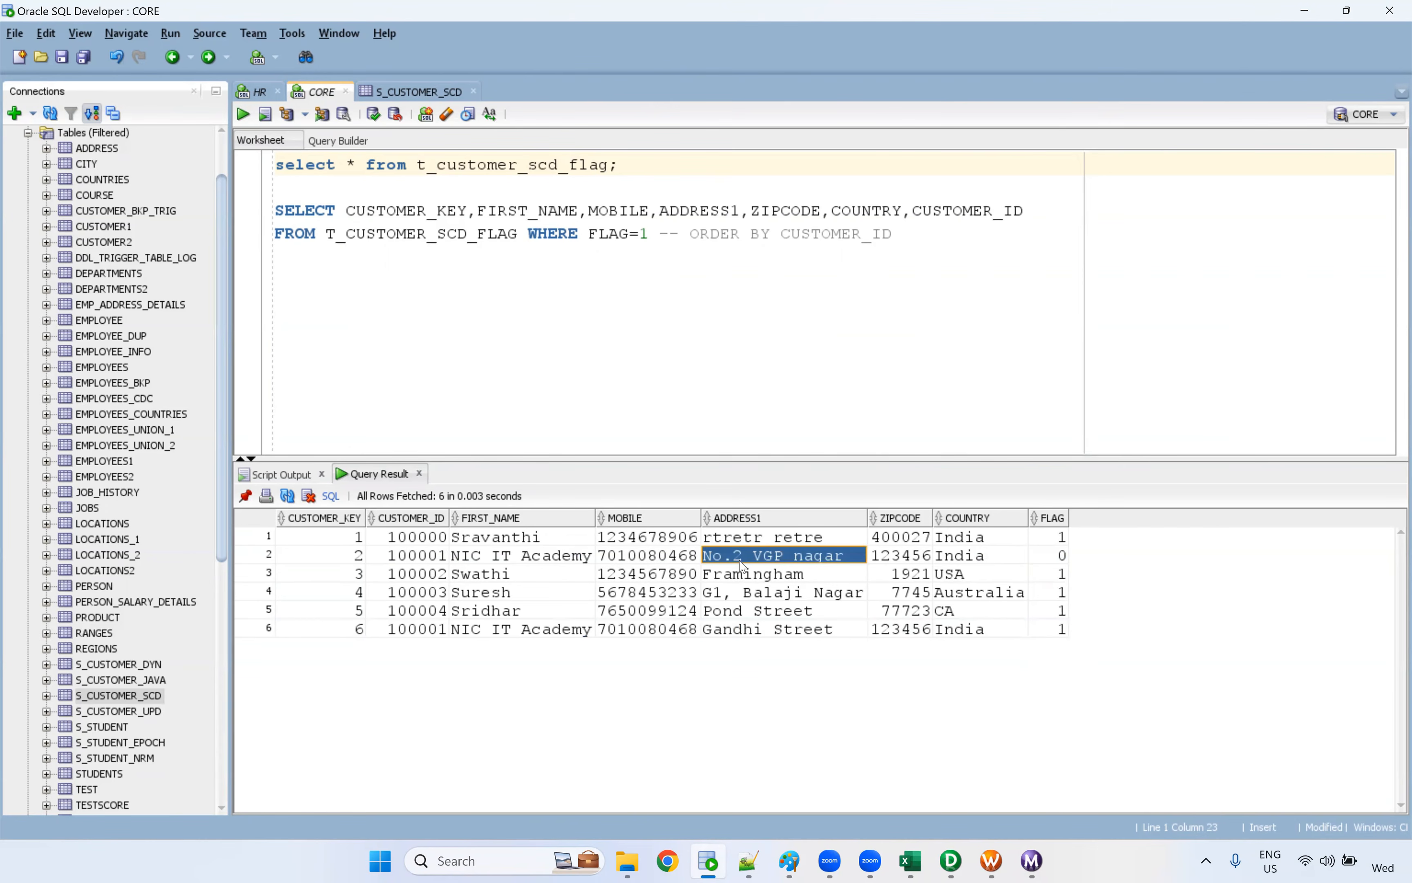
pyautogui.click(756, 634)
pyautogui.click(764, 561)
pyautogui.click(765, 631)
pyautogui.click(770, 560)
pyautogui.click(418, 556)
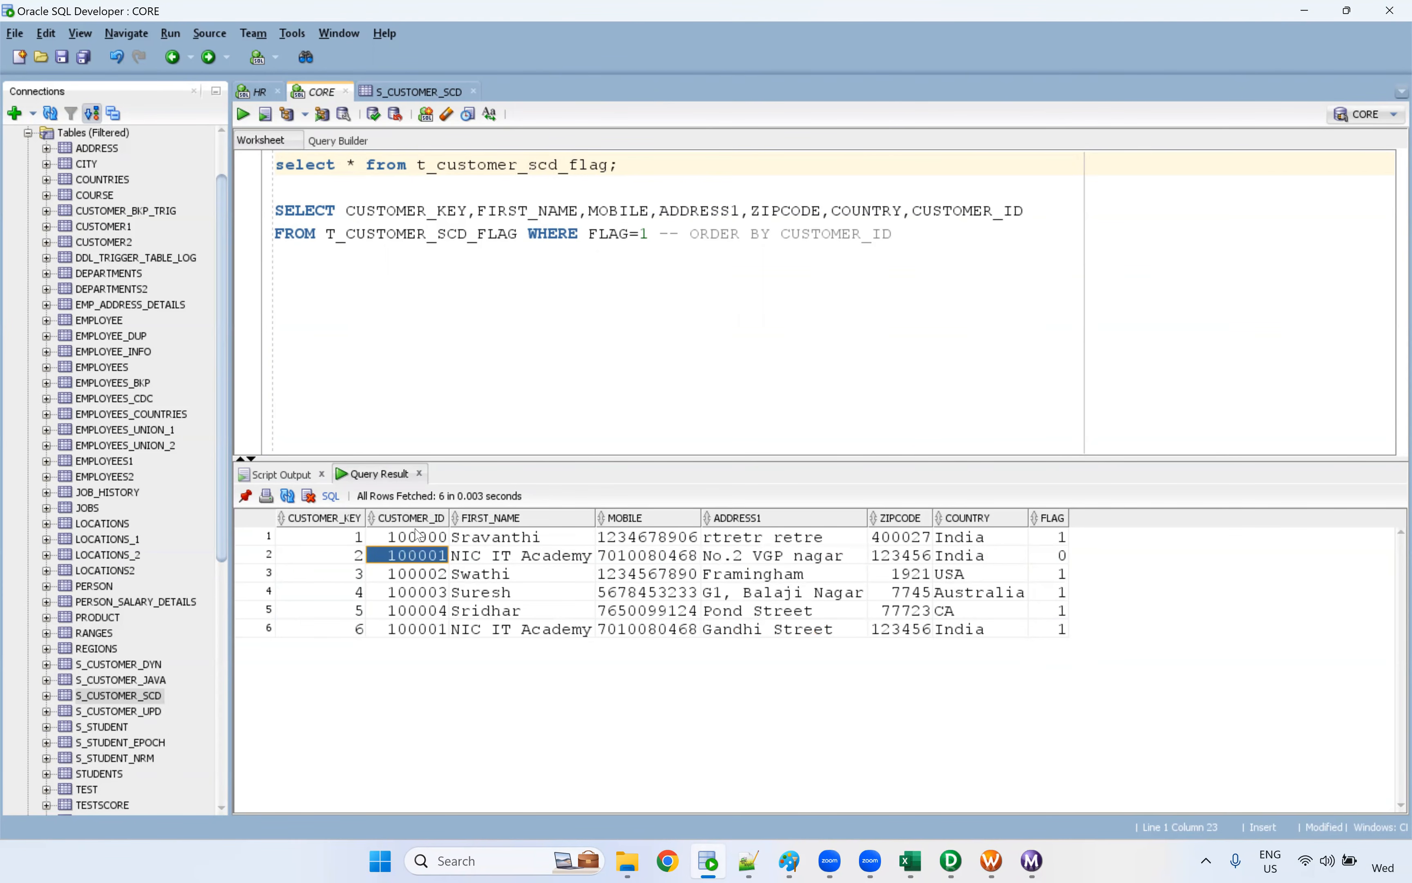
pyautogui.click(418, 629)
pyautogui.moveTo(521, 560); pyautogui.dragTo(1051, 555)
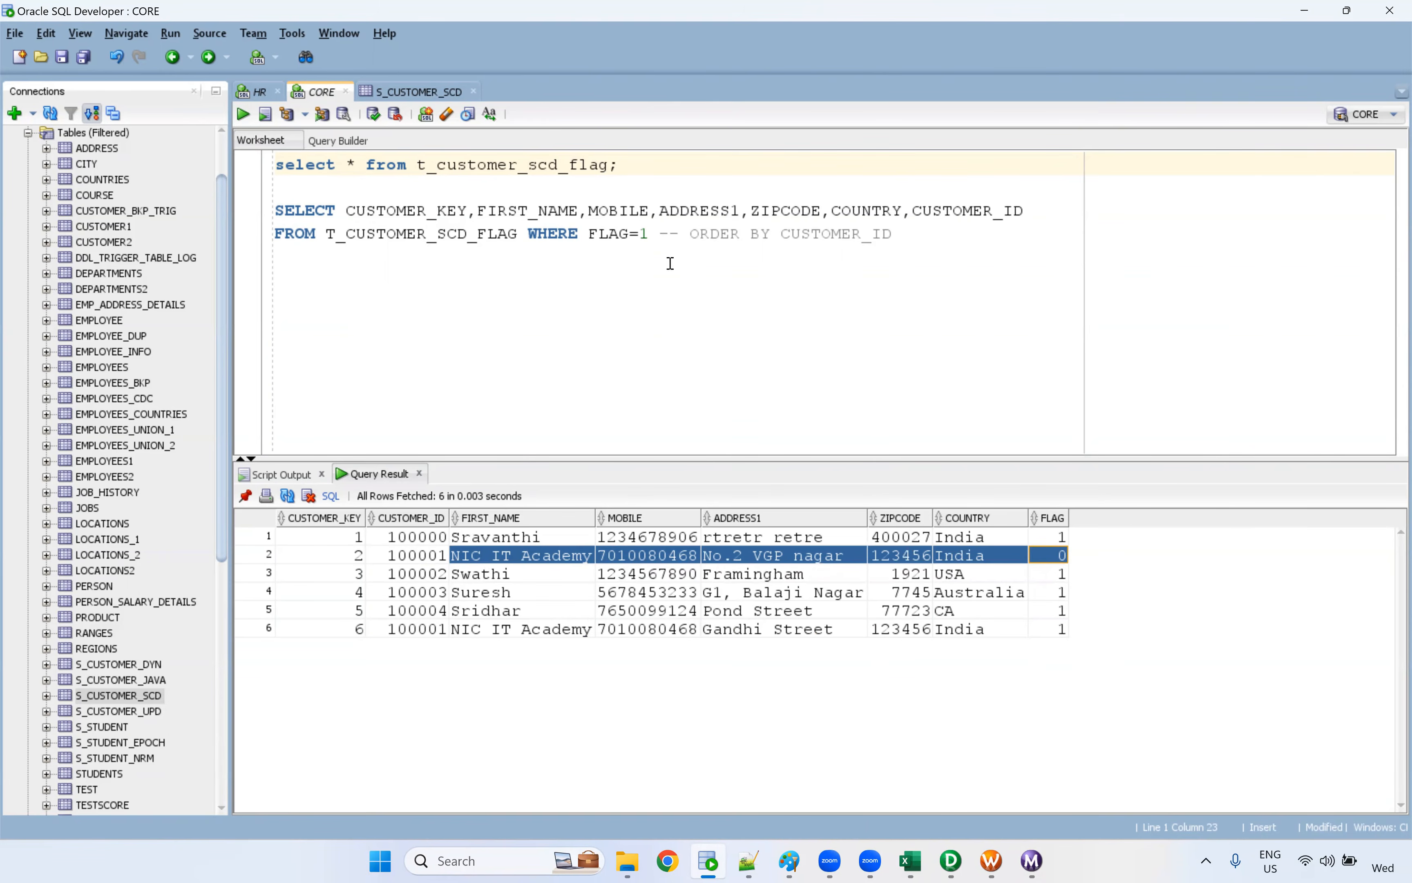
# Run only the lookup query up to WHERE FLAG=1, leaving out the ORDER BY comment, and highlight the returned rows
pyautogui.moveTo(649, 233); pyautogui.dragTo(275, 210)
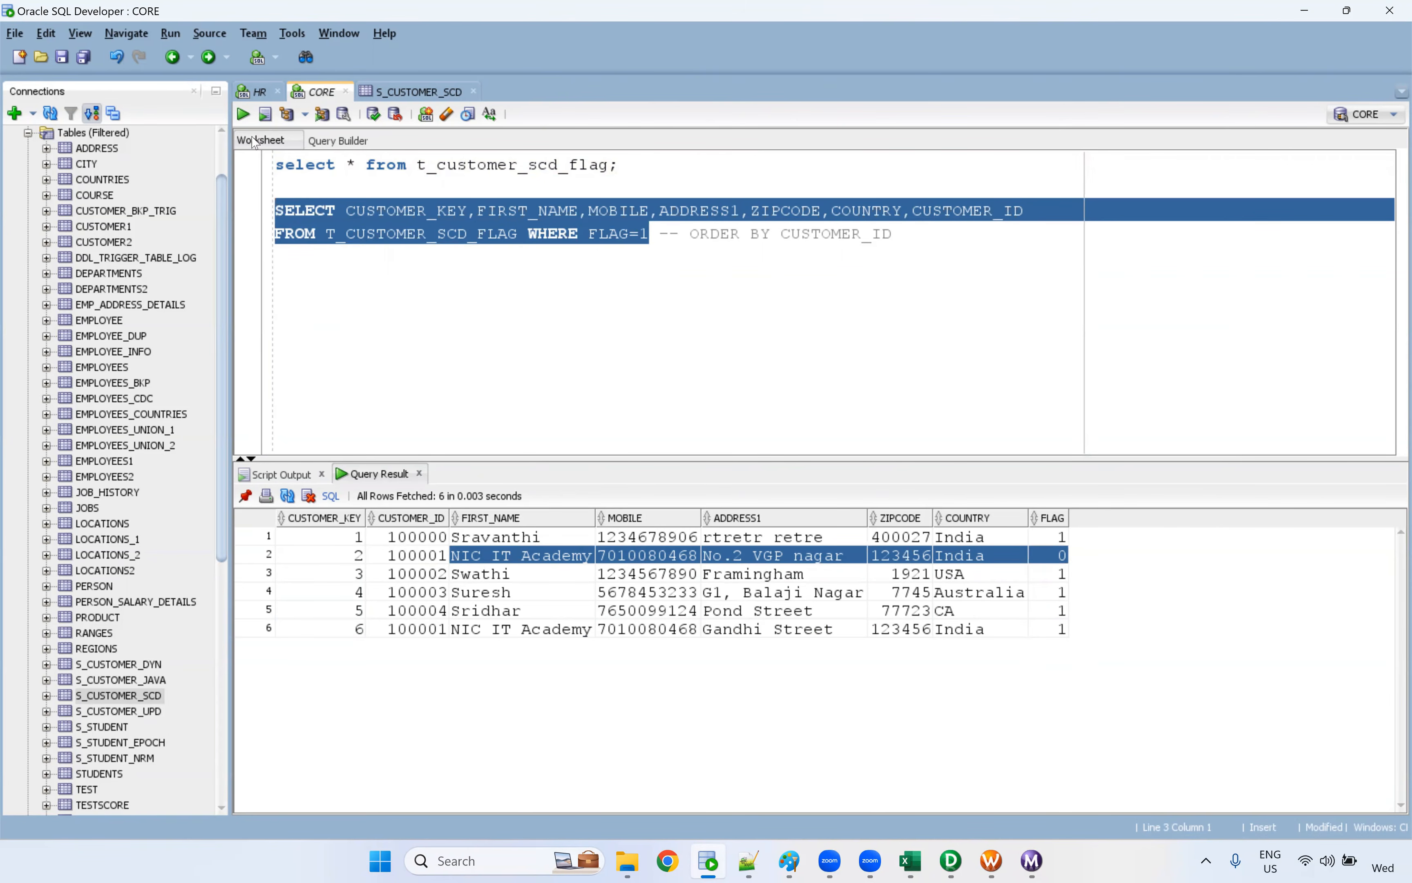
pyautogui.click(243, 115)
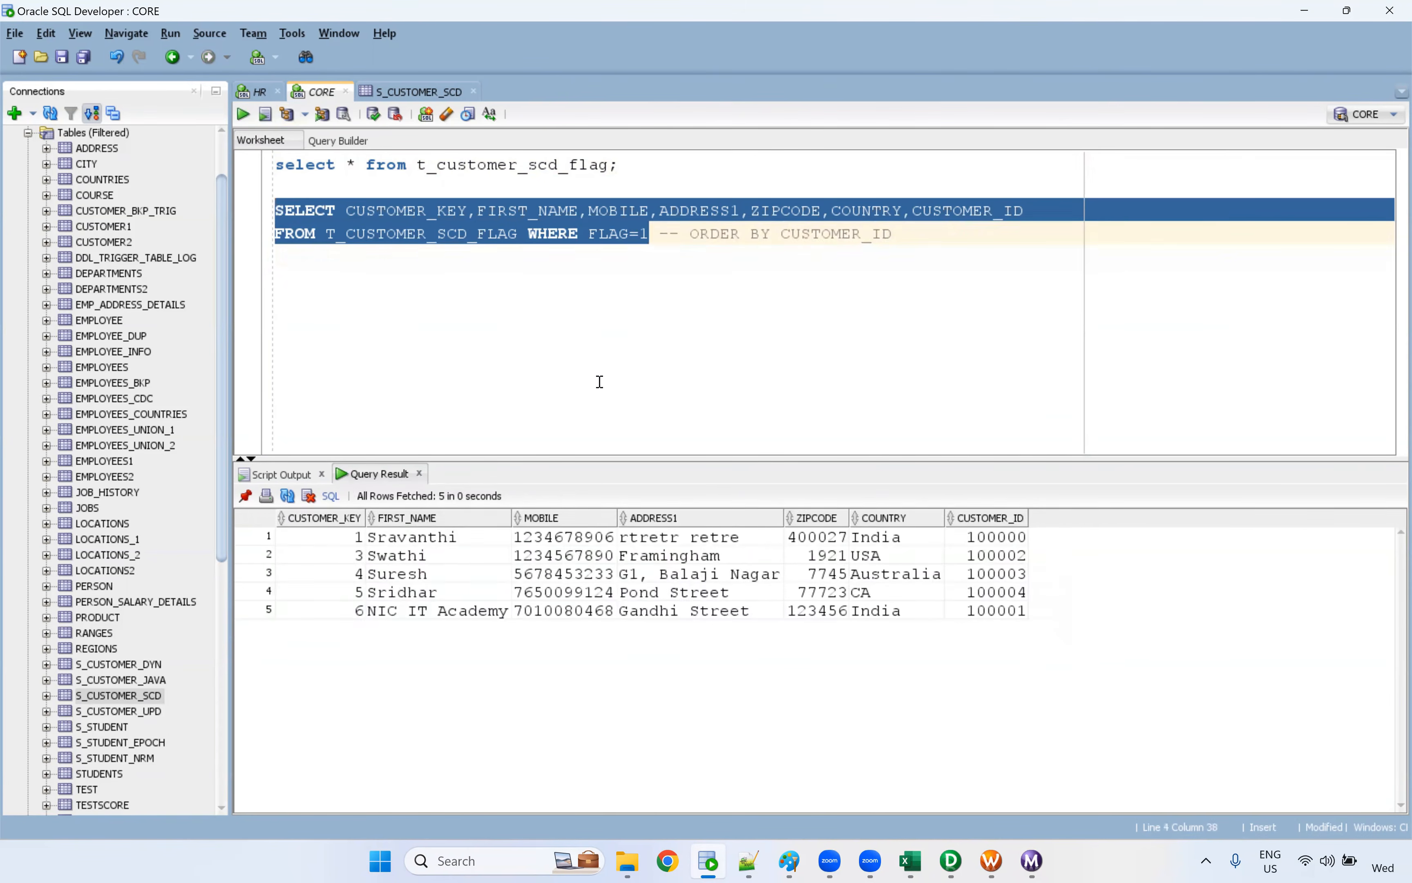
pyautogui.moveTo(359, 543); pyautogui.dragTo(1293, 642)
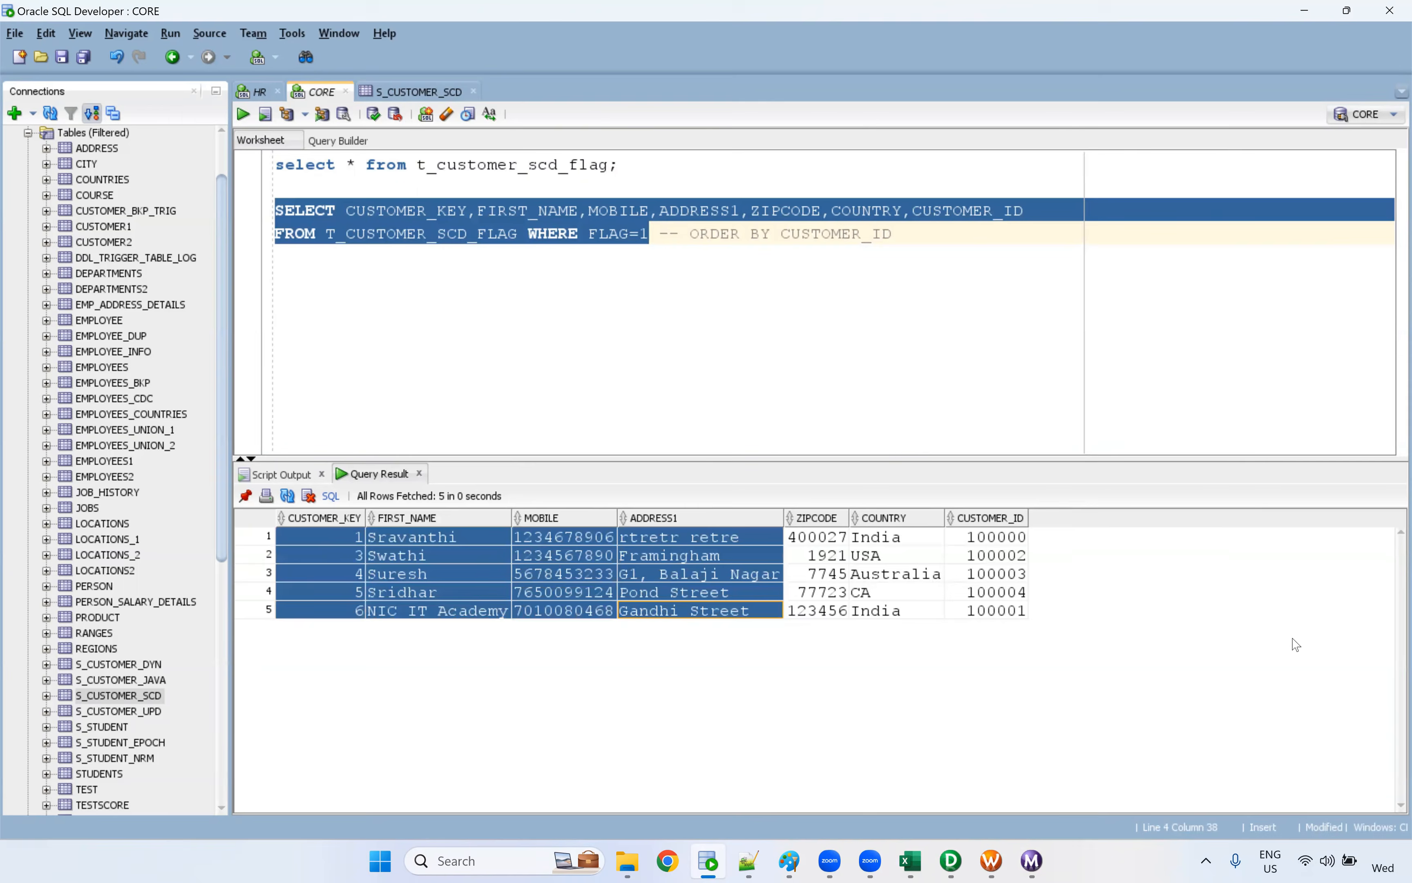